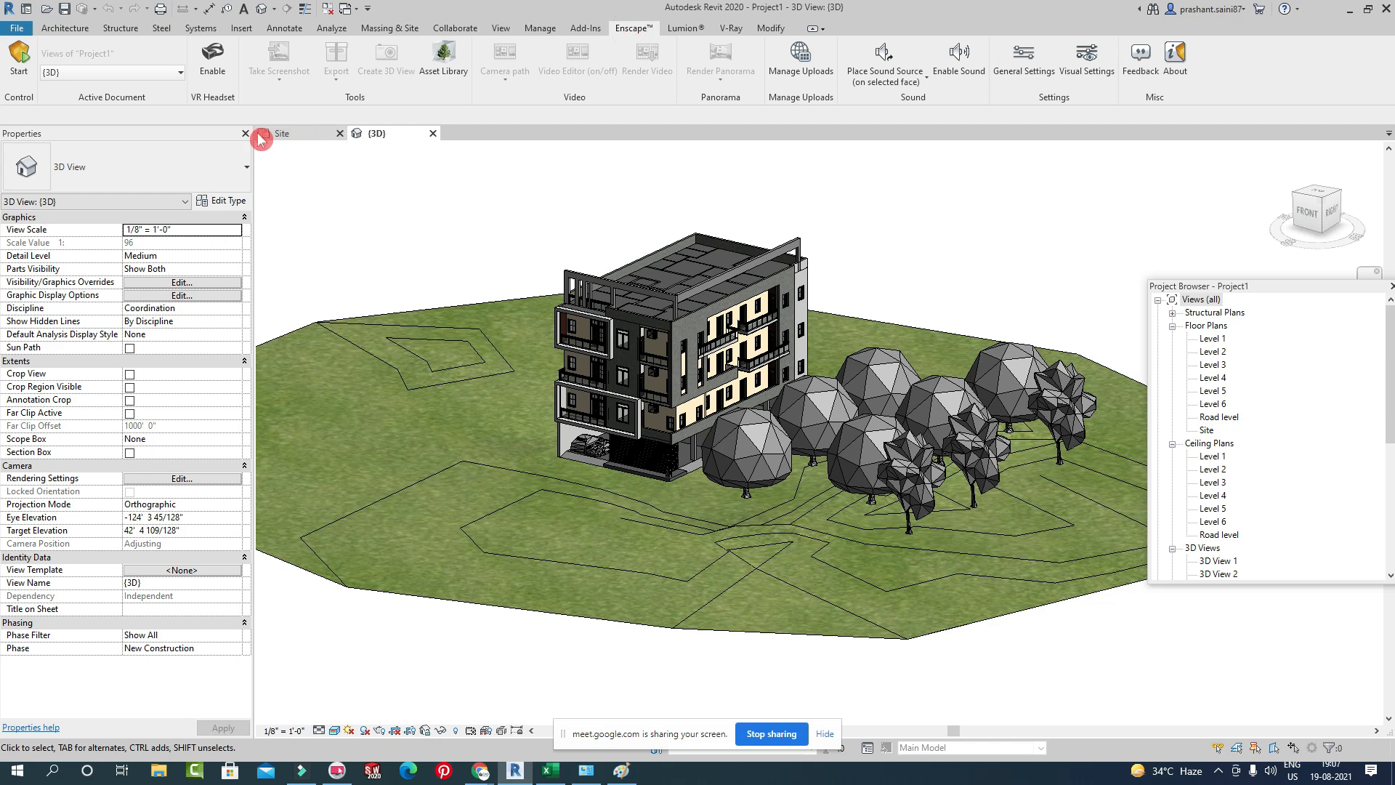
# Start Enscape for the {3D} view and maximize its render window.
pyautogui.click(19, 69)
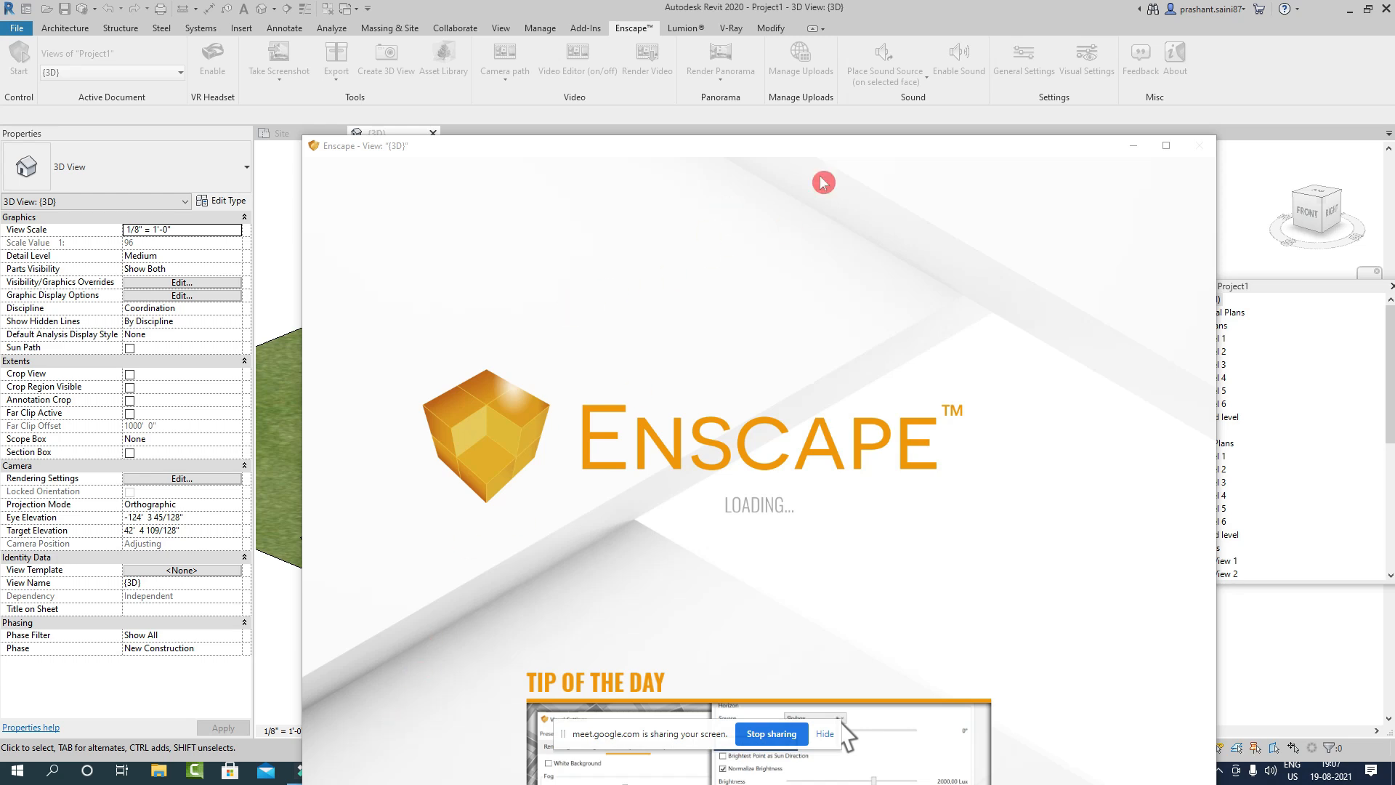
pyautogui.moveTo(767, 149); pyautogui.dragTo(792, 12)
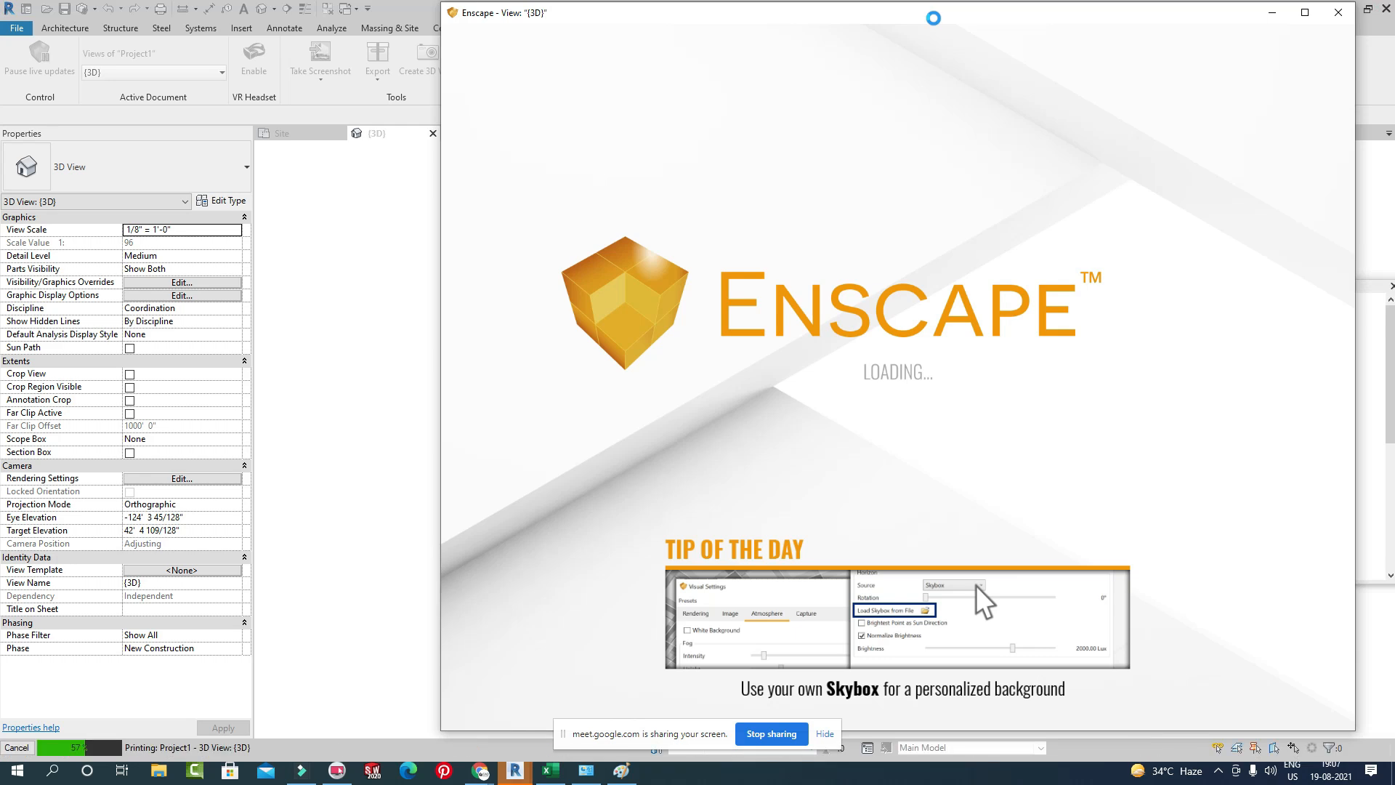
pyautogui.doubleClick(934, 17)
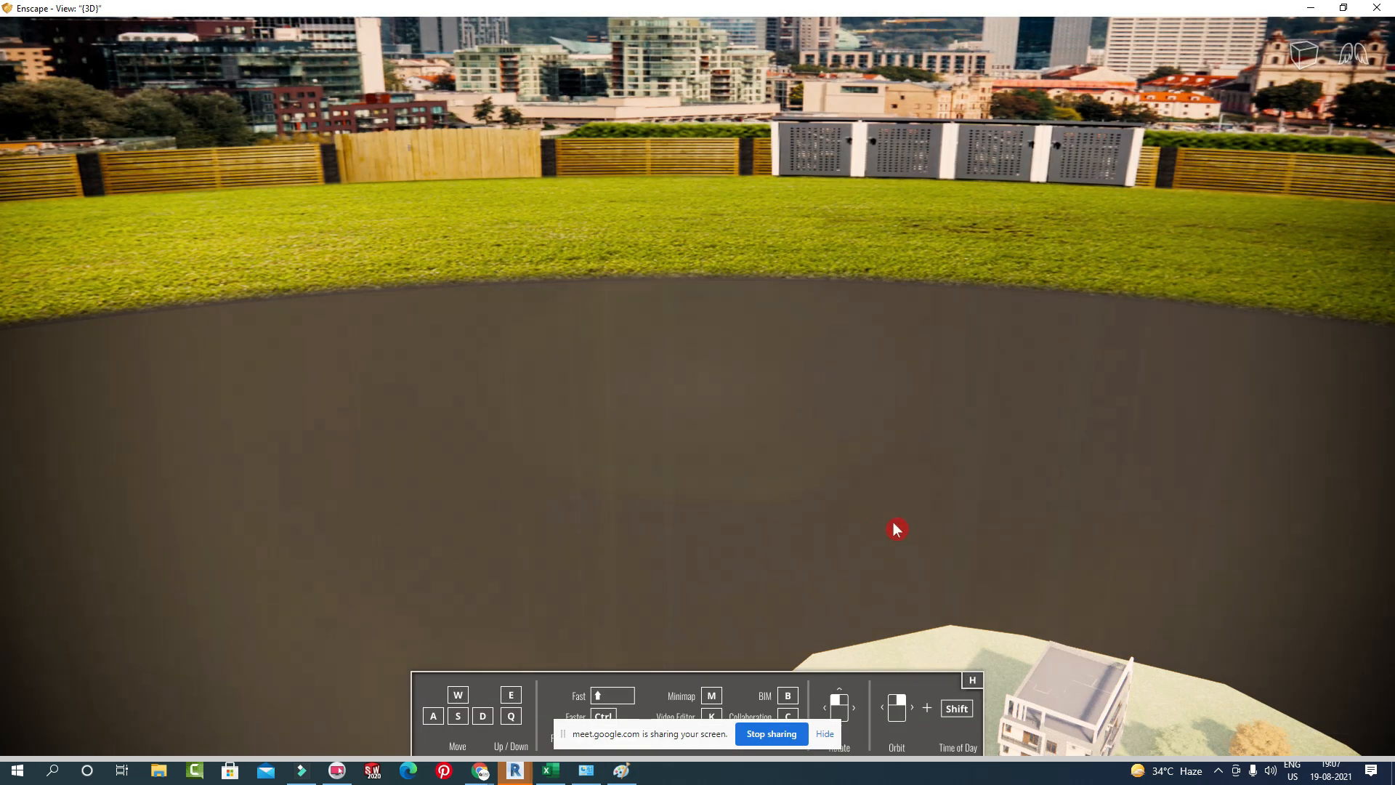
# Navigate the Enscape render to view the building from its front corner.
pyautogui.moveTo(893, 522); pyautogui.dragTo(972, 196)
pyautogui.scroll(5, 972, 196)
pyautogui.moveTo(928, 240); pyautogui.dragTo(949, 216)
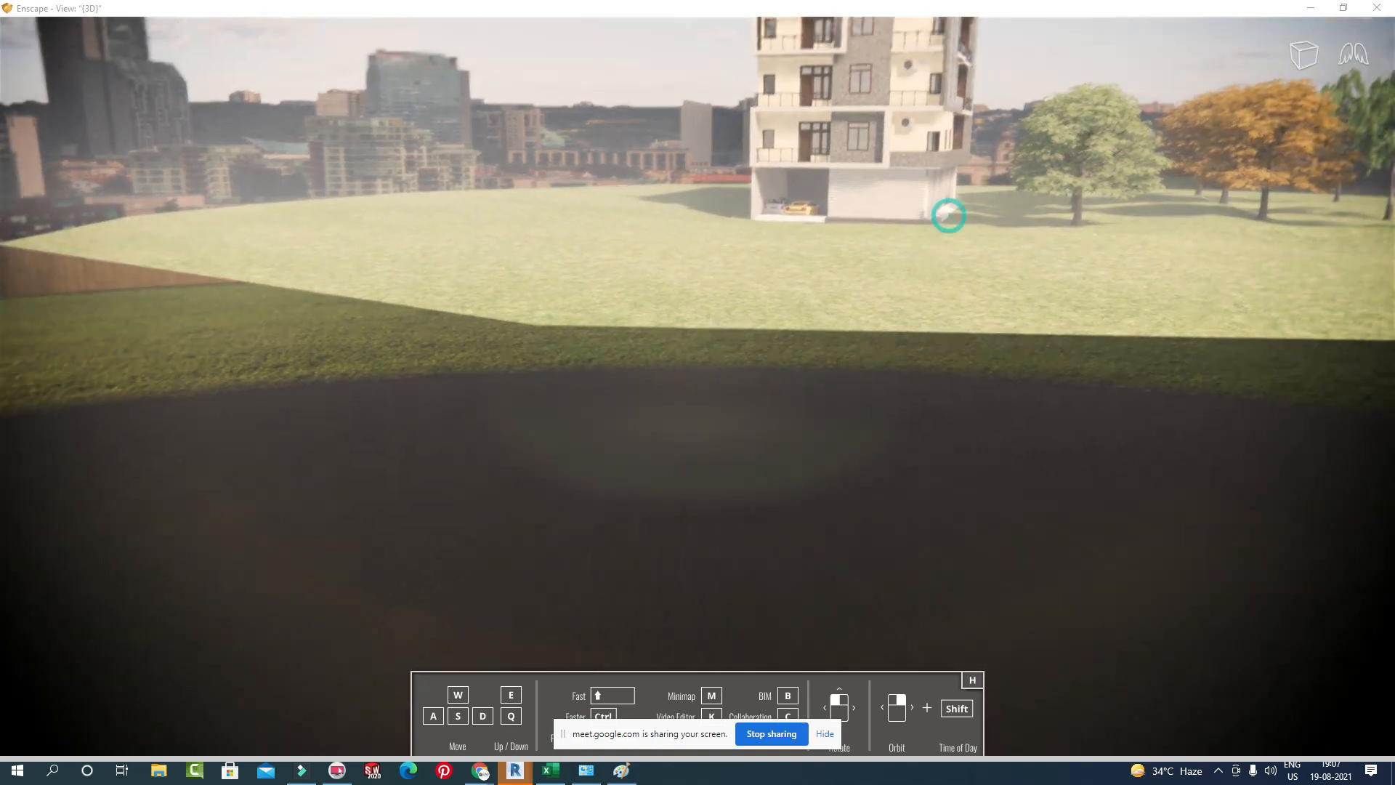
pyautogui.scroll(5, 866, 268)
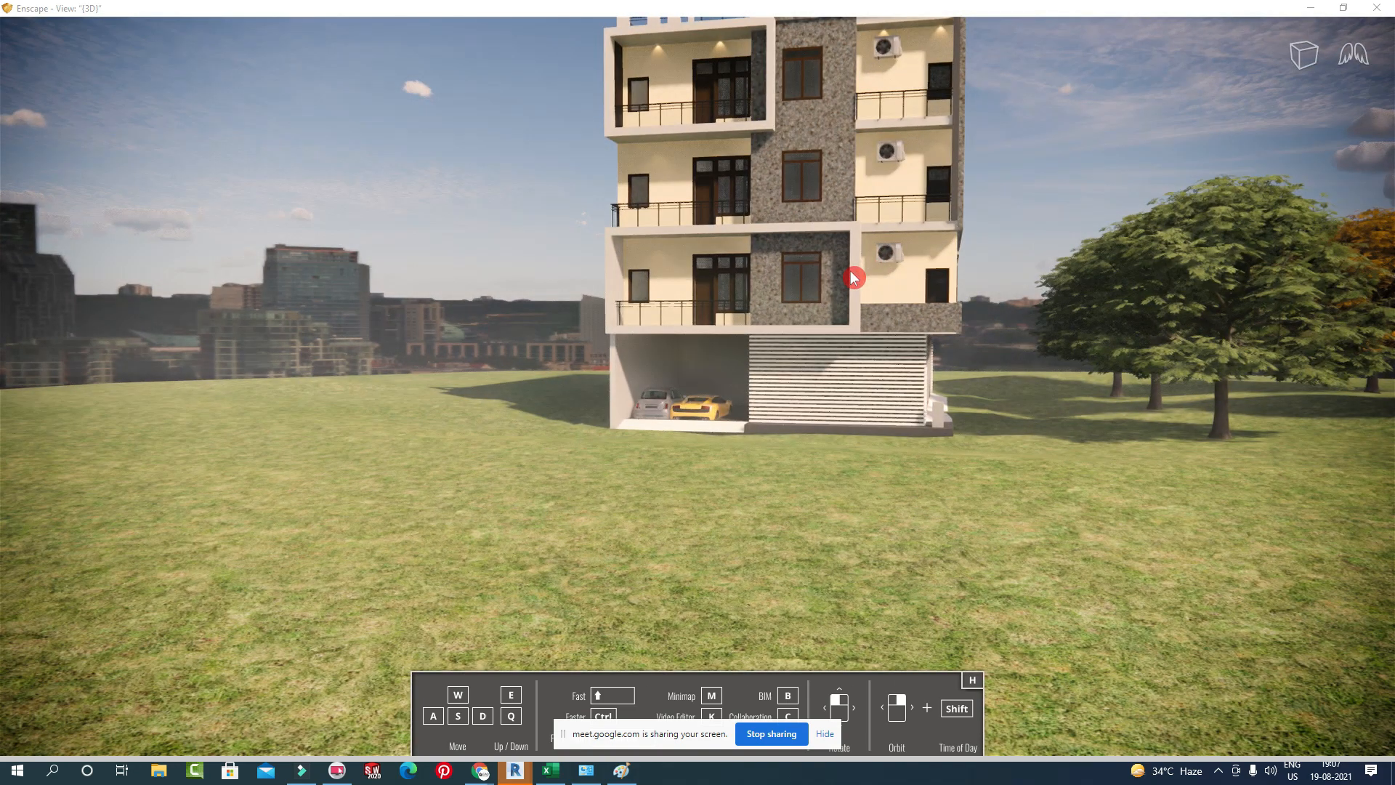
pyautogui.moveTo(851, 272); pyautogui.dragTo(843, 547, button='right')
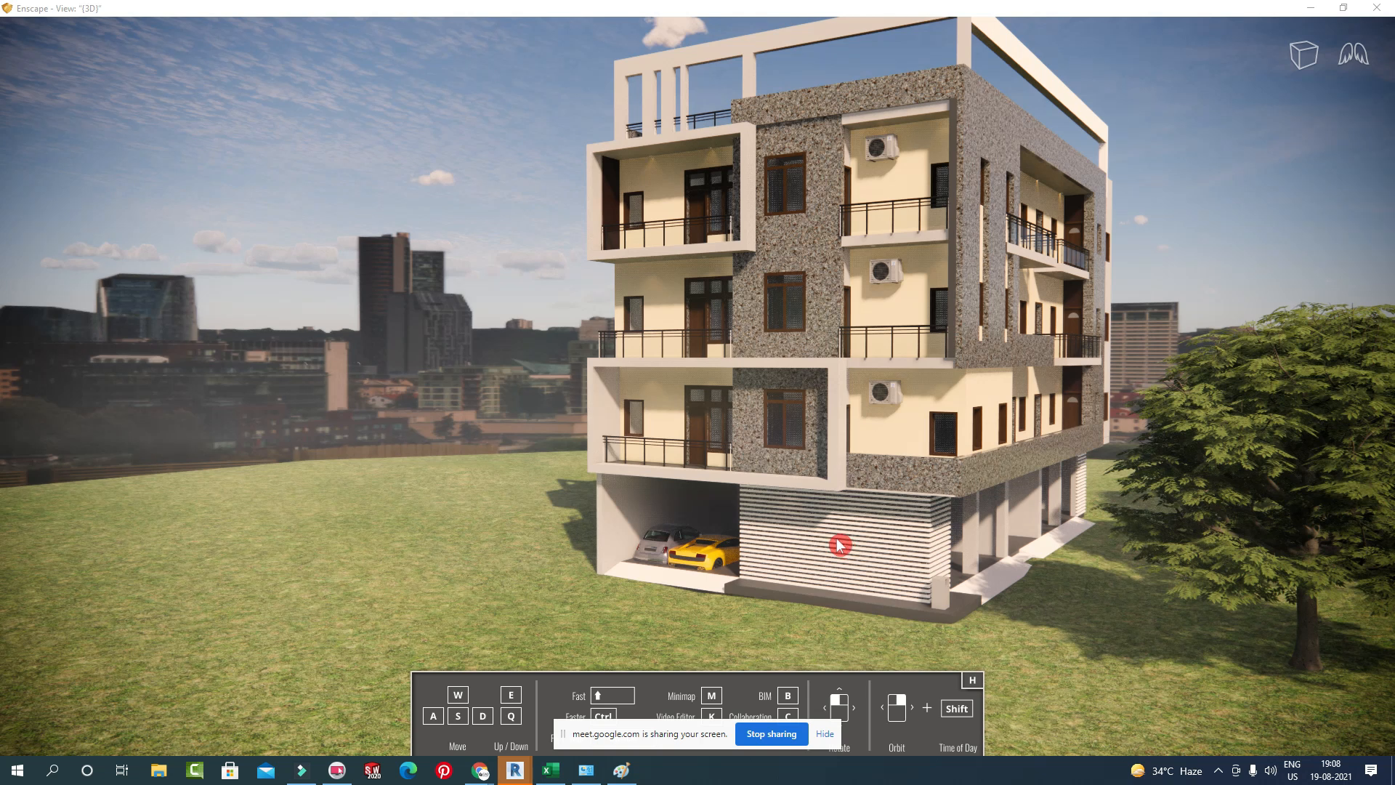
# Switch to the Google Meet call in Chrome and admit the waiting participant.
pyautogui.moveTo(514, 771)
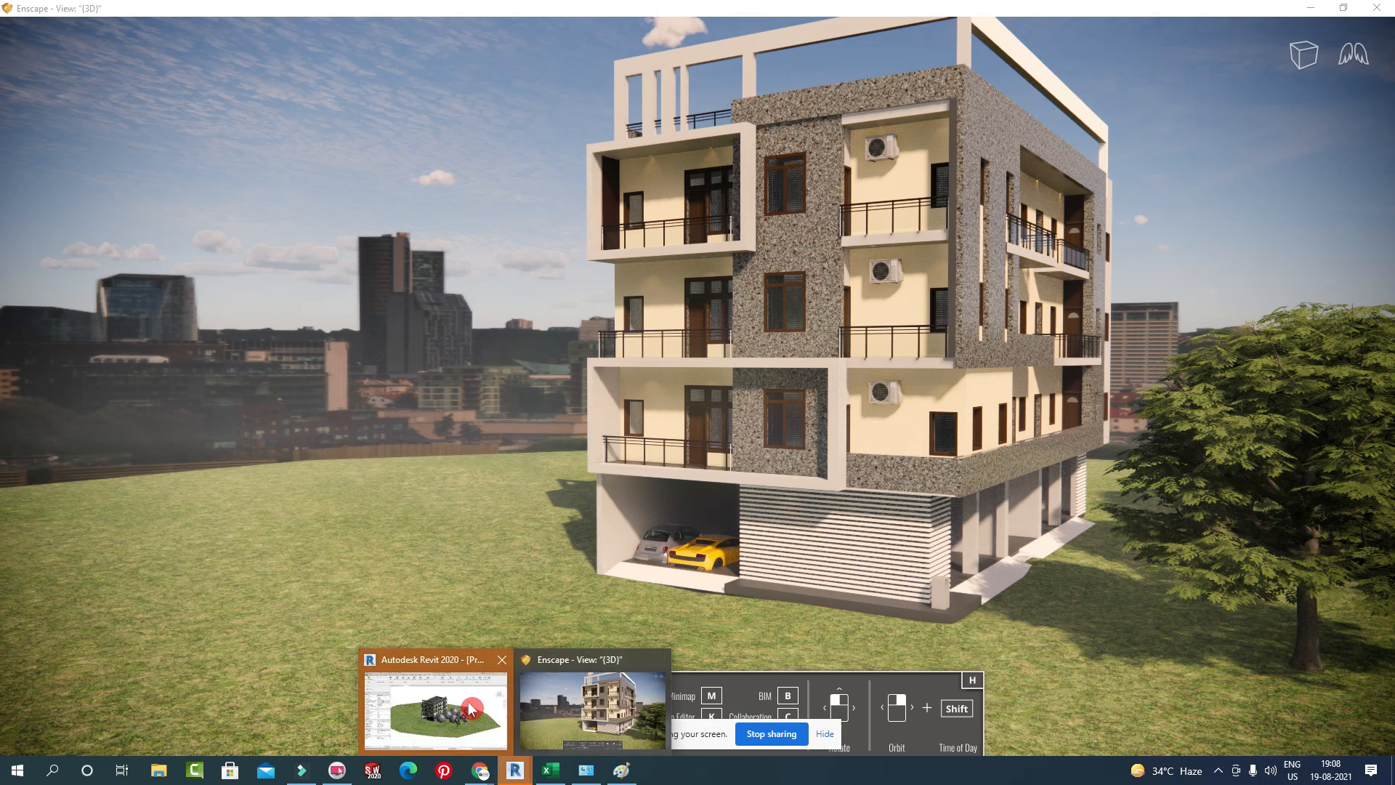
pyautogui.click(443, 703)
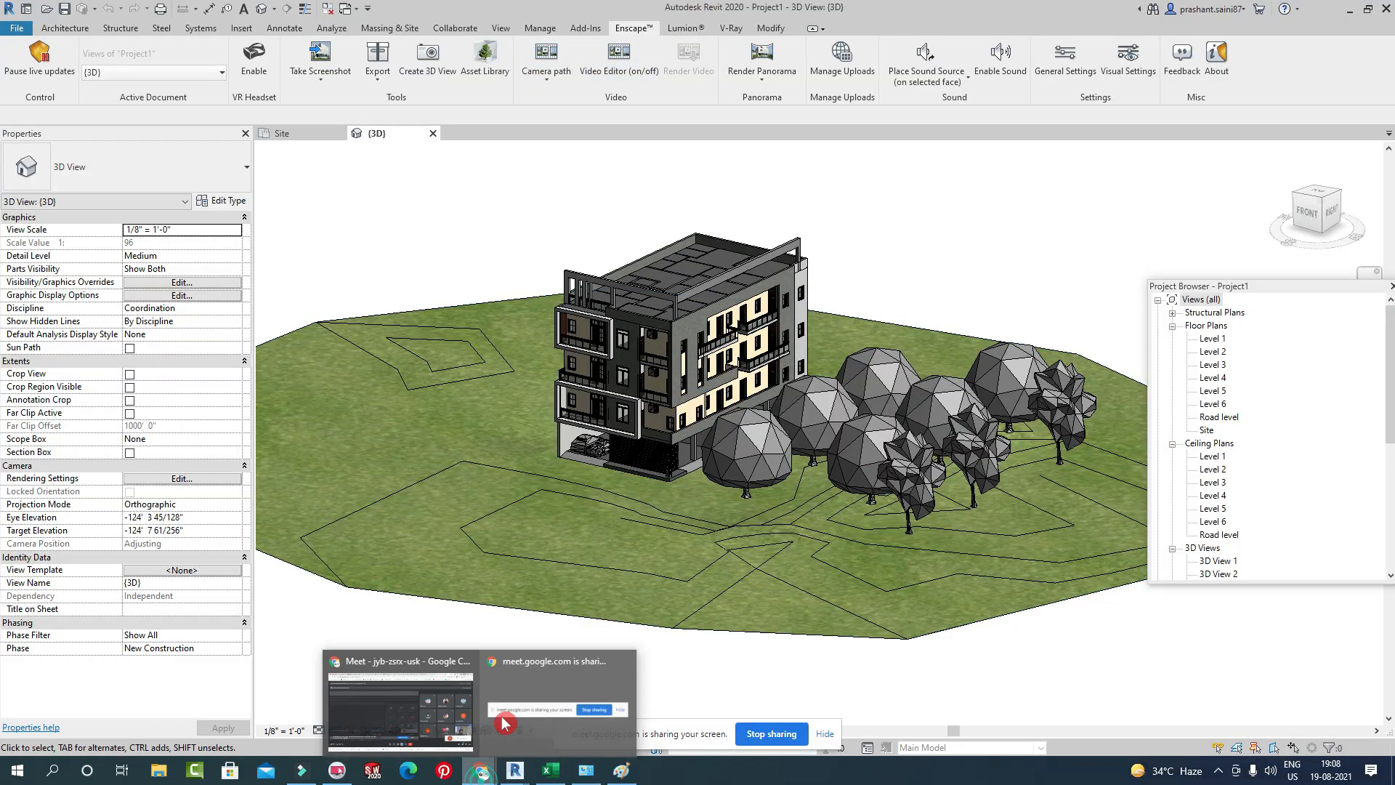
pyautogui.click(461, 720)
pyautogui.click(839, 163)
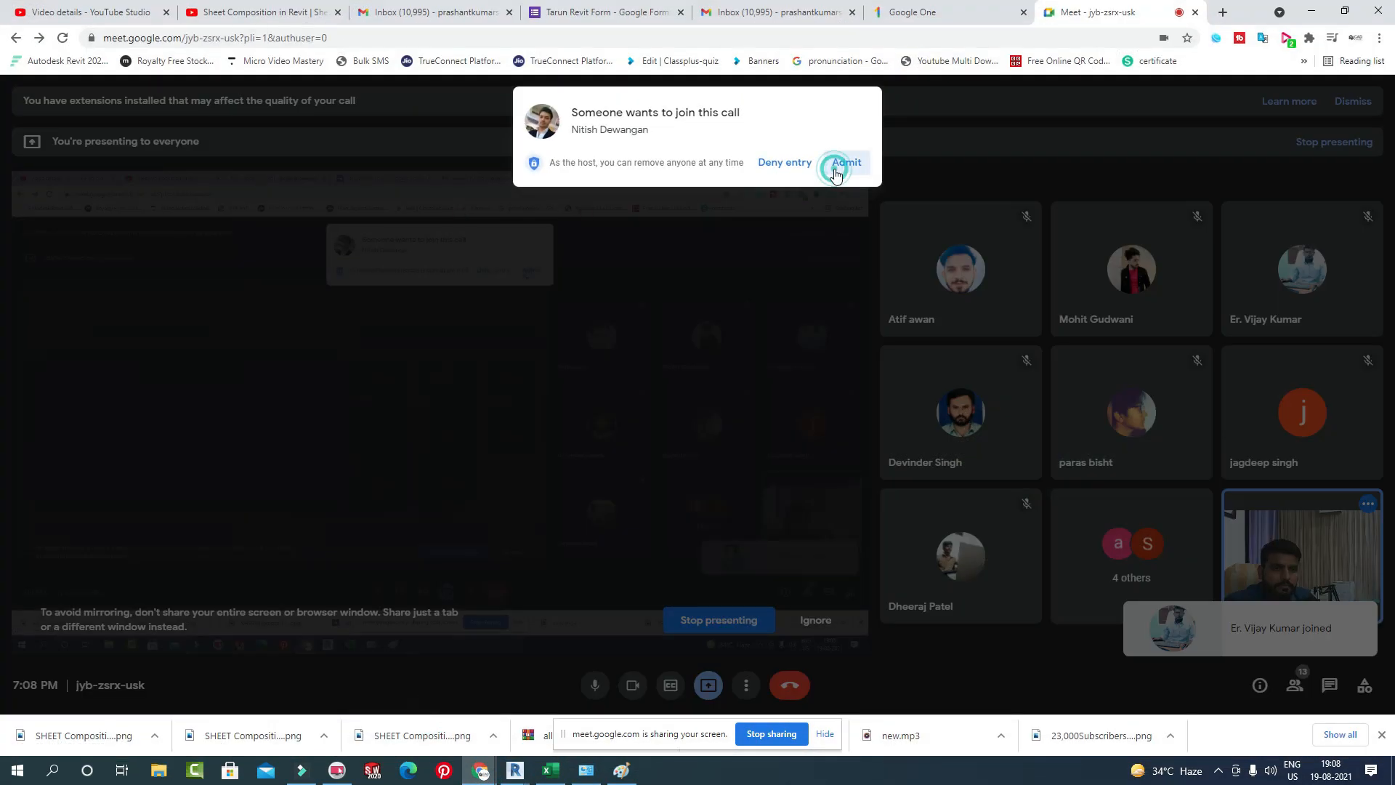
# Return to Revit and delete the parked cars from the building's ground-floor parking bay.
pyautogui.click(514, 771)
pyautogui.moveTo(713, 444)
pyautogui.keyDown('shift'); pyautogui.mouseDown(button='middle')
pyautogui.moveTo(760, 427)
pyautogui.moveTo(715, 462)
pyautogui.mouseUp(button='middle'); pyautogui.keyUp('shift')
pyautogui.moveTo(620, 425); pyautogui.dragTo(664, 304, button='middle')
pyautogui.scroll(3, 676, 434)
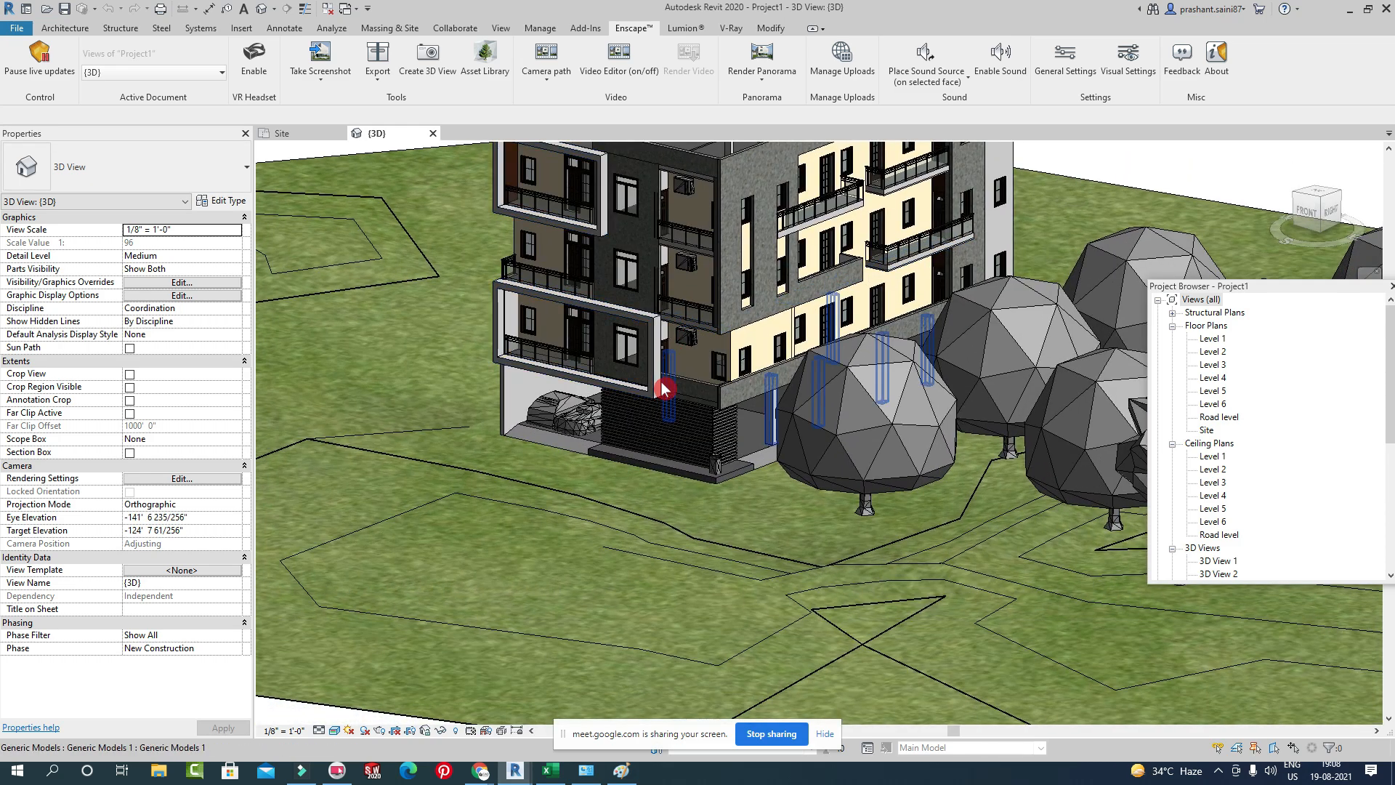
pyautogui.scroll(3, 586, 346)
pyautogui.click(519, 454)
pyautogui.press('Delete')
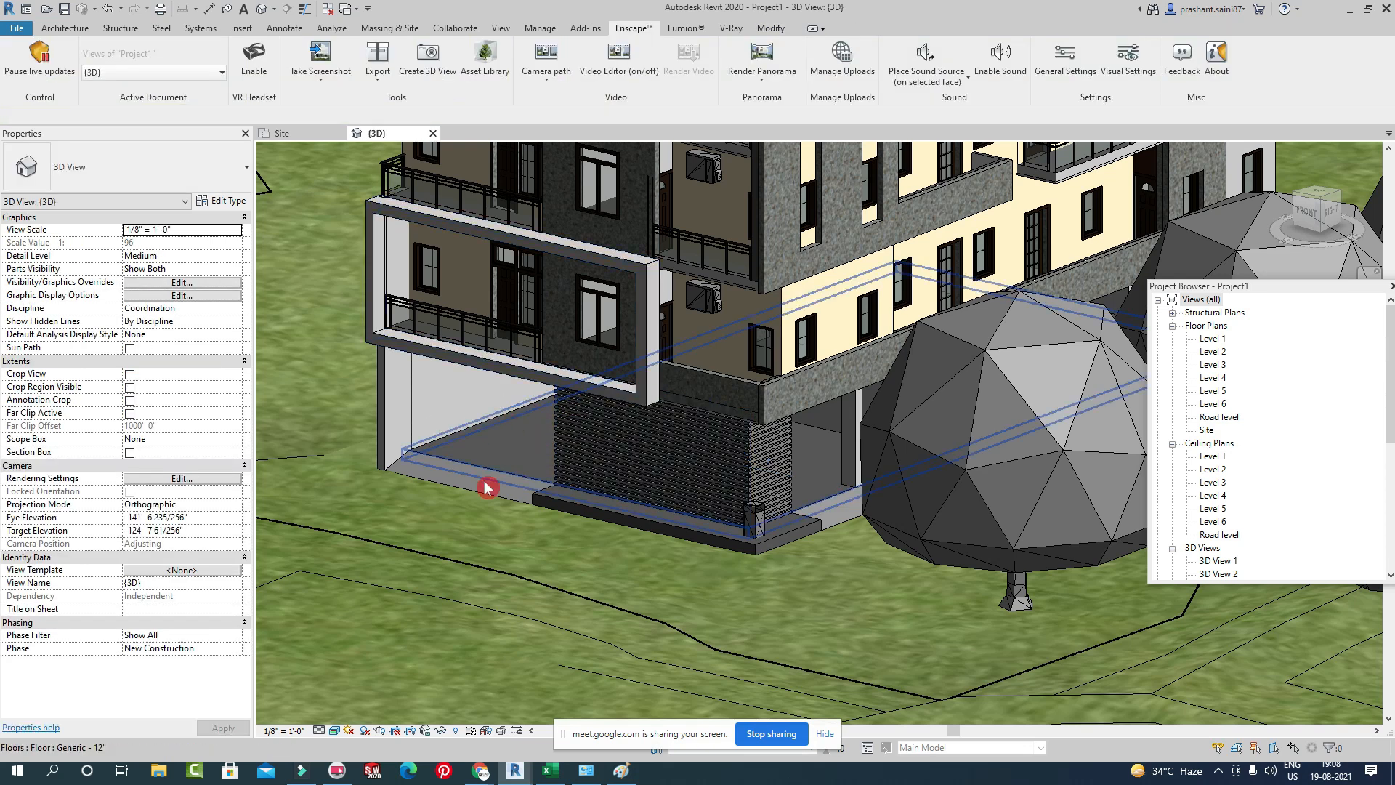
# Admit the next waiting participant to the Google Meet call and minimize the browser window.
pyautogui.moveTo(514, 770)
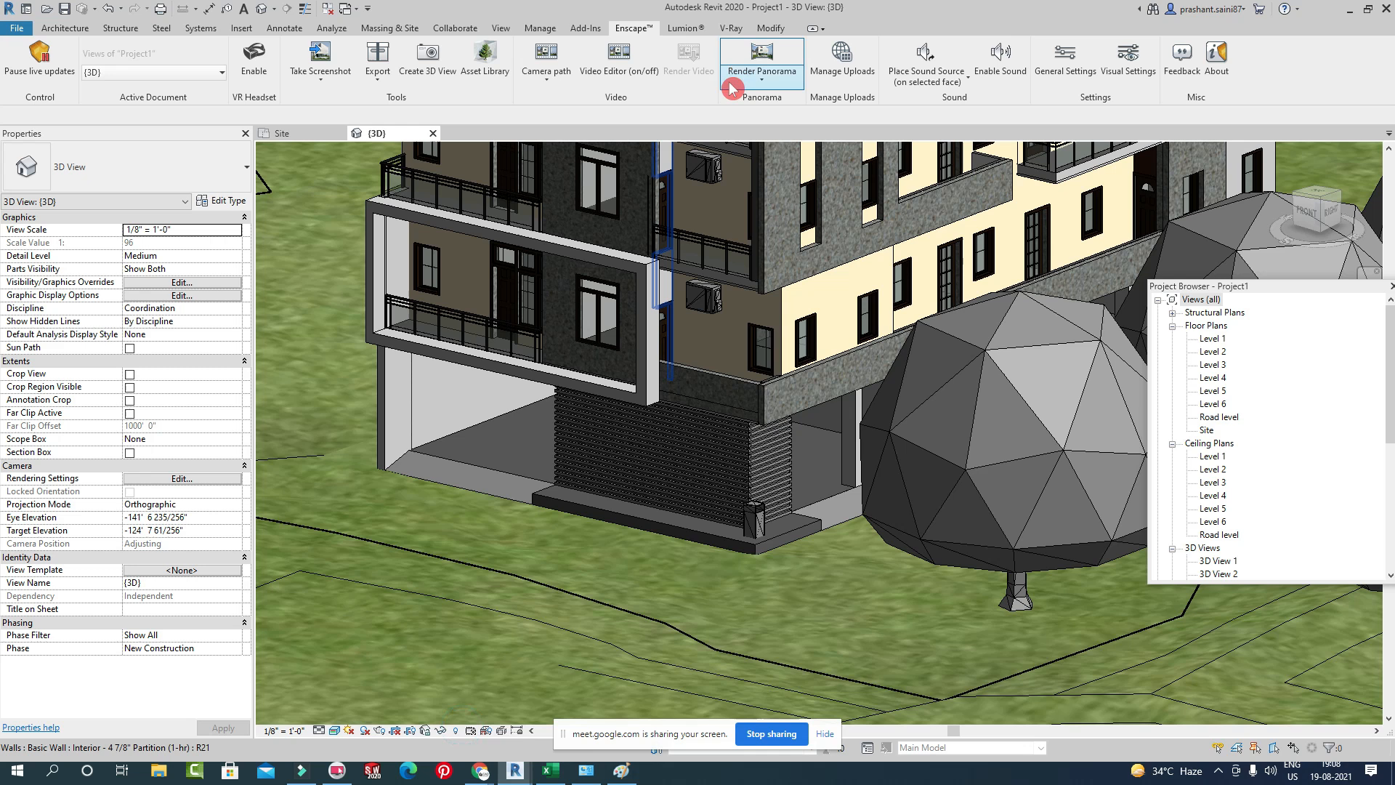
pyautogui.click(456, 714)
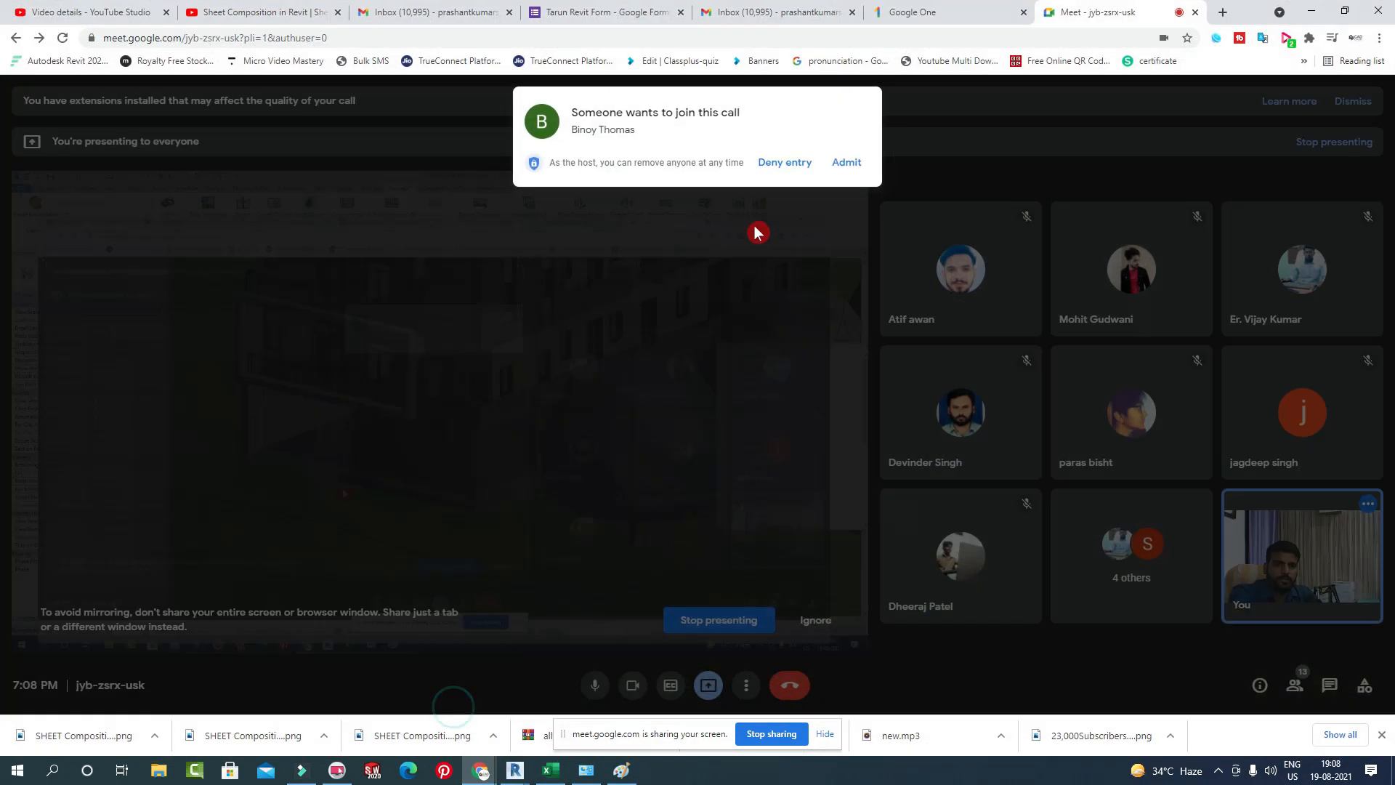
pyautogui.click(843, 159)
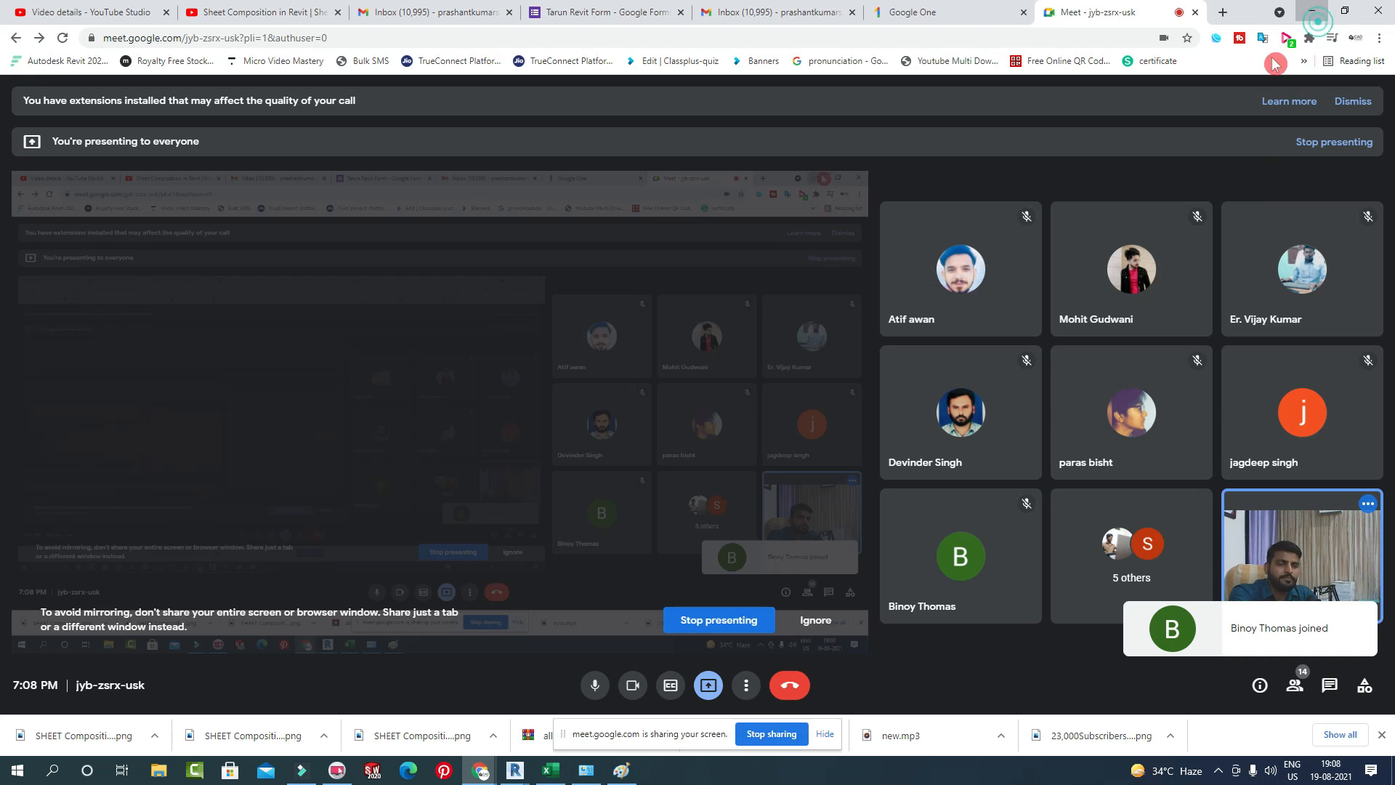
pyautogui.click(1325, 11)
# Shrink the Enscape window and resize it to sit beside the Revit window.
pyautogui.scroll(4, 898, 319)
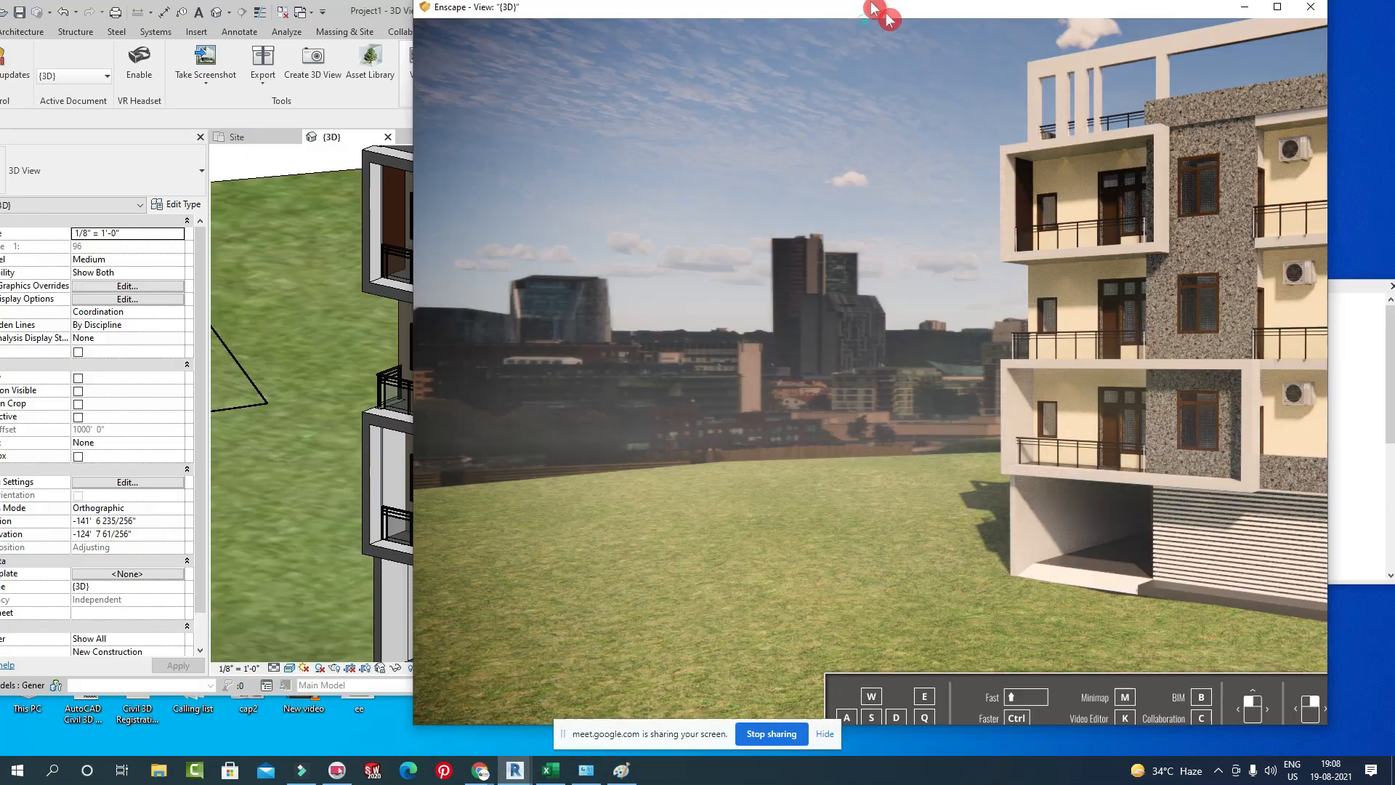
pyautogui.moveTo(872, 9); pyautogui.dragTo(1202, 30)
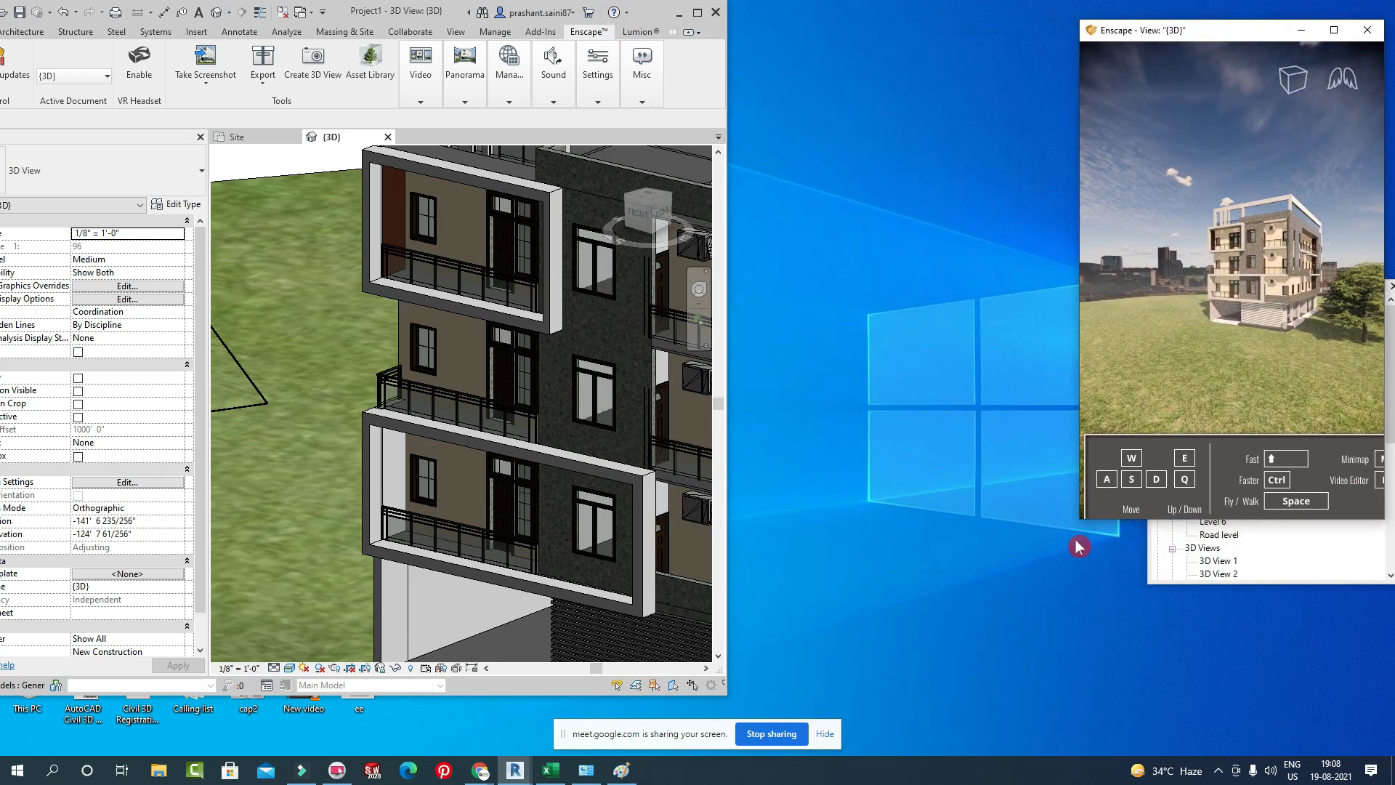
pyautogui.moveTo(1080, 519); pyautogui.dragTo(754, 755)
pyautogui.click(284, 291)
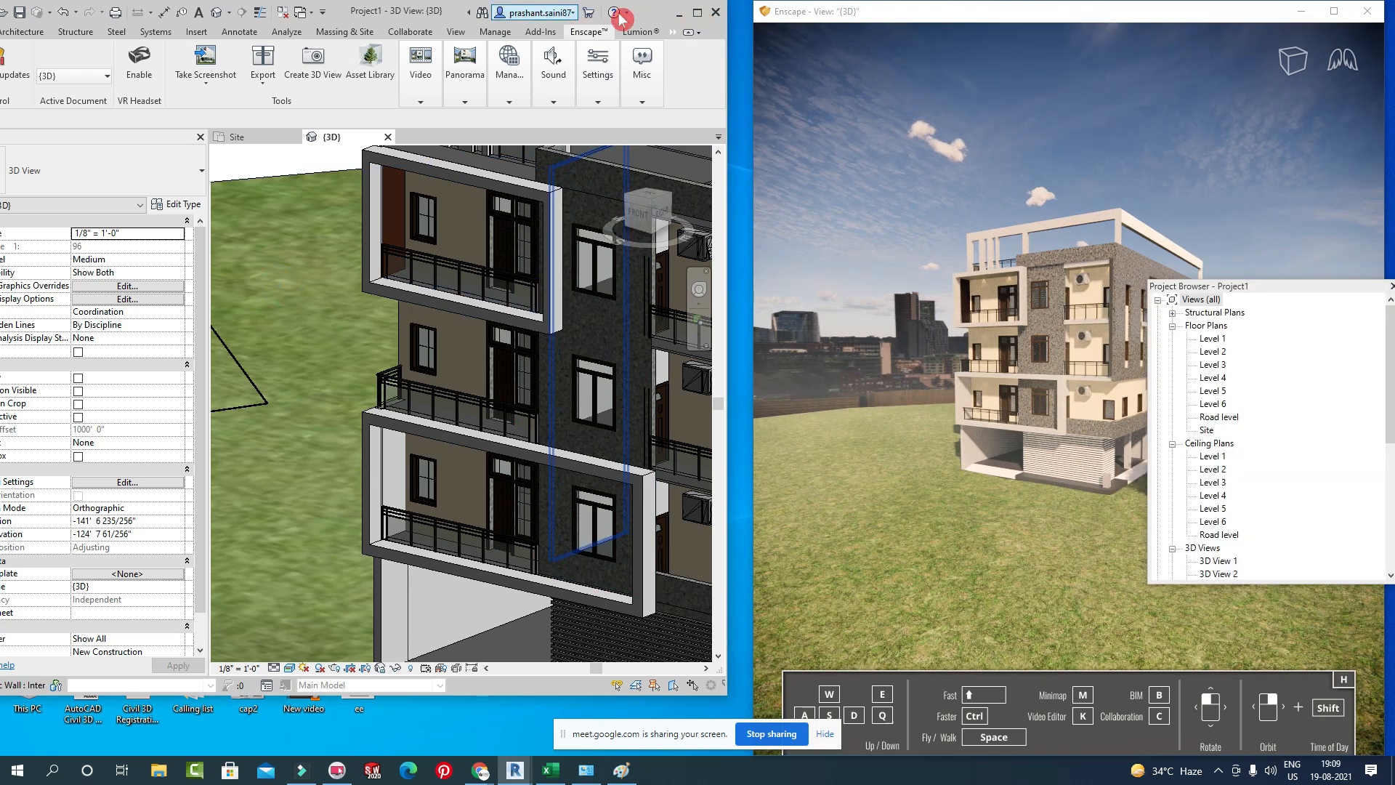
# Maximize the Revit window and open the Site floor plan from the 3D view.
pyautogui.click(697, 13)
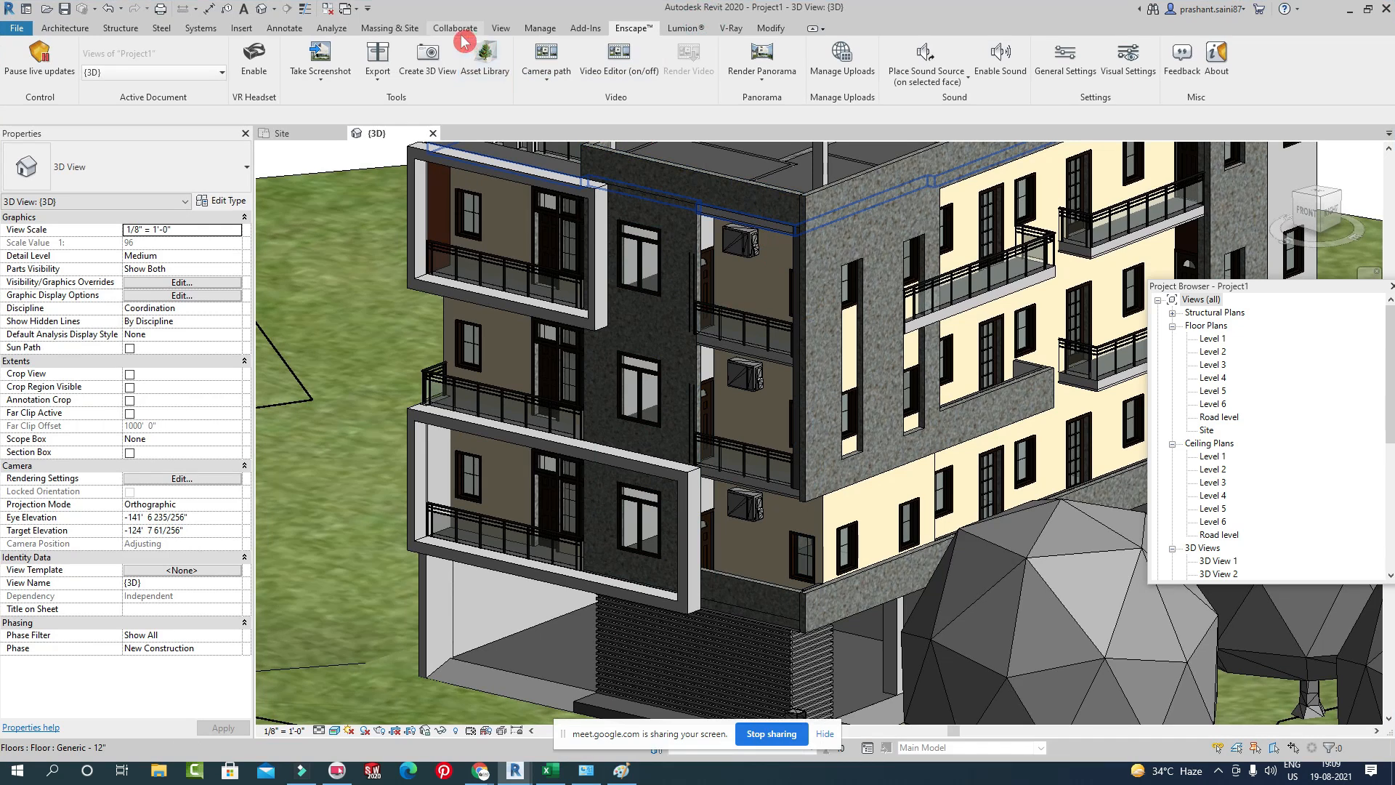
pyautogui.click(395, 29)
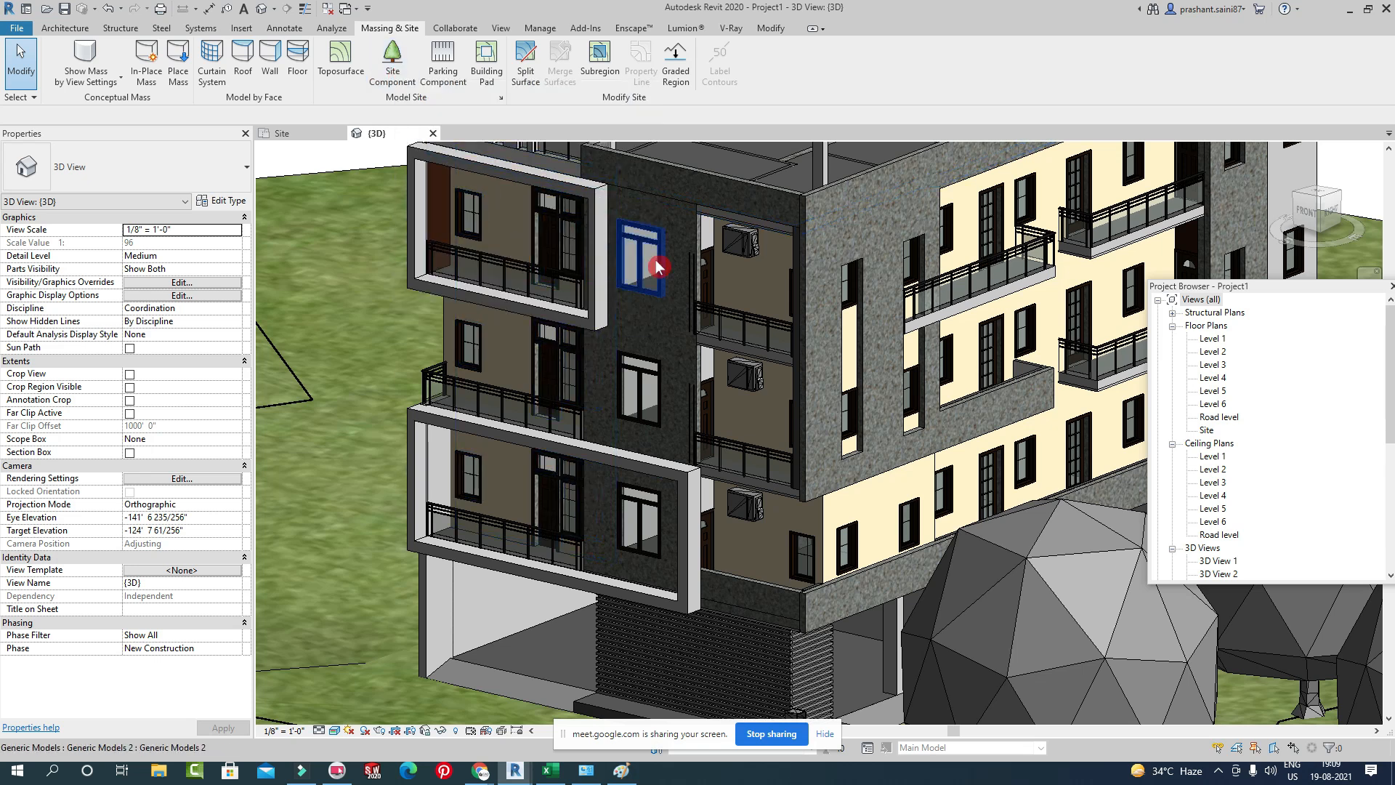
pyautogui.scroll(-5, 654, 254)
pyautogui.moveTo(812, 373); pyautogui.dragTo(749, 352, button='middle')
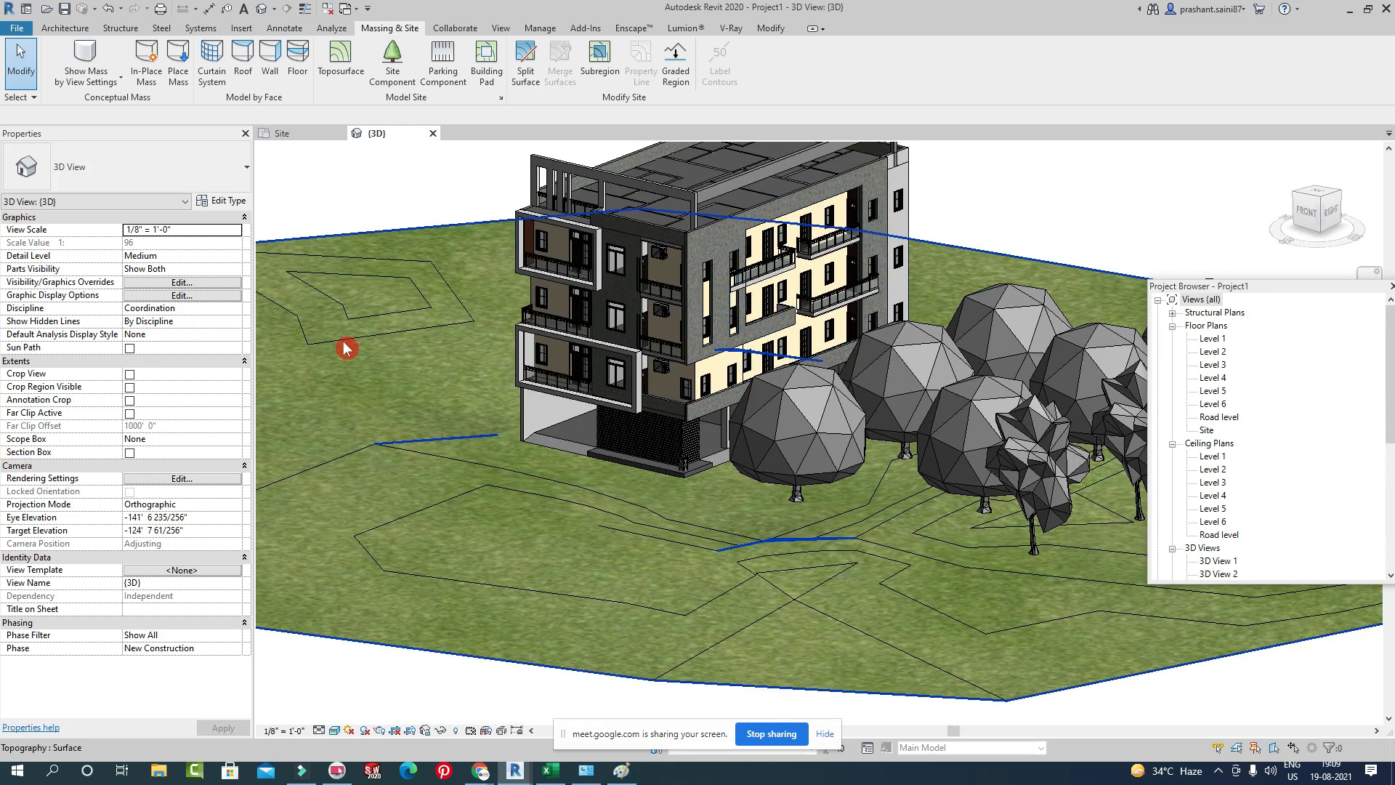
pyautogui.doubleClick(1205, 430)
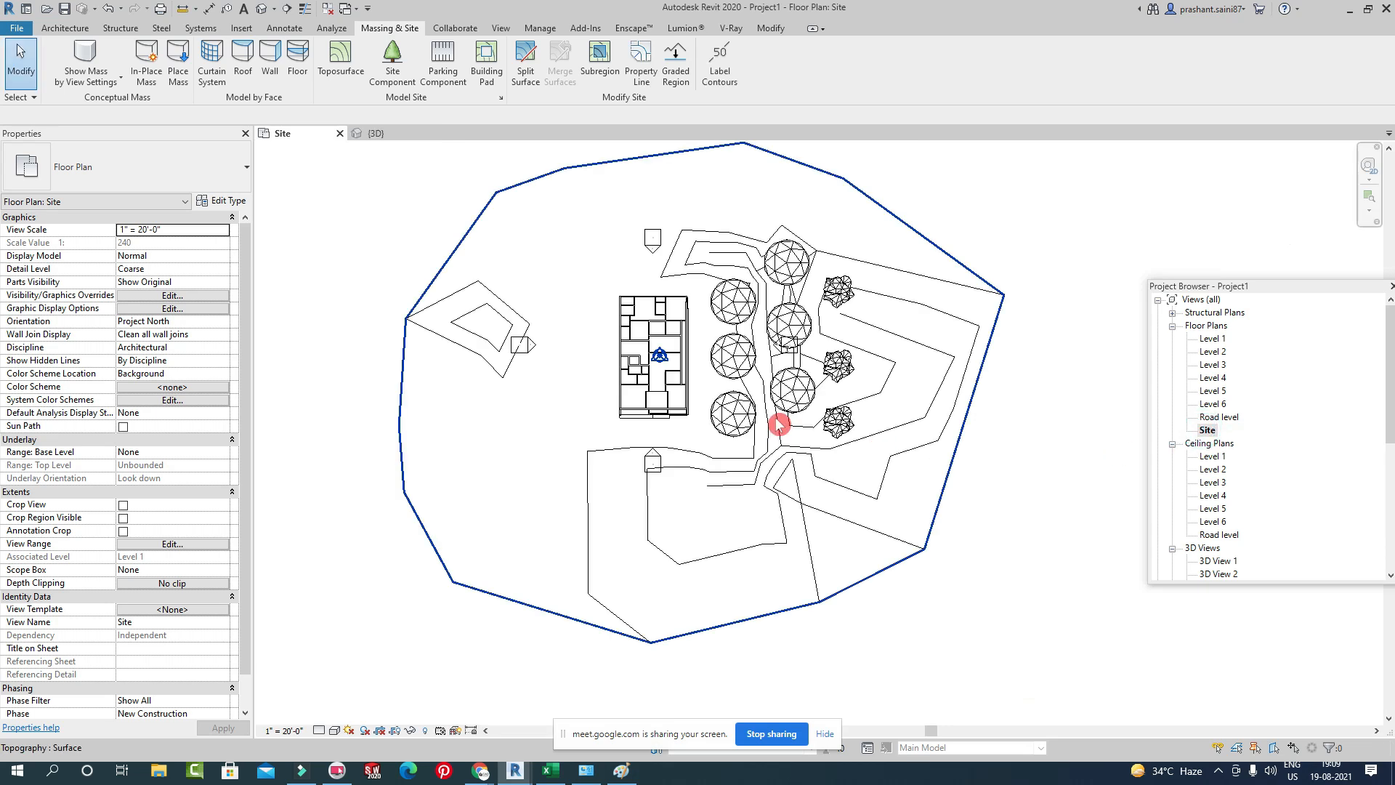
# Examine the building footprint and the surrounding toposurface in the Site plan.
pyautogui.scroll(5, 716, 372)
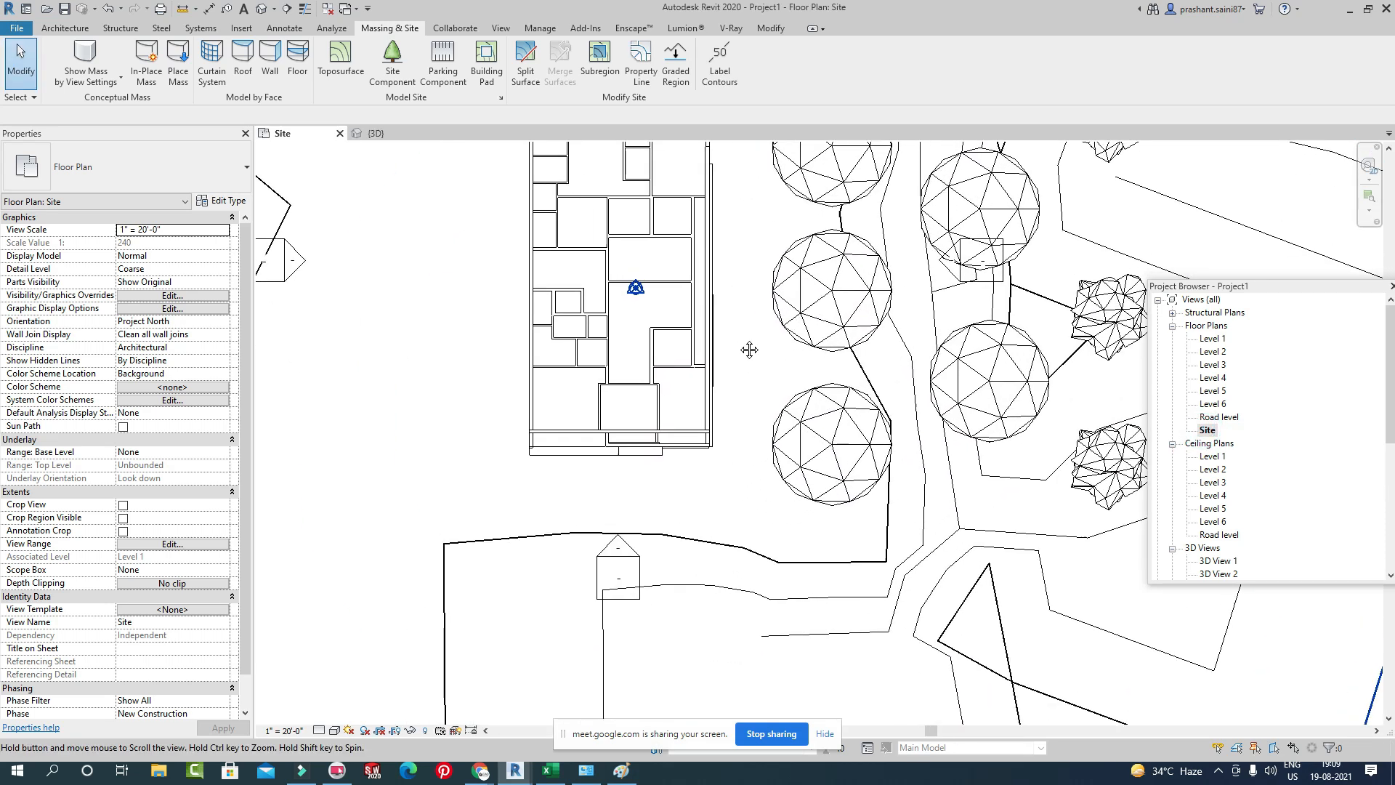
pyautogui.scroll(3, 649, 404)
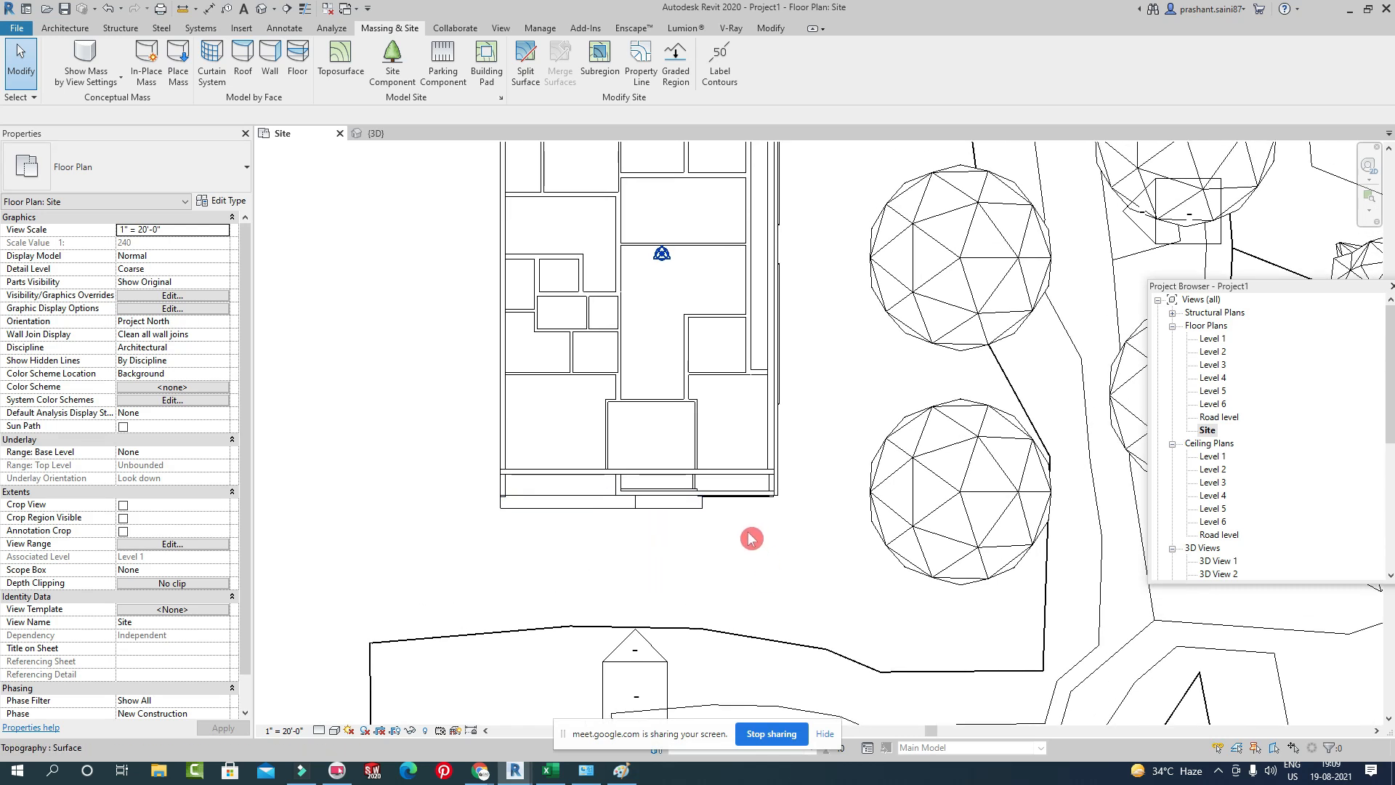
pyautogui.moveTo(846, 218); pyautogui.dragTo(766, 352, button='middle')
pyautogui.moveTo(797, 296); pyautogui.dragTo(916, 356, button='middle')
pyautogui.scroll(-2, 915, 354)
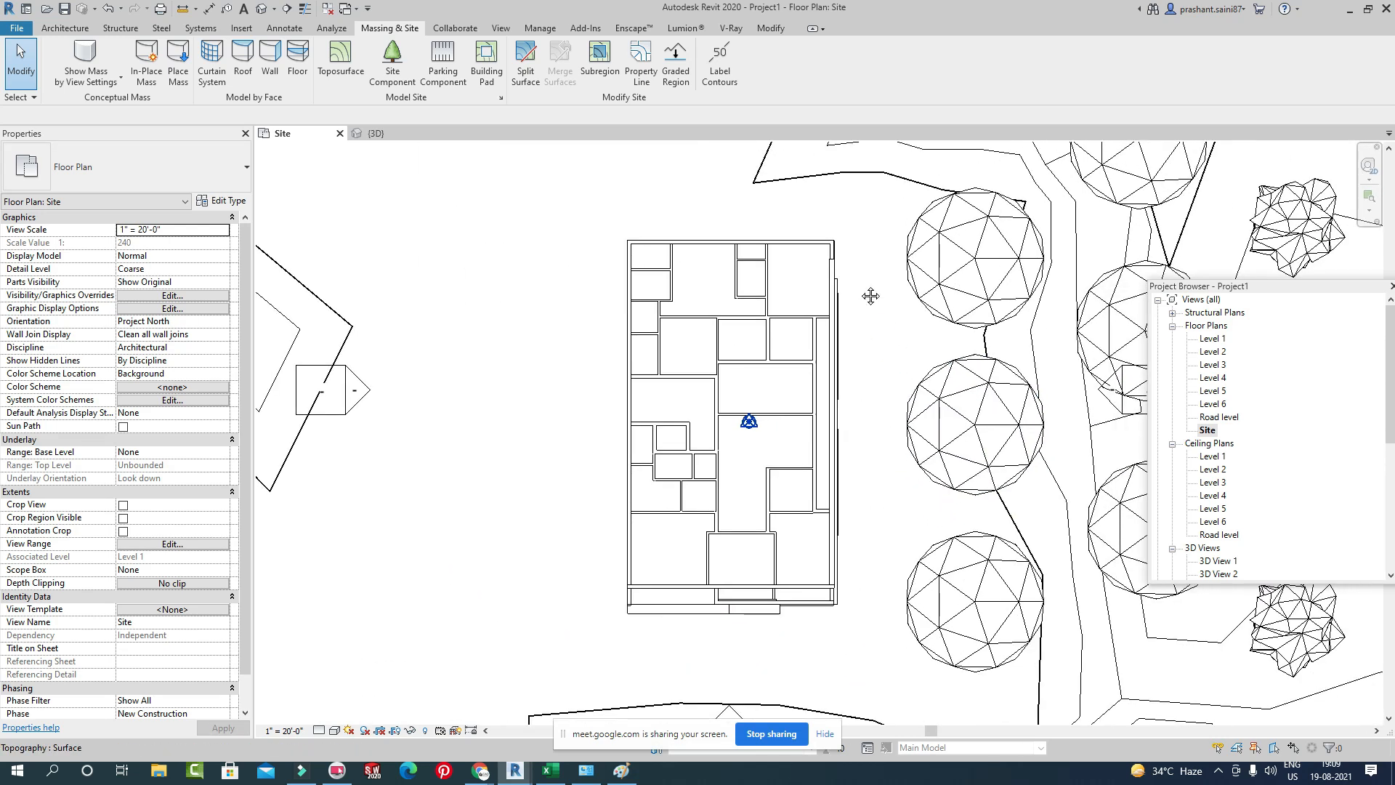
pyautogui.moveTo(870, 296); pyautogui.dragTo(814, 164, button='middle')
pyautogui.moveTo(690, 429)
pyautogui.mouseDown(button='middle')
pyautogui.moveTo(713, 405)
pyautogui.moveTo(698, 404)
pyautogui.mouseUp(button='middle')
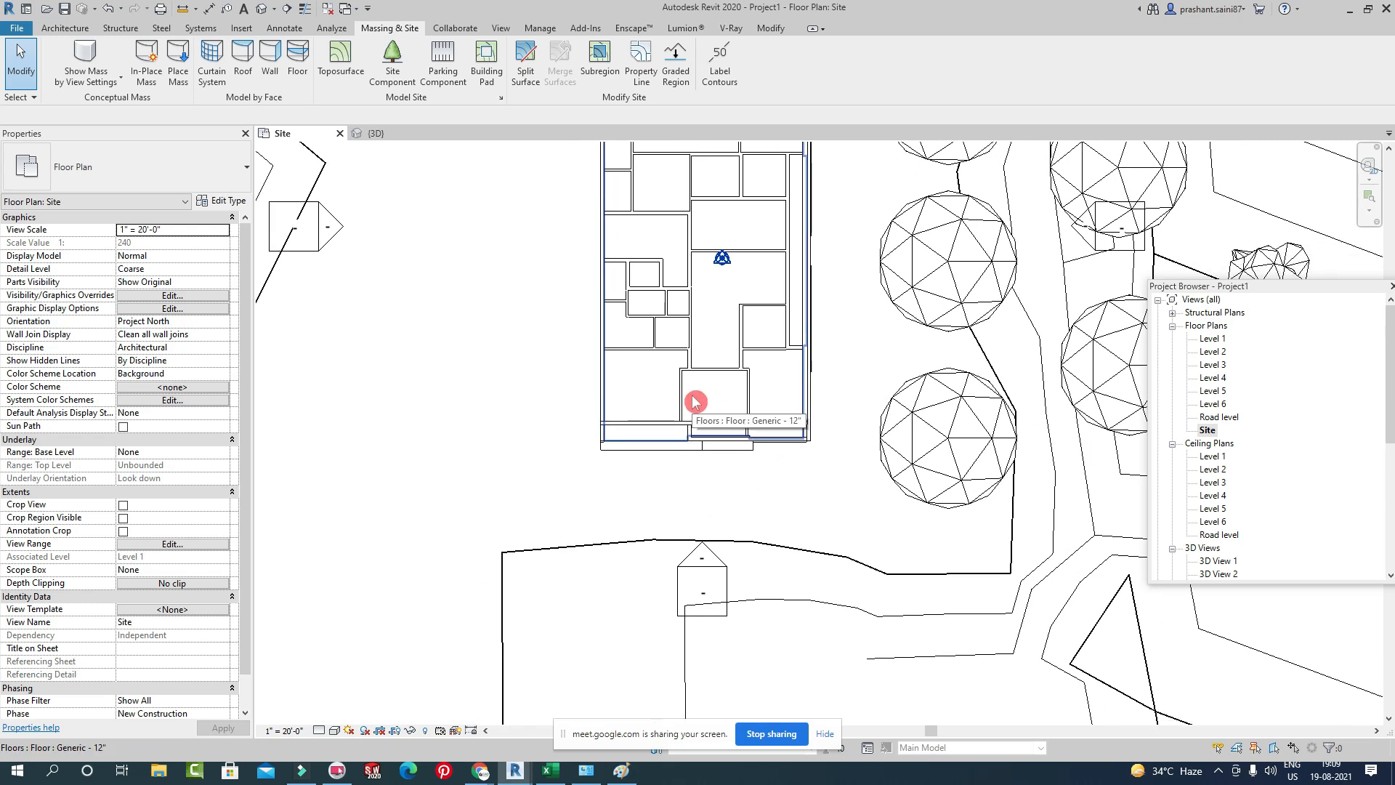
pyautogui.moveTo(607, 287); pyautogui.dragTo(667, 384, button='middle')
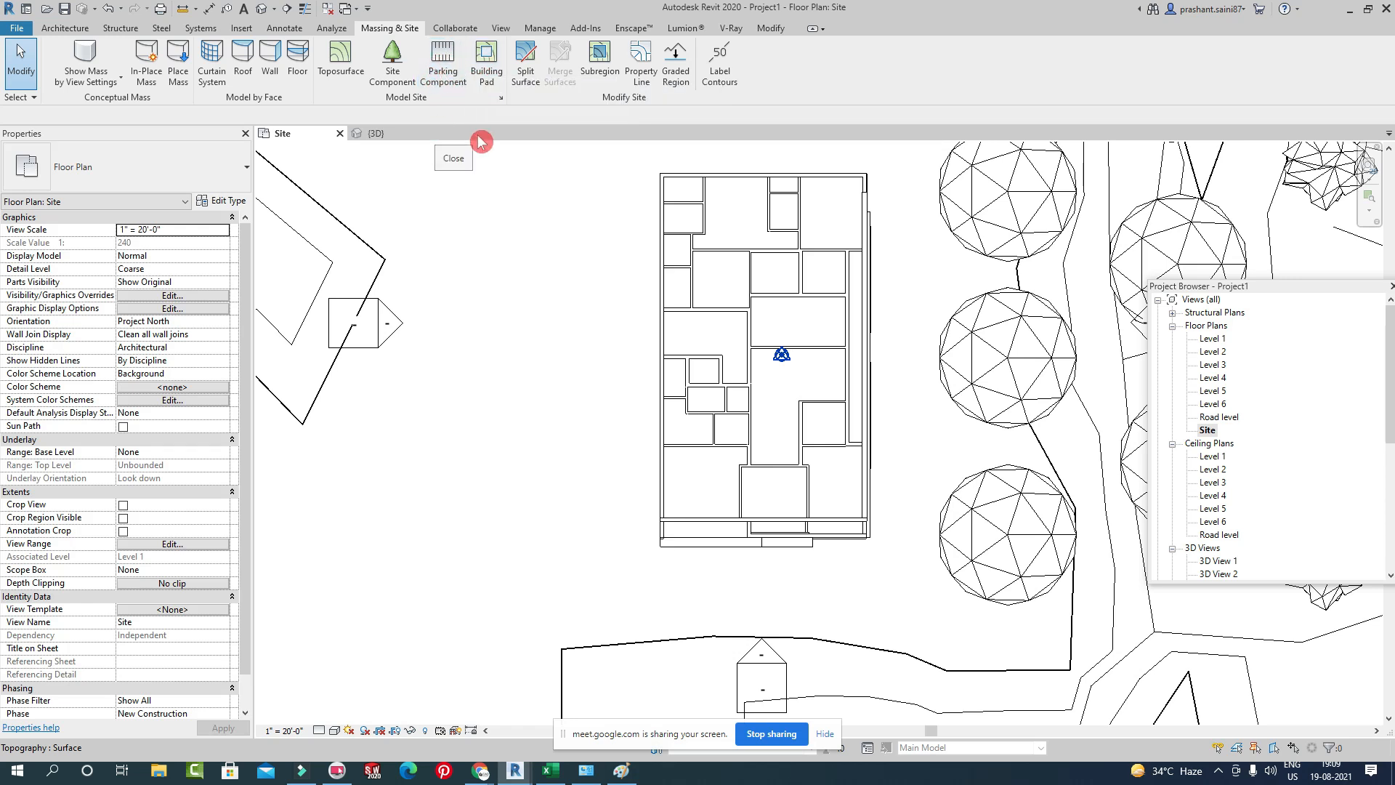
pyautogui.moveTo(580, 267); pyautogui.dragTo(554, 175, button='middle')
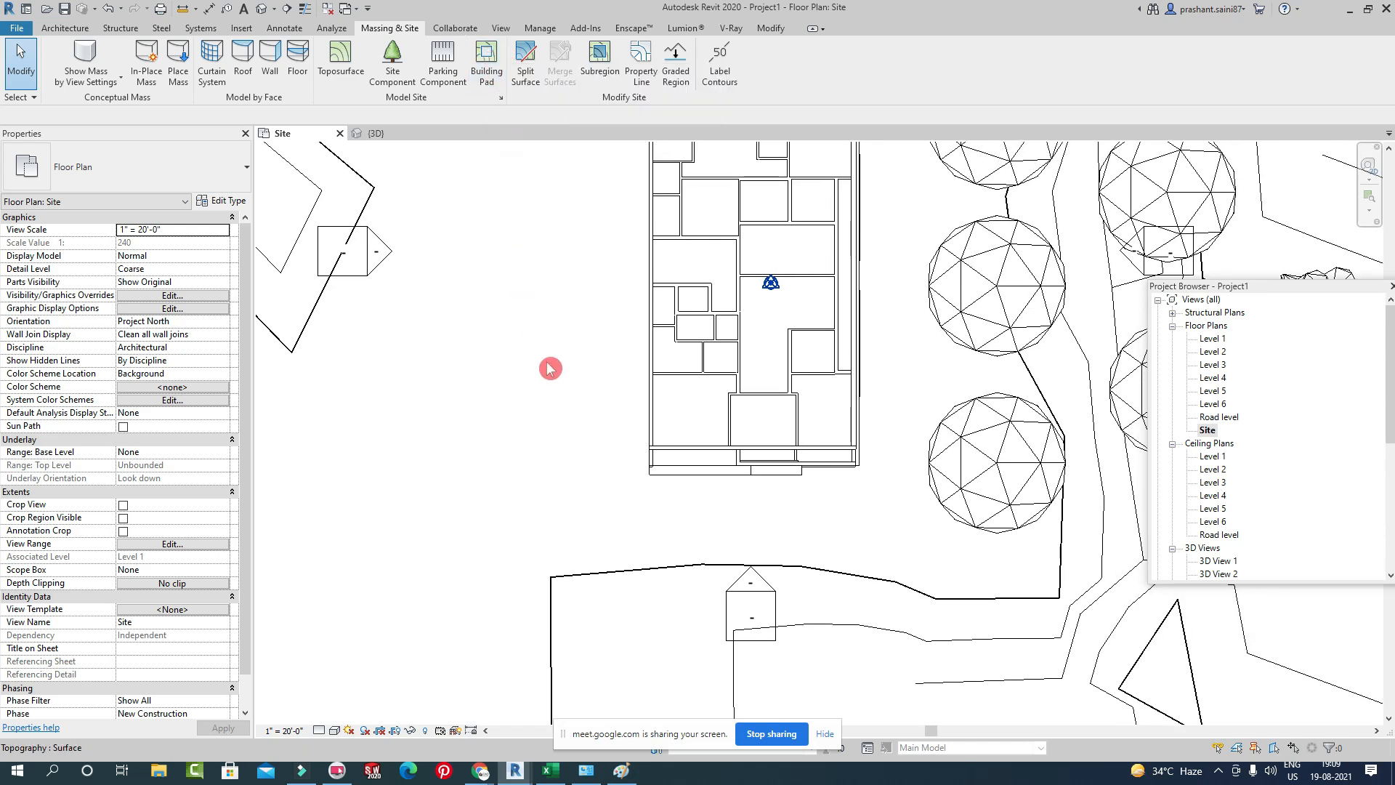
pyautogui.click(670, 572)
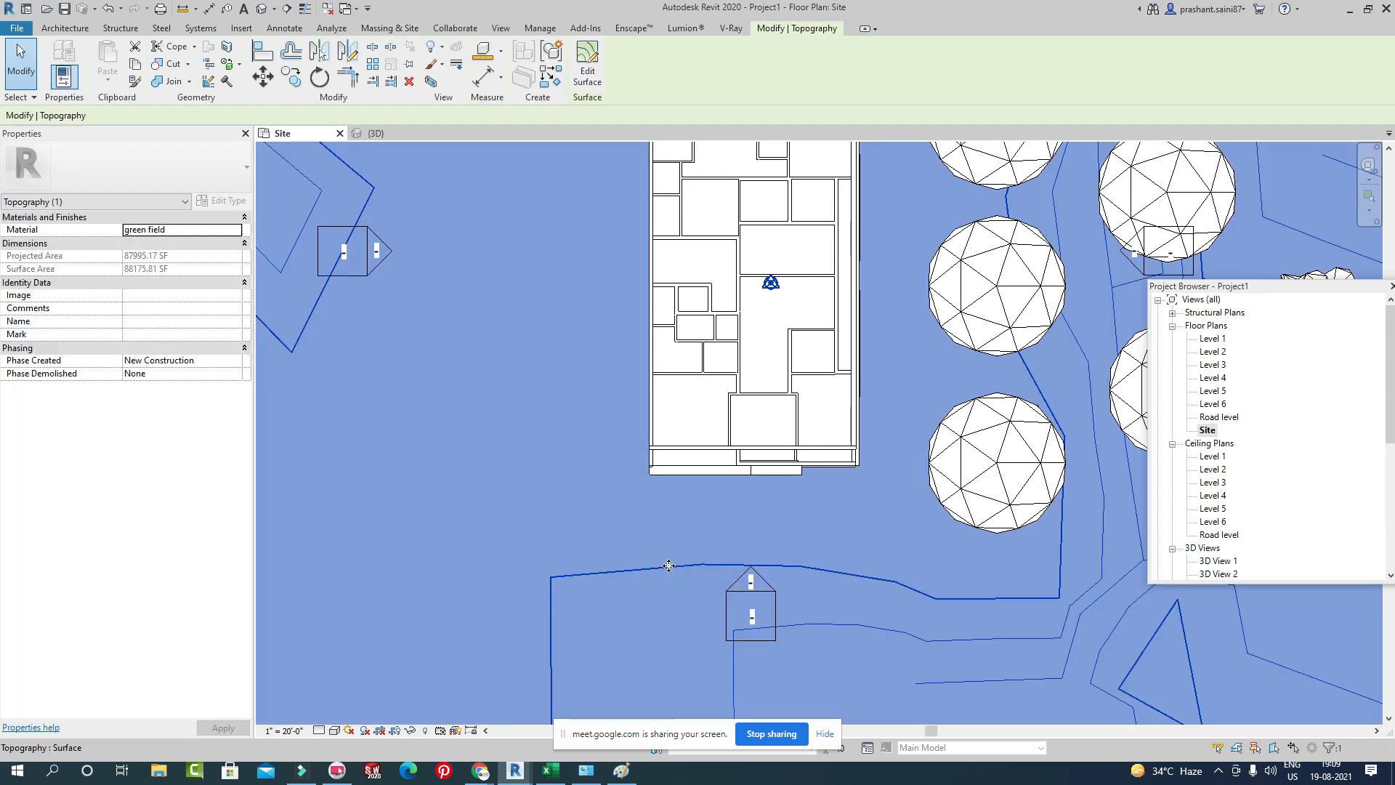
pyautogui.press('Escape')
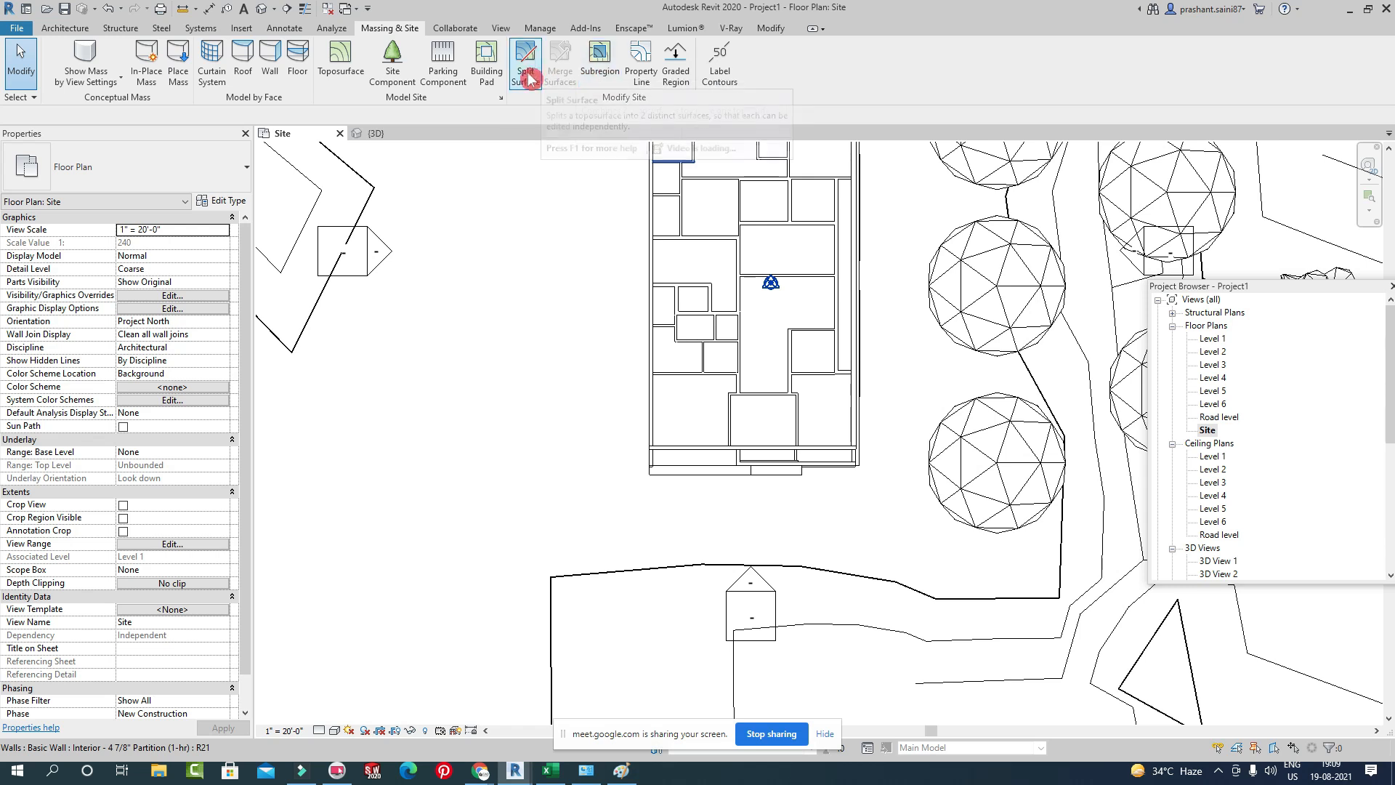
# Create a rectangular building pad about 28'-5" deep on Level 1, on the terrain in front of the building.
pyautogui.click(486, 62)
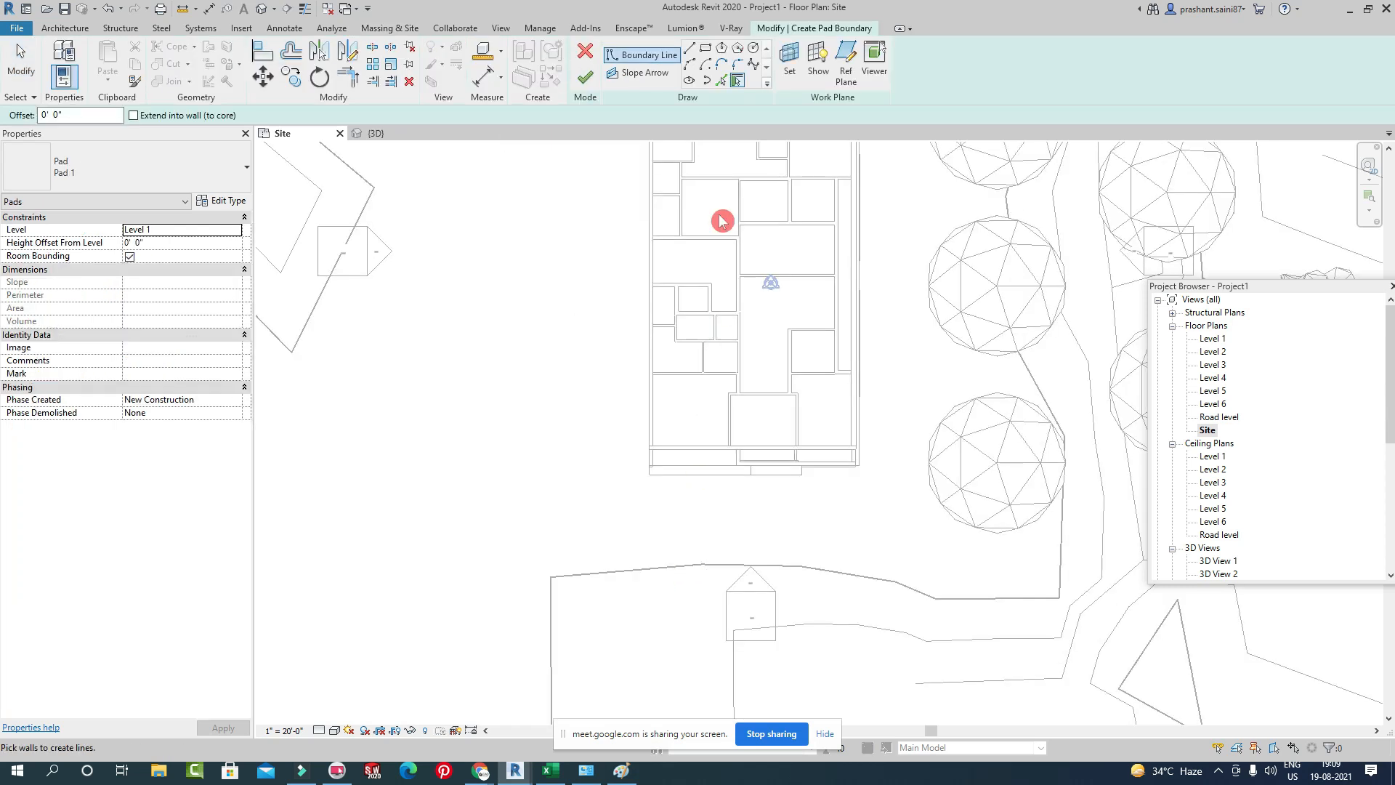
pyautogui.click(705, 48)
pyautogui.moveTo(667, 523); pyautogui.dragTo(593, 354, button='middle')
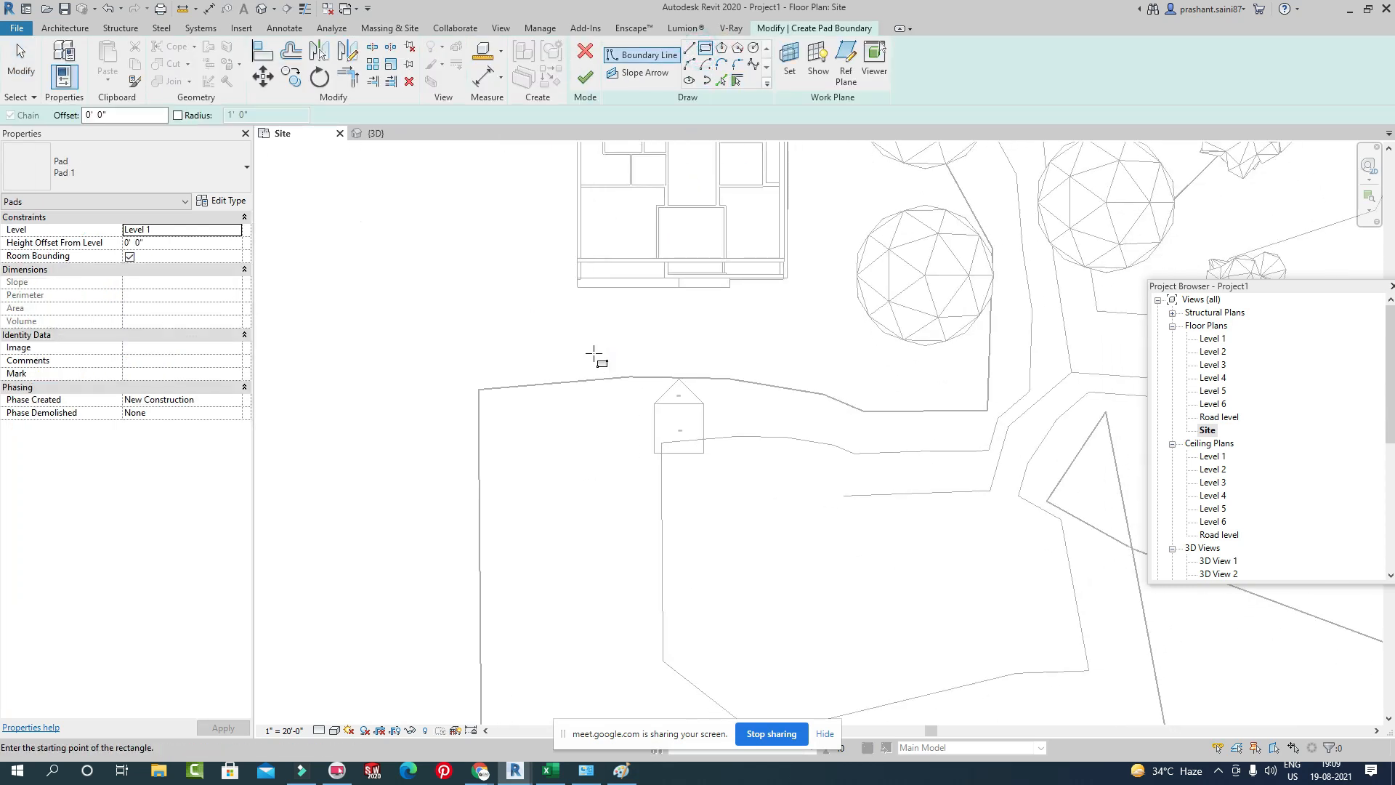
pyautogui.click(570, 373)
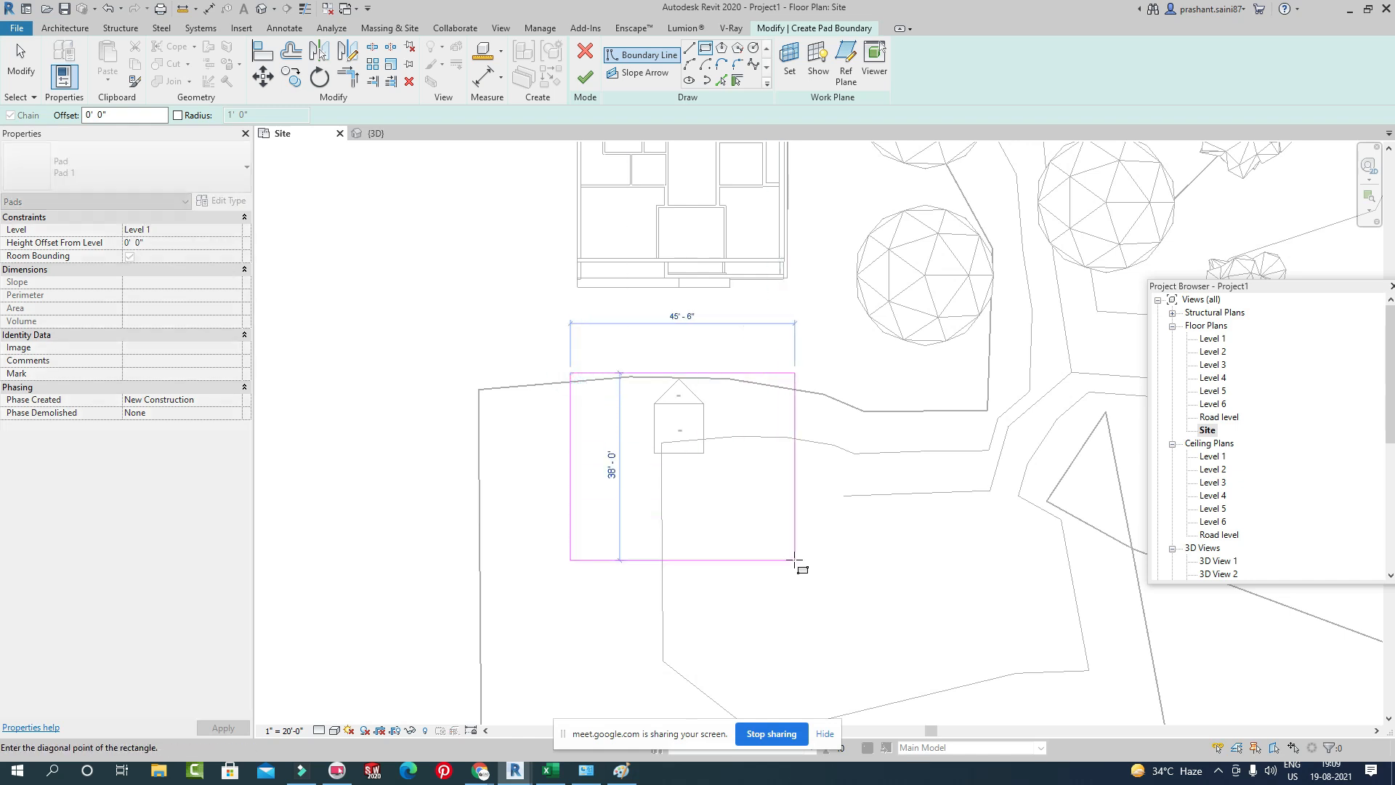
pyautogui.click(726, 510)
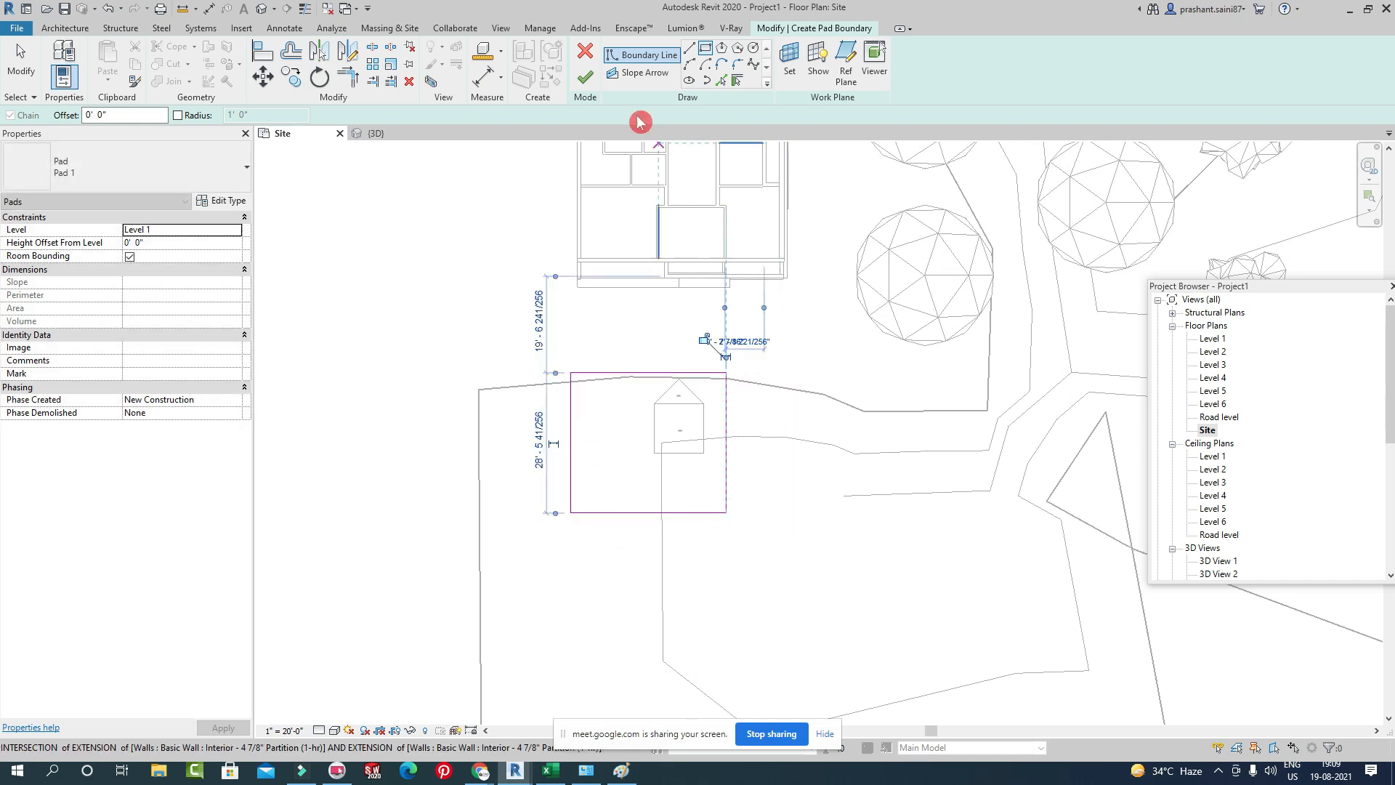
pyautogui.click(585, 77)
# Switch to the 3D view and inspect how the new building pad cuts into the terrain.
pyautogui.hotkey('ctrl', 'Tab')
pyautogui.keyDown('shift'); pyautogui.moveTo(607, 414); pyautogui.dragTo(509, 530, button='middle'); pyautogui.keyUp('shift')
pyautogui.scroll(4, 489, 539)
pyautogui.scroll(5, 489, 540)
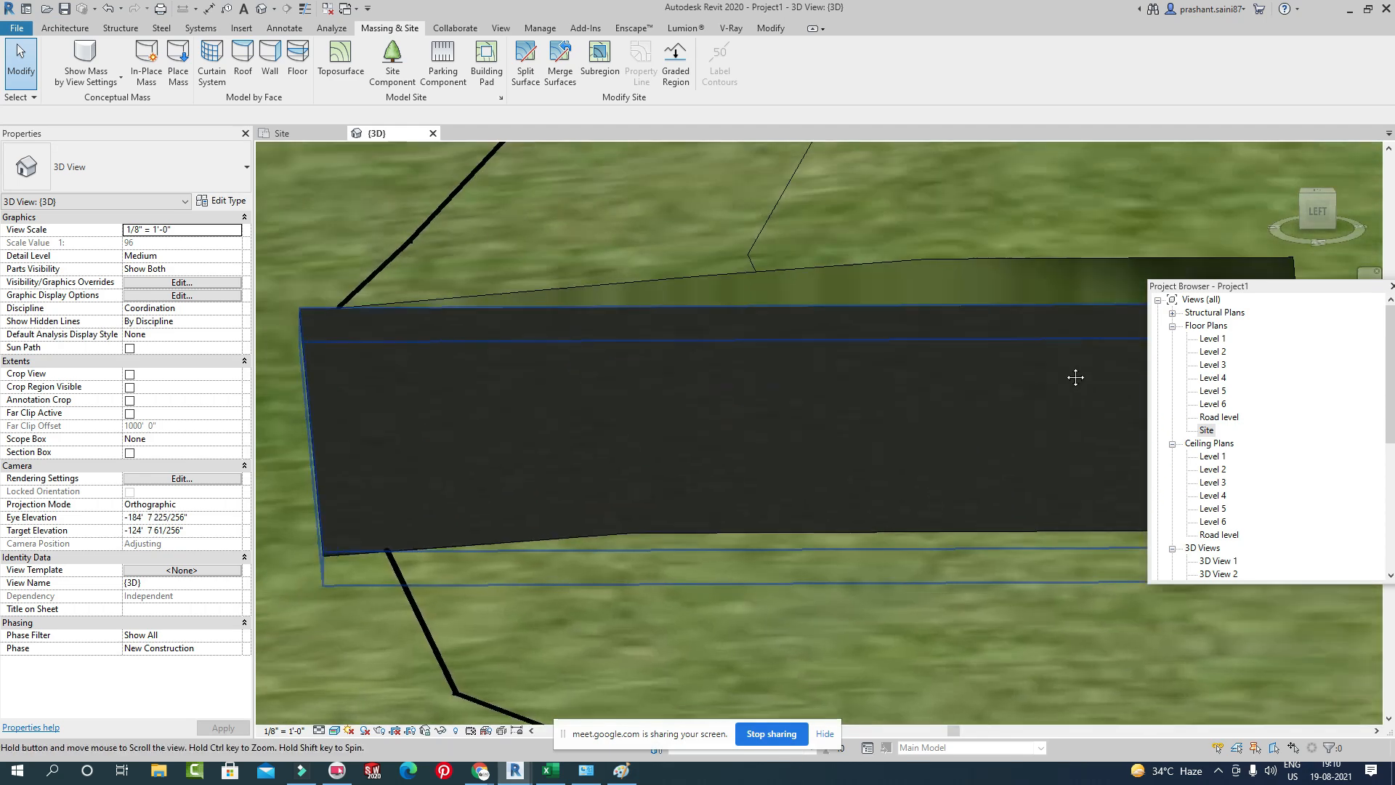
pyautogui.moveTo(594, 453); pyautogui.dragTo(545, 514, button='middle')
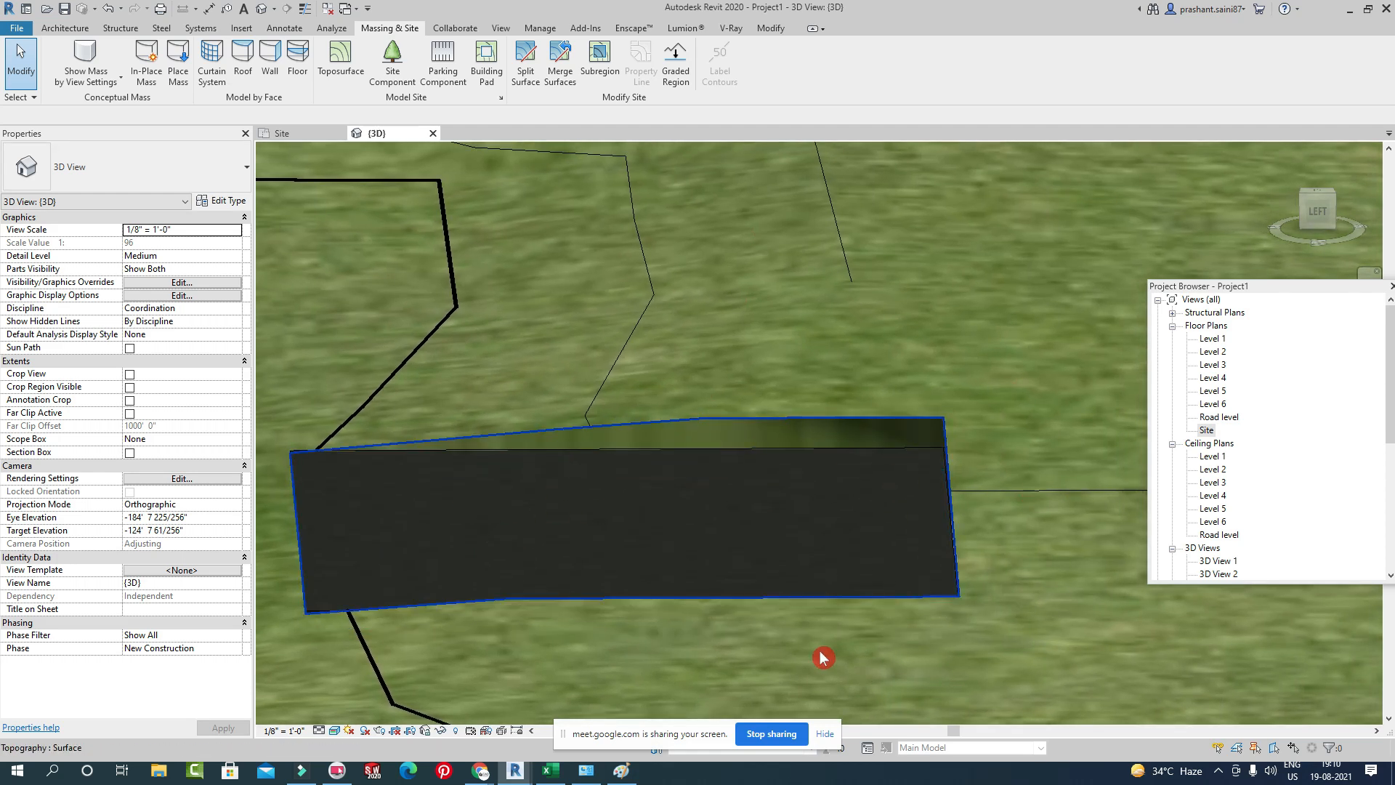
# Open the Site floor plan from the 3D view and dock the Project Browser beneath the Properties palette.
pyautogui.scroll(-2, 621, 544)
pyautogui.moveTo(620, 543); pyautogui.dragTo(1182, 411, button='middle')
pyautogui.scroll(5, 897, 399)
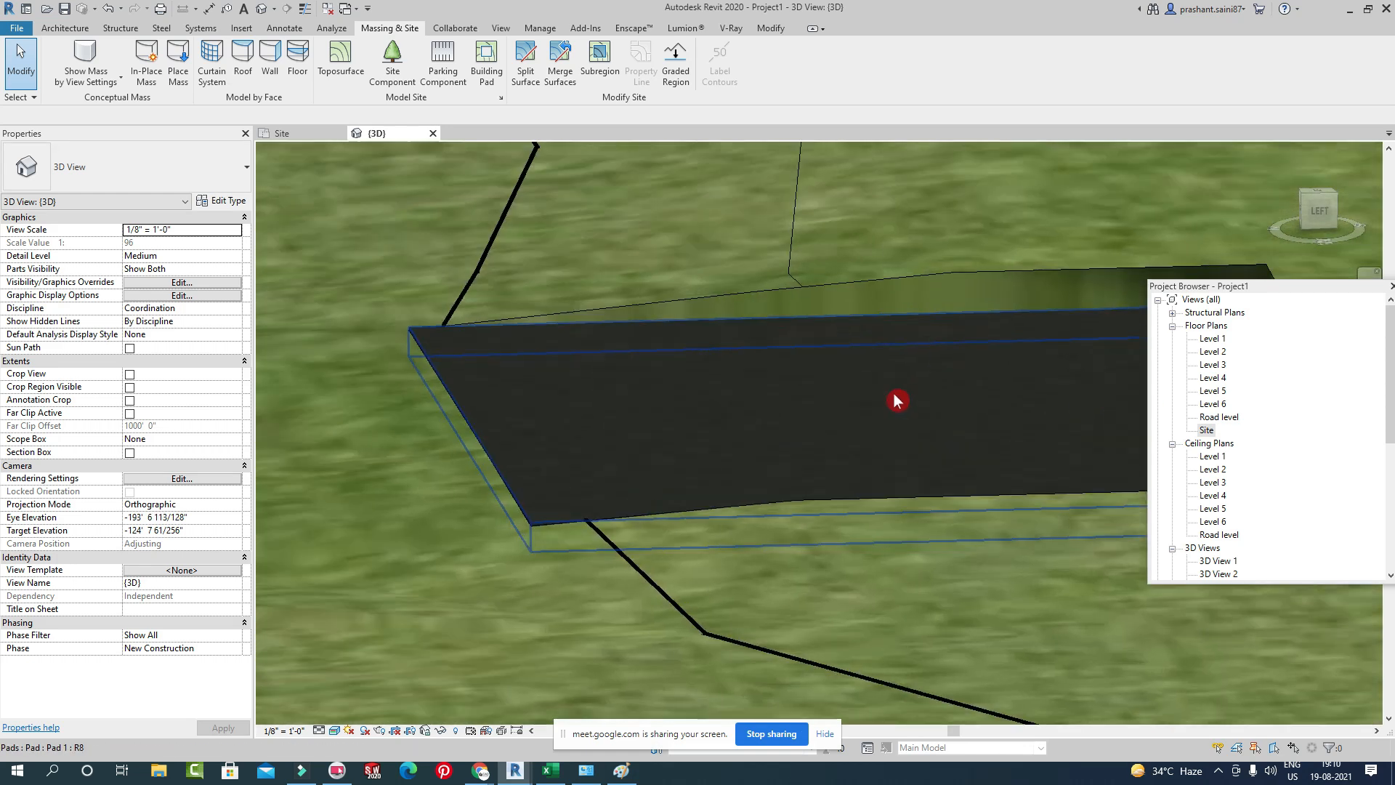
pyautogui.scroll(-5, 862, 468)
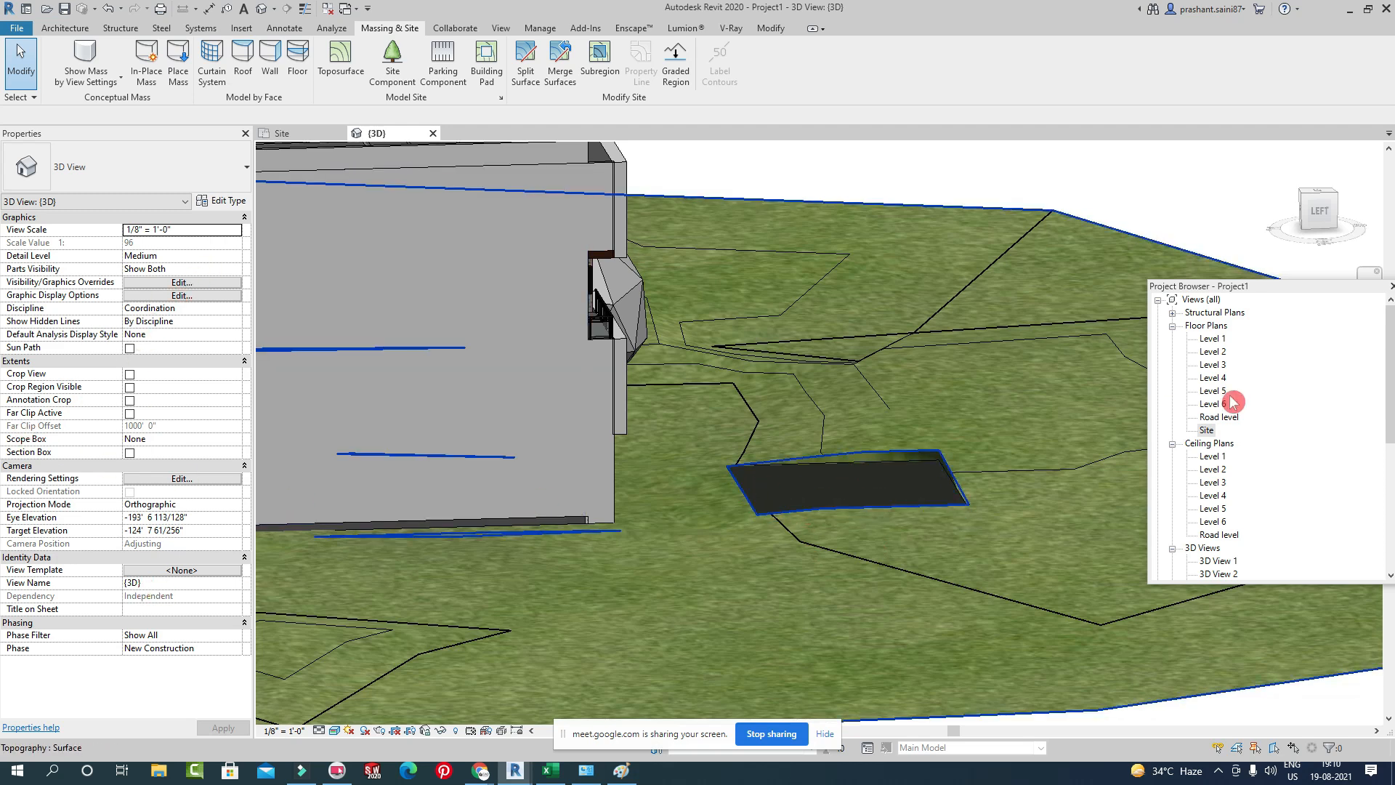
pyautogui.doubleClick(1206, 430)
pyautogui.moveTo(1279, 287); pyautogui.dragTo(85, 743)
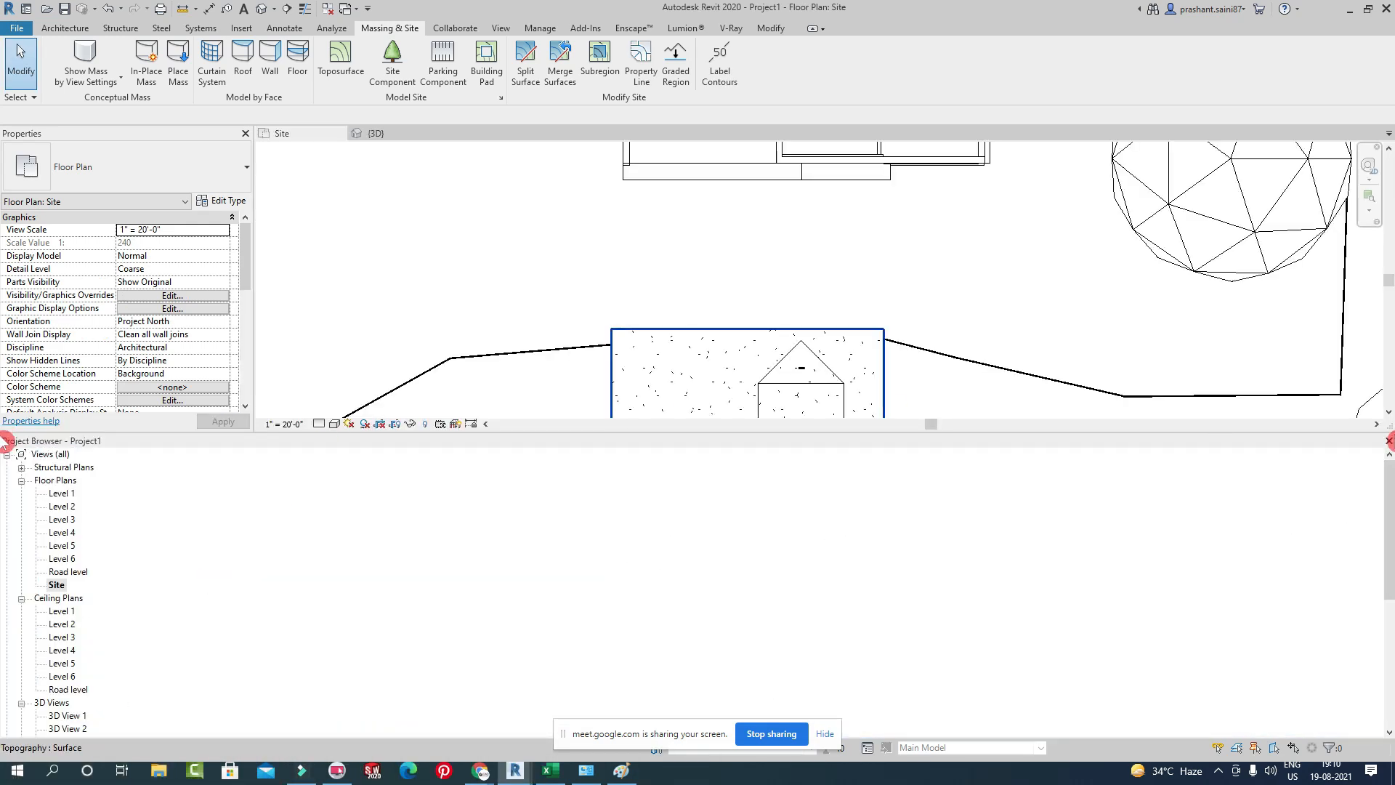
pyautogui.moveTo(115, 450); pyautogui.dragTo(184, 693)
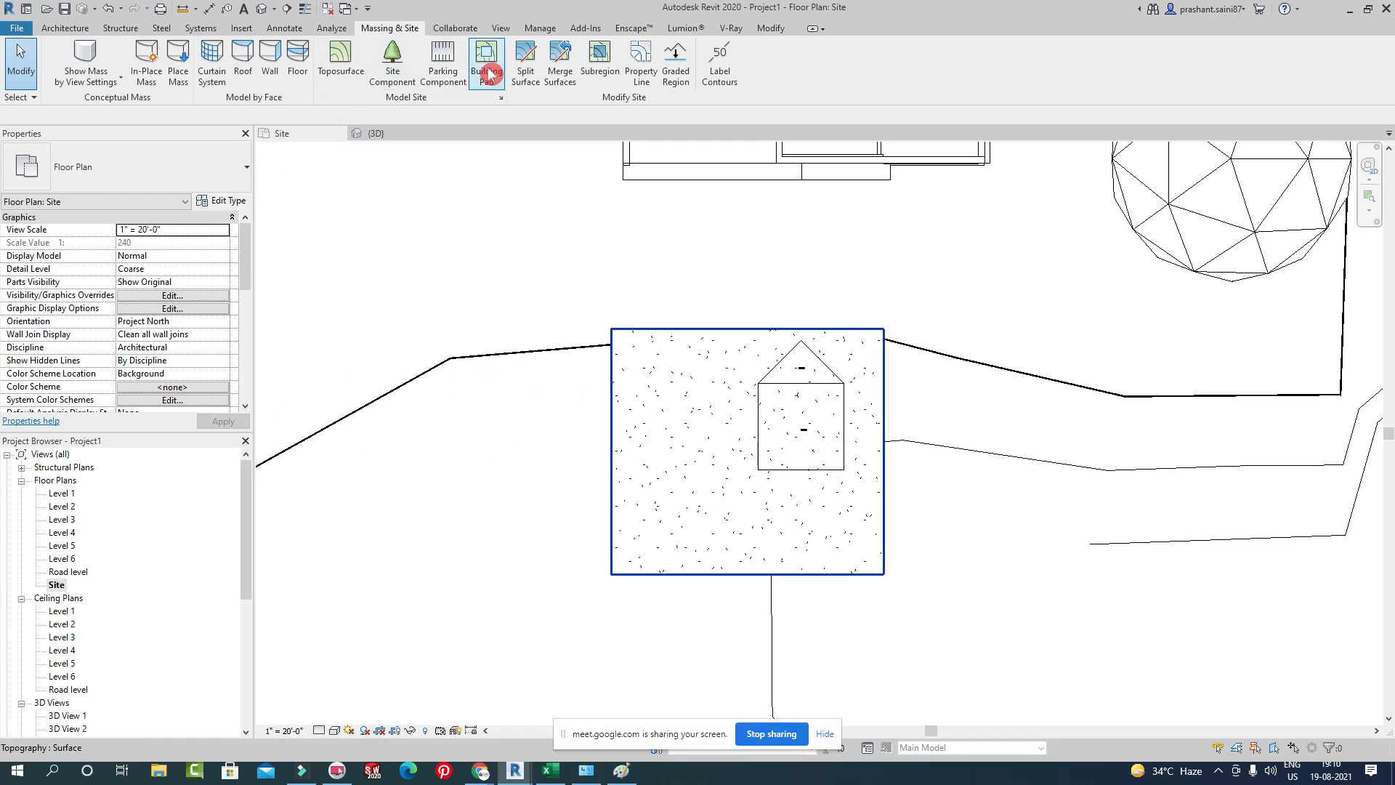
# Start placing parking components and try to set the 9' x 18' - 90 deg type's Parking Width to 6.
pyautogui.click(442, 64)
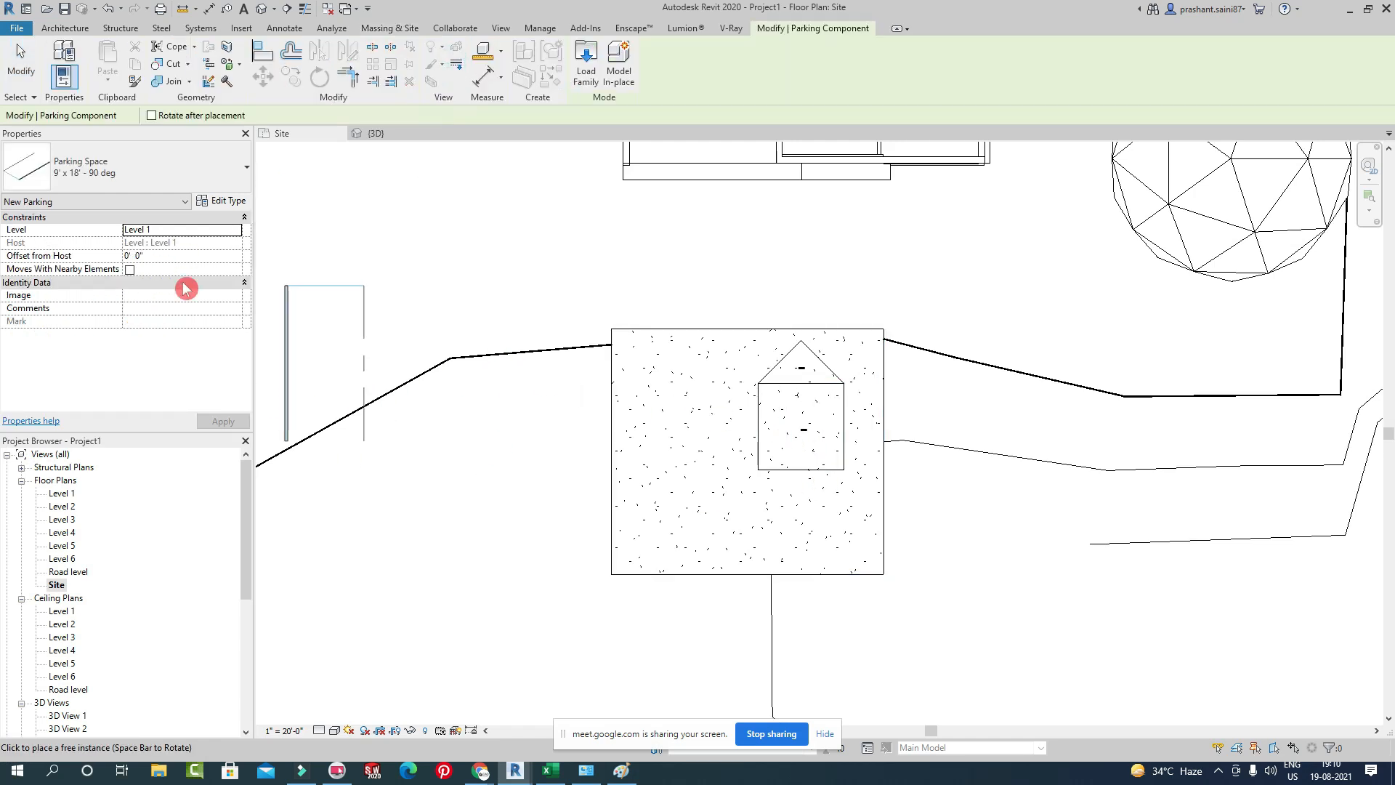
pyautogui.click(221, 201)
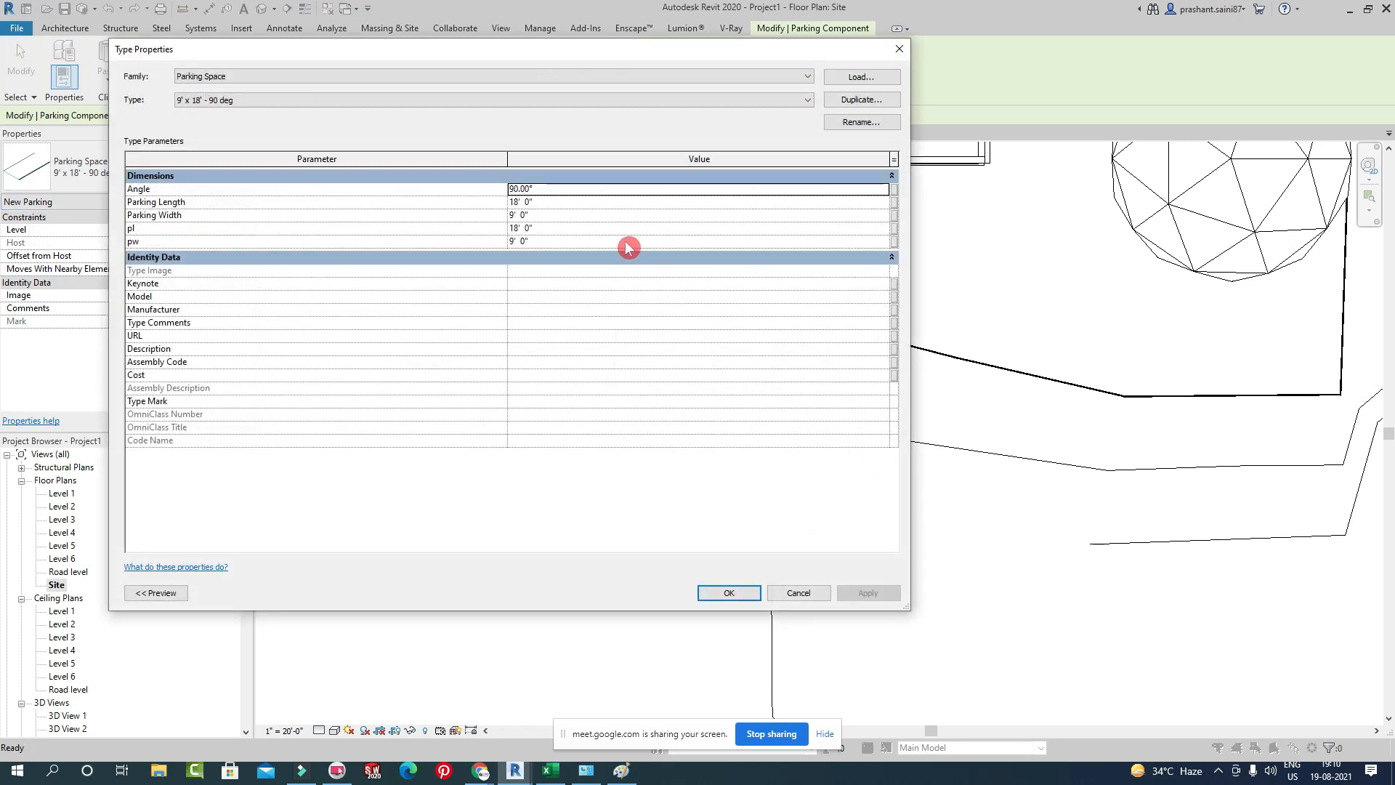
pyautogui.click(547, 201)
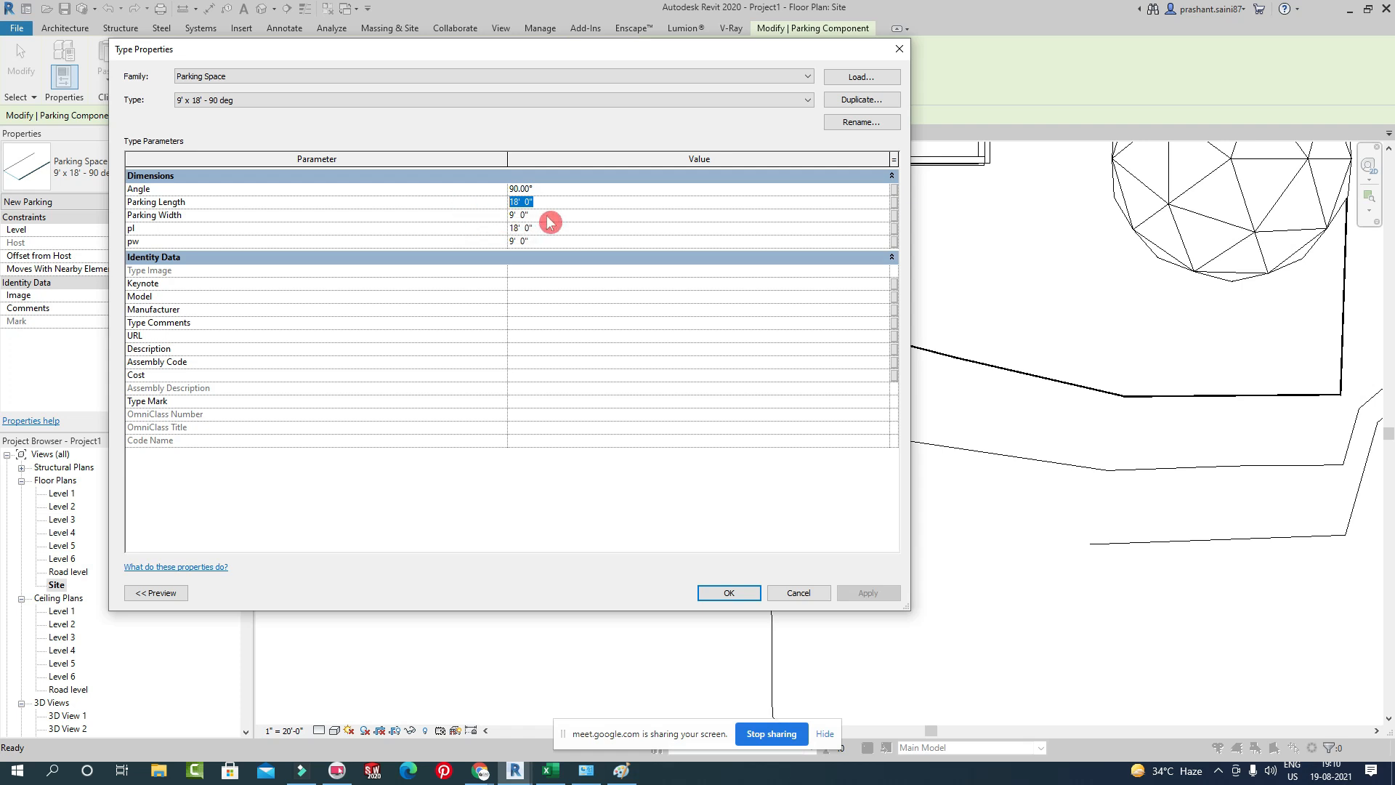
pyautogui.moveTo(560, 216); pyautogui.dragTo(447, 212)
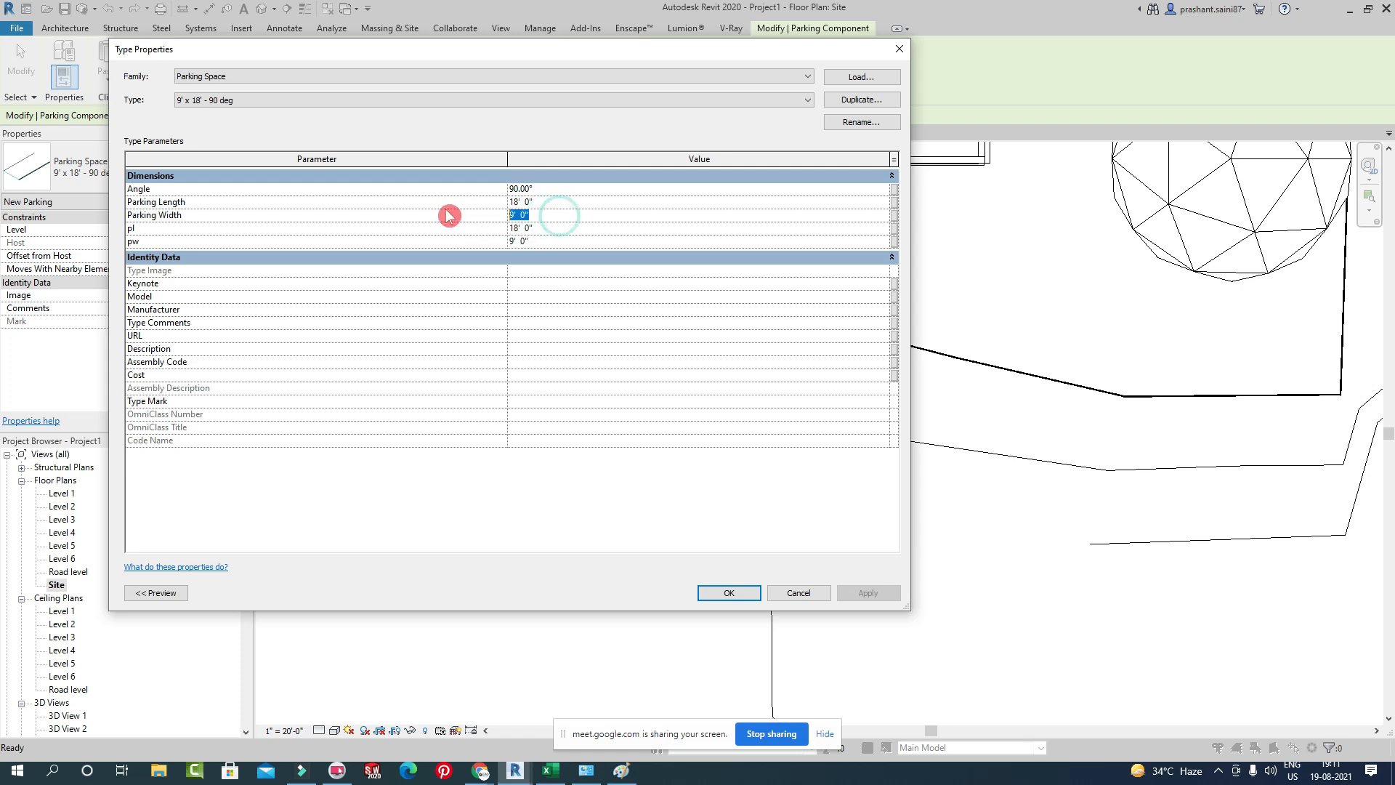
pyautogui.click(557, 228)
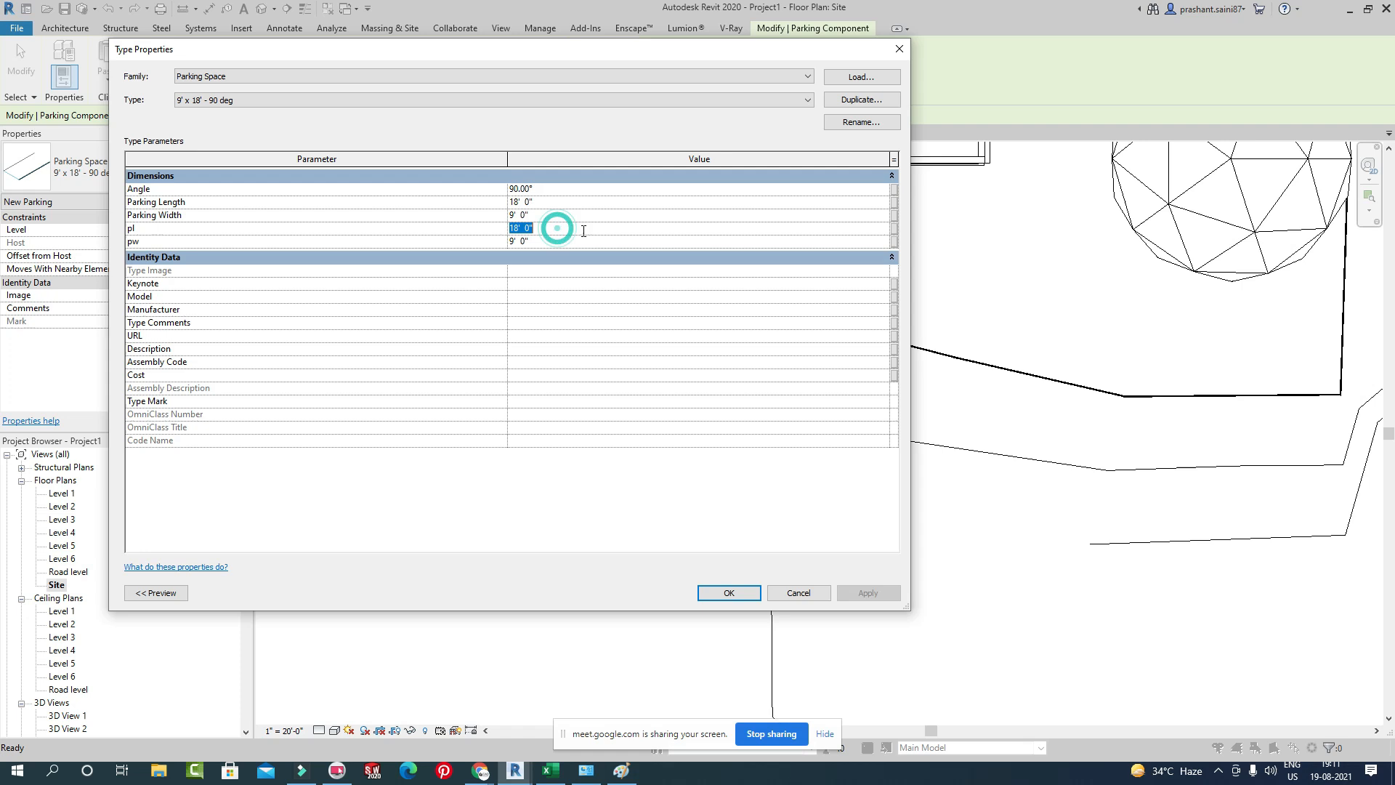
pyautogui.moveTo(549, 241); pyautogui.dragTo(432, 258)
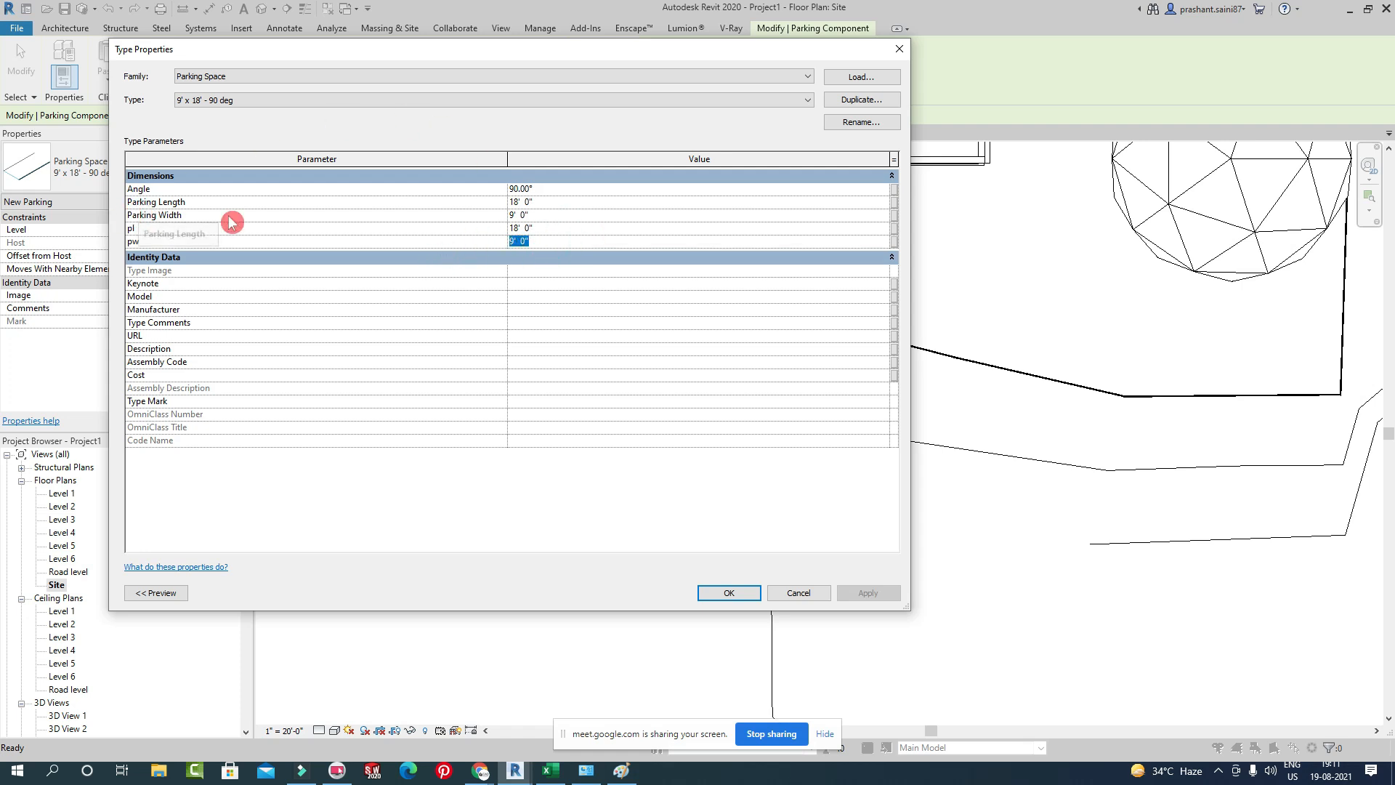
pyautogui.click(559, 219)
pyautogui.click(557, 231)
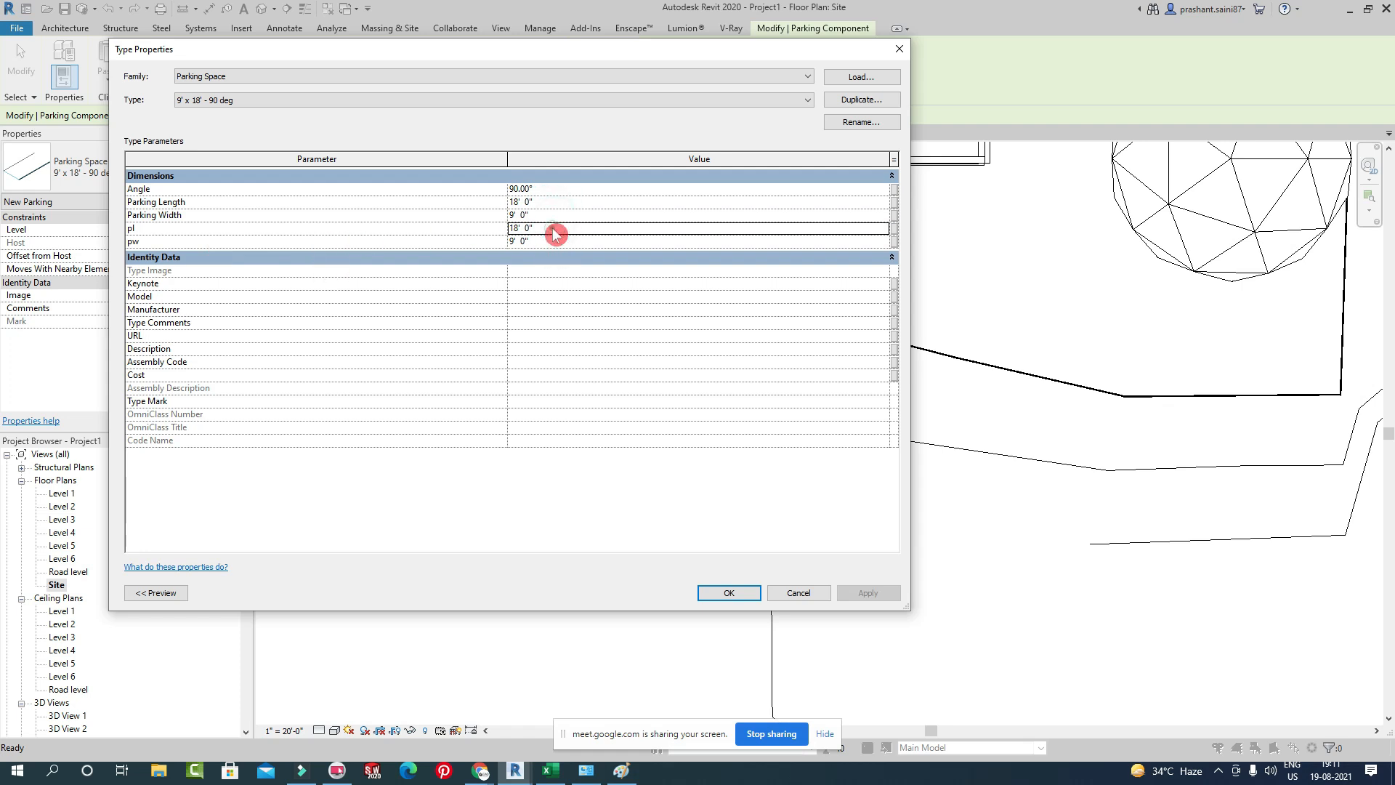
pyautogui.click(559, 204)
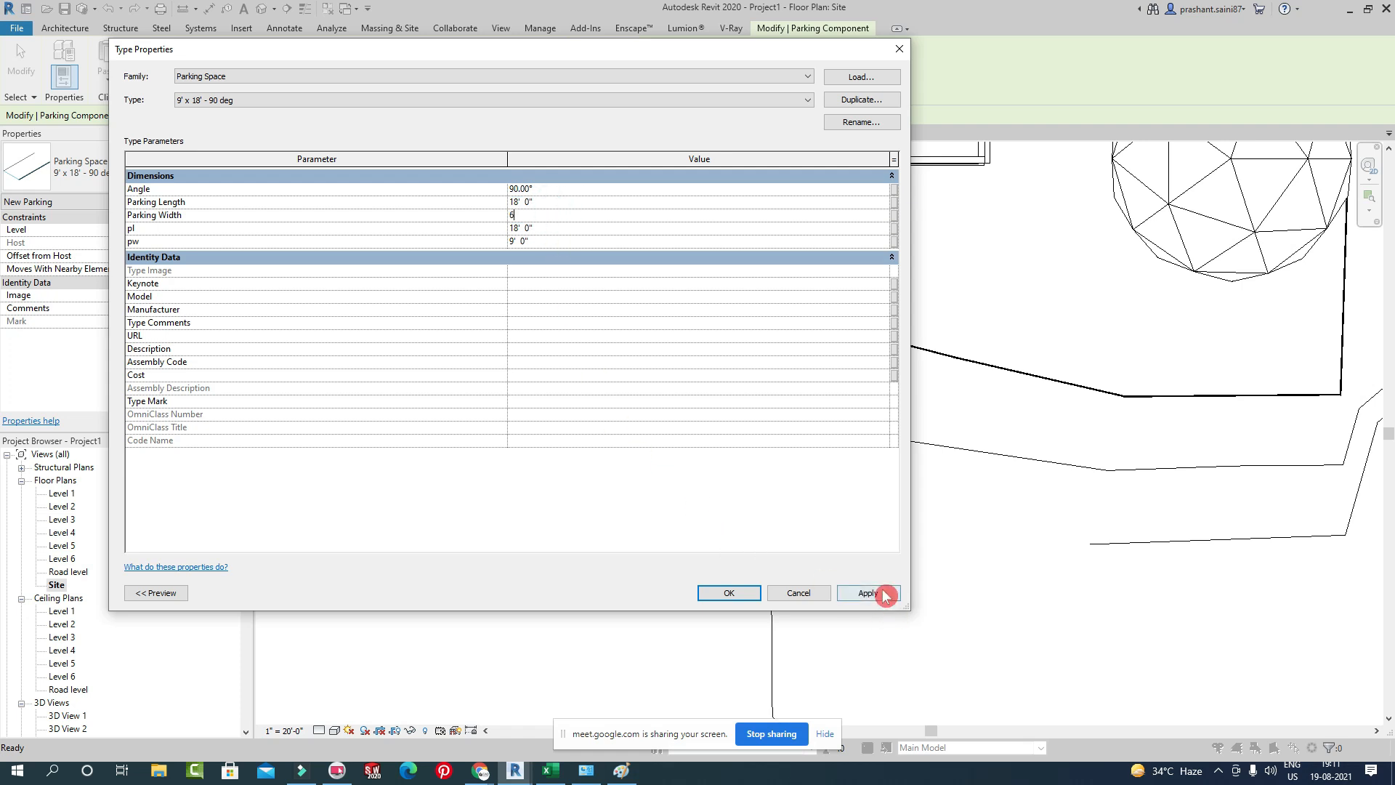
pyautogui.click(728, 598)
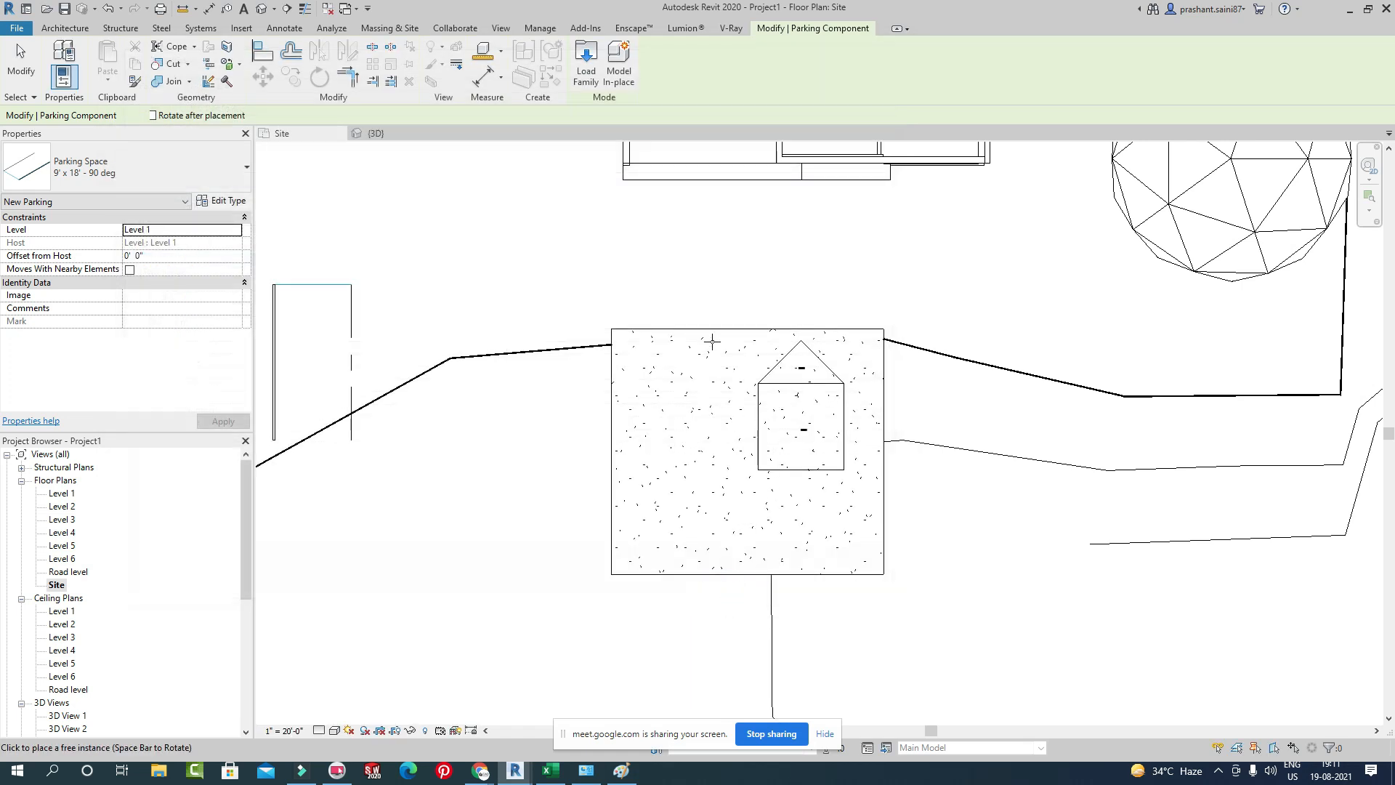
# Place three 9' x 18' - 90 deg parking spaces side by side along the building pad's upper edge.
pyautogui.scroll(2, 645, 352)
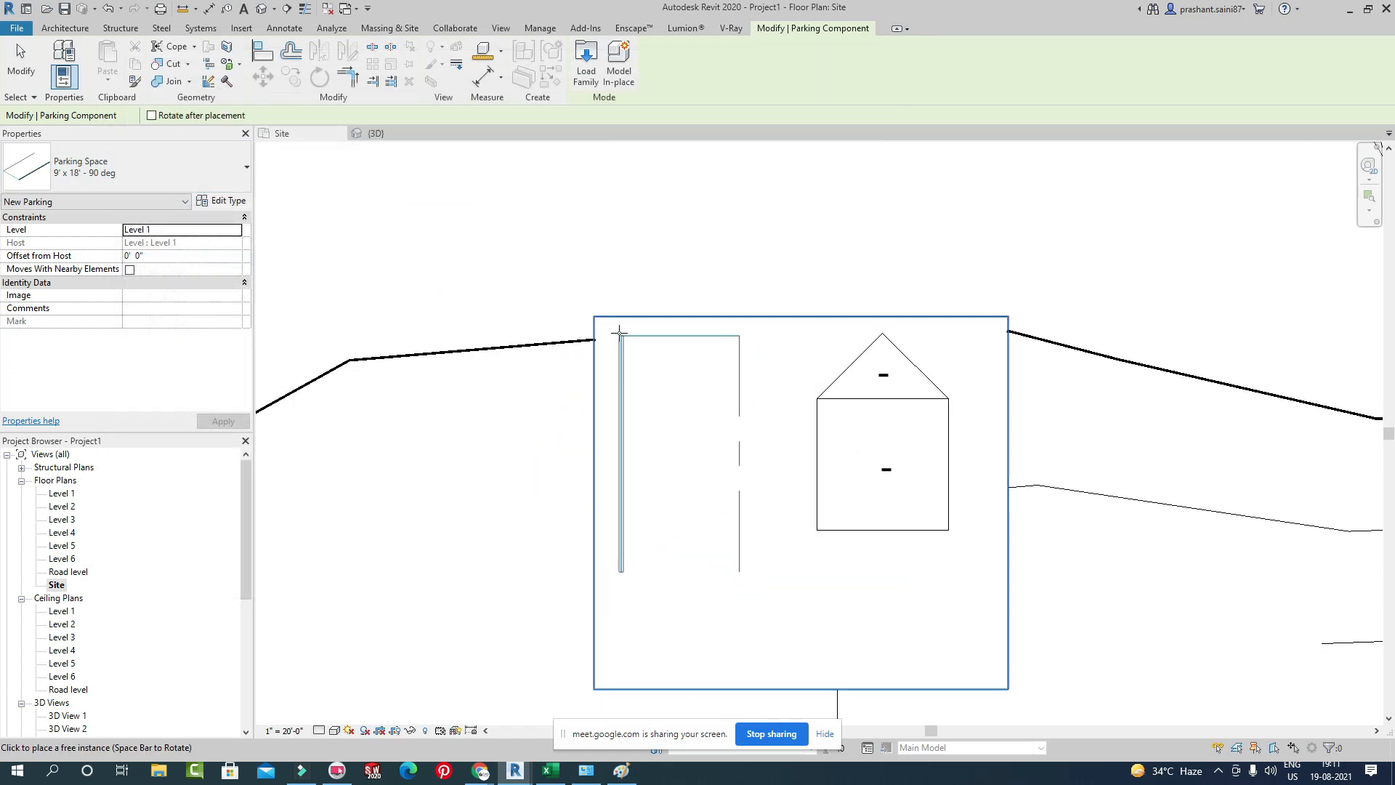
pyautogui.scroll(1, 616, 331)
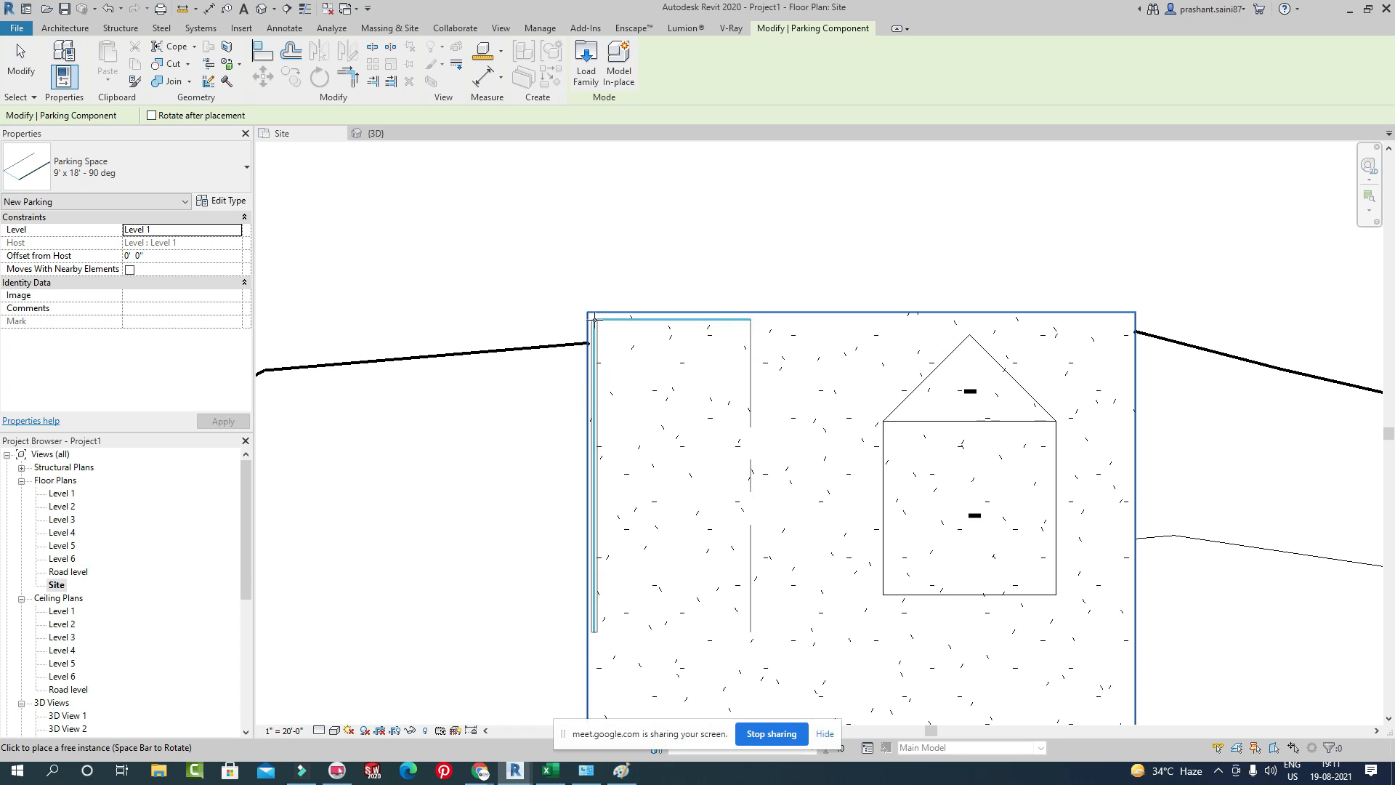
pyautogui.click(594, 318)
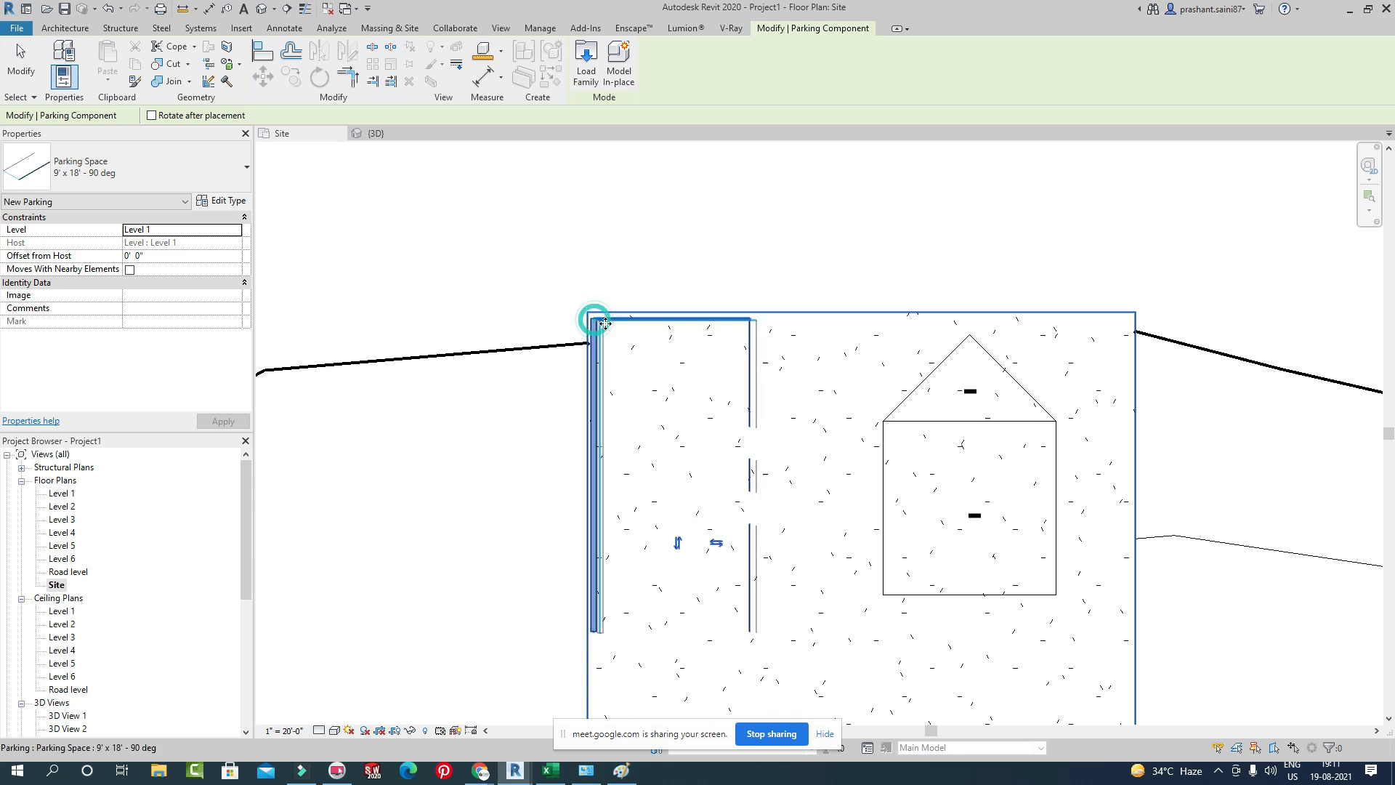
pyautogui.click(761, 320)
pyautogui.click(926, 319)
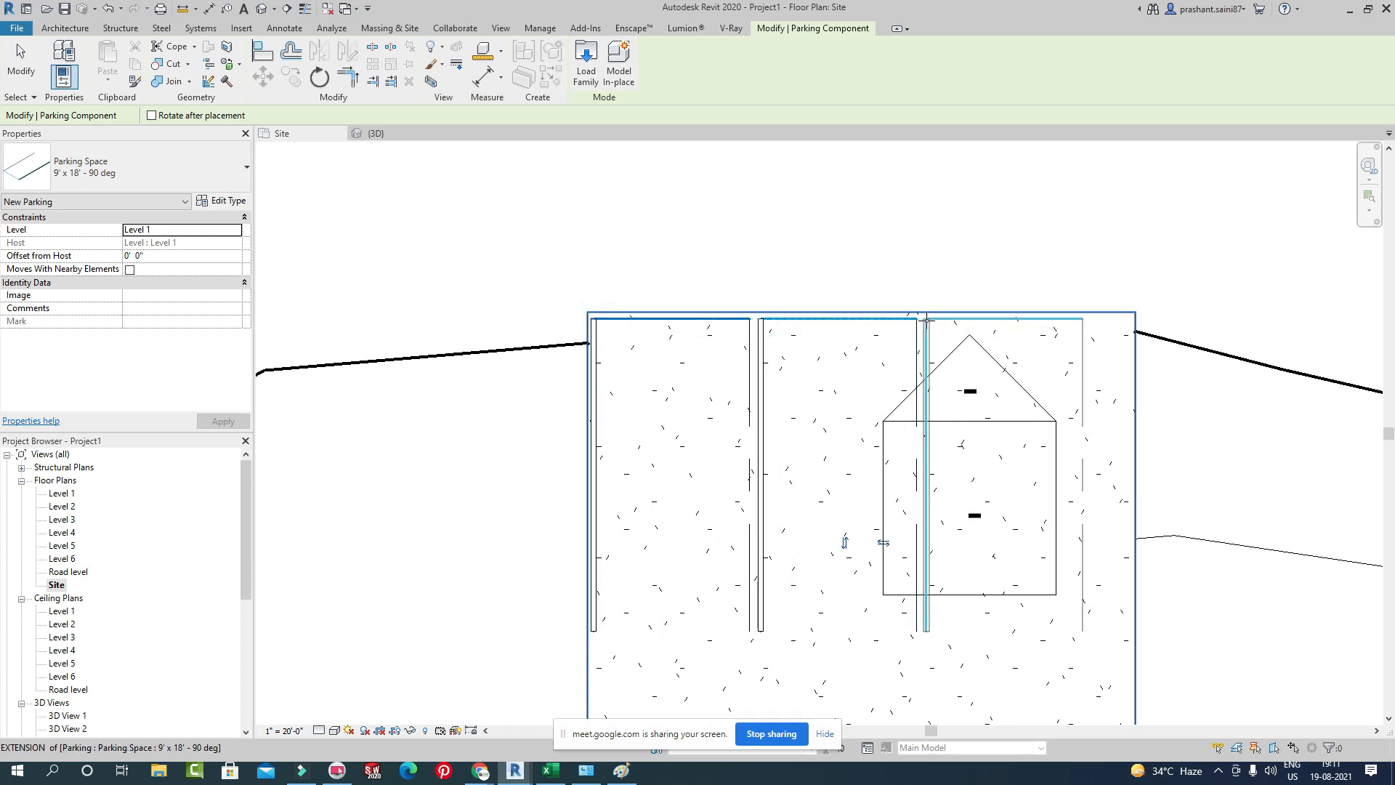
pyautogui.scroll(-5, 991, 293)
pyautogui.press('Escape')
pyautogui.press('Escape')
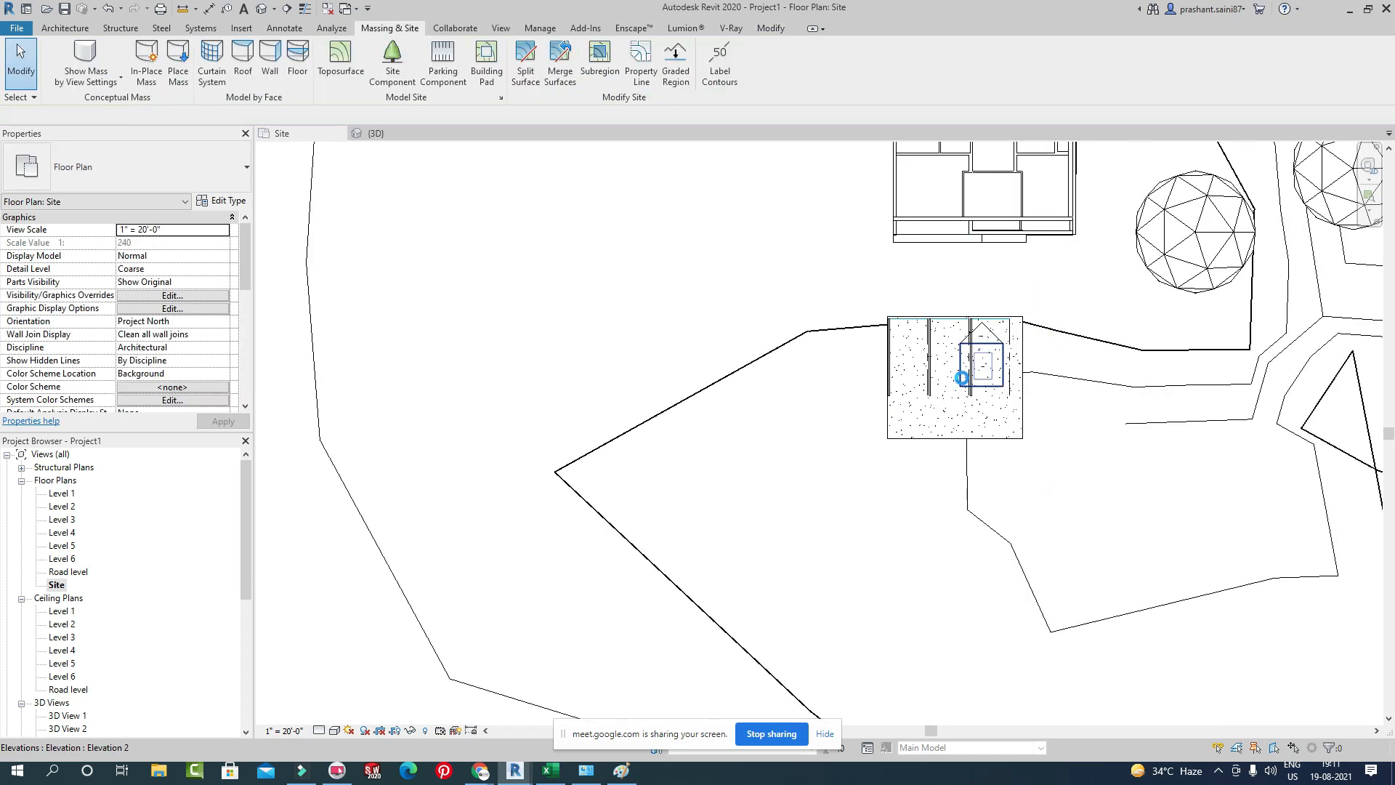
# Add a text note reading "Parking Area" at the lower edge of the building pad, below the parking spaces.
pyautogui.moveTo(974, 464); pyautogui.dragTo(940, 458, button='middle')
pyautogui.scroll(4, 944, 451)
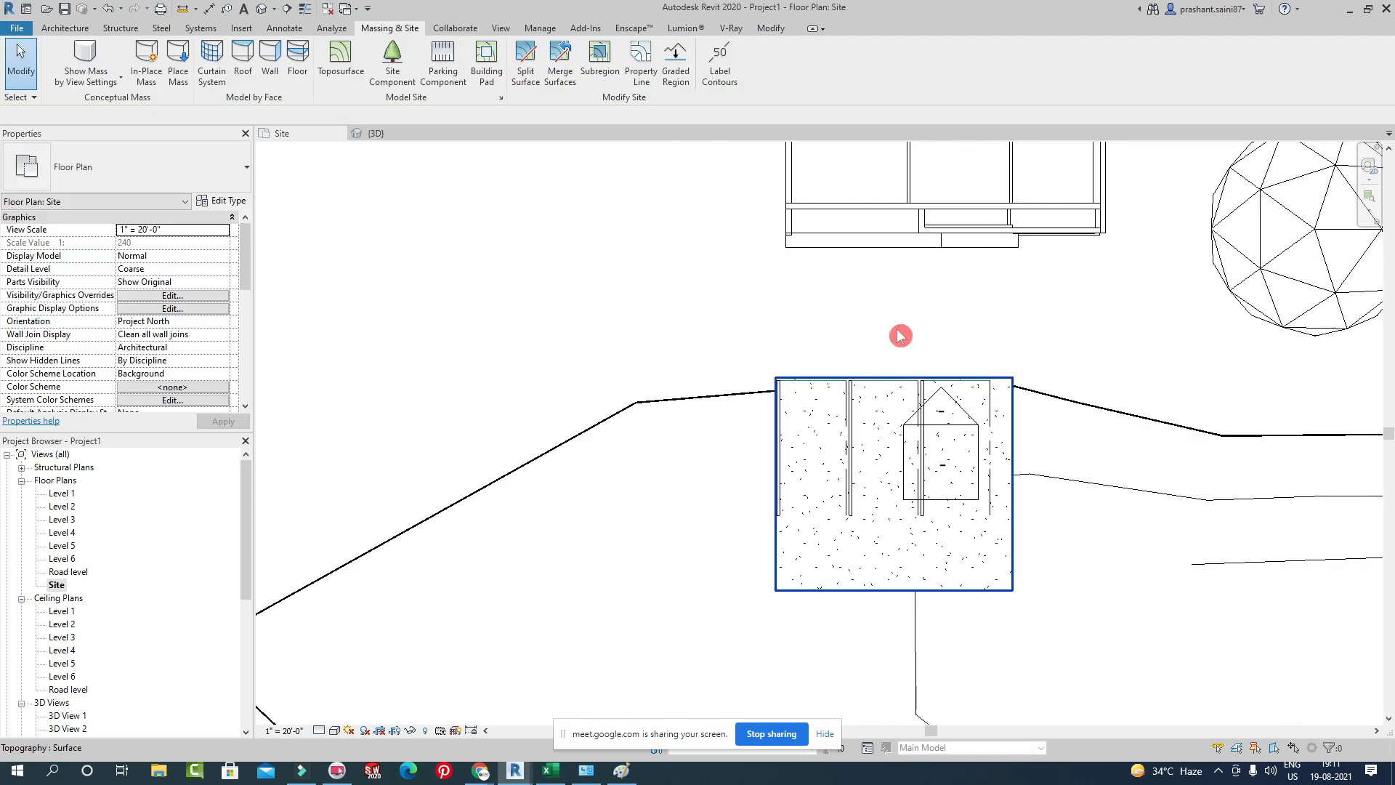
pyautogui.moveTo(1056, 400); pyautogui.dragTo(1048, 347, button='middle')
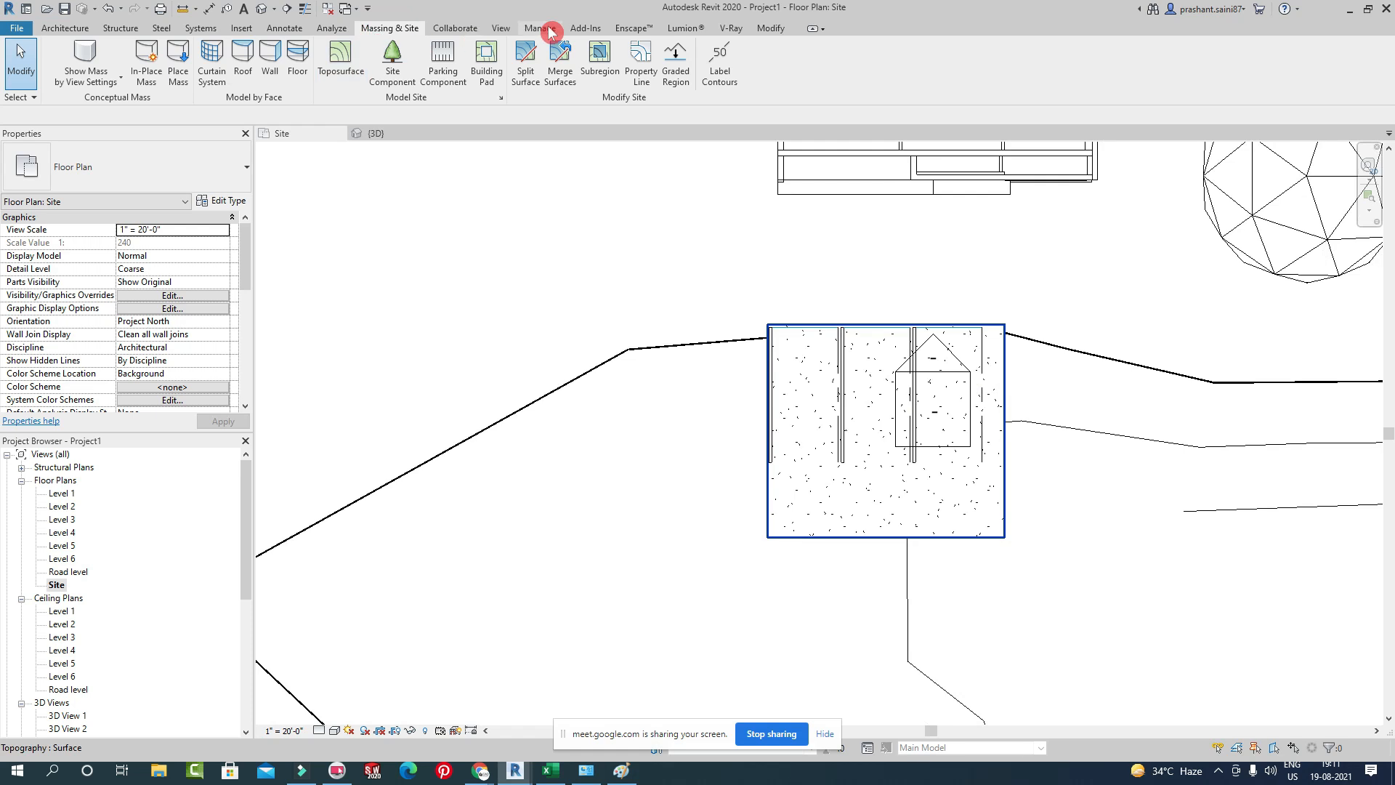
pyautogui.click(288, 27)
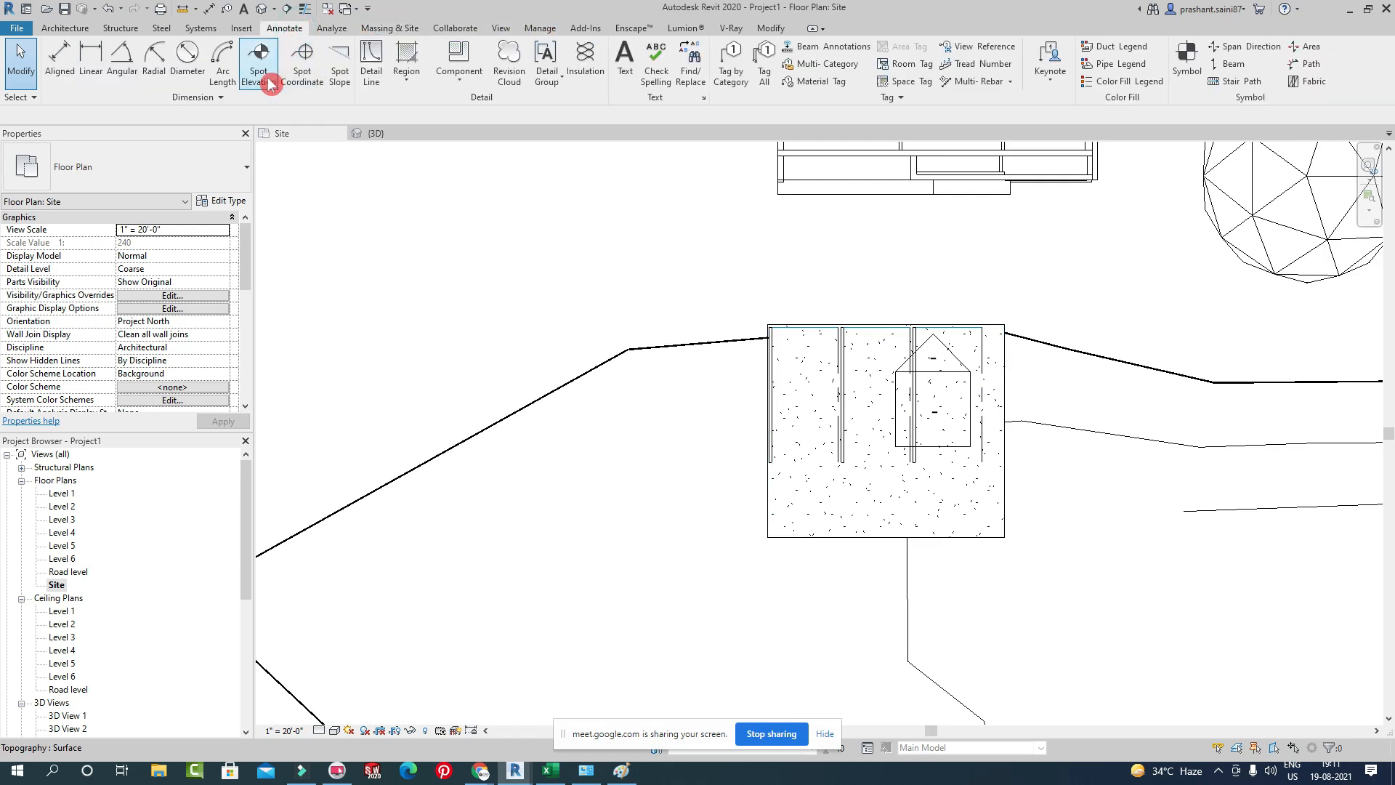
pyautogui.click(614, 82)
pyautogui.click(805, 501)
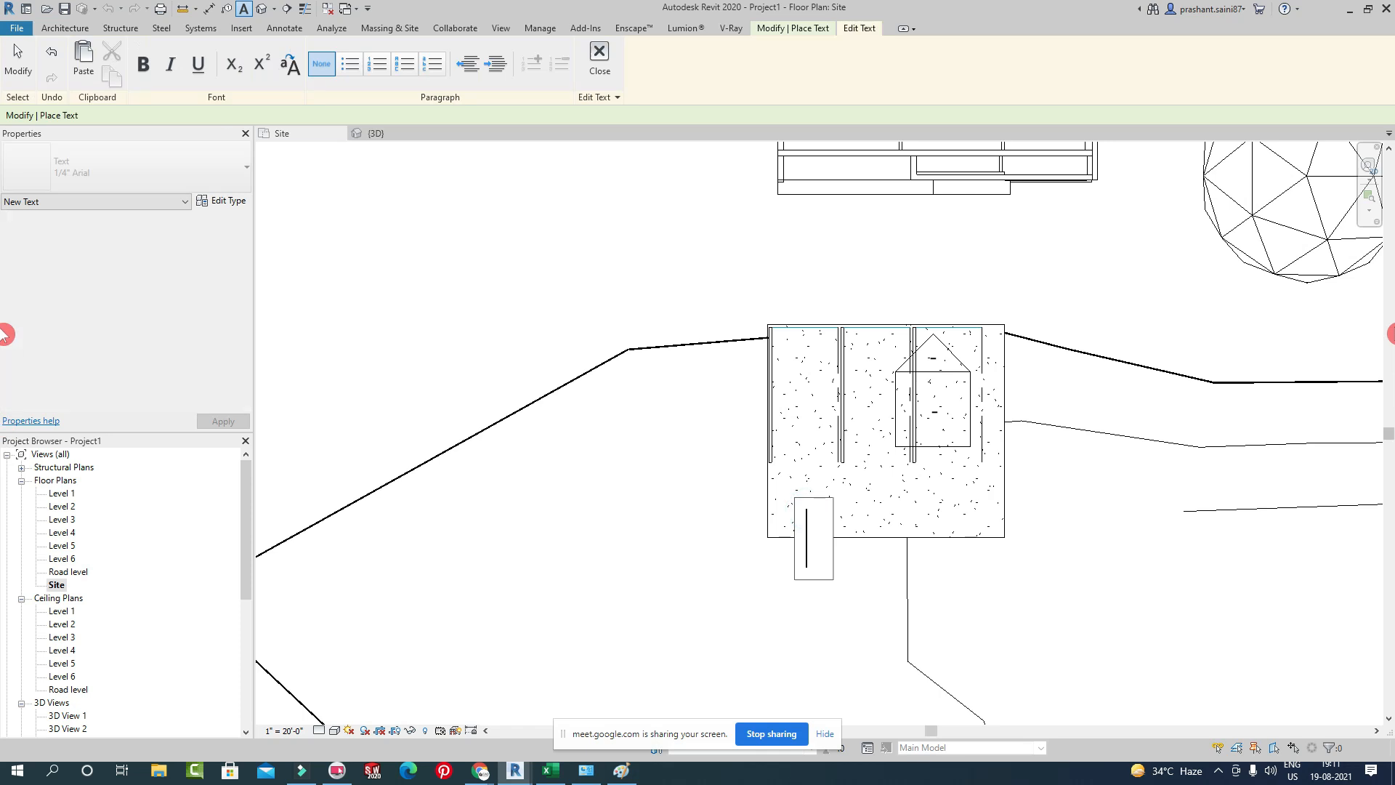
pyautogui.write('Park')
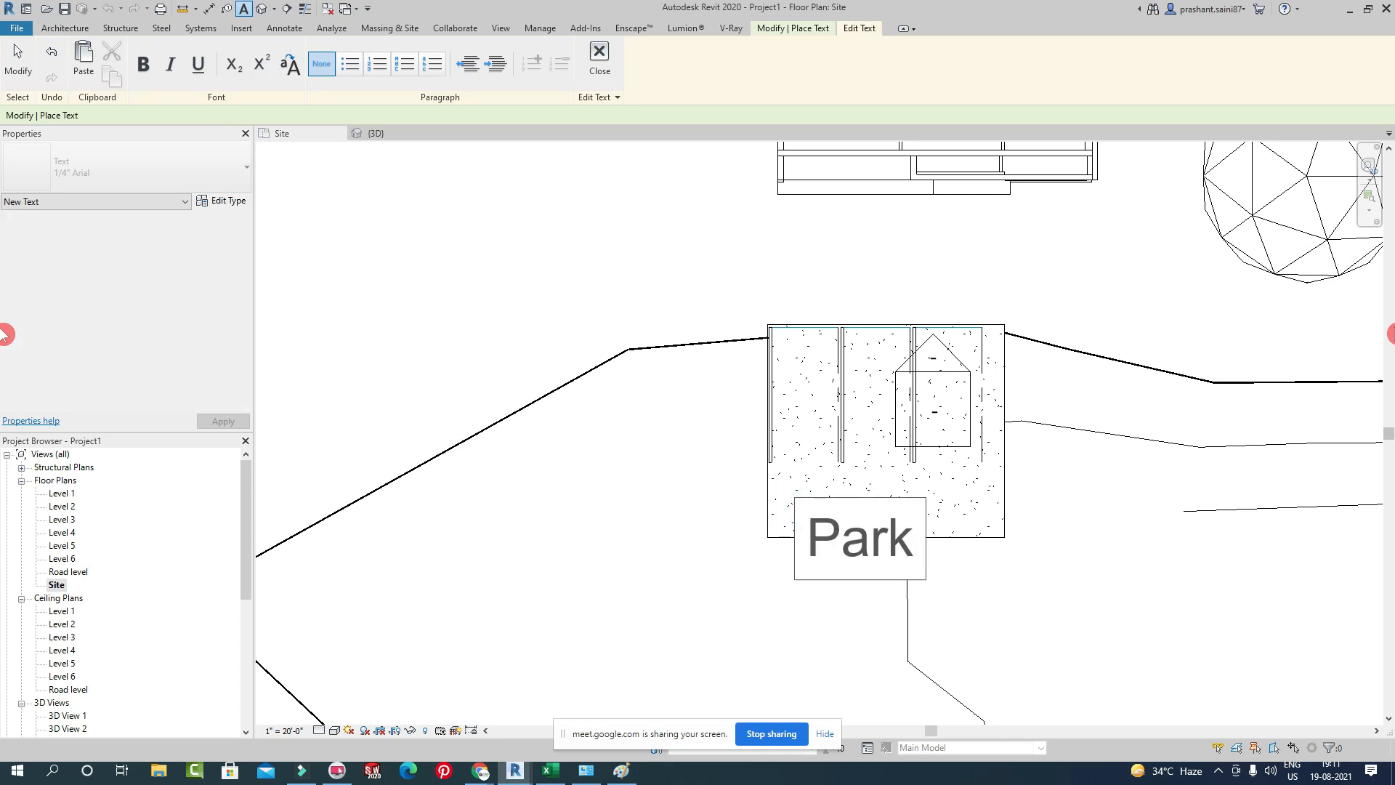
pyautogui.write('ing')
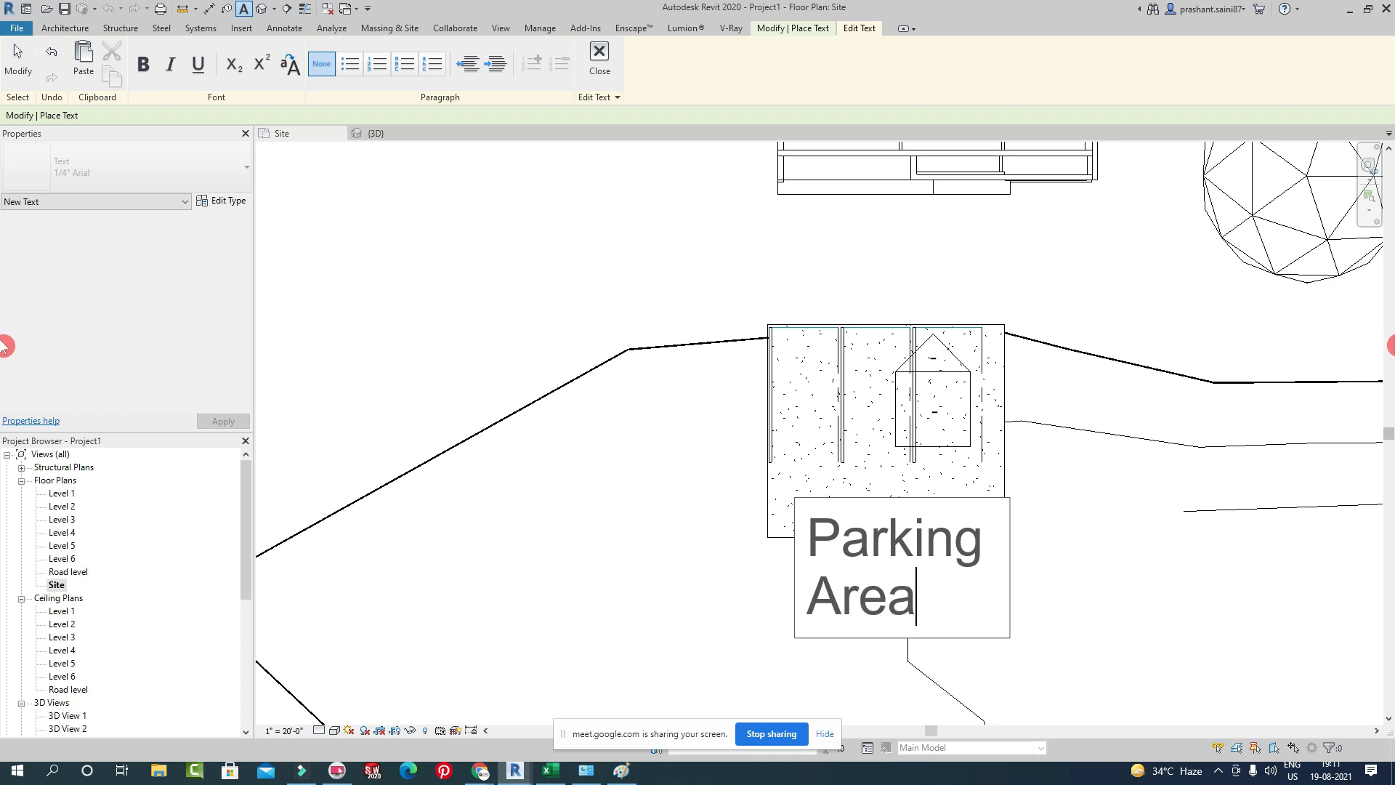
pyautogui.click(1091, 540)
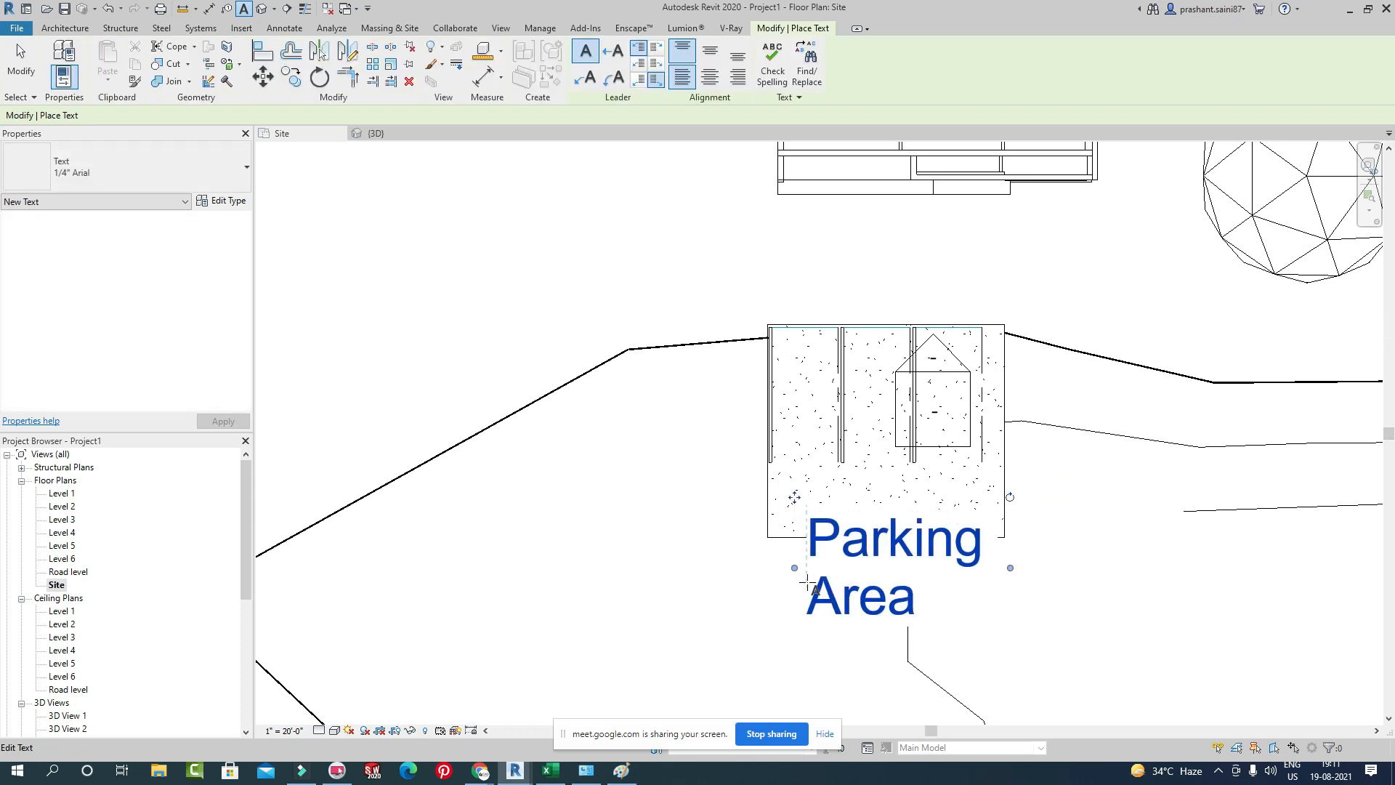
pyautogui.press('Escape')
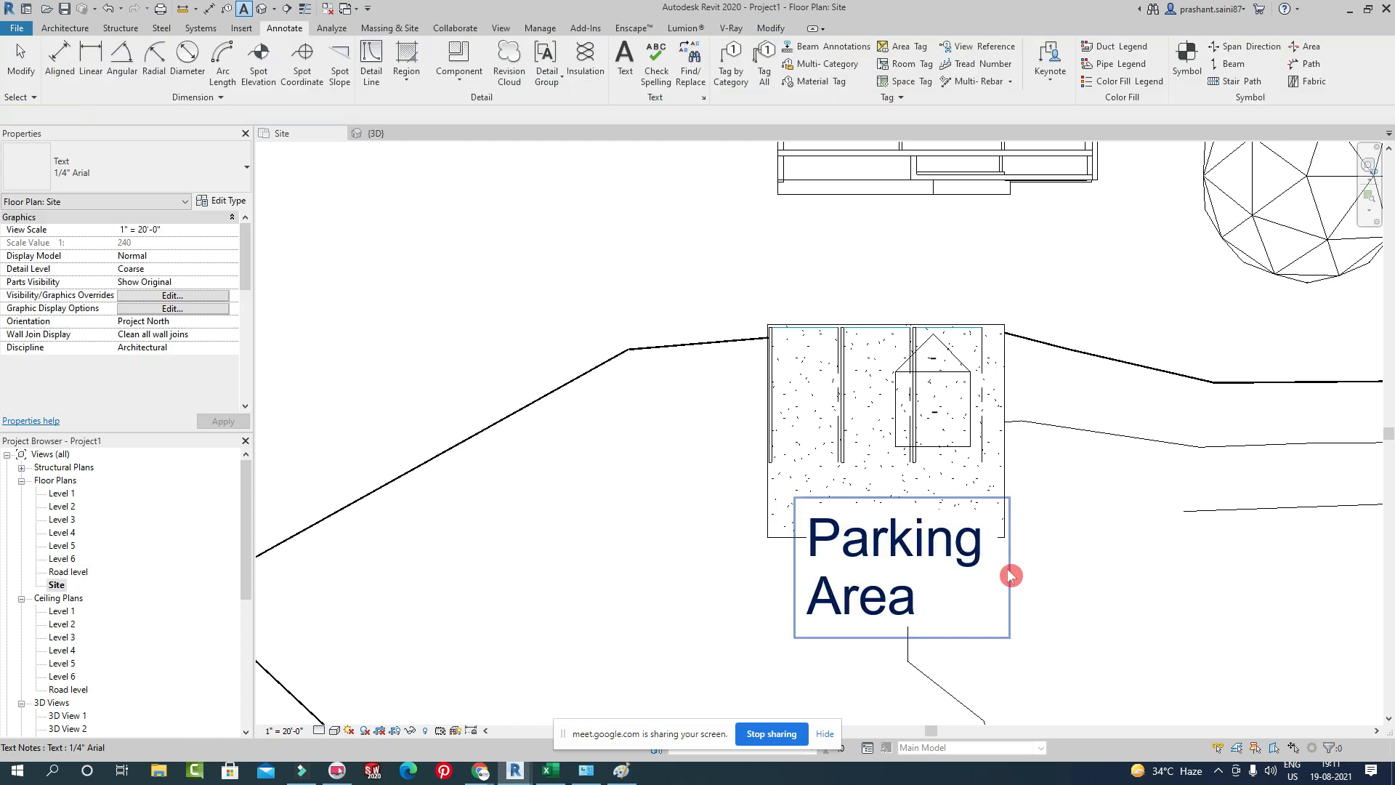
# Set the Text Size of the "Parking Area" note's 1/4" Arial type to .12 inch.
pyautogui.click(1015, 638)
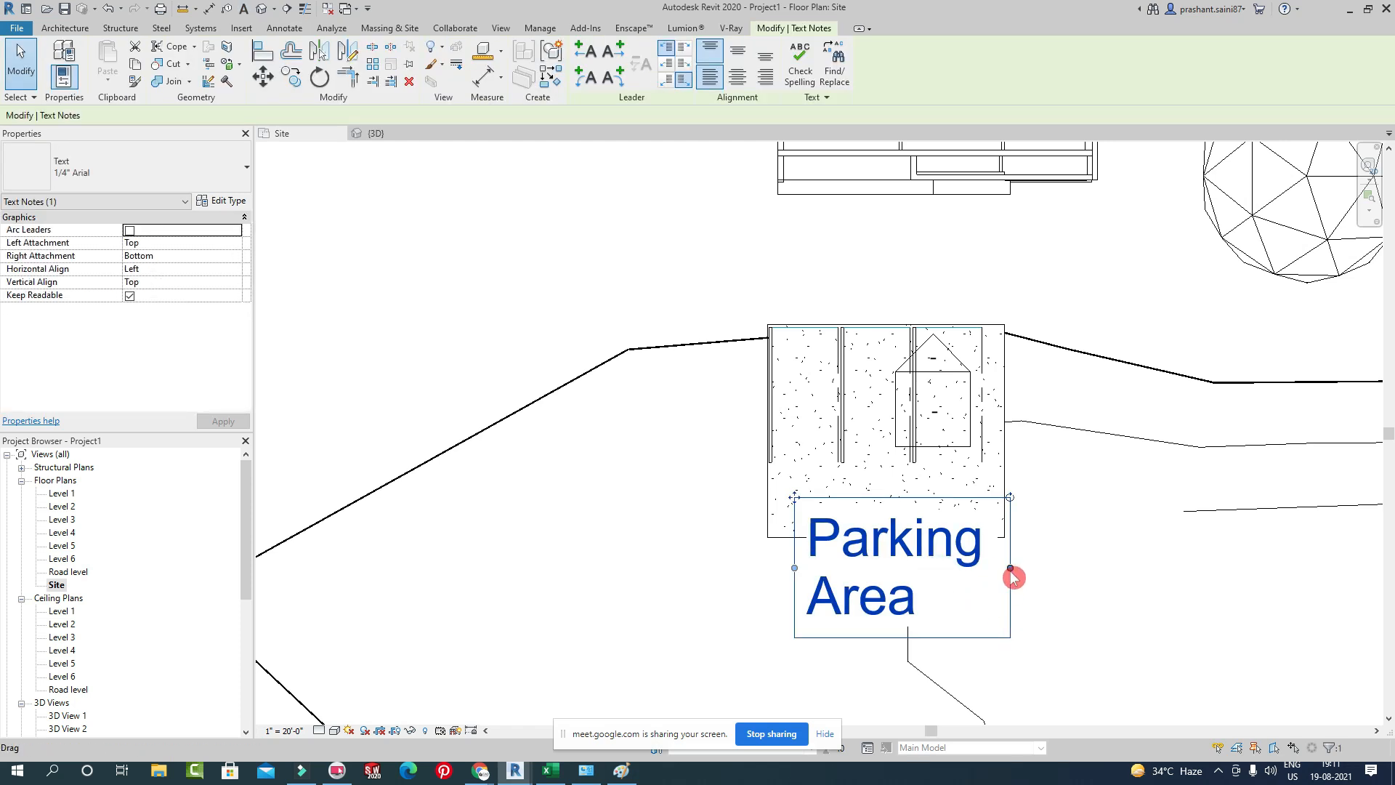
pyautogui.click(232, 202)
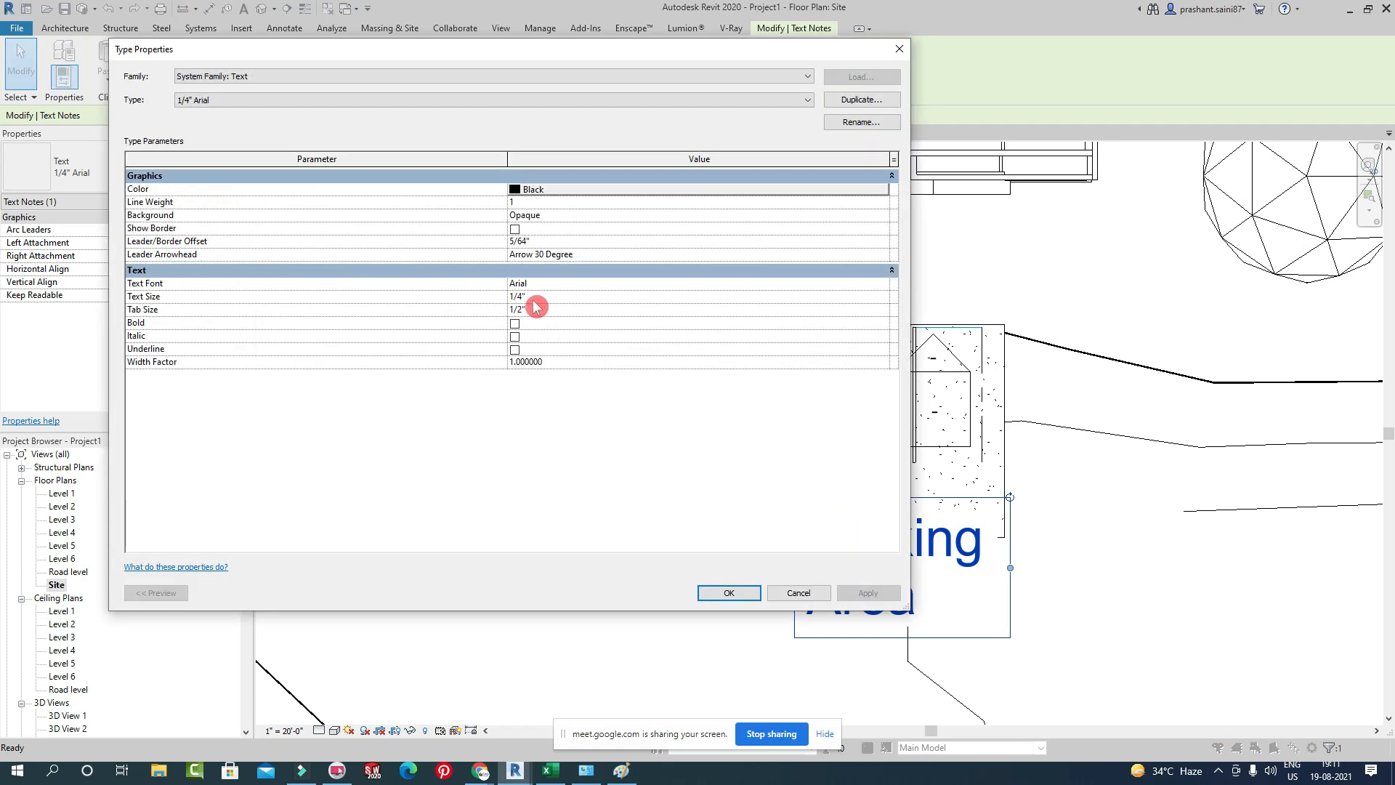
pyautogui.click(543, 301)
pyautogui.write('.12')
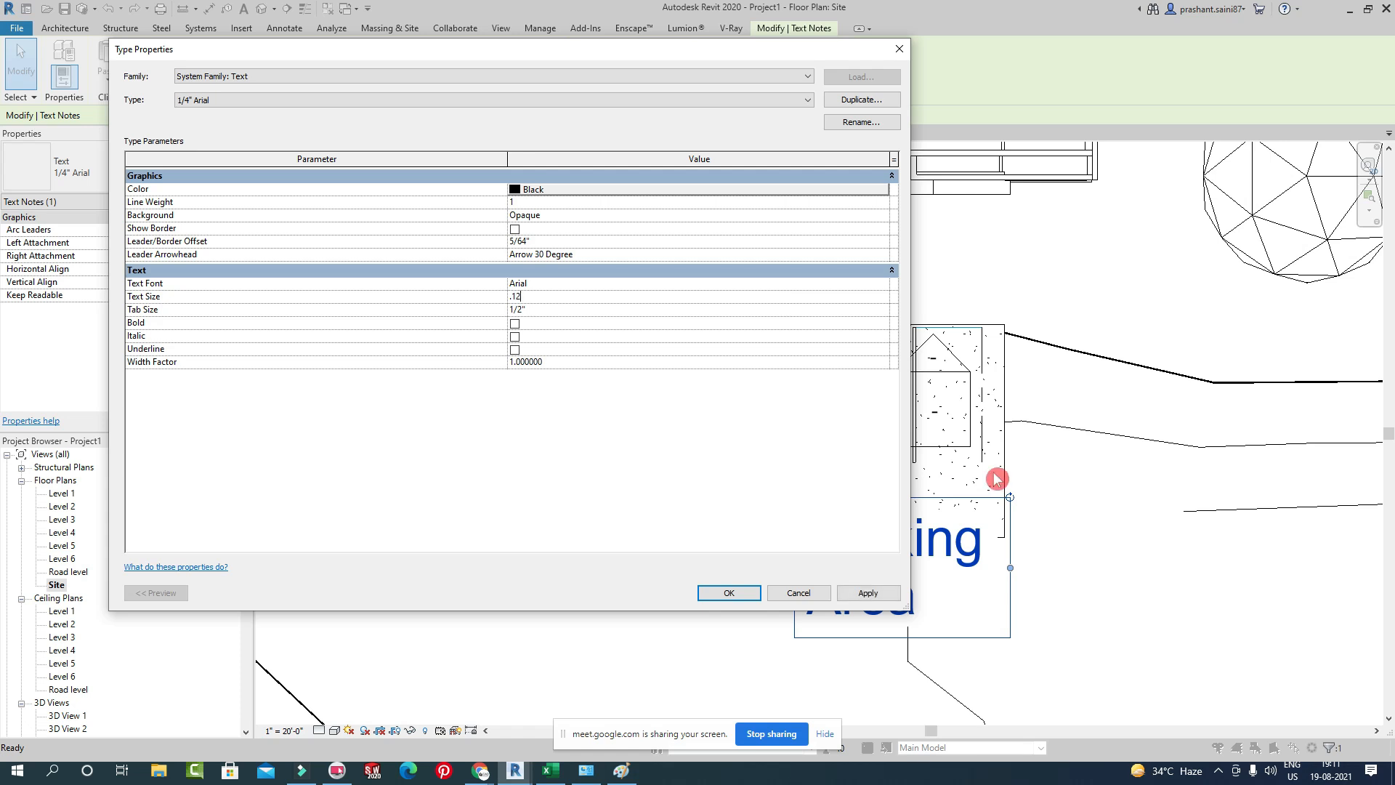
pyautogui.press('Return')
pyautogui.click(869, 595)
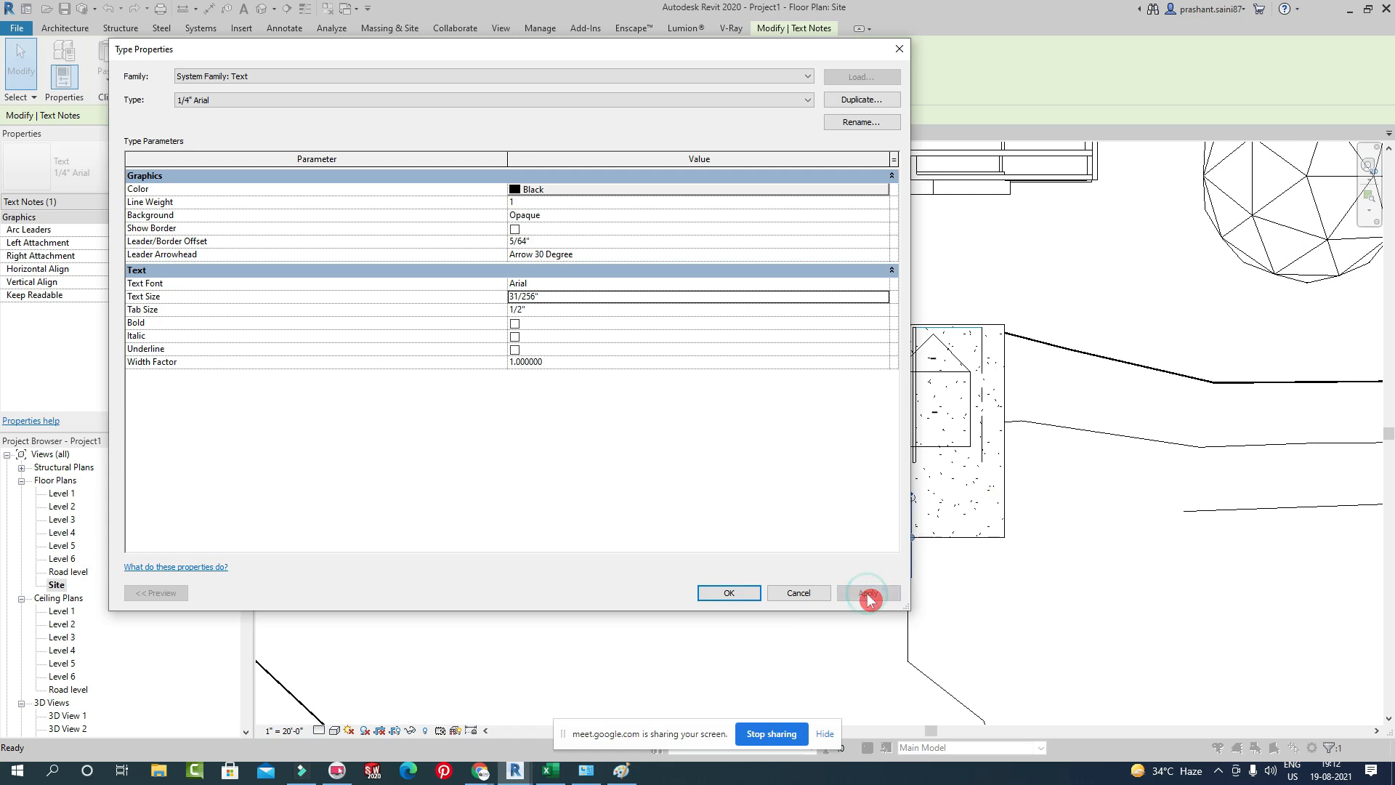
pyautogui.click(729, 593)
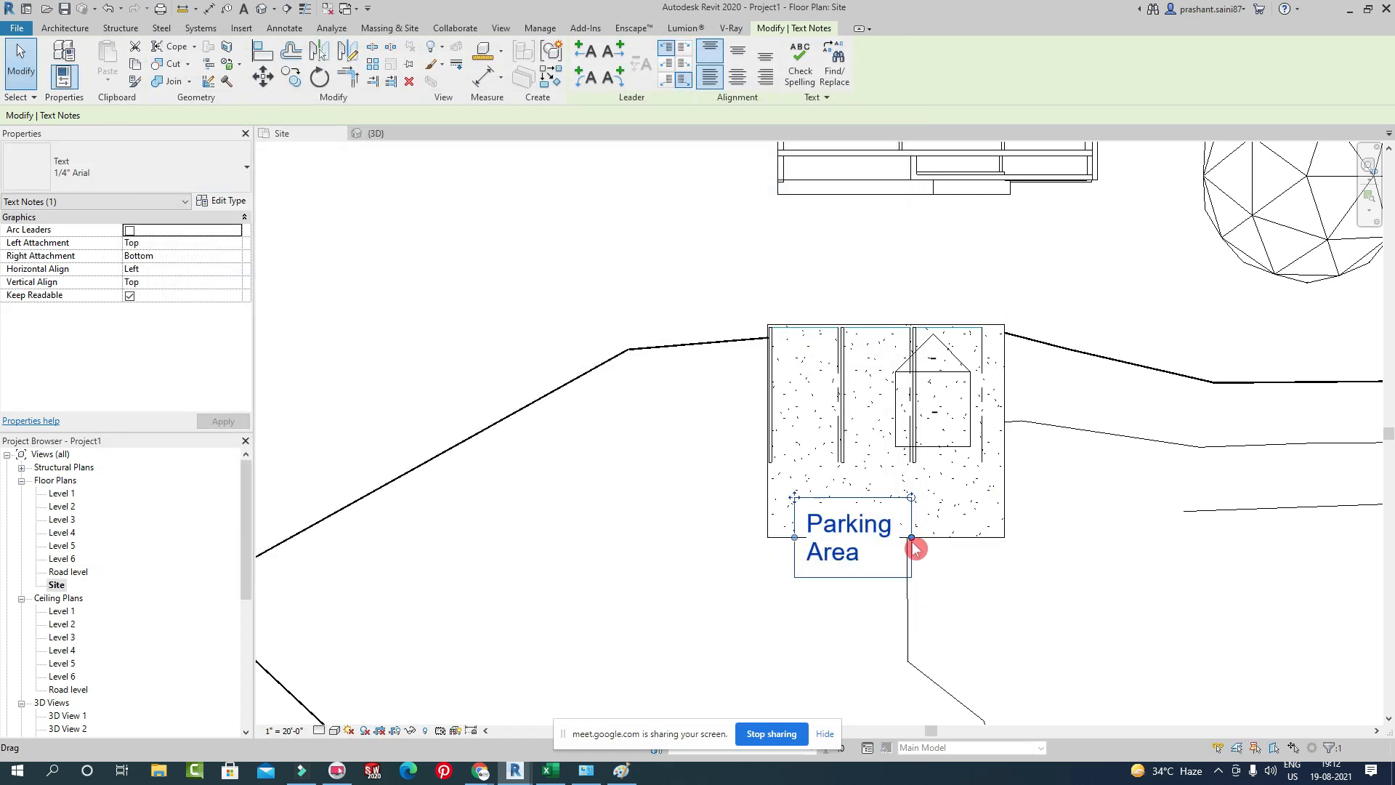
# Widen the text note's box and remove the line break so "Parking Area" sits on a single line.
pyautogui.moveTo(915, 544); pyautogui.dragTo(1045, 560)
pyautogui.doubleClick(840, 554)
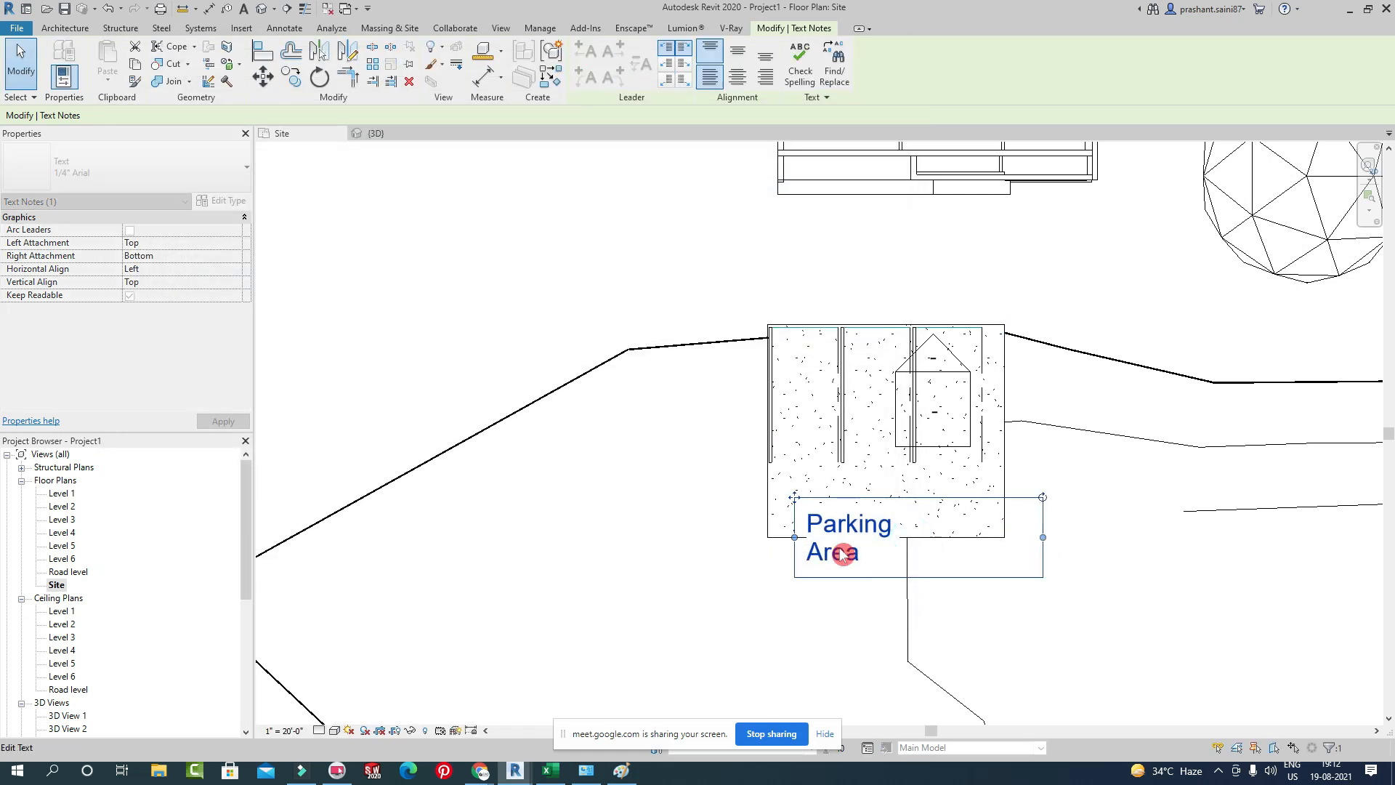
pyautogui.press('BackSpace')
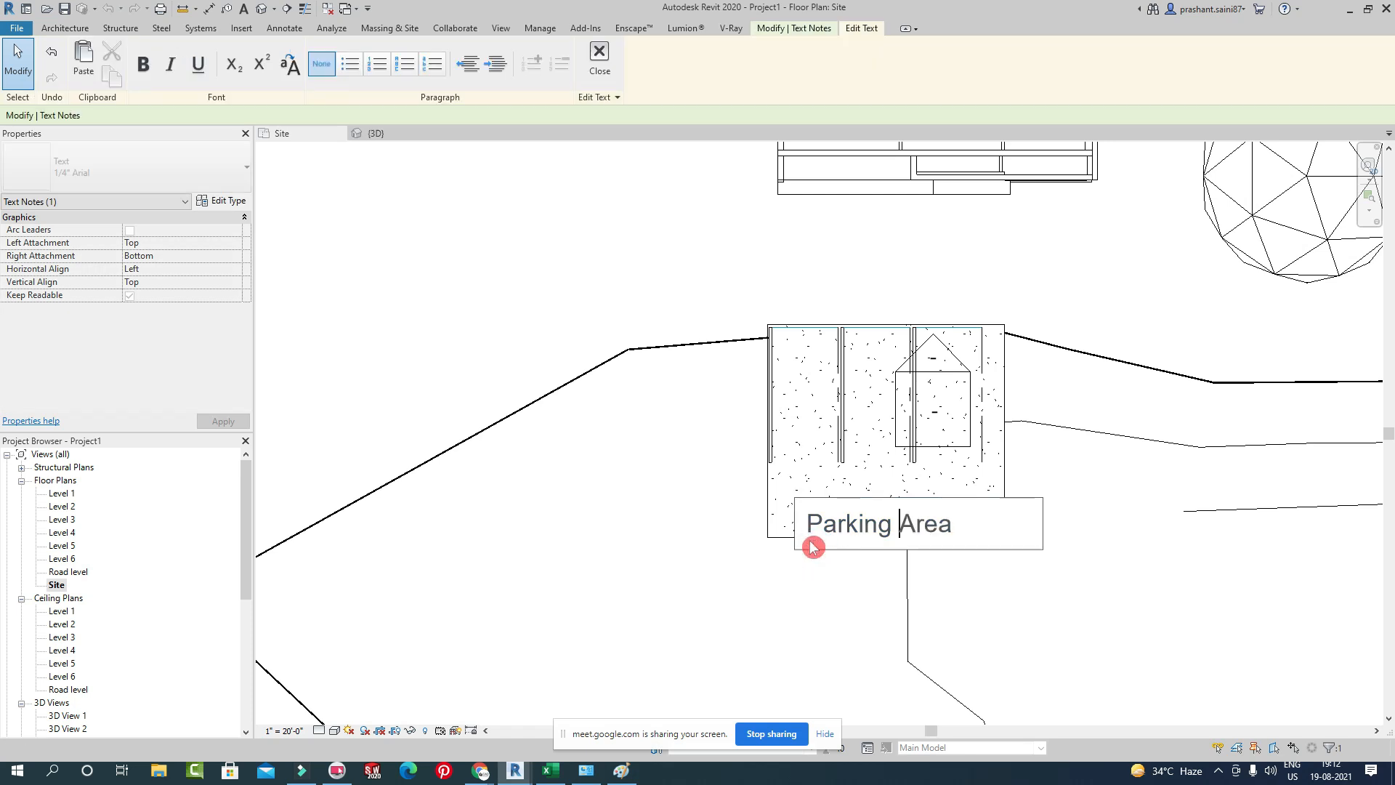
pyautogui.click(1074, 596)
pyautogui.click(1054, 586)
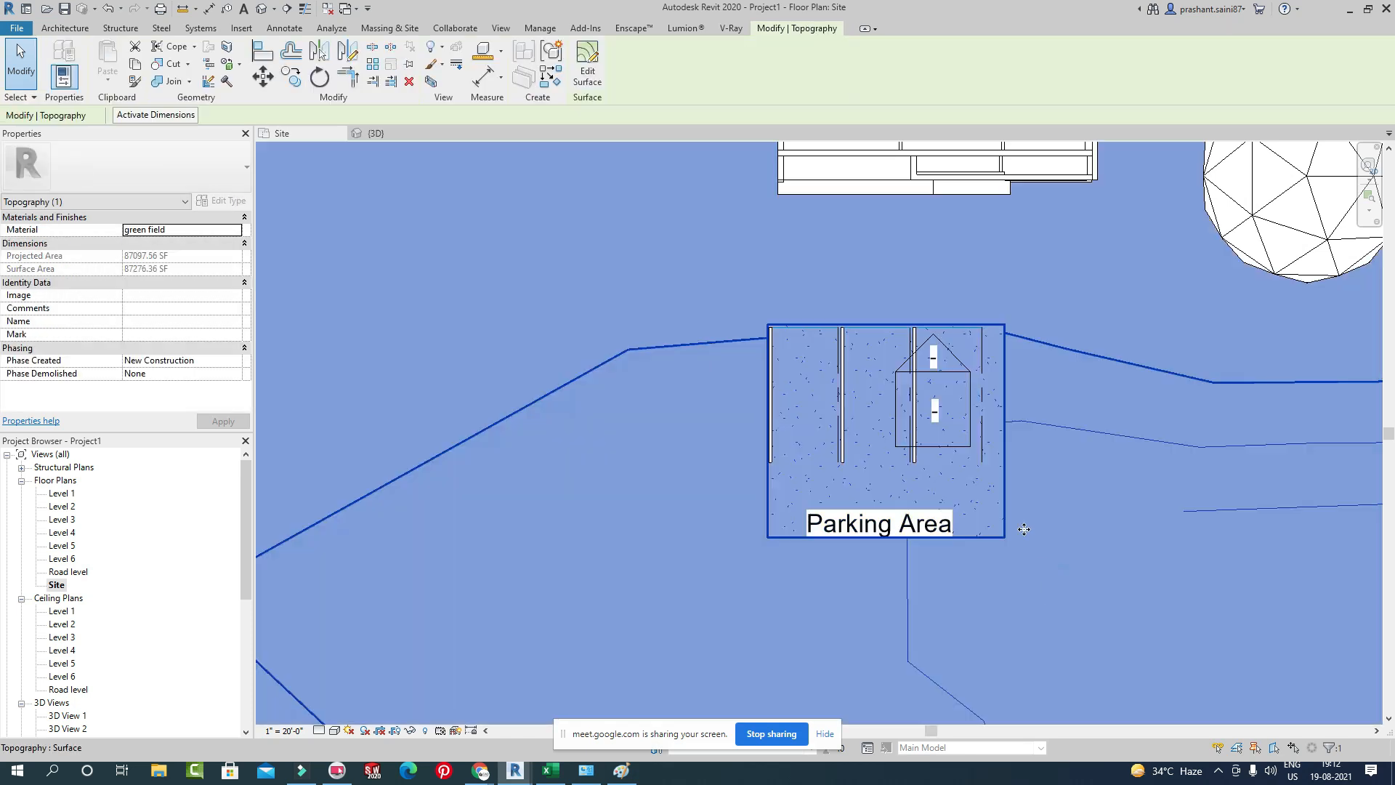
pyautogui.scroll(-2, 991, 511)
pyautogui.click(863, 564)
pyautogui.scroll(2, 963, 514)
pyautogui.click(963, 514)
pyautogui.scroll(1, 933, 516)
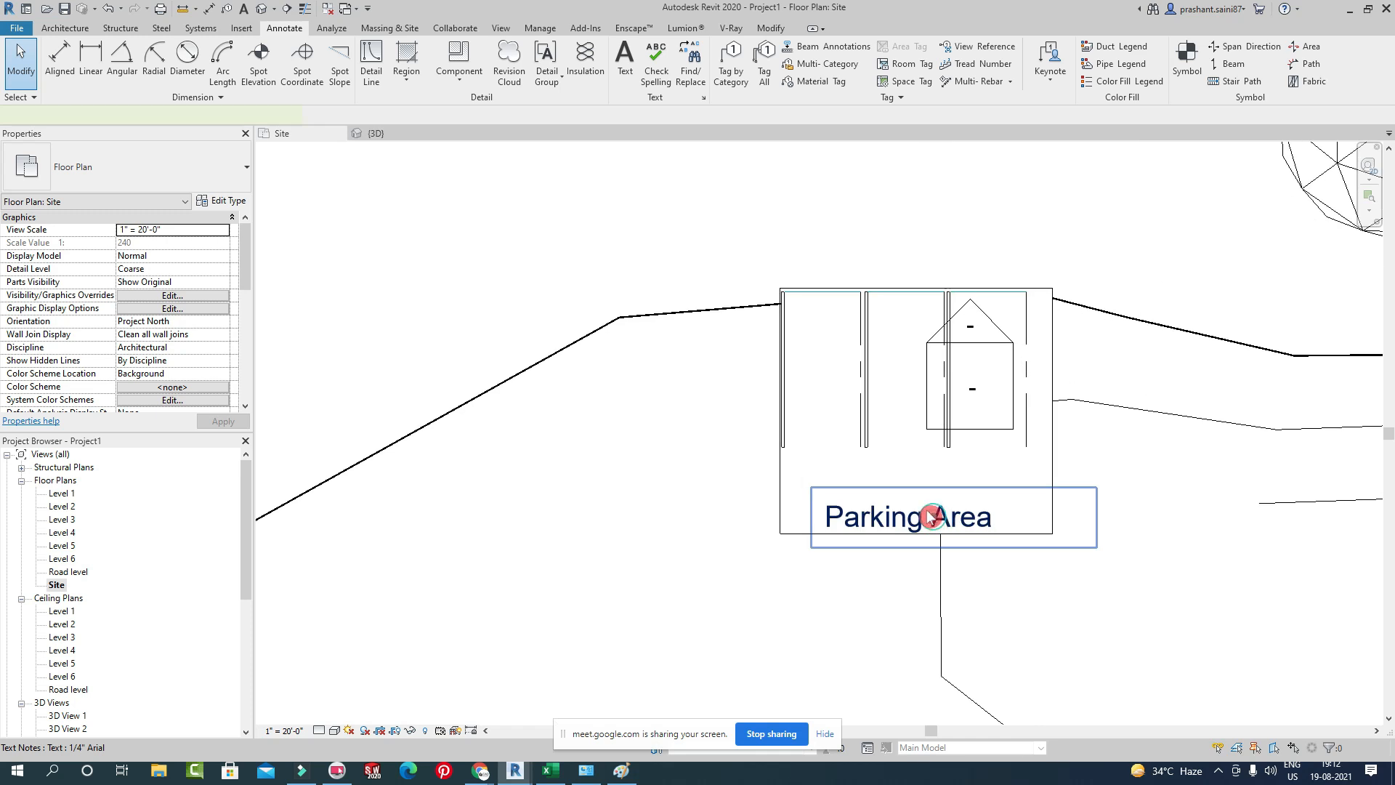
# Move the "Parking Area" note slightly up and to the left within the building pad.
pyautogui.moveTo(932, 516); pyautogui.dragTo(922, 501)
pyautogui.scroll(-2, 799, 491)
pyautogui.moveTo(429, 593); pyautogui.dragTo(683, 519, button='middle')
pyautogui.click(320, 607)
pyautogui.scroll(4, 1021, 390)
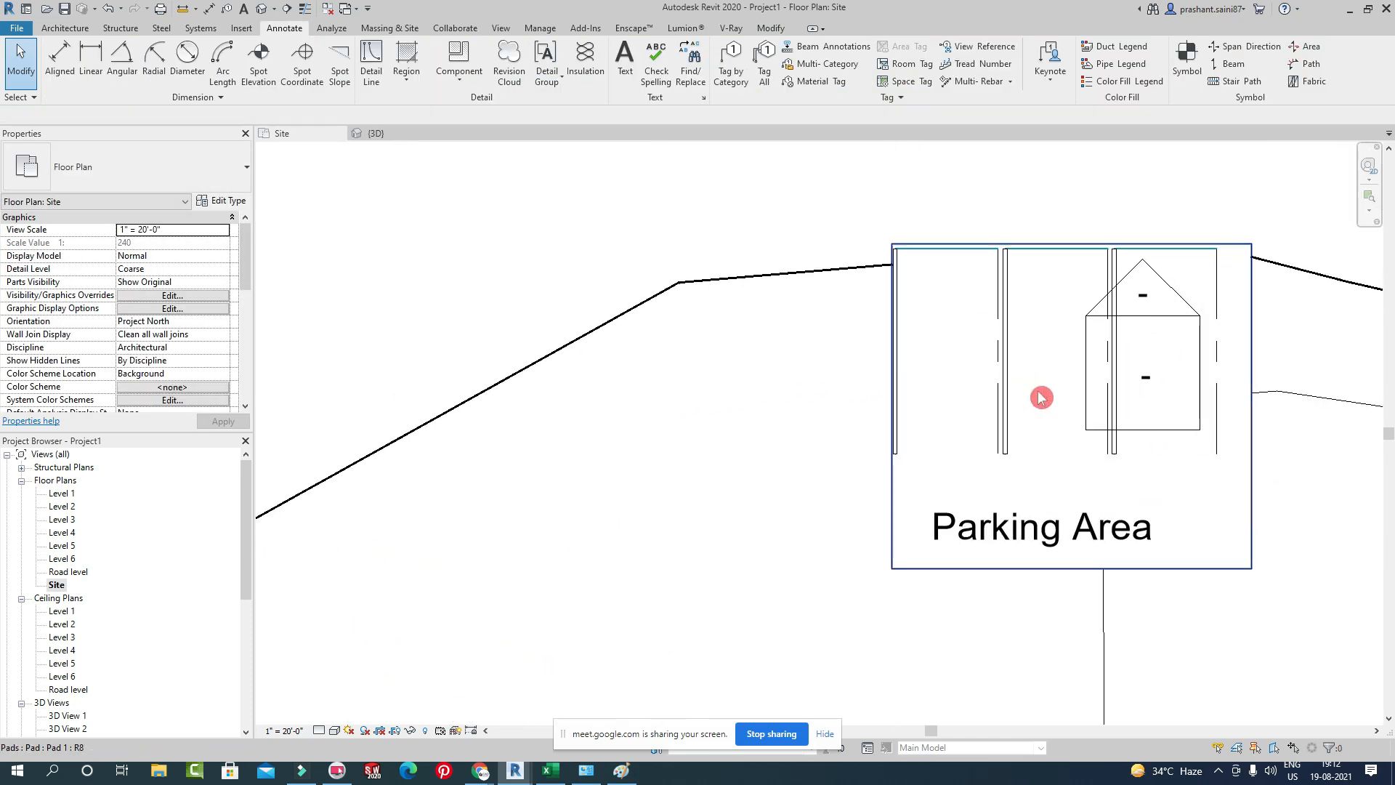
# Add an aligned dimension across the width of the leftmost parking space, placing it at the space's lower end.
pyautogui.moveTo(1042, 397); pyautogui.dragTo(866, 458, button='middle')
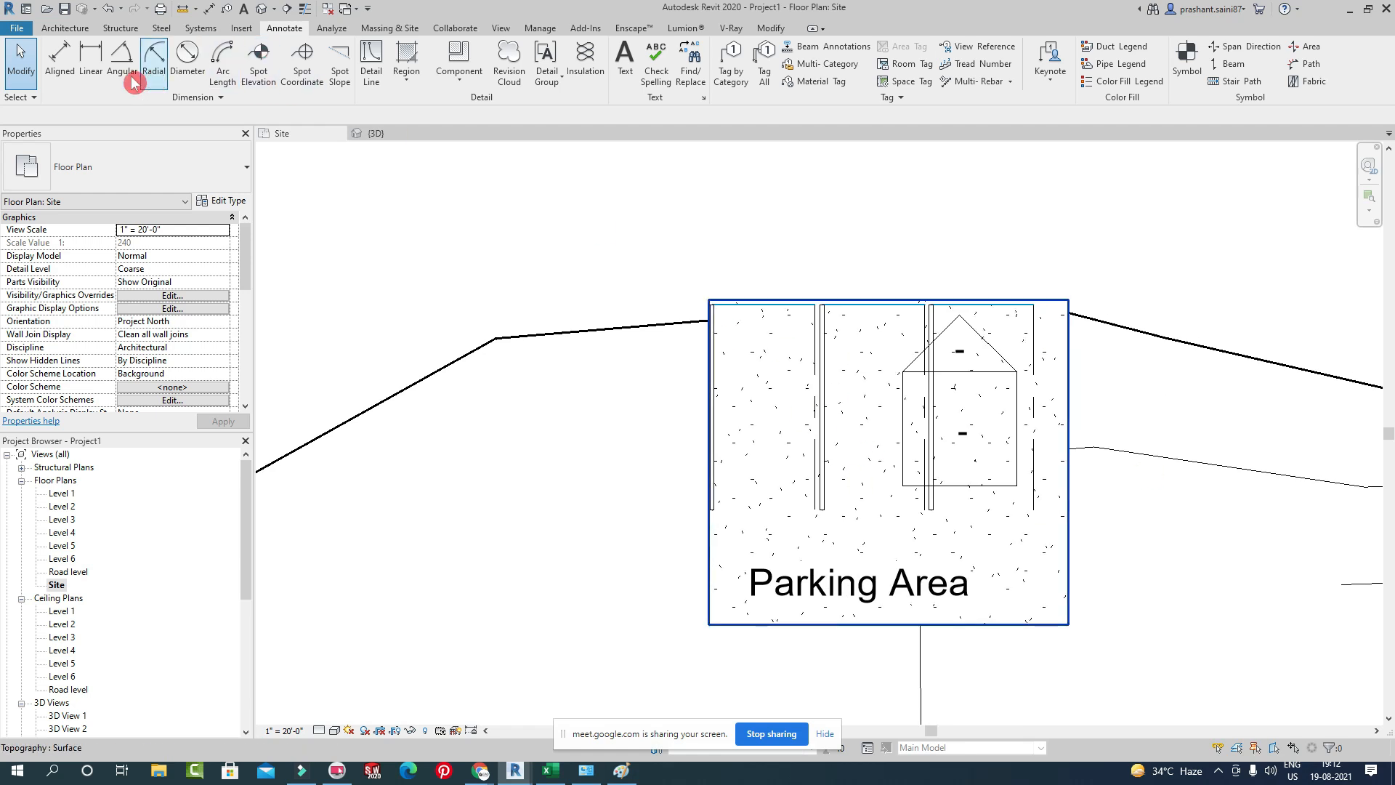
pyautogui.click(60, 58)
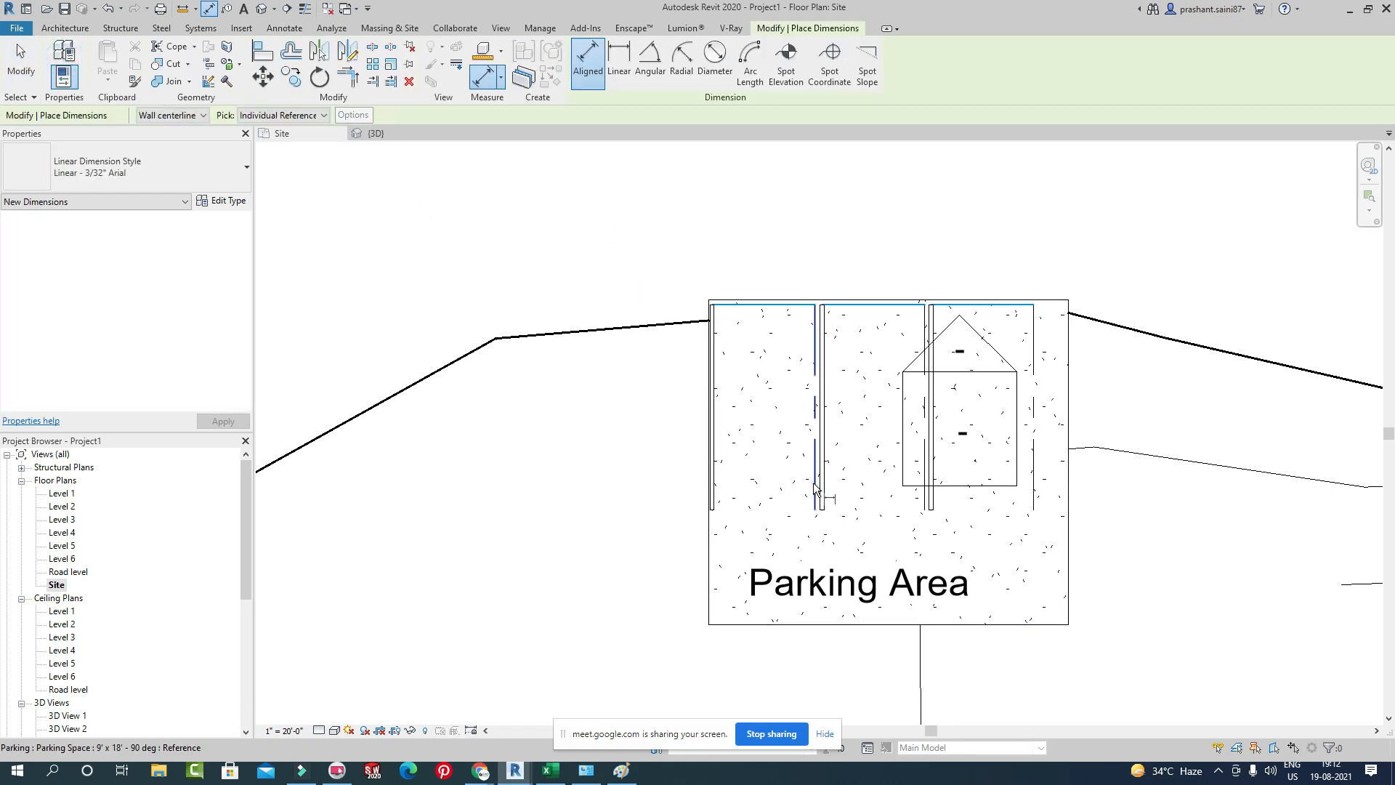
pyautogui.click(815, 488)
pyautogui.click(712, 493)
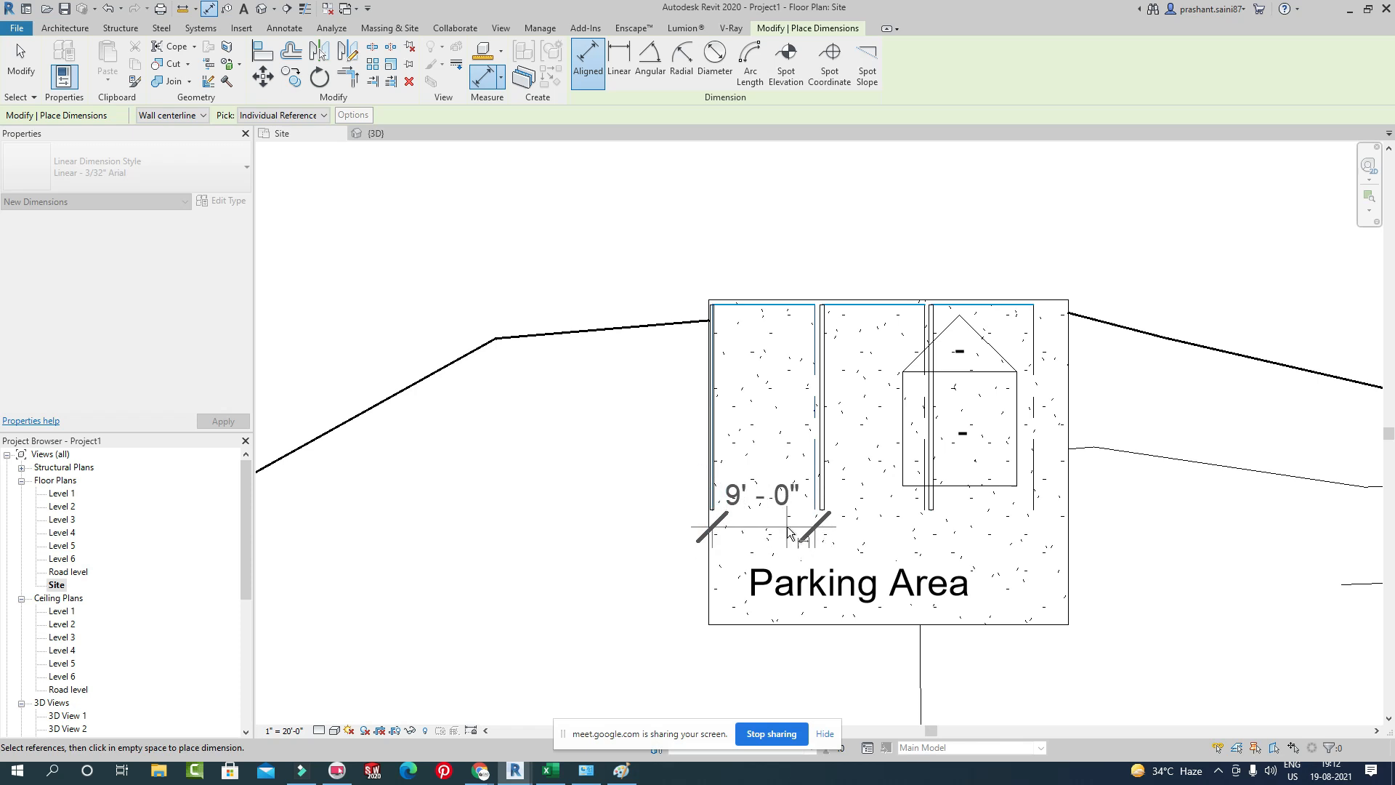
pyautogui.click(842, 511)
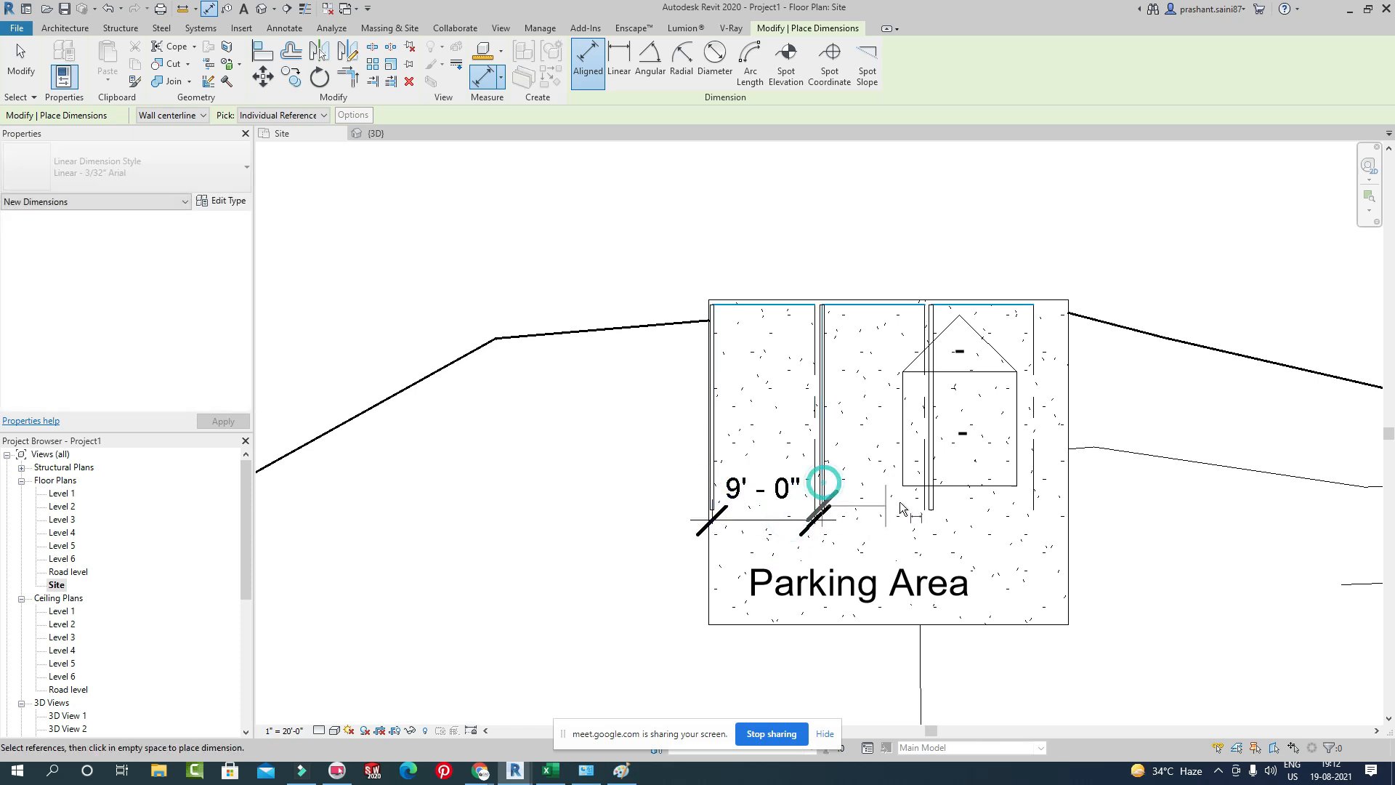
pyautogui.click(823, 489)
pyautogui.press('Escape')
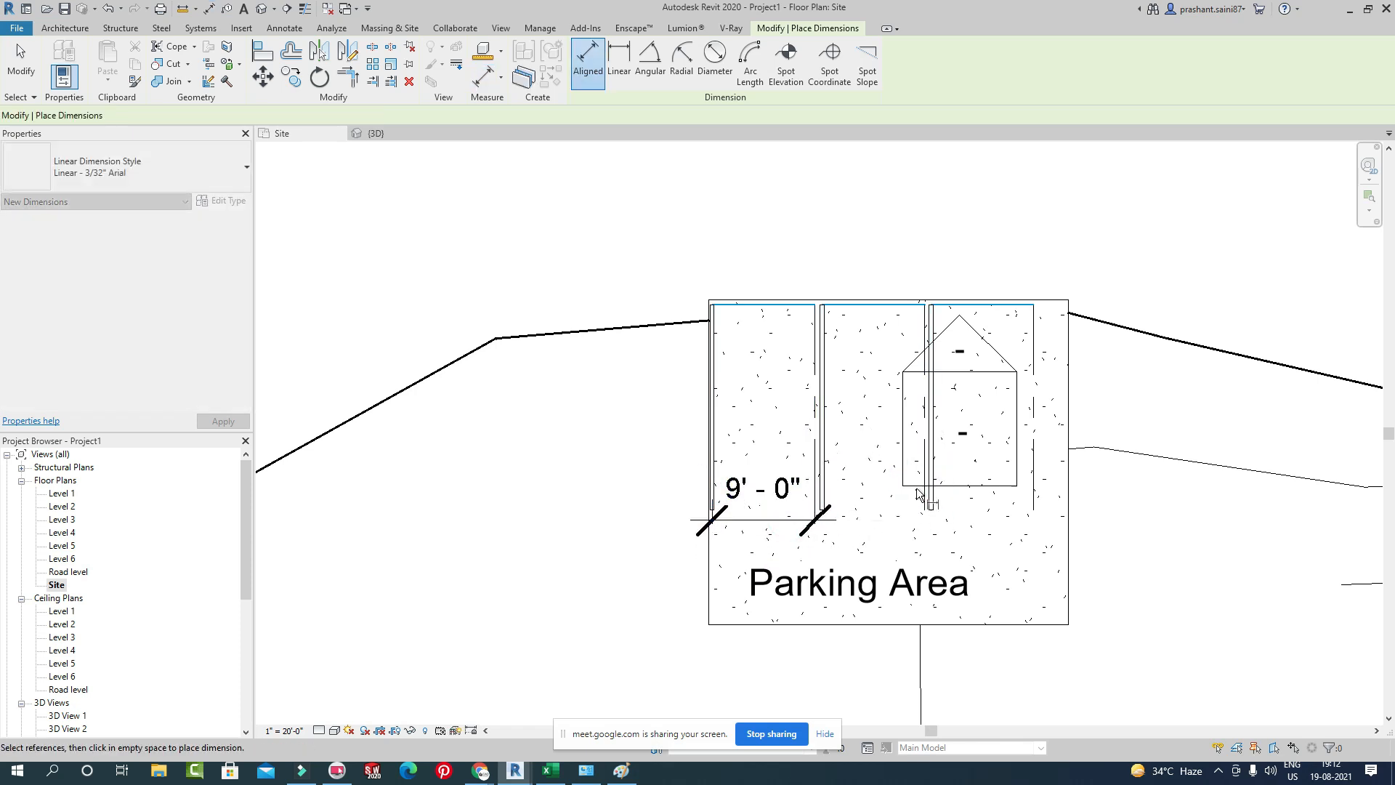
# Dimension the widths of the other two parking spaces, placing the middle one above the pad and the right one below its space.
pyautogui.click(926, 389)
pyautogui.click(824, 389)
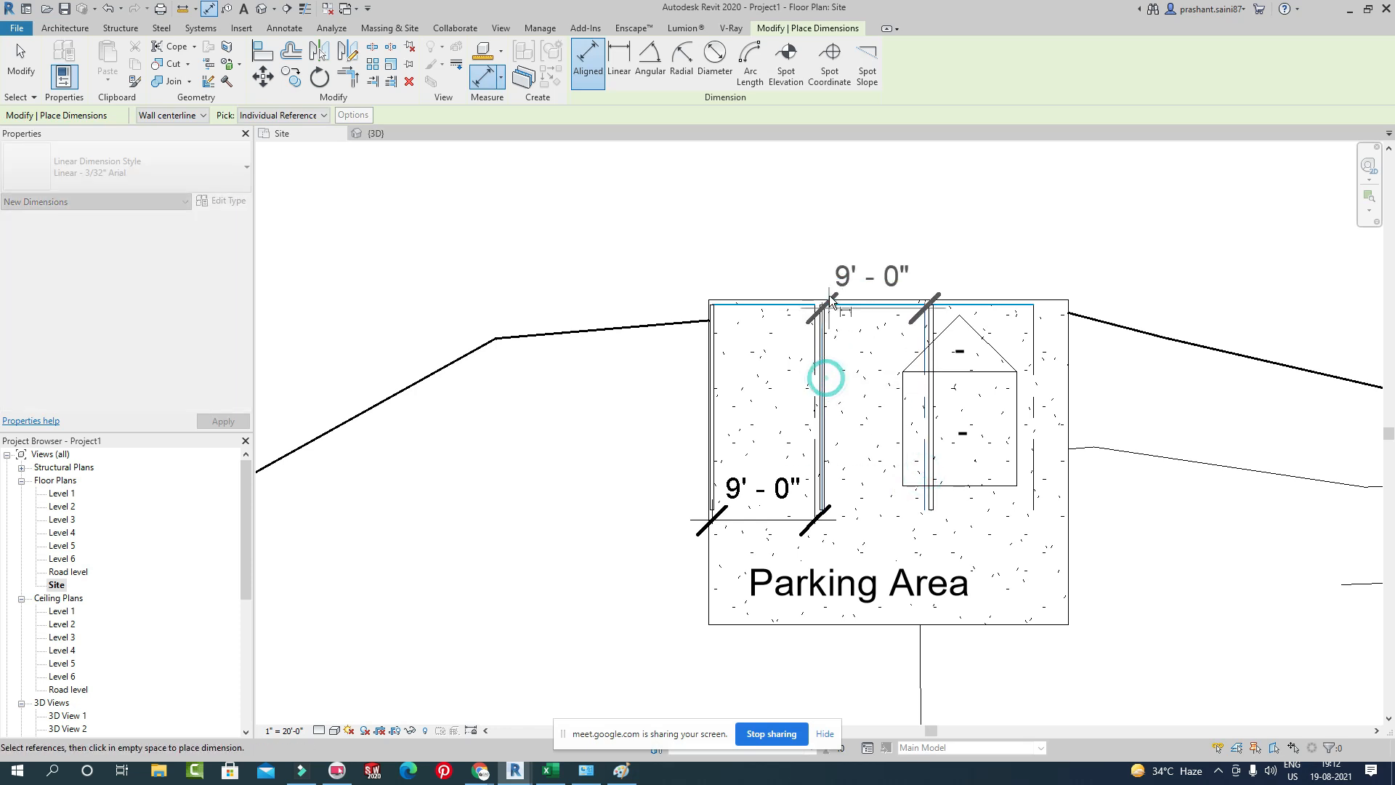
pyautogui.click(826, 240)
pyautogui.click(932, 329)
pyautogui.click(1035, 327)
pyautogui.click(974, 516)
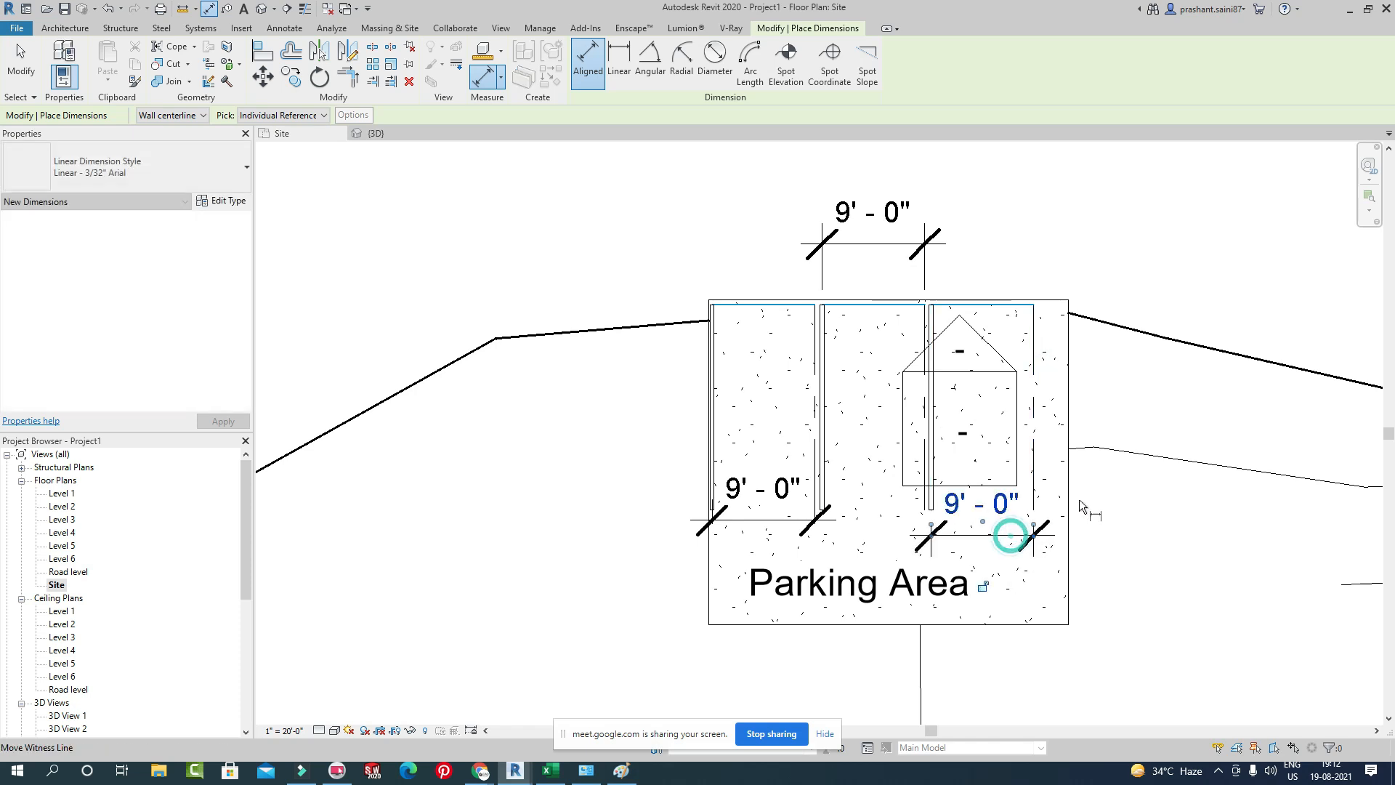
pyautogui.press('Escape')
pyautogui.press('Escape')
# Set the pw type parameter of the 9' x 18' - 90 deg parking space to 6'.
pyautogui.scroll(3, 801, 344)
pyautogui.scroll(-2, 801, 345)
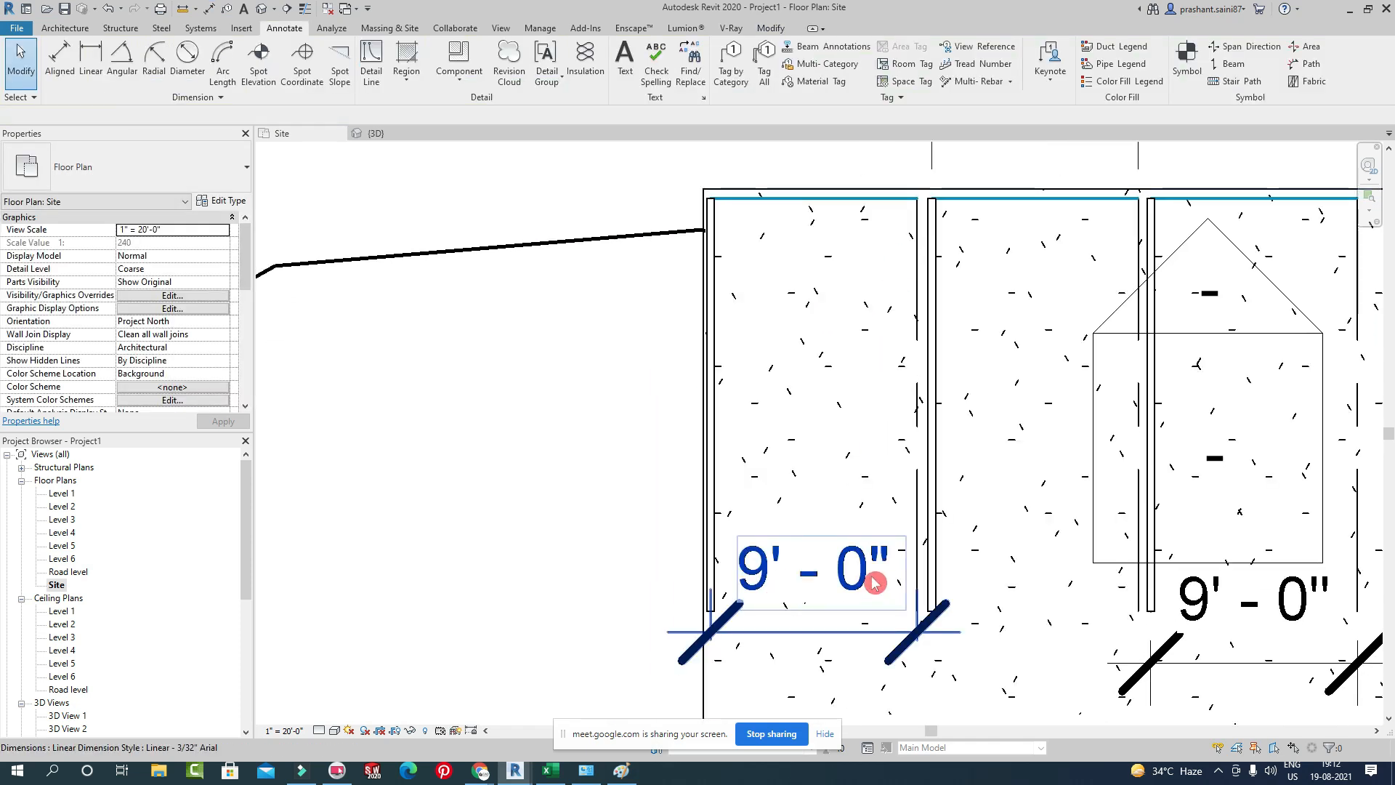
pyautogui.click(841, 295)
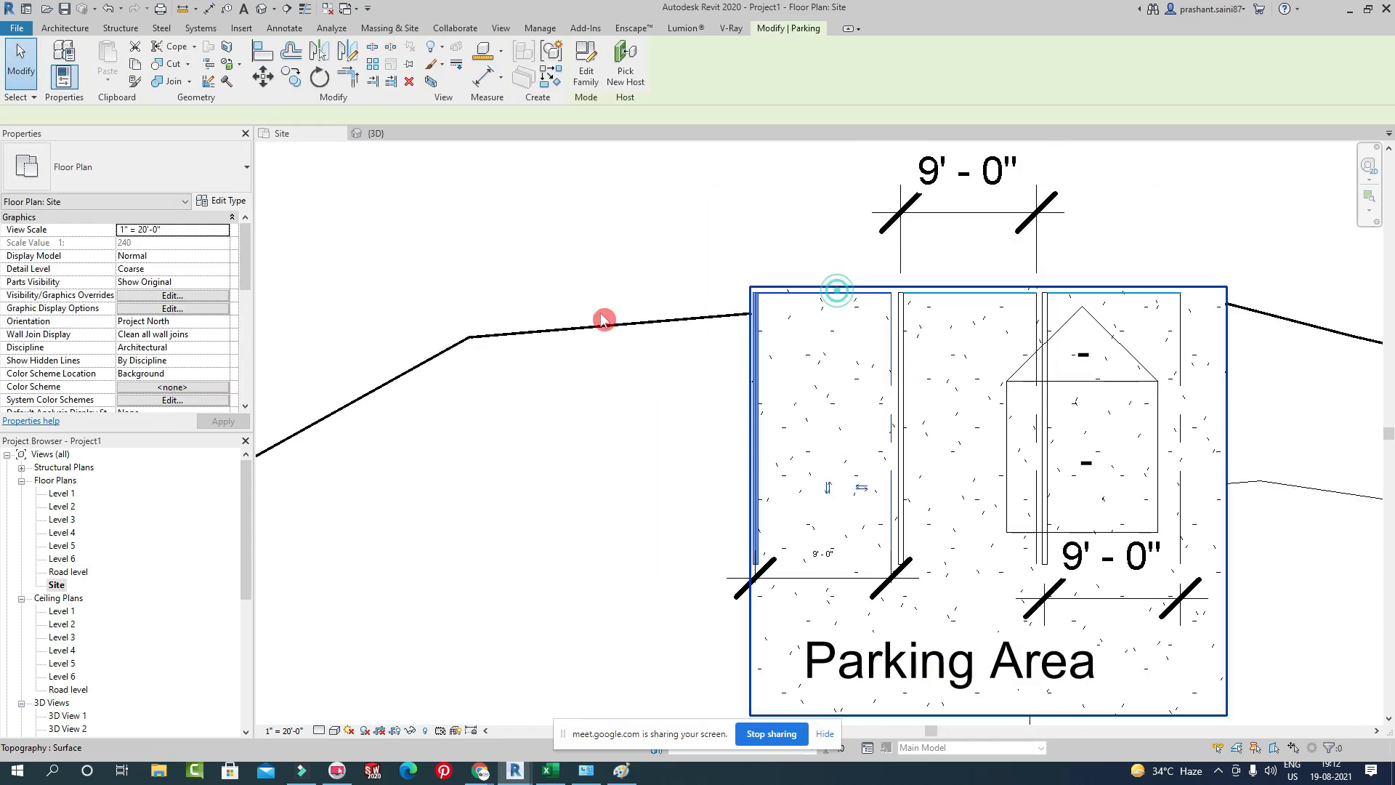
pyautogui.click(217, 209)
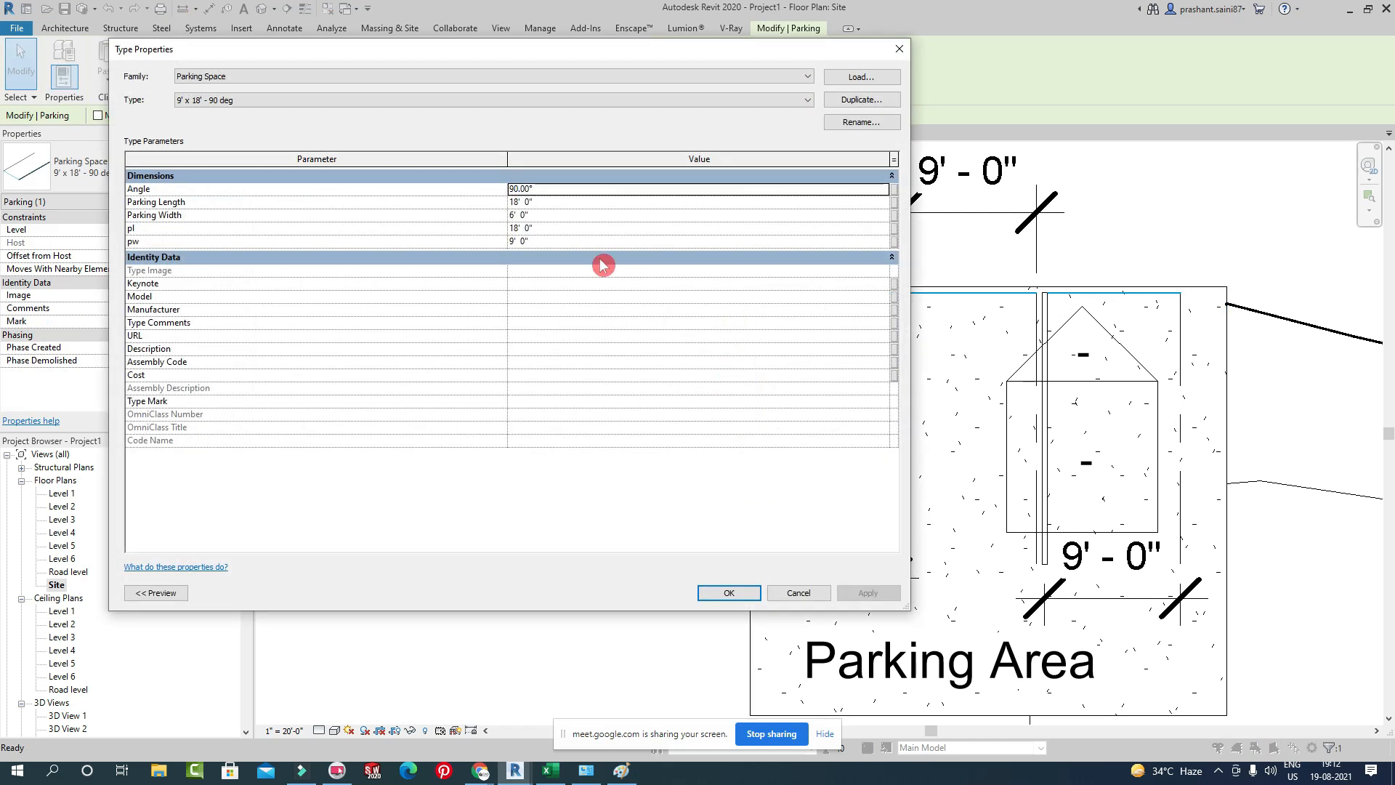
pyautogui.click(546, 217)
pyautogui.click(549, 242)
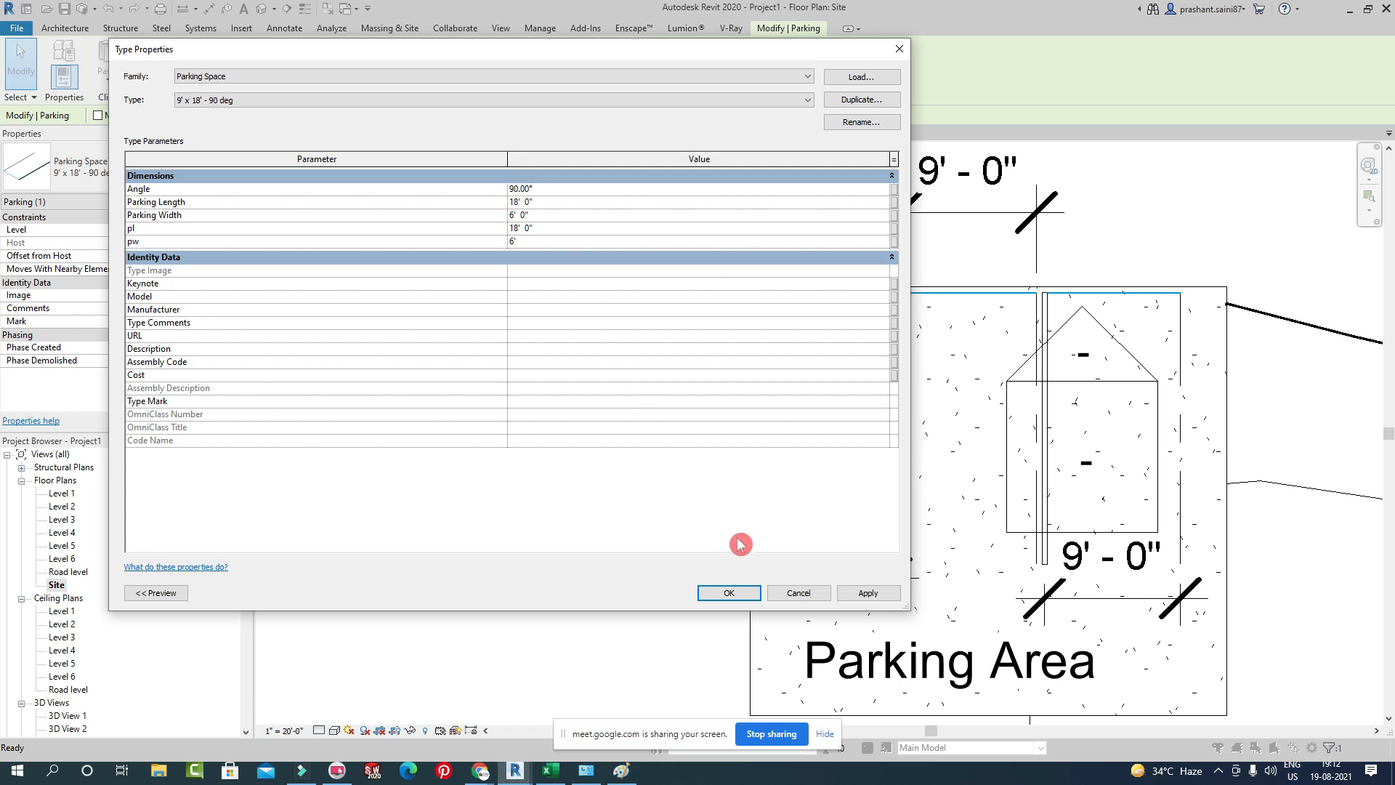
pyautogui.click(728, 594)
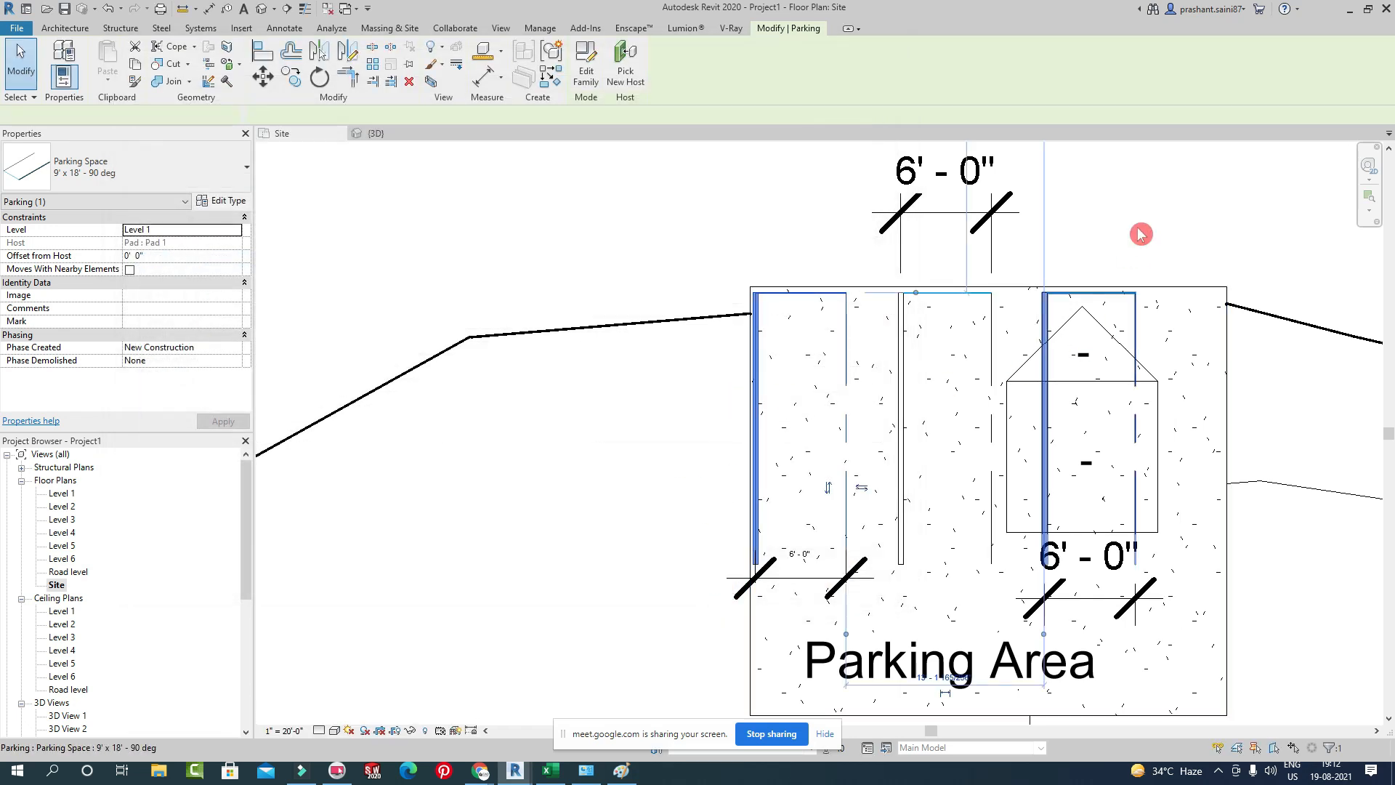
pyautogui.scroll(-3, 981, 255)
pyautogui.scroll(3, 804, 342)
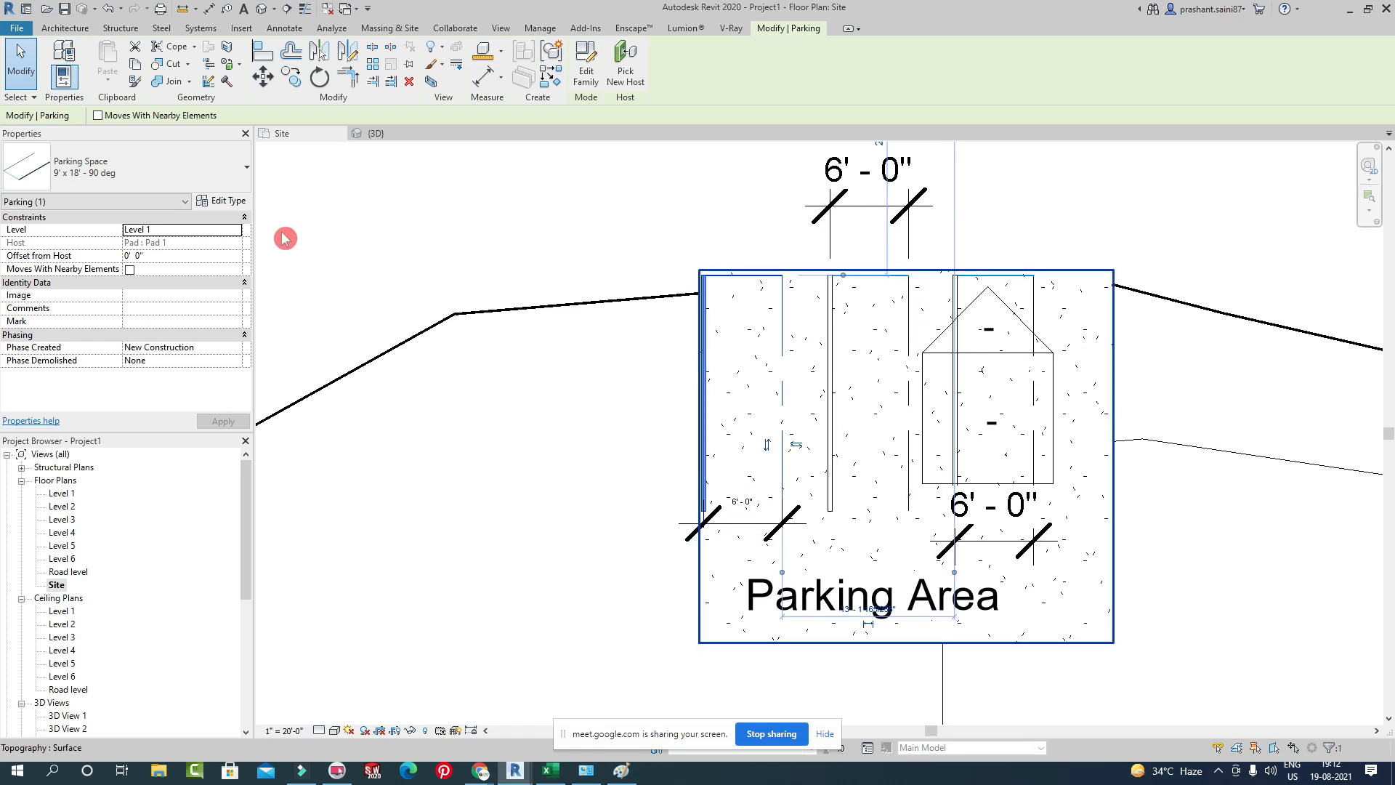
# Set the parking space type's pw parameter back to 9' and deselect the space.
pyautogui.click(228, 206)
pyautogui.click(550, 242)
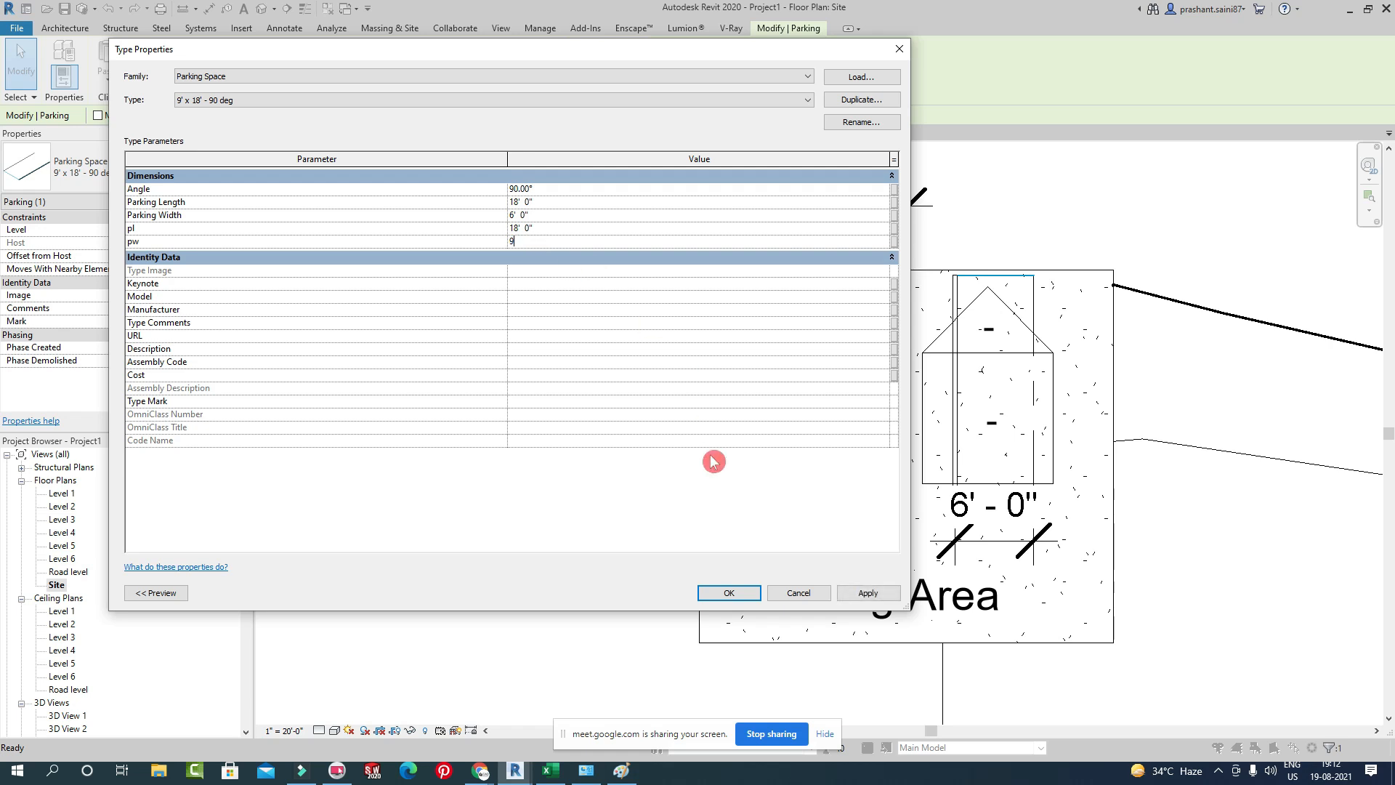
pyautogui.click(740, 597)
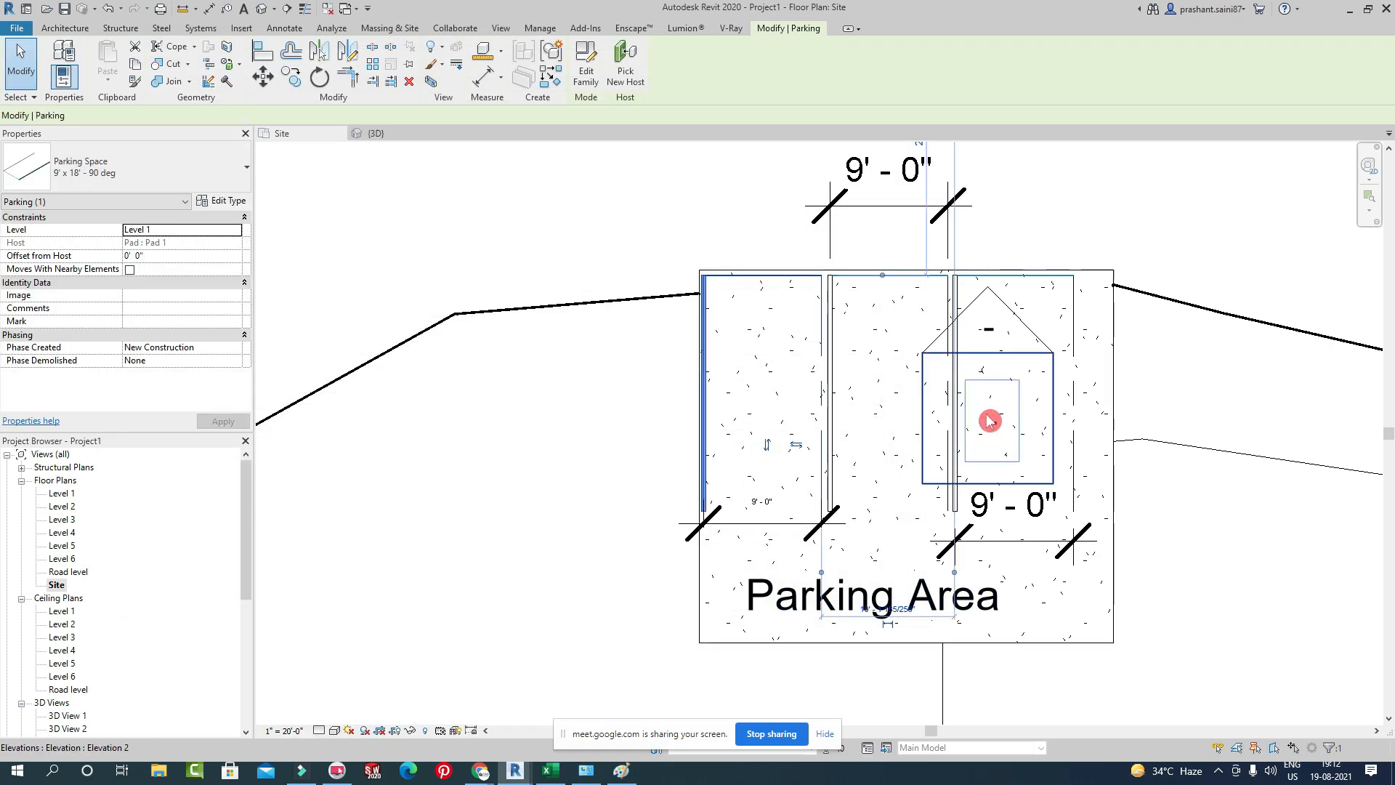
pyautogui.scroll(-5, 998, 355)
pyautogui.click(541, 520)
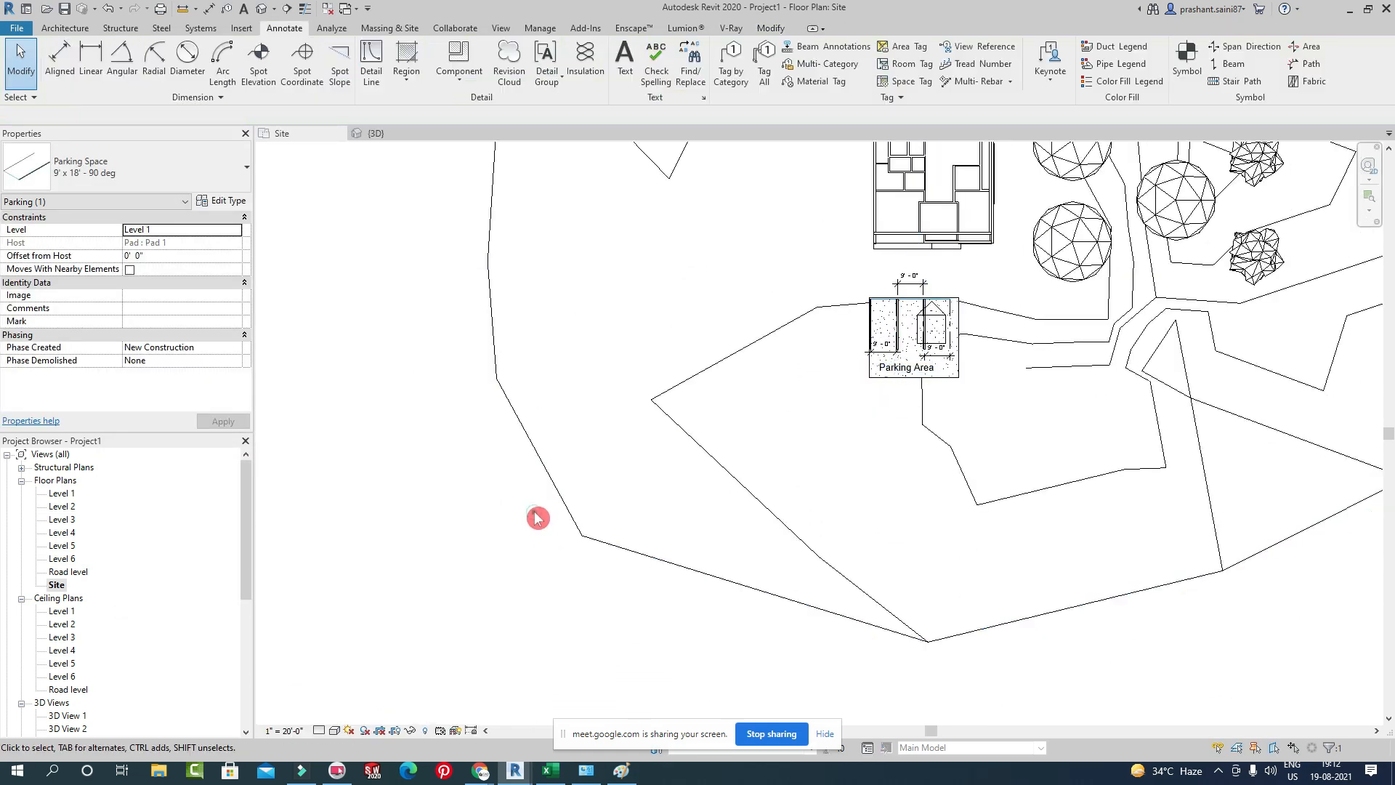
# Close the open Excel workbook without saving its changes.
pyautogui.scroll(1, 988, 293)
pyautogui.scroll(5, 989, 294)
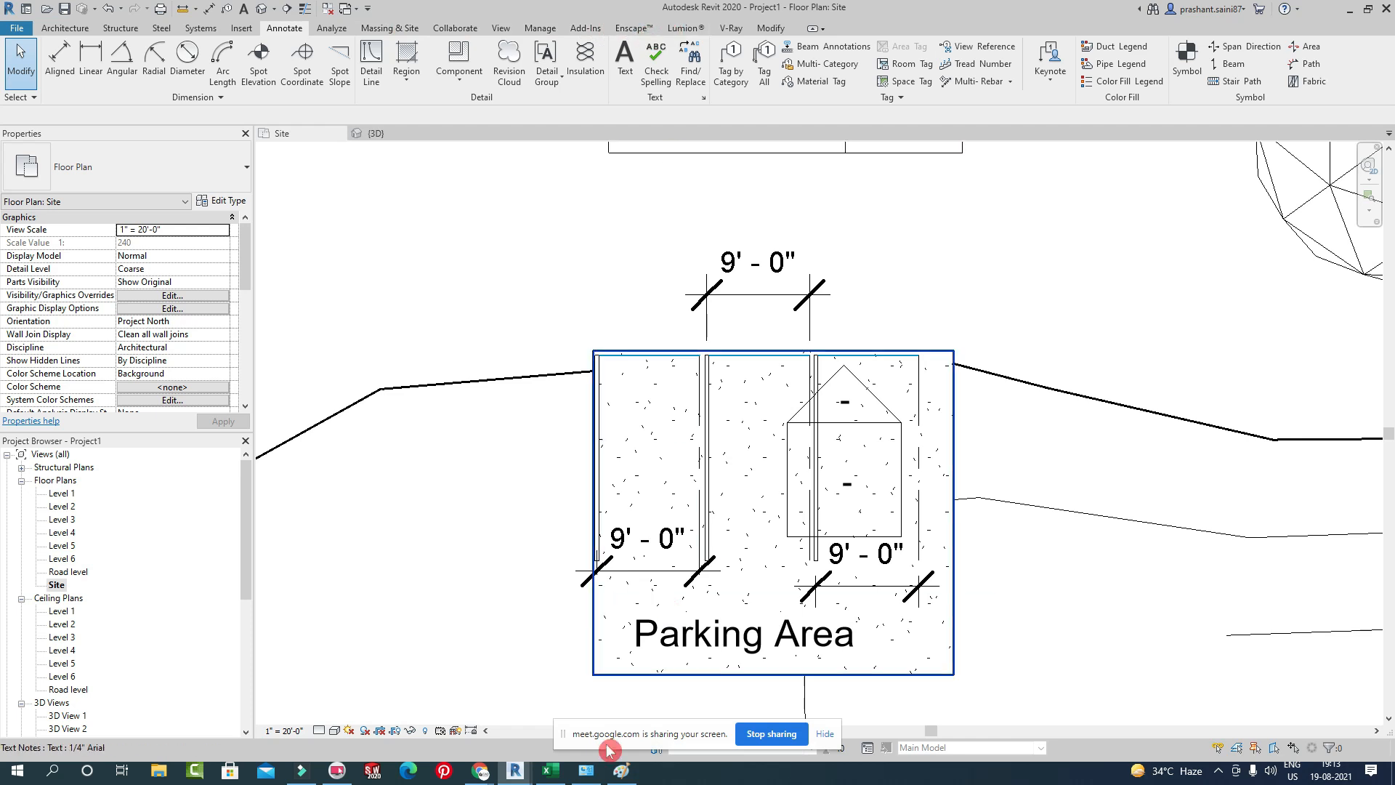
pyautogui.rightClick(552, 772)
pyautogui.click(502, 743)
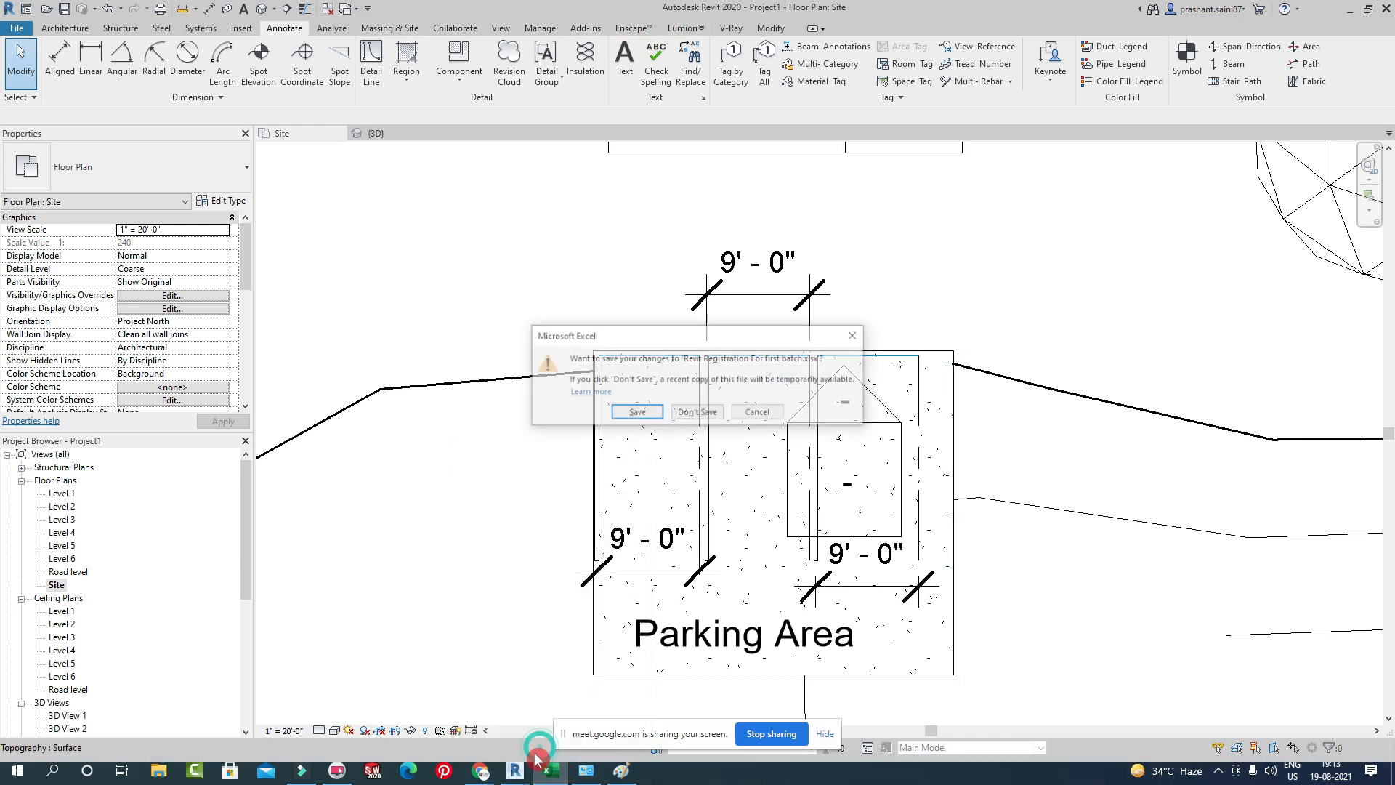
pyautogui.click(698, 412)
# Switch to the Enscape window and view the rendered parking pad in front of the building.
pyautogui.moveTo(513, 772)
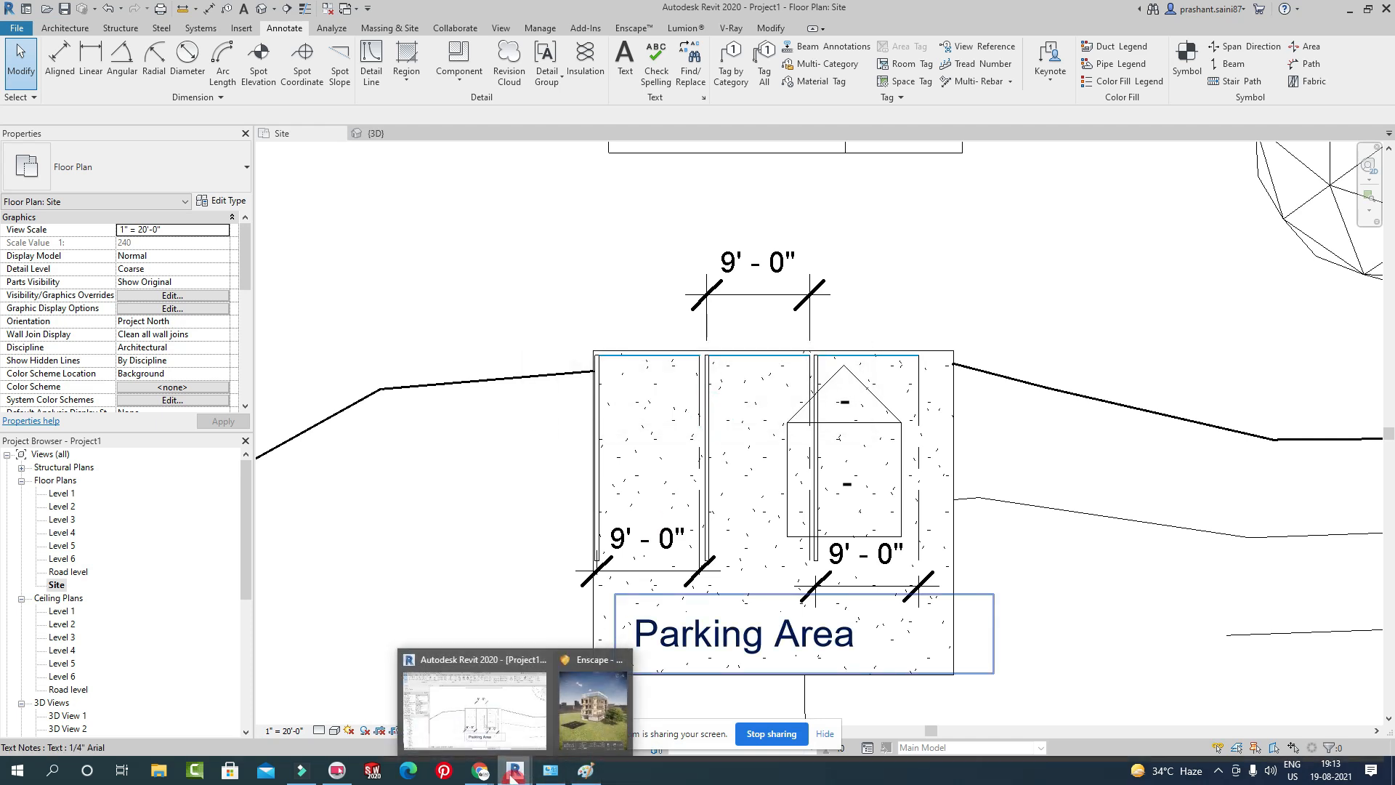
pyautogui.click(588, 709)
pyautogui.press('w')
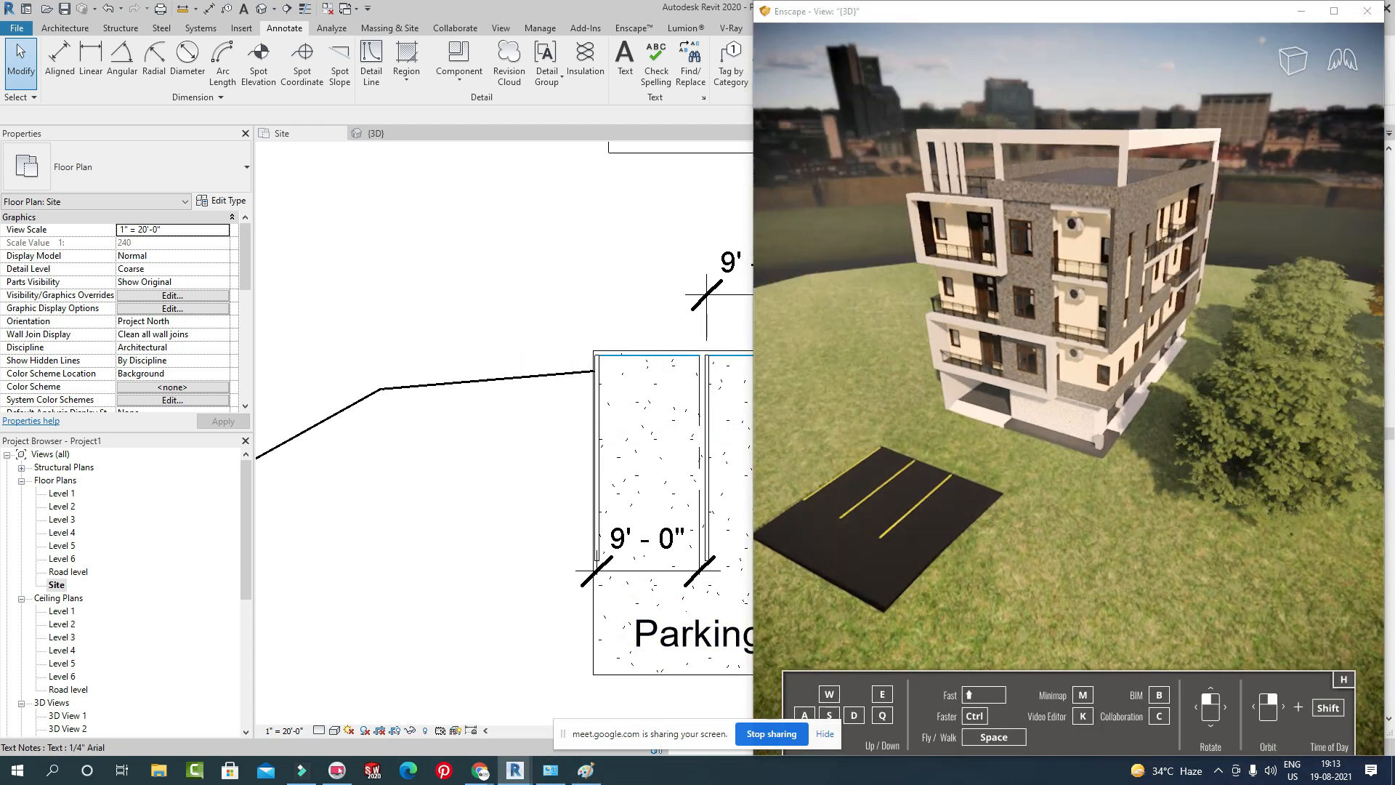
pyautogui.press('s')
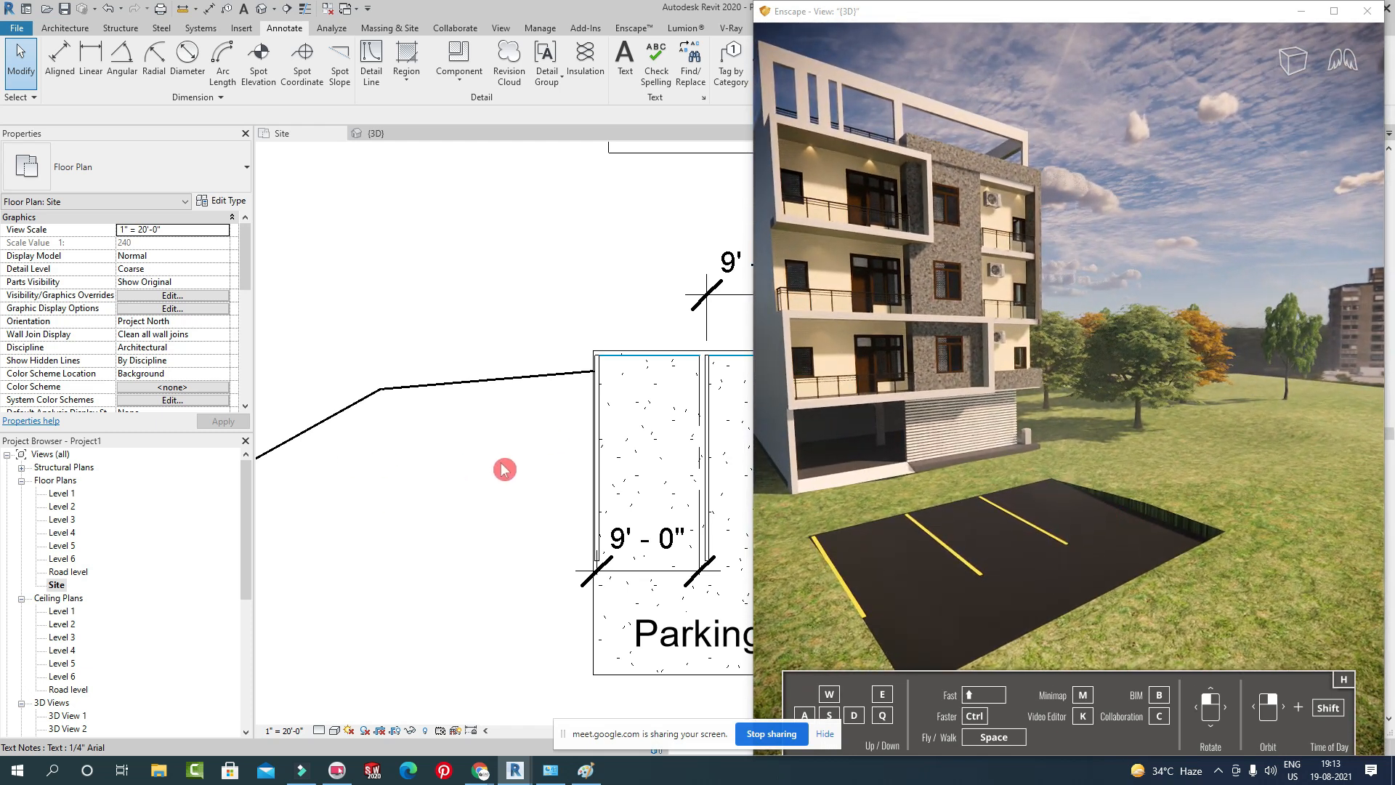
# Return to the Revit site plan and open the Enscape Asset Library at the Vehicles category.
pyautogui.click(521, 361)
pyautogui.moveTo(521, 361); pyautogui.dragTo(422, 303, button='middle')
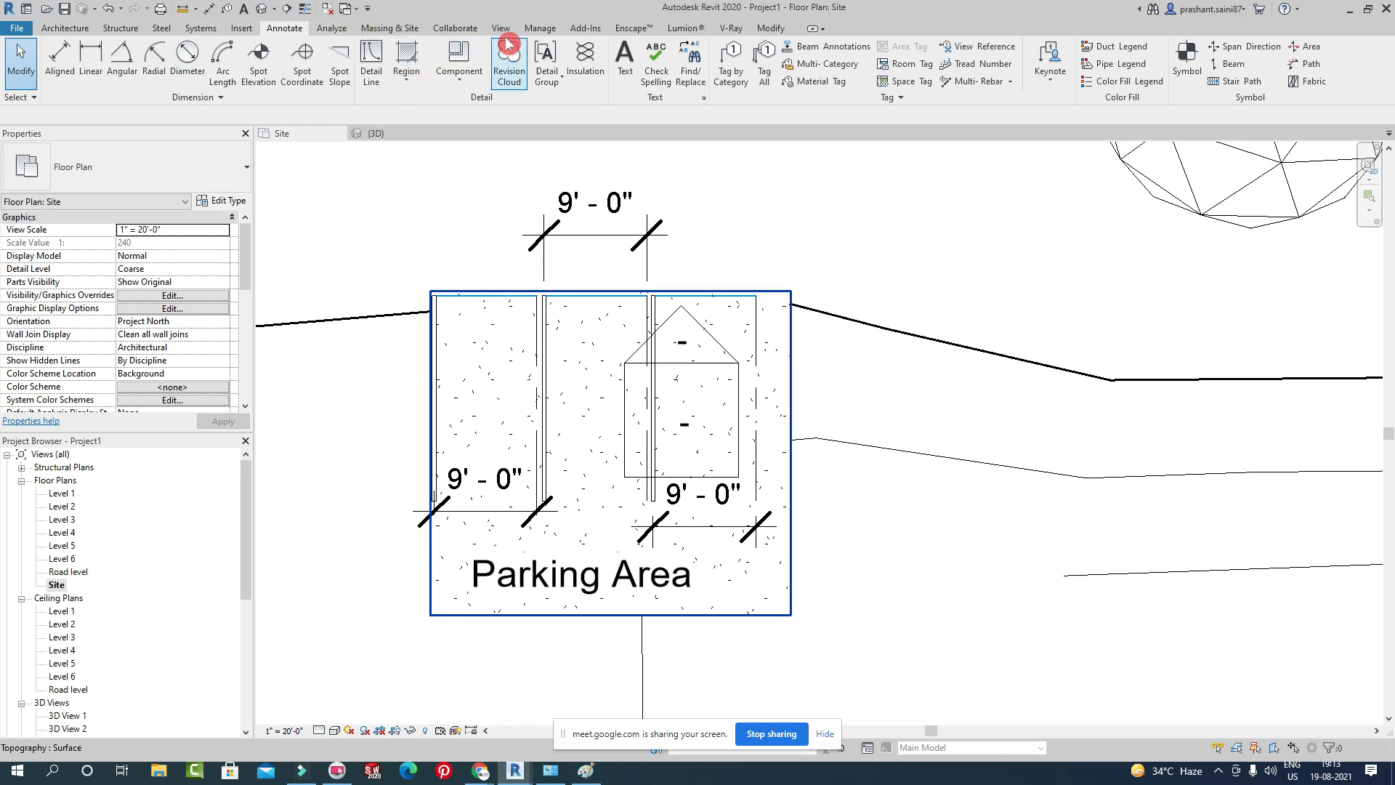
pyautogui.click(637, 30)
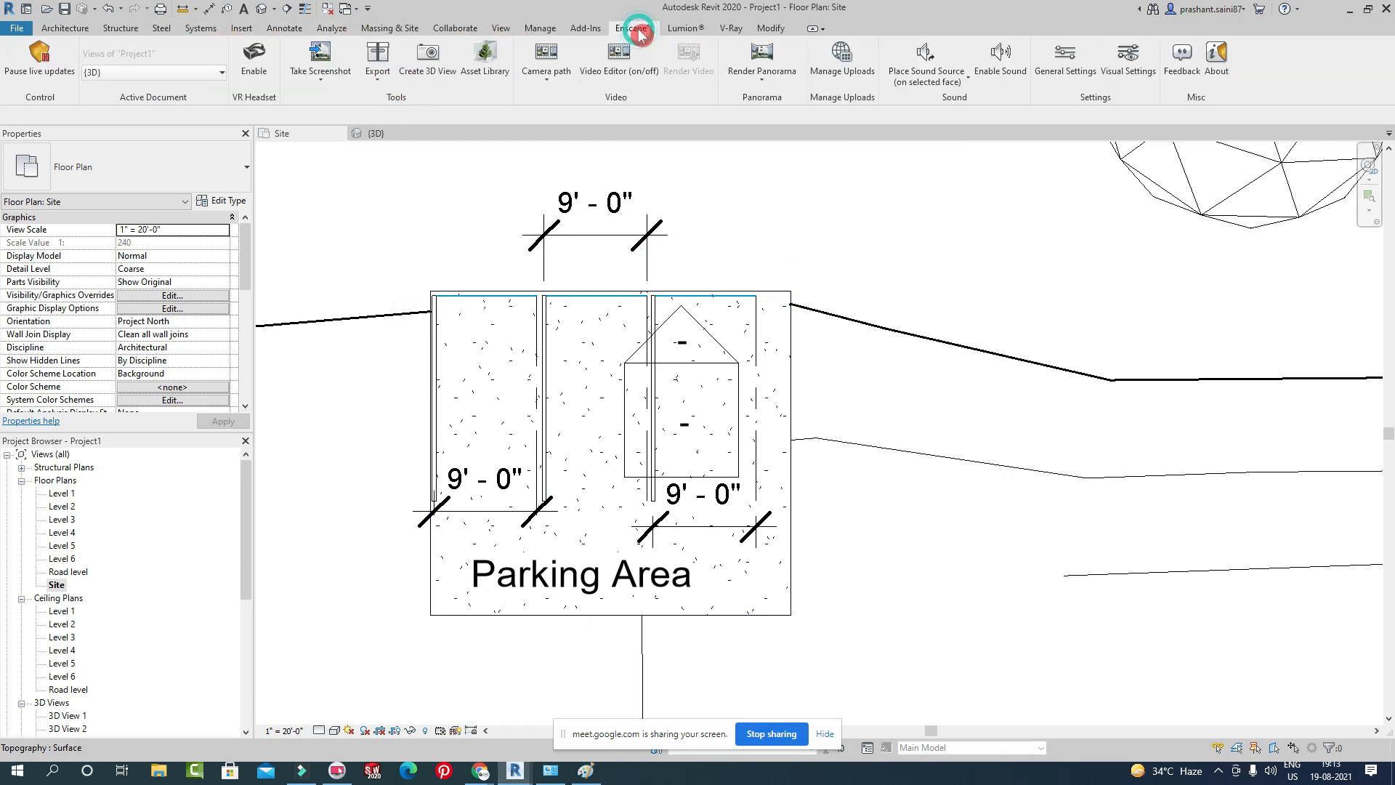
pyautogui.click(493, 84)
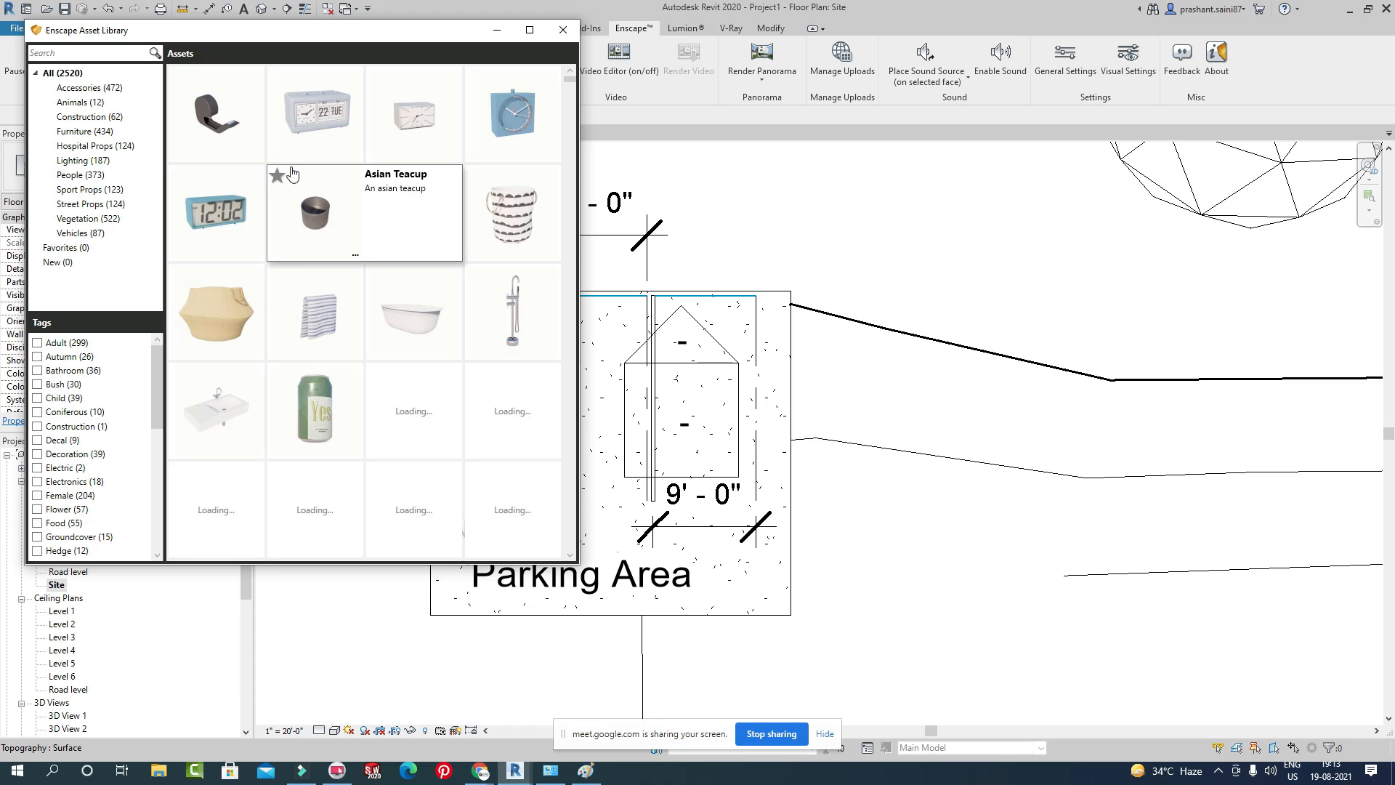
pyautogui.click(73, 234)
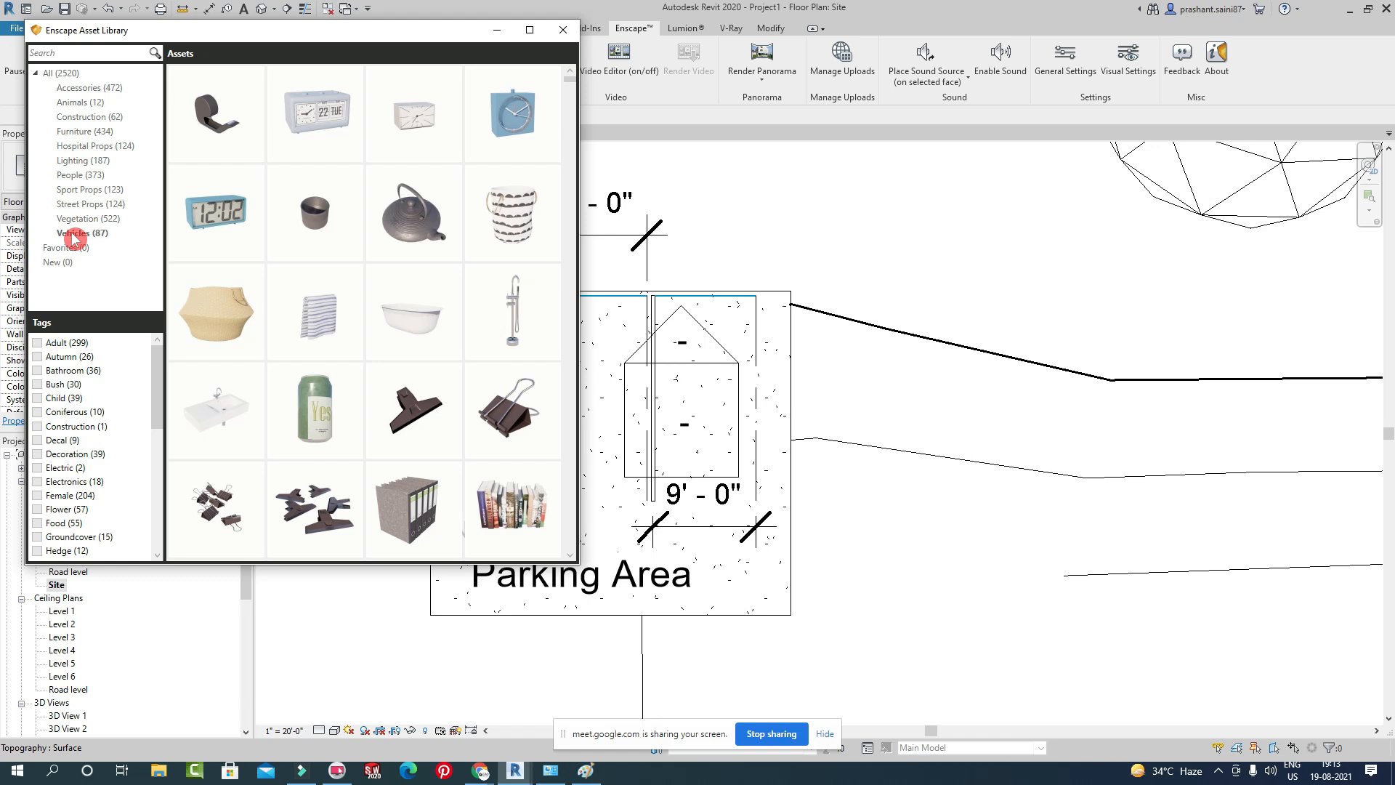
pyautogui.click(73, 234)
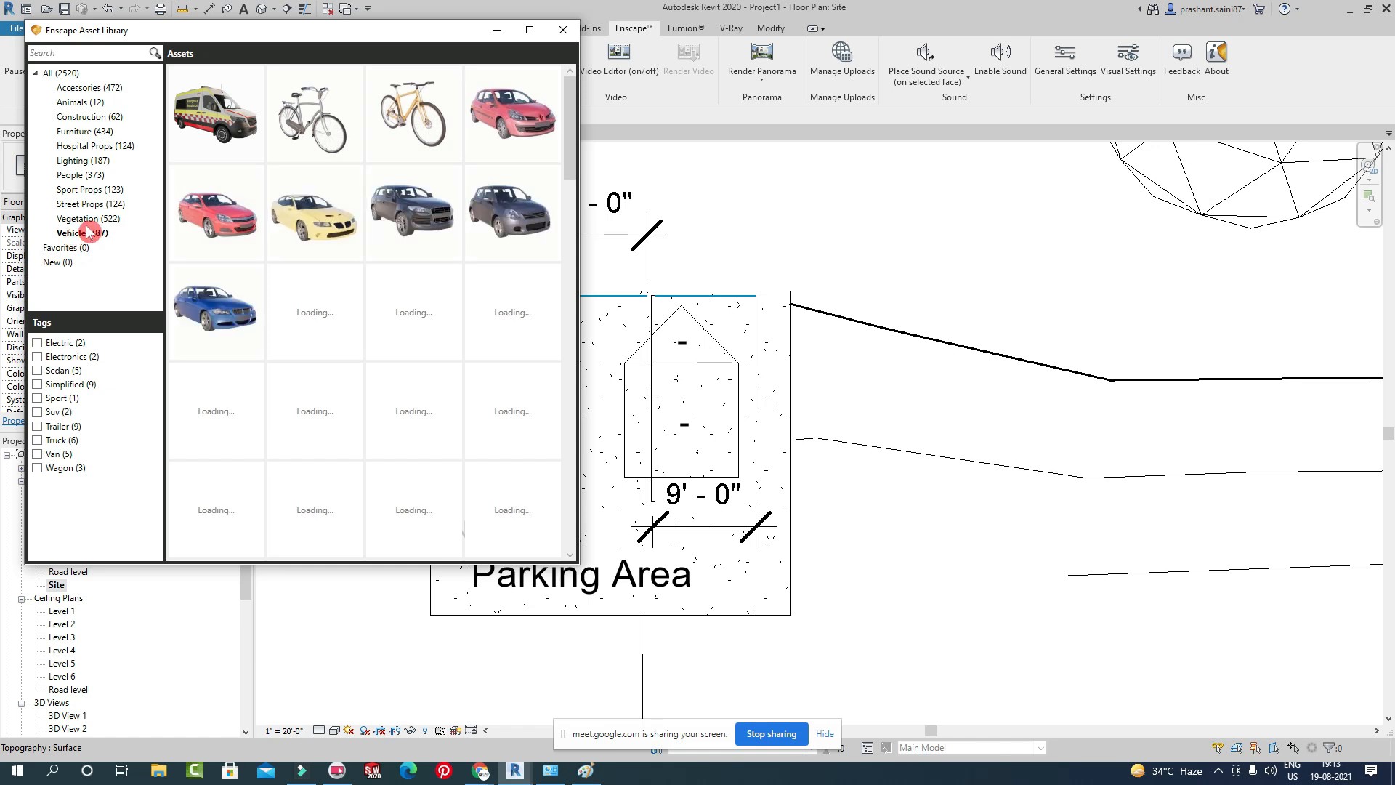
# Place the Car 04 vehicle asset in the leftmost parking space.
pyautogui.click(399, 212)
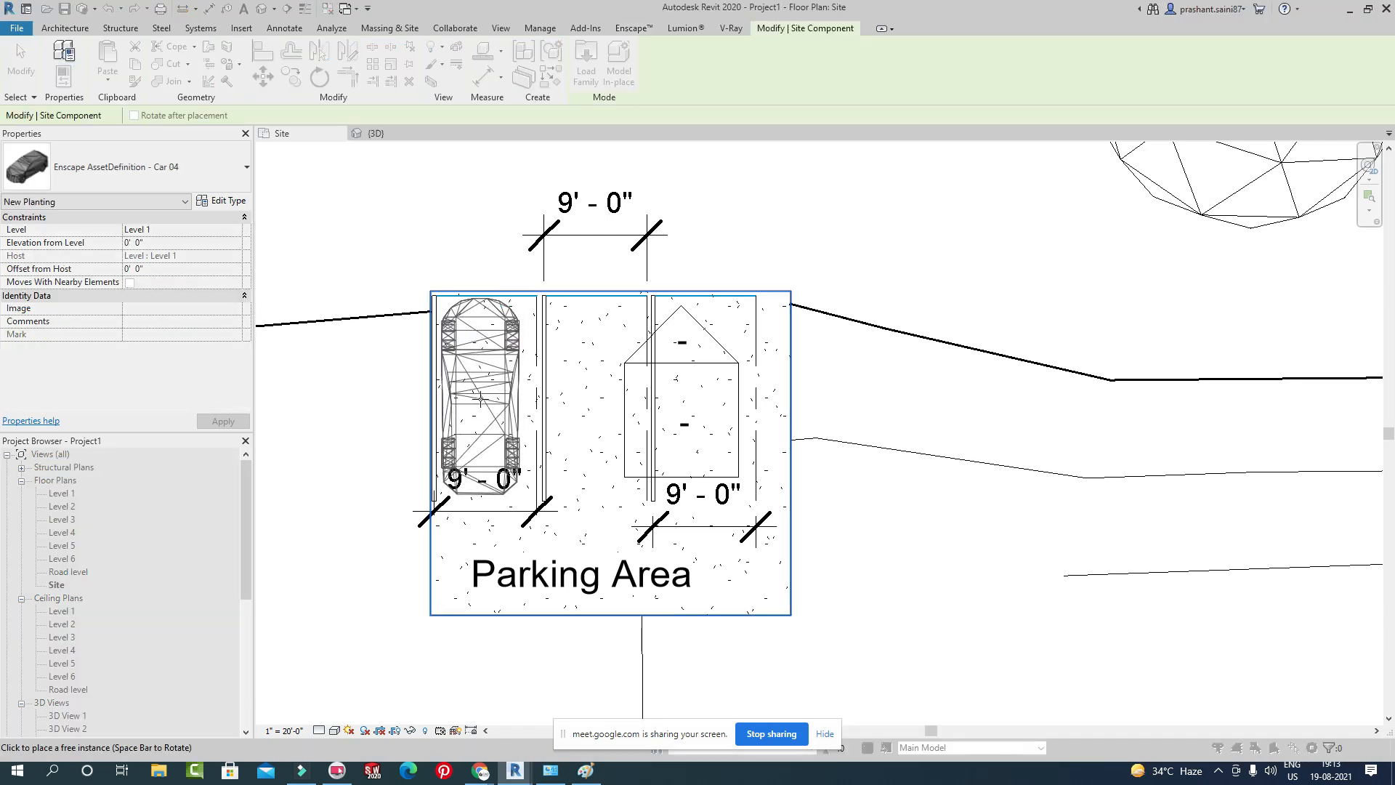
pyautogui.click(487, 400)
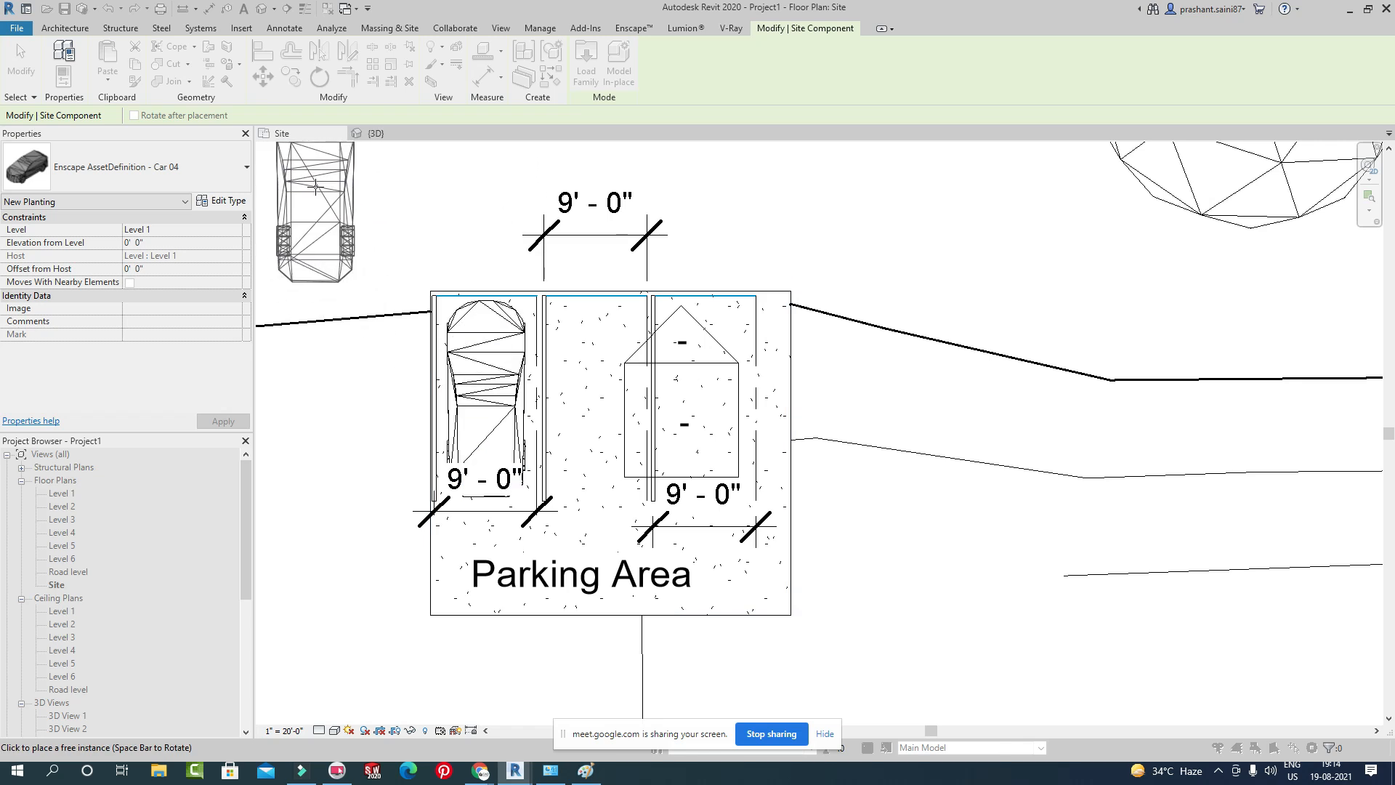
pyautogui.press('Escape')
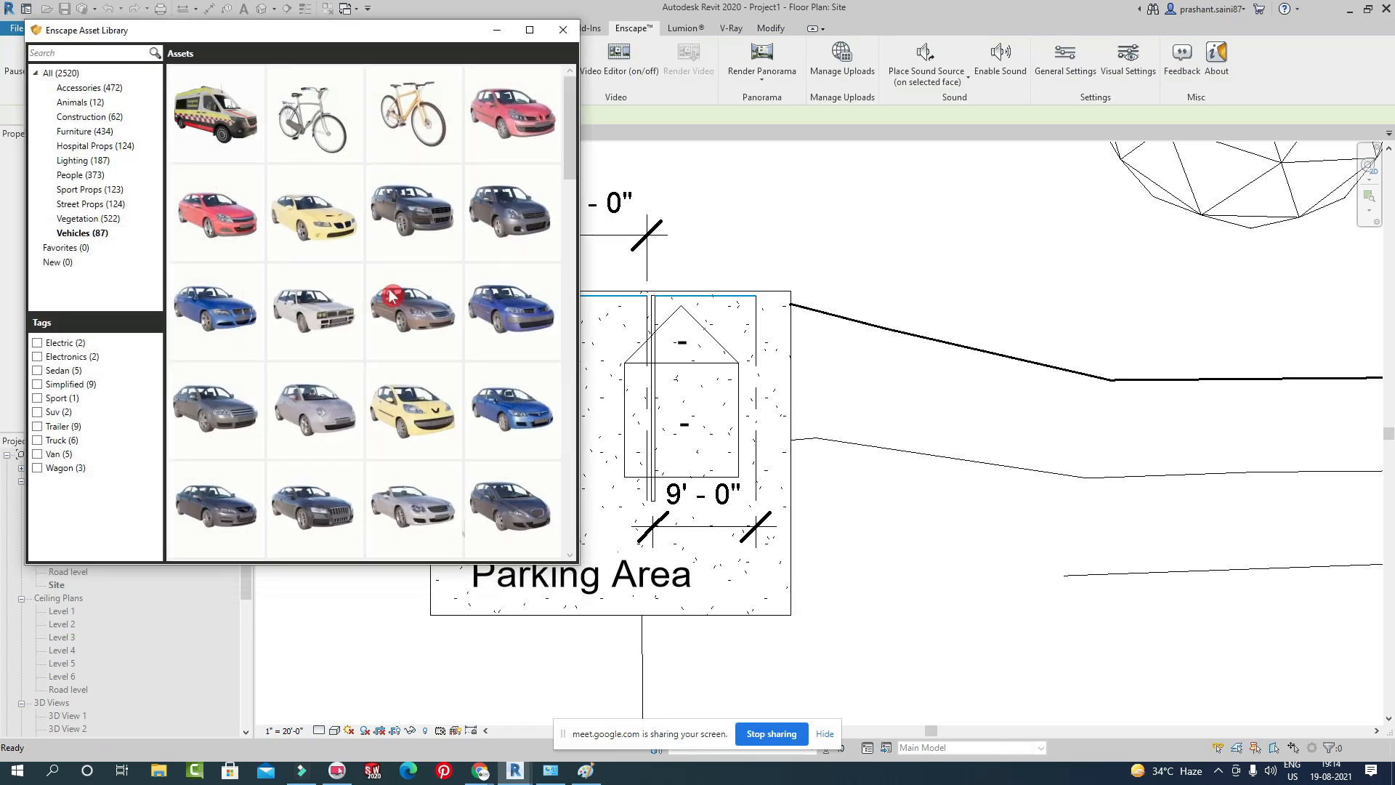
# Place the Car 11 vehicle asset in the middle parking space.
pyautogui.click(416, 393)
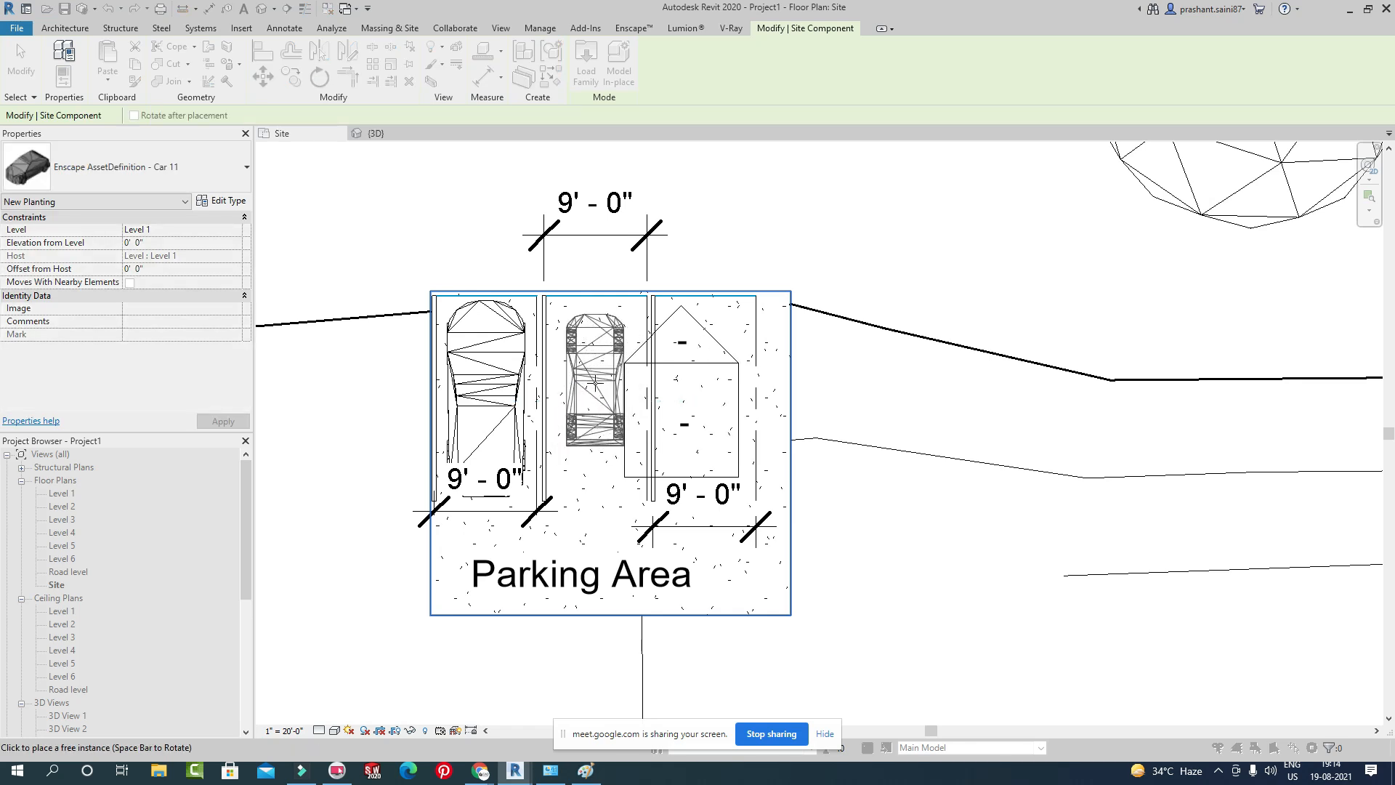
pyautogui.click(594, 381)
pyautogui.press('Escape')
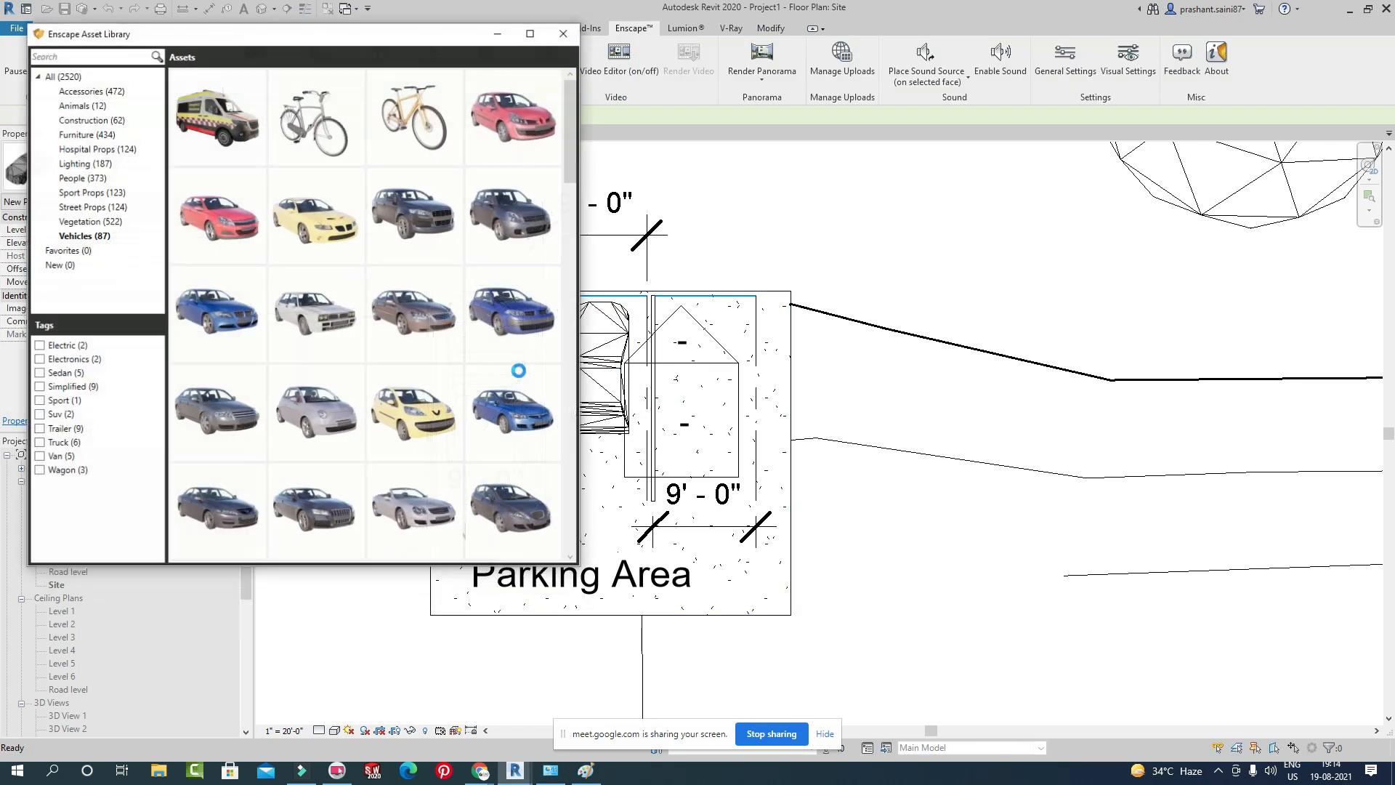
# Place the white van asset from the vehicle library in the rightmost parking space.
pyautogui.scroll(-5, 407, 378)
pyautogui.moveTo(215, 317)
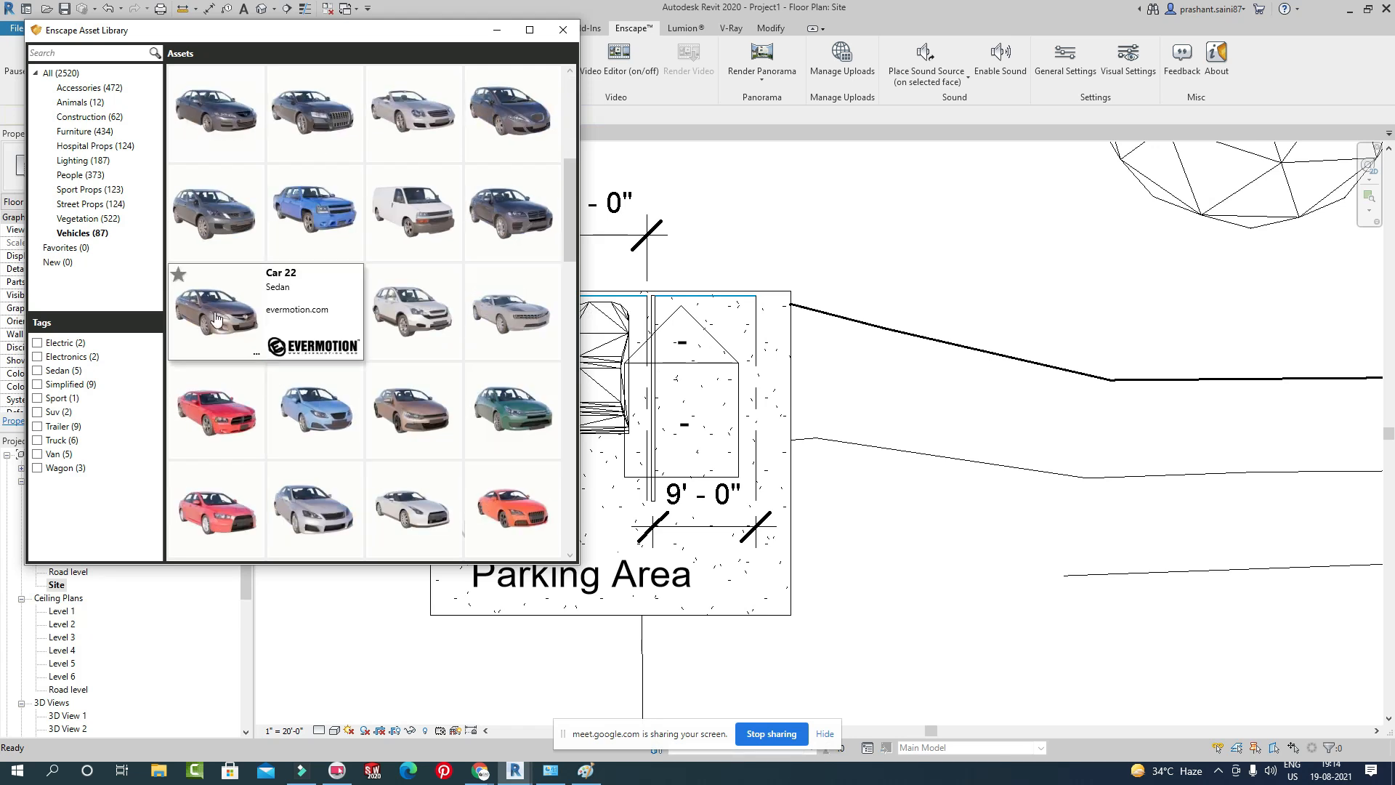
pyautogui.click(421, 207)
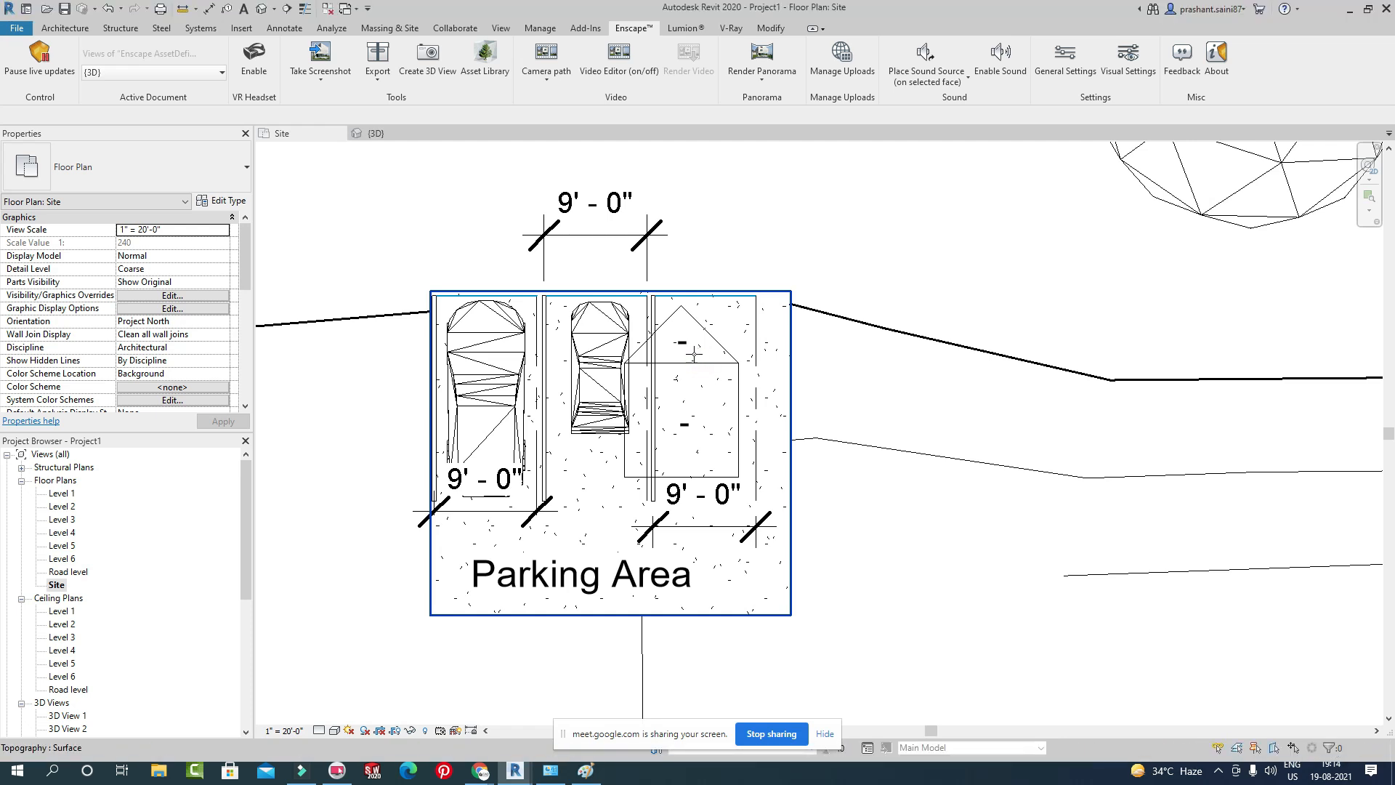
pyautogui.click(707, 399)
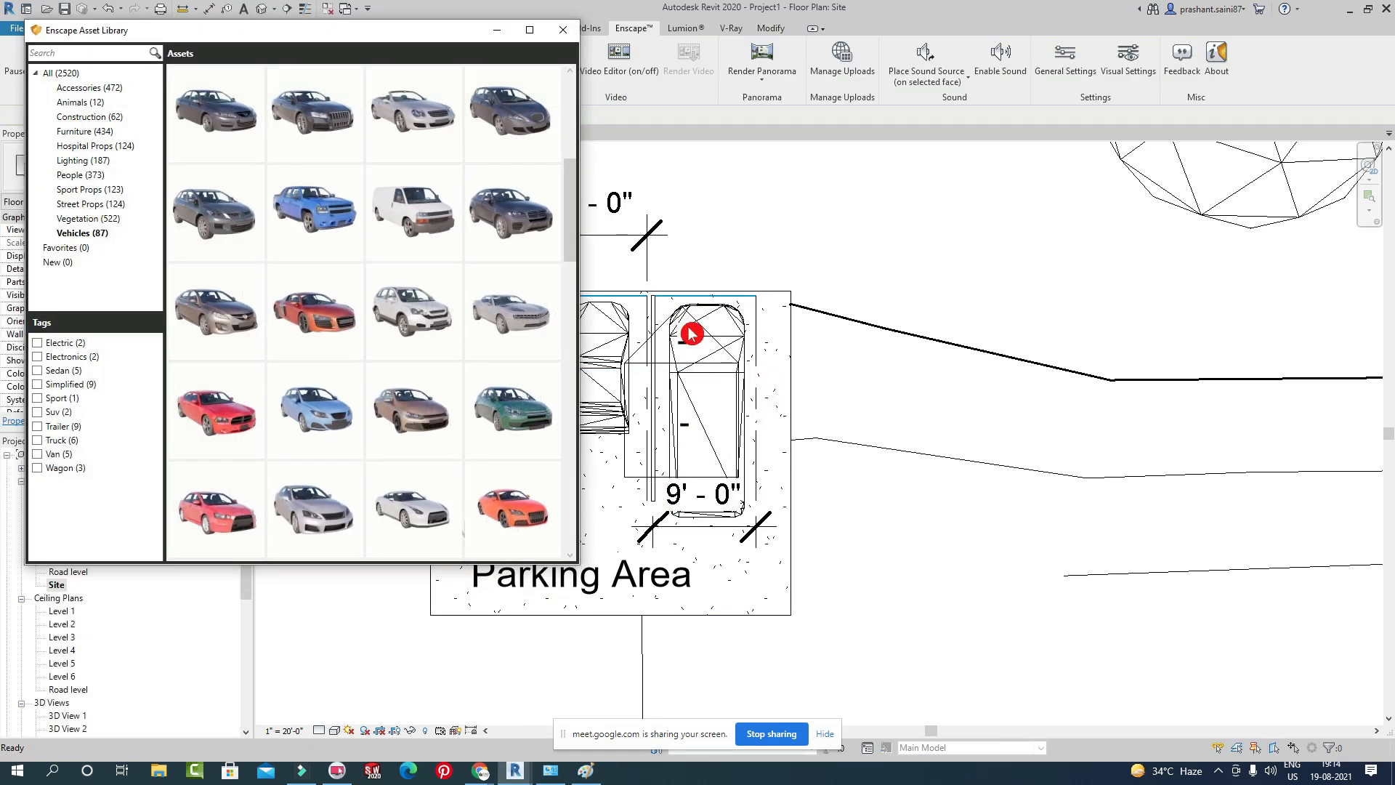
# Open the Enscape render view and inspect the vehicles in the parking area from closer, different angles.
pyautogui.moveTo(399, 525)
pyautogui.moveTo(512, 775)
pyautogui.click(556, 719)
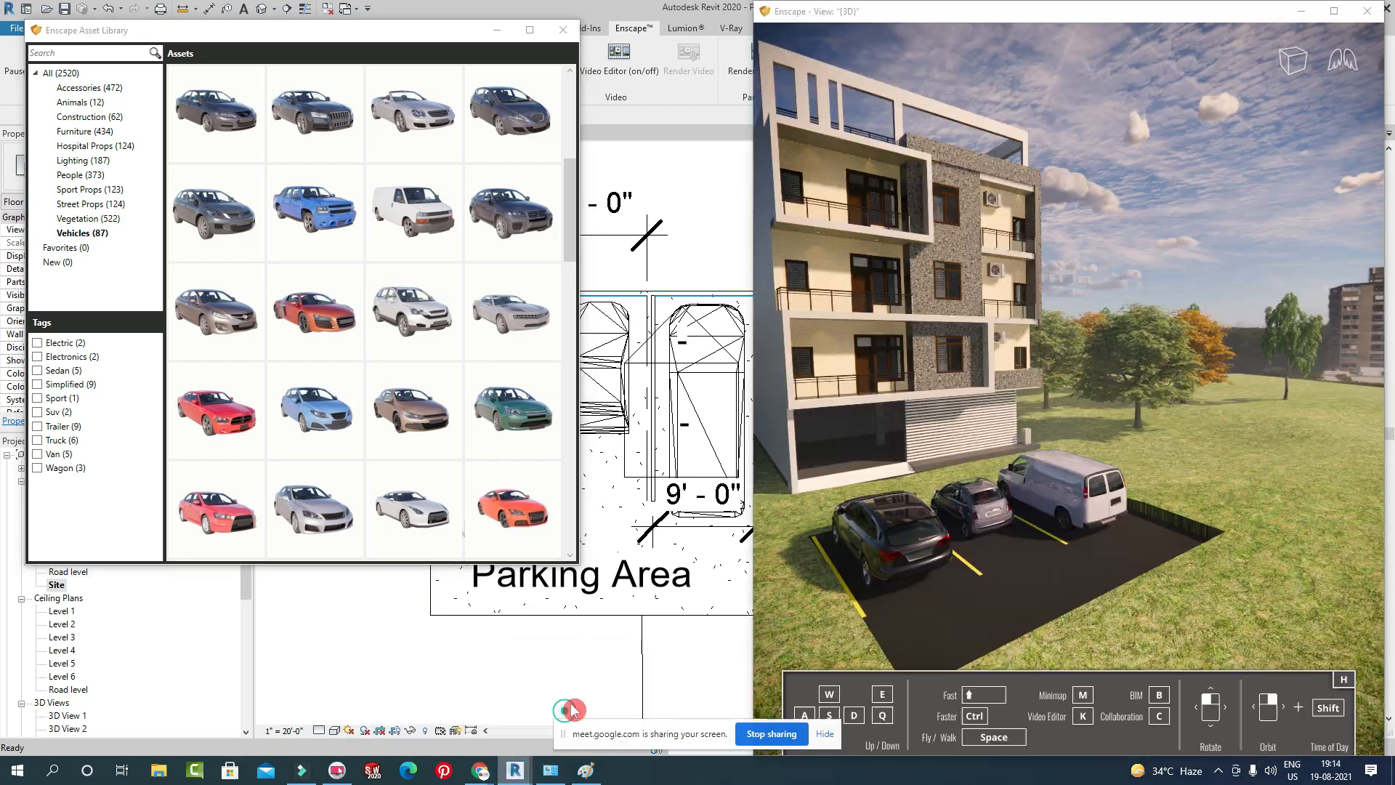
pyautogui.moveTo(1025, 501); pyautogui.dragTo(1076, 458, button='right')
pyautogui.scroll(5, 1030, 489)
pyautogui.moveTo(1018, 364); pyautogui.dragTo(1000, 517, button='right')
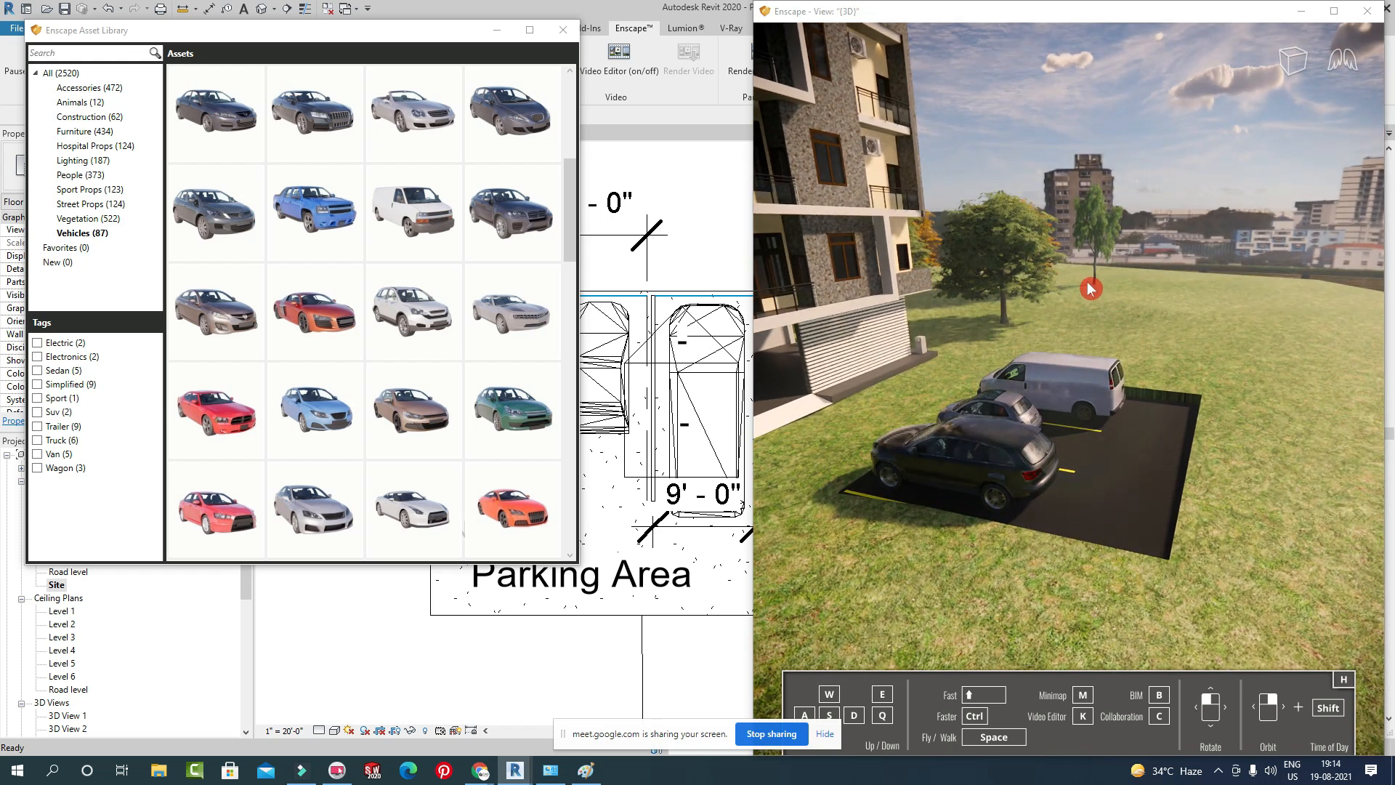
pyautogui.click(405, 503)
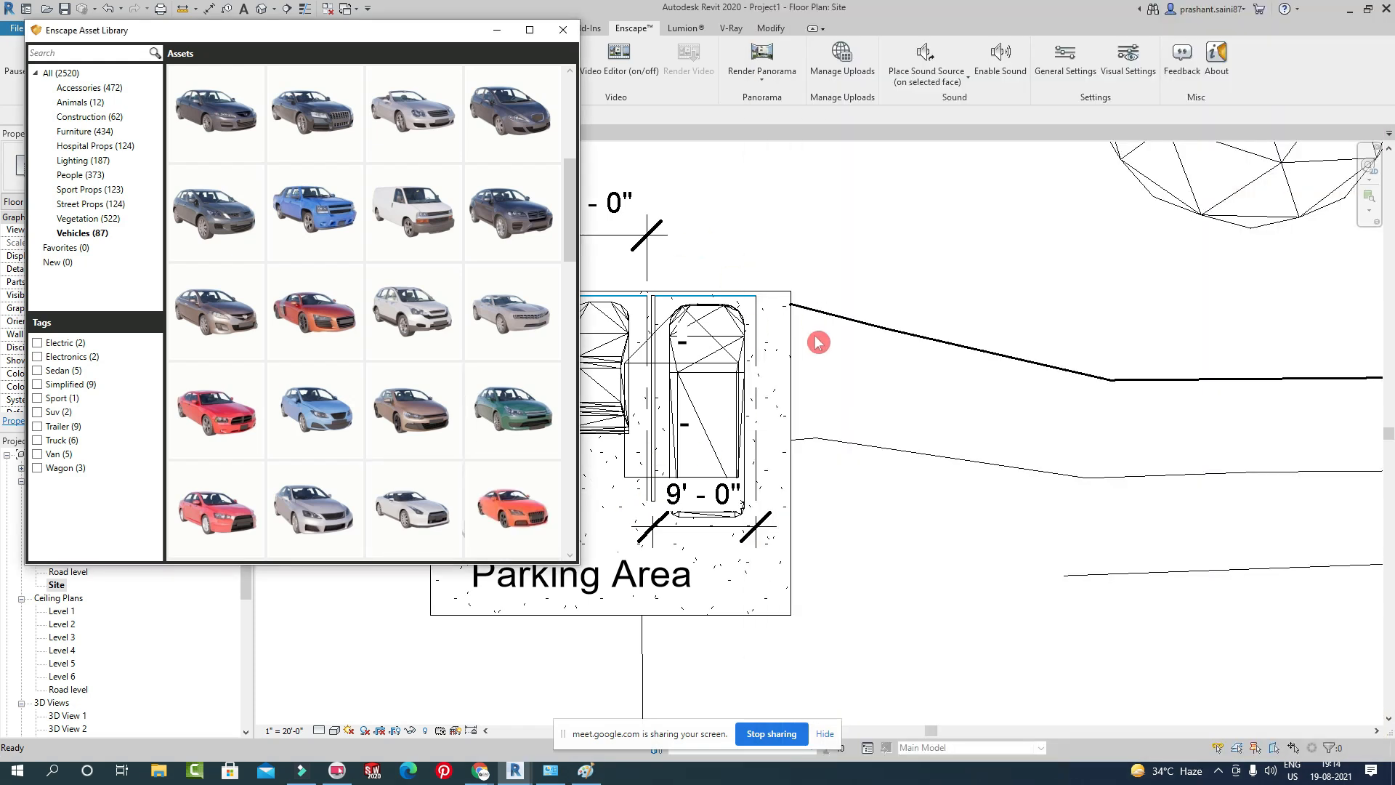
# Close the Enscape Asset Library and bring up the massing and site tools for the site plan.
pyautogui.scroll(-4, 819, 342)
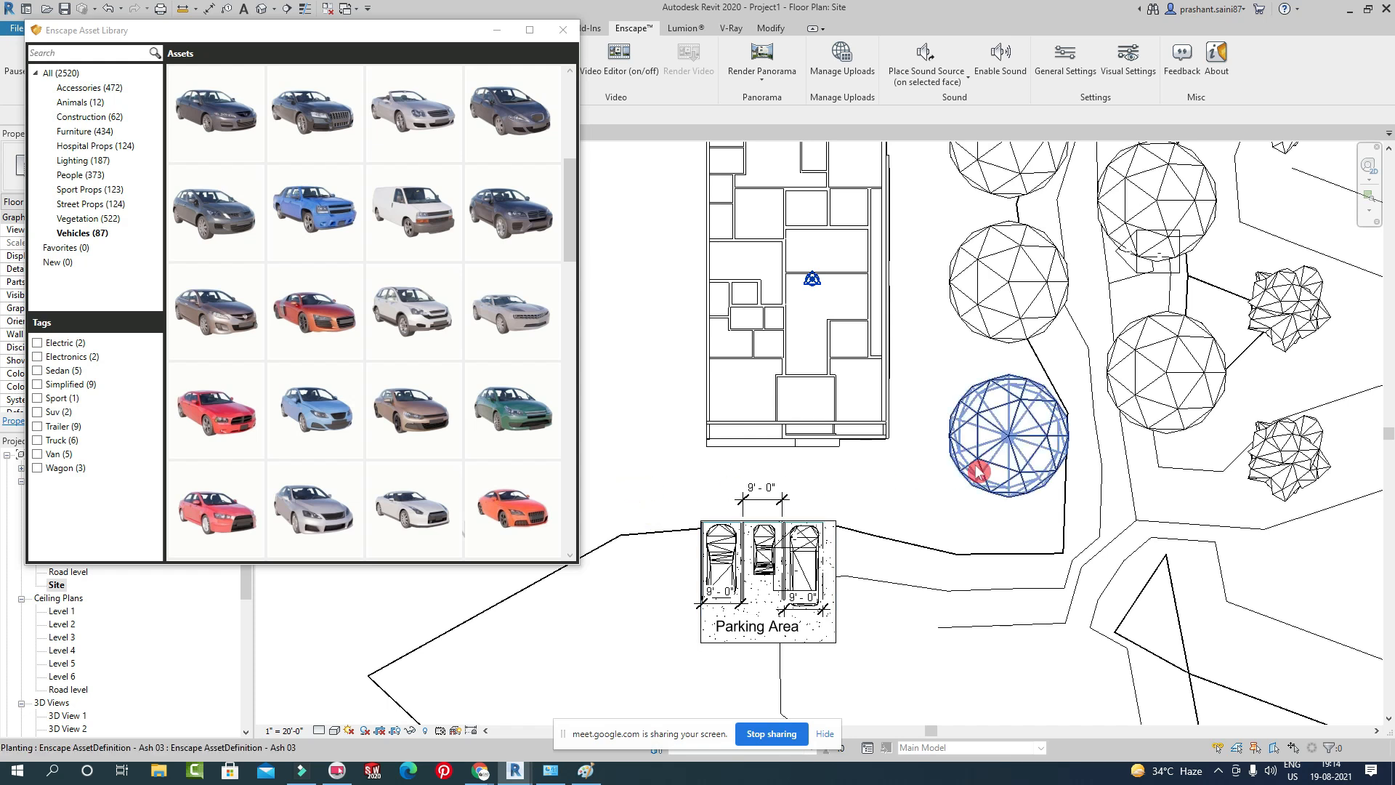
pyautogui.scroll(-3, 965, 187)
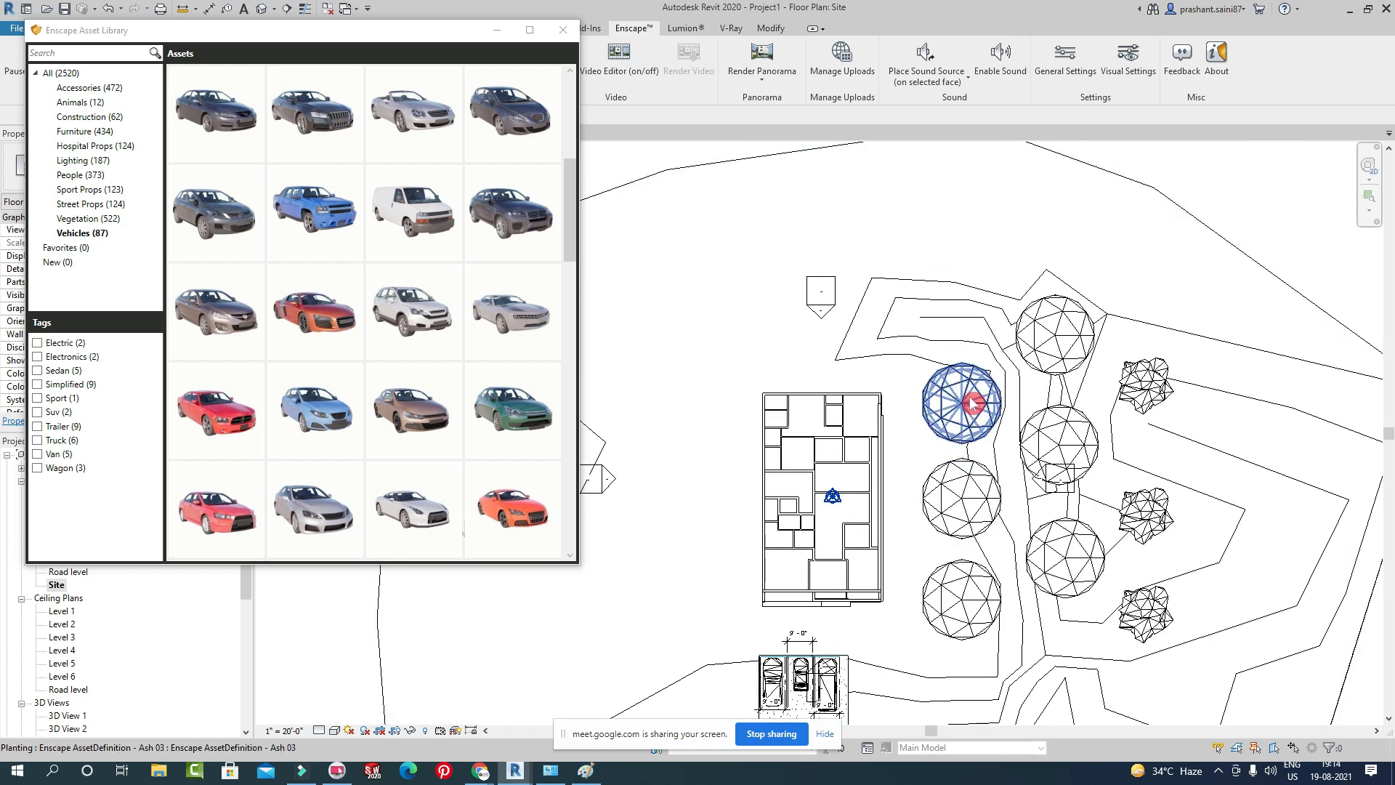
pyautogui.moveTo(971, 399); pyautogui.dragTo(997, 298, button='middle')
pyautogui.scroll(1, 961, 420)
pyautogui.moveTo(961, 428); pyautogui.dragTo(970, 444, button='middle')
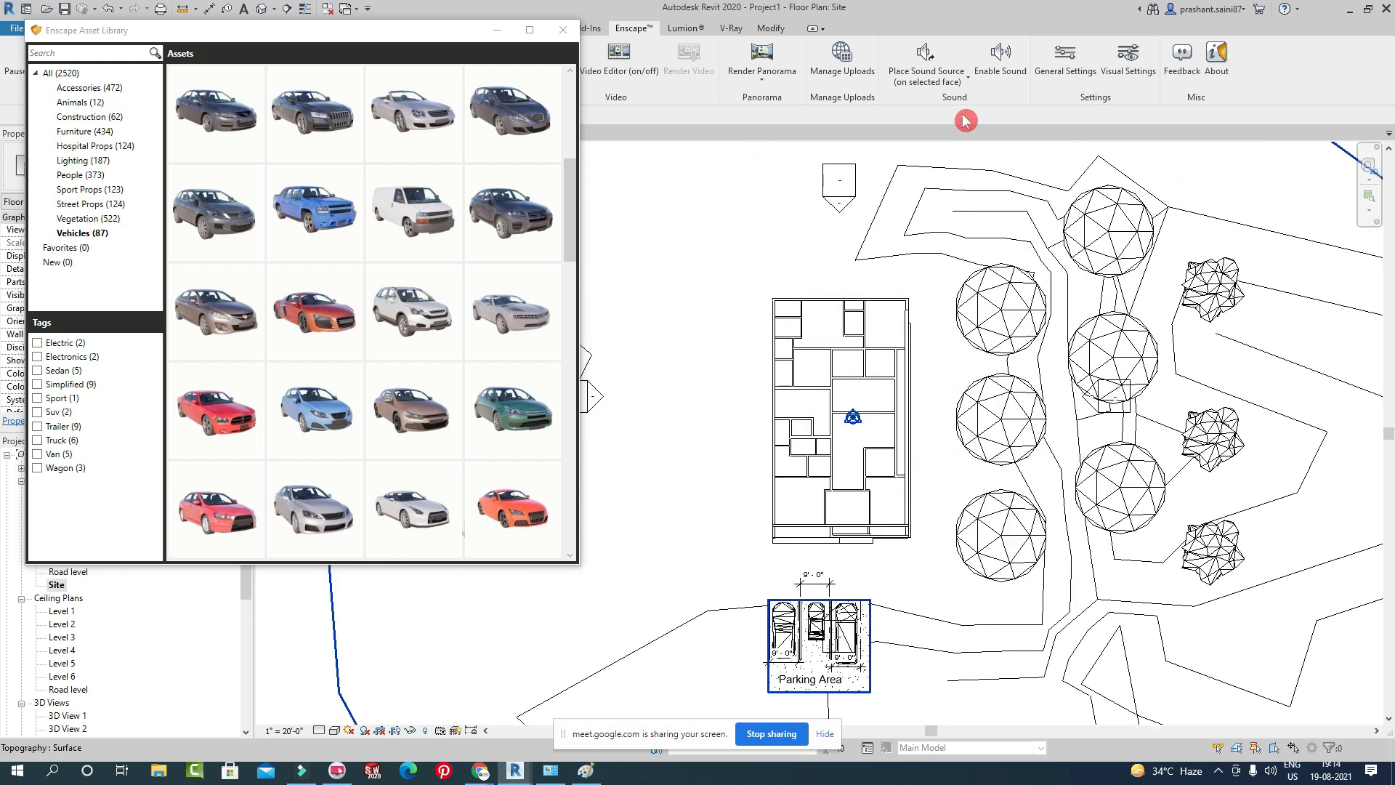
pyautogui.scroll(3, 984, 559)
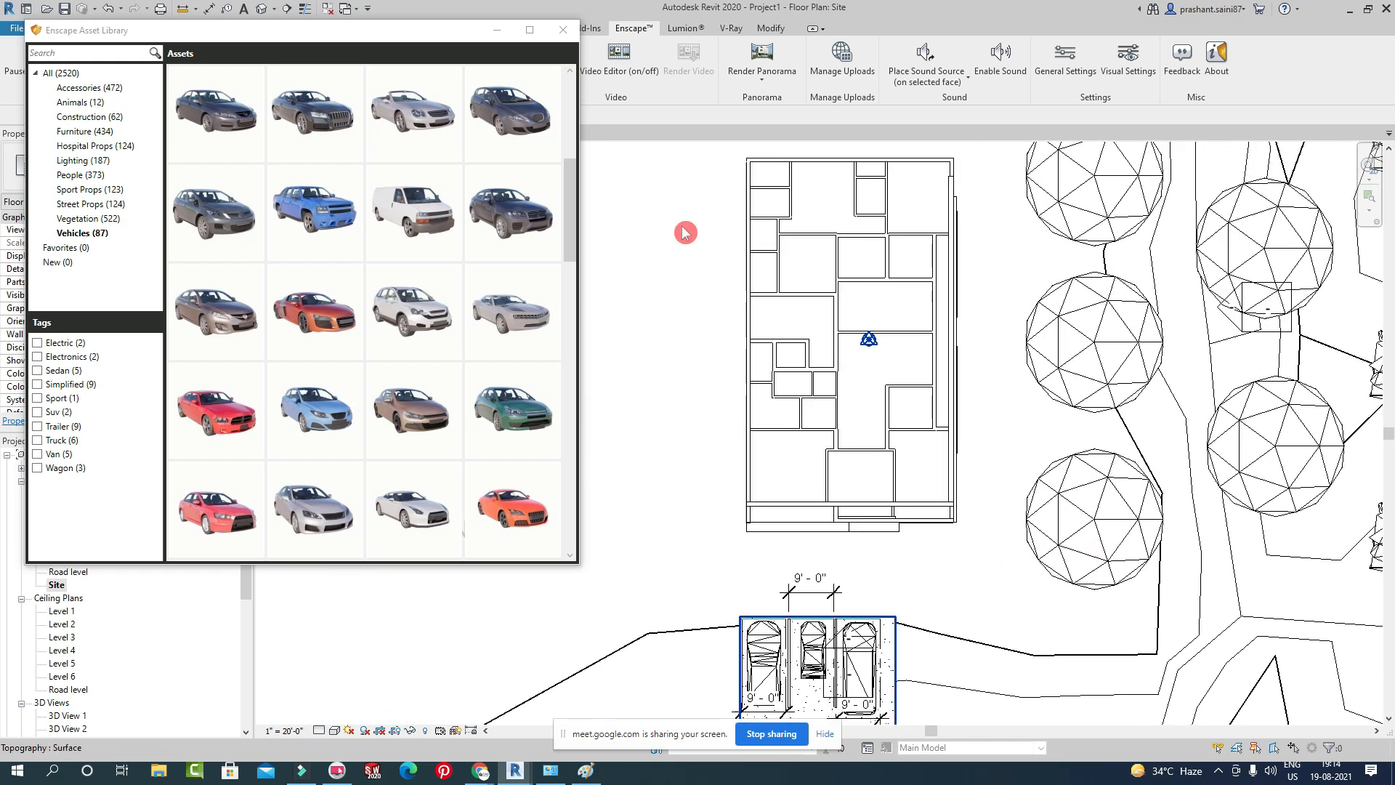
pyautogui.click(562, 30)
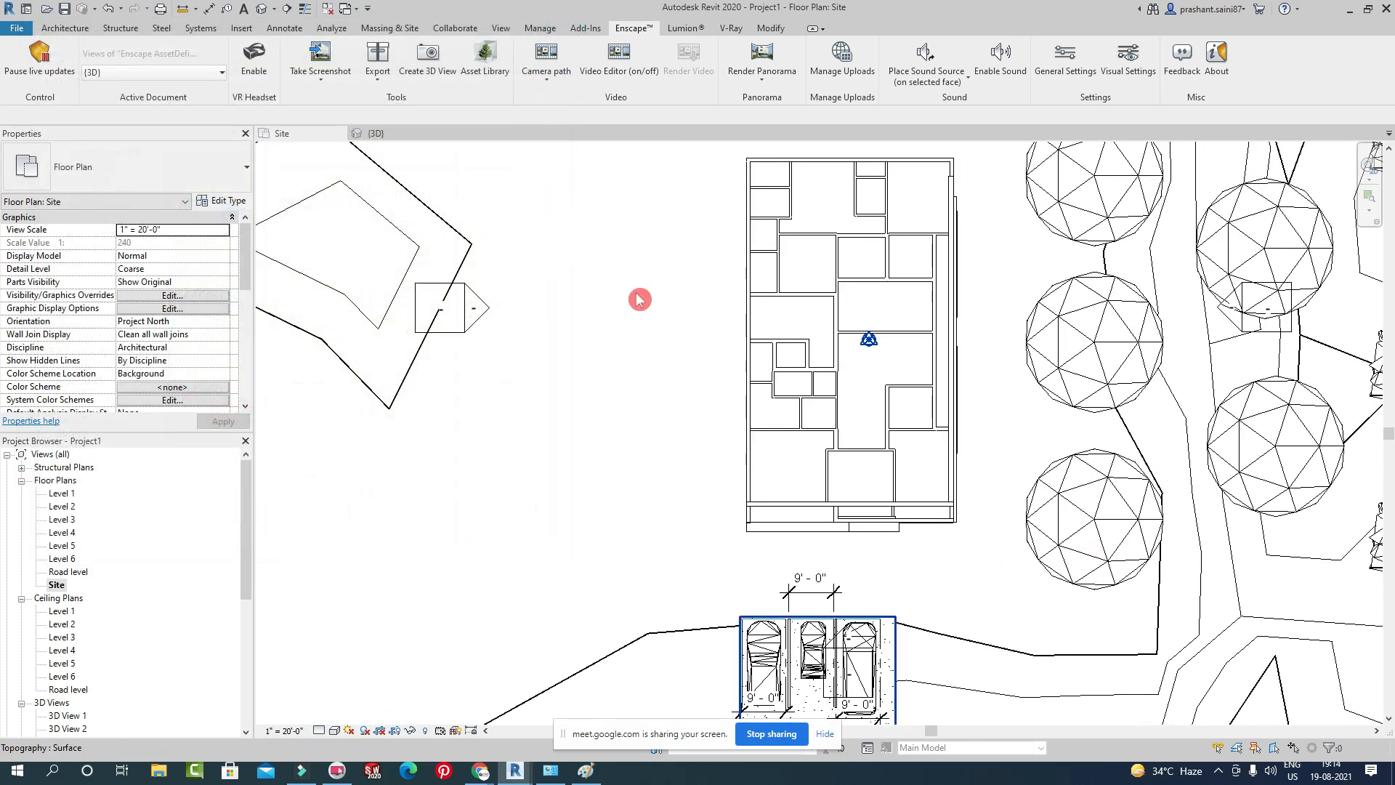
pyautogui.moveTo(957, 602); pyautogui.dragTo(870, 569, button='middle')
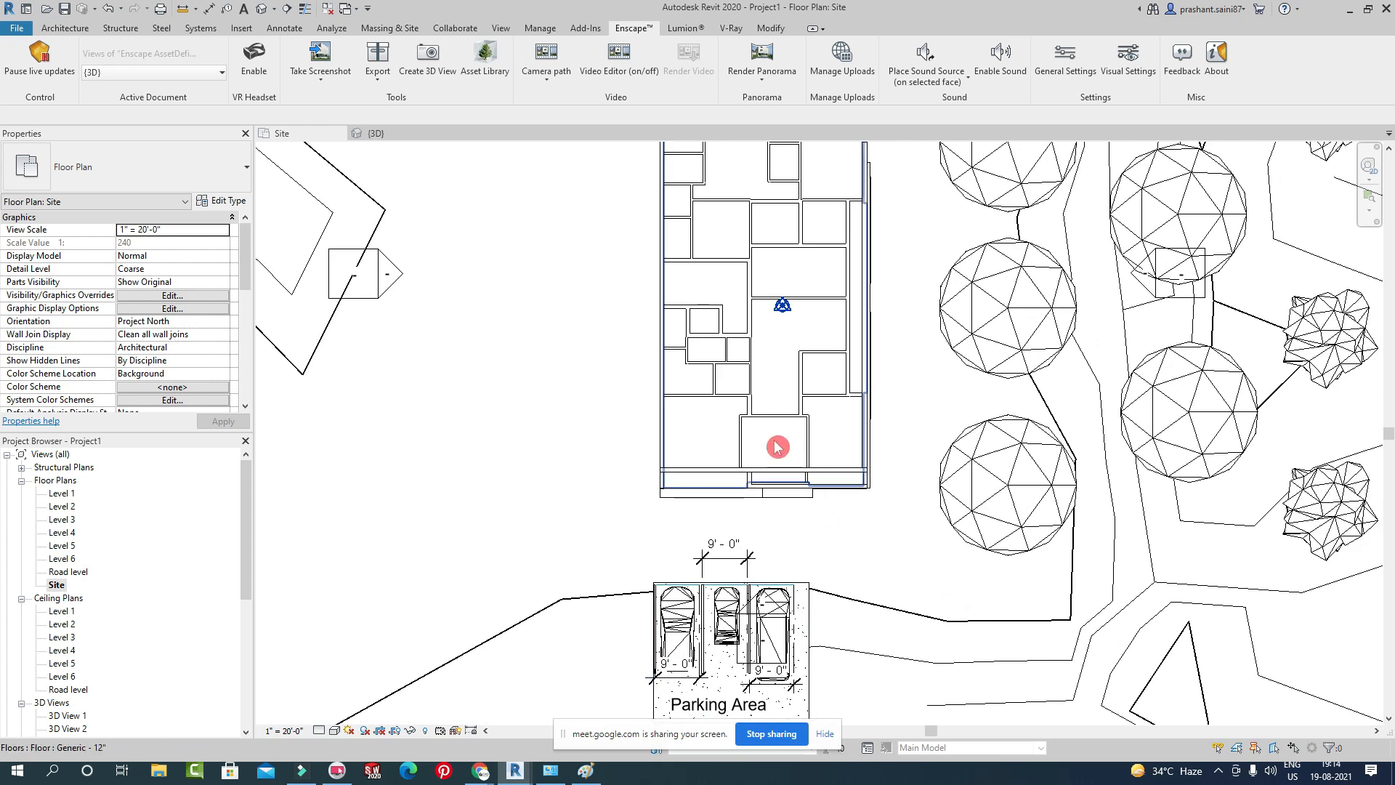
pyautogui.click(411, 29)
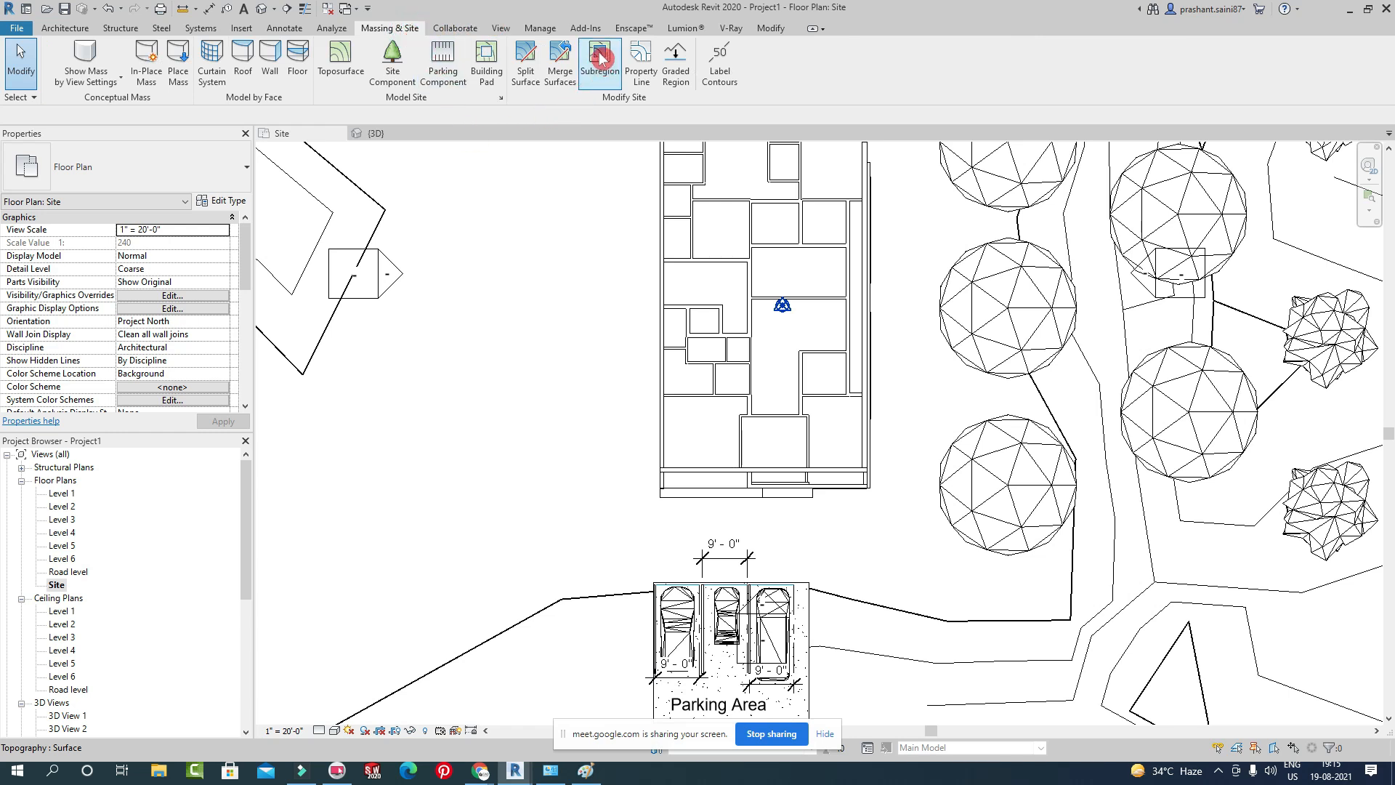
pyautogui.click(591, 88)
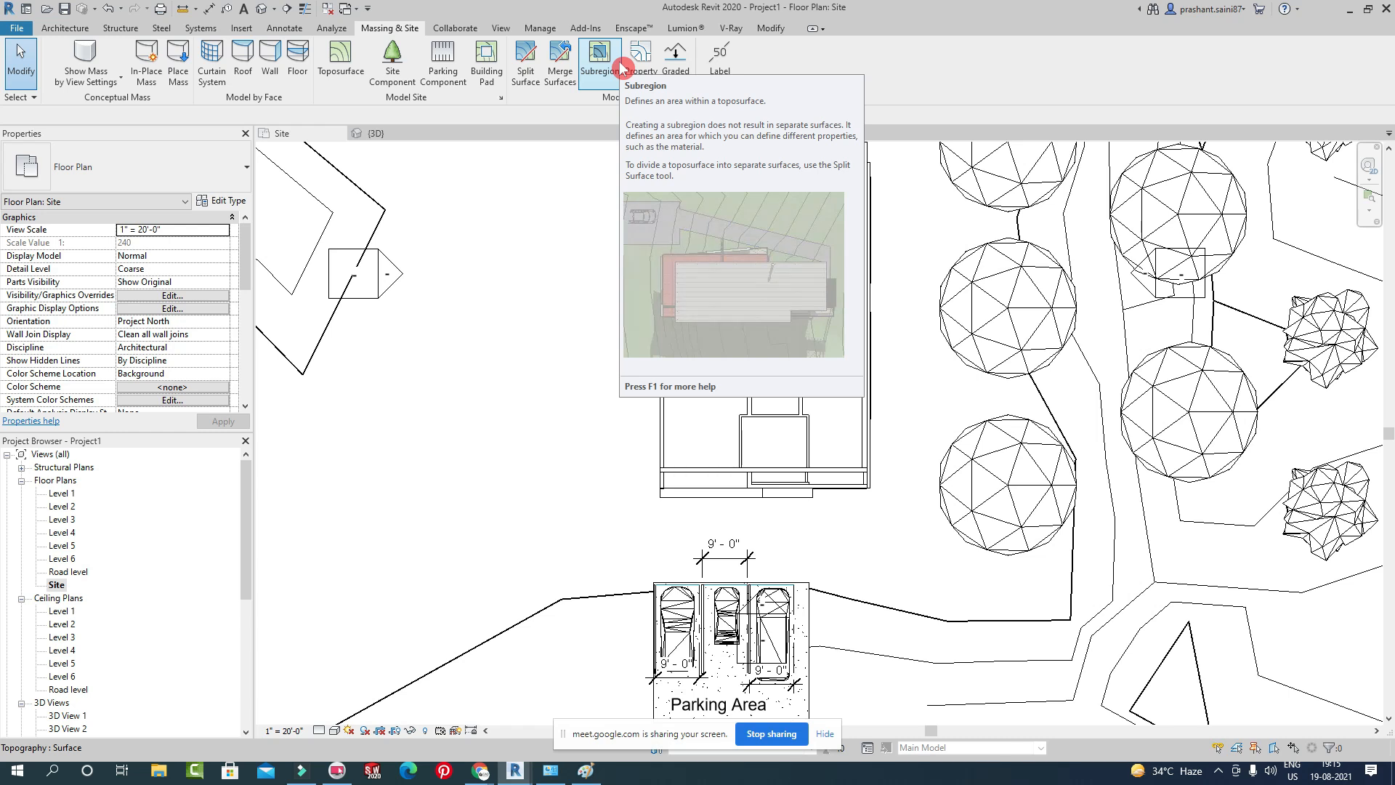
pyautogui.click(600, 63)
pyautogui.scroll(-5, 749, 348)
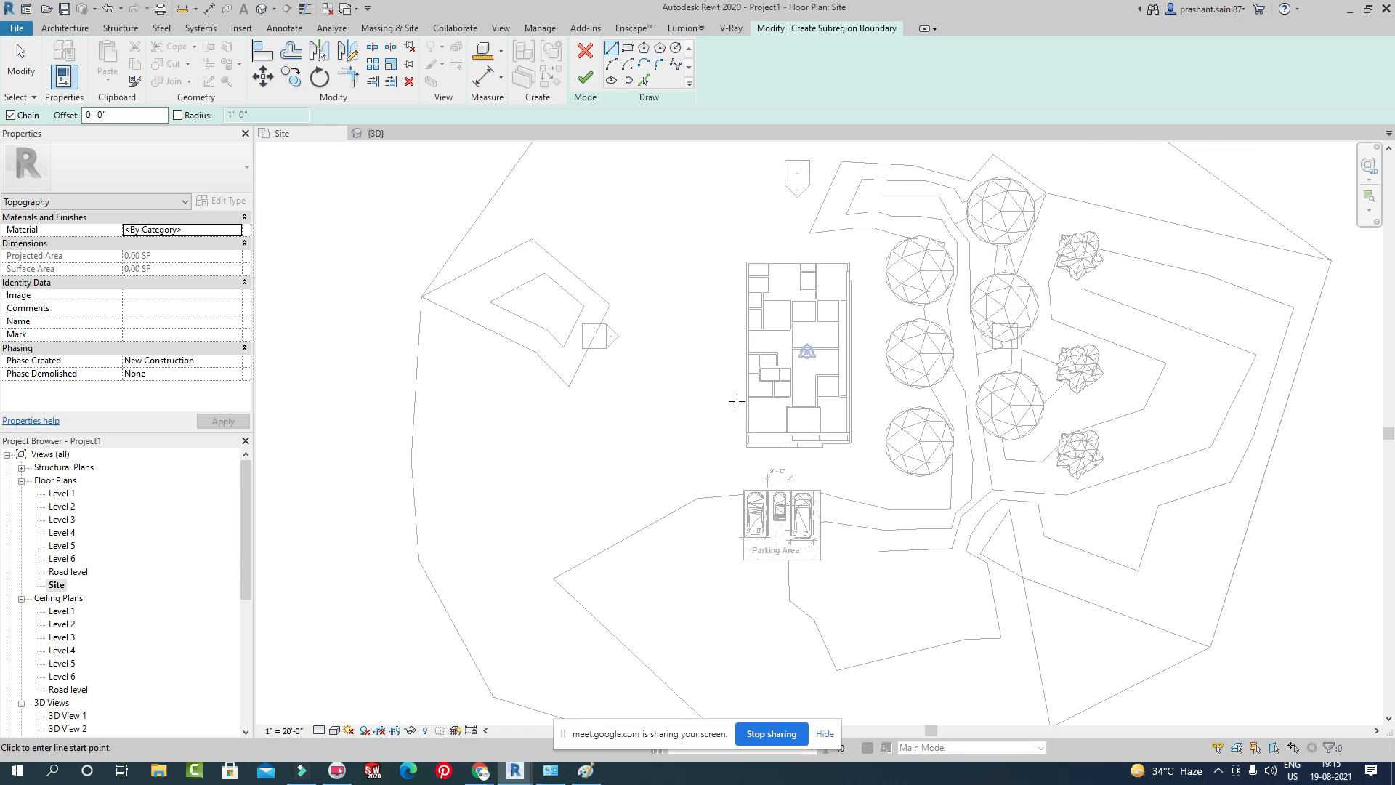
pyautogui.click(585, 49)
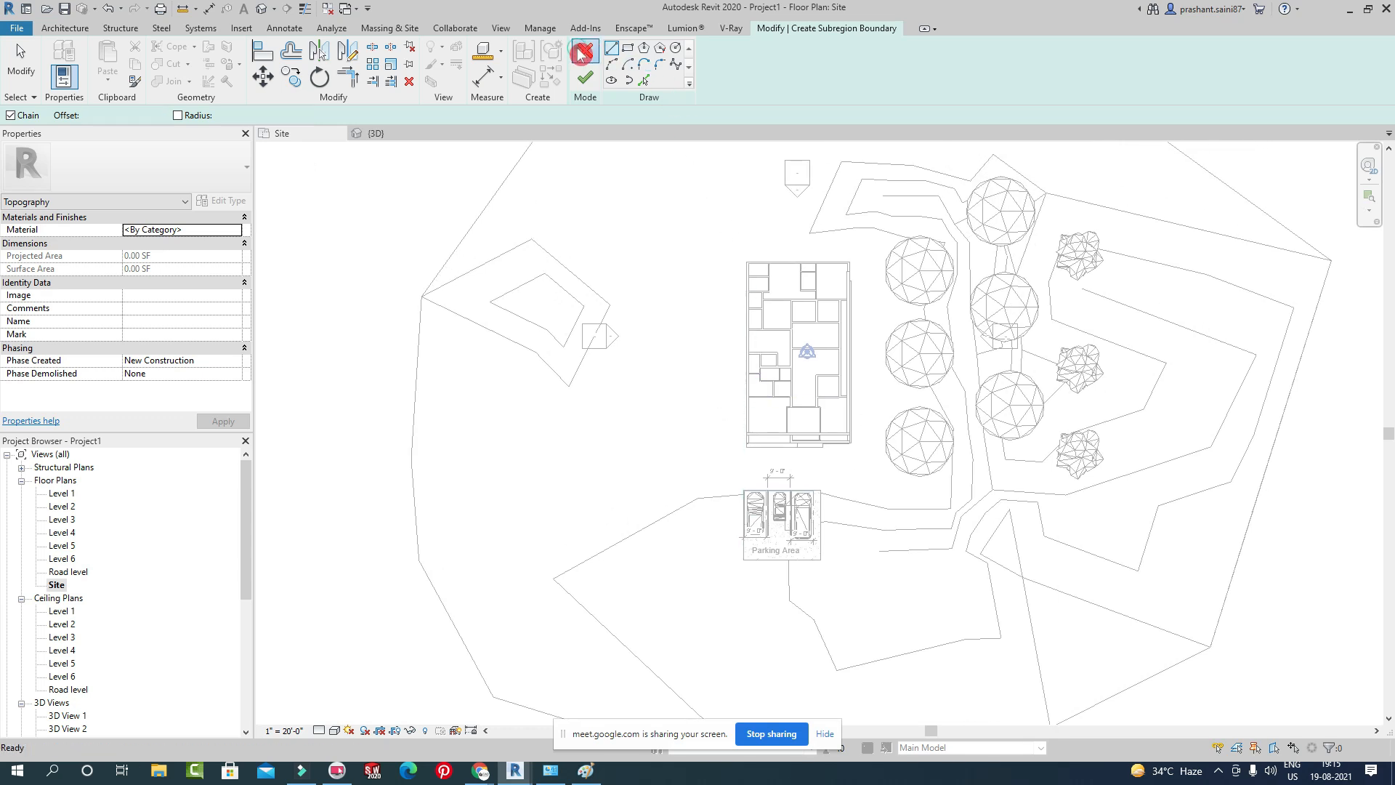
pyautogui.click(558, 231)
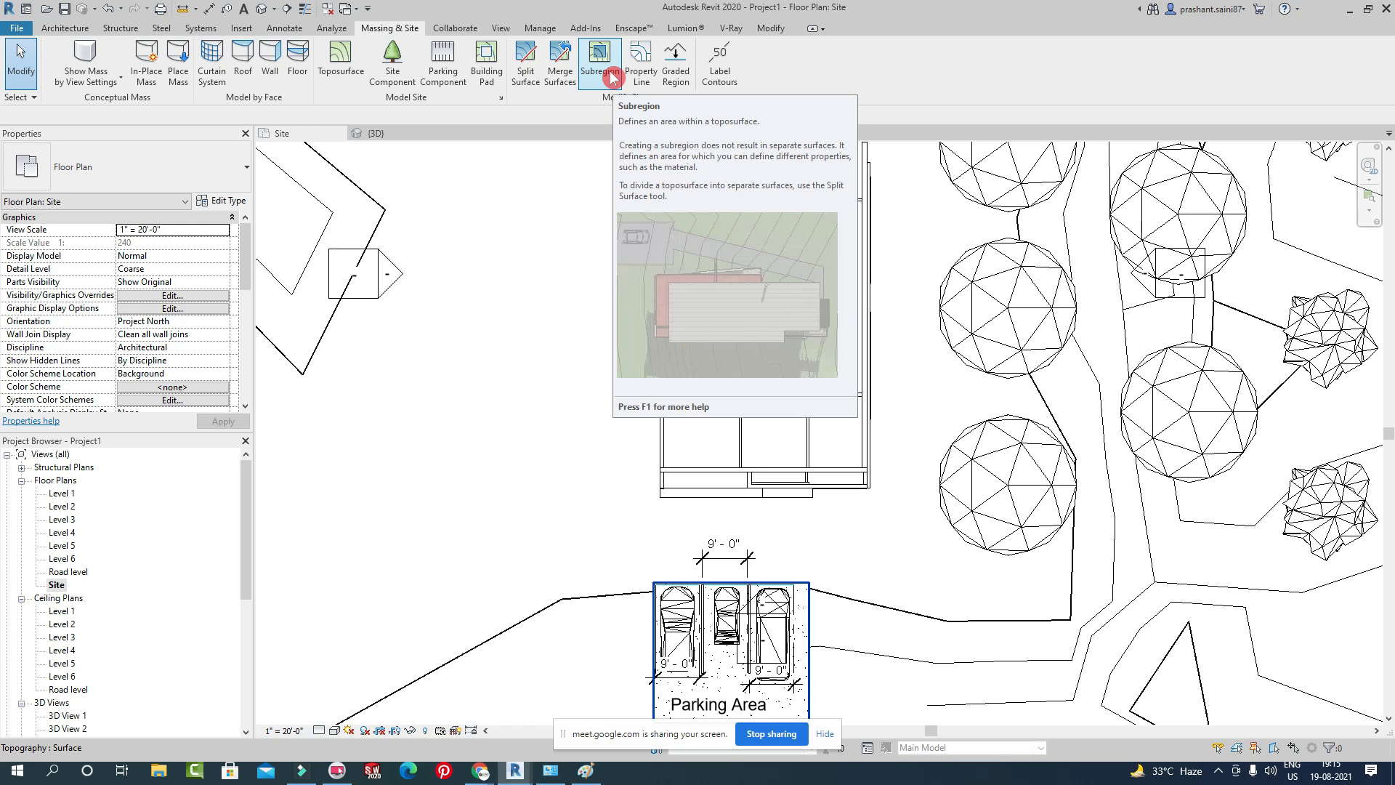
# Start a subregion and sketch a long horizontal rectangle across the terrain between the building and the parking area.
pyautogui.click(613, 77)
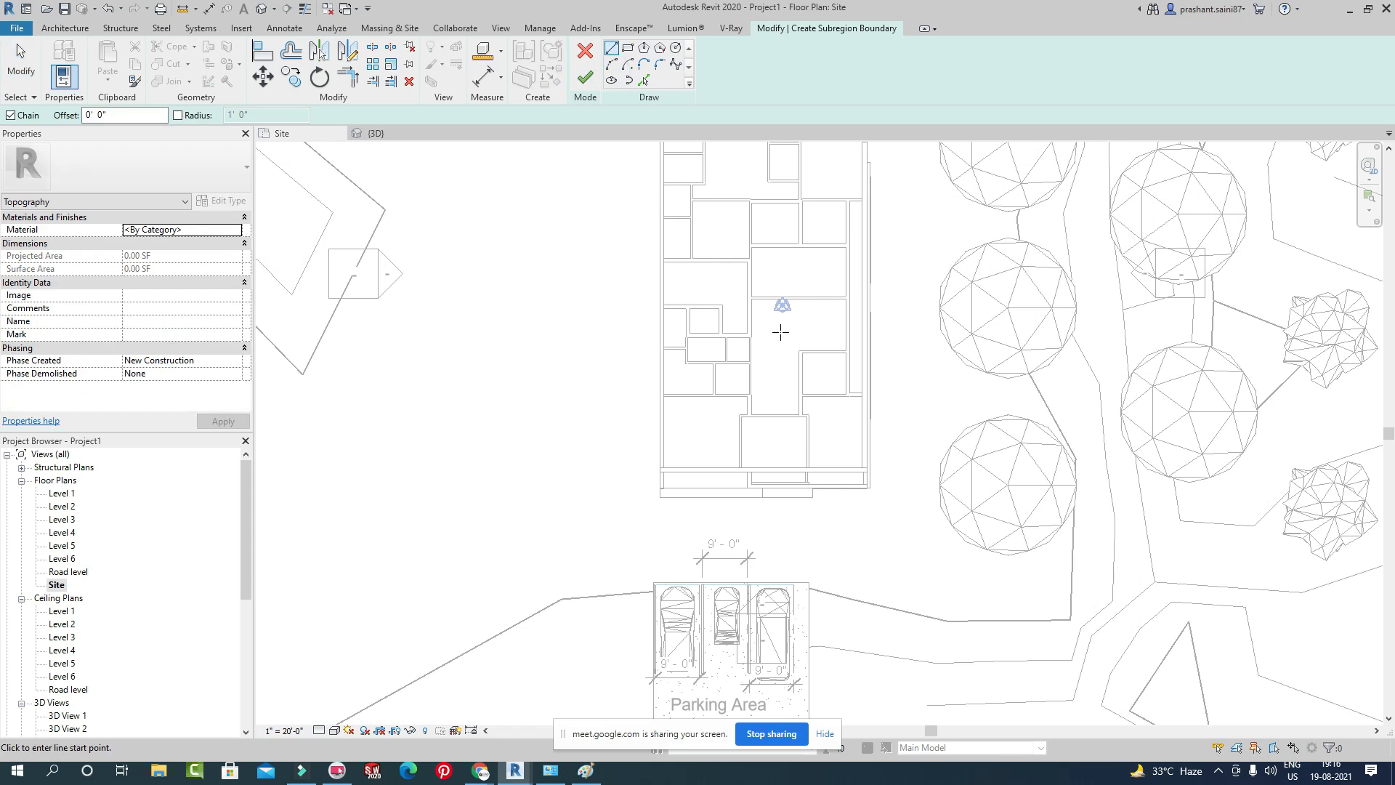
pyautogui.click(629, 52)
pyautogui.scroll(-2, 788, 259)
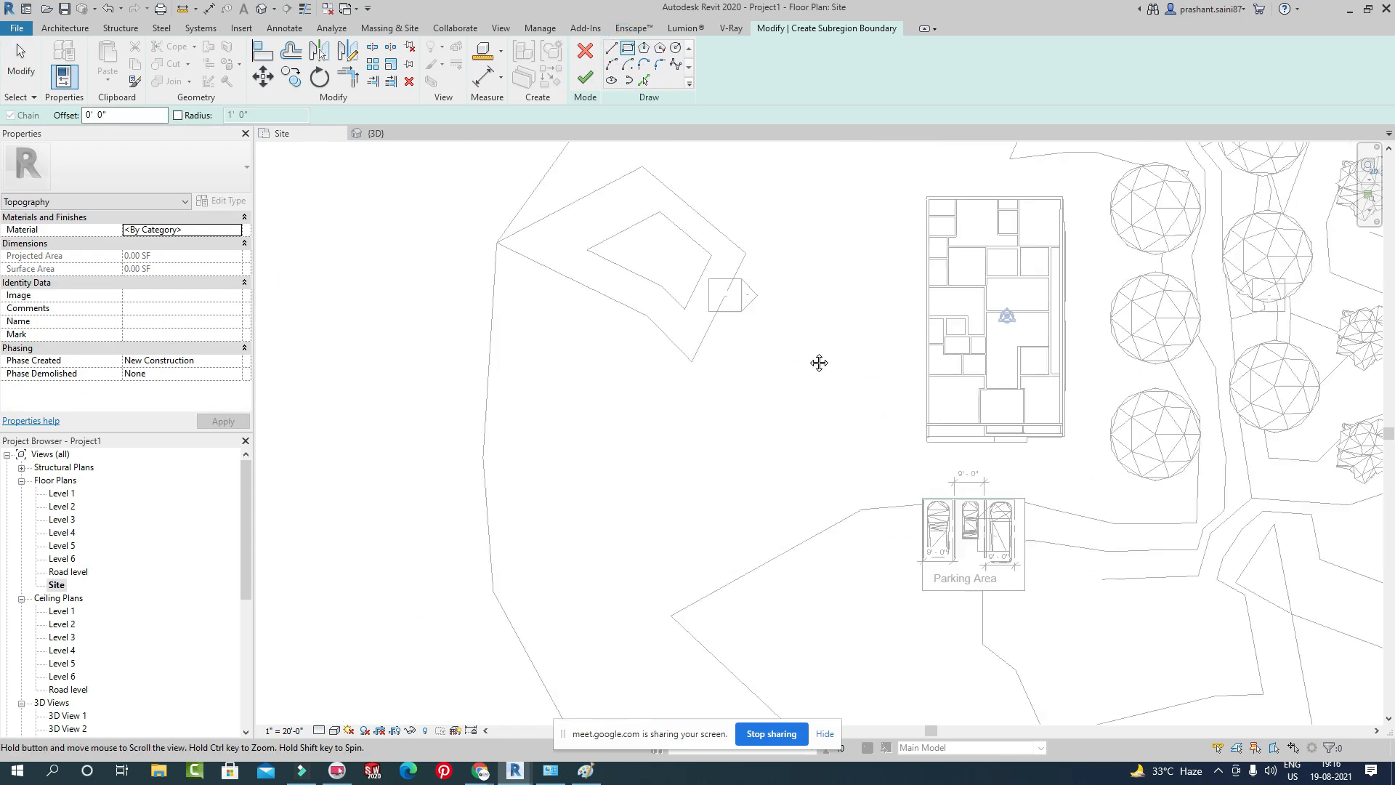
pyautogui.click(500, 418)
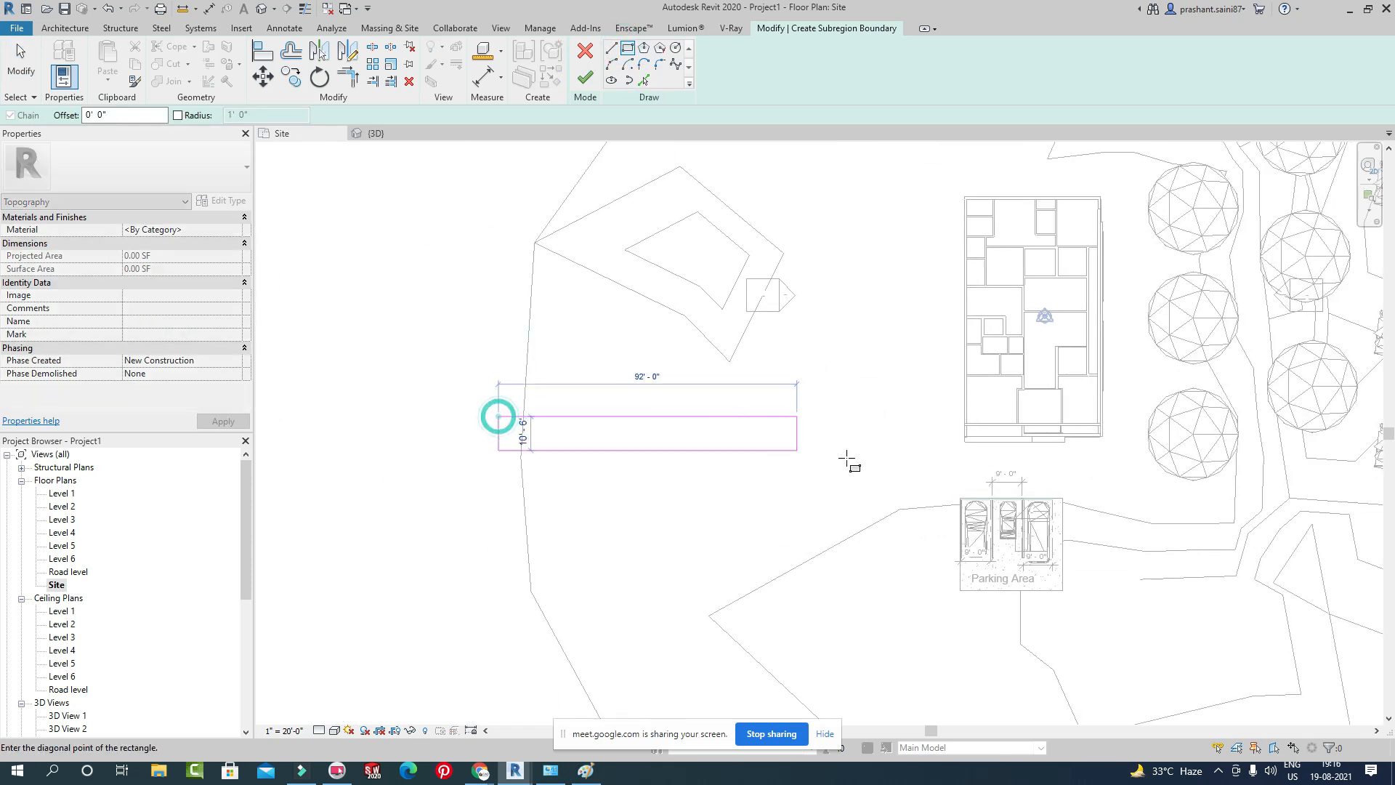
pyautogui.click(1189, 483)
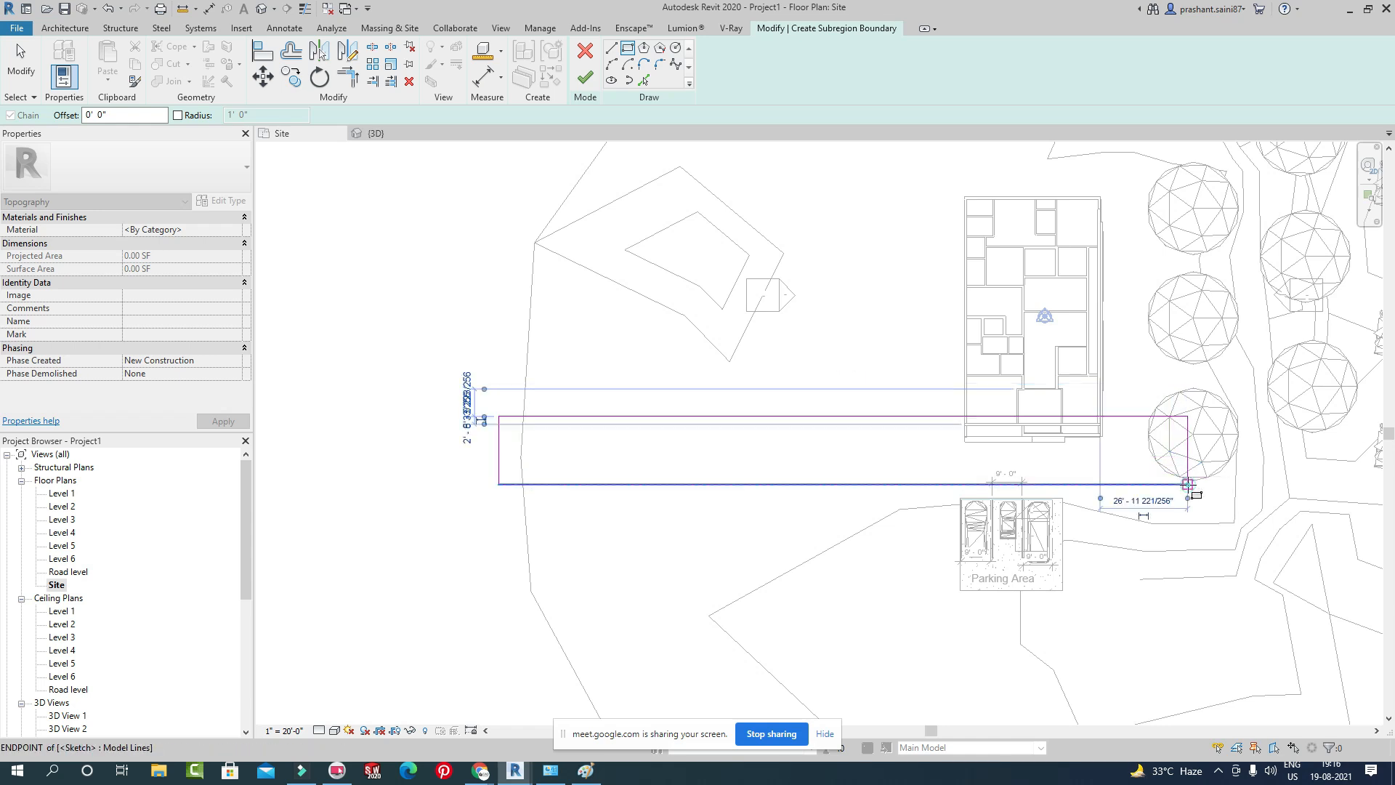
# Align the rectangle's long edges with the parking area's near edge and the building's front, and finish the subregion.
pyautogui.scroll(2, 963, 427)
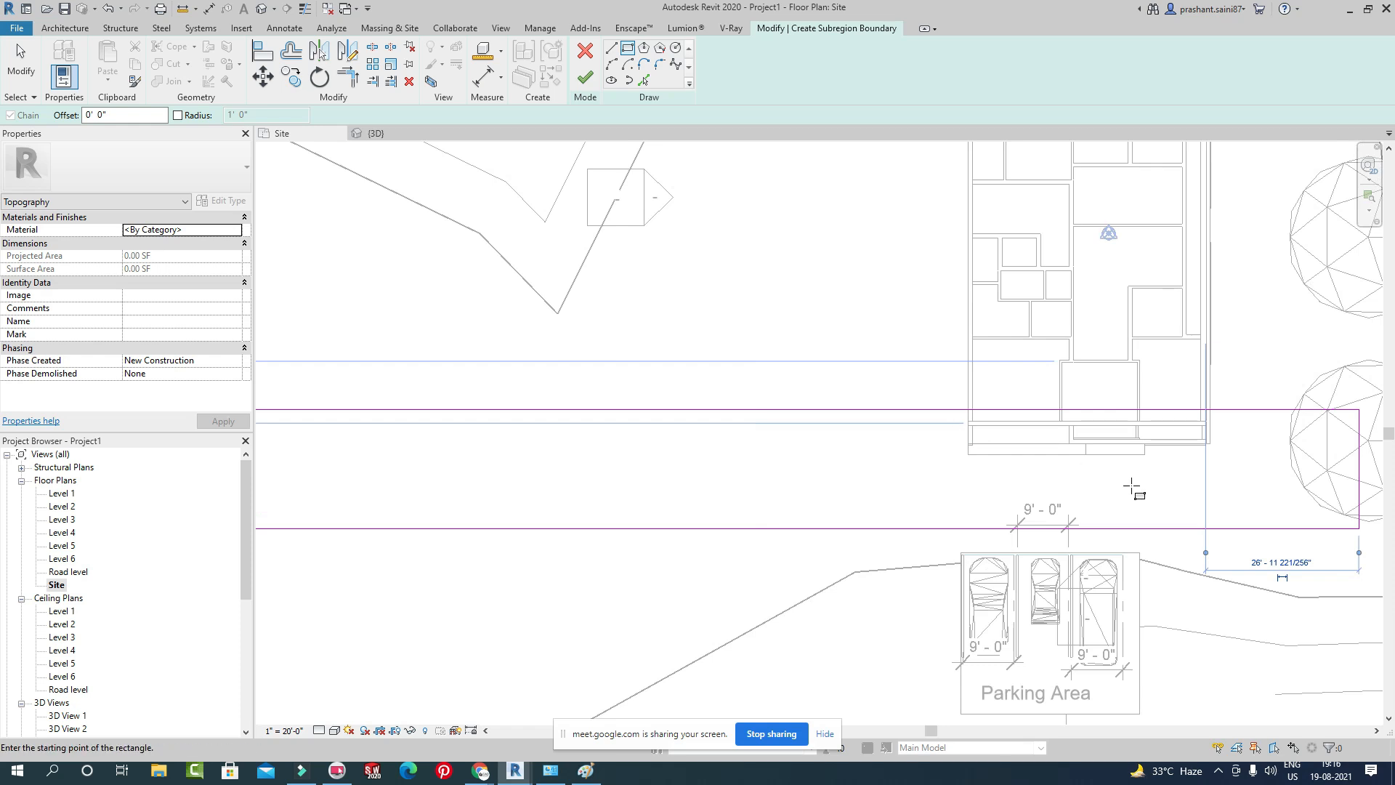
pyautogui.click(267, 52)
pyautogui.click(1132, 554)
pyautogui.click(1132, 529)
pyautogui.click(987, 461)
pyautogui.click(923, 412)
pyautogui.scroll(-3, 944, 480)
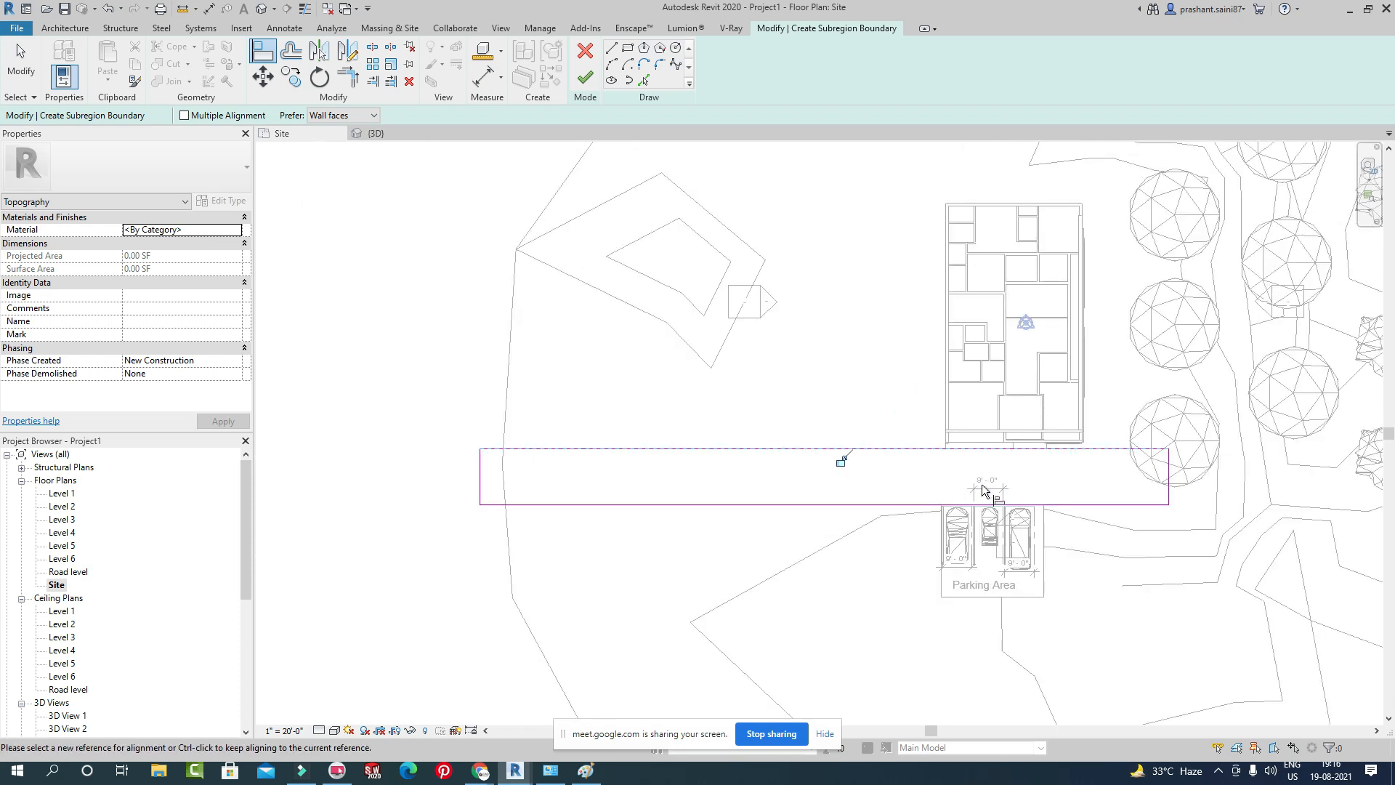
pyautogui.moveTo(983, 492); pyautogui.dragTo(861, 494, button='middle')
pyautogui.scroll(-1, 821, 501)
pyautogui.click(575, 92)
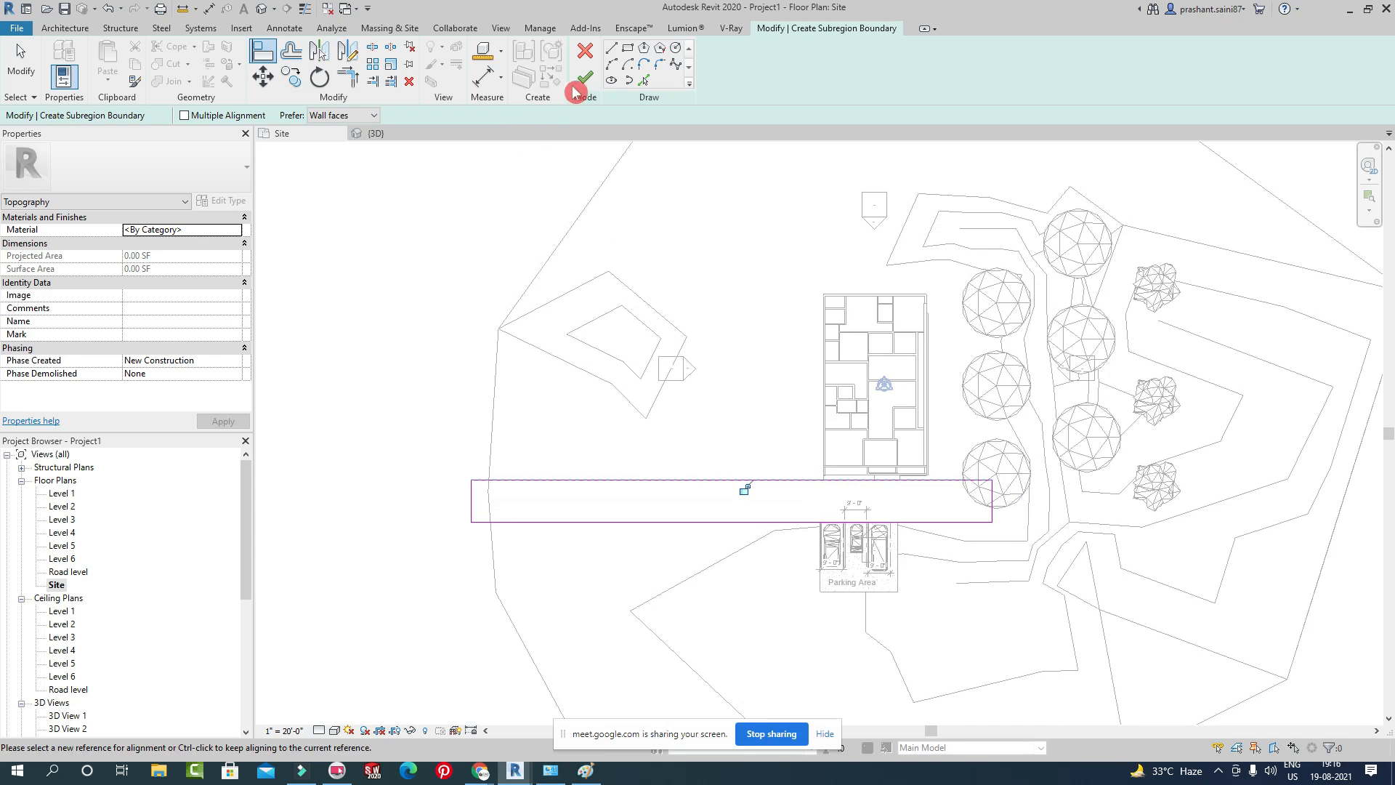
pyautogui.moveTo(907, 369); pyautogui.dragTo(750, 380, button='middle')
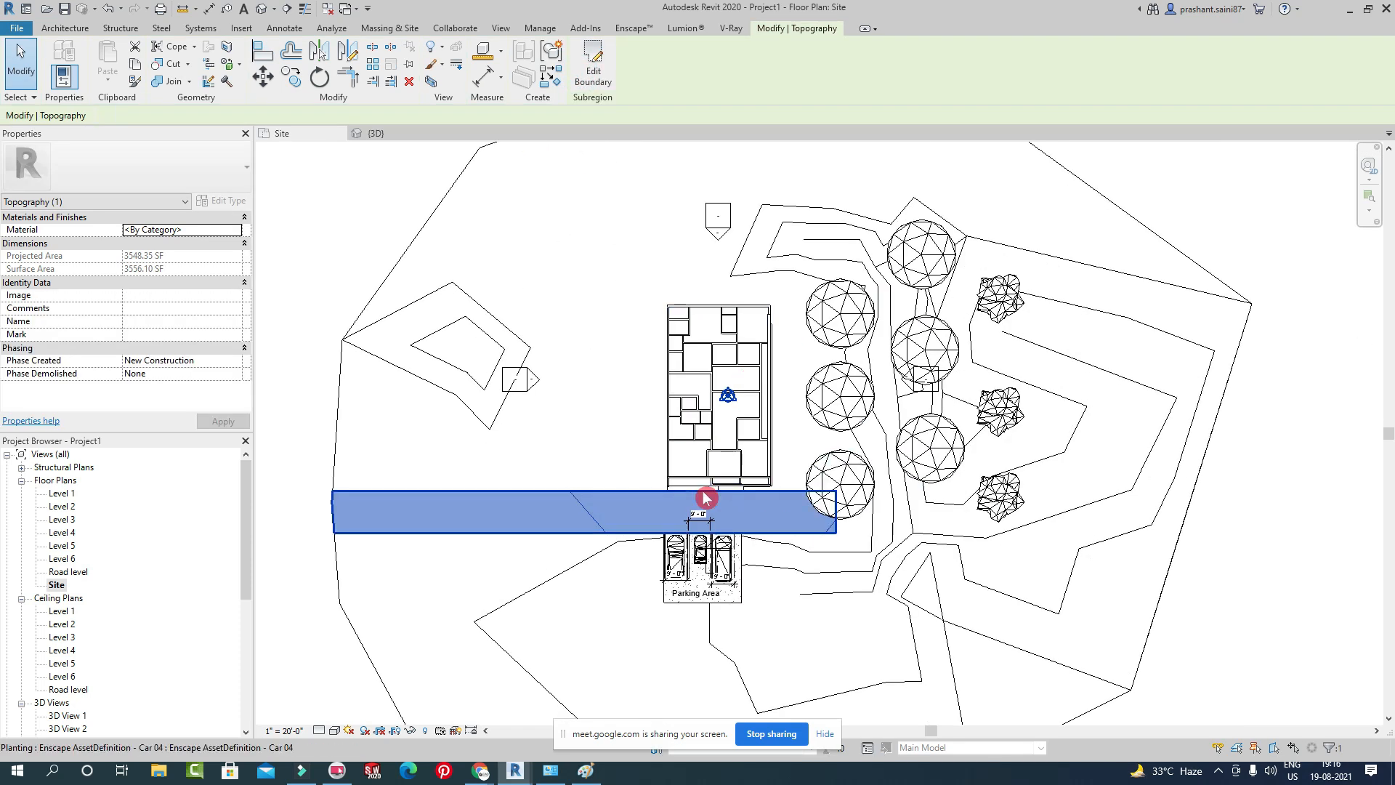
# Edit the subregion boundary and add a vertical rectangle about 194 ft long beside the building, ending at the horizontal strip's lower edge.
pyautogui.click(593, 70)
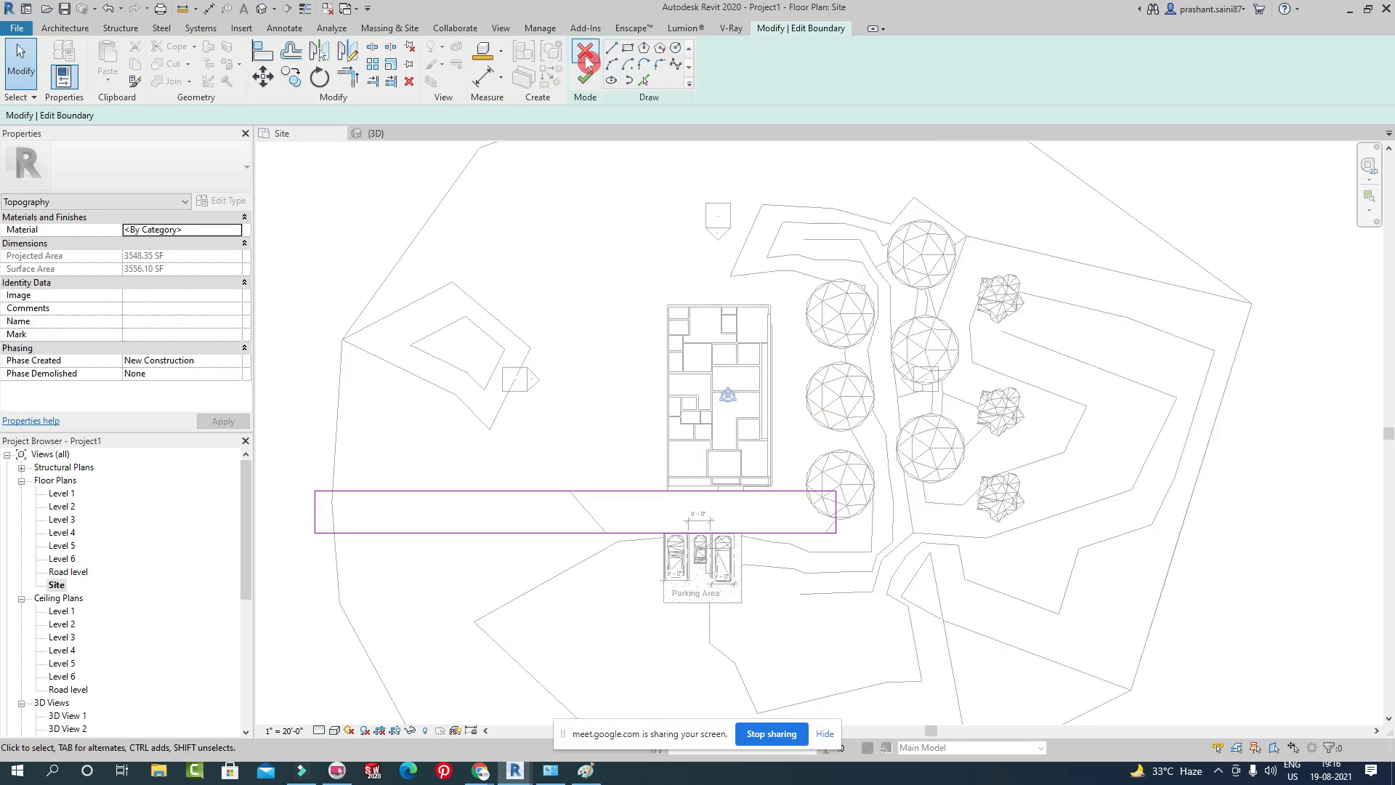
pyautogui.click(628, 51)
pyautogui.moveTo(844, 305); pyautogui.dragTo(830, 401, button='middle')
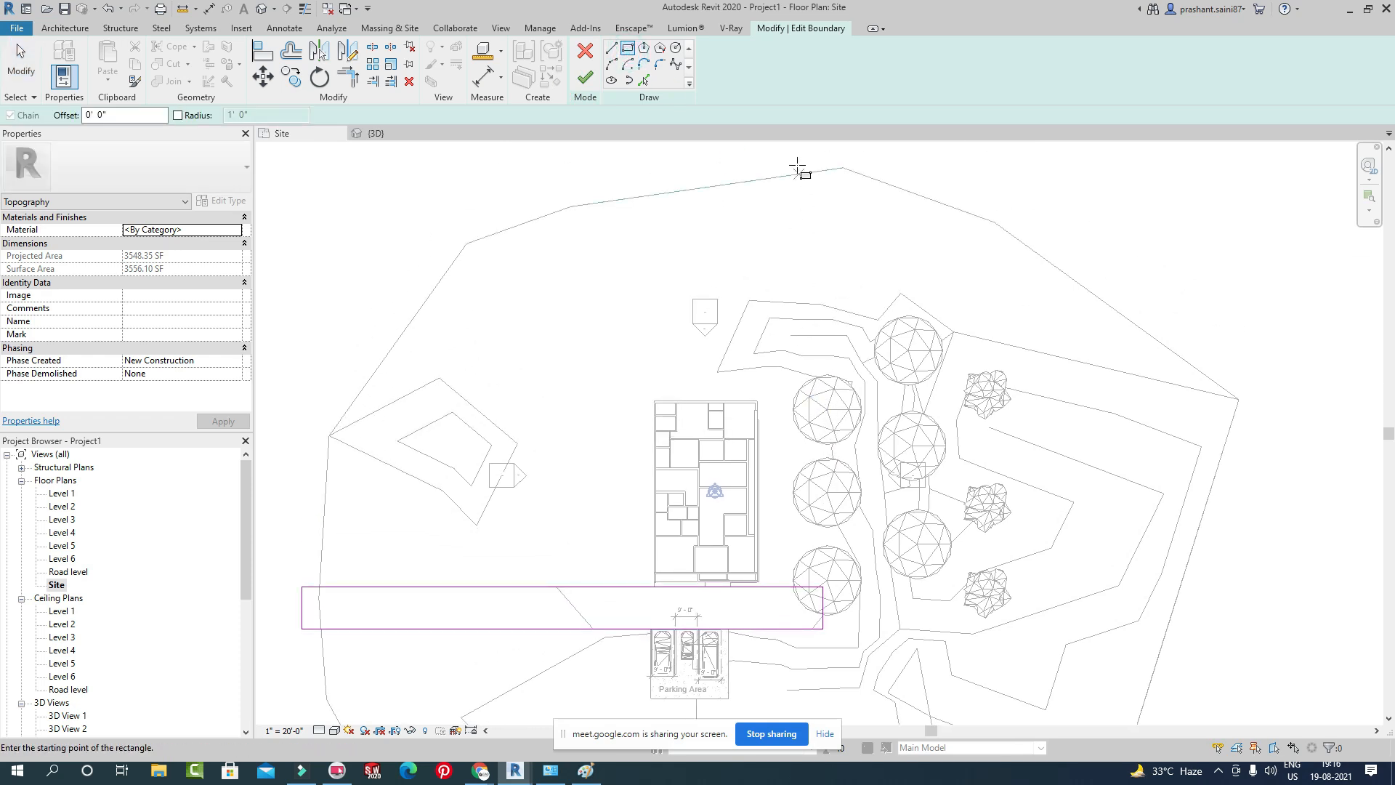
pyautogui.click(785, 154)
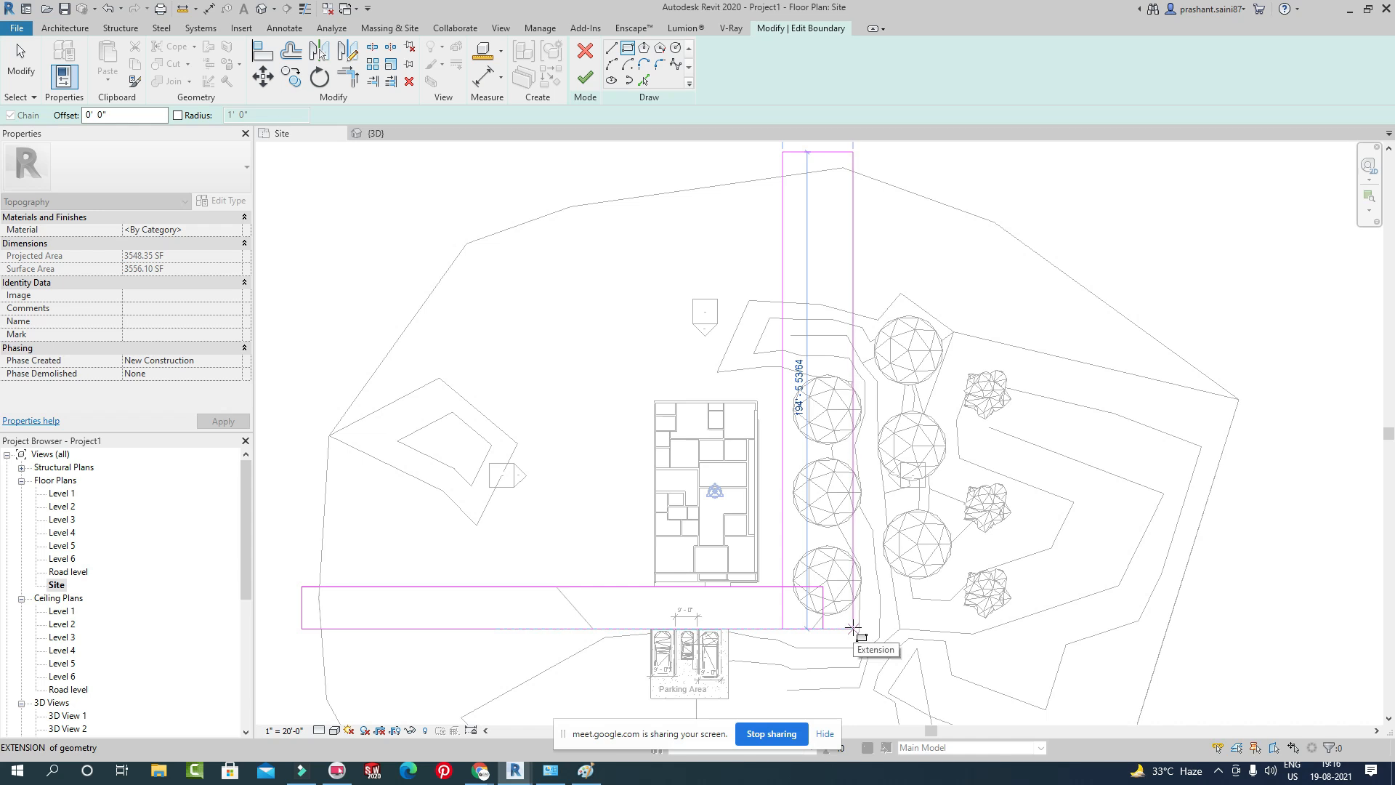
pyautogui.click(853, 628)
# Delete the short lower edge of the vertical rectangle where it meets the horizontal strip.
pyautogui.scroll(5, 844, 630)
pyautogui.moveTo(836, 636); pyautogui.dragTo(889, 488, button='middle')
pyautogui.press('Escape')
pyautogui.press('Escape')
pyautogui.click(854, 539)
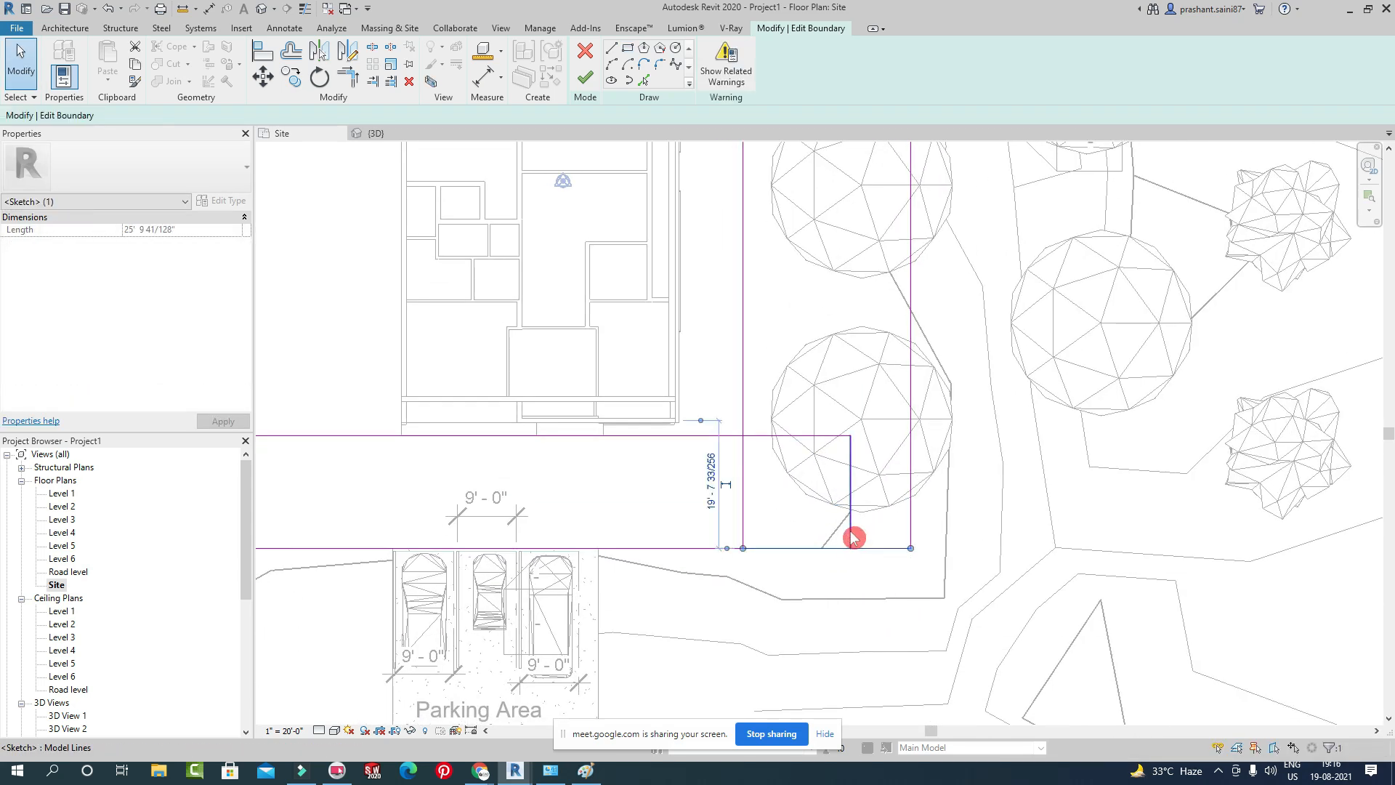
pyautogui.press('Delete')
# Trim the two strips' inner boundary lines into a corner beside the building.
pyautogui.click(348, 76)
pyautogui.click(742, 405)
pyautogui.click(722, 437)
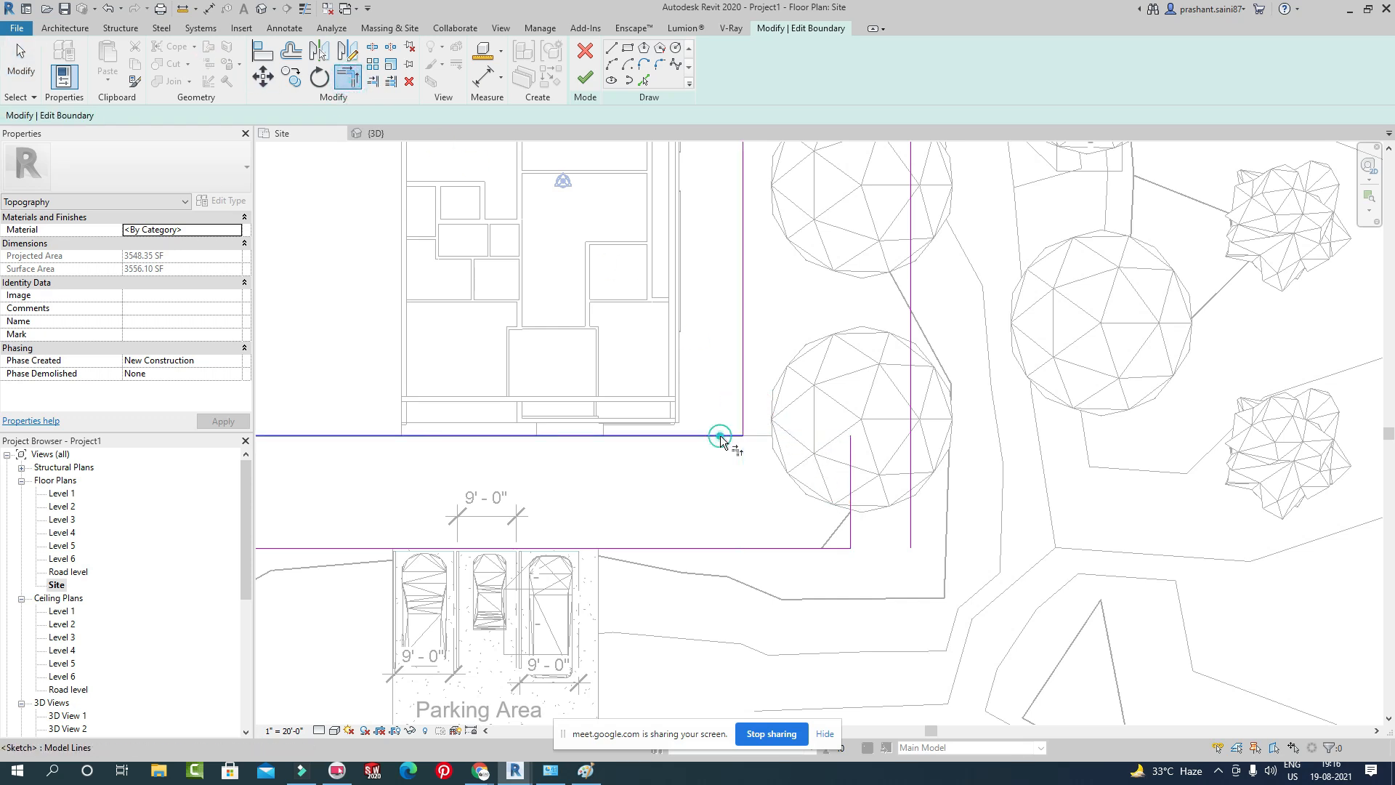
pyautogui.click(835, 548)
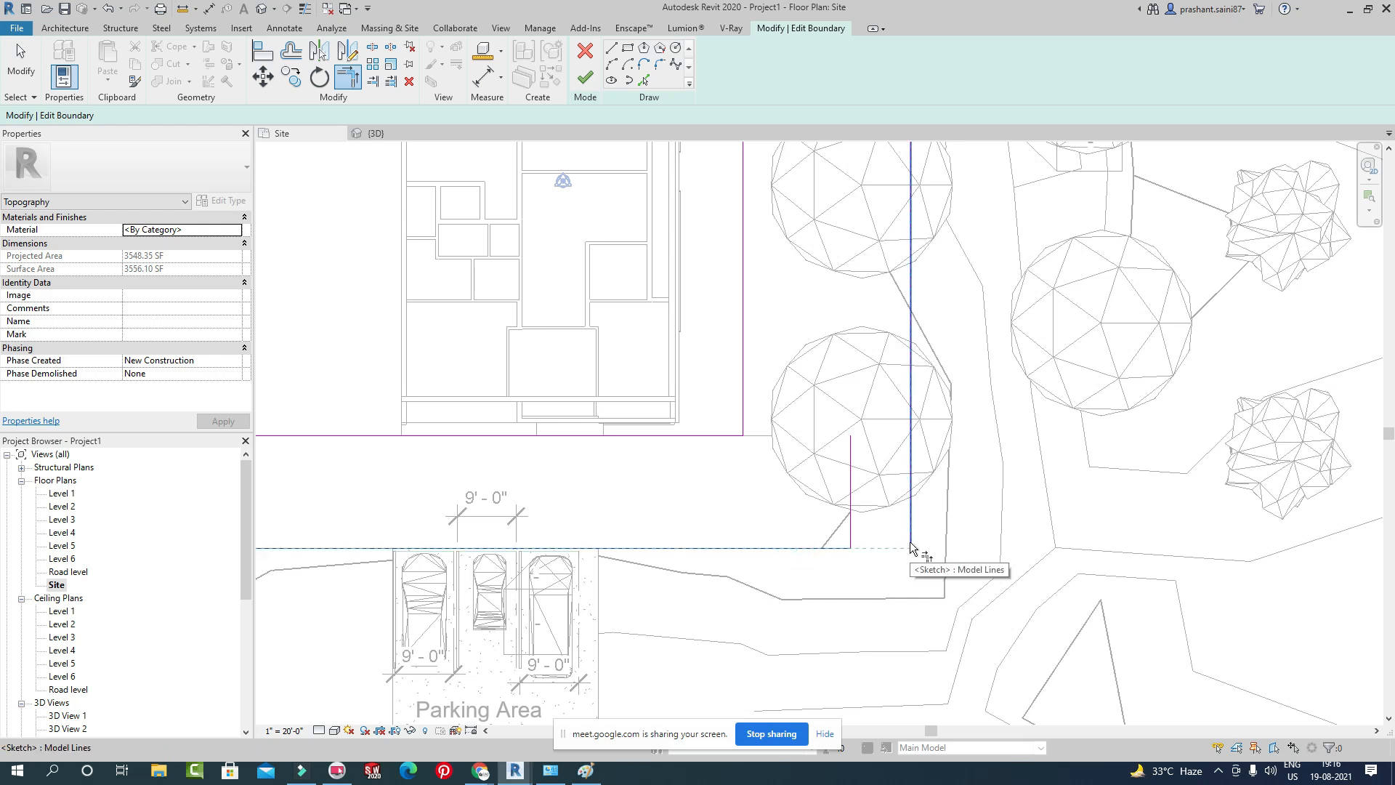
pyautogui.click(912, 537)
pyautogui.press('Escape')
# Delete the horizontal strip's leftover end line and trim the two outer boundary lines into a corner.
pyautogui.click(851, 508)
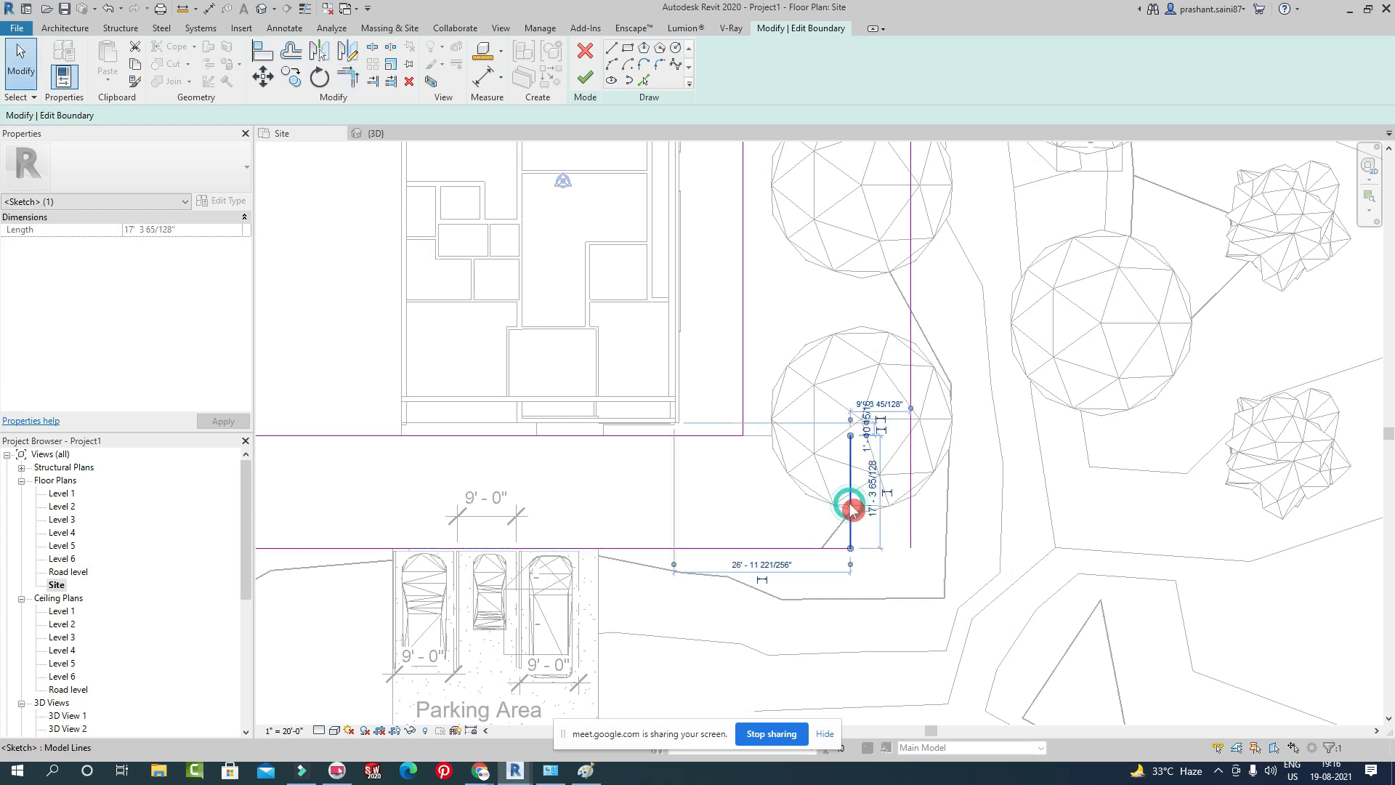
pyautogui.click(838, 551)
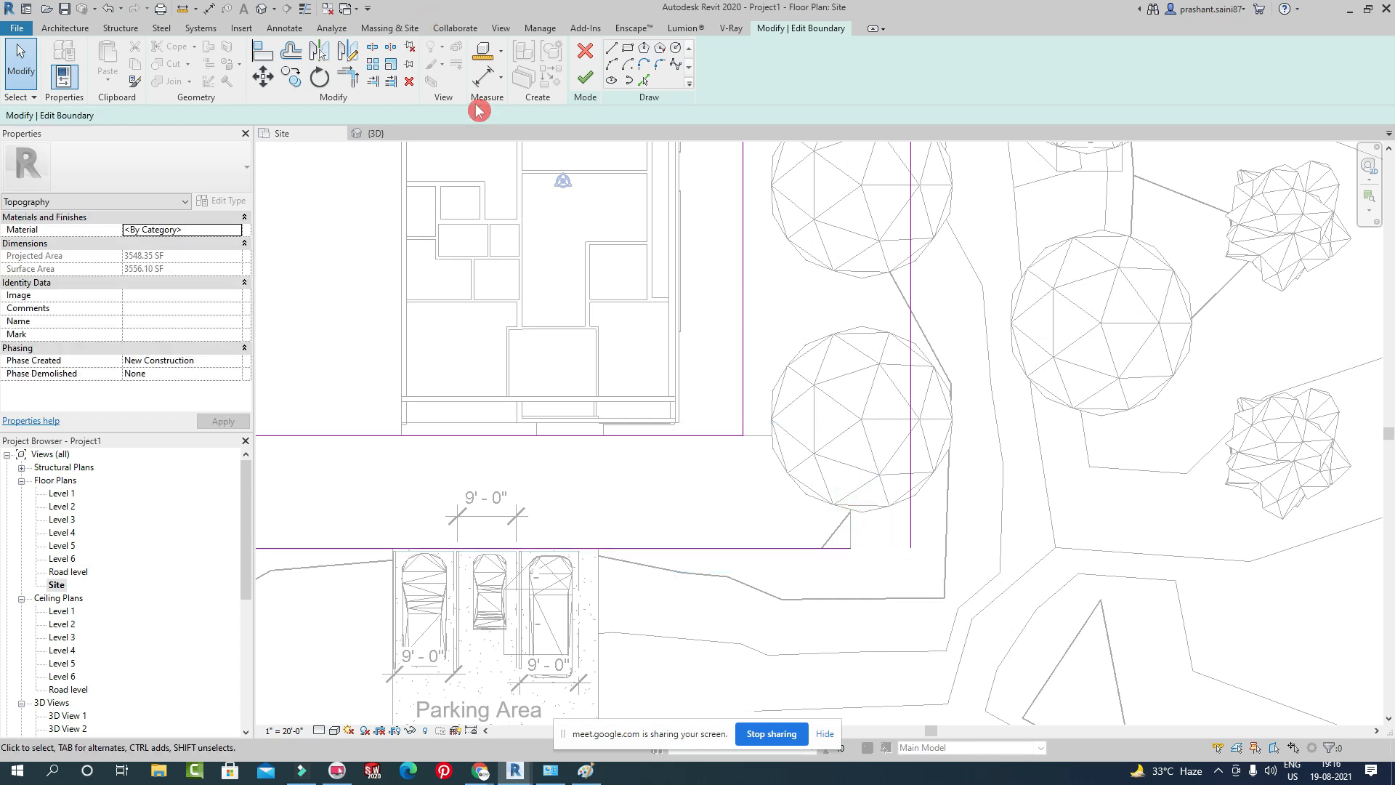
pyautogui.click(360, 87)
pyautogui.click(912, 483)
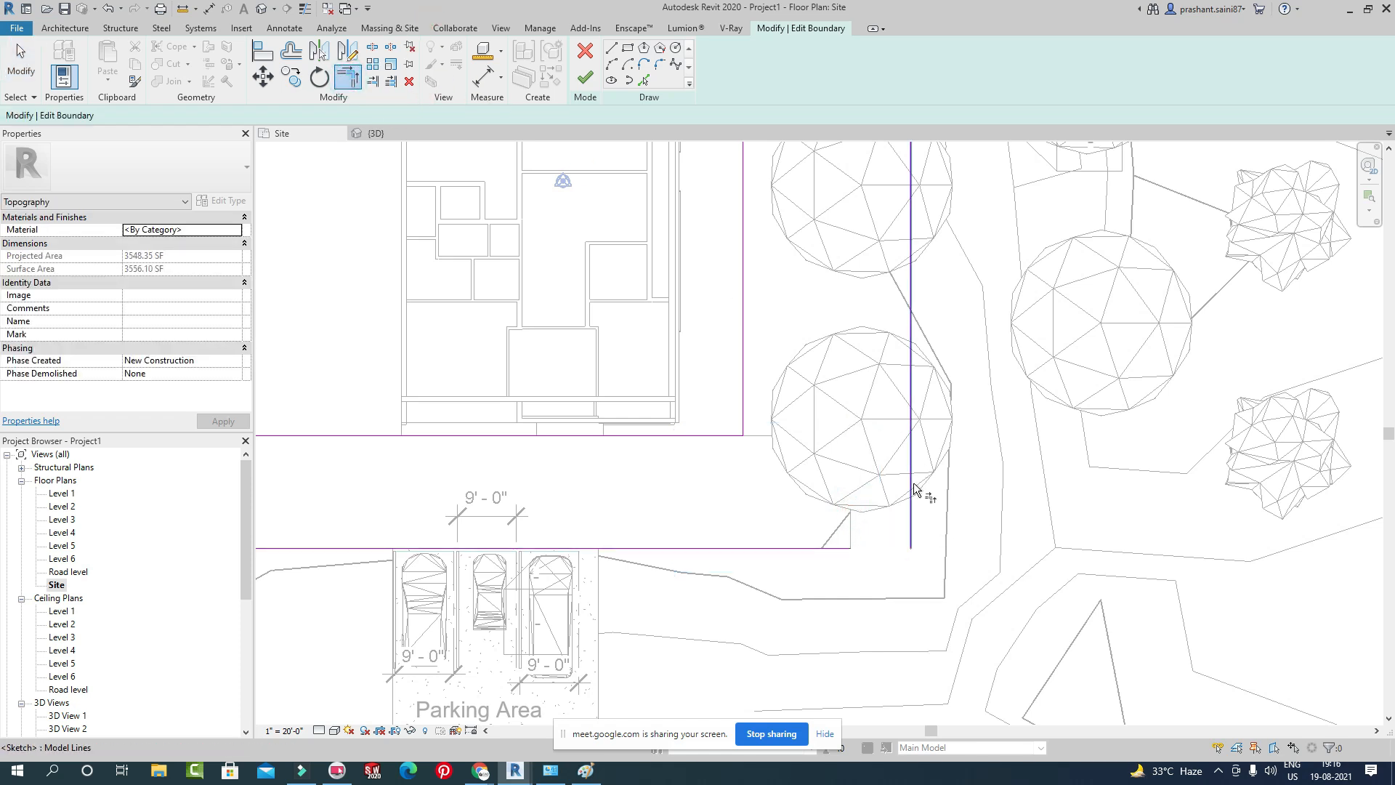
pyautogui.click(841, 550)
# Finish editing the L-shaped subregion boundary and open the default 3D view.
pyautogui.scroll(-3, 819, 430)
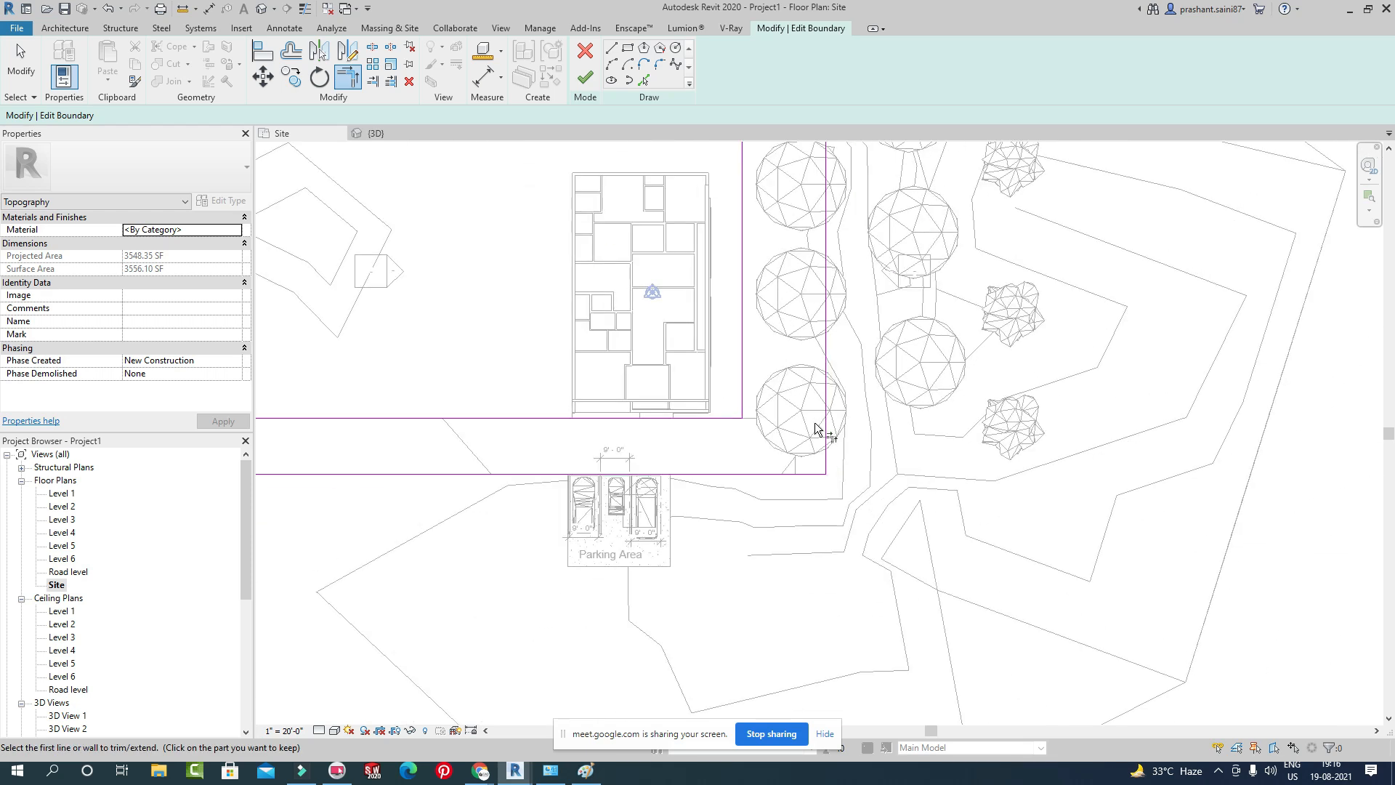
pyautogui.press('Escape')
pyautogui.scroll(-5, 819, 408)
pyautogui.scroll(2, 845, 521)
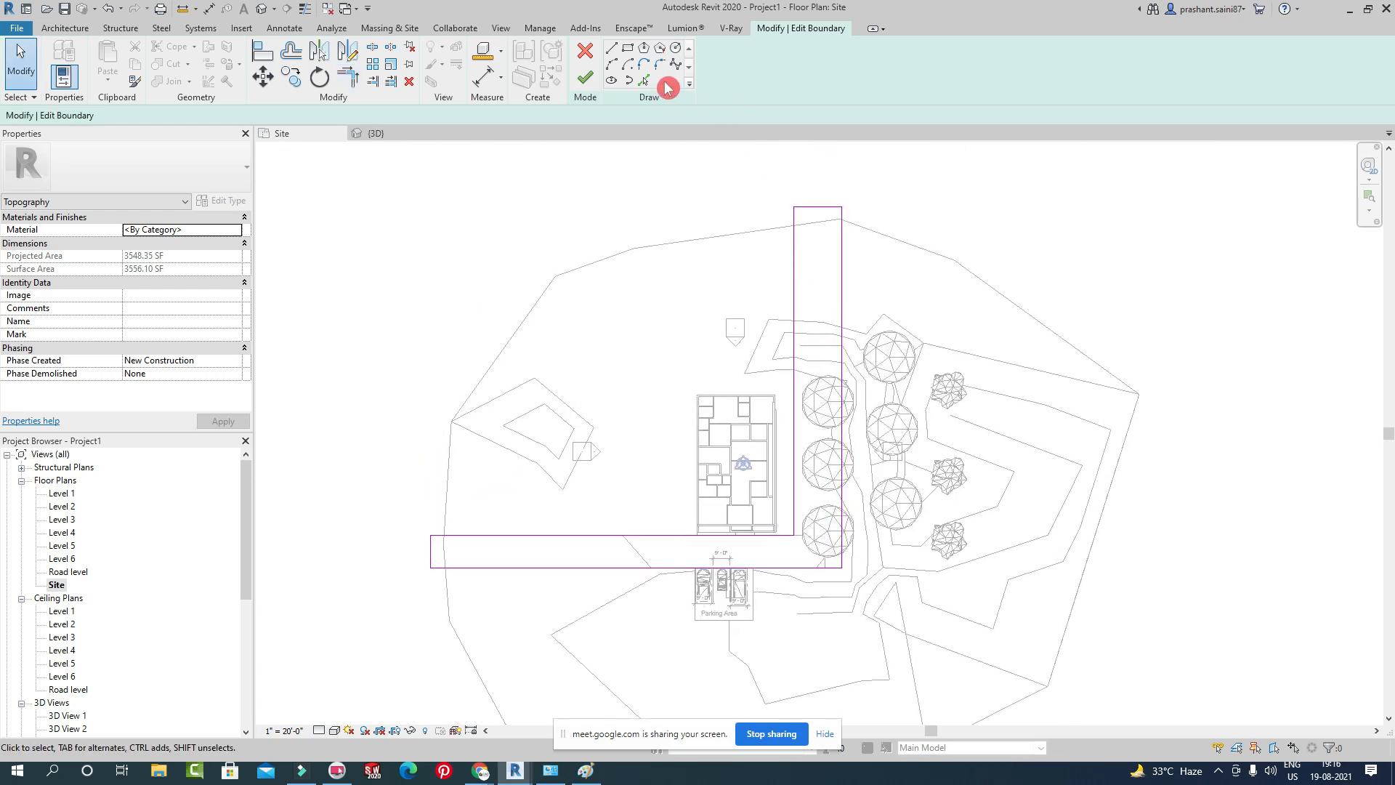
pyautogui.click(589, 77)
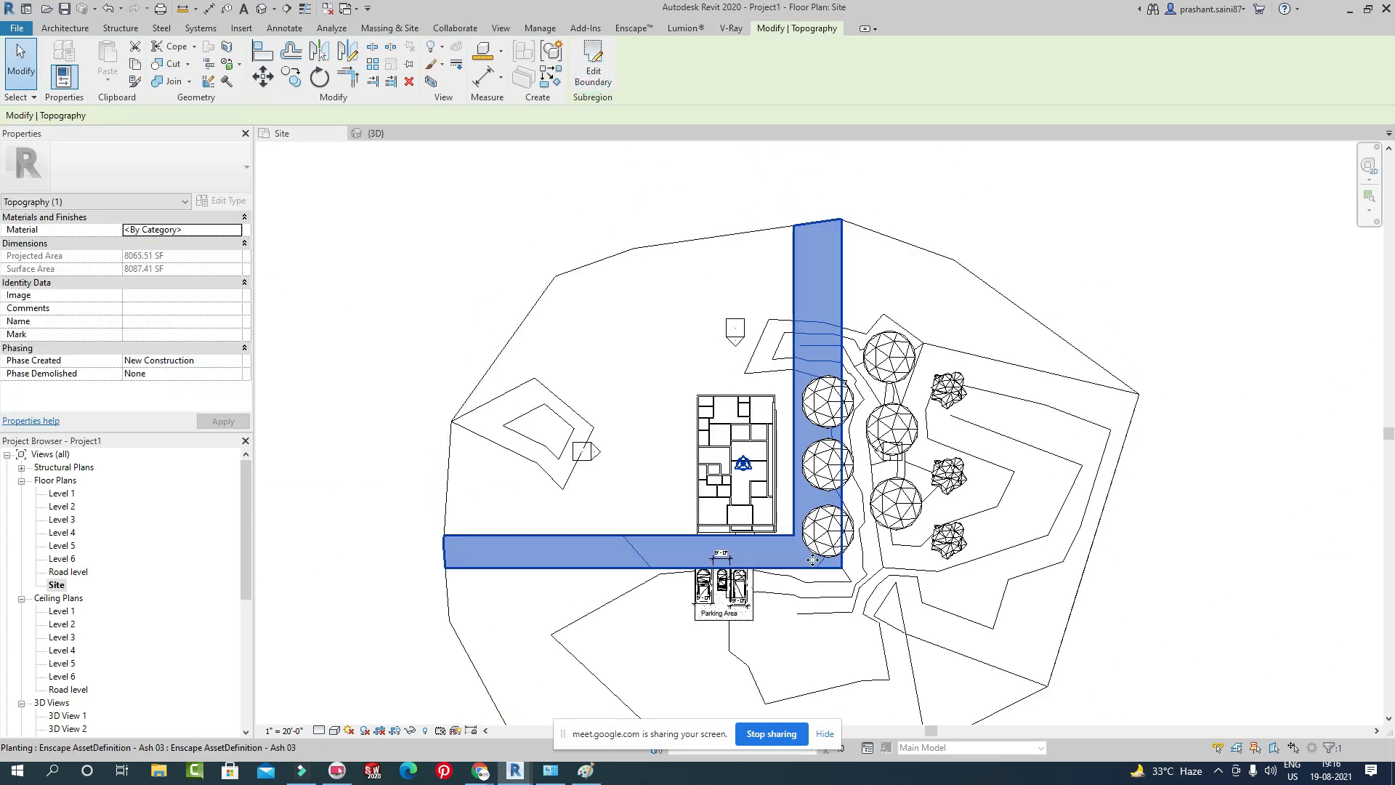
pyautogui.click(269, 15)
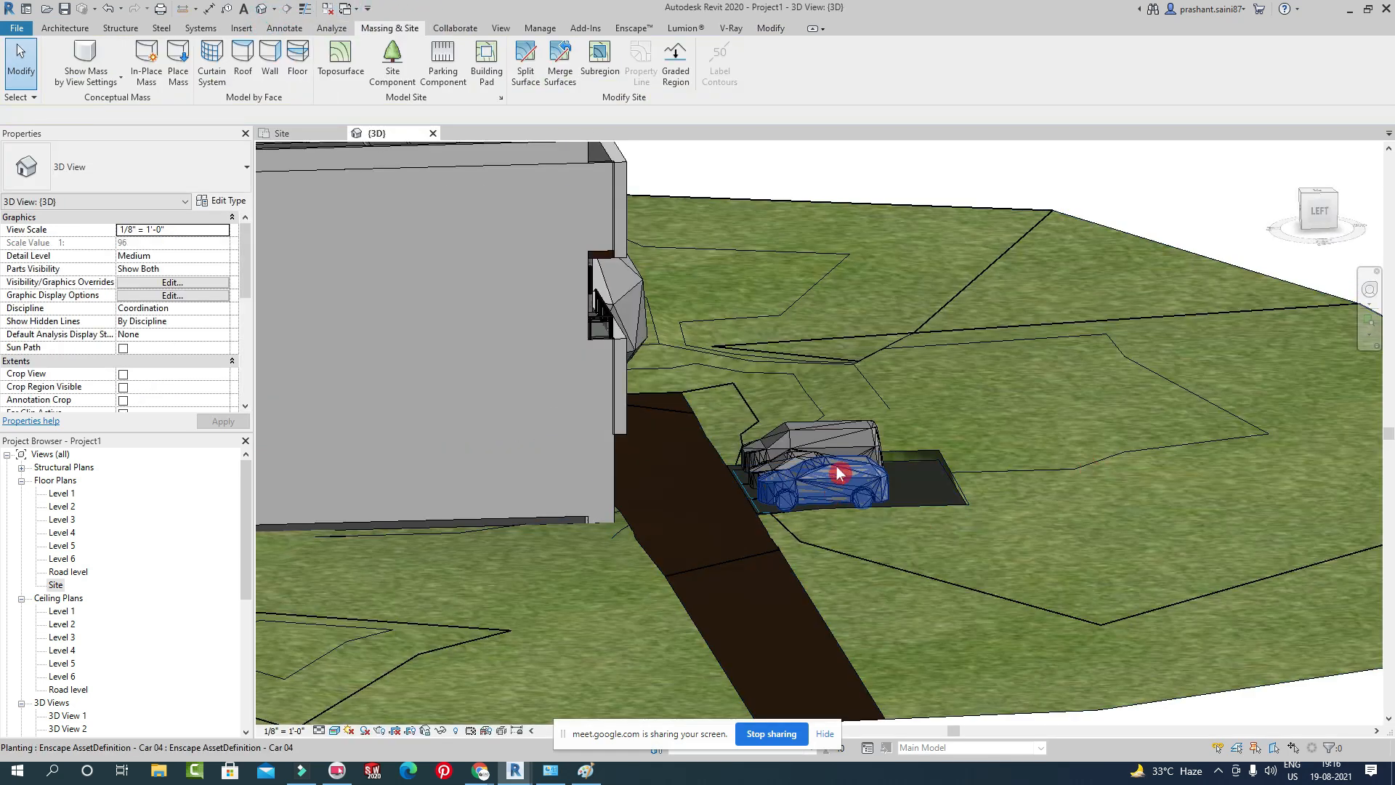
# Examine the L-shaped road, parking area and surrounding trees around the building from several angles in 3D.
pyautogui.scroll(3, 899, 269)
pyautogui.scroll(-5, 985, 443)
pyautogui.moveTo(1059, 368); pyautogui.dragTo(603, 325, button='middle')
pyautogui.scroll(-5, 792, 439)
pyautogui.keyDown('shift'); pyautogui.moveTo(791, 439); pyautogui.dragTo(846, 347, button='middle'); pyautogui.keyUp('shift')
pyautogui.scroll(5, 846, 348)
pyautogui.scroll(-3, 847, 349)
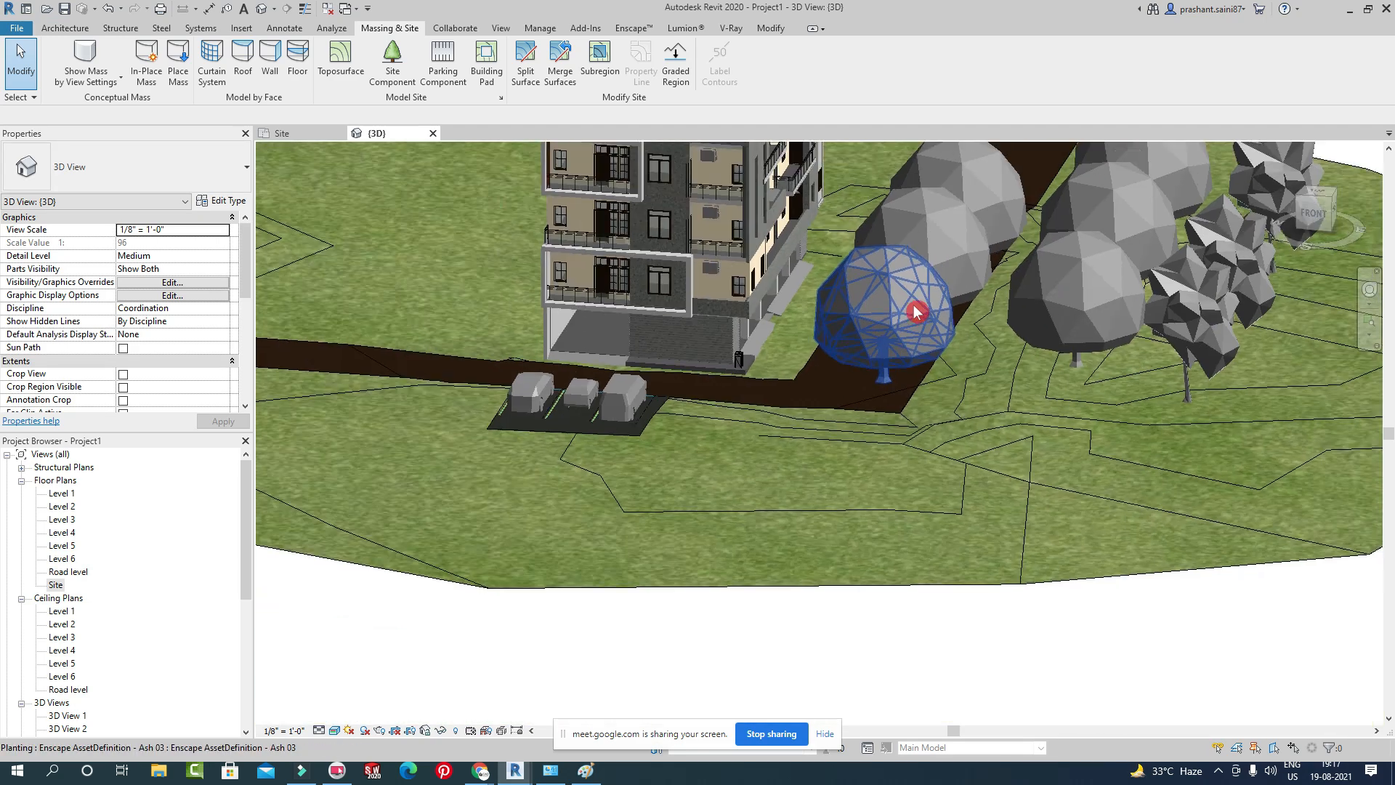
pyautogui.scroll(2, 916, 312)
pyautogui.keyDown('shift'); pyautogui.moveTo(1083, 327); pyautogui.dragTo(913, 228, button='middle'); pyautogui.keyUp('shift')
pyautogui.scroll(-4, 925, 320)
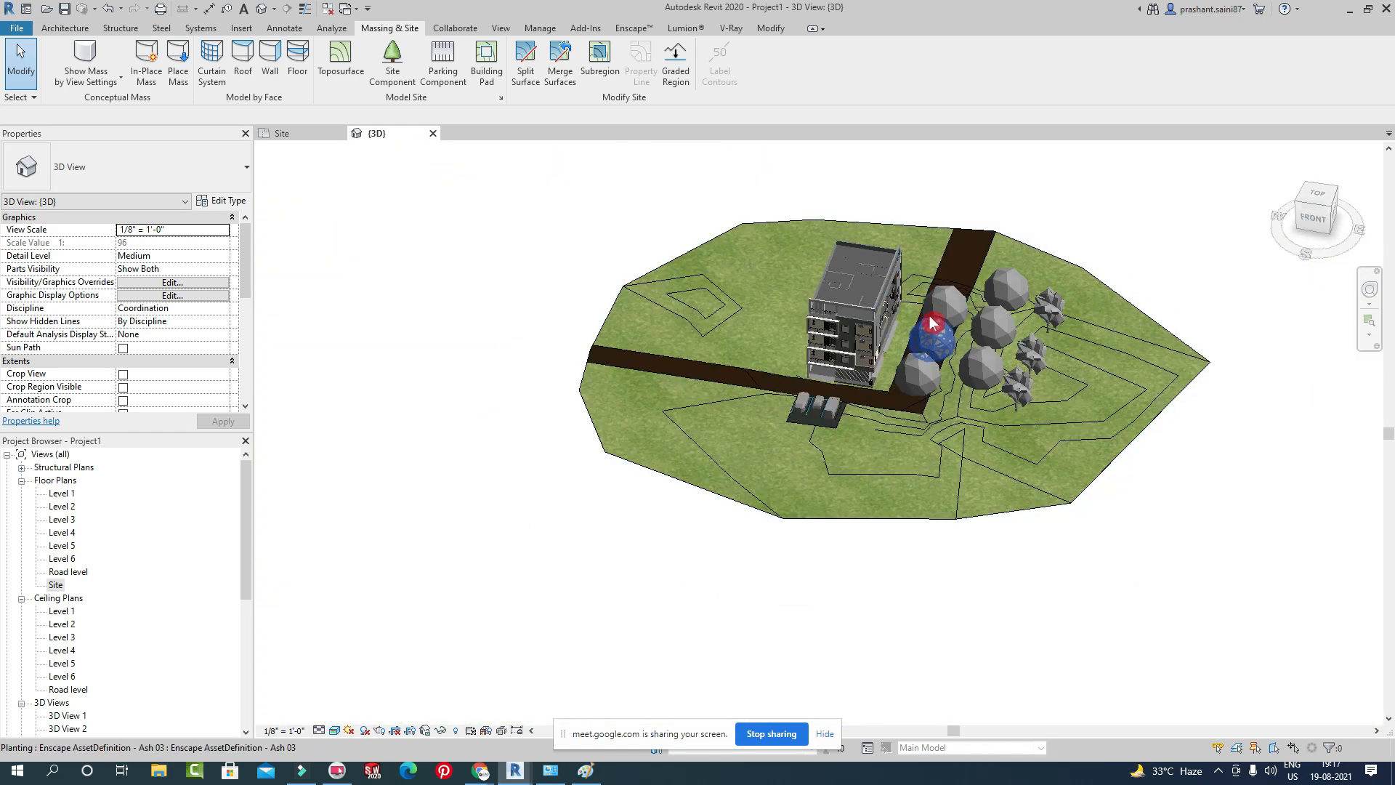
# Move three Ash 03 trees off the road, one beside the parking area and two onto the lawn on the building's other side.
pyautogui.scroll(4, 910, 294)
pyautogui.moveTo(897, 391); pyautogui.dragTo(754, 496)
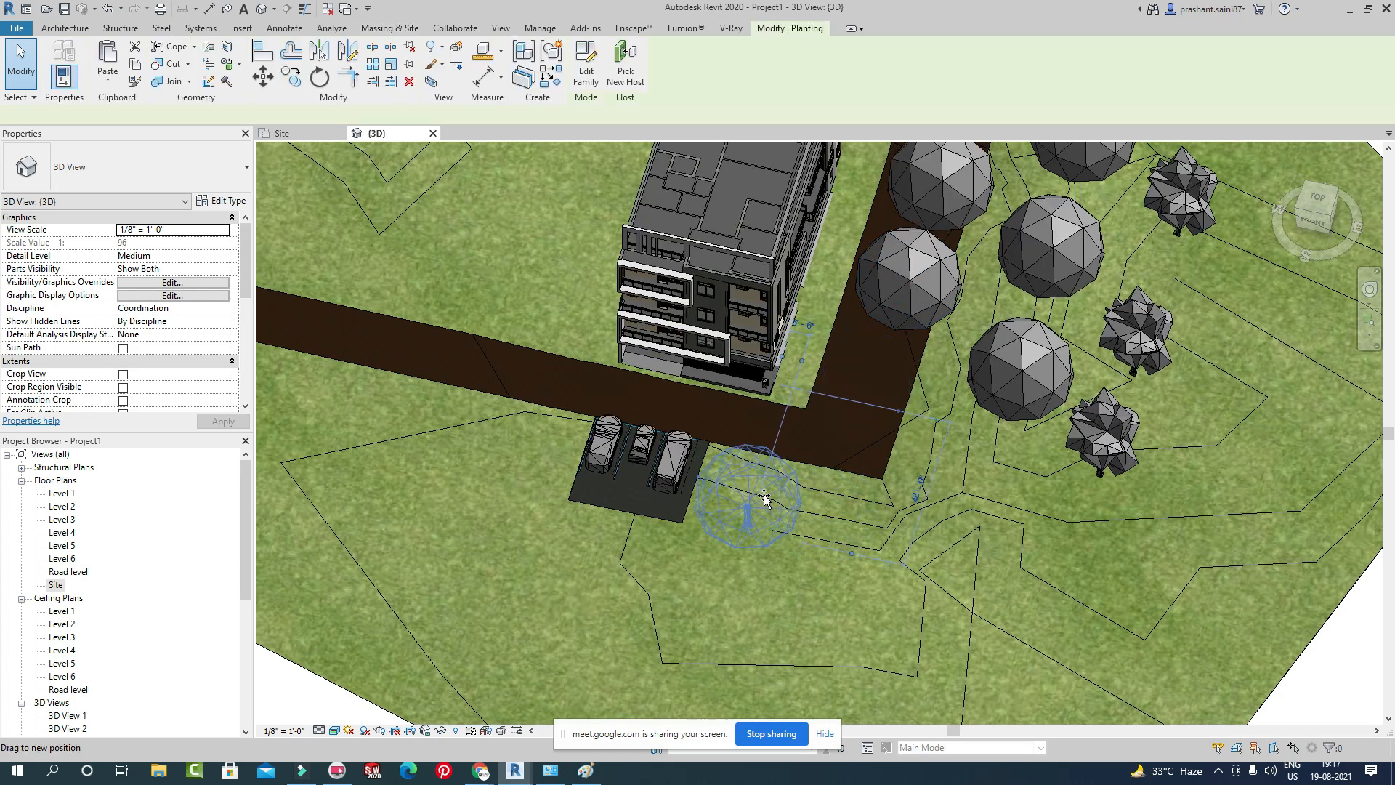
pyautogui.moveTo(902, 275); pyautogui.dragTo(499, 227)
pyautogui.moveTo(509, 231); pyautogui.dragTo(738, 377, button='middle')
pyautogui.moveTo(669, 354); pyautogui.dragTo(481, 340)
pyautogui.click(287, 299)
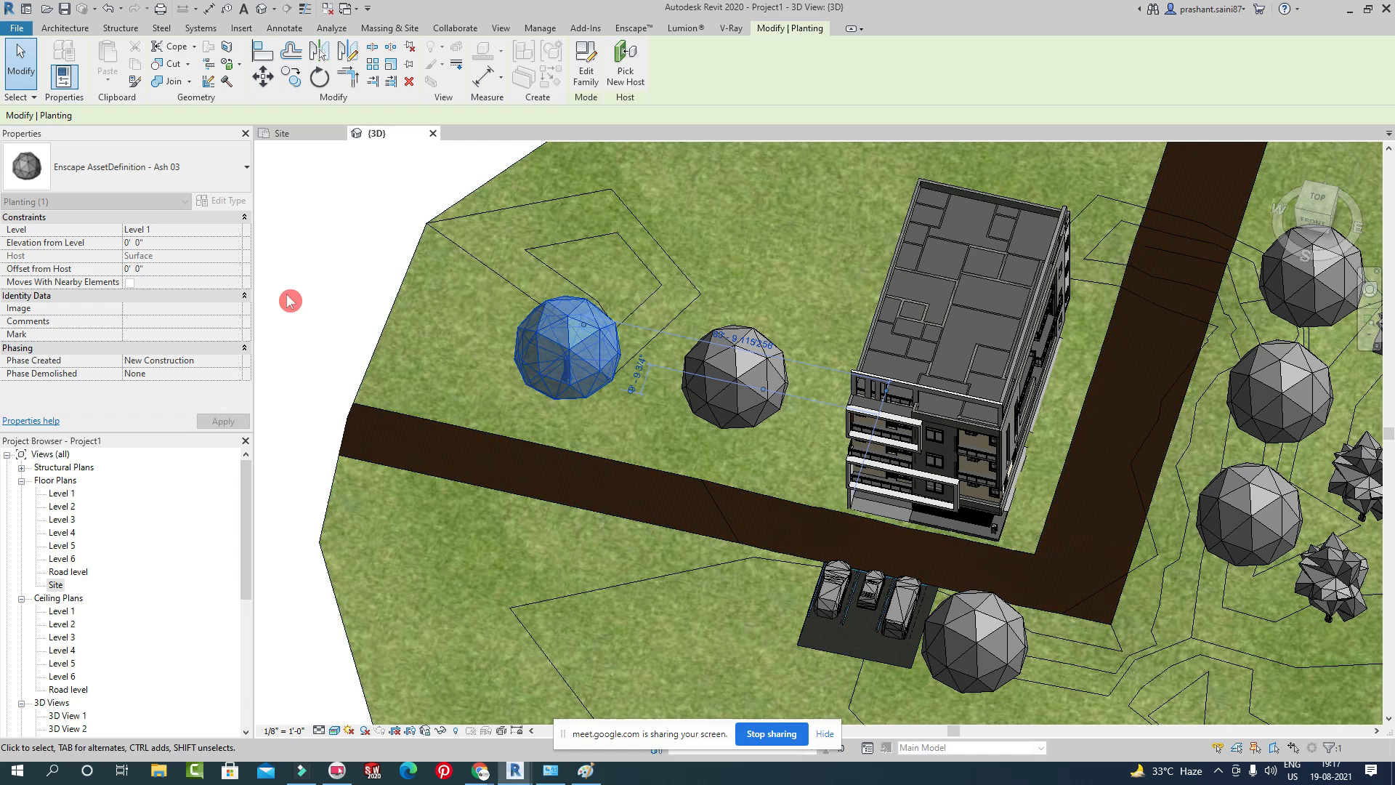
# Select the L-shaped road subregion and open the Material Browser for its material.
pyautogui.moveTo(1154, 619); pyautogui.dragTo(987, 551, button='middle')
pyautogui.scroll(5, 987, 551)
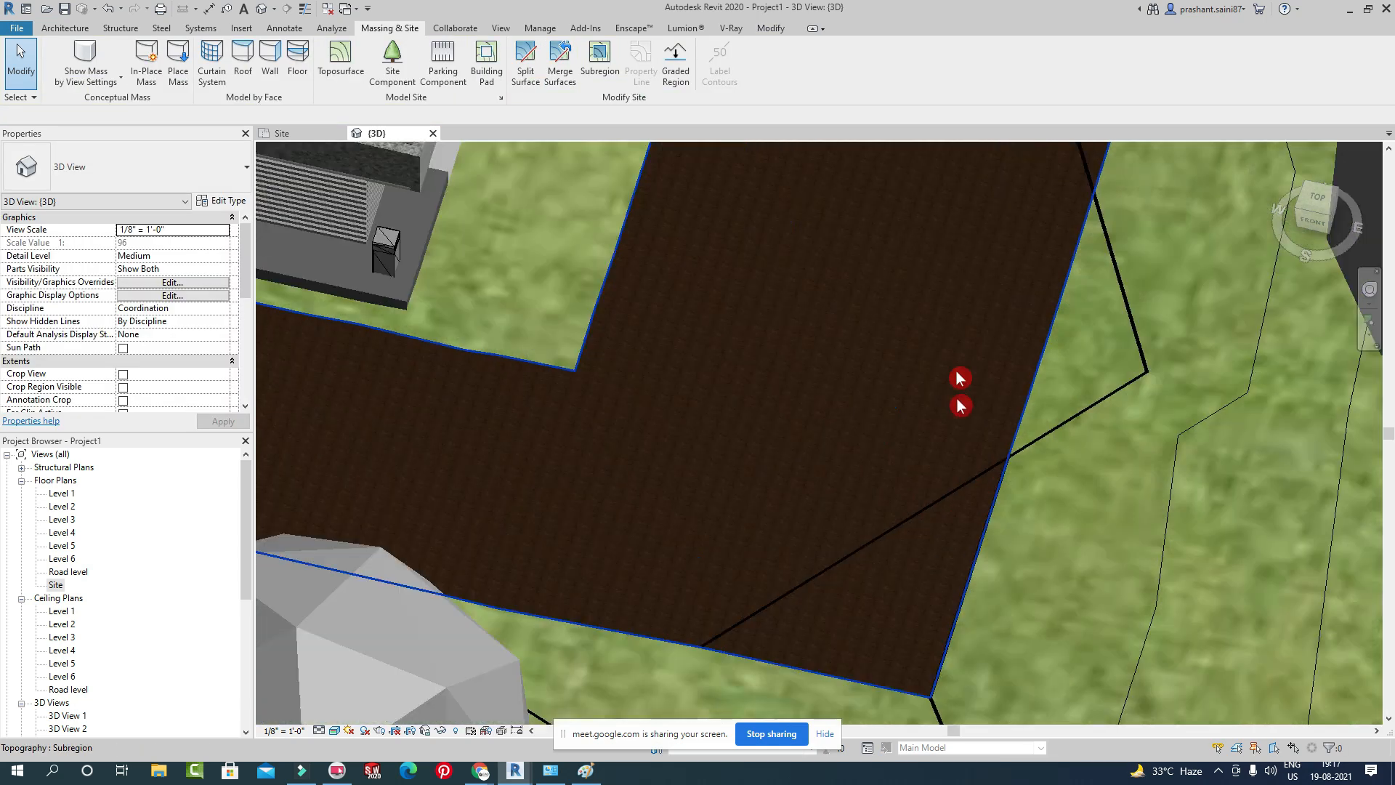
pyautogui.moveTo(915, 337); pyautogui.dragTo(917, 450, button='middle')
pyautogui.scroll(-3, 914, 422)
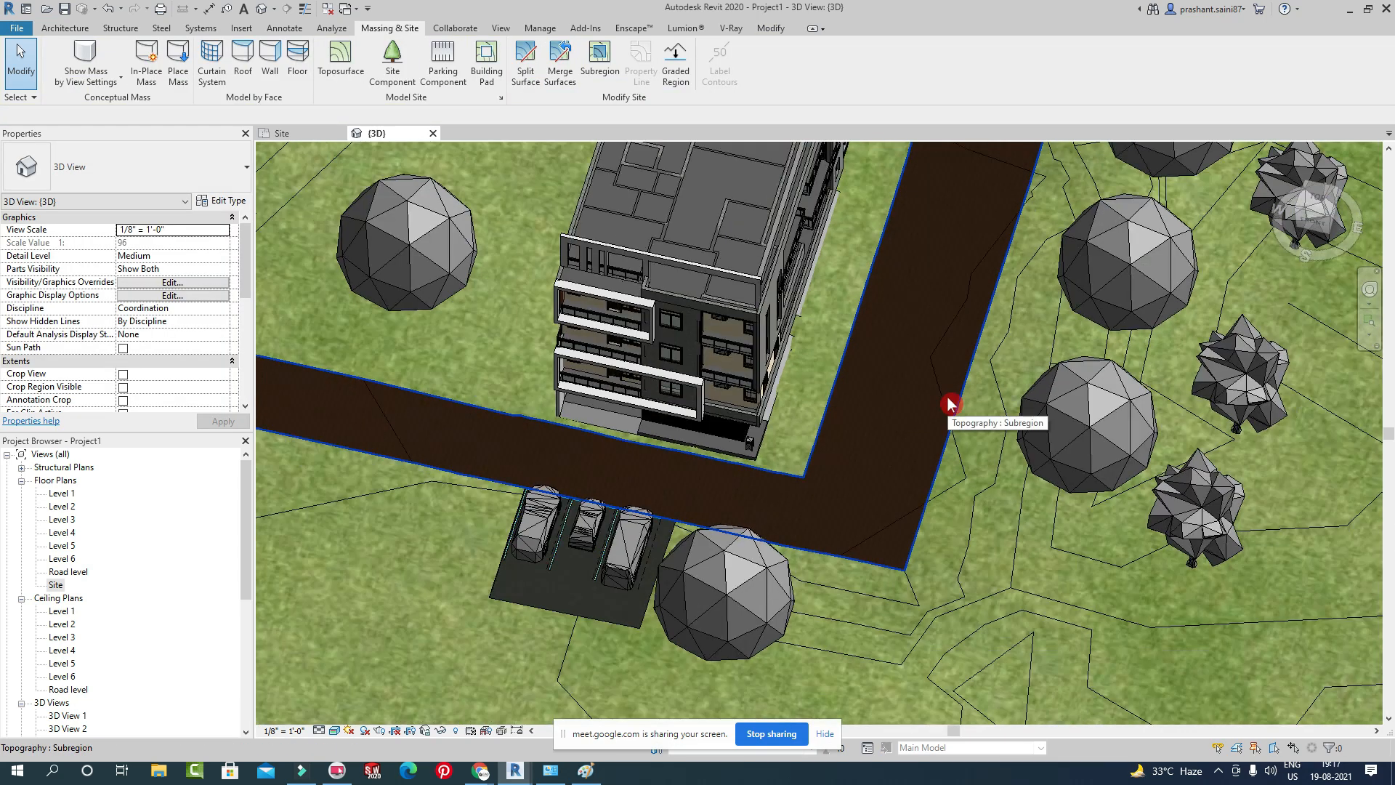
pyautogui.keyDown('shift'); pyautogui.moveTo(891, 409); pyautogui.dragTo(838, 681, button='middle'); pyautogui.keyUp('shift')
pyautogui.moveTo(1043, 396); pyautogui.dragTo(907, 615, button='middle')
pyautogui.click(894, 460)
pyautogui.scroll(-3, 896, 469)
pyautogui.keyDown('shift'); pyautogui.moveTo(900, 477); pyautogui.dragTo(938, 436, button='middle'); pyautogui.keyUp('shift')
pyautogui.scroll(8, 970, 388)
pyautogui.scroll(-4, 970, 388)
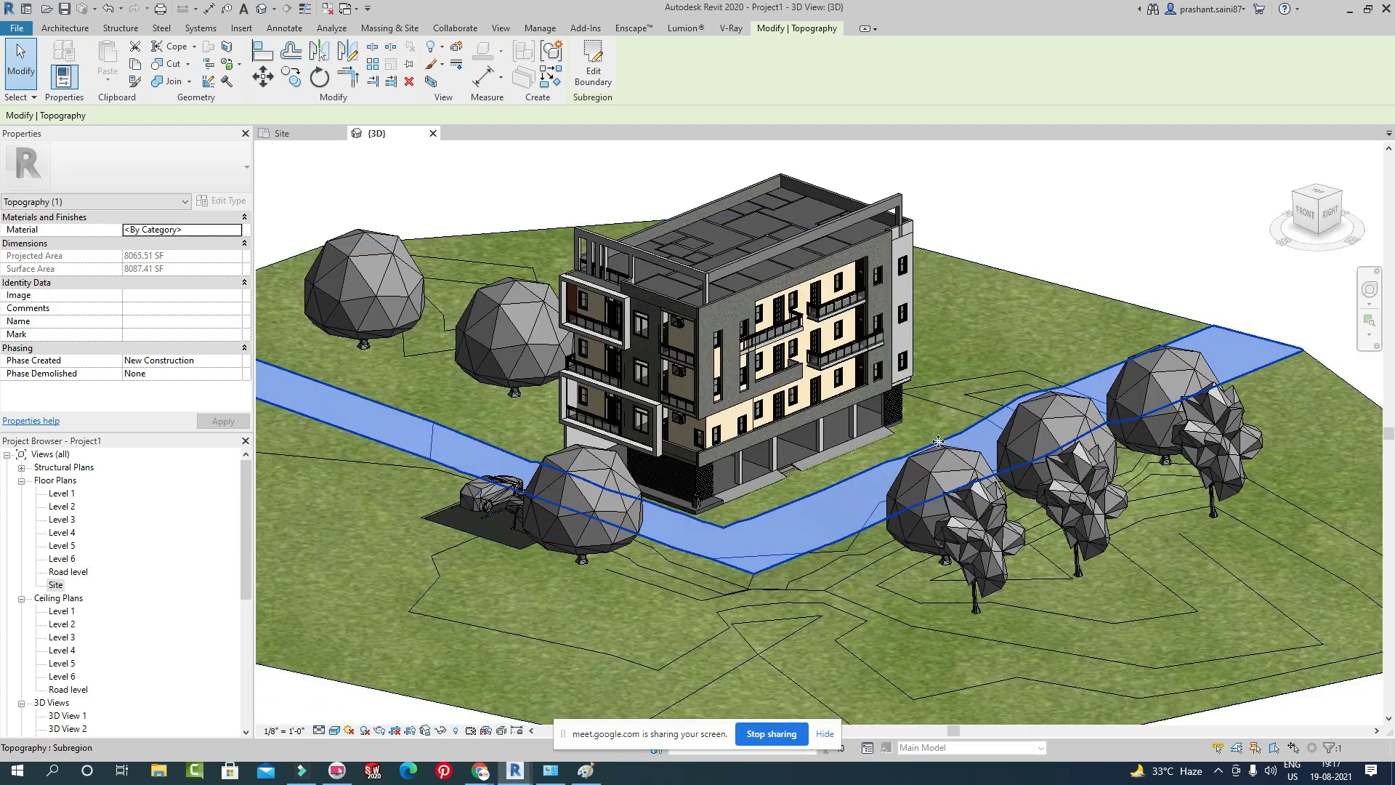
pyautogui.scroll(3, 802, 517)
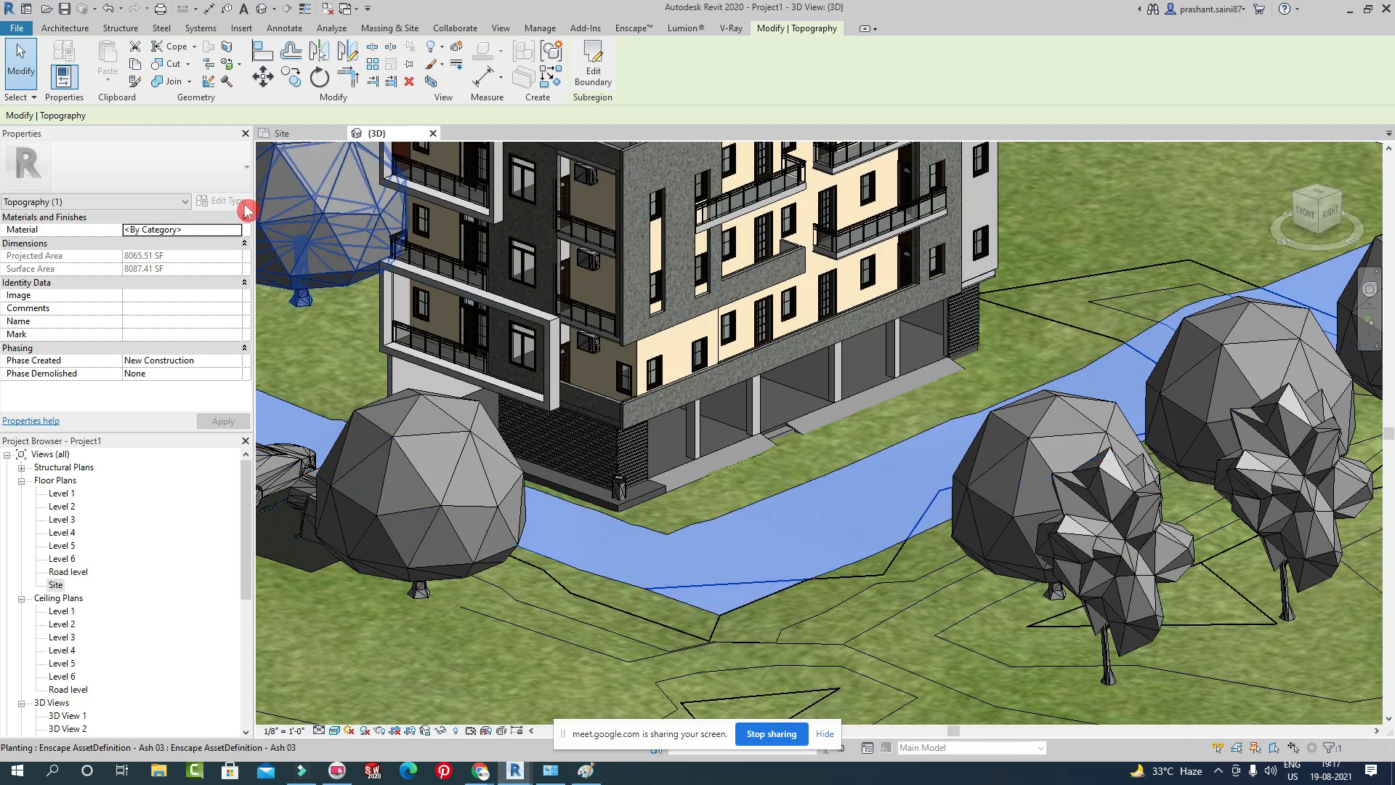
pyautogui.click(231, 236)
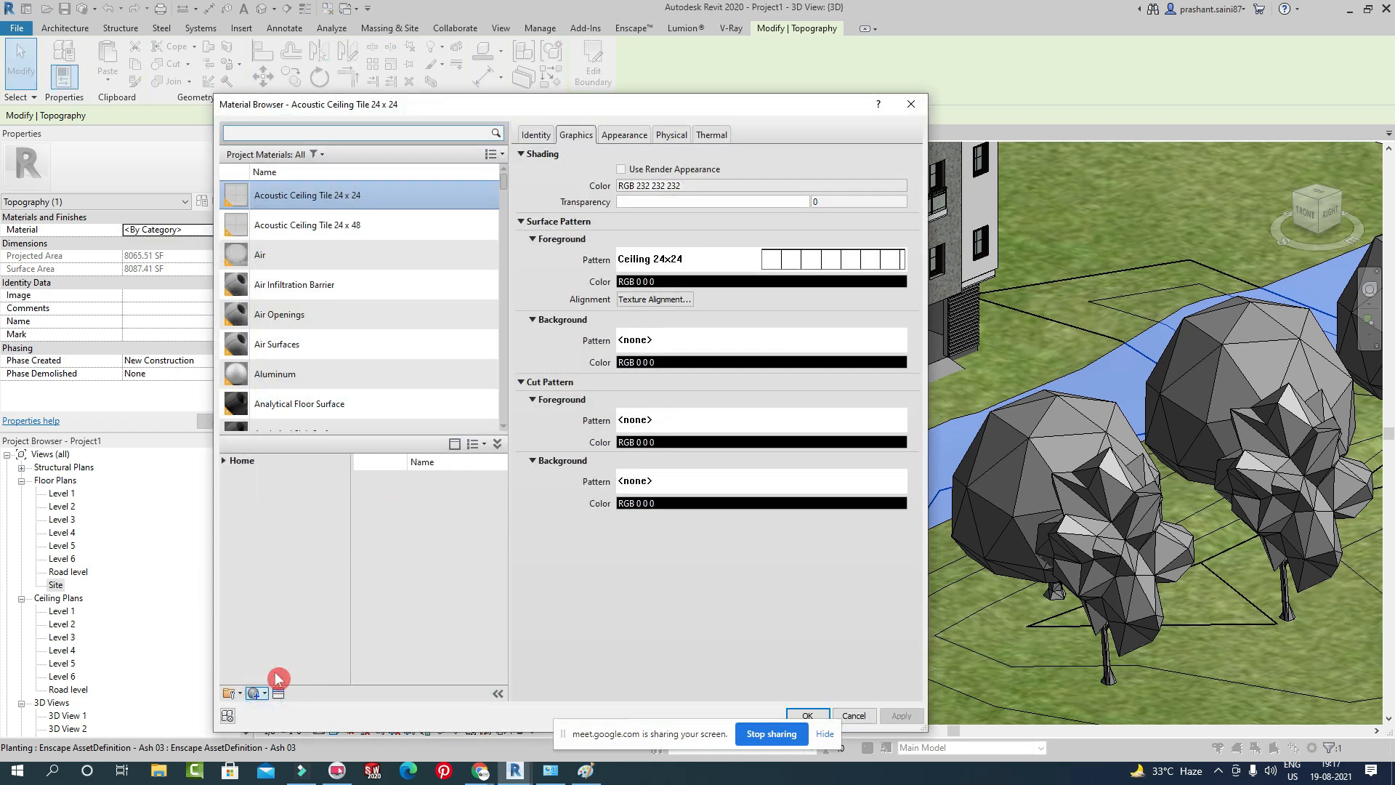
# Create a new material and rename it "road materials".
pyautogui.click(266, 693)
pyautogui.click(283, 709)
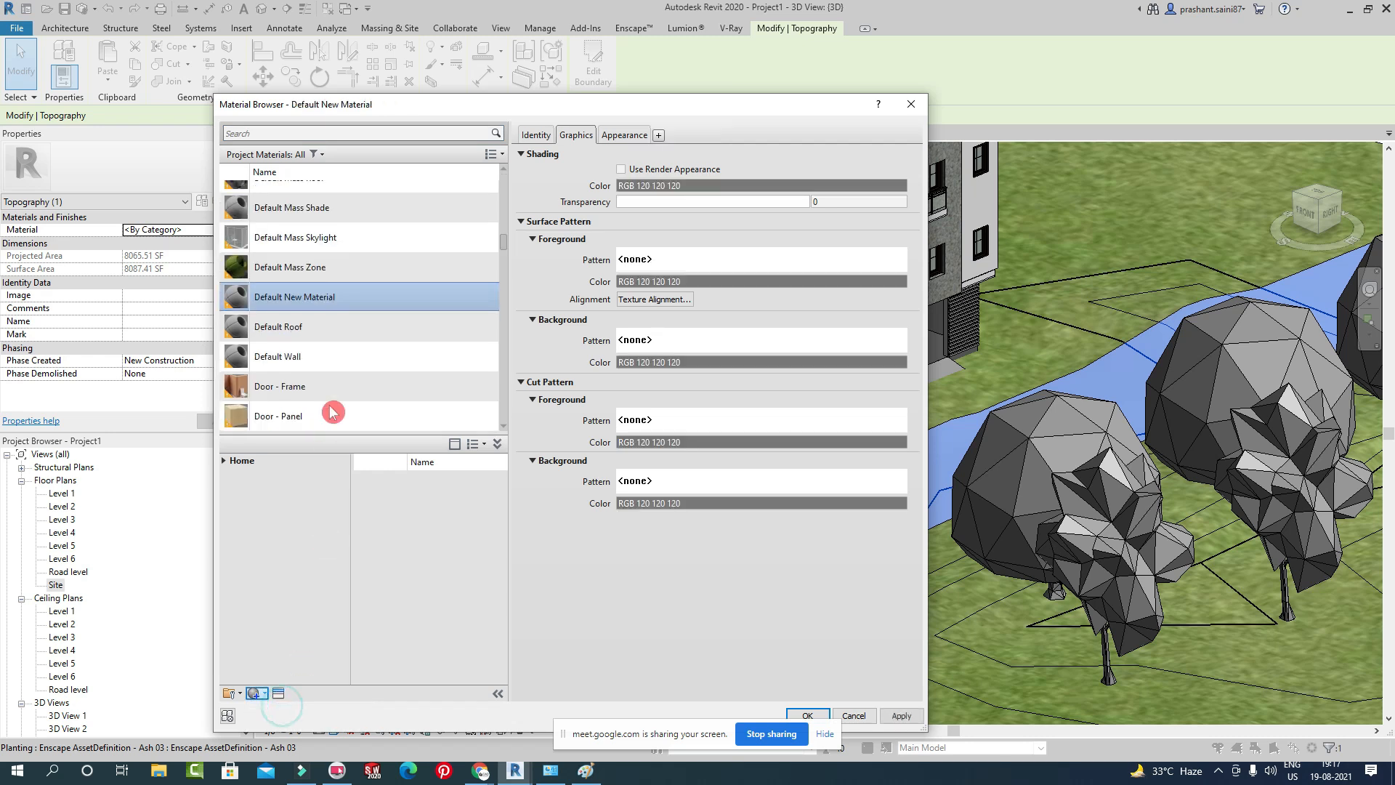
pyautogui.rightClick(324, 300)
pyautogui.click(362, 341)
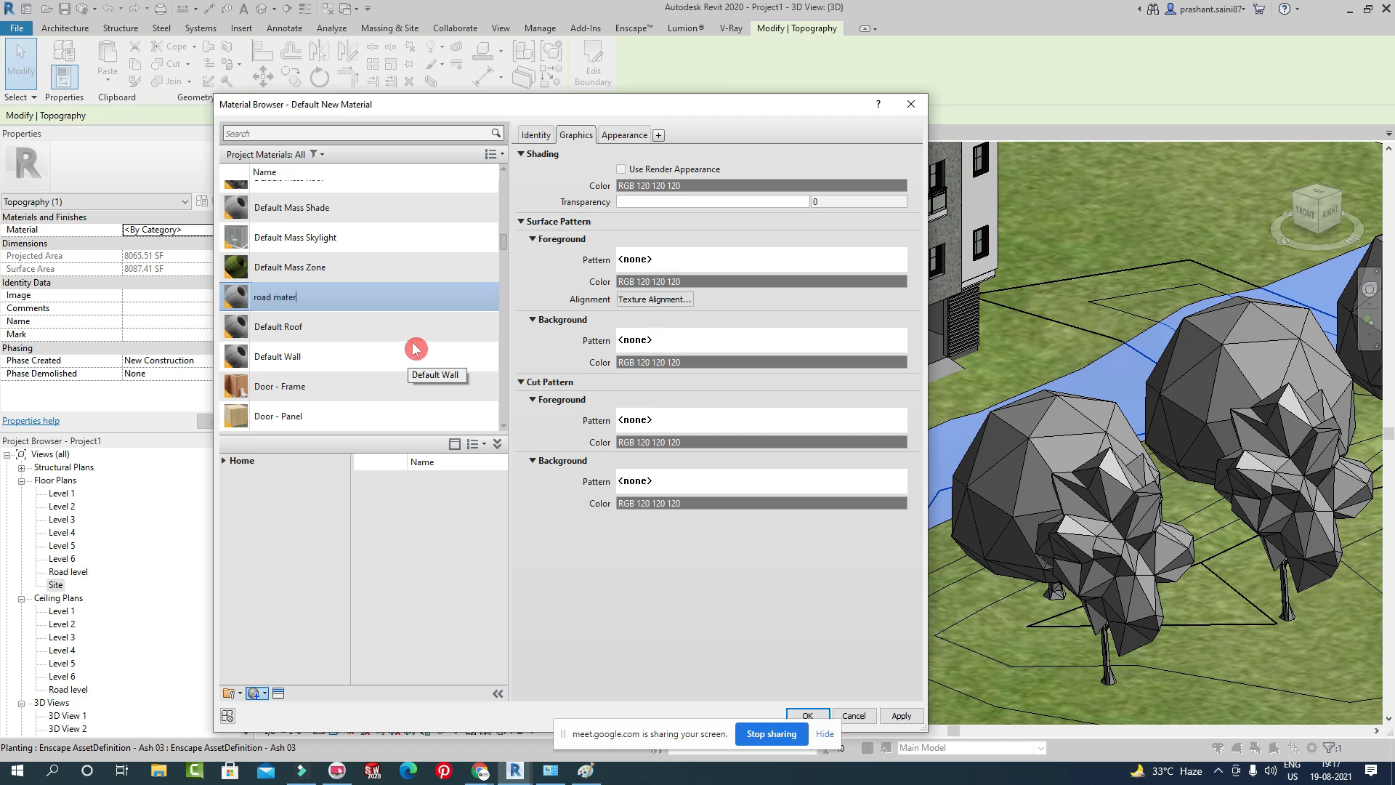
pyautogui.press('Return')
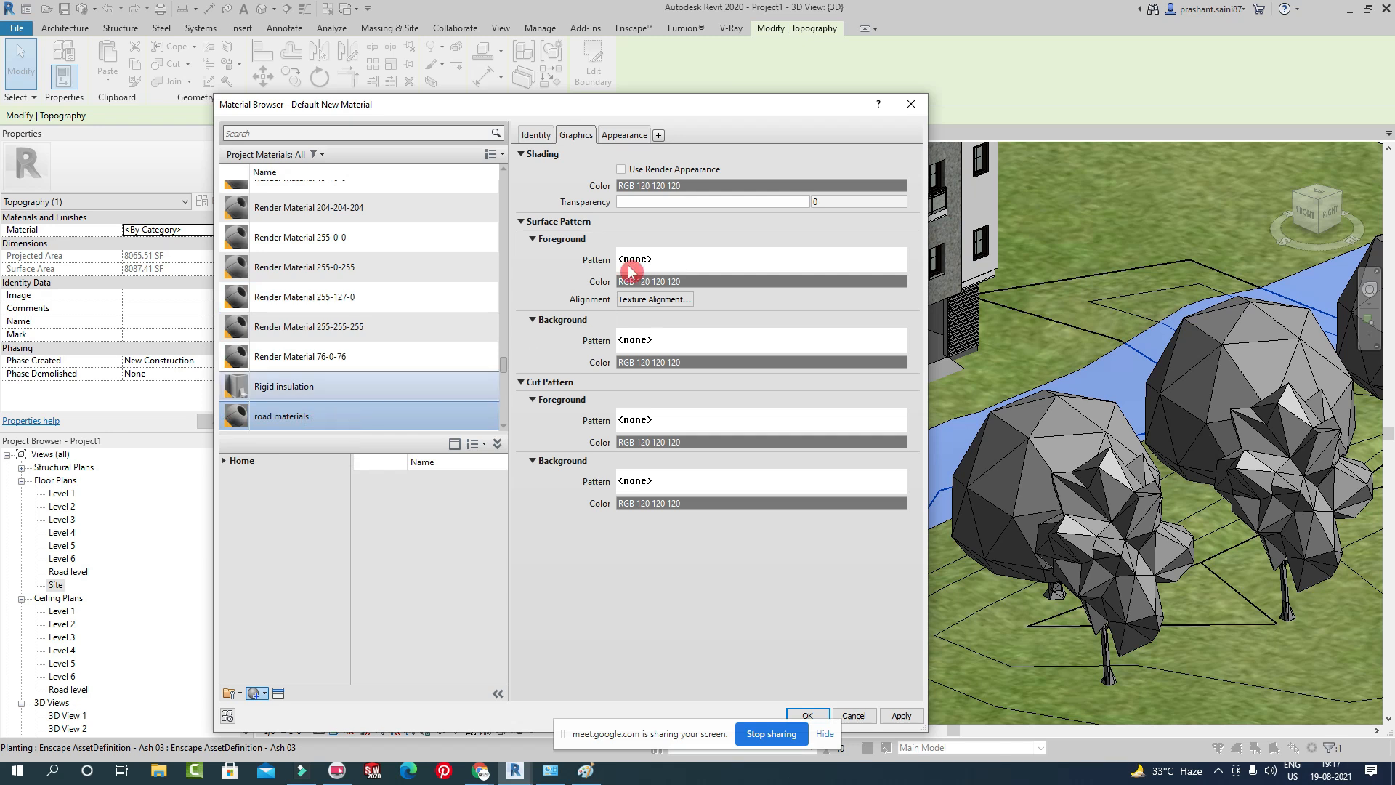
# Open the Asset Browser for the road material and search the Appearance Library for "concrete".
pyautogui.click(629, 136)
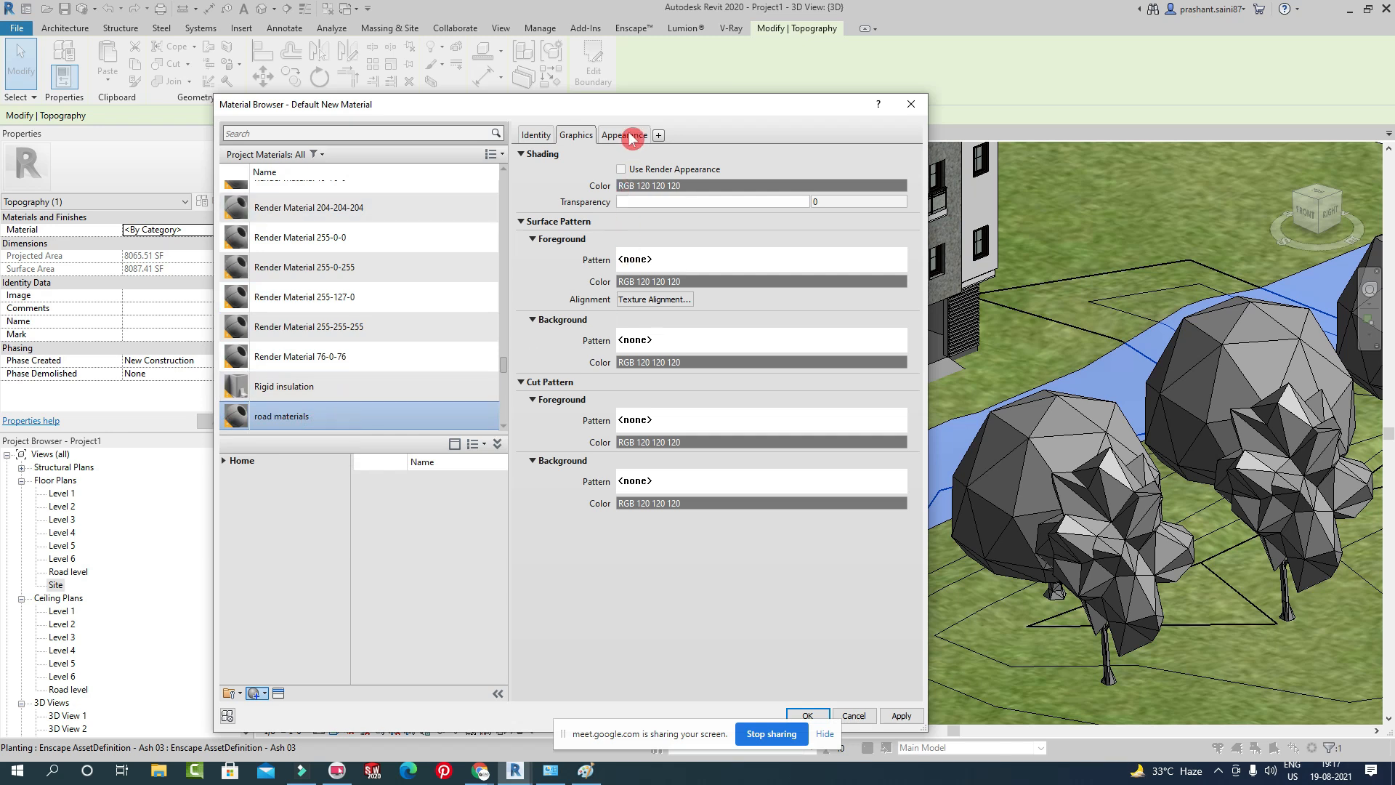
pyautogui.click(280, 694)
pyautogui.click(878, 216)
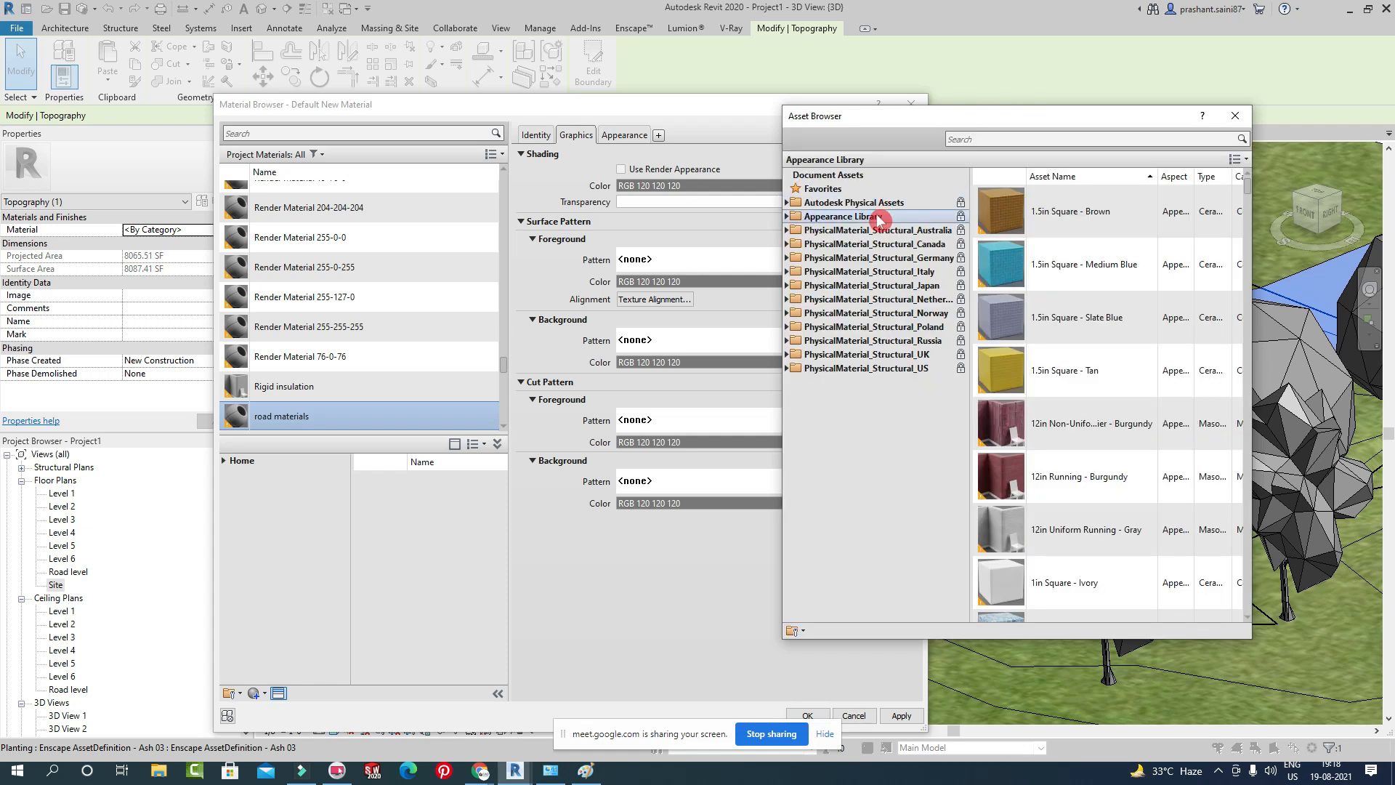
pyautogui.click(880, 218)
pyautogui.click(1027, 138)
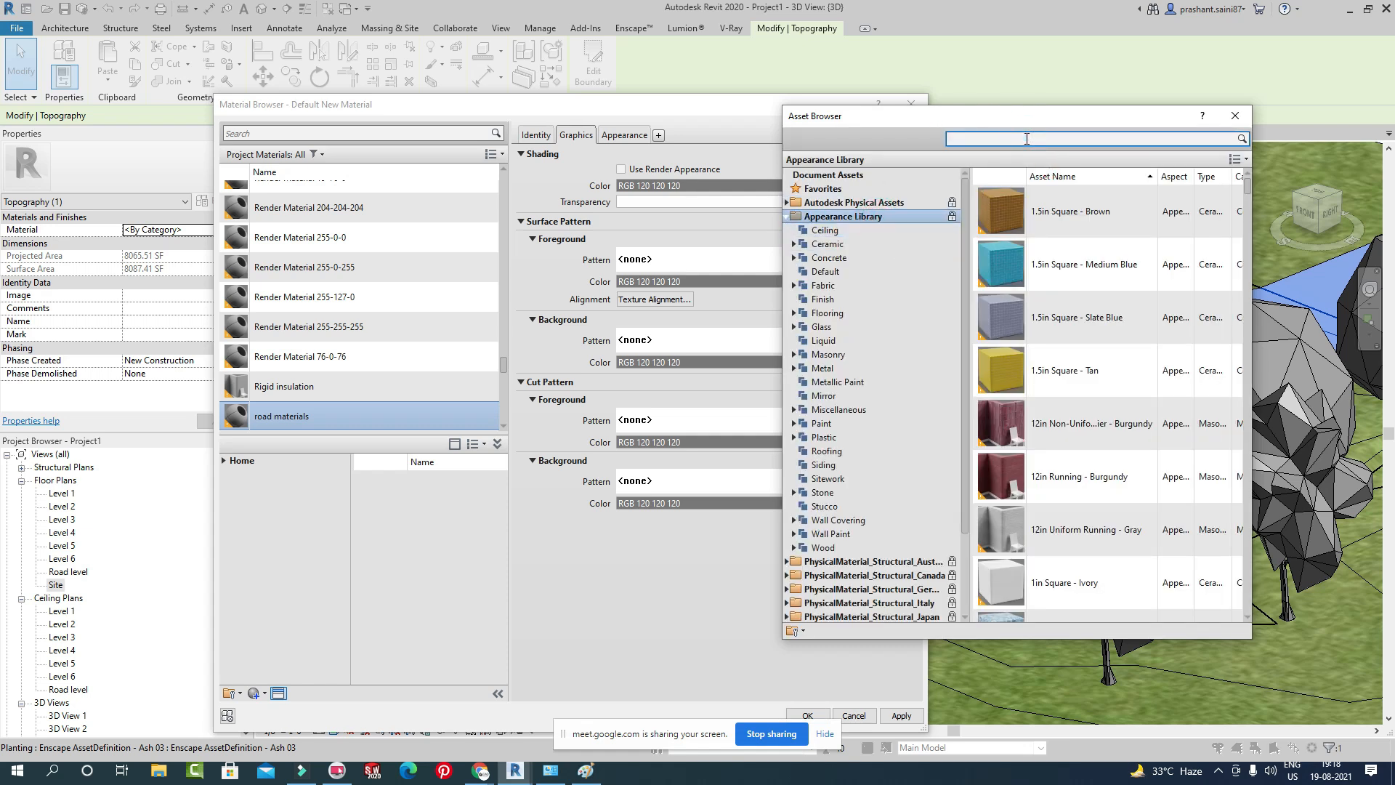
pyautogui.write('concrete')
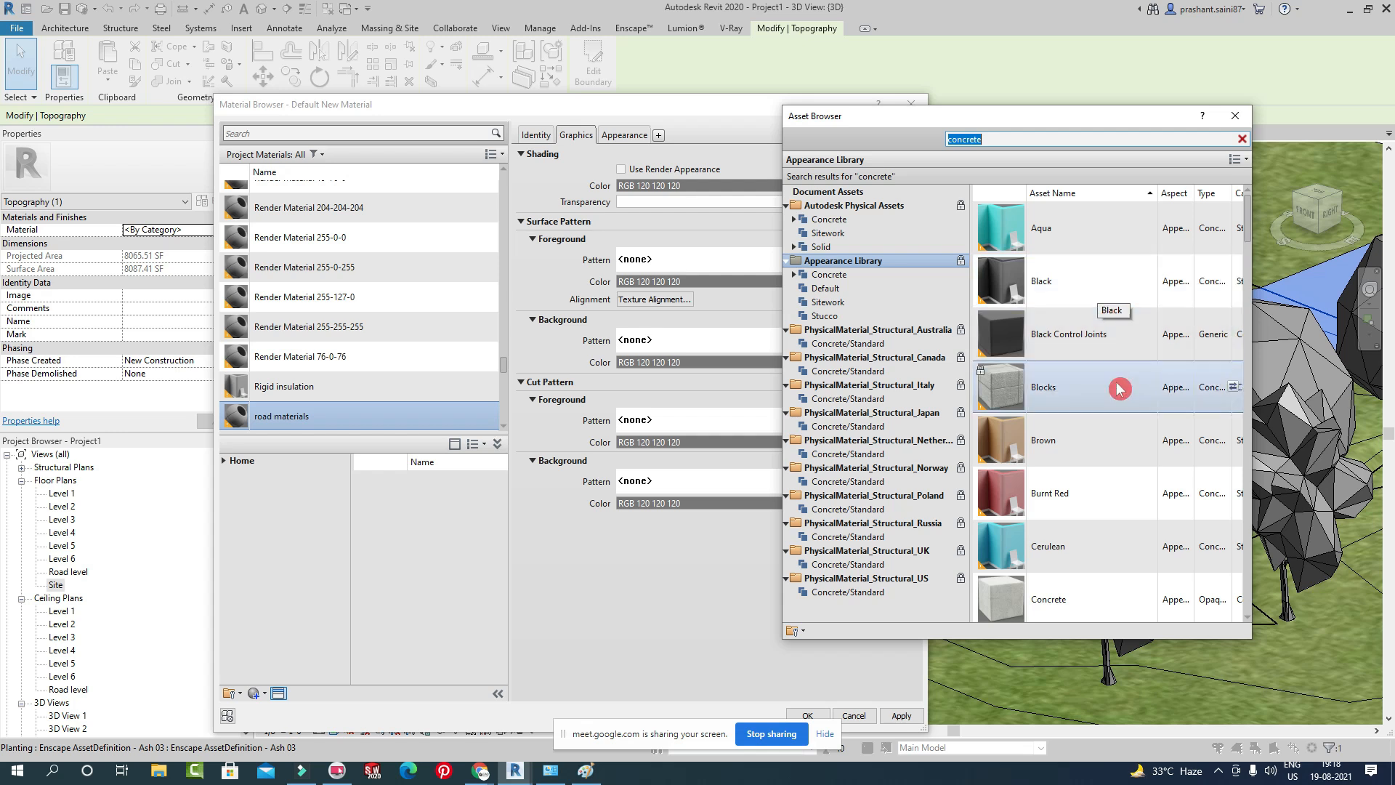
# Replace the road material's appearance with the Precast Smooth concrete asset.
pyautogui.scroll(-4, 1122, 473)
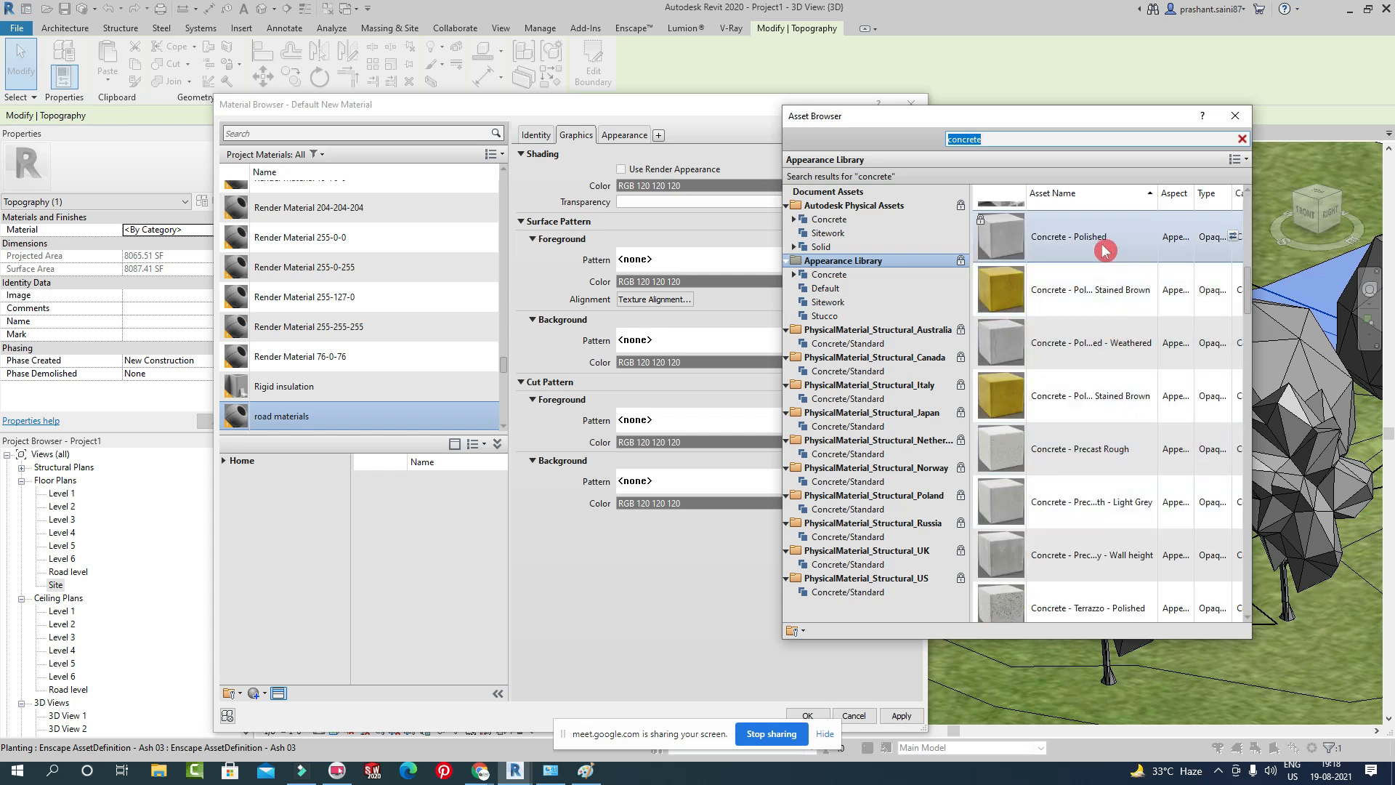
pyautogui.scroll(3, 1110, 324)
pyautogui.scroll(-6, 1110, 324)
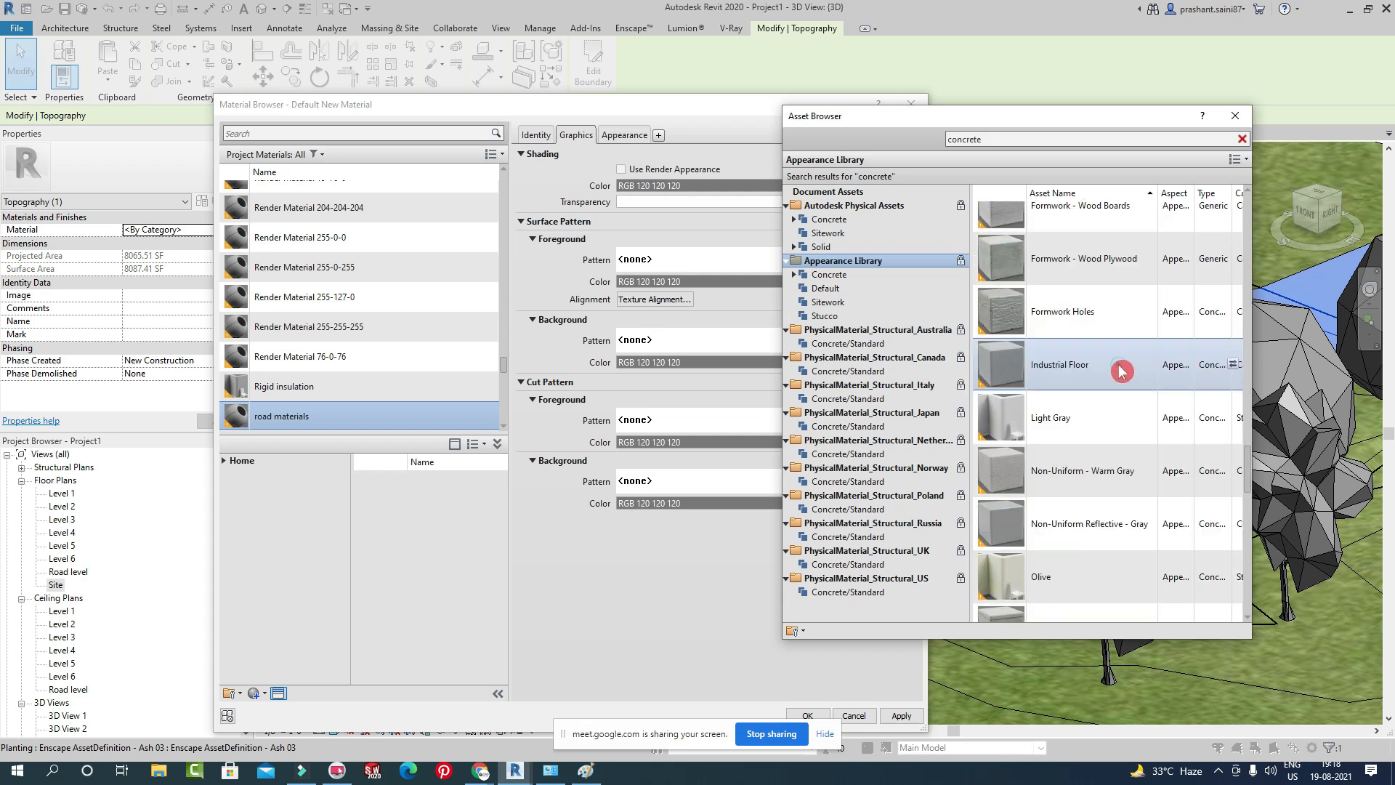
pyautogui.scroll(-6, 1120, 371)
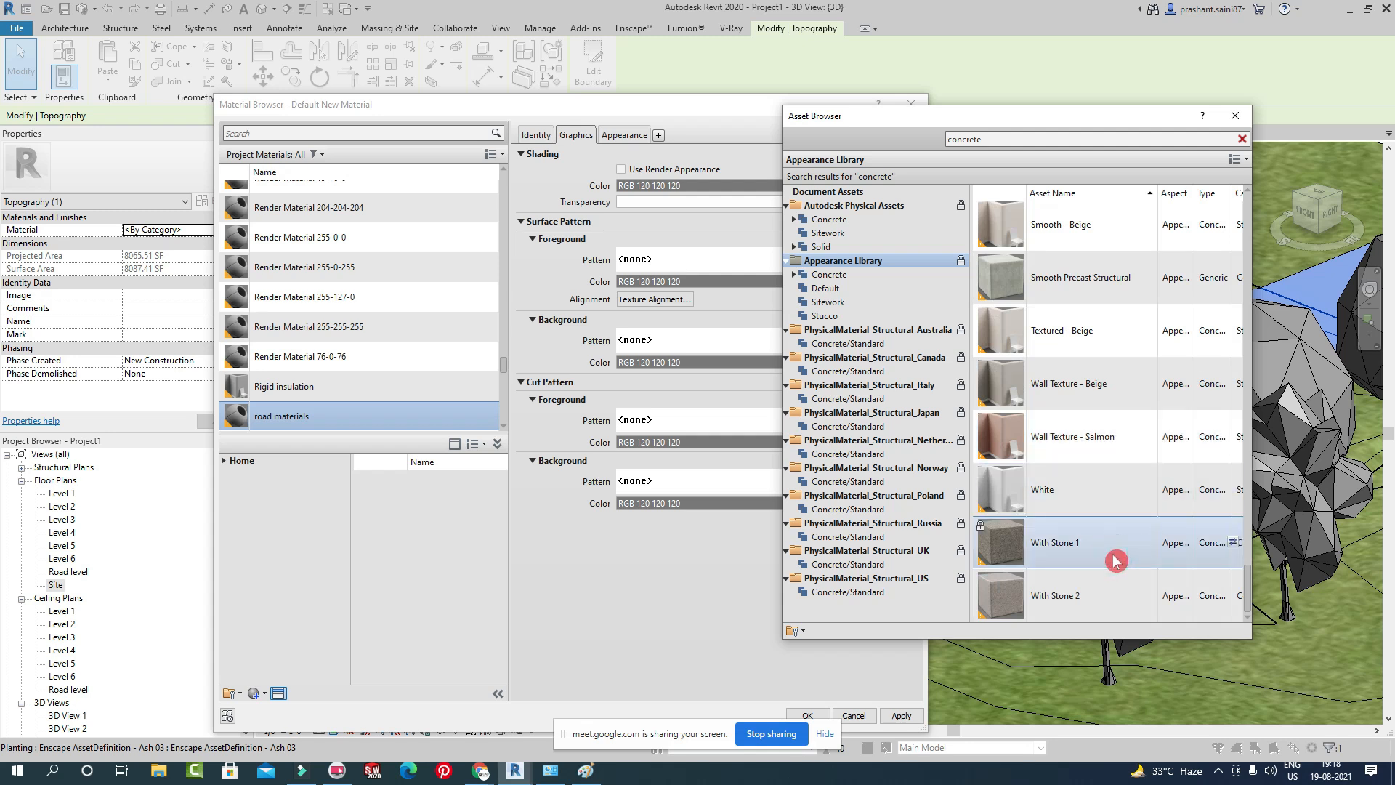
pyautogui.scroll(5, 1073, 436)
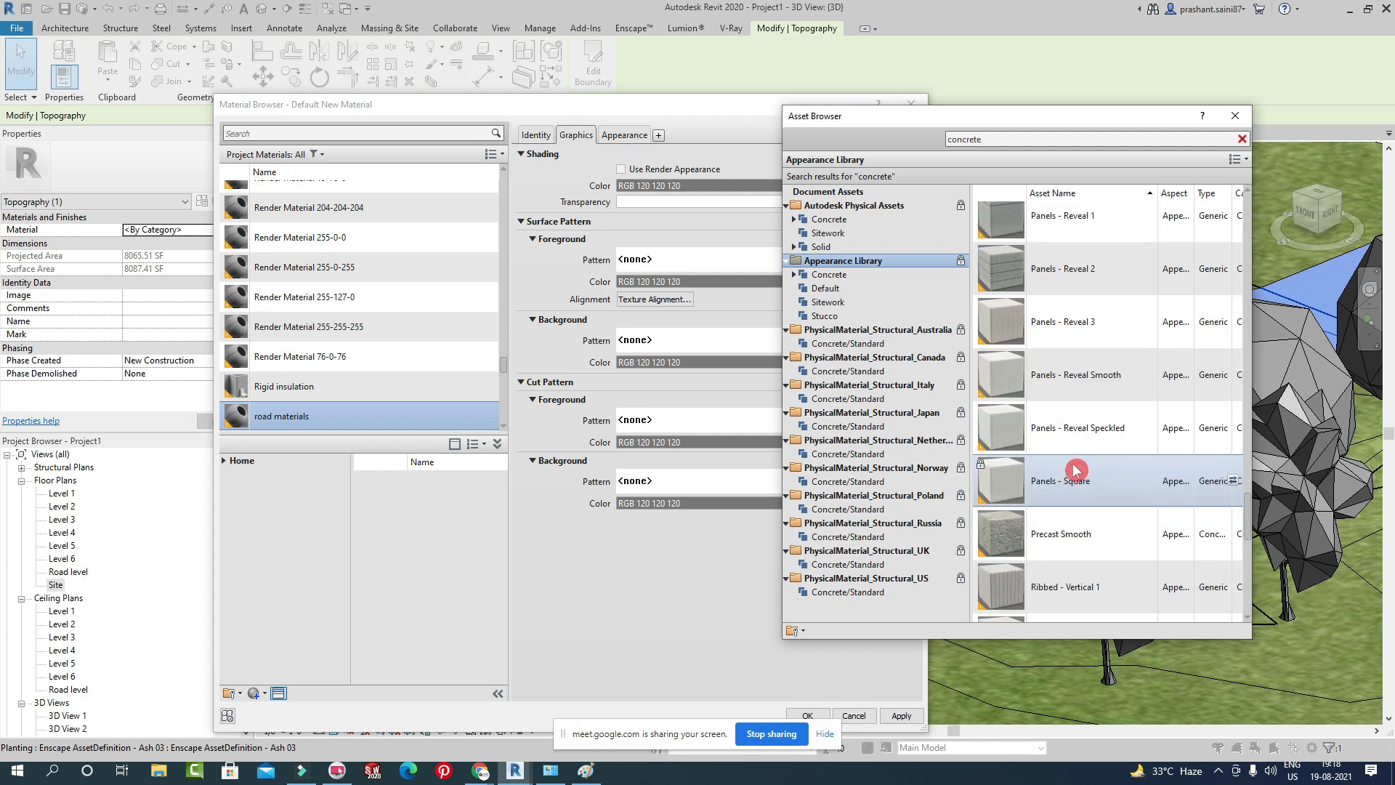
pyautogui.scroll(2, 1085, 436)
pyautogui.scroll(-5, 1088, 457)
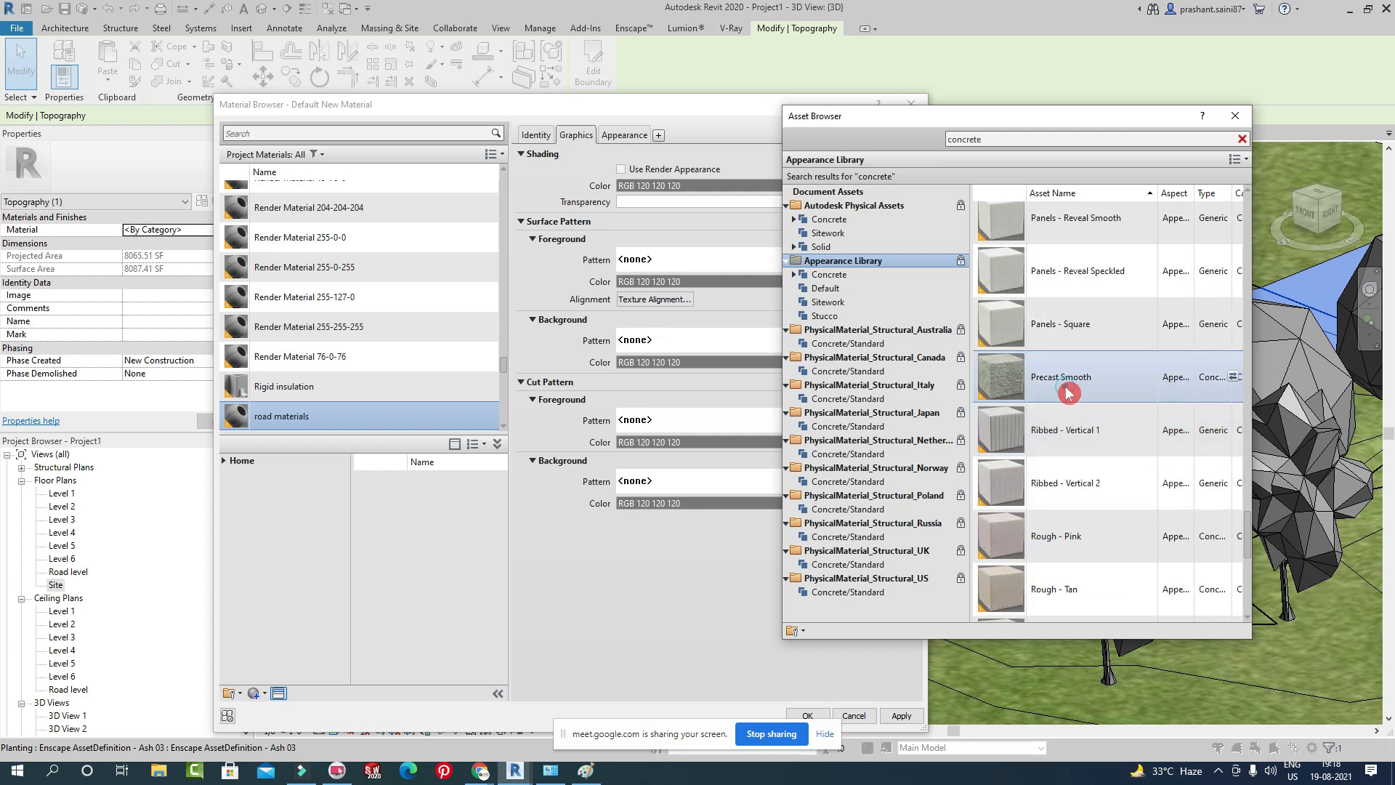
pyautogui.click(1240, 378)
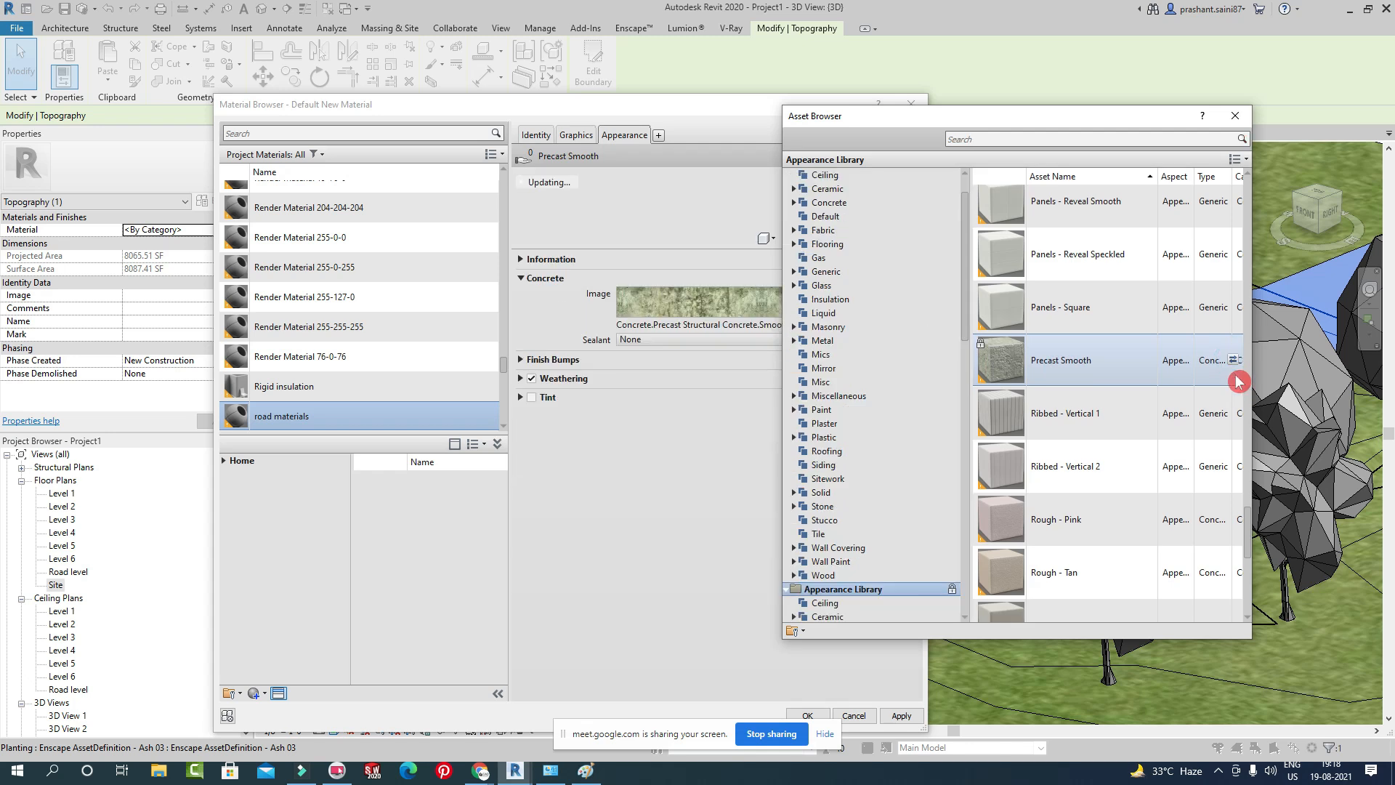
# Replace the road material's appearance with the Concrete - Terrazzo - Polished asset and close the Asset Browser.
pyautogui.scroll(6, 1105, 408)
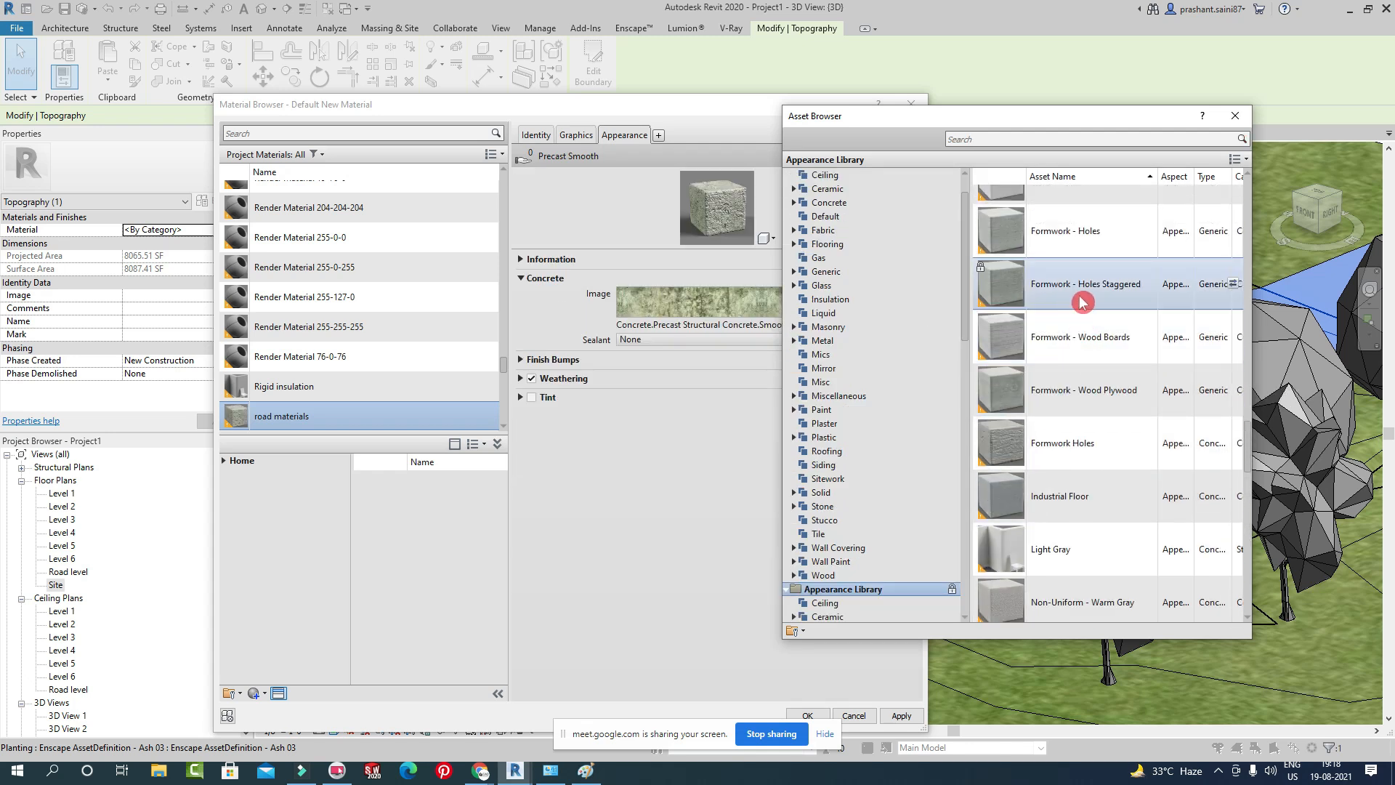
pyautogui.scroll(3, 1098, 327)
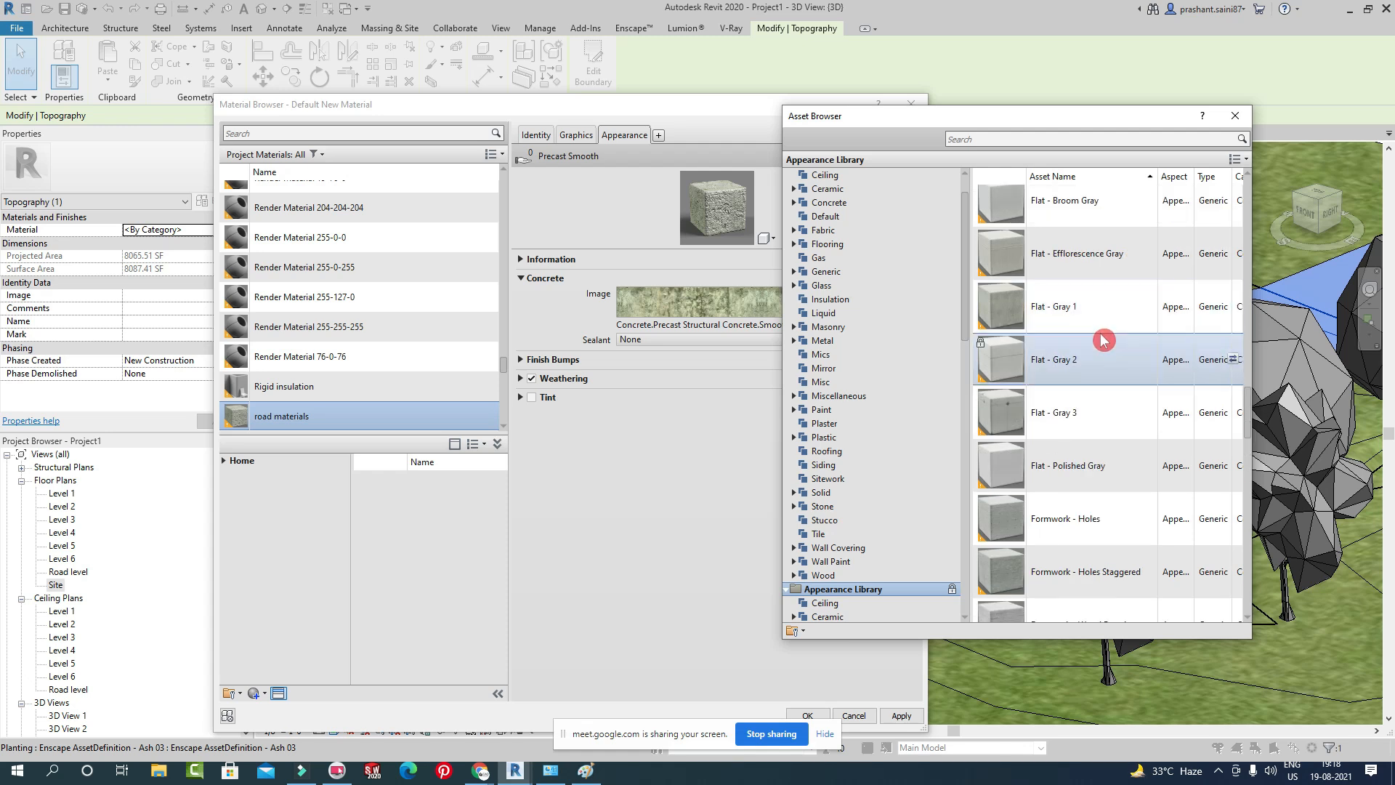
pyautogui.scroll(3, 1097, 349)
pyautogui.scroll(5, 1090, 362)
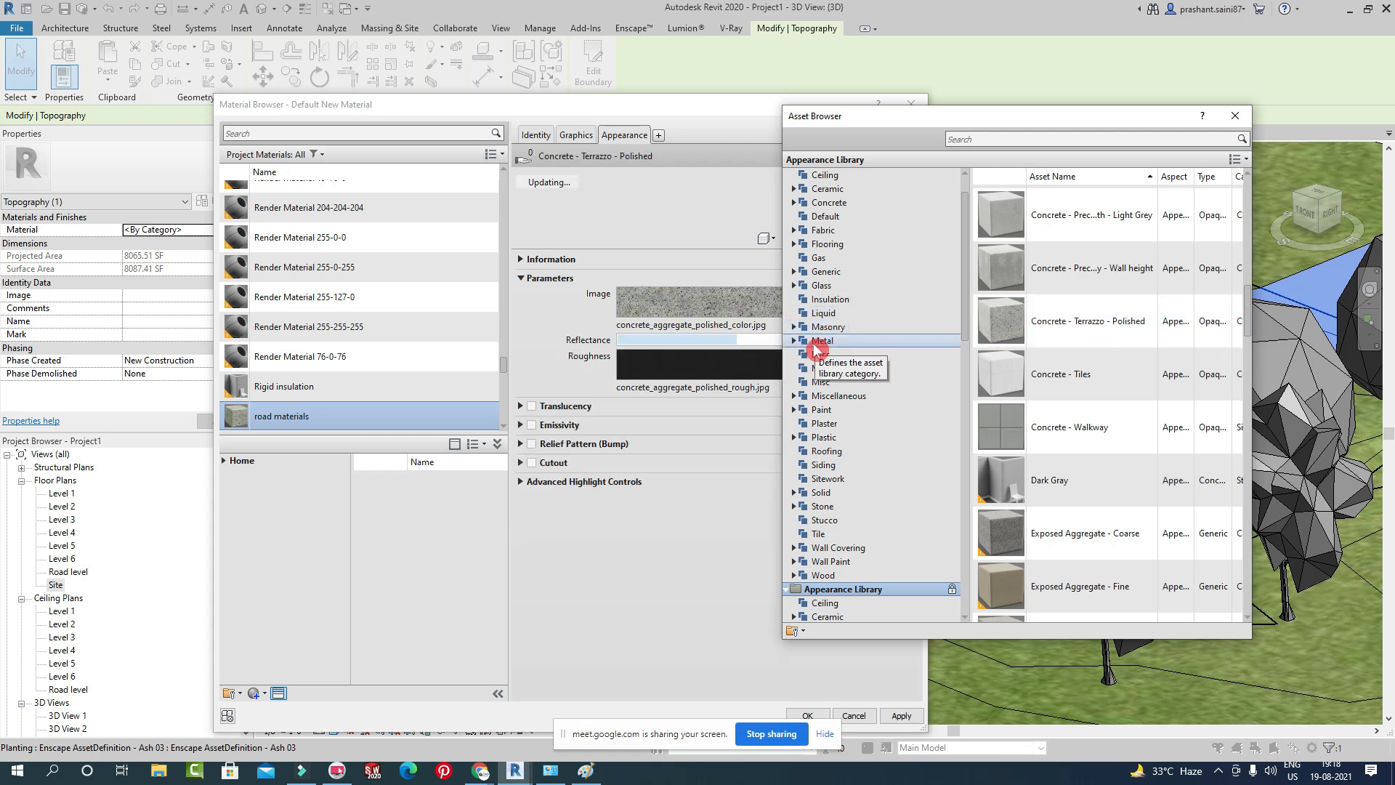
pyautogui.click(1235, 116)
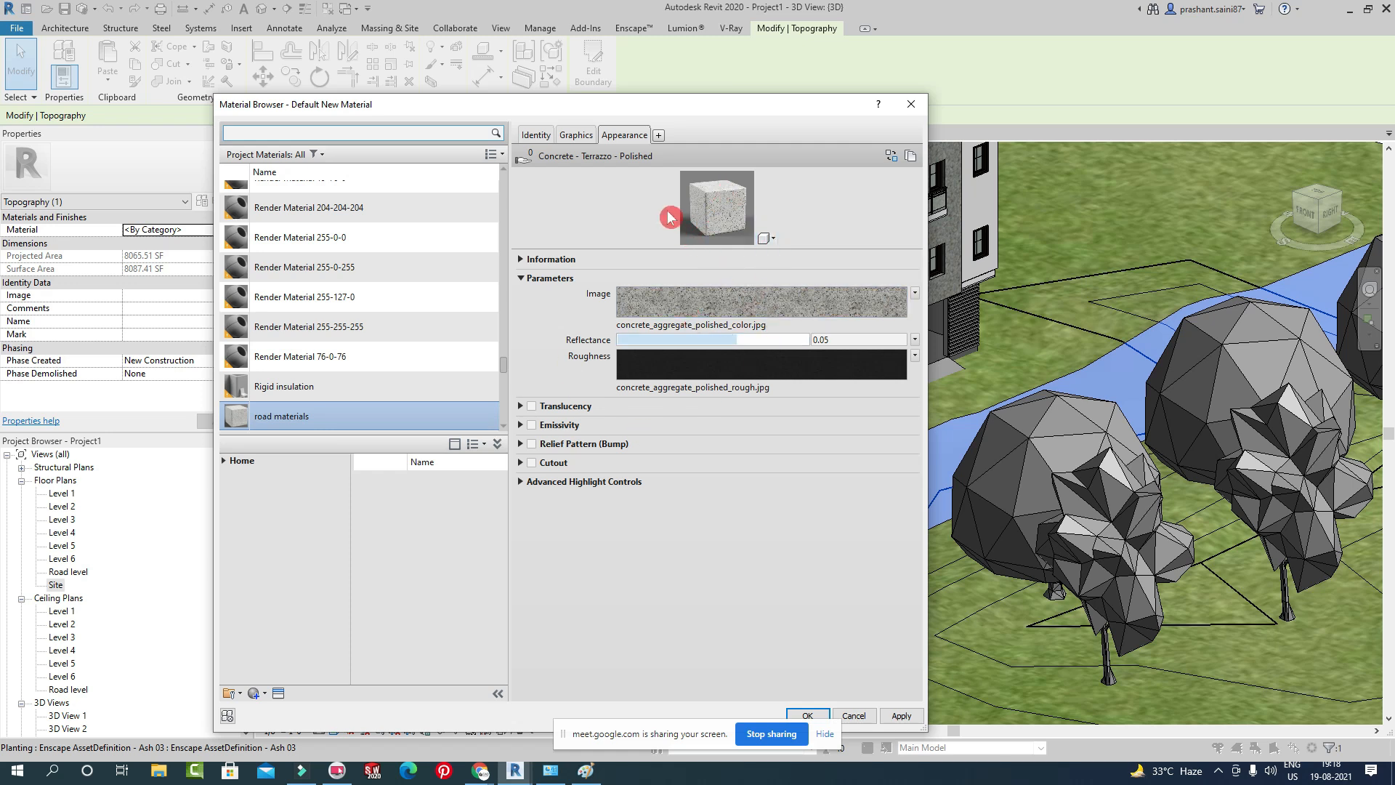
# Enable Use Render Appearance for the road material's shading and set its preview rendering to Production Quality.
pyautogui.click(588, 136)
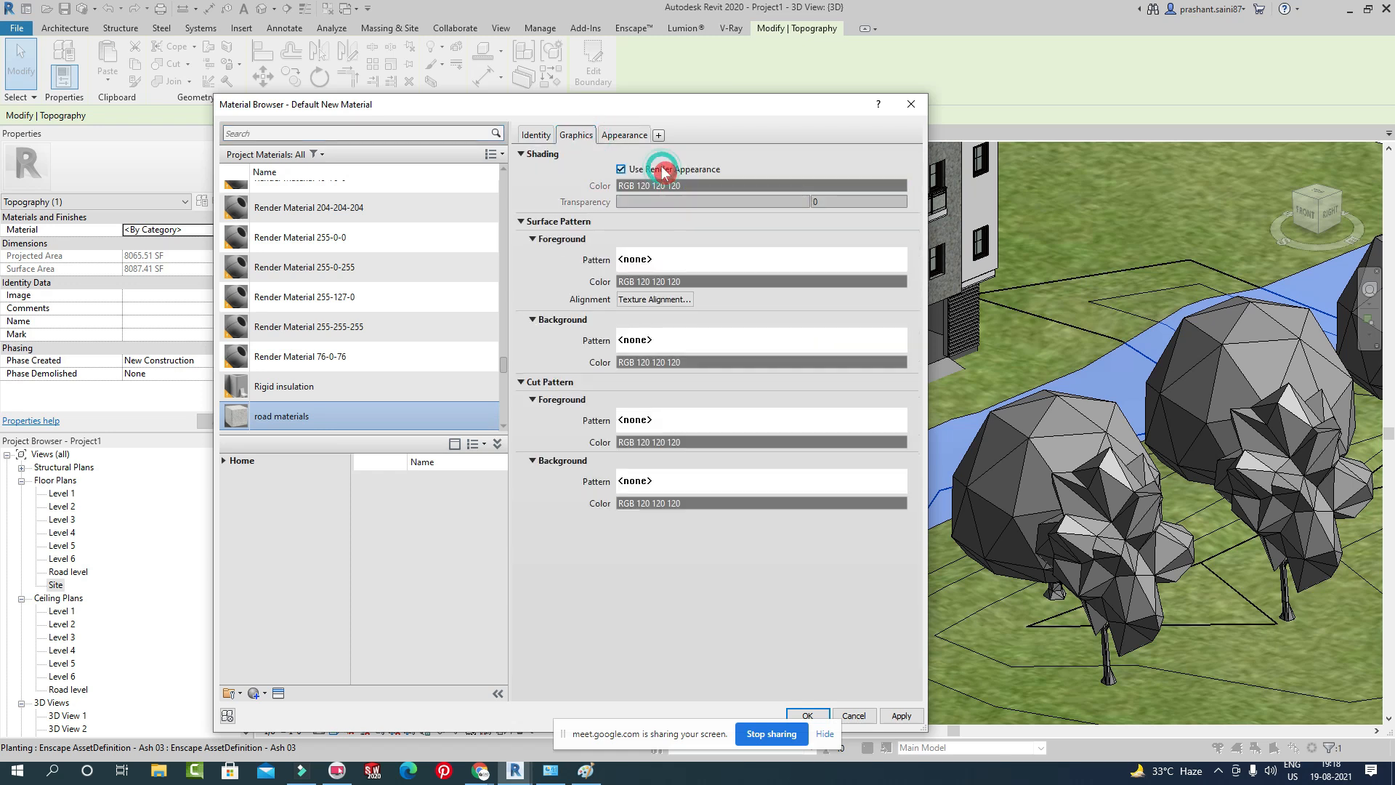
pyautogui.click(645, 136)
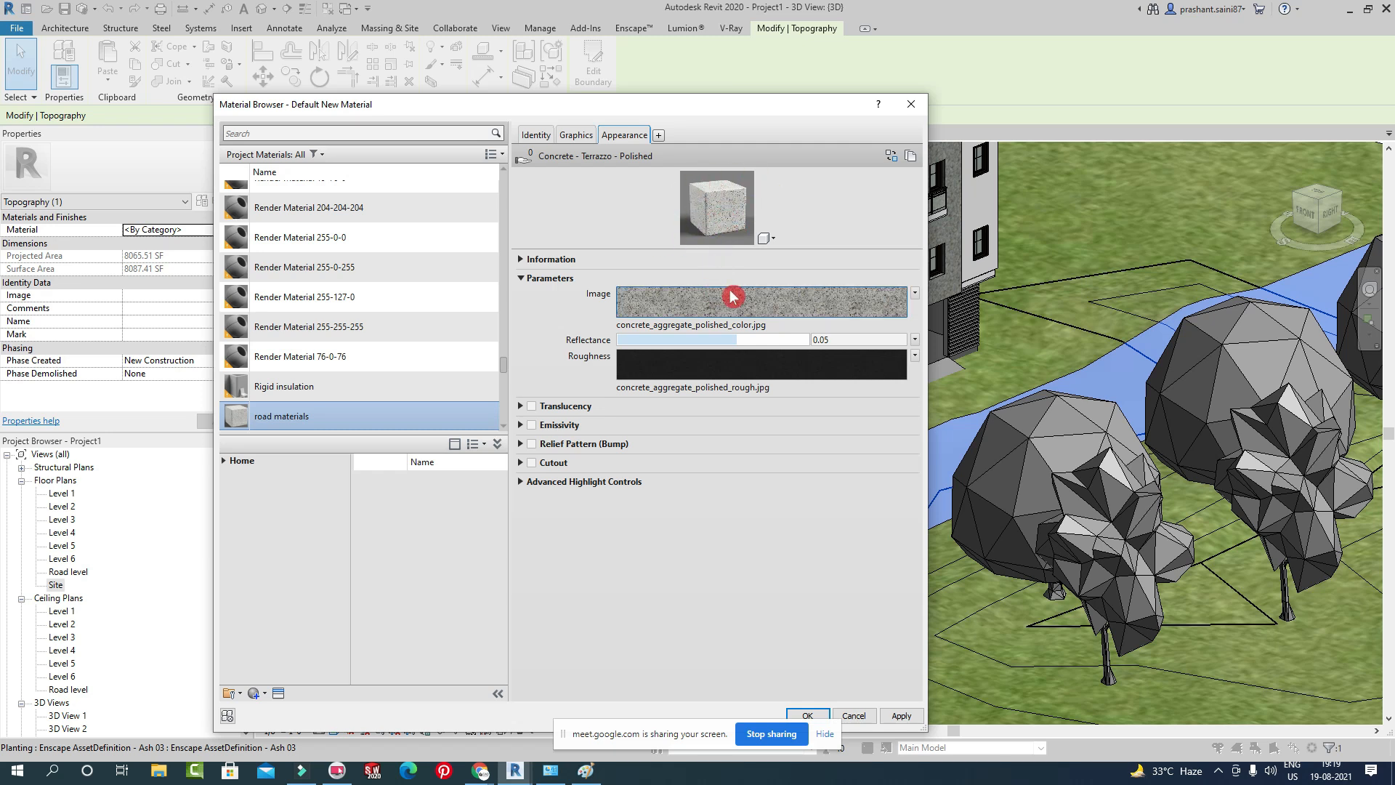
pyautogui.click(771, 238)
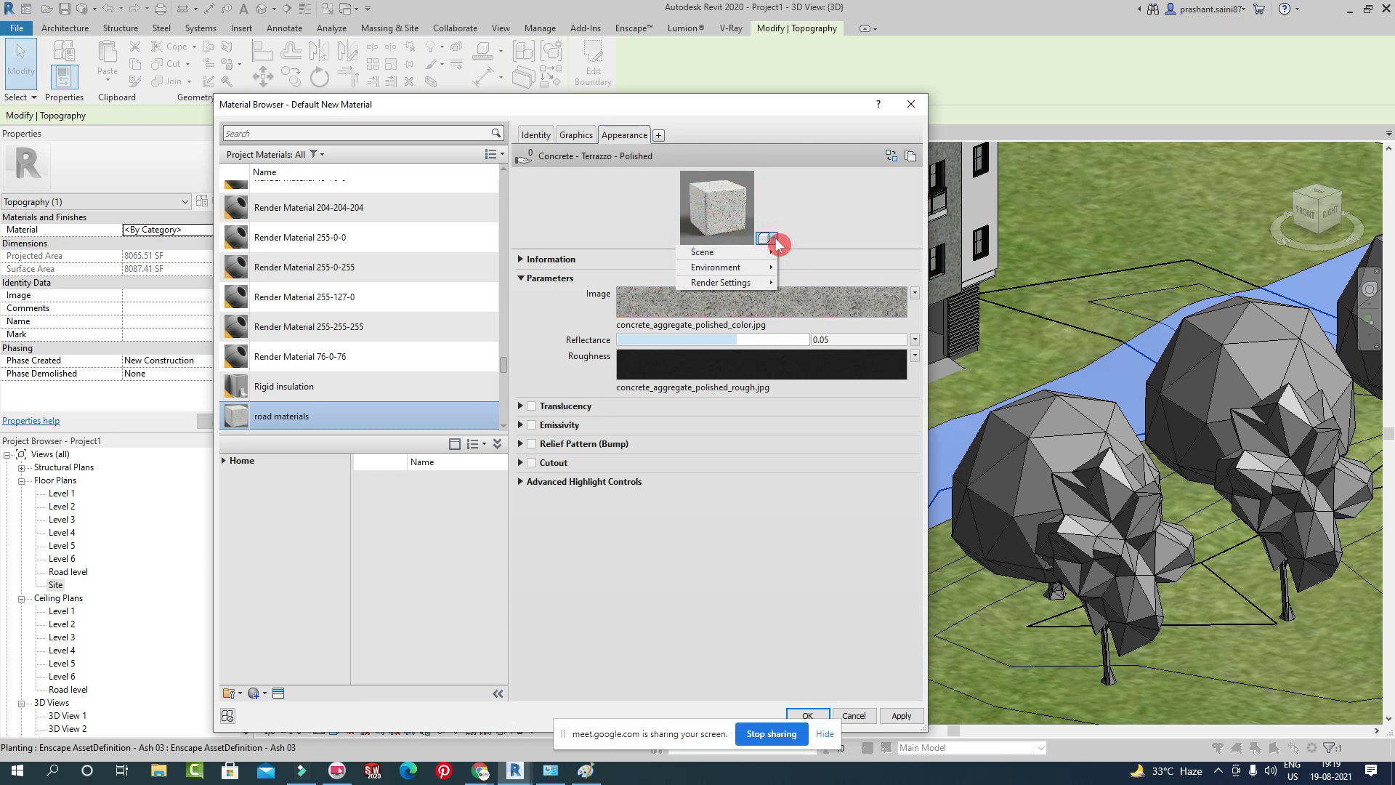
pyautogui.moveTo(761, 272)
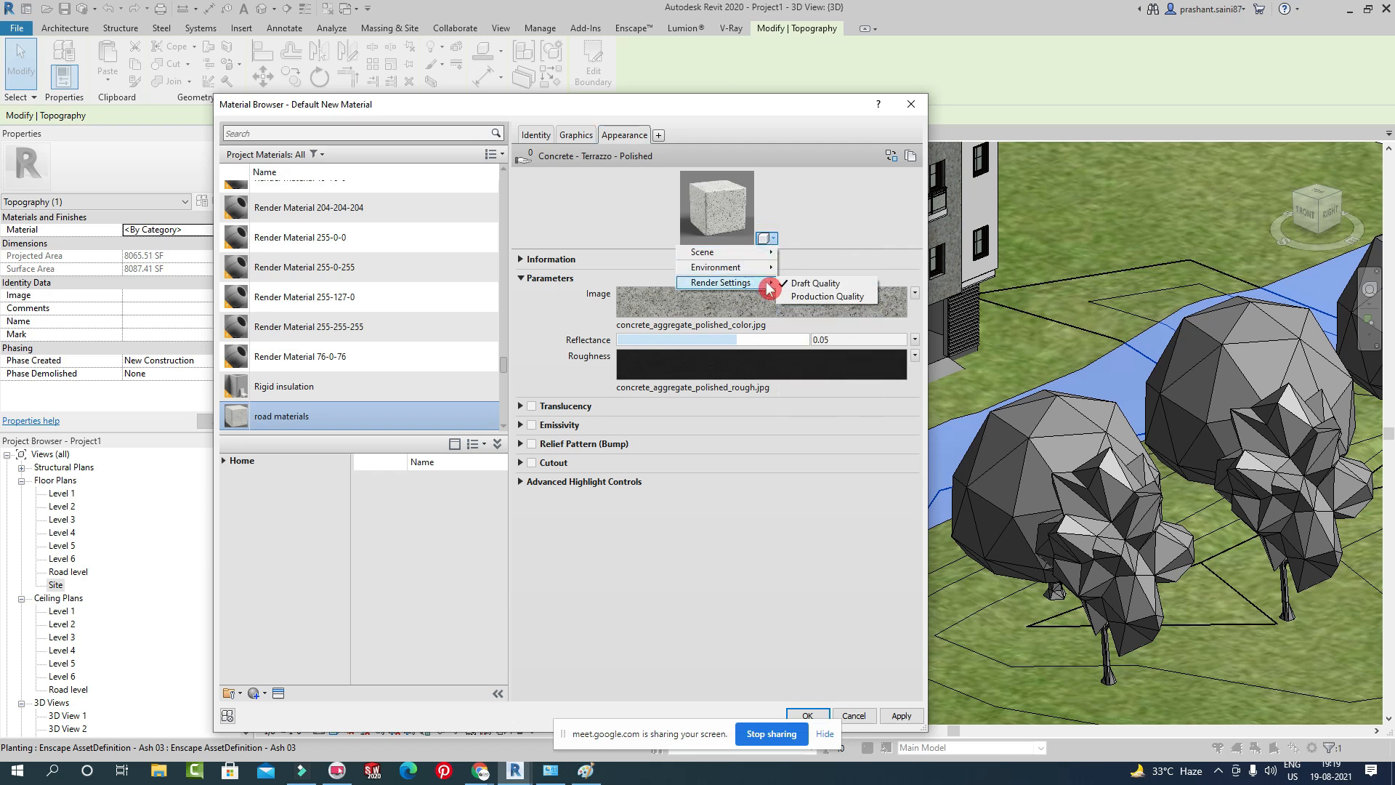
pyautogui.click(861, 297)
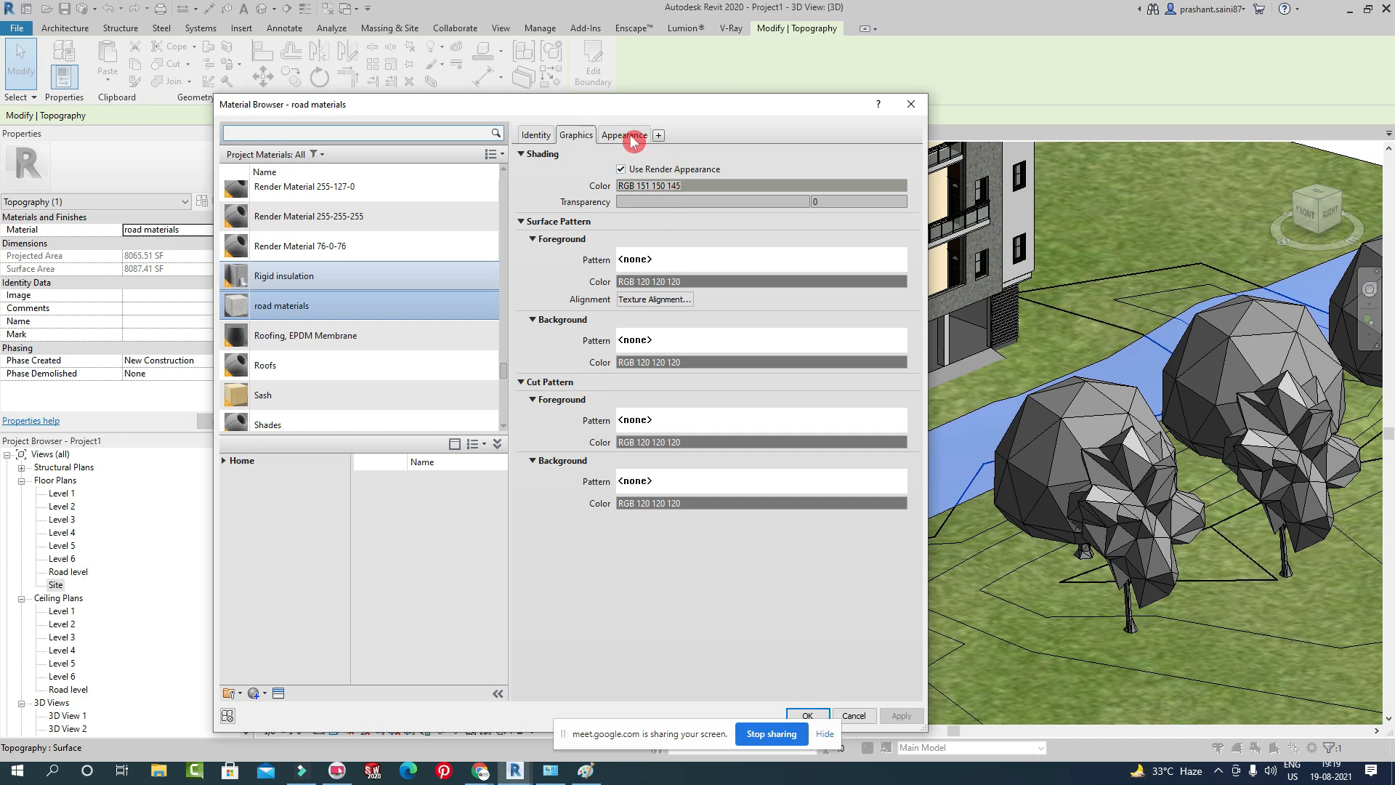
# Inspect the road material's concrete_aggregate_polished_color.jpg texture settings in the Texture Editor and close the editor.
pyautogui.click(632, 138)
pyautogui.rightClick(730, 300)
pyautogui.click(915, 294)
pyautogui.click(765, 305)
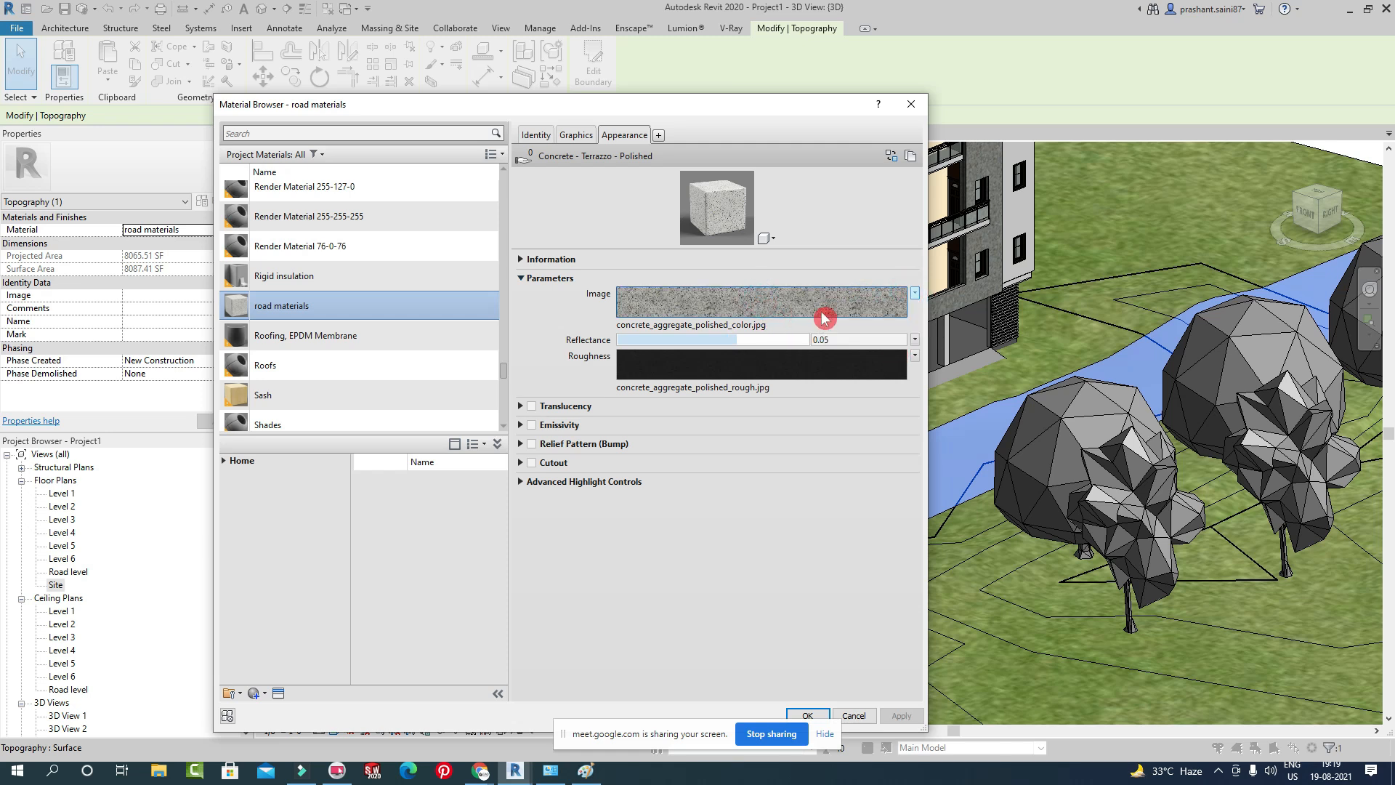
pyautogui.rightClick(780, 302)
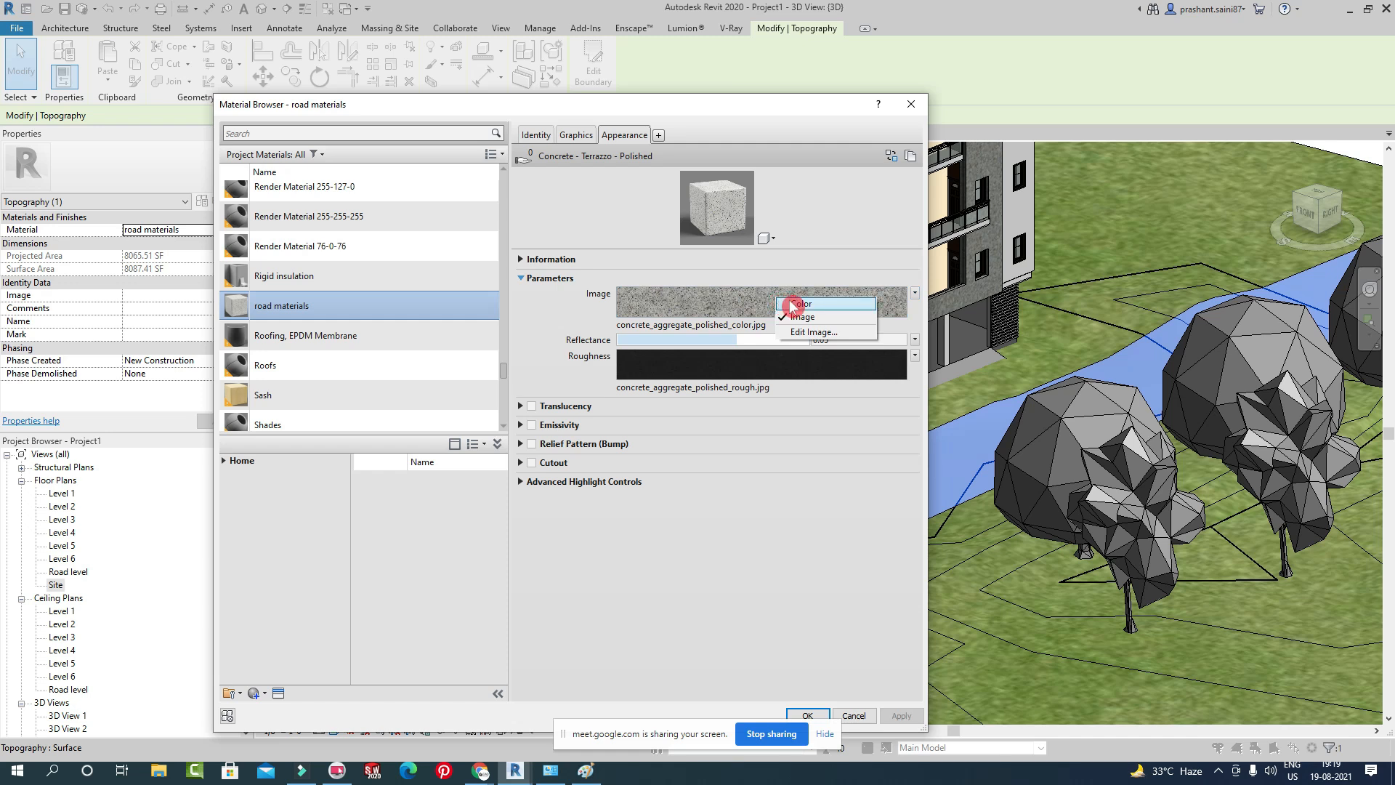
pyautogui.click(915, 293)
pyautogui.click(916, 293)
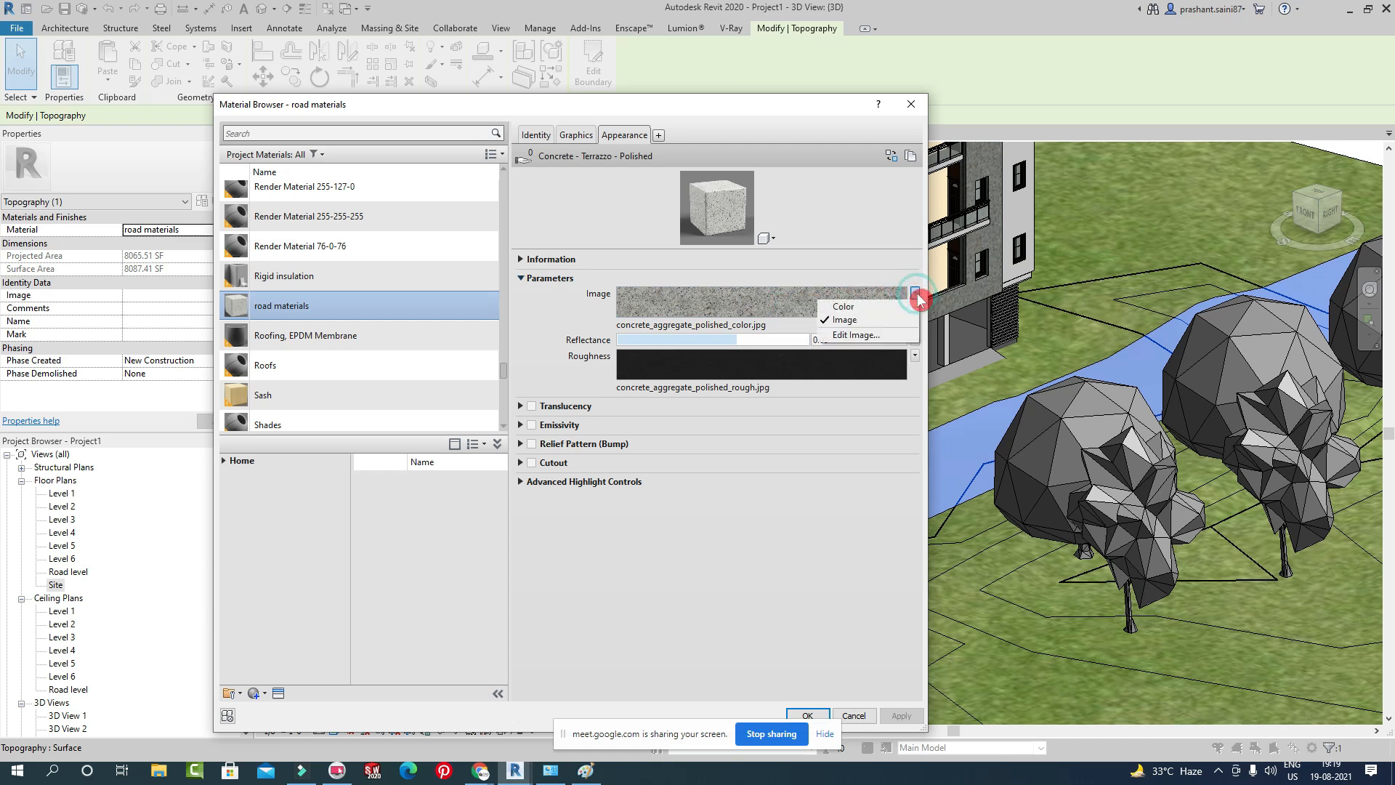
pyautogui.click(887, 335)
pyautogui.scroll(1, 342, 197)
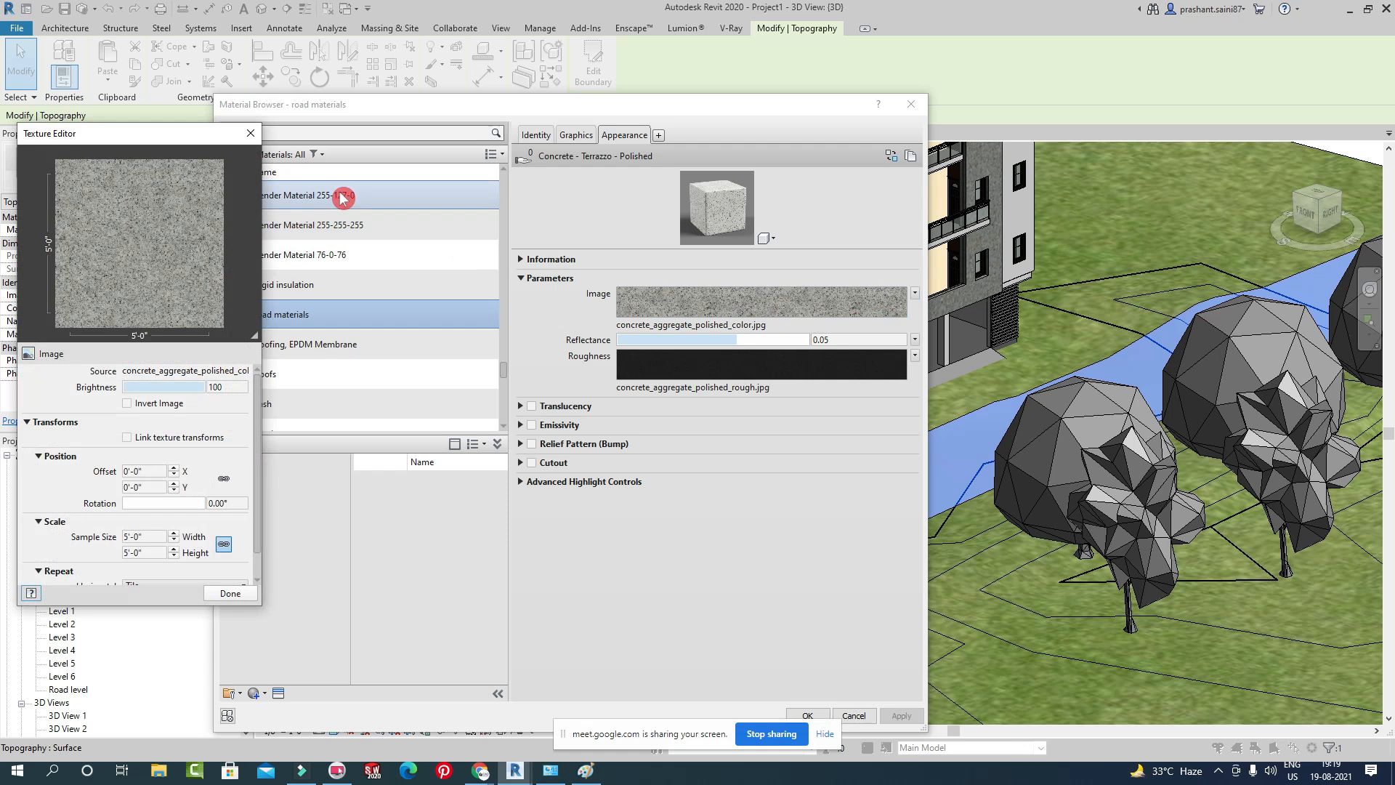
pyautogui.click(251, 134)
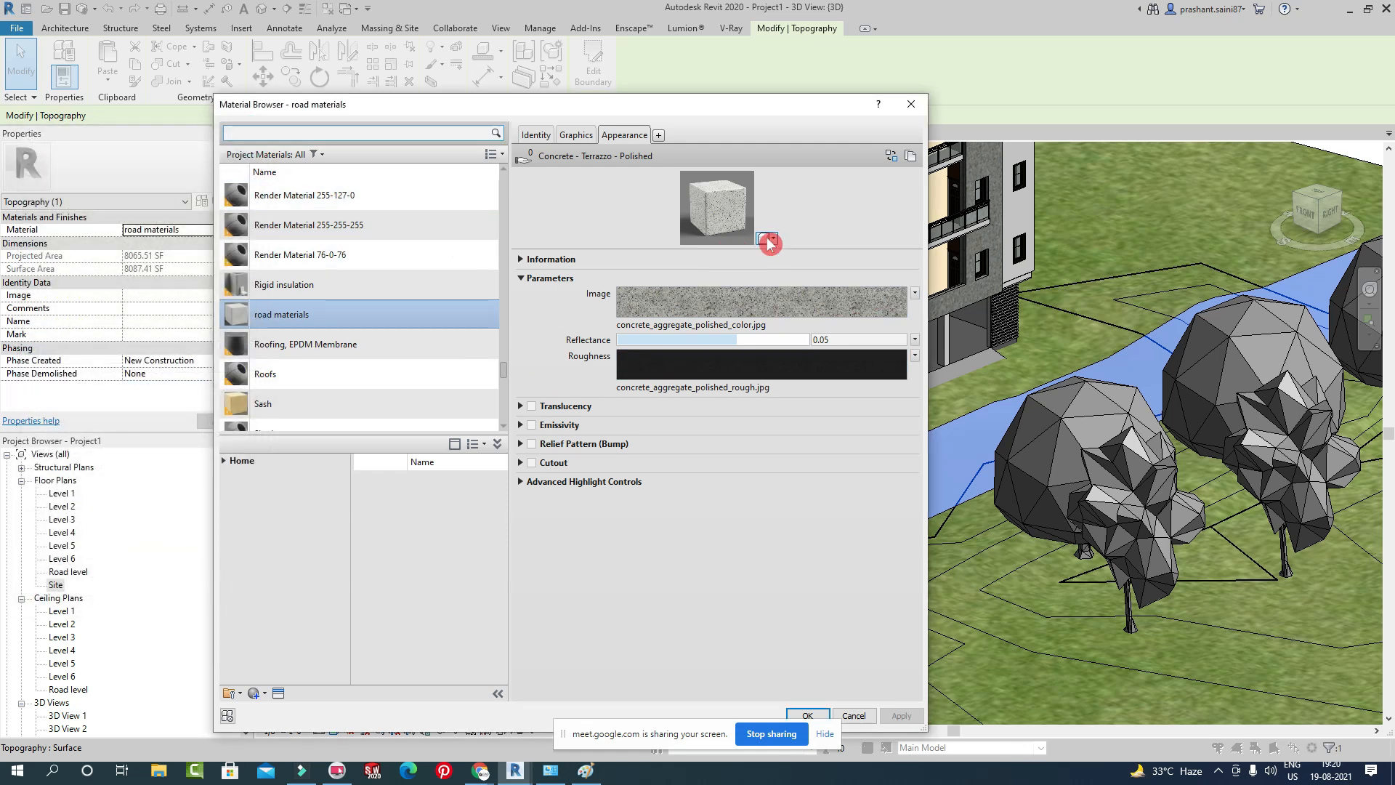
# Delete the custom "road materials" material and select the Poche material from the project materials instead.
pyautogui.rightClick(322, 317)
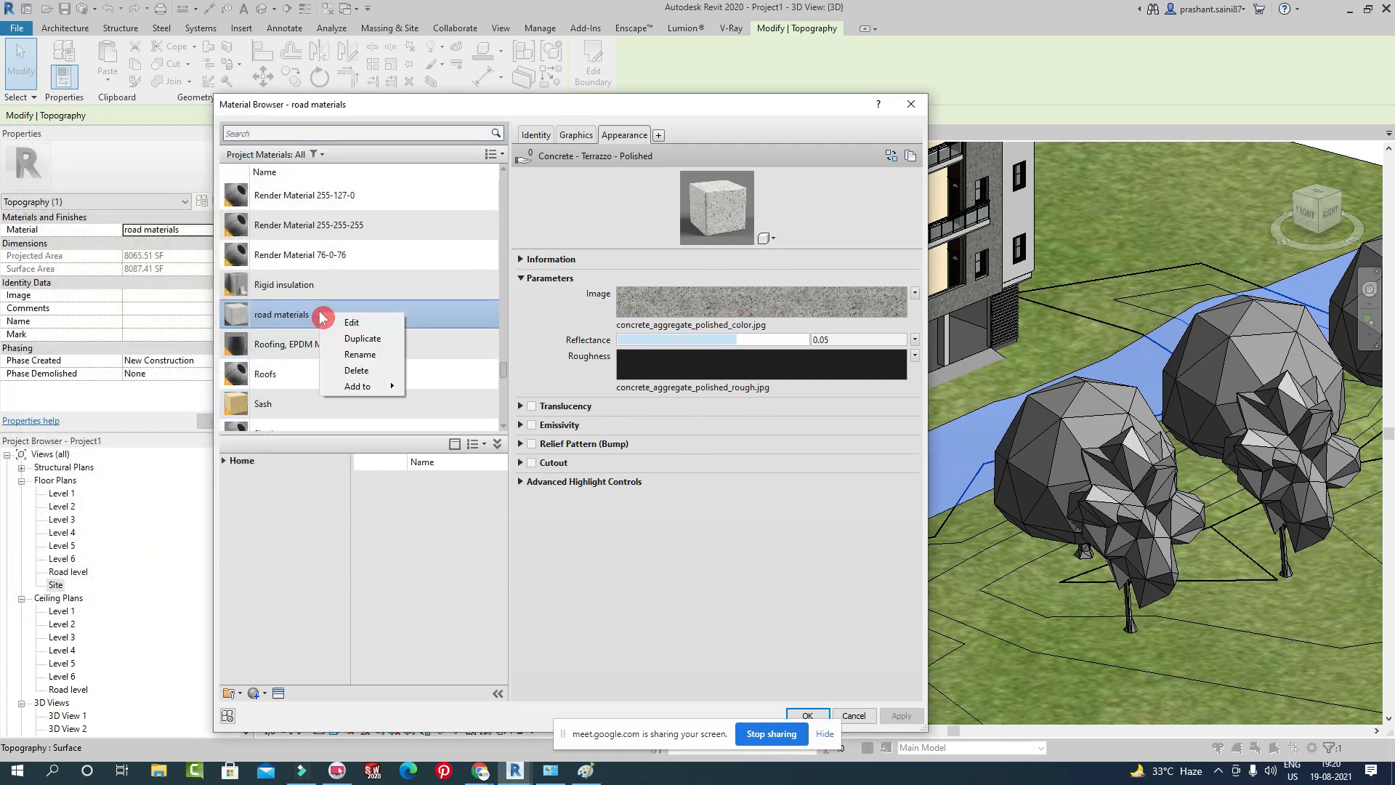
pyautogui.click(392, 371)
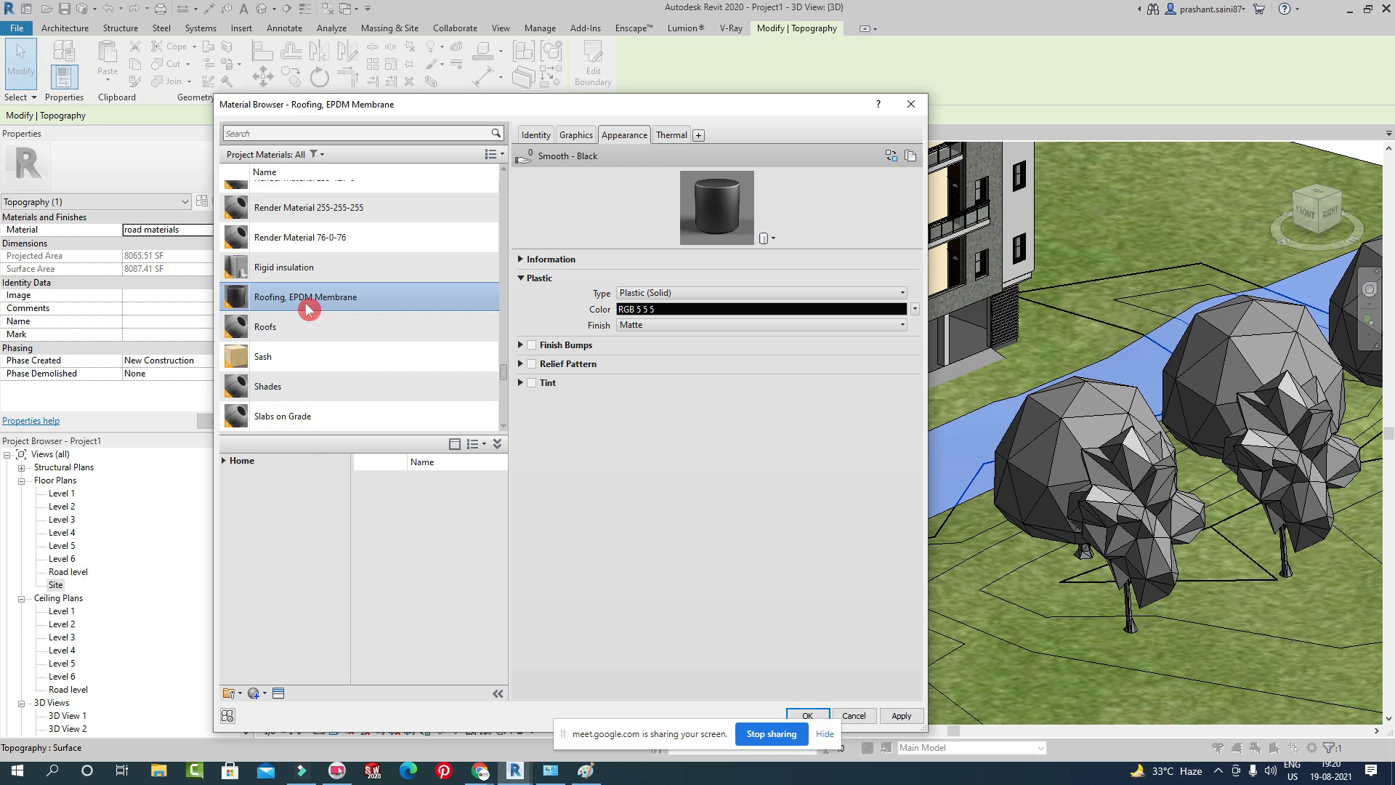
pyautogui.scroll(-4, 317, 392)
pyautogui.scroll(-3, 349, 247)
pyautogui.scroll(3, 353, 248)
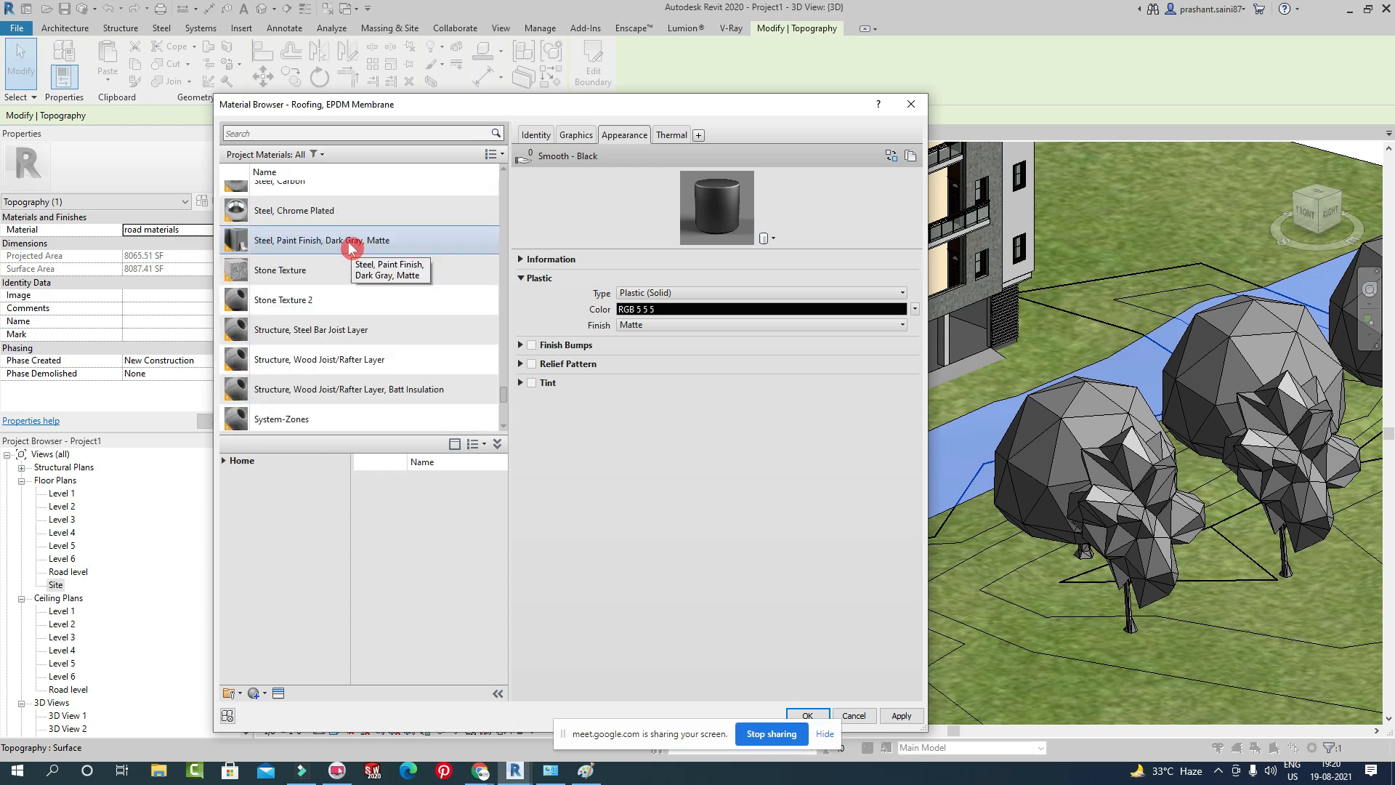
pyautogui.scroll(-3, 338, 399)
pyautogui.scroll(12, 367, 270)
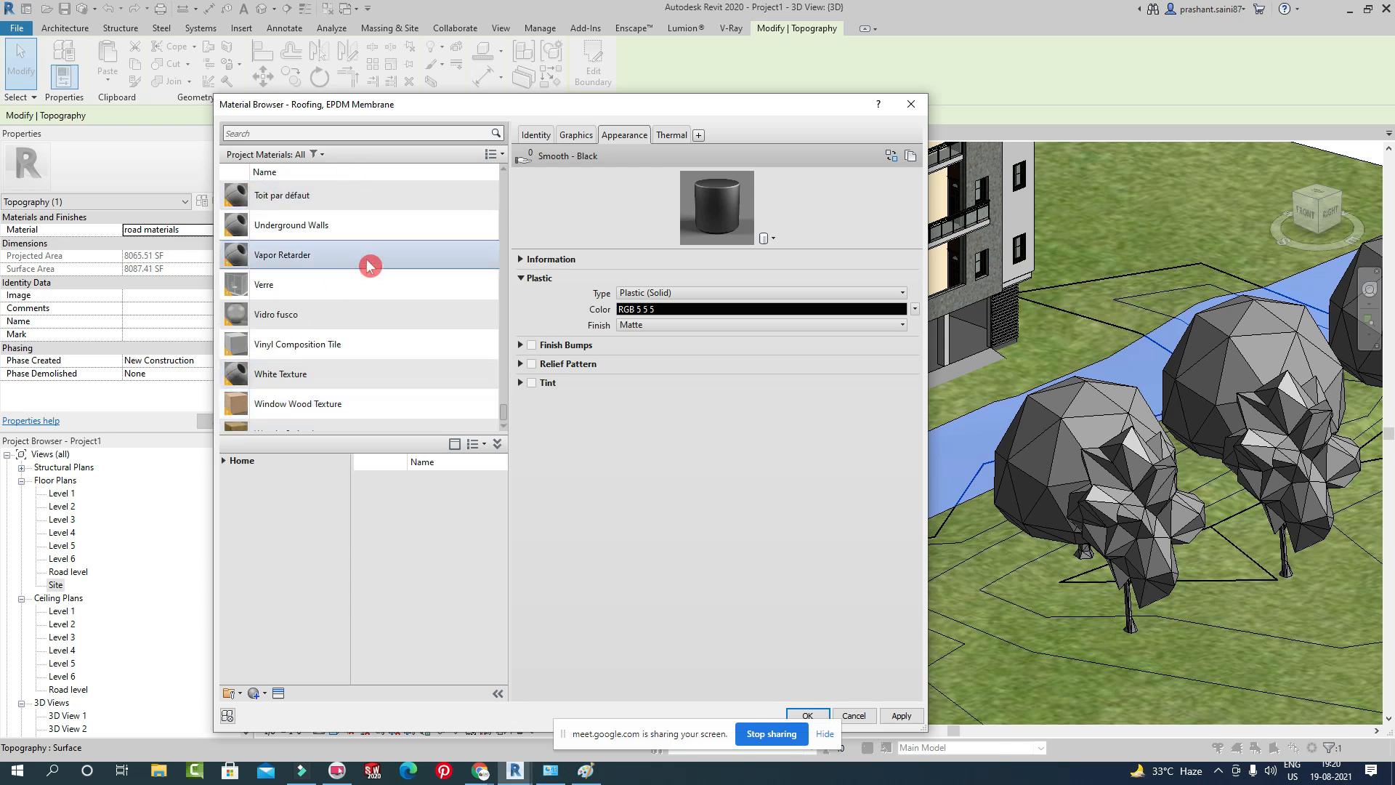
pyautogui.scroll(5, 369, 274)
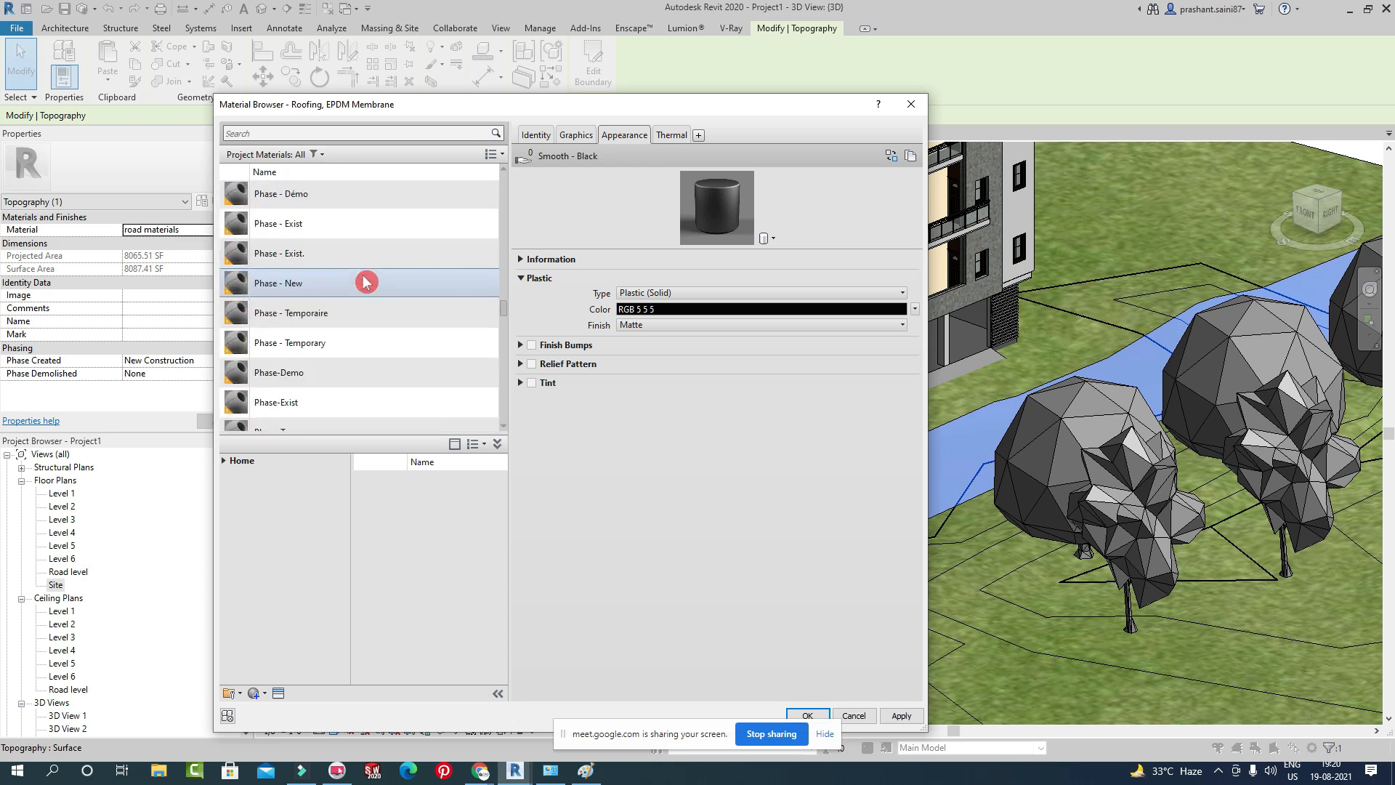
pyautogui.click(302, 247)
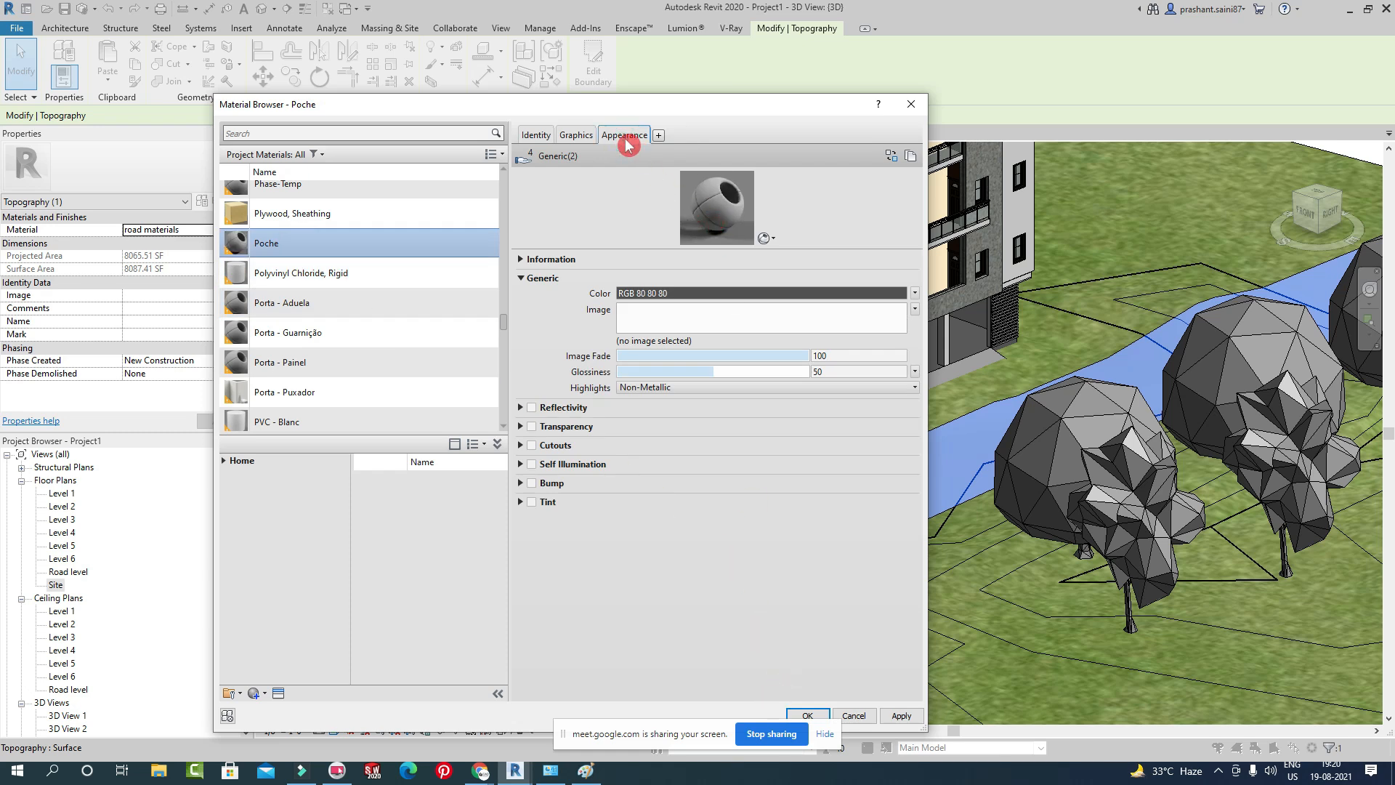
# Set the Poche material's generic appearance color to RGB 35 35 35 and apply the material to the road.
pyautogui.click(581, 142)
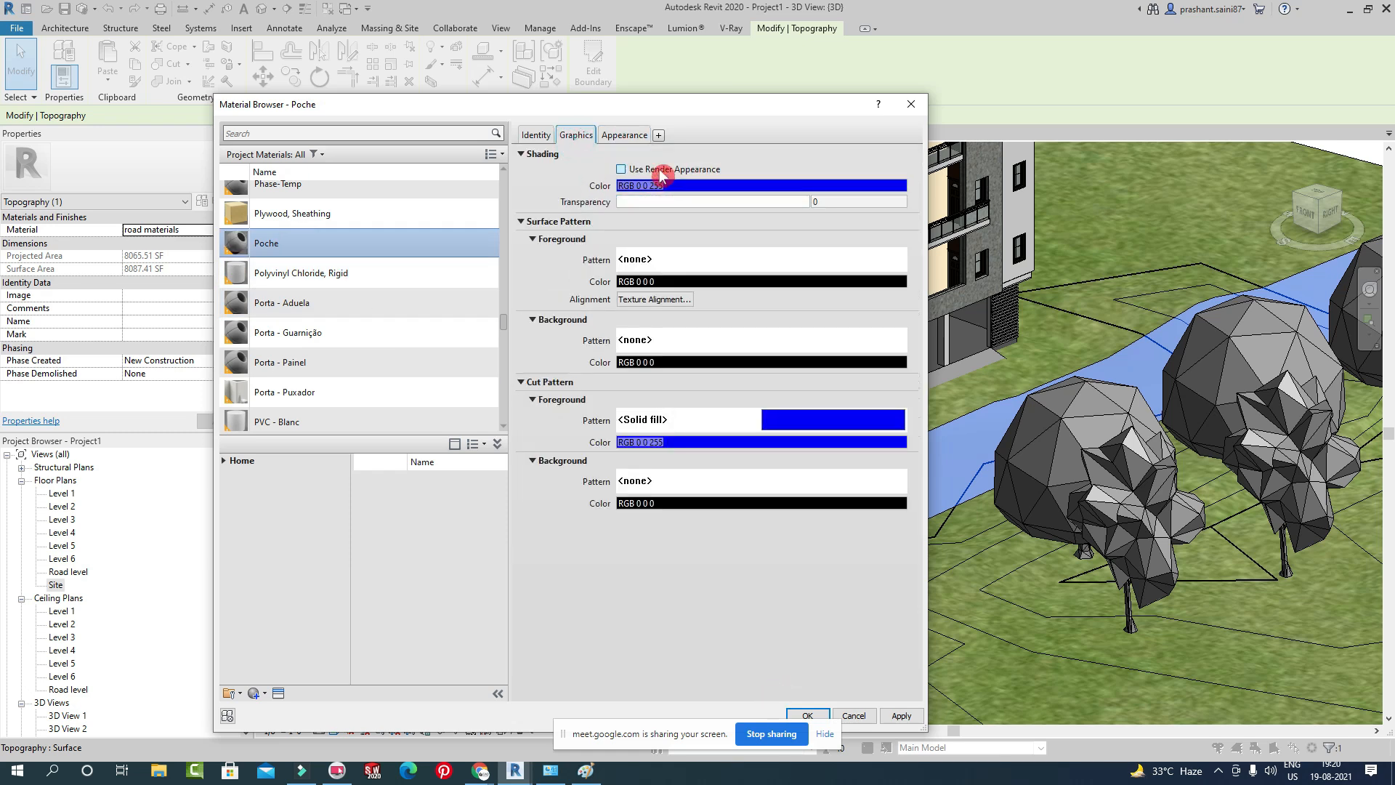
pyautogui.click(631, 135)
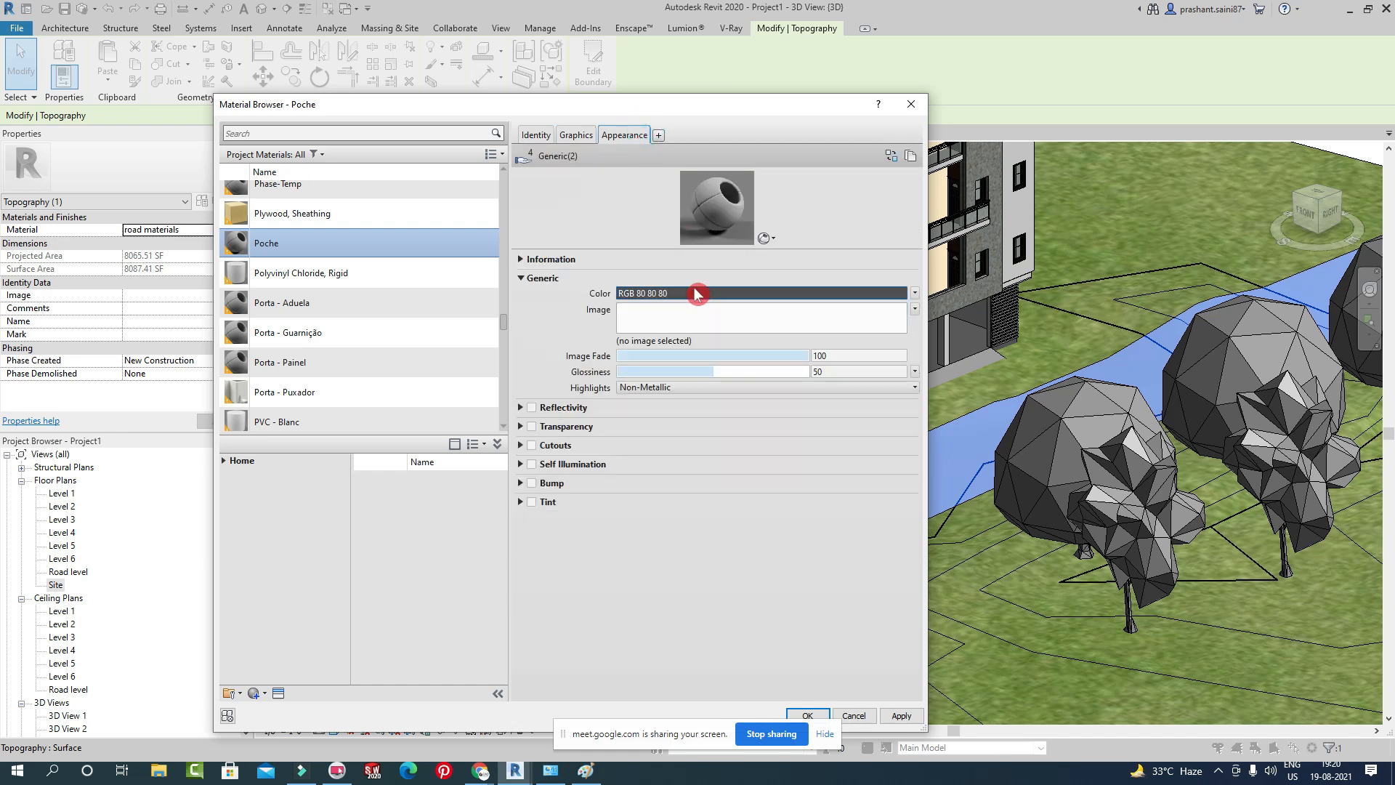
pyautogui.click(695, 292)
pyautogui.moveTo(726, 397); pyautogui.dragTo(734, 424)
pyautogui.click(631, 511)
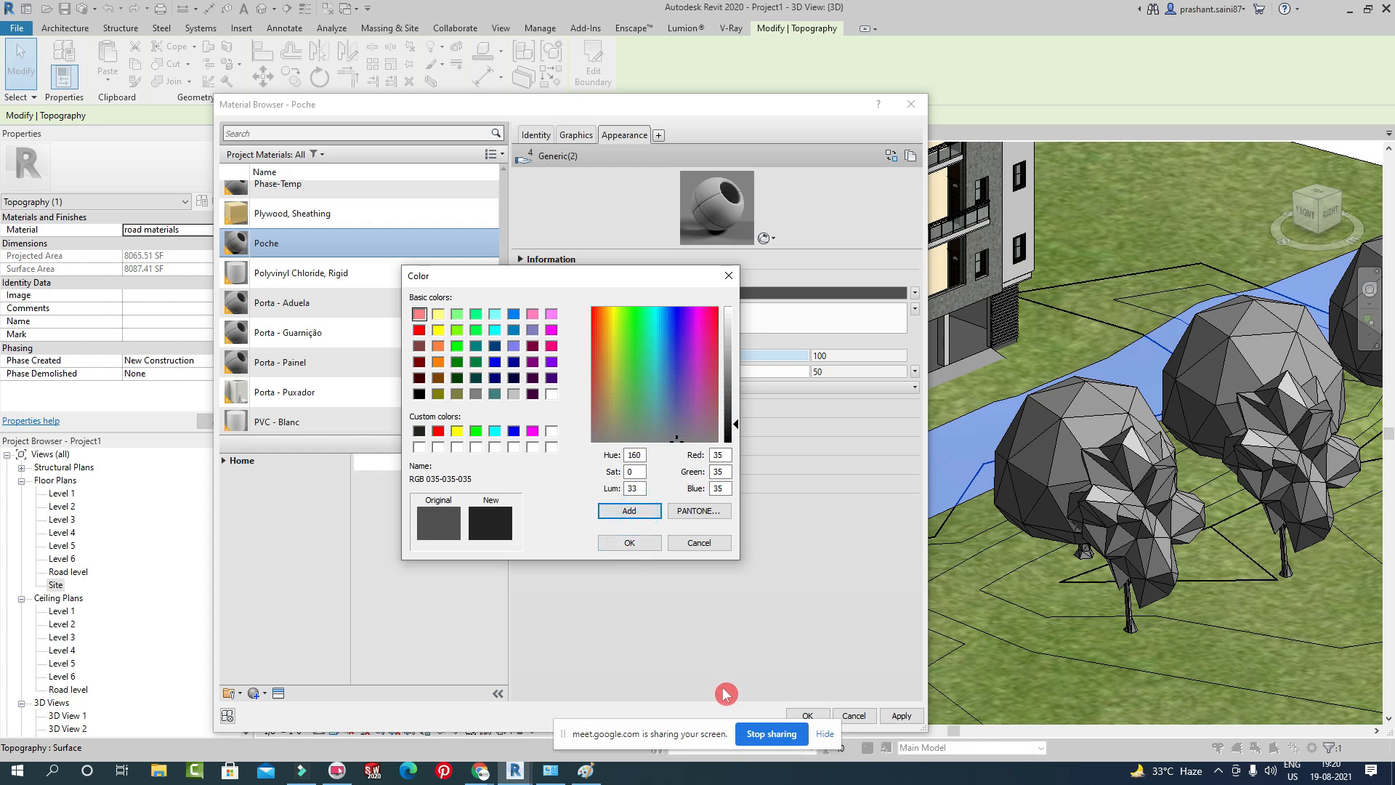
pyautogui.click(629, 543)
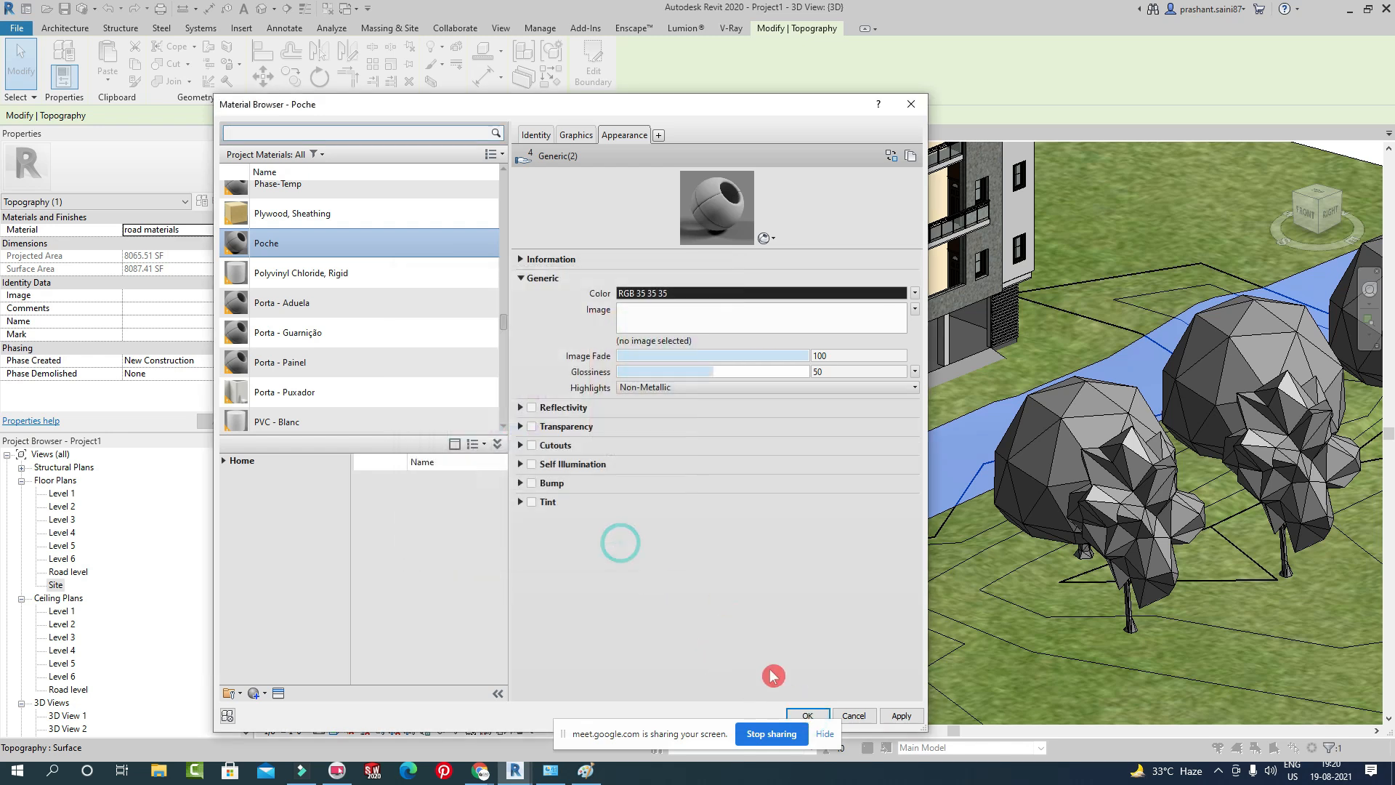
pyautogui.click(812, 718)
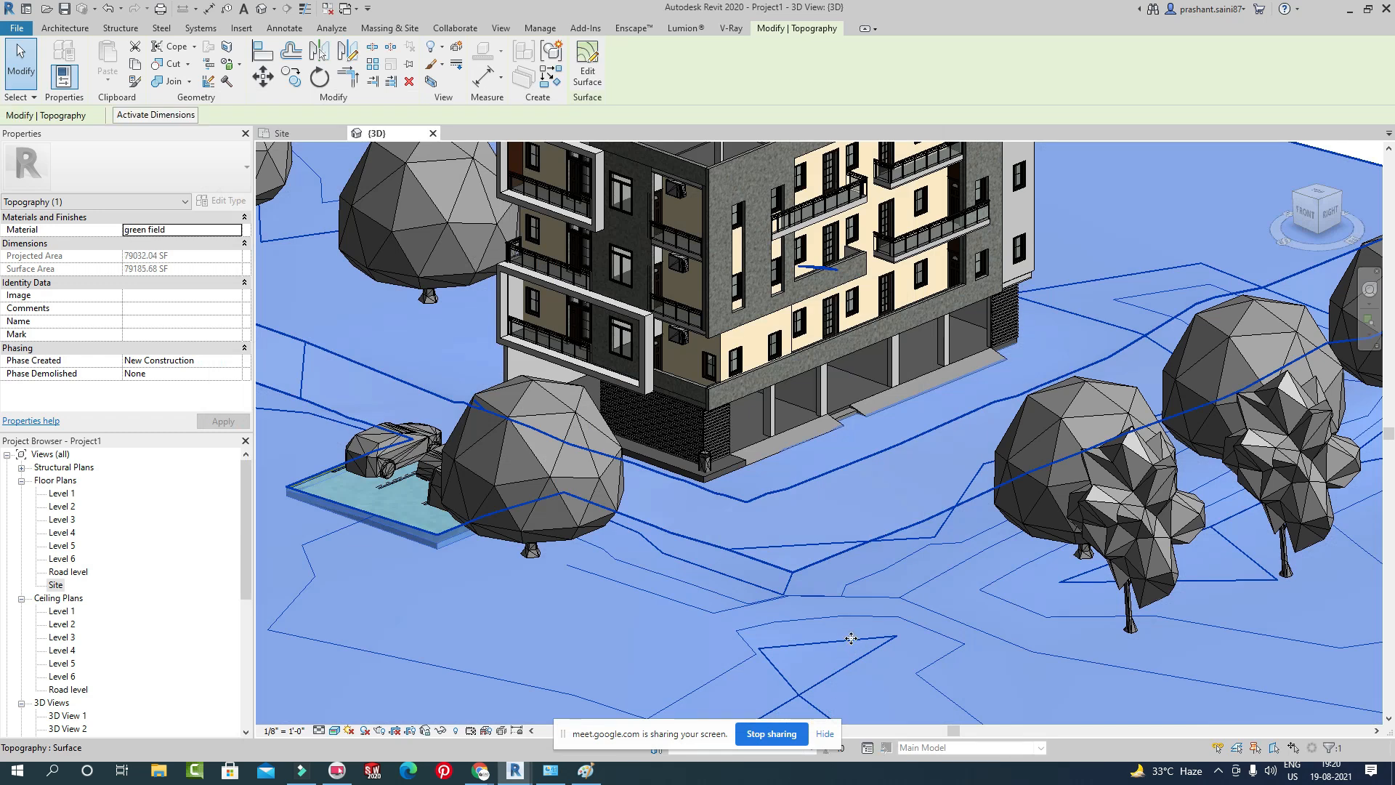
# Examine the road with its new material in the 3D view and in the Enscape render, including the parking area.
pyautogui.scroll(-5, 811, 501)
pyautogui.click(539, 664)
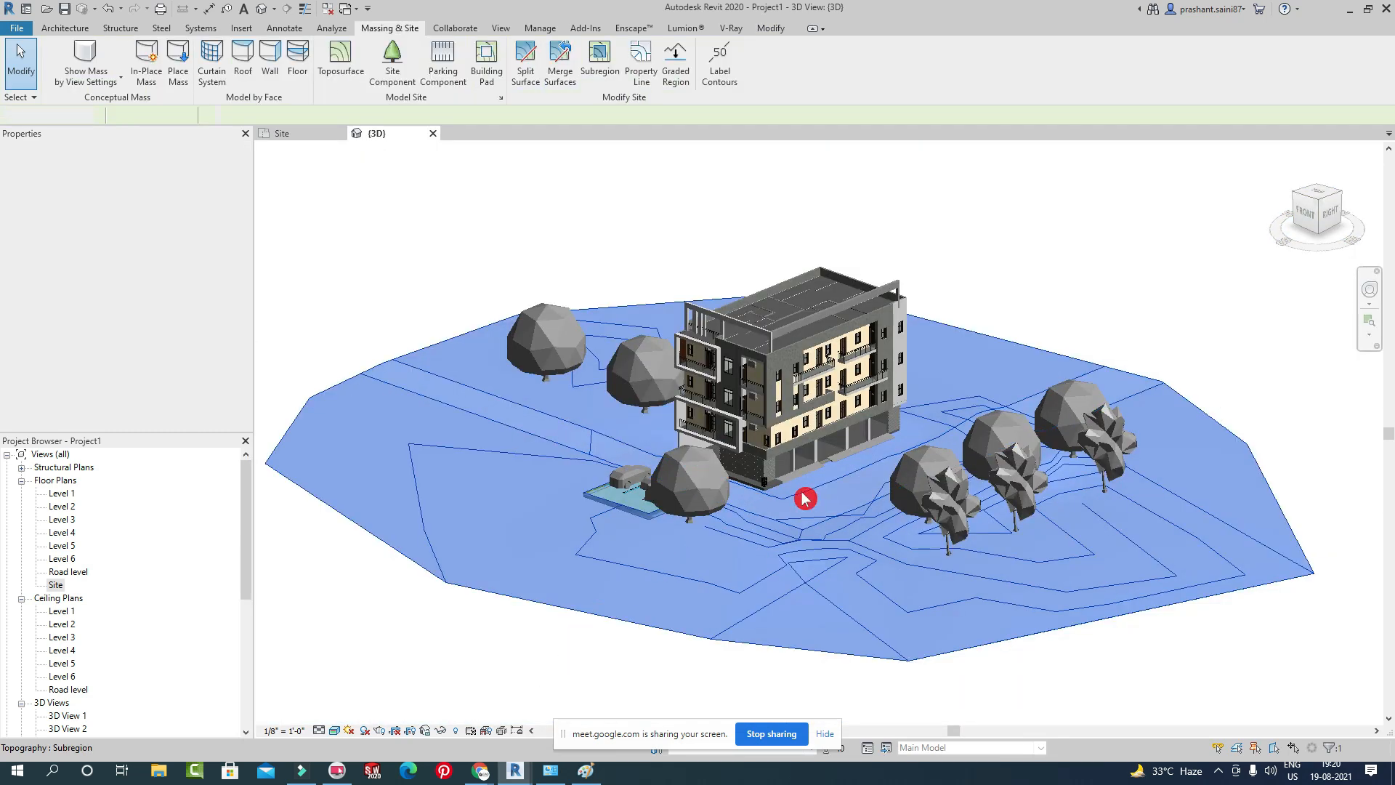
pyautogui.scroll(5, 805, 499)
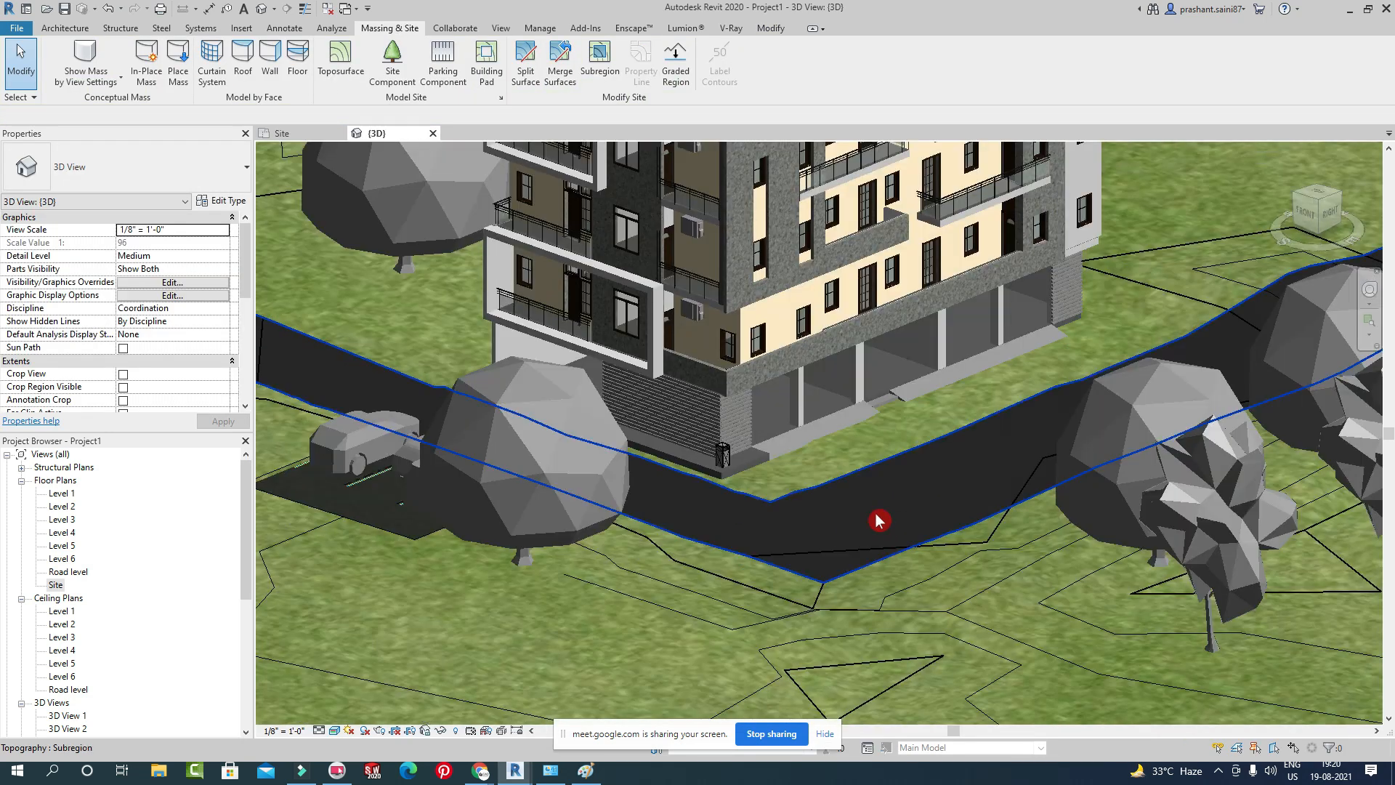
pyautogui.scroll(-4, 879, 521)
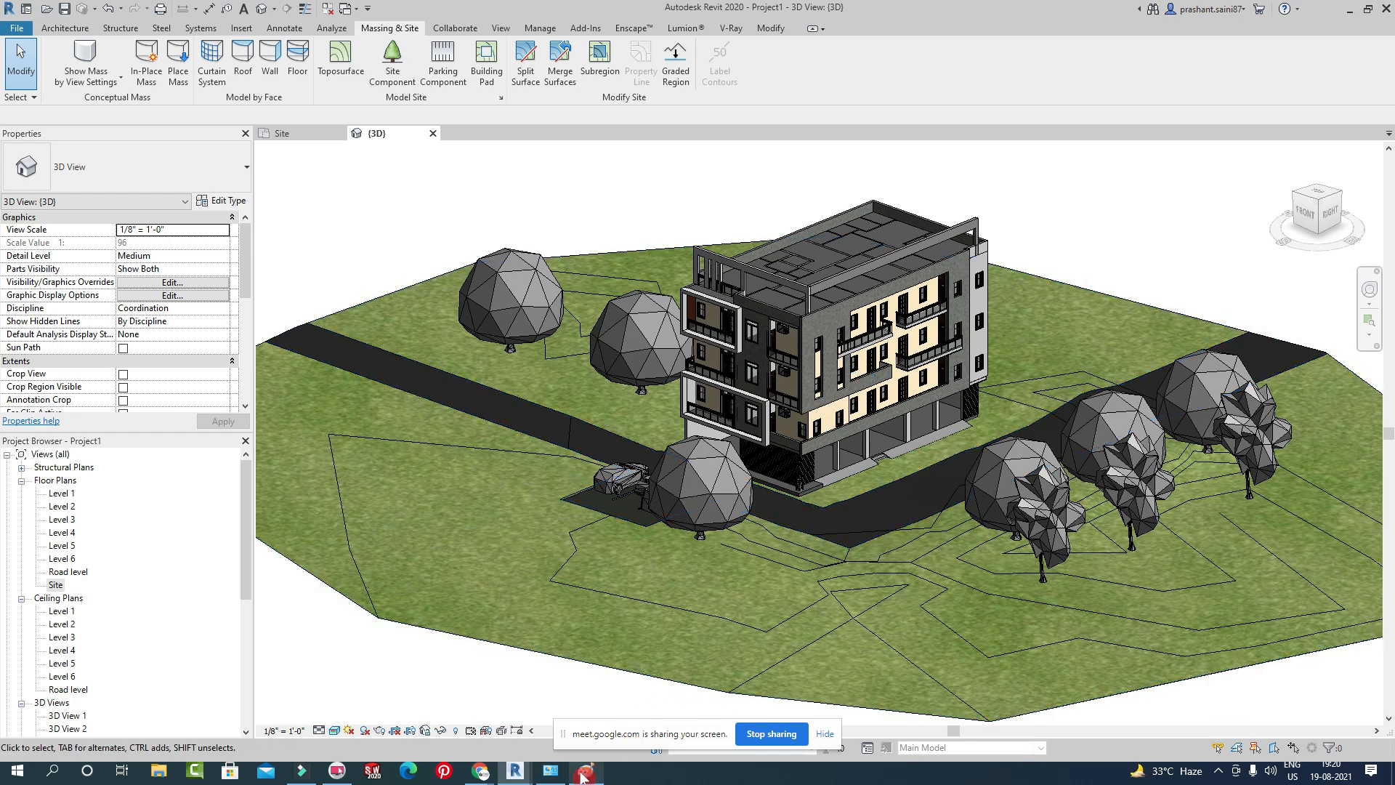
pyautogui.moveTo(584, 776)
pyautogui.click(594, 694)
pyautogui.moveTo(958, 473); pyautogui.dragTo(1177, 436)
pyautogui.moveTo(1229, 267); pyautogui.dragTo(1228, 267, button='right')
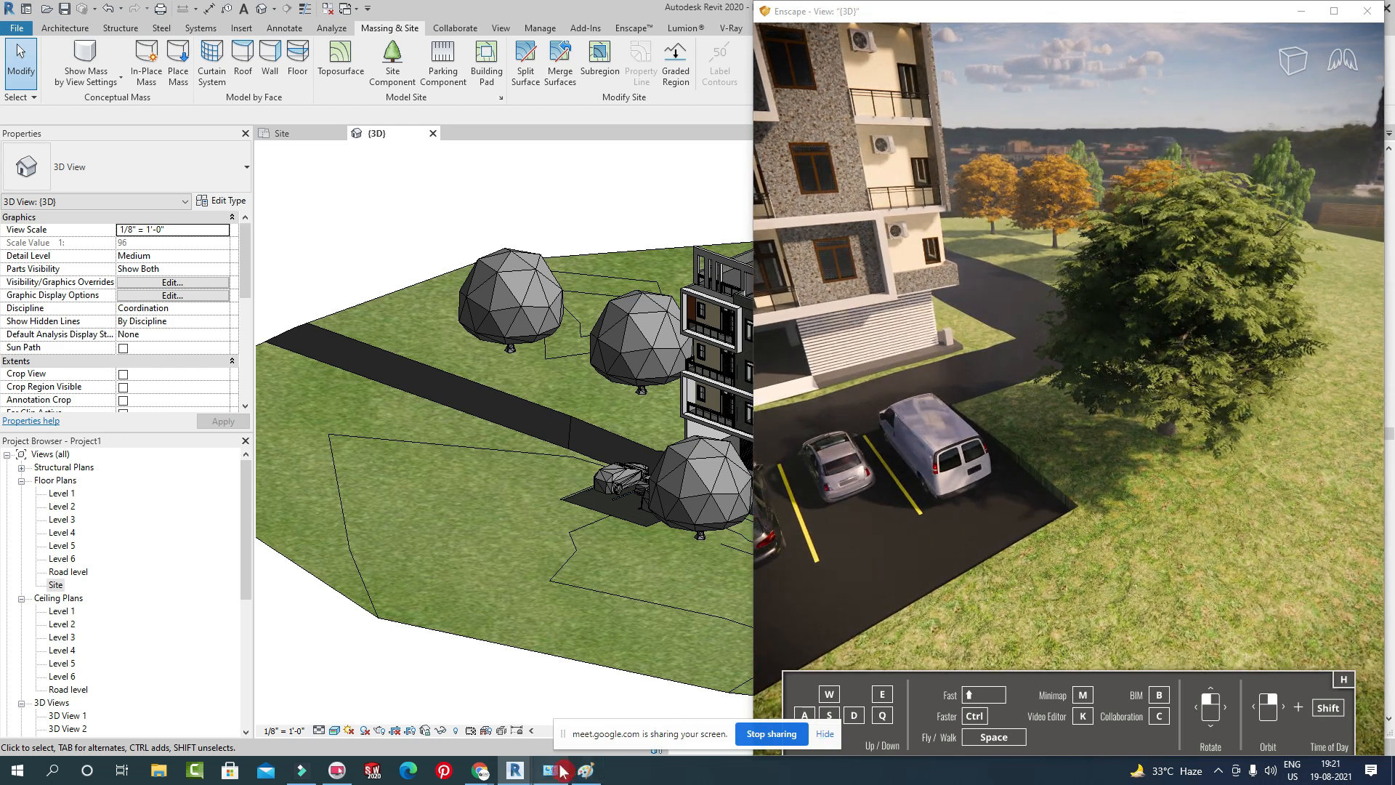
# Switch to the Google Meet call and turn the microphone and camera off and back on.
pyautogui.moveTo(524, 776)
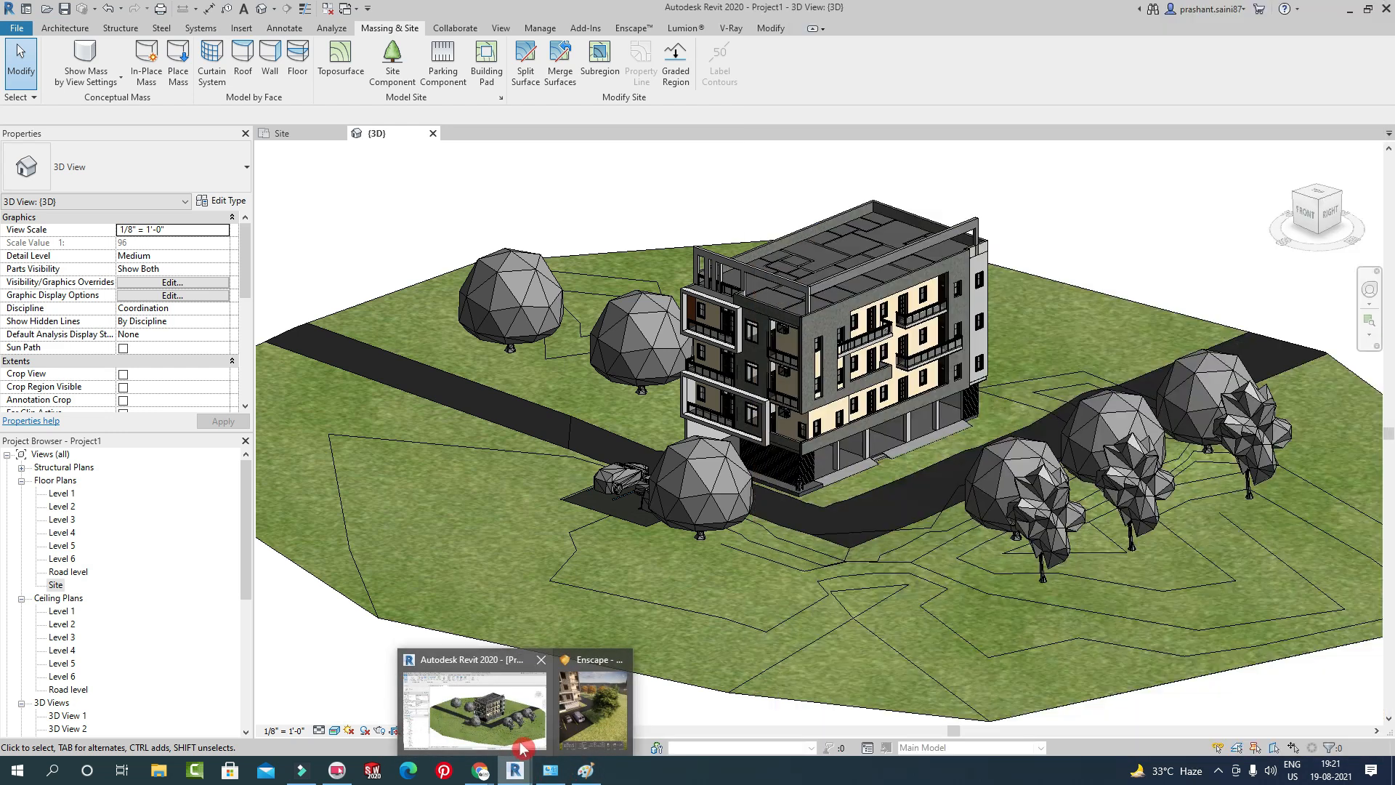
pyautogui.moveTo(479, 771)
pyautogui.click(391, 710)
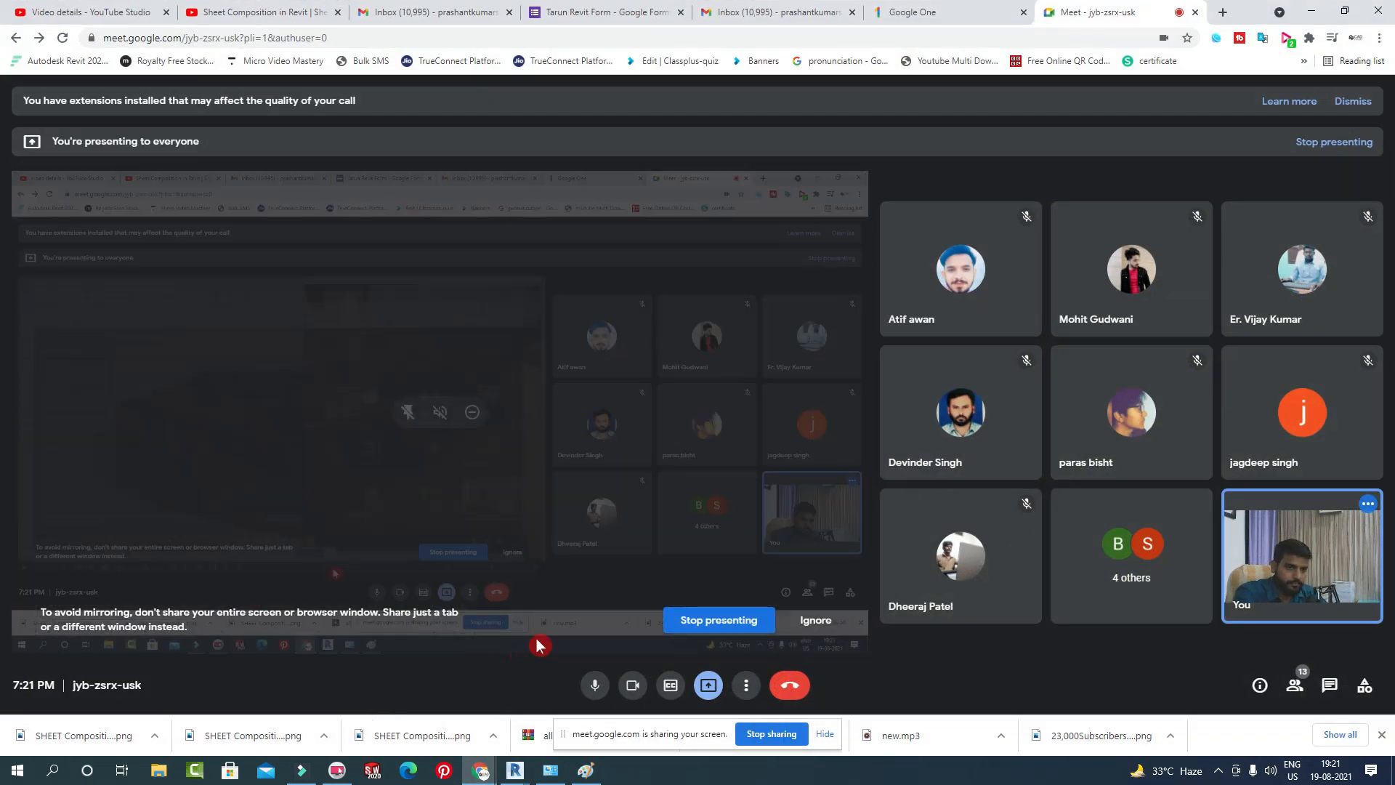
pyautogui.click(594, 686)
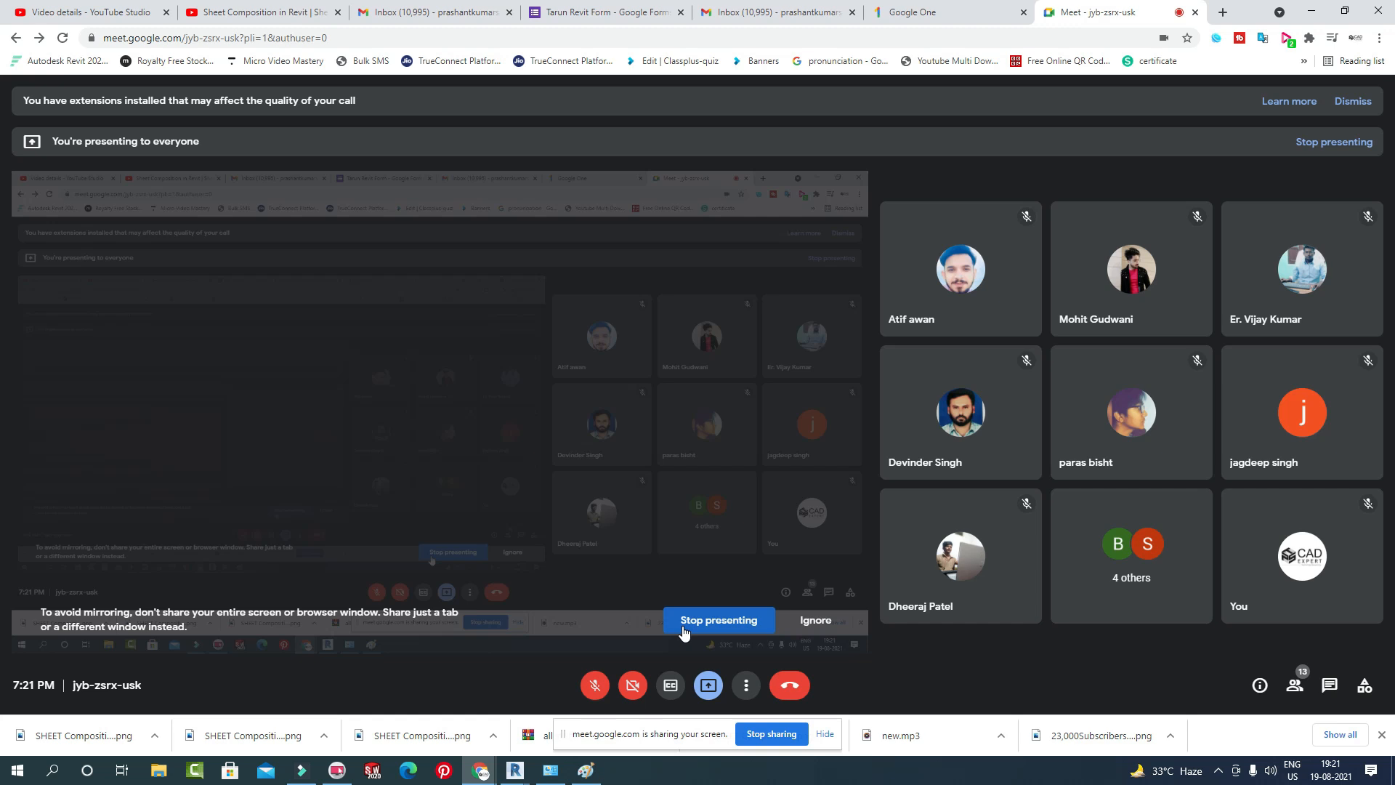
pyautogui.click(625, 688)
pyautogui.hotkey('ctrl', 'd')
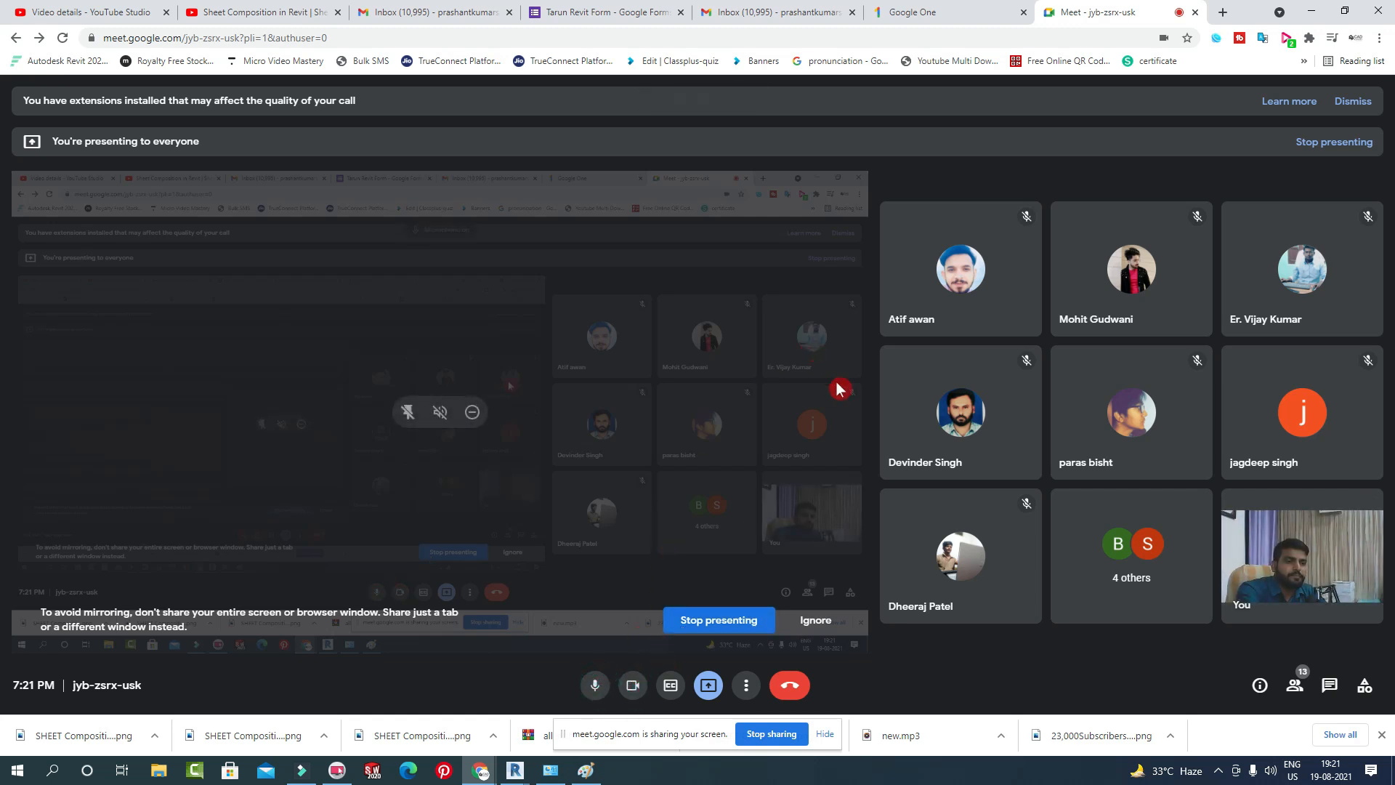
# Switch back to Revit and examine the road, parking area and terrain around the building from above.
pyautogui.click(515, 771)
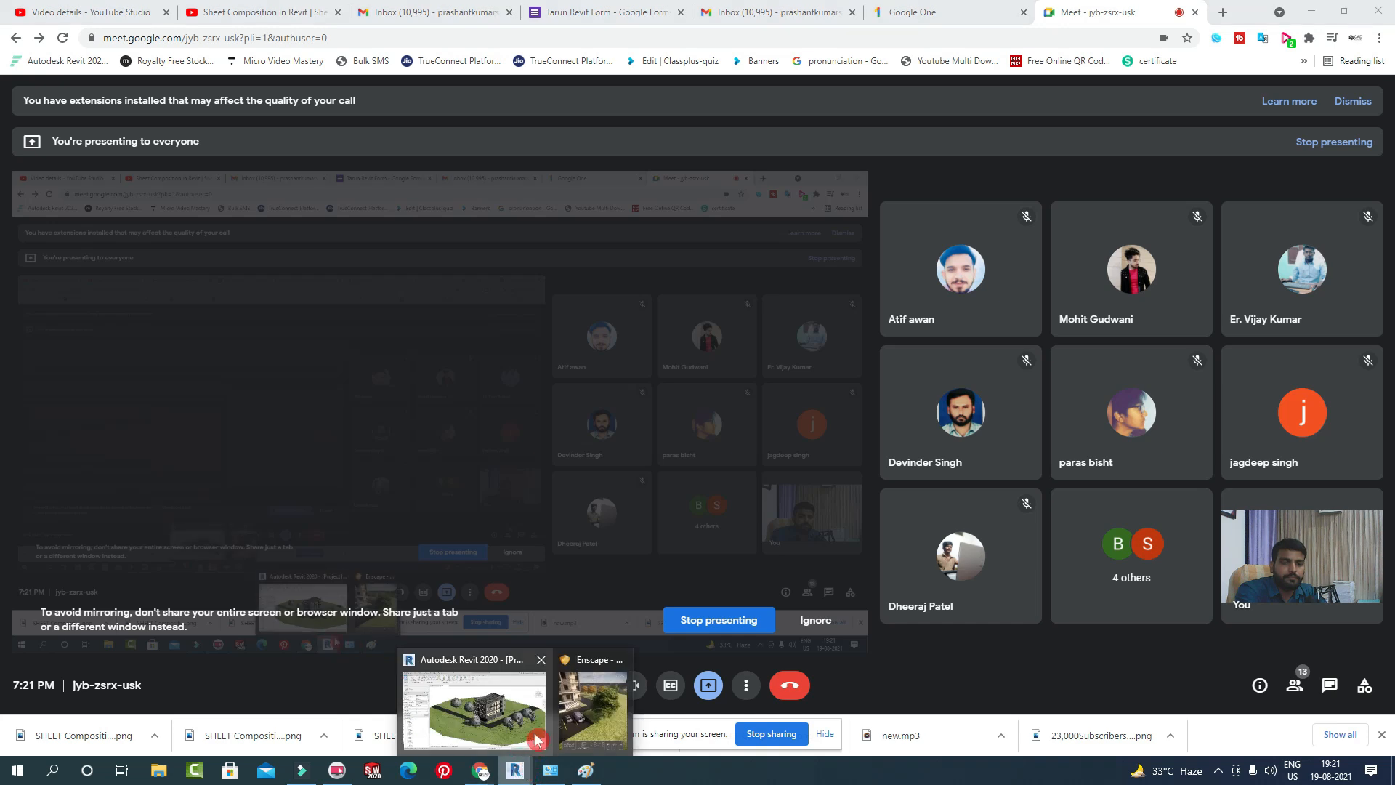
pyautogui.click(535, 739)
pyautogui.scroll(2, 858, 418)
pyautogui.moveTo(859, 418); pyautogui.dragTo(873, 495, button='middle')
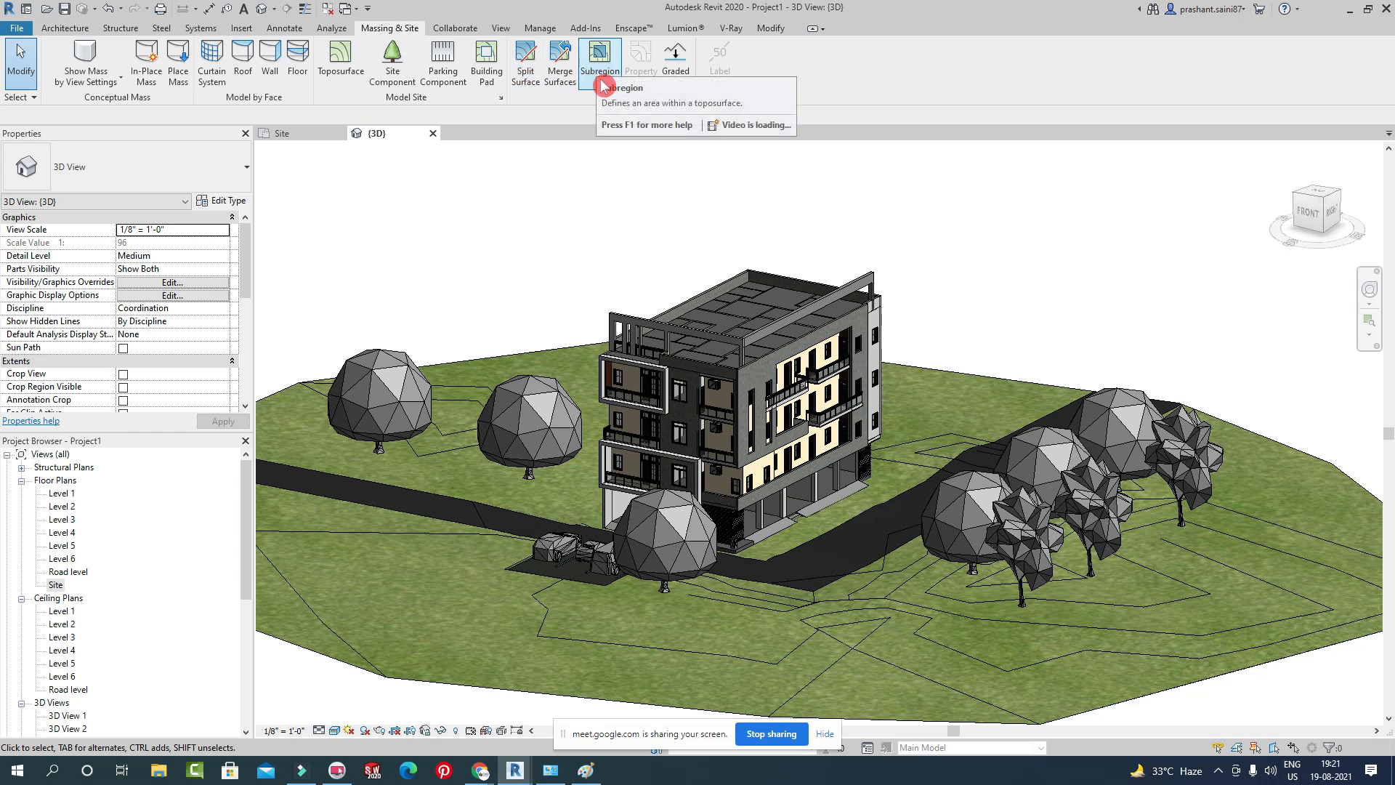
pyautogui.keyDown('shift'); pyautogui.moveTo(806, 385); pyautogui.dragTo(1082, 373, button='middle'); pyautogui.keyUp('shift')
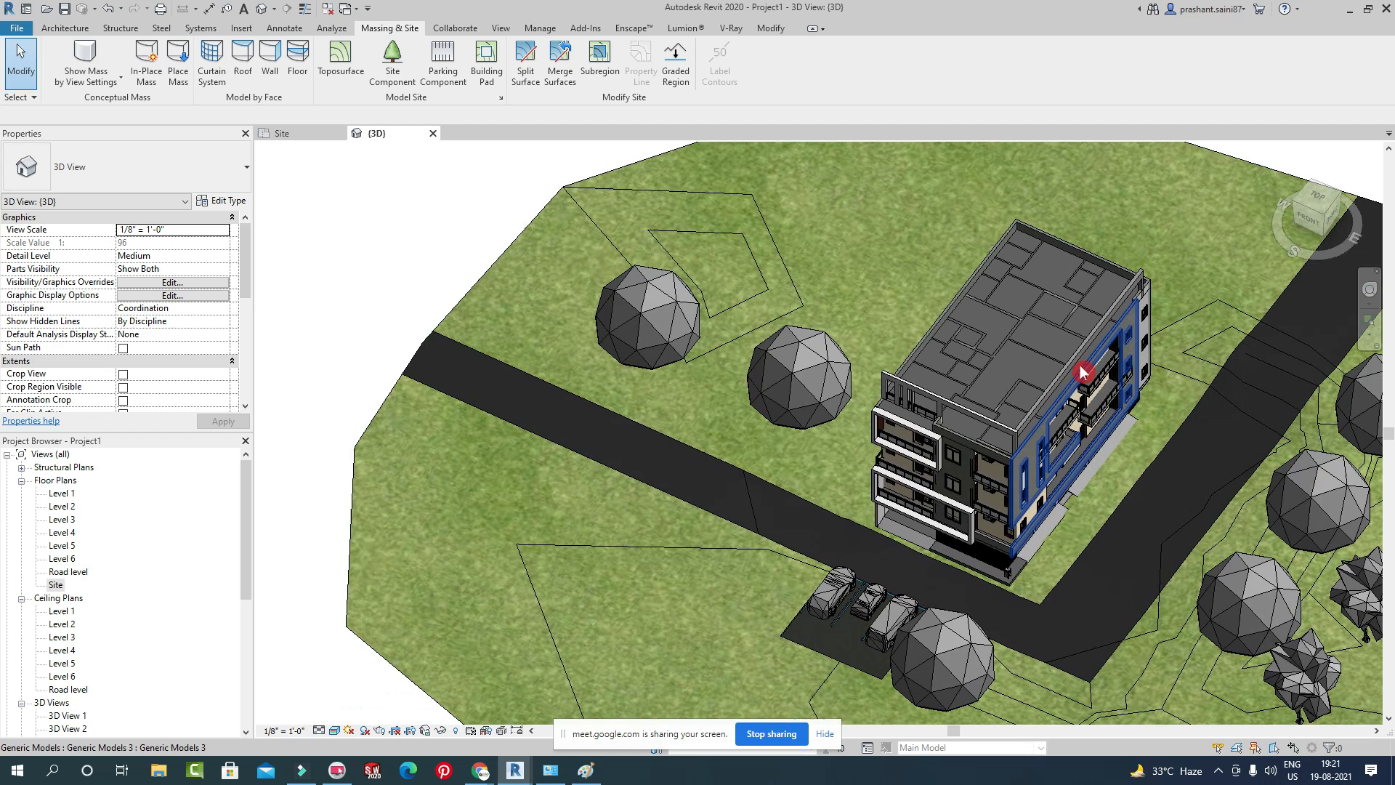
pyautogui.scroll(-2, 1083, 373)
pyautogui.scroll(4, 916, 320)
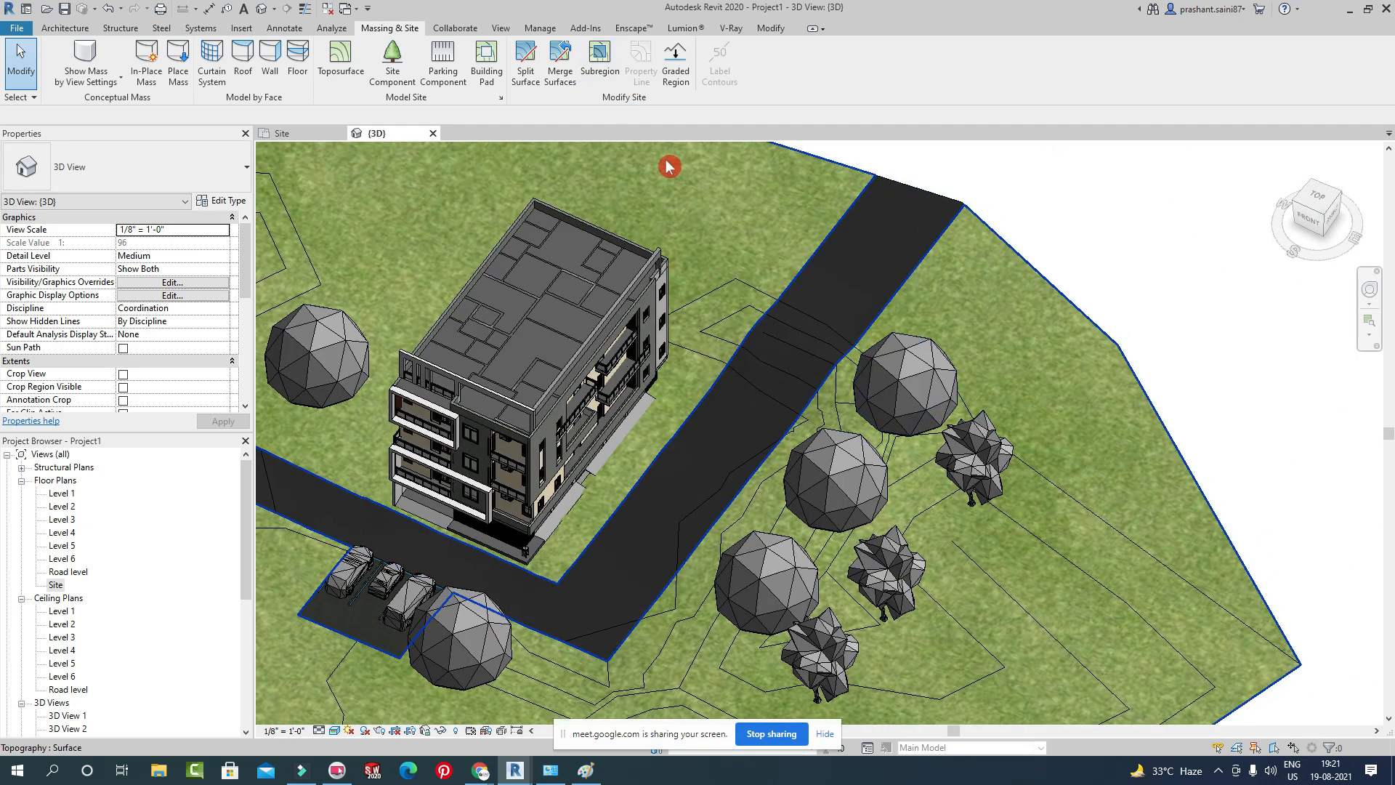
# Try to merge the road subregion into the green field terrain with Merge Surfaces, using the terrain as primary surface.
pyautogui.click(577, 71)
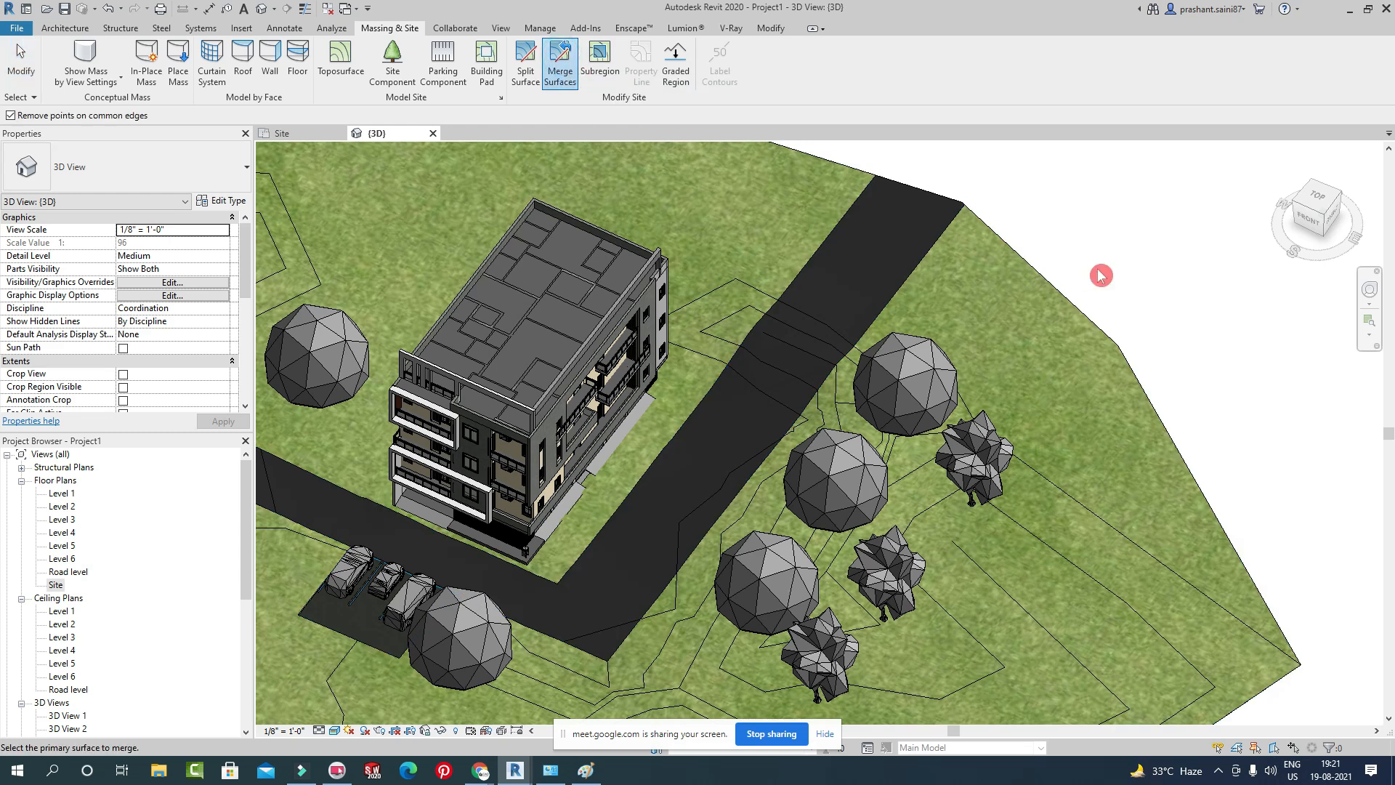
pyautogui.click(1053, 279)
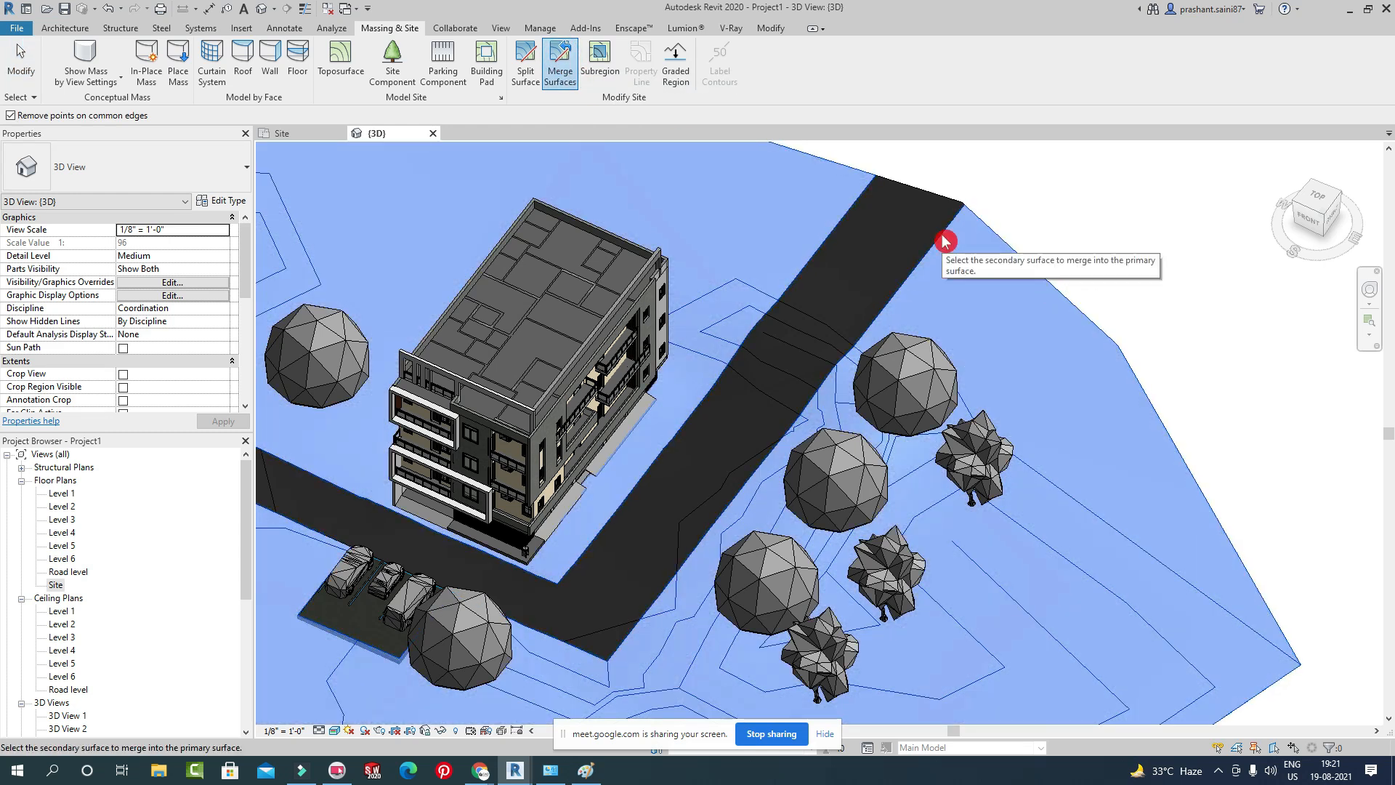
pyautogui.click(915, 195)
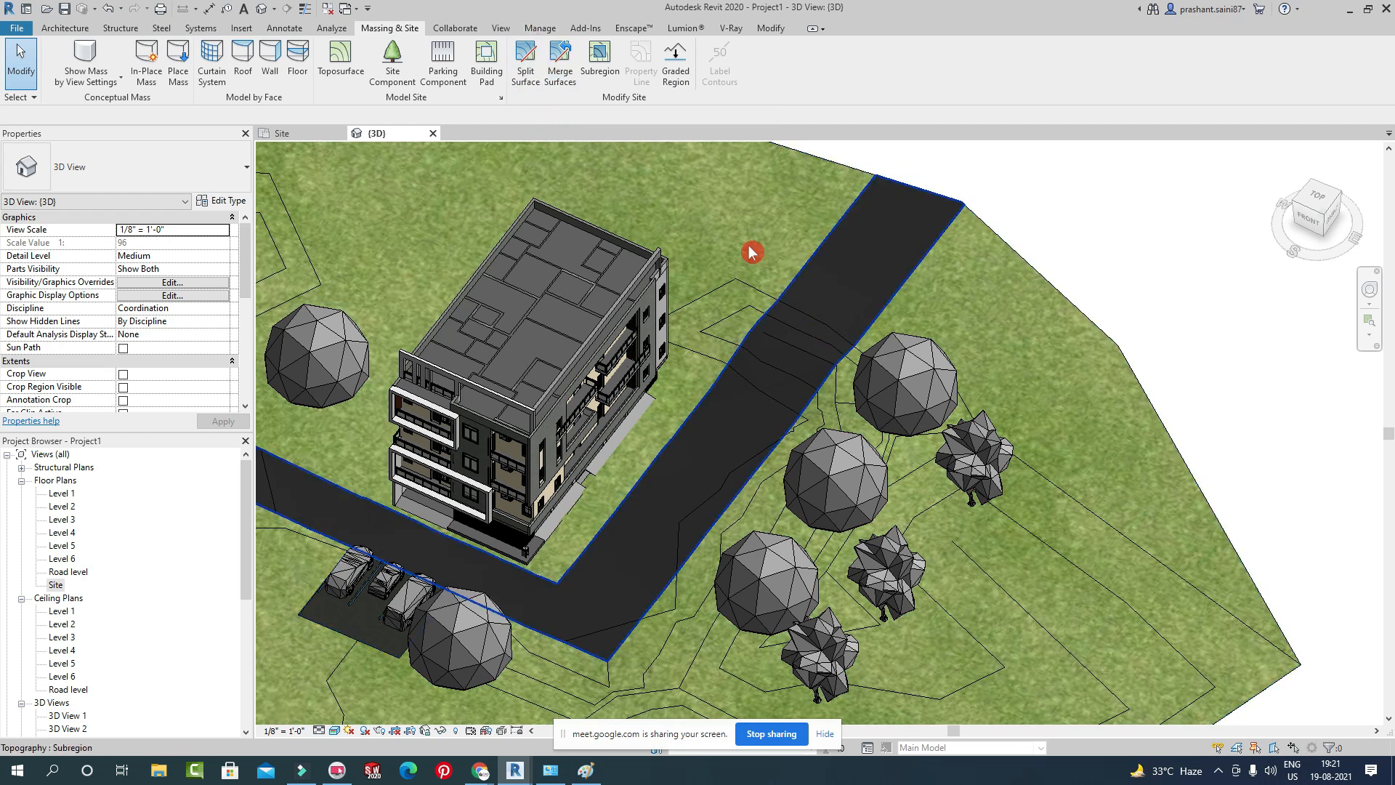
pyautogui.click(522, 62)
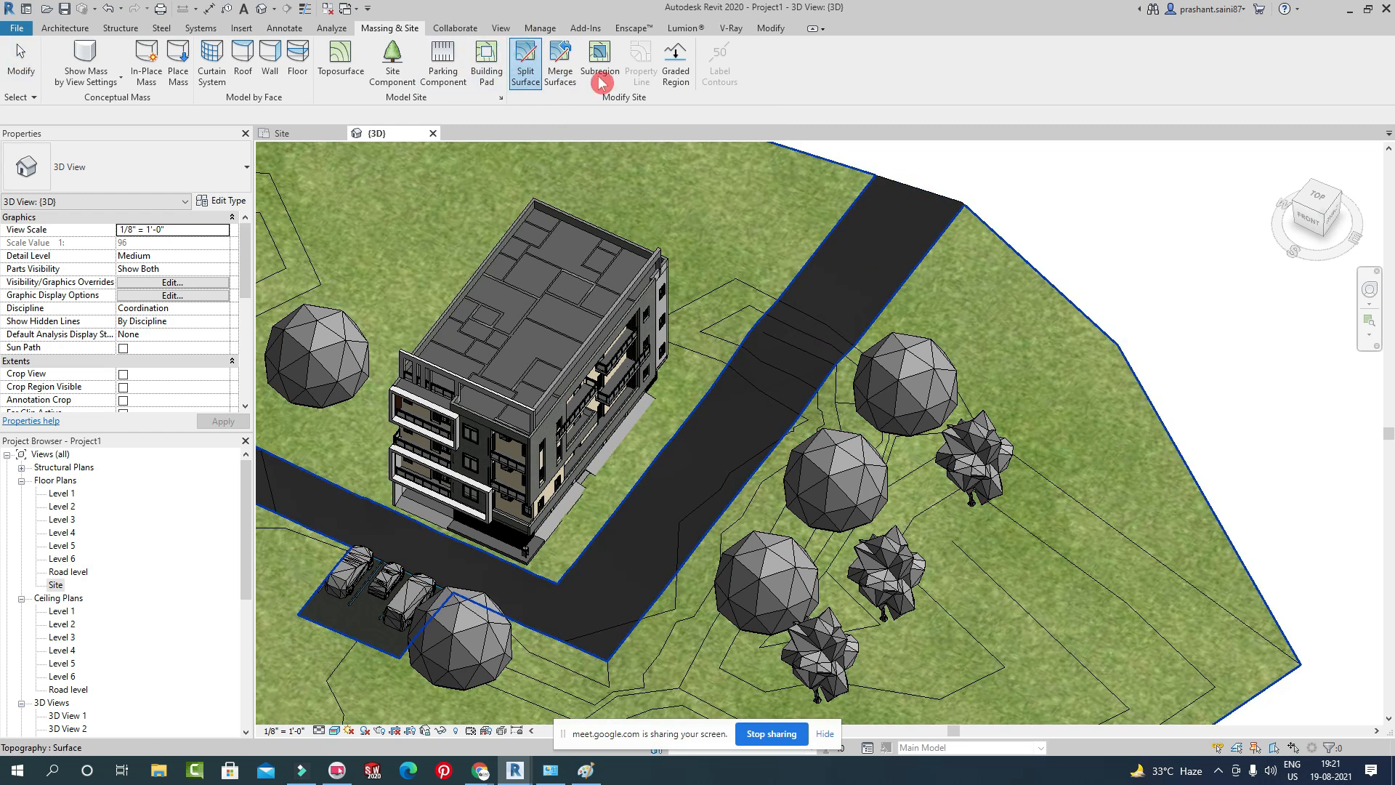
pyautogui.scroll(-3, 996, 298)
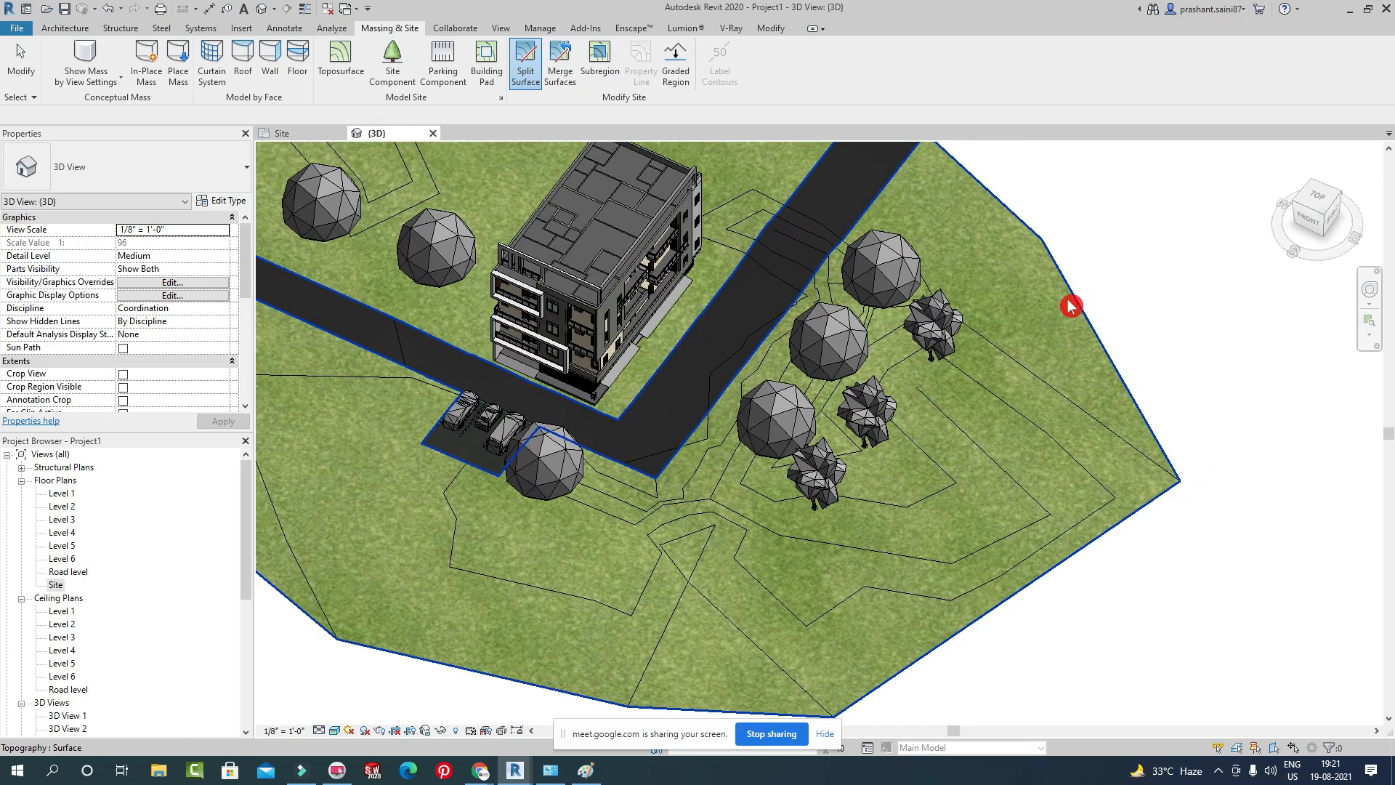
pyautogui.click(1071, 306)
pyautogui.click(782, 427)
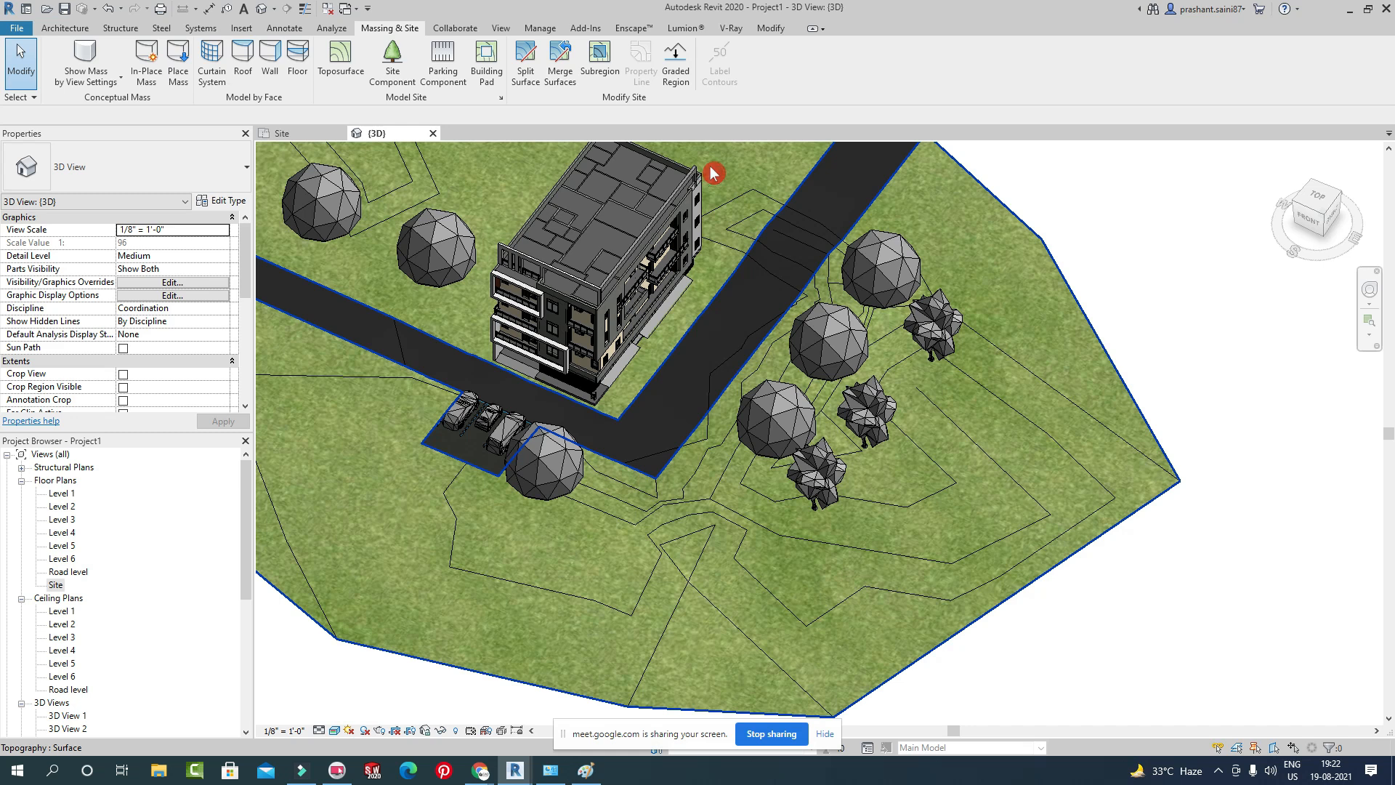
# Try to split the green field terrain with Split Surface in the 3D view.
pyautogui.click(1002, 237)
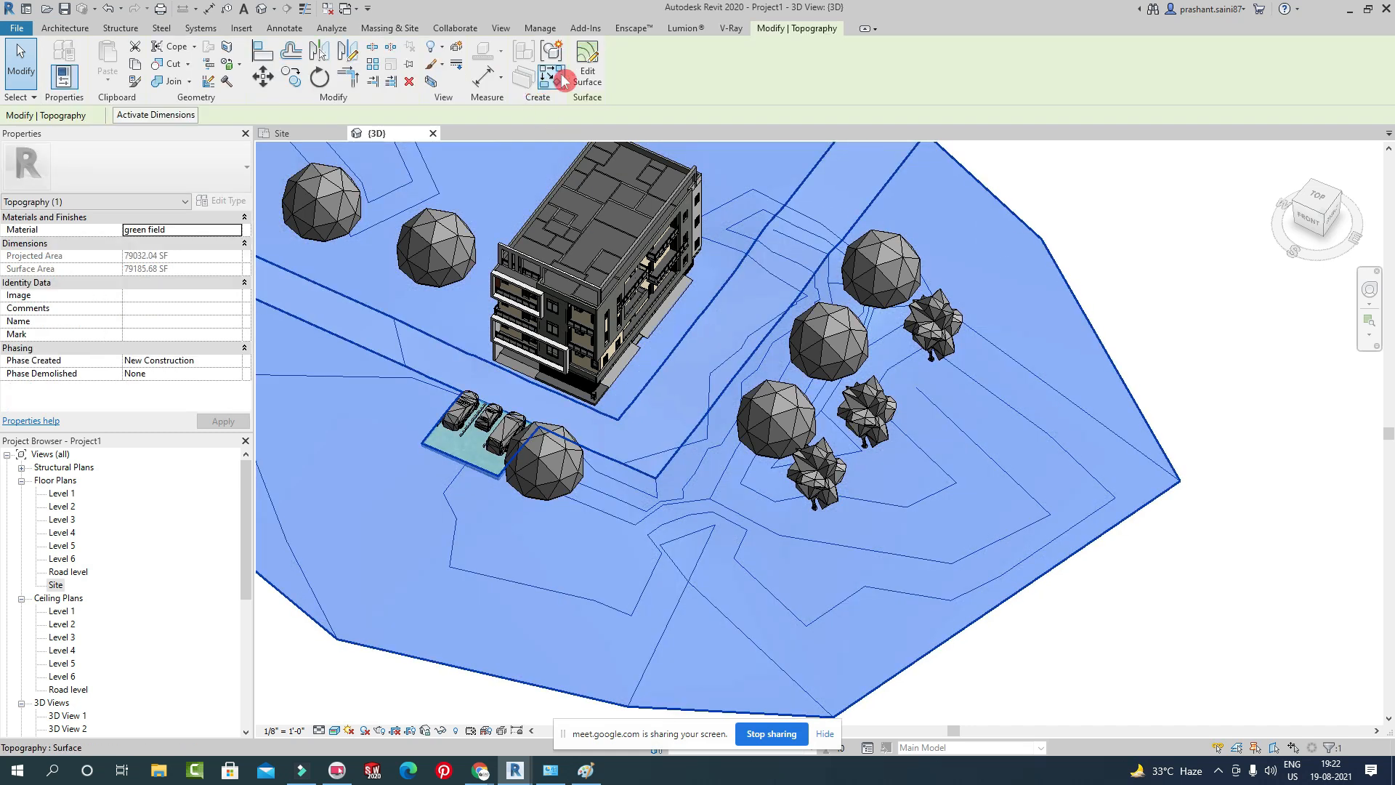
pyautogui.press('Escape')
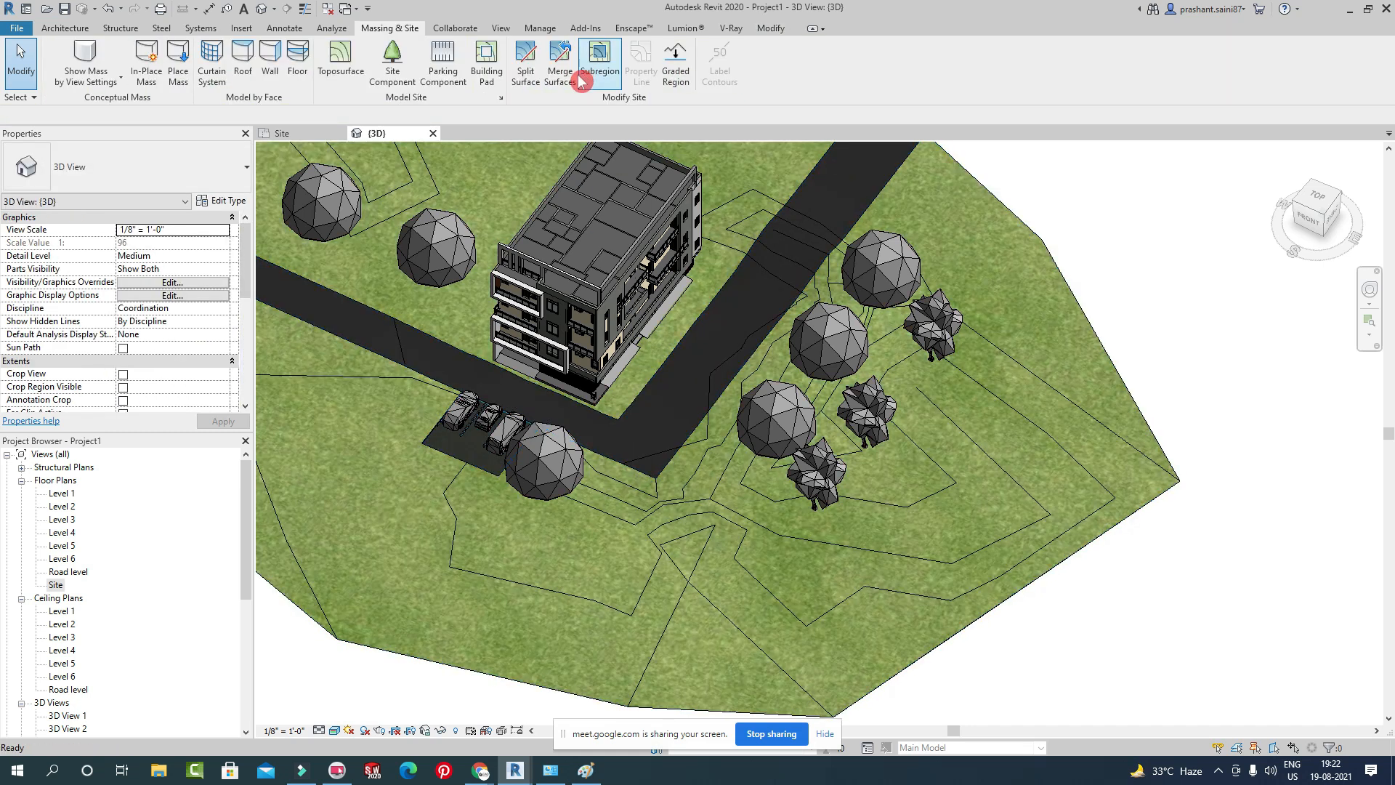
pyautogui.click(526, 62)
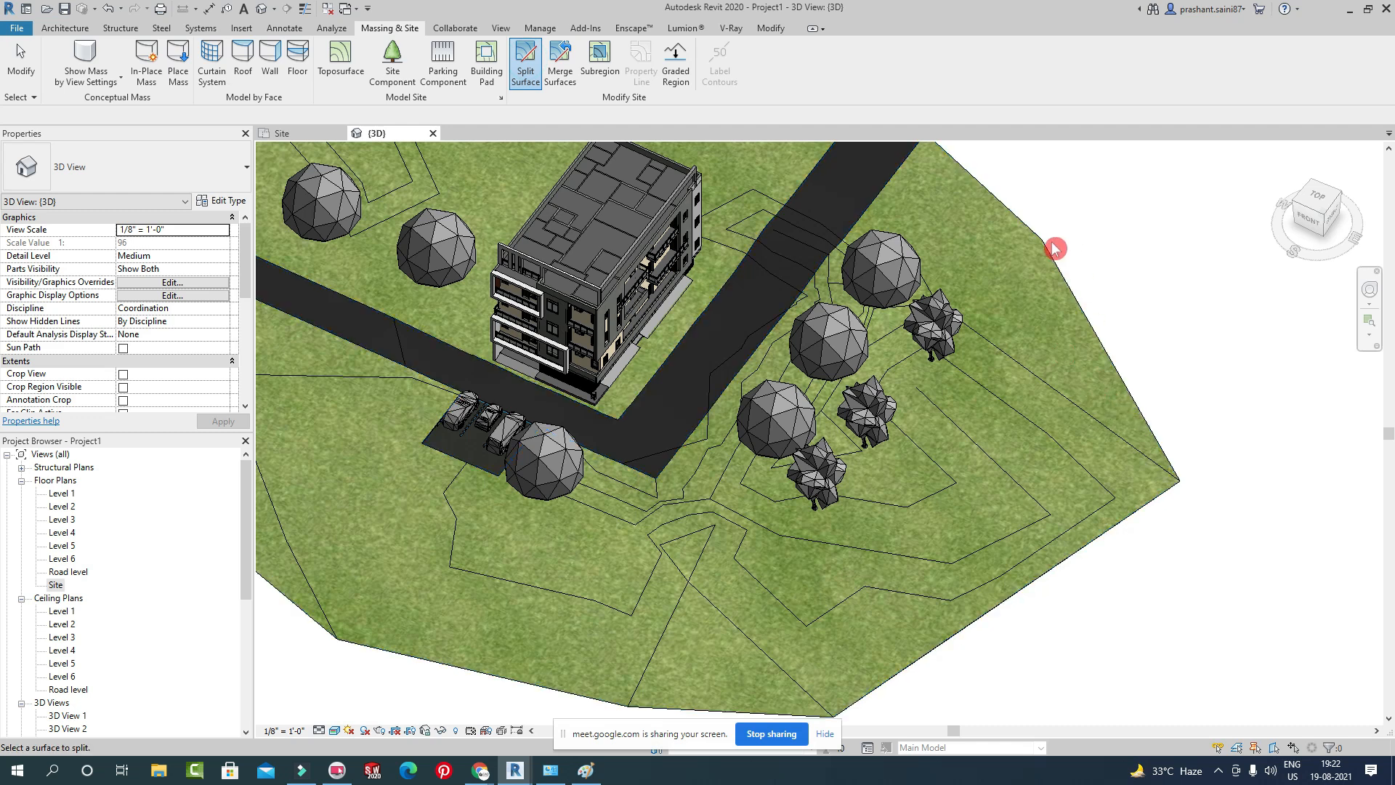
pyautogui.click(1039, 266)
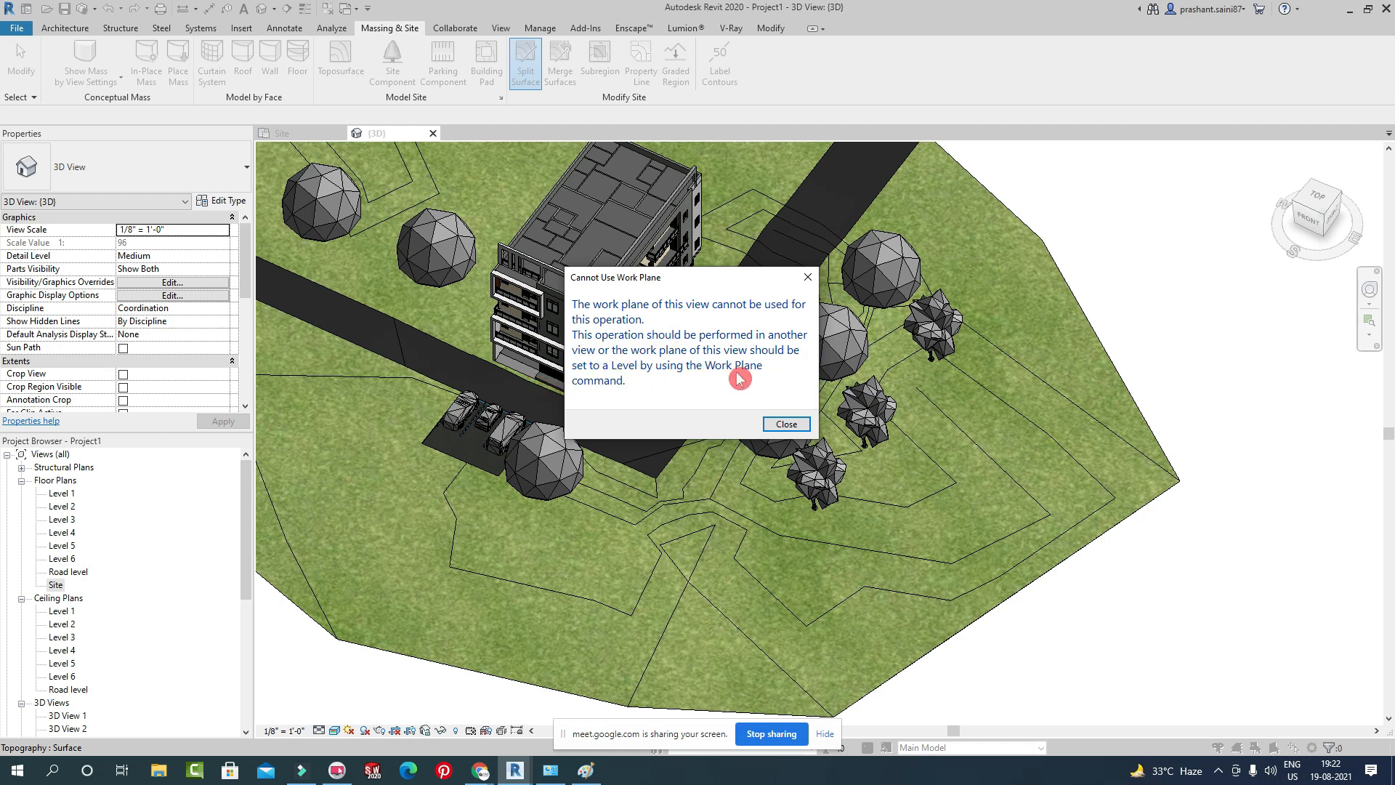
pyautogui.click(791, 425)
# Try Split Surface again on the terrain, working from the plain wall side of the building.
pyautogui.scroll(-5, 894, 380)
pyautogui.keyDown('shift'); pyautogui.moveTo(894, 380); pyautogui.dragTo(1134, 240, button='middle'); pyautogui.keyUp('shift')
pyautogui.scroll(5, 908, 327)
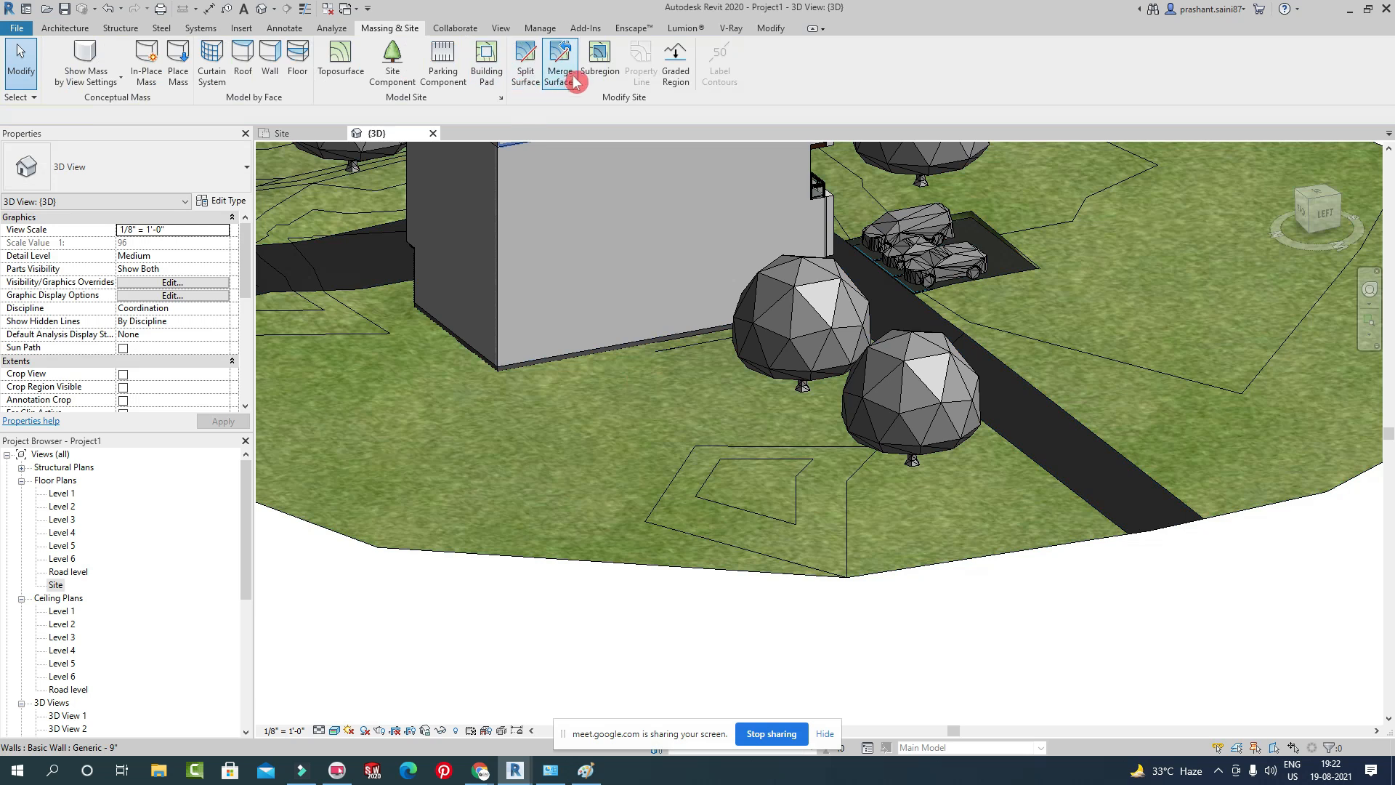
pyautogui.click(526, 64)
pyautogui.click(683, 471)
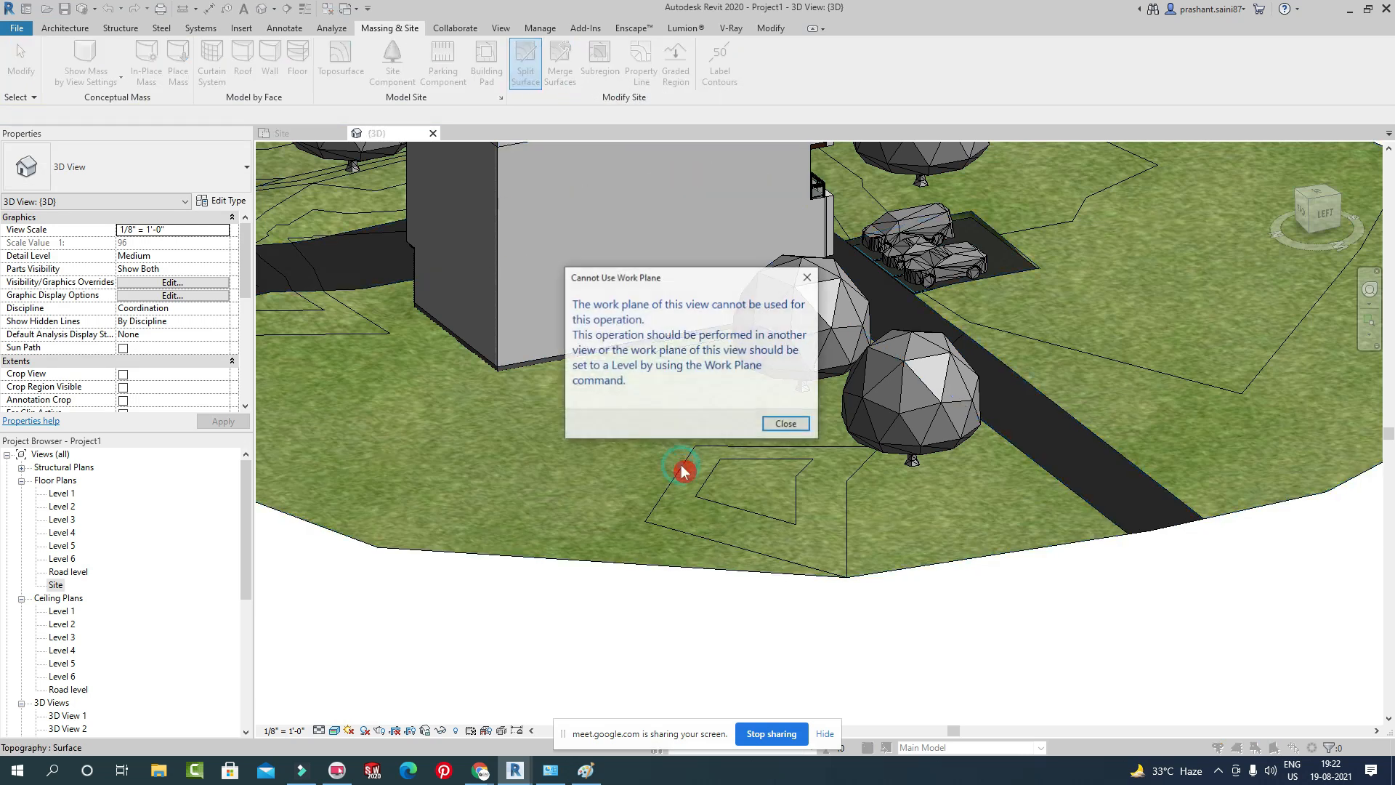
pyautogui.click(788, 424)
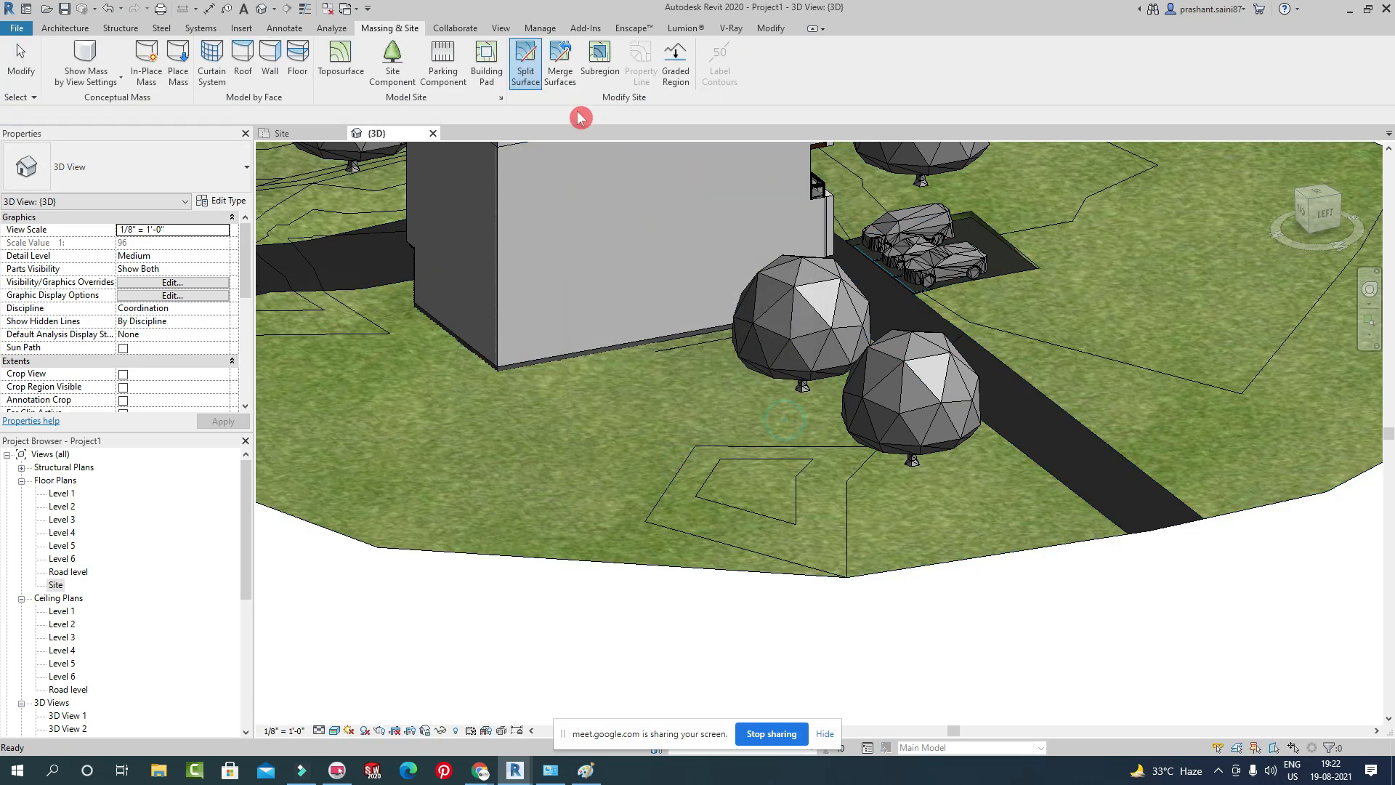
pyautogui.click(1018, 433)
pyautogui.press('Escape')
# Start Split Surface from a steeper viewpoint, leave it, and check the selection of the road subregion.
pyautogui.keyDown('shift'); pyautogui.moveTo(799, 327); pyautogui.dragTo(885, 407, button='middle'); pyautogui.keyUp('shift')
pyautogui.scroll(3, 884, 408)
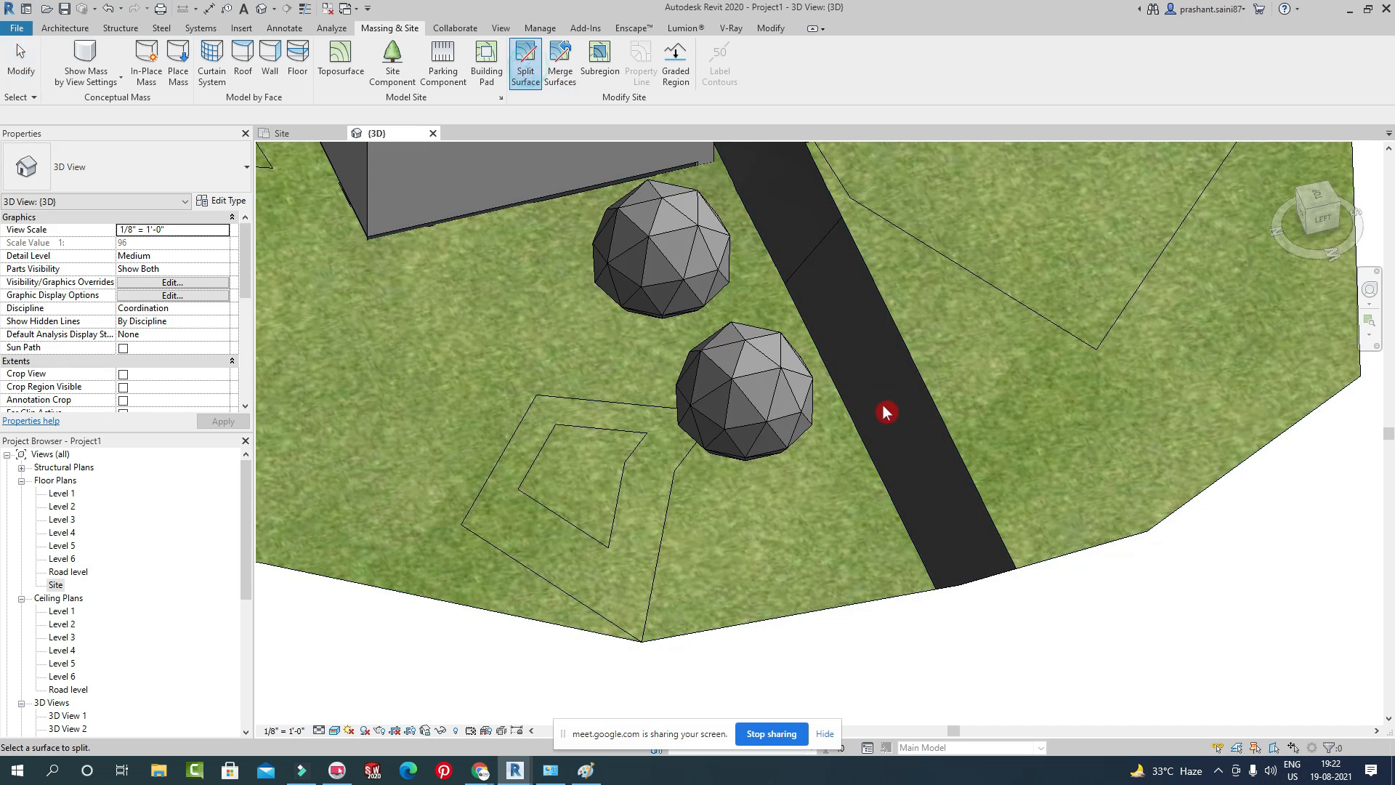
pyautogui.click(526, 69)
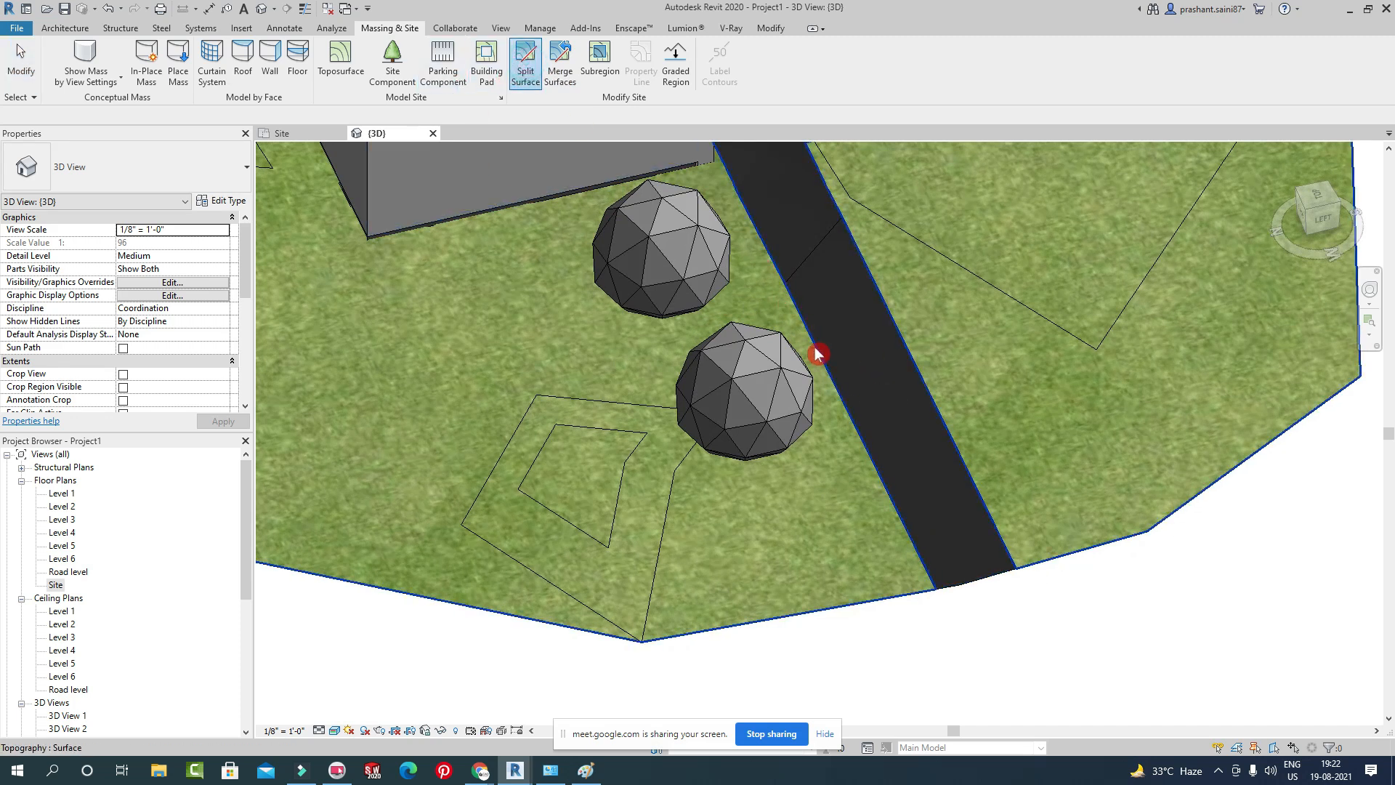
pyautogui.press('Escape')
pyautogui.click(841, 367)
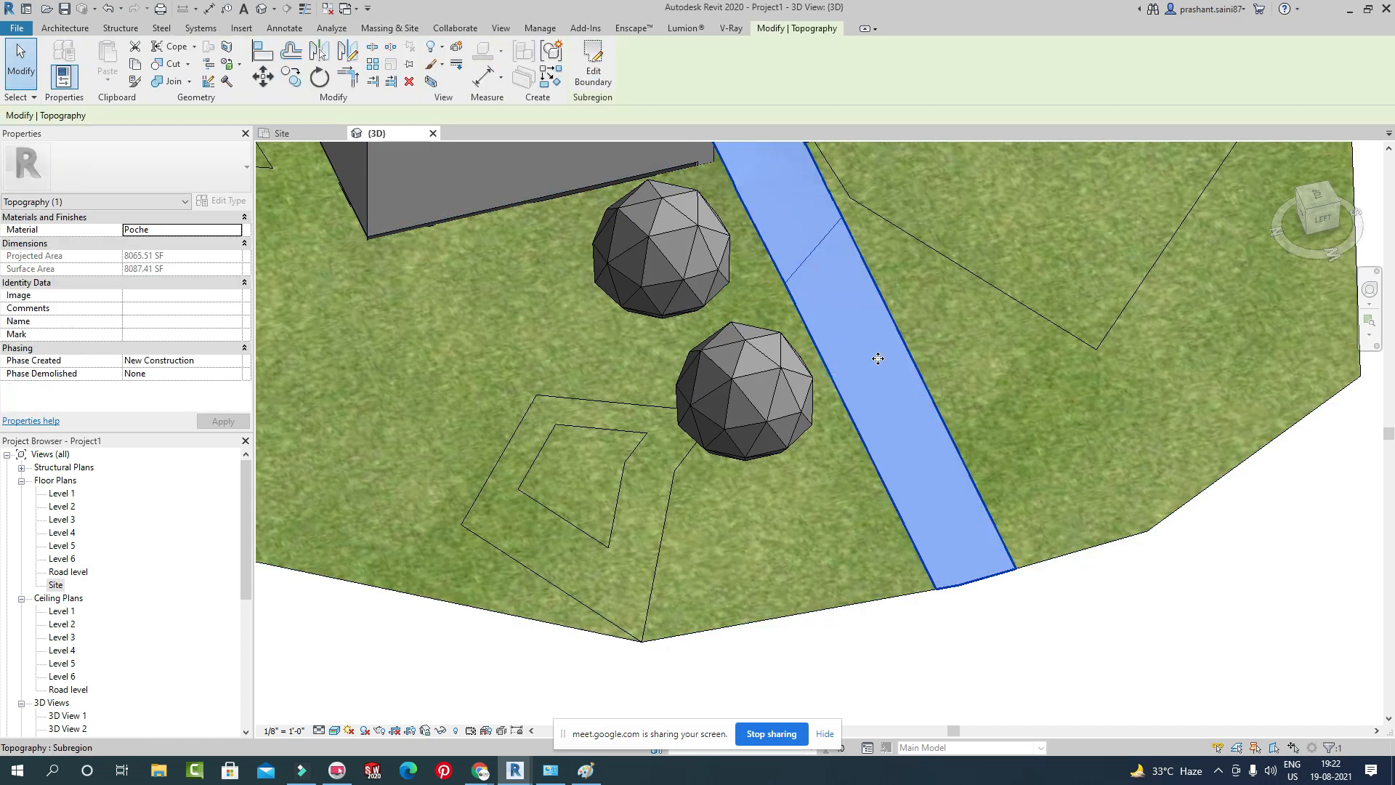
pyautogui.scroll(-3, 875, 359)
pyautogui.press('Escape')
# Try to split the topography at the road strip beside the two round trees.
pyautogui.click(520, 73)
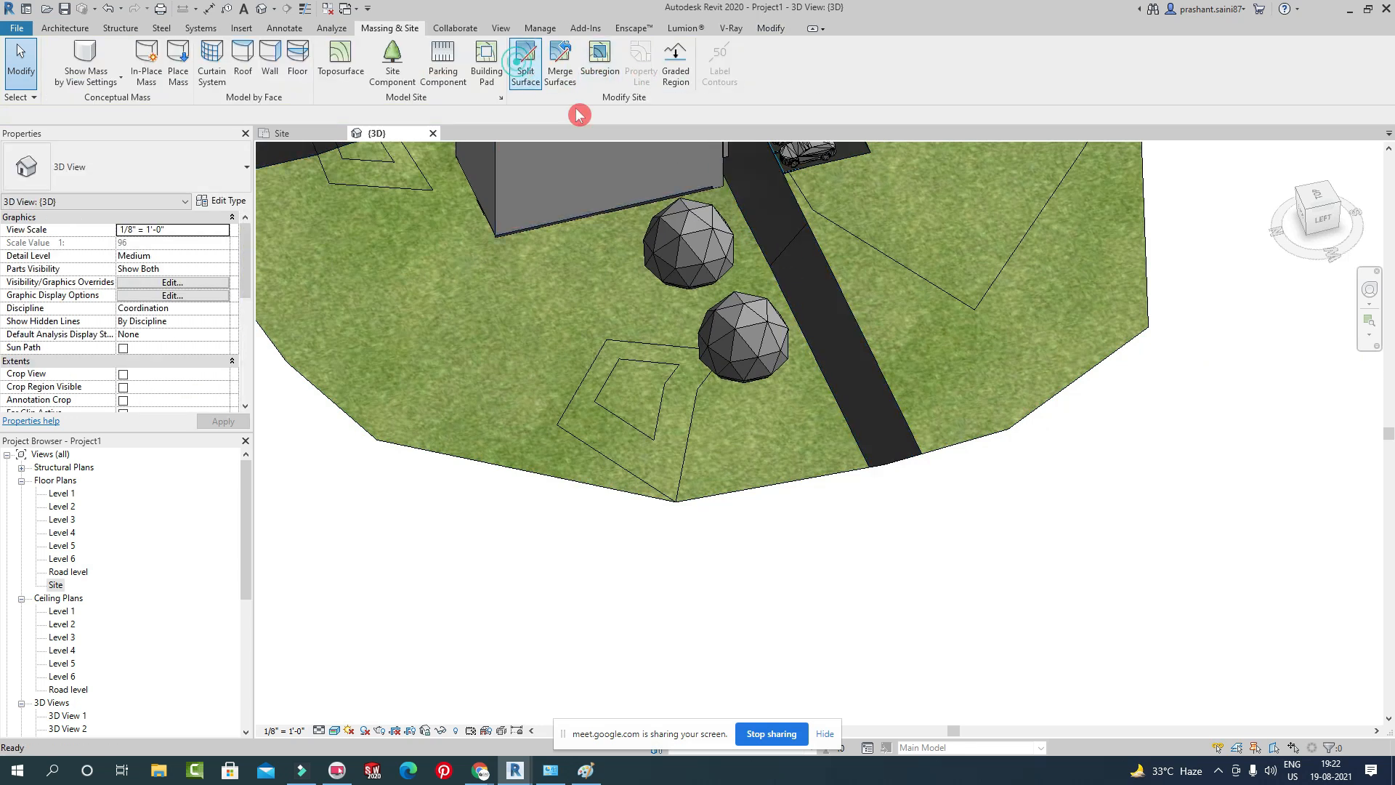
pyautogui.click(829, 280)
pyautogui.click(789, 418)
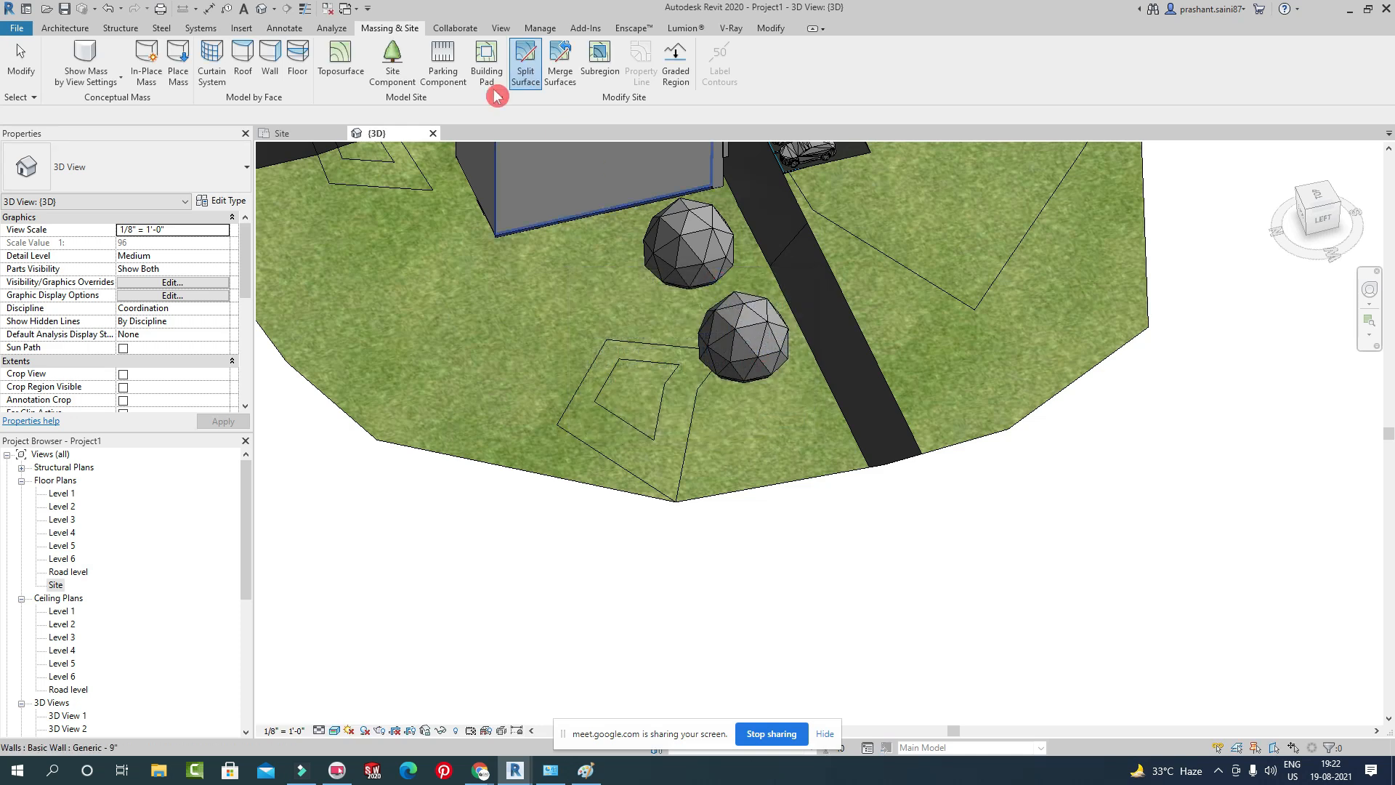
pyautogui.press('Escape')
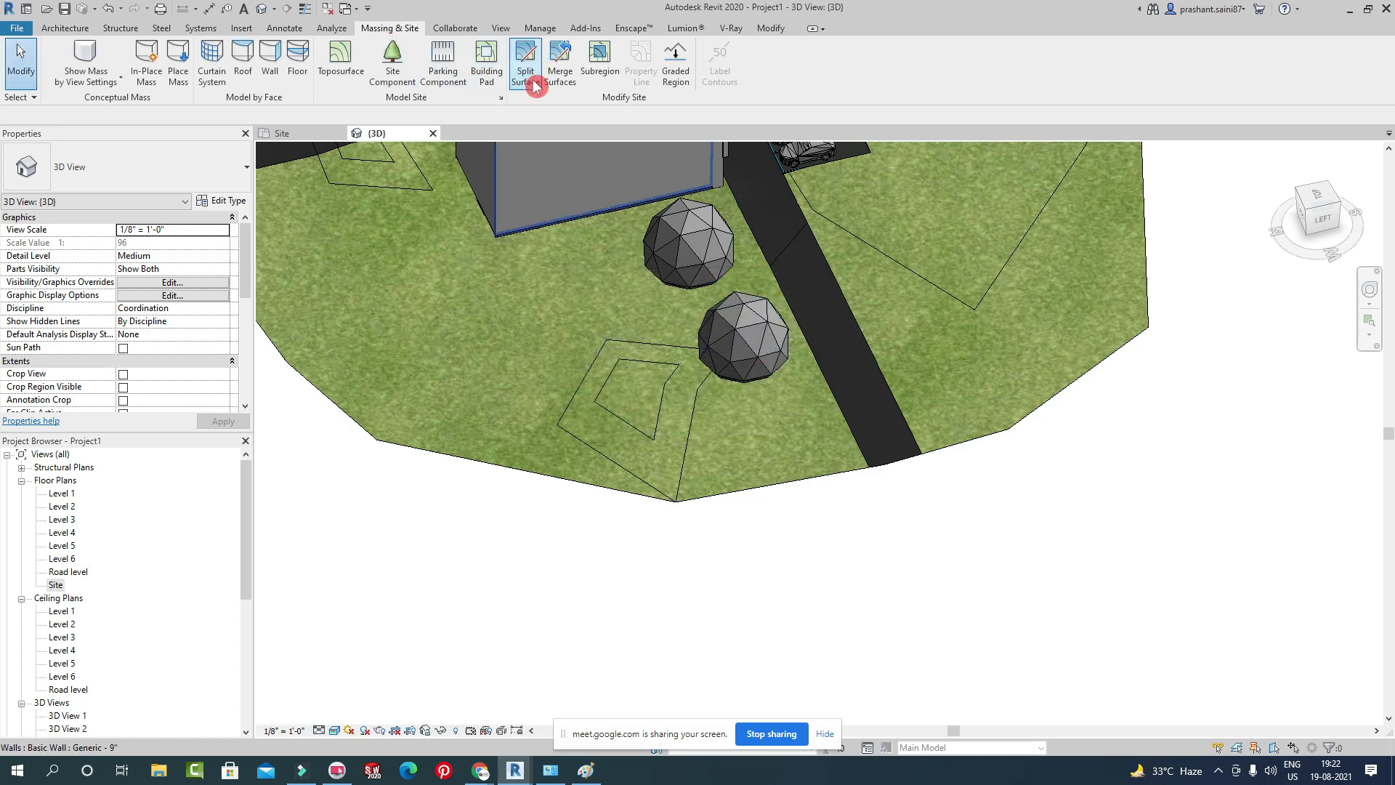
pyautogui.click(894, 469)
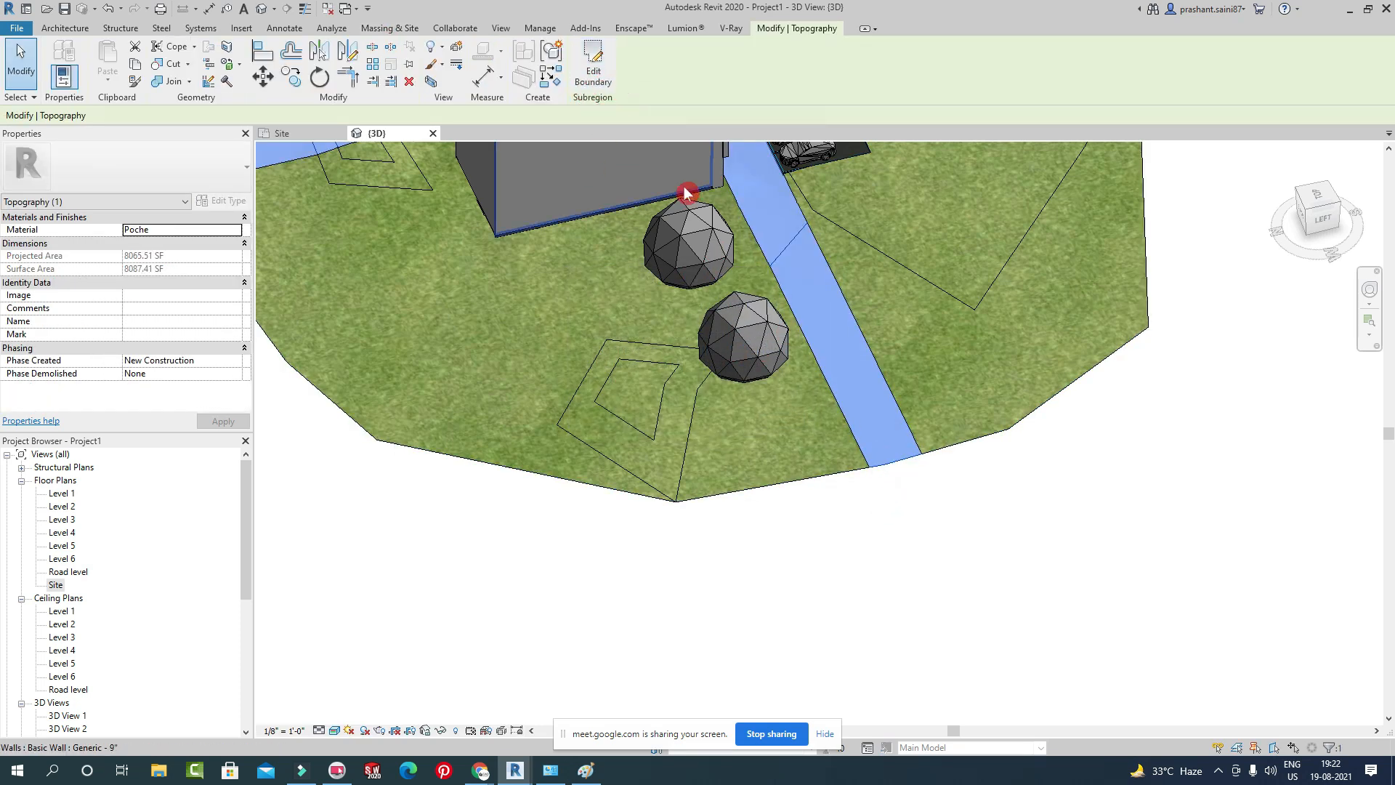
pyautogui.press('Escape')
# Examine the building, road, parking area and terrain from several sides in the 3D view.
pyautogui.scroll(-4, 848, 395)
pyautogui.keyDown('shift'); pyautogui.moveTo(791, 321); pyautogui.dragTo(827, 539, button='middle'); pyautogui.keyUp('shift')
pyautogui.scroll(5, 763, 590)
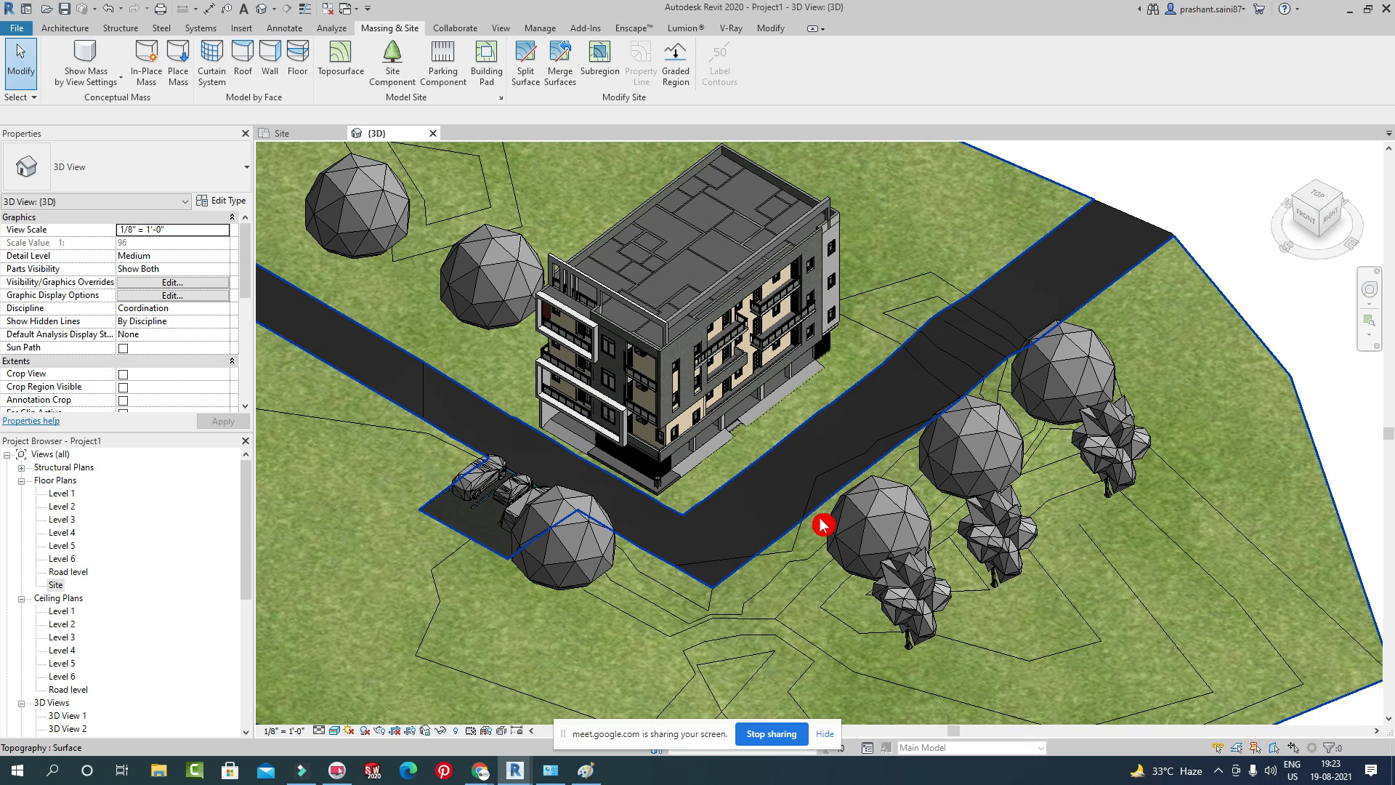
pyautogui.scroll(-3, 822, 525)
pyautogui.scroll(-3, 713, 460)
pyautogui.keyDown('shift'); pyautogui.moveTo(676, 492); pyautogui.dragTo(390, 215, button='middle'); pyautogui.keyUp('shift')
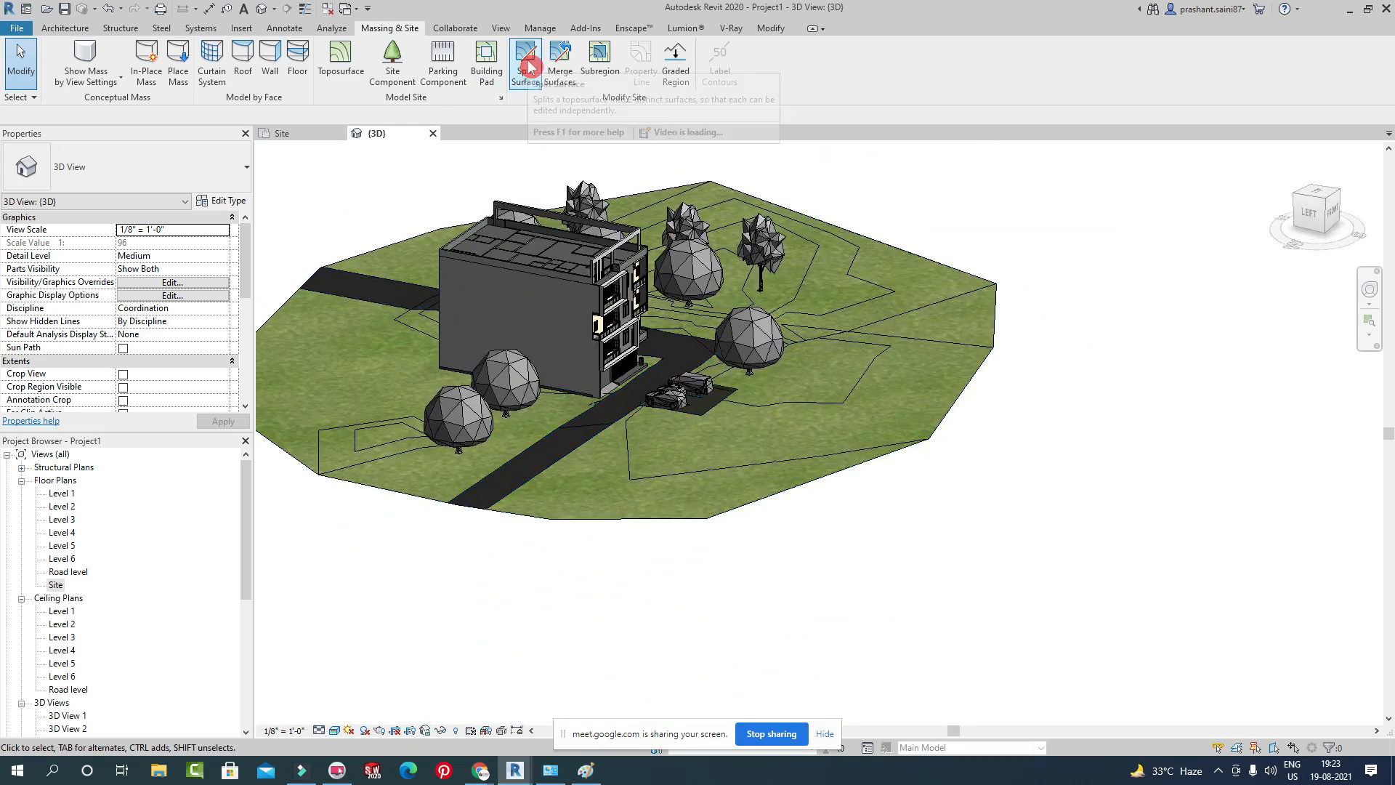
pyautogui.moveTo(559, 174); pyautogui.dragTo(619, 248, button='middle')
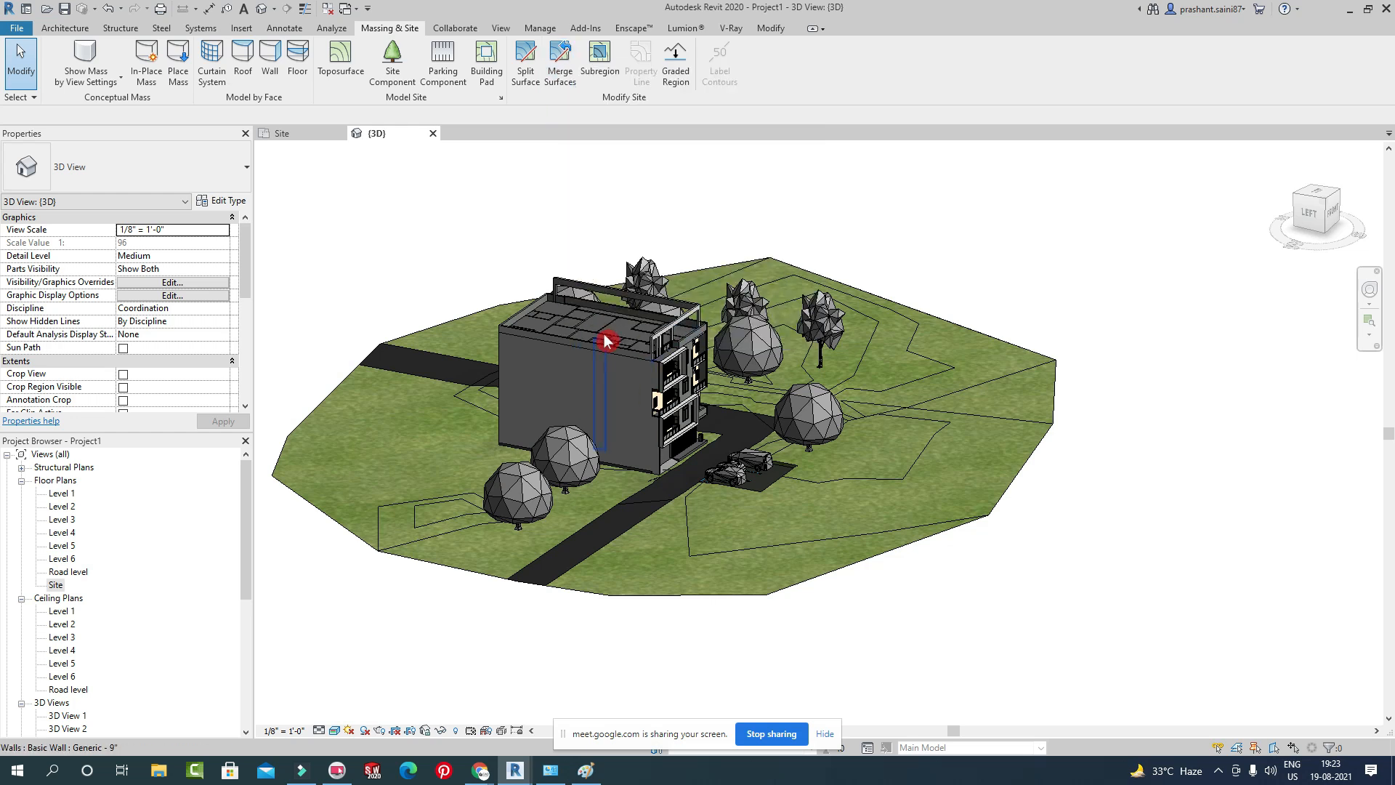
# Create a new project file, choosing another template from the template list.
pyautogui.hotkey('ctrl', 'n')
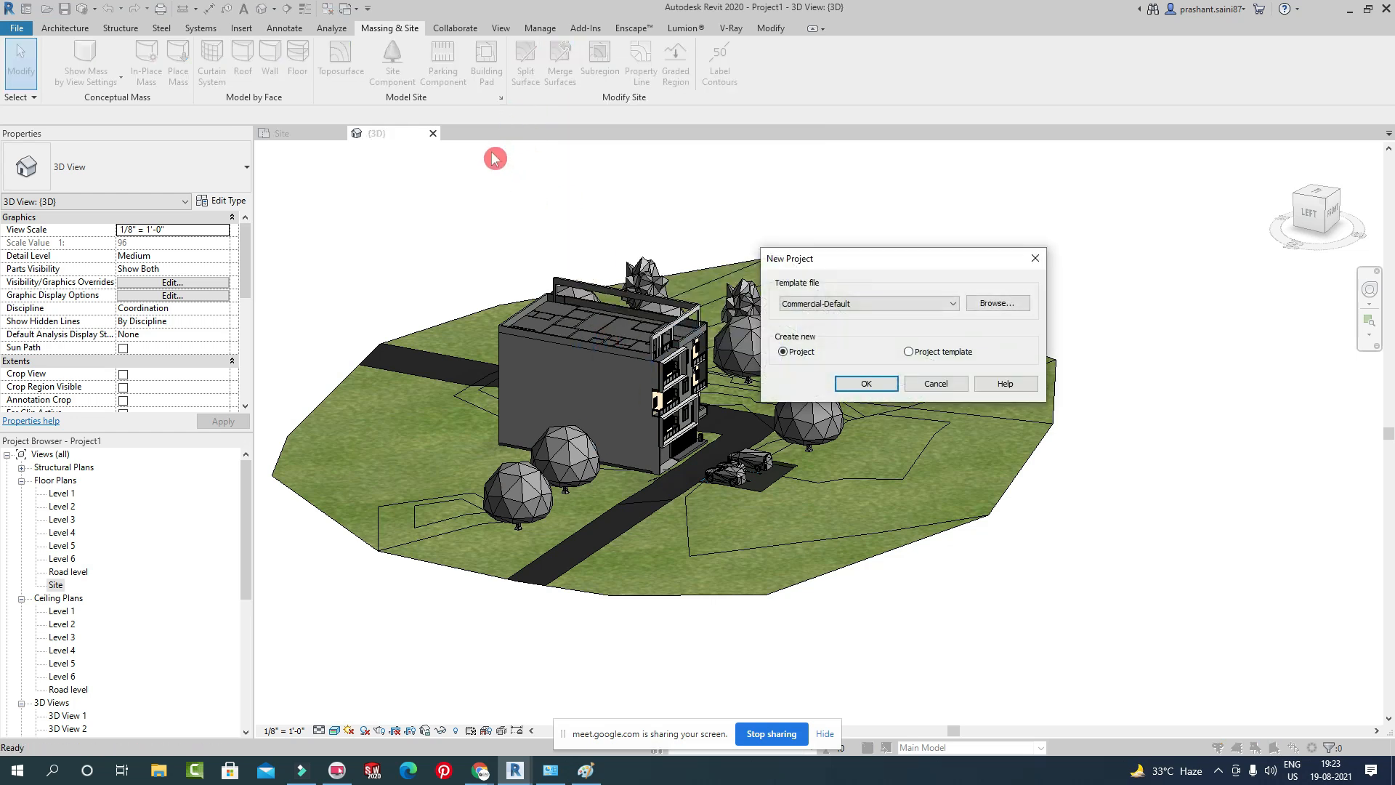
pyautogui.click(912, 303)
pyautogui.click(857, 338)
pyautogui.click(864, 385)
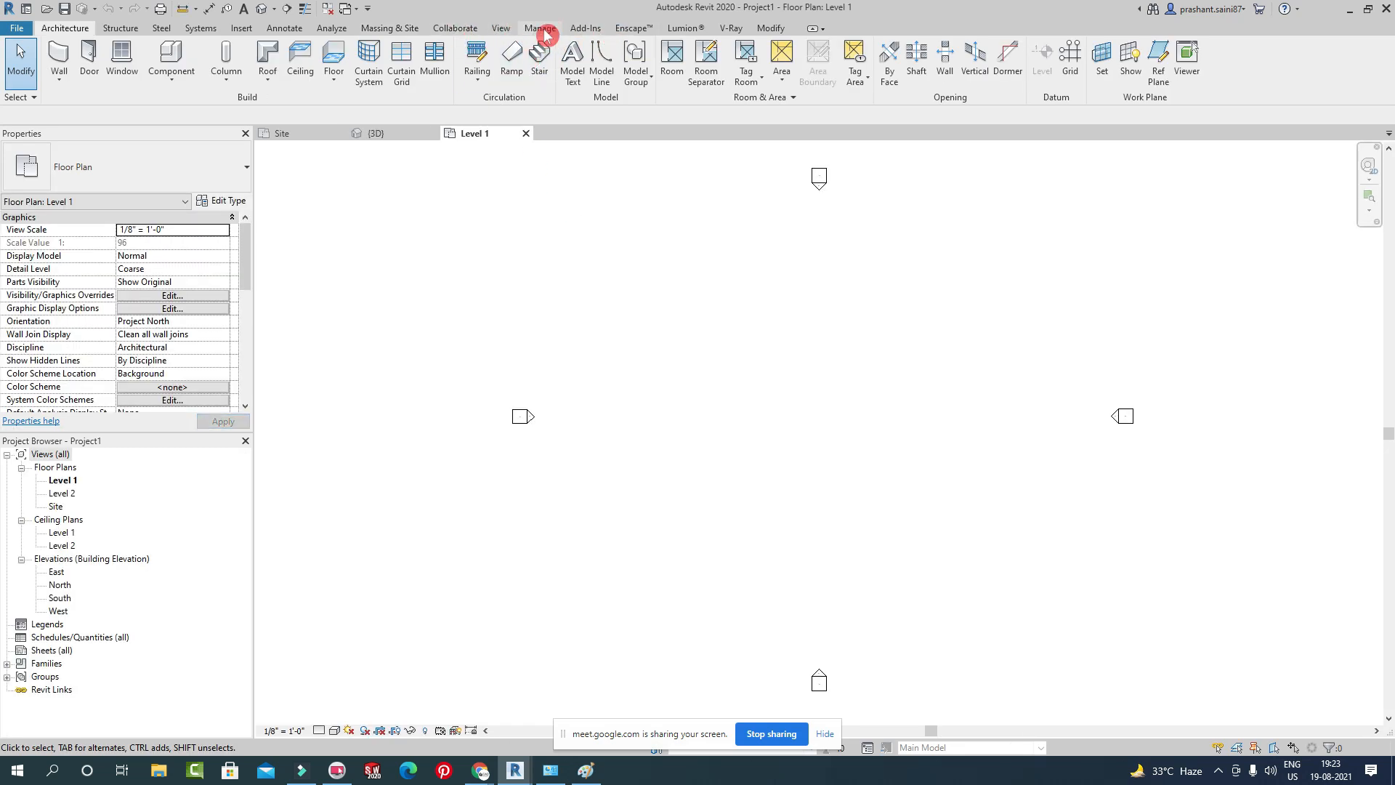
# Create a toposurface in the Site floor plan from eight boundary points at 0' 0" absolute elevation.
pyautogui.click(400, 28)
pyautogui.click(341, 70)
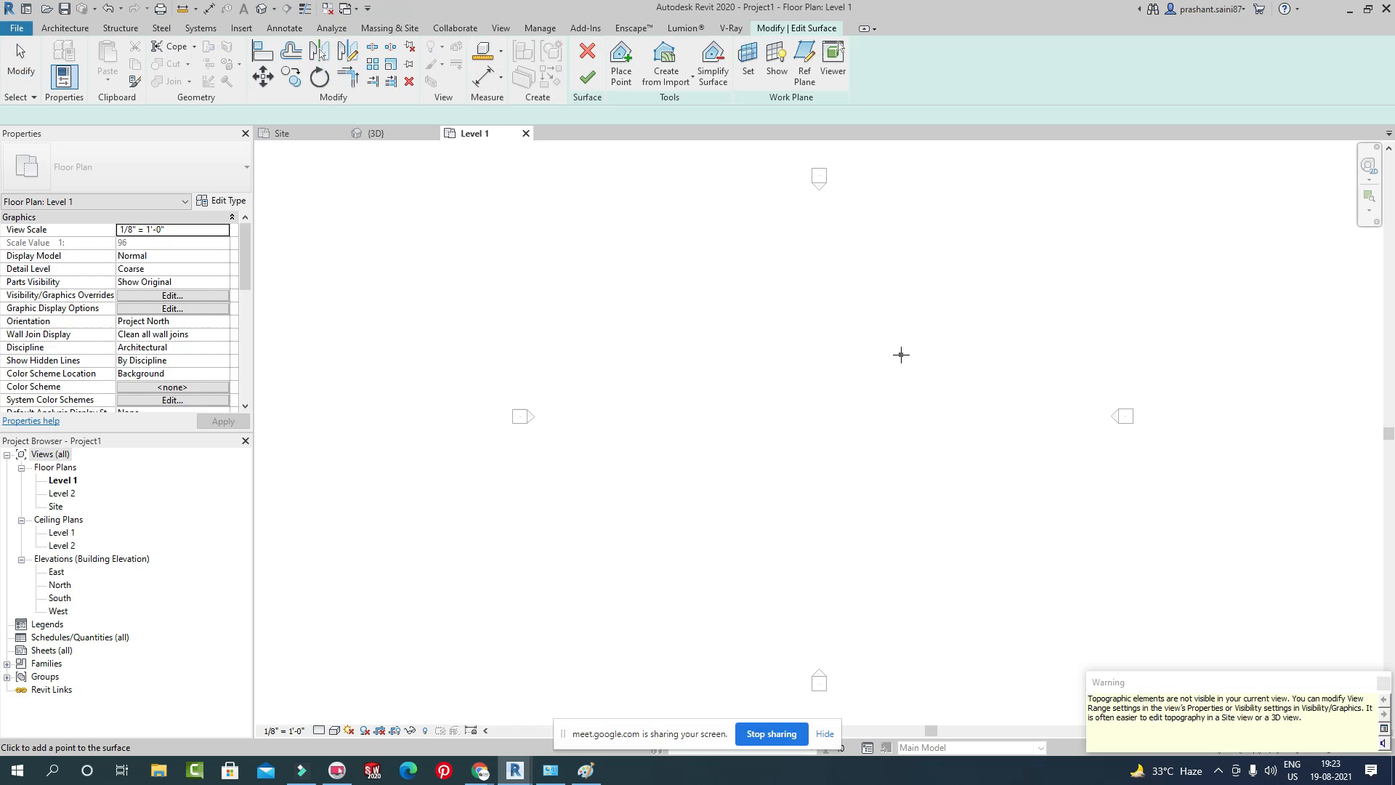
pyautogui.doubleClick(58, 507)
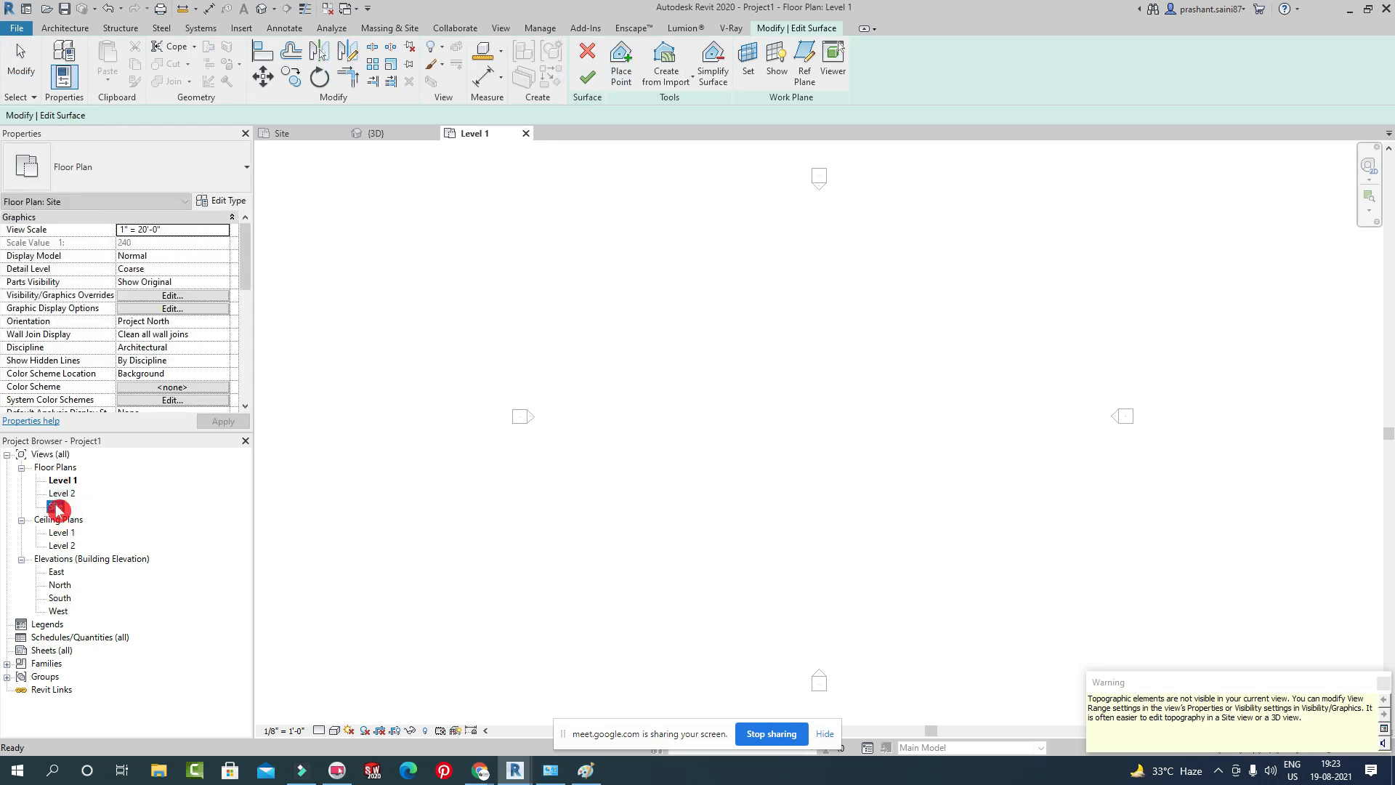
pyautogui.click(620, 64)
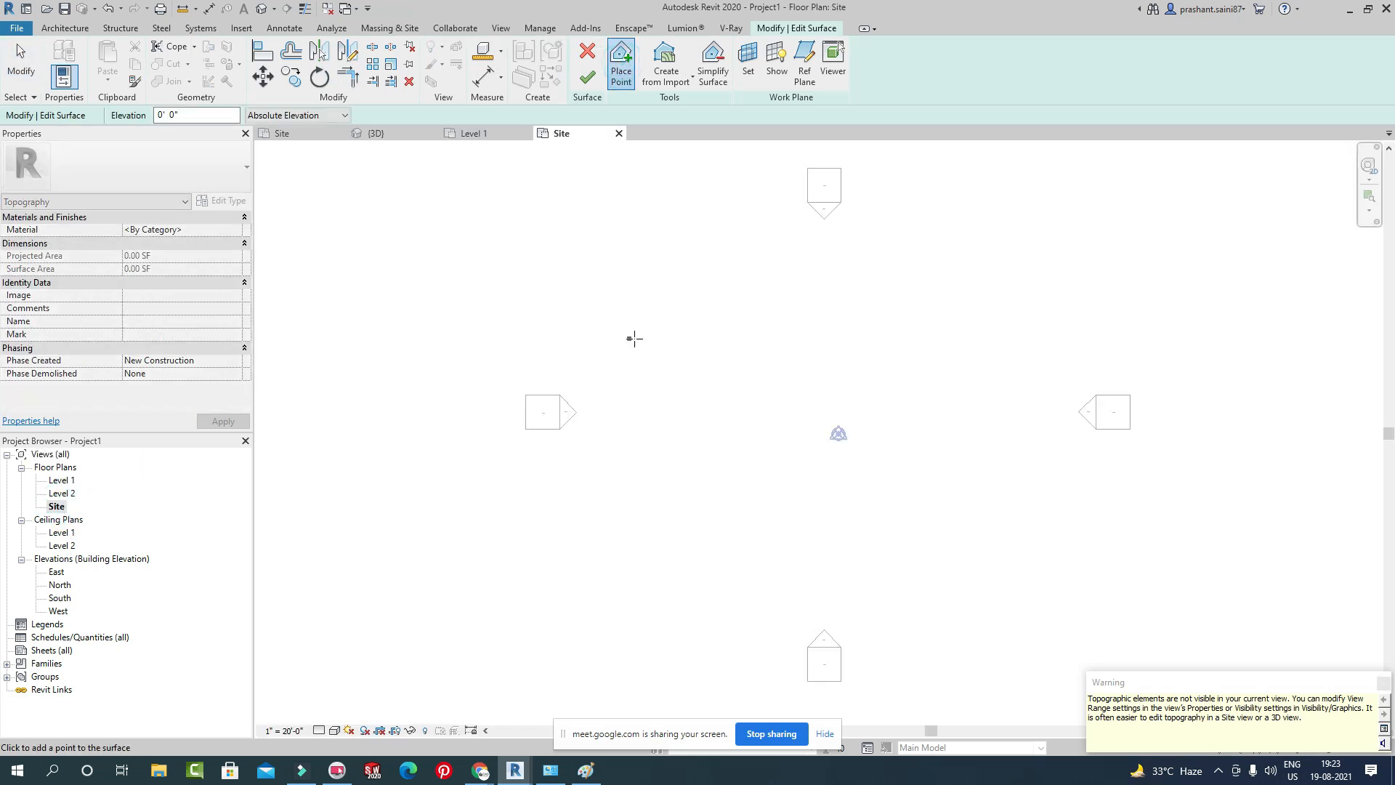
pyautogui.click(696, 311)
pyautogui.click(889, 280)
pyautogui.click(1001, 326)
pyautogui.click(1030, 436)
pyautogui.click(1025, 560)
pyautogui.click(877, 611)
pyautogui.click(659, 603)
pyautogui.click(638, 549)
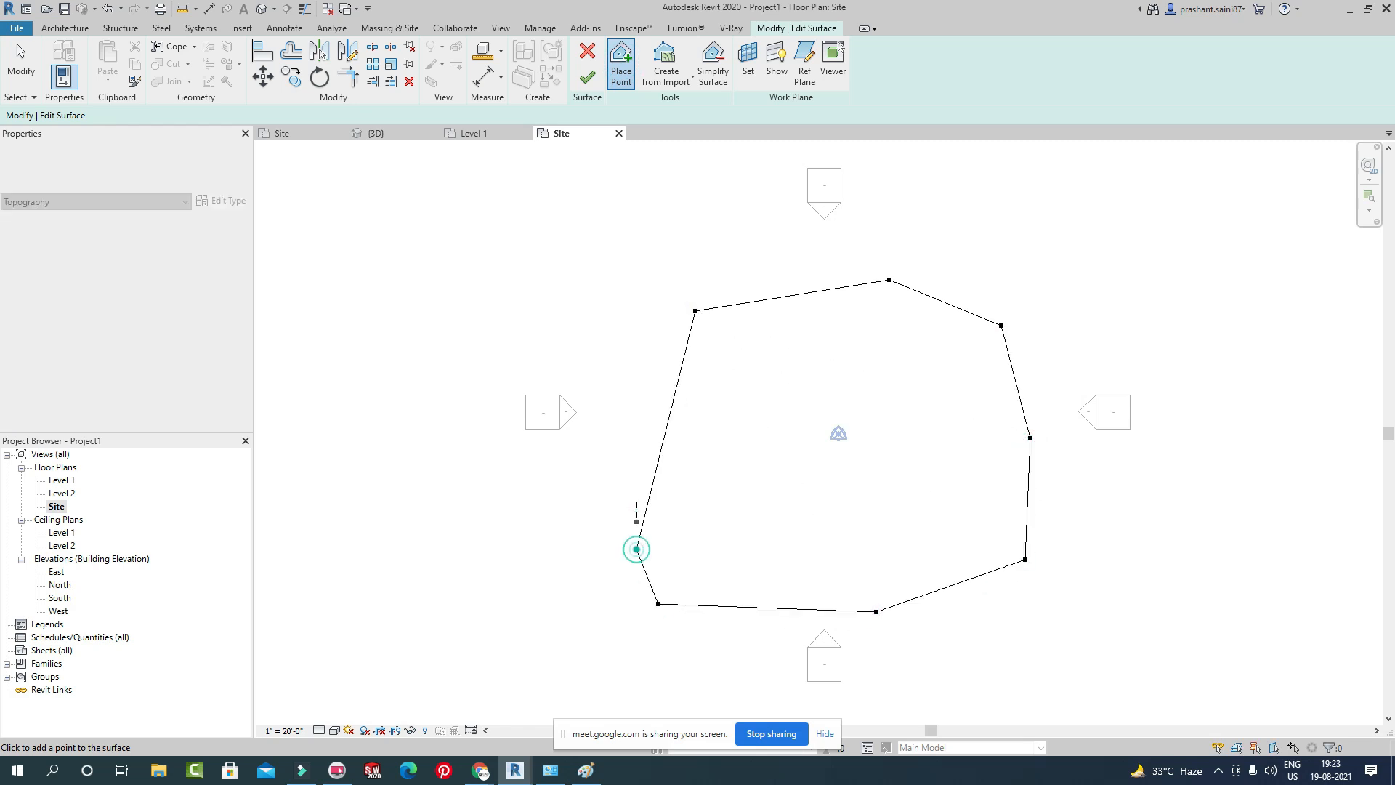
pyautogui.click(587, 77)
# Open the default 3D view of the new toposurface and set its visual style to Realistic.
pyautogui.moveTo(943, 351); pyautogui.dragTo(822, 275, button='middle')
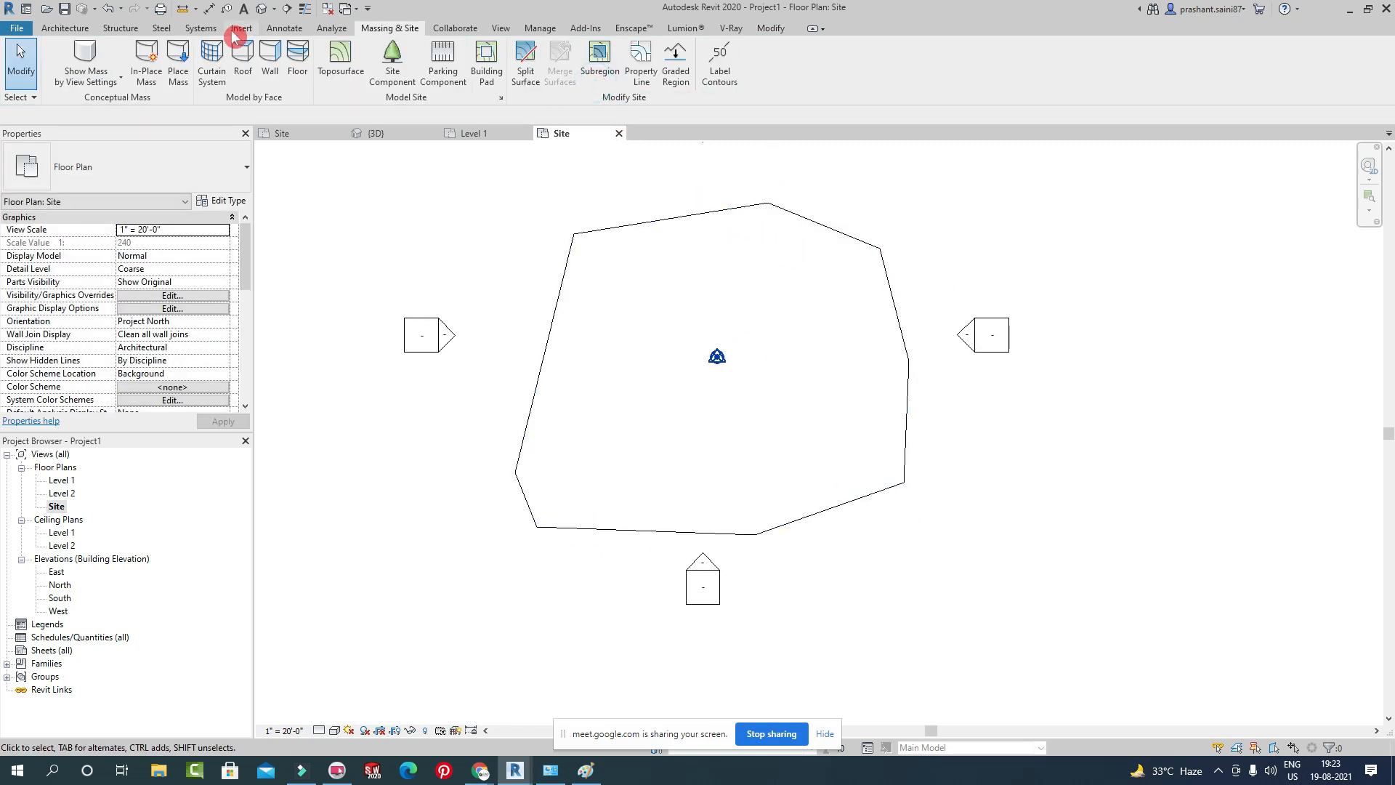
pyautogui.click(260, 10)
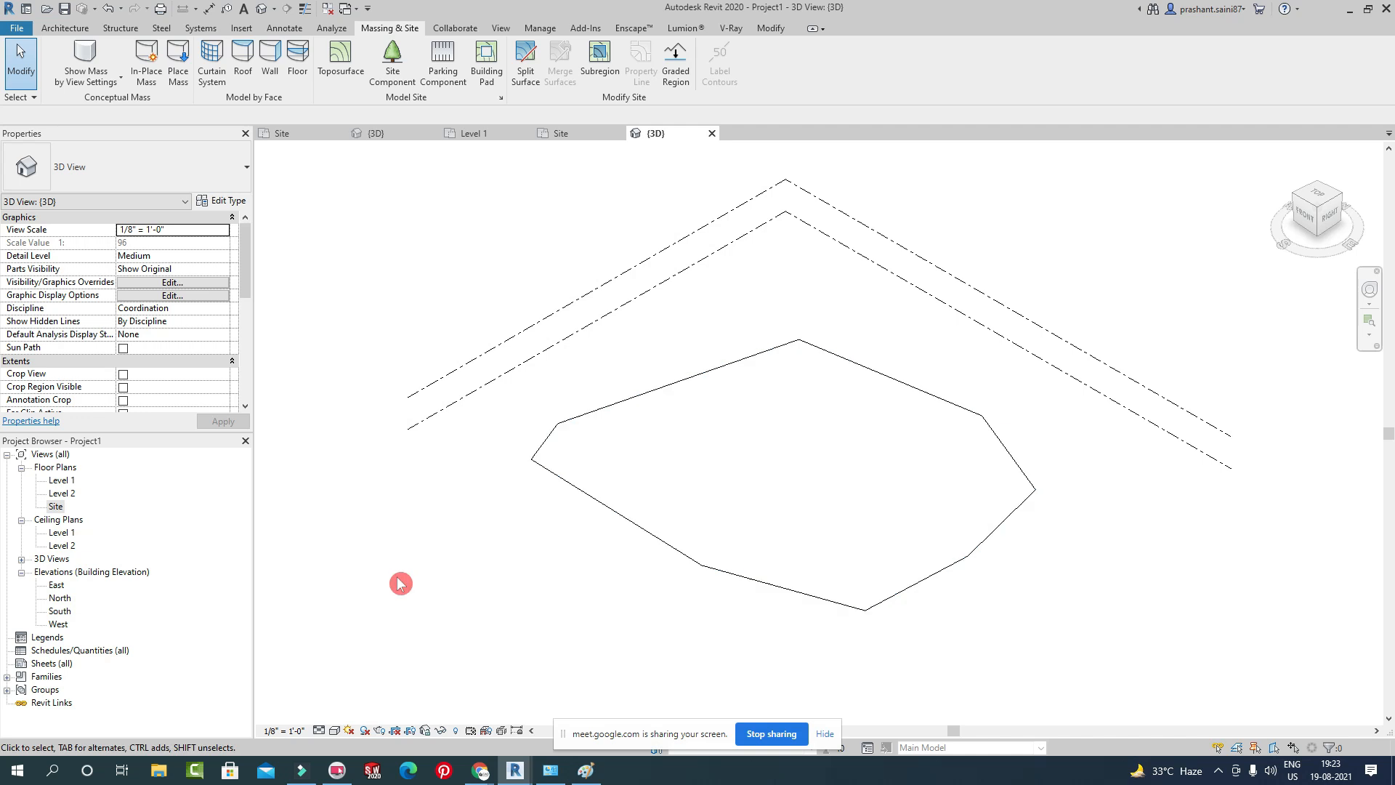
pyautogui.click(348, 731)
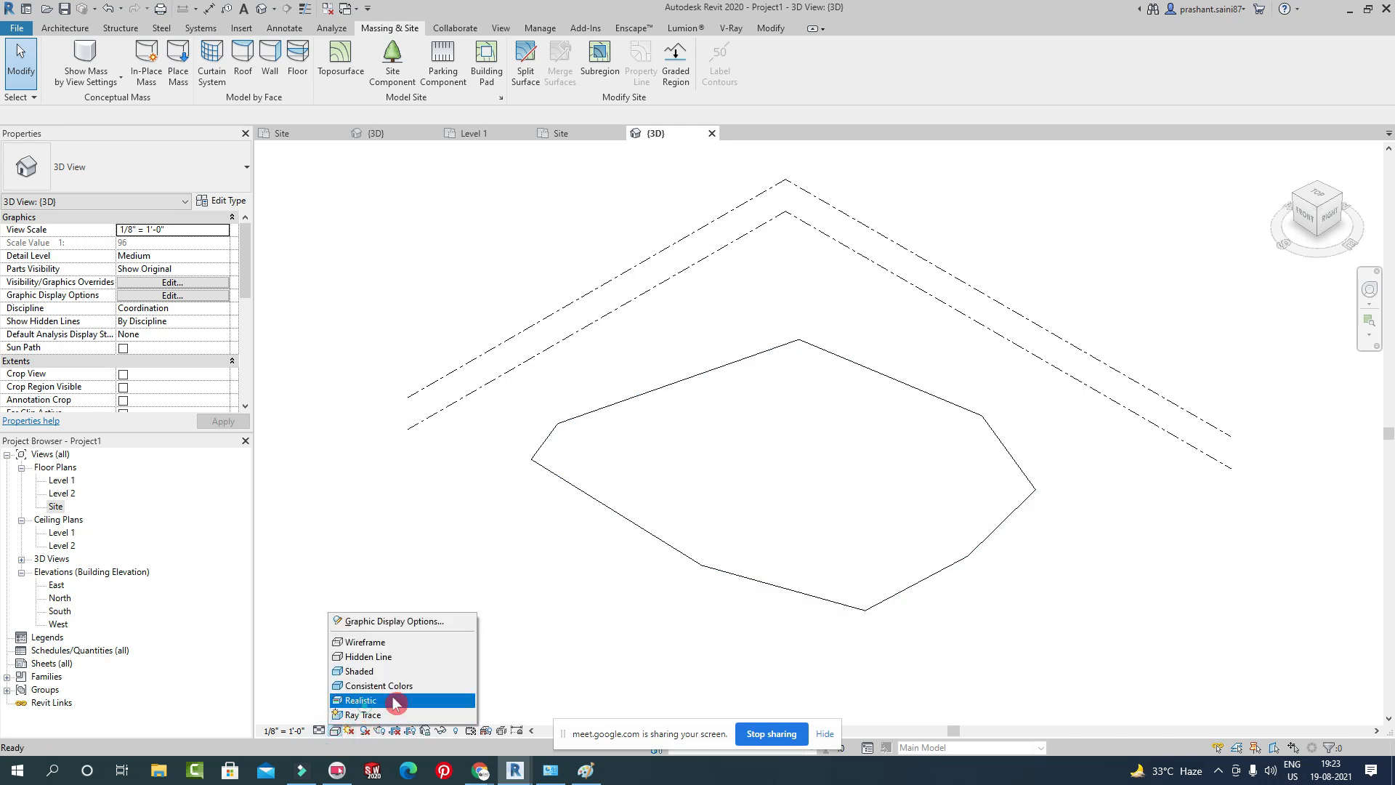
pyautogui.click(367, 705)
pyautogui.scroll(3, 935, 489)
pyautogui.moveTo(935, 489)
pyautogui.mouseDown(button='middle')
pyautogui.moveTo(963, 406)
pyautogui.moveTo(863, 374)
pyautogui.moveTo(887, 426)
pyautogui.mouseUp(button='middle')
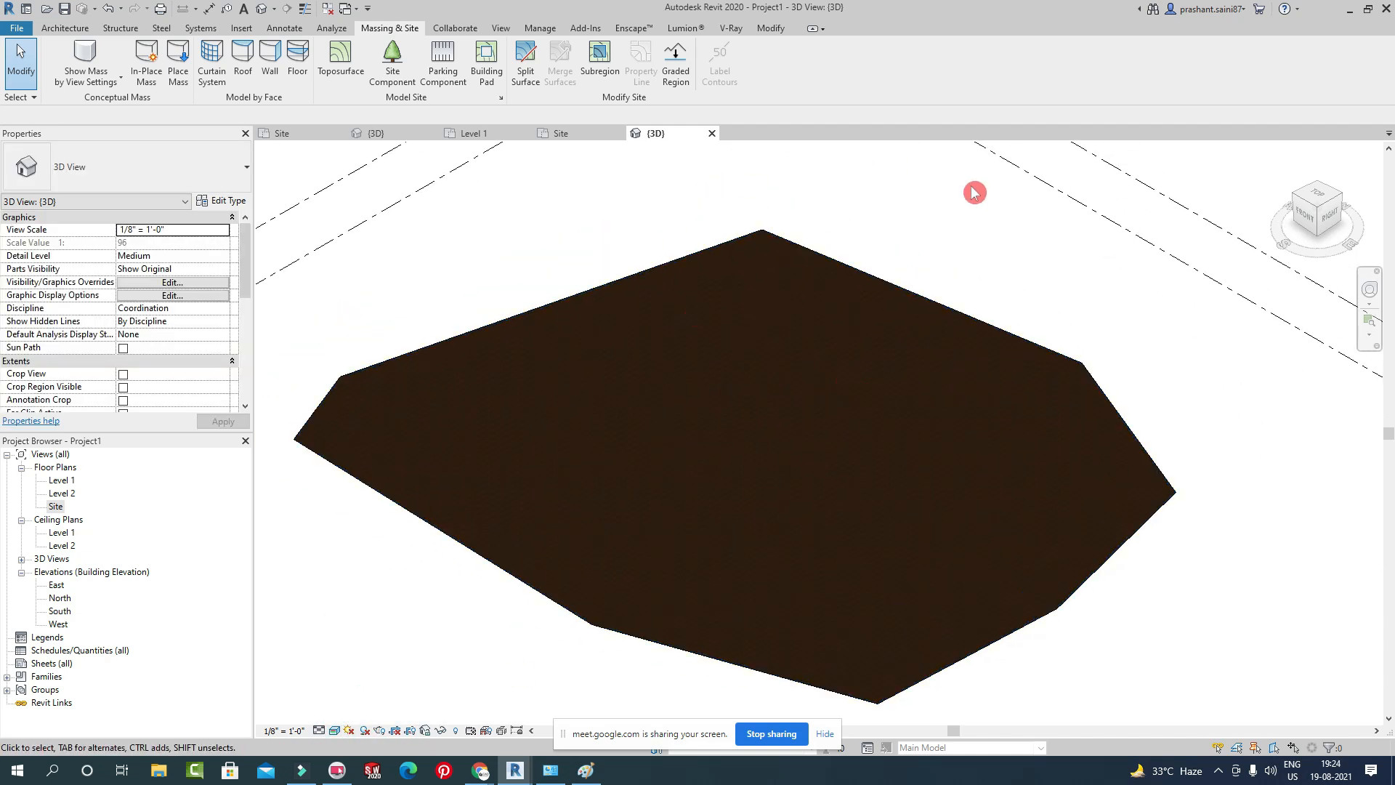
# Split the toposurface in two with a straight line running completely across it.
pyautogui.click(526, 62)
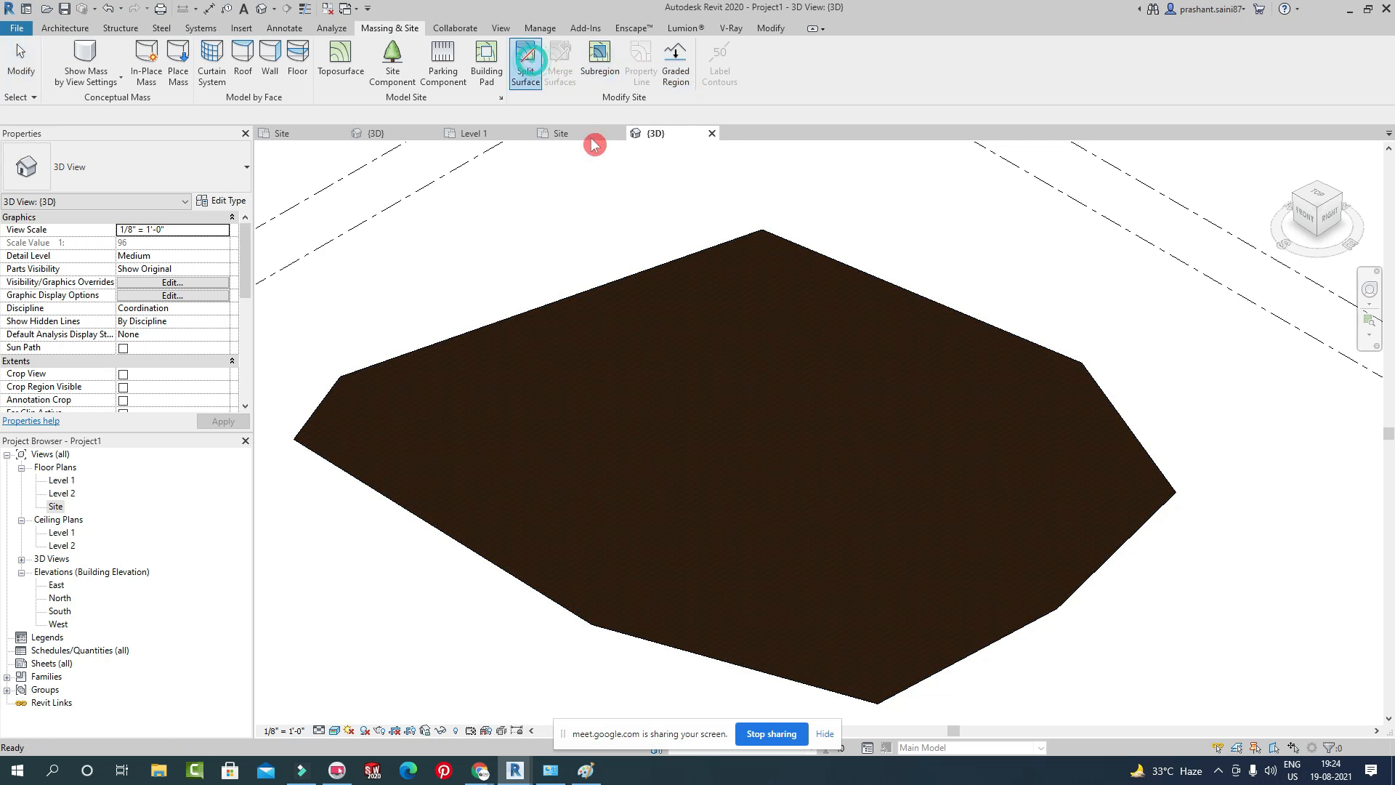
pyautogui.click(892, 323)
pyautogui.click(609, 53)
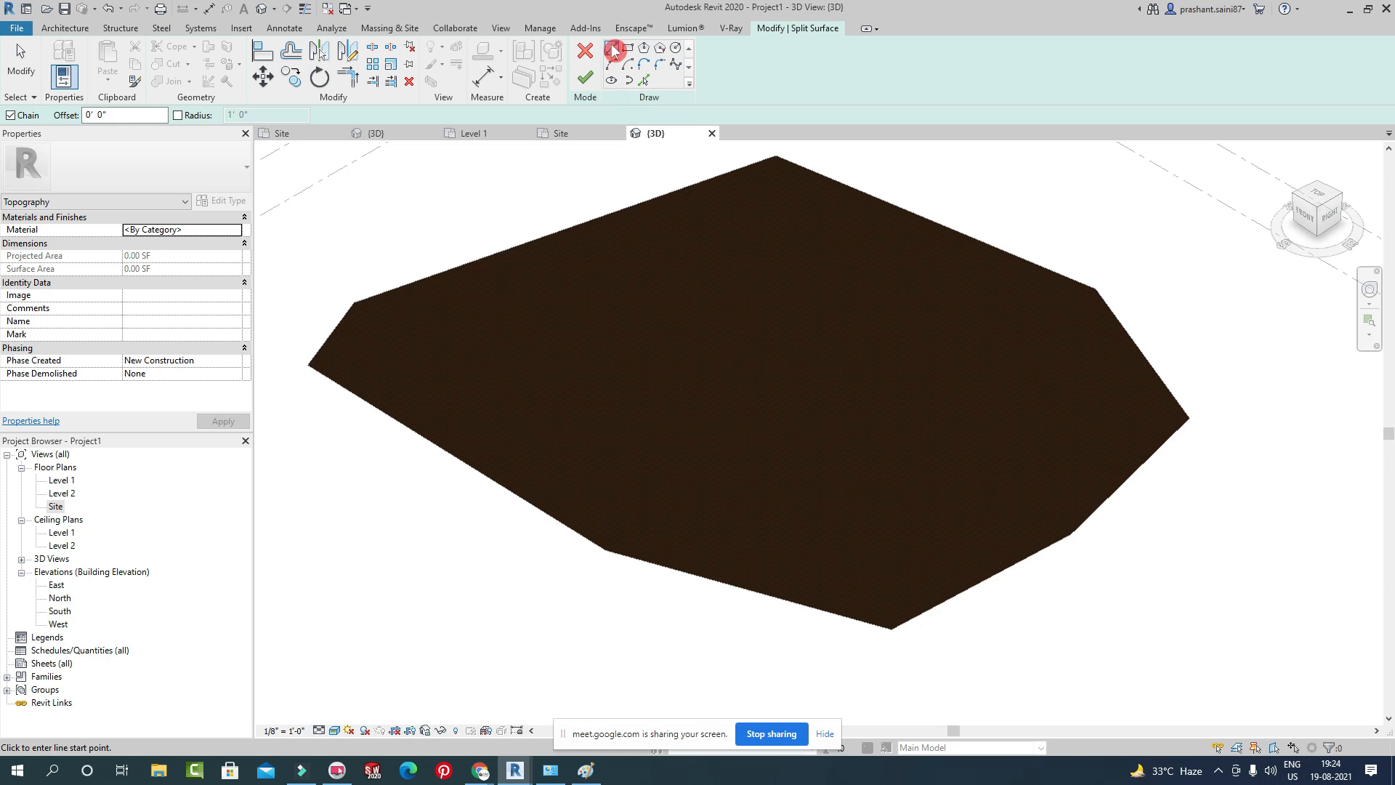
pyautogui.click(960, 172)
pyautogui.click(726, 642)
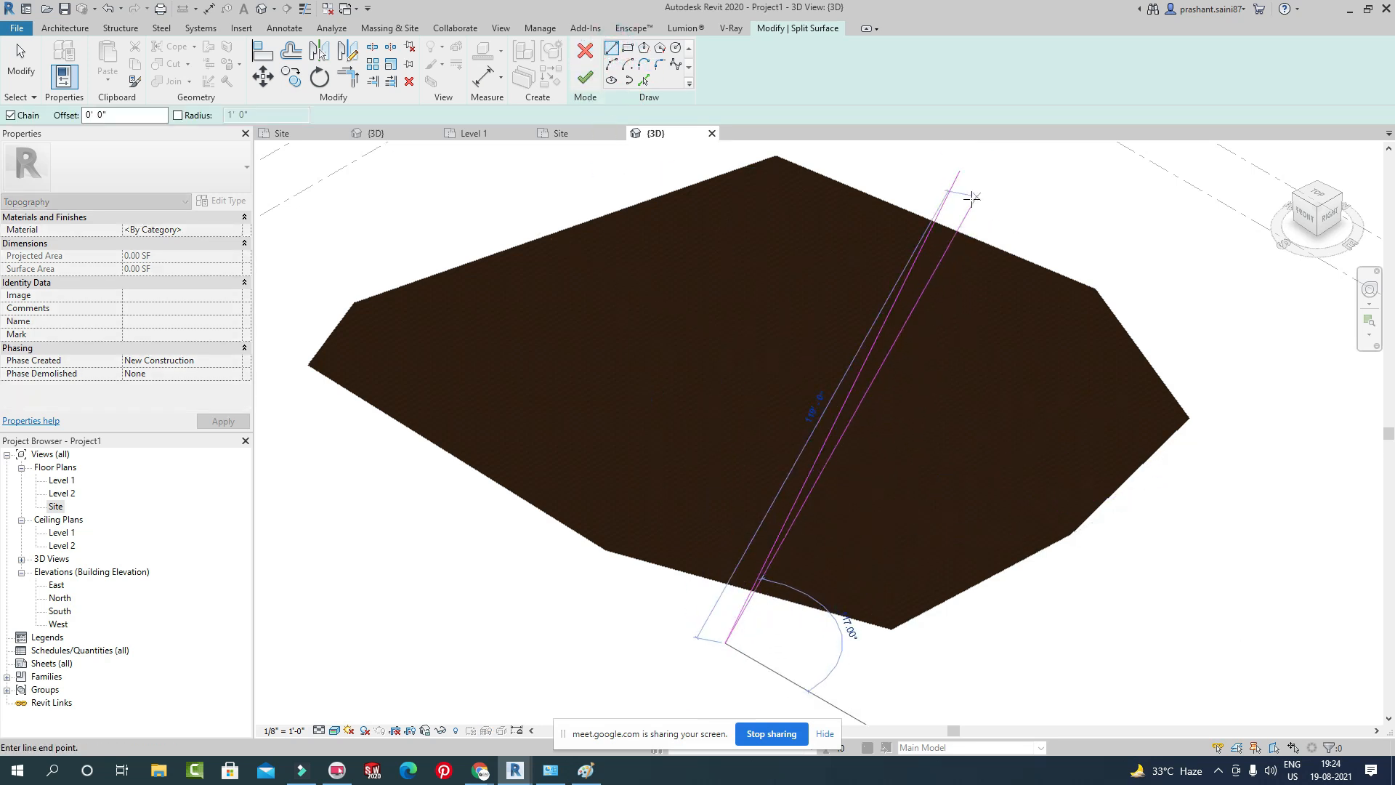
pyautogui.click(590, 84)
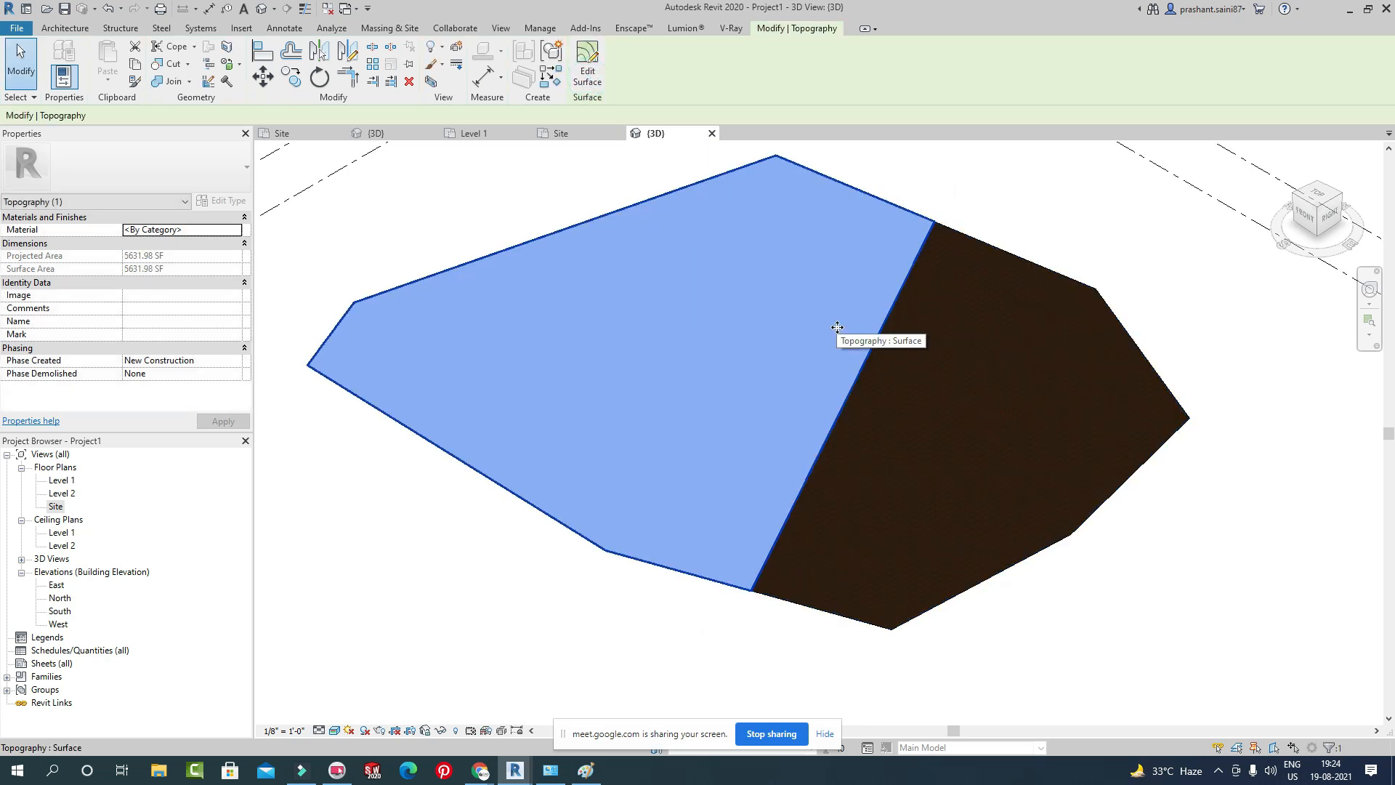
# Check both halves of the split toposurface and assign the Poche material to the smaller one.
pyautogui.click(1018, 302)
pyautogui.click(847, 330)
pyautogui.click(1011, 371)
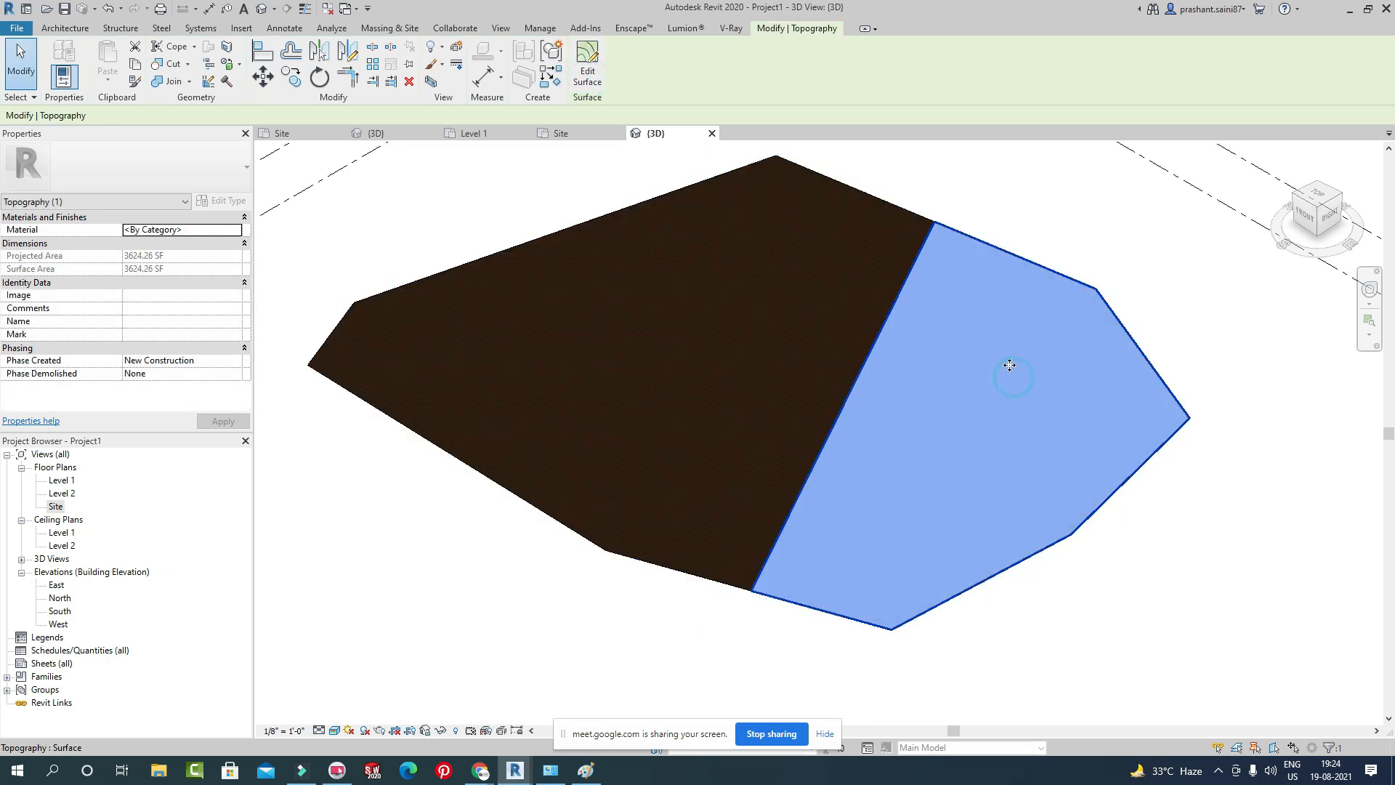
pyautogui.click(242, 242)
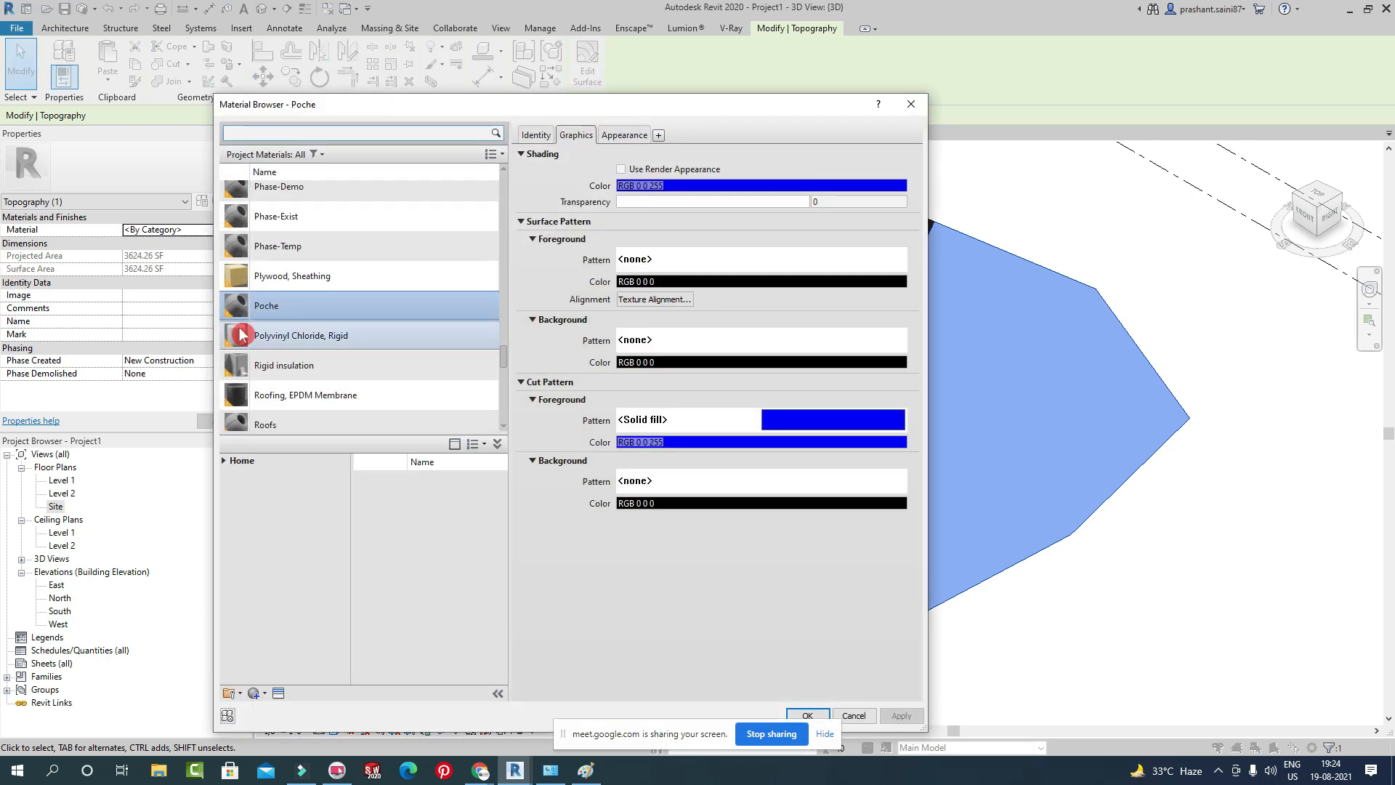
pyautogui.doubleClick(298, 309)
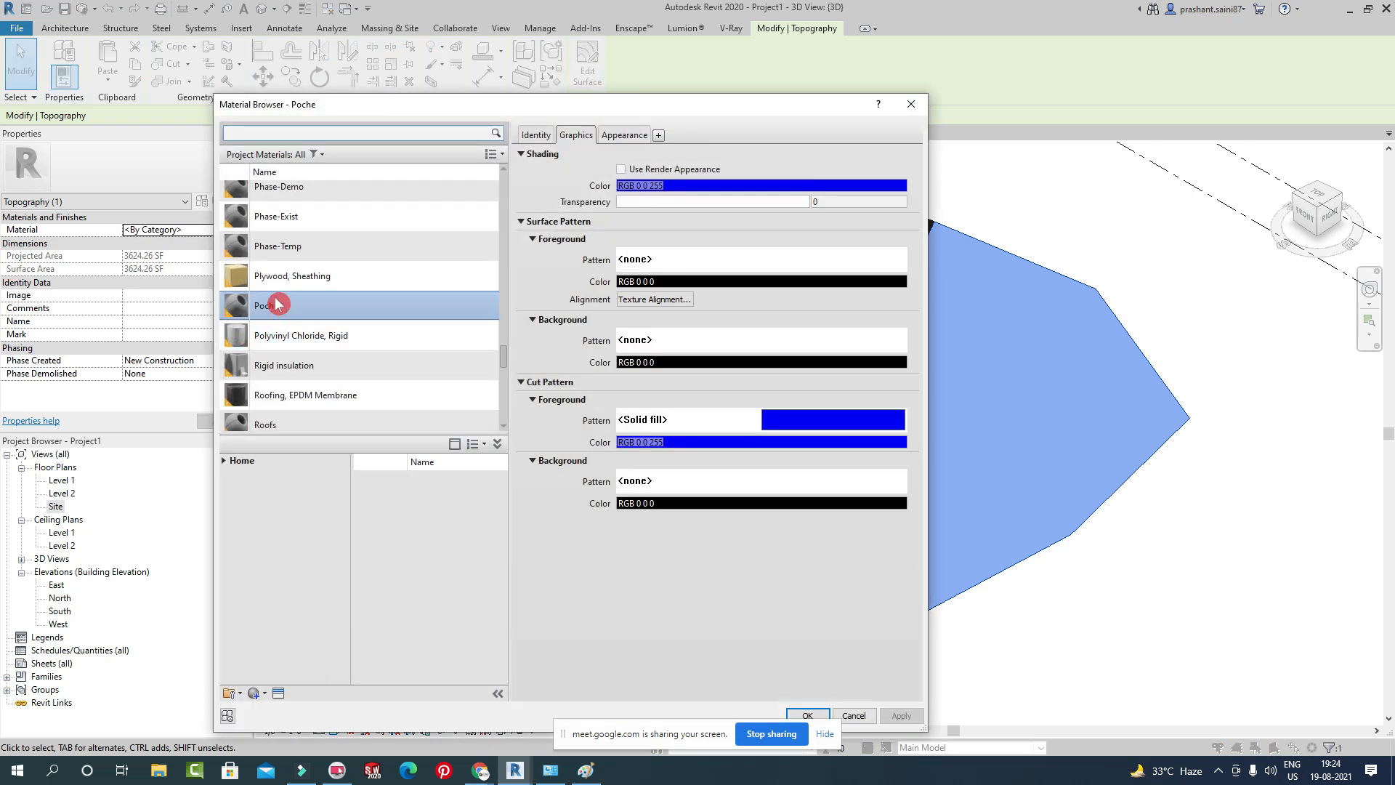
pyautogui.click(555, 657)
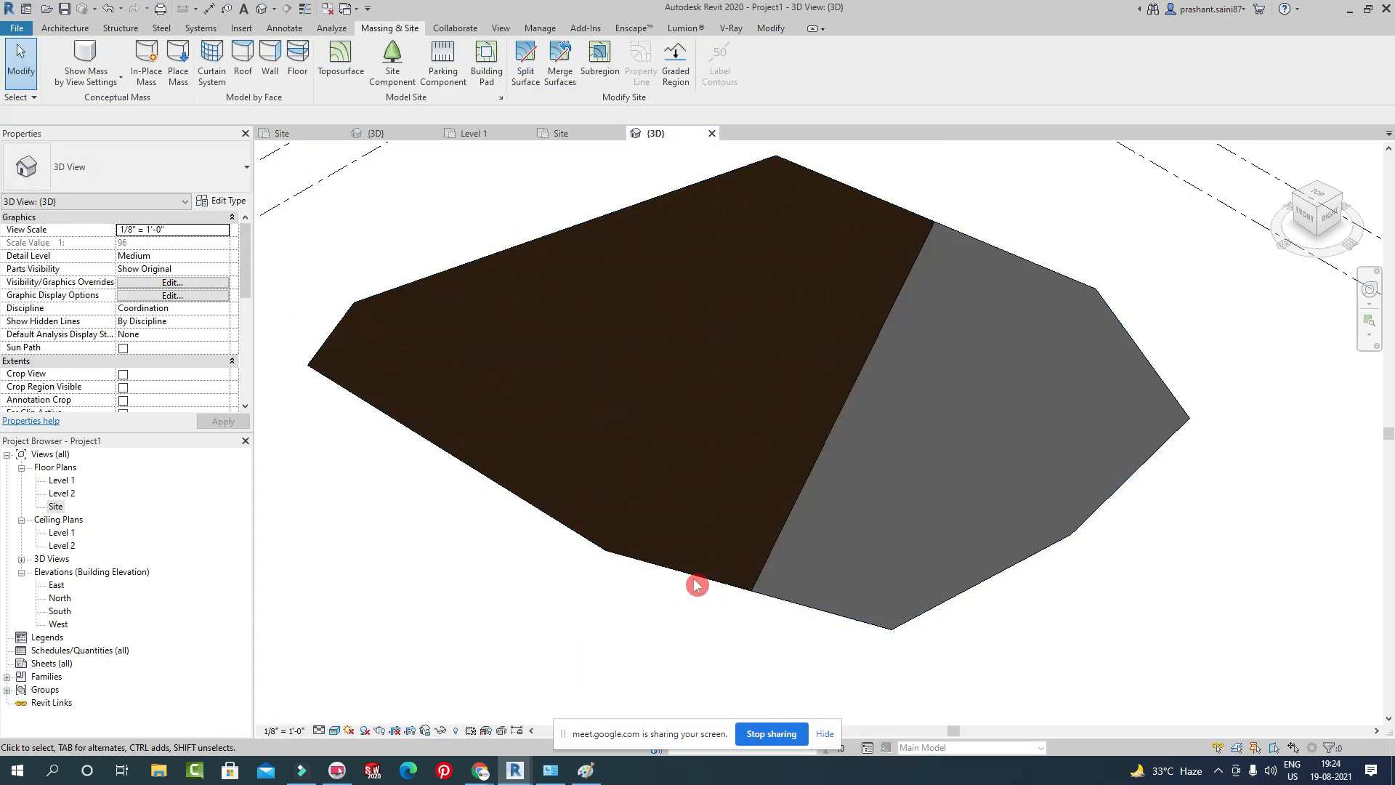
# Edit the surface of the smaller Poche half and add points at 10' 0" absolute elevation to raise it.
pyautogui.keyDown('shift'); pyautogui.moveTo(720, 560); pyautogui.dragTo(928, 464, button='middle'); pyautogui.keyUp('shift')
pyautogui.click(928, 465)
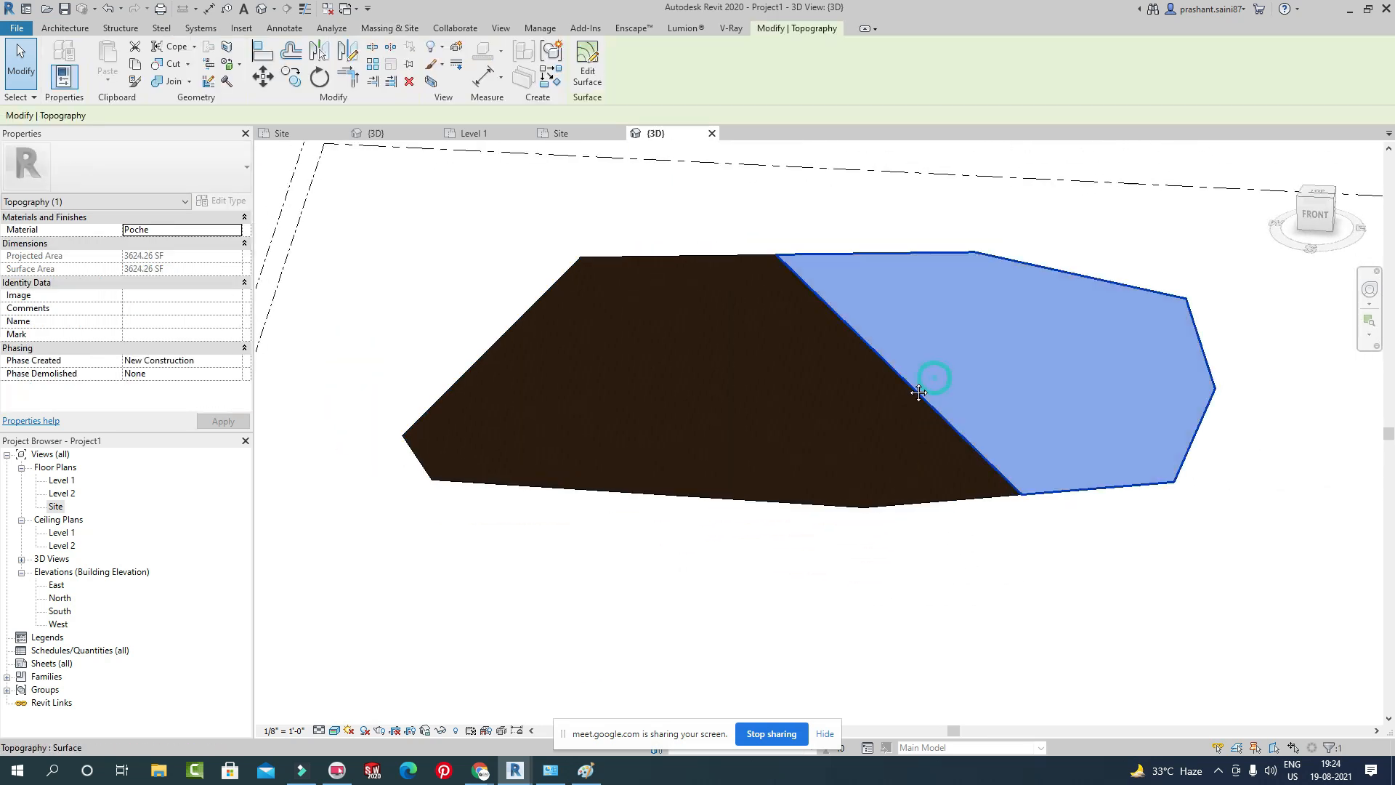
pyautogui.keyDown('shift'); pyautogui.moveTo(928, 380); pyautogui.dragTo(664, 153, button='middle'); pyautogui.keyUp('shift')
pyautogui.click(590, 75)
pyautogui.click(621, 67)
pyautogui.click(195, 162)
pyautogui.moveTo(210, 109); pyautogui.dragTo(95, 126)
pyautogui.write('10\' 0"')
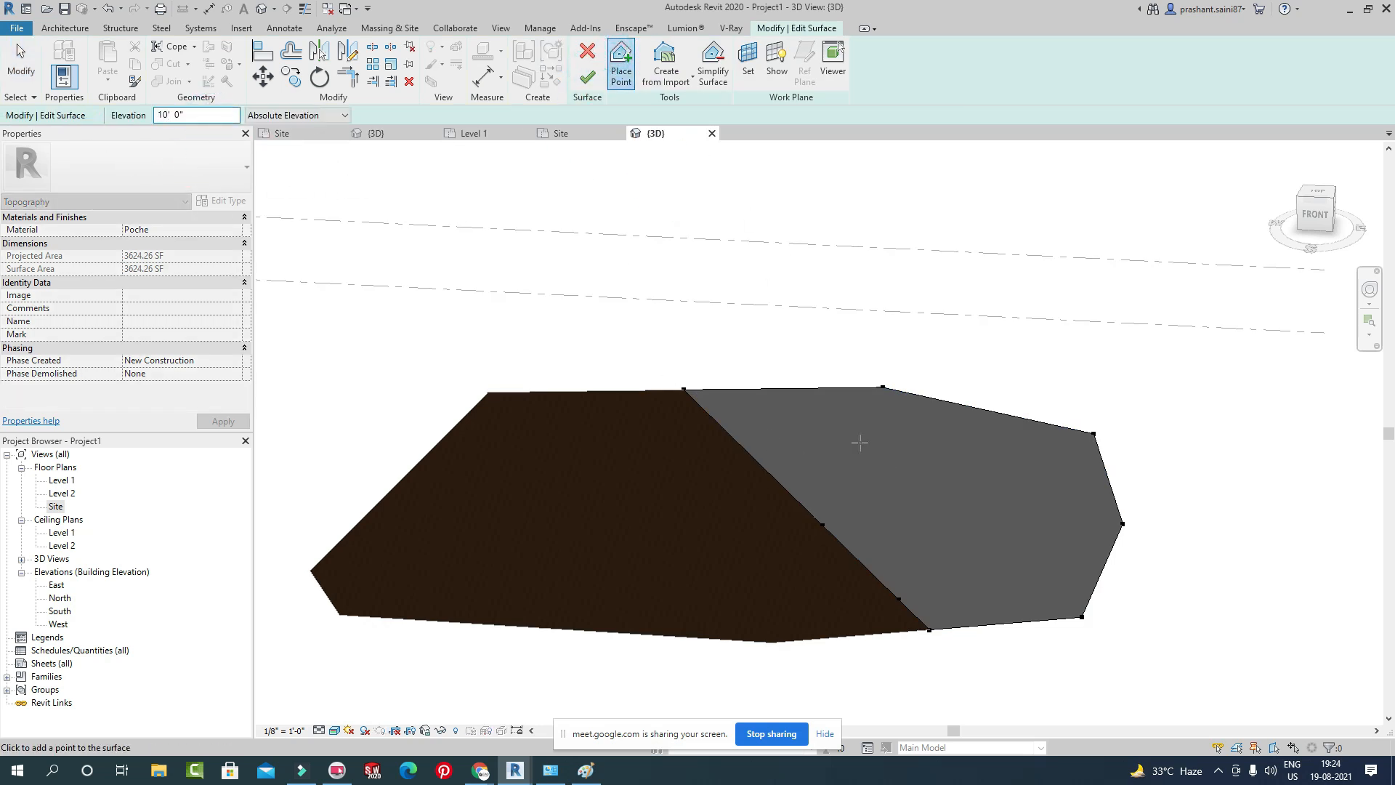
pyautogui.click(860, 443)
pyautogui.click(979, 368)
pyautogui.click(1088, 597)
pyautogui.moveTo(1136, 542); pyautogui.dragTo(1155, 476, button='middle')
pyautogui.click(1355, 732)
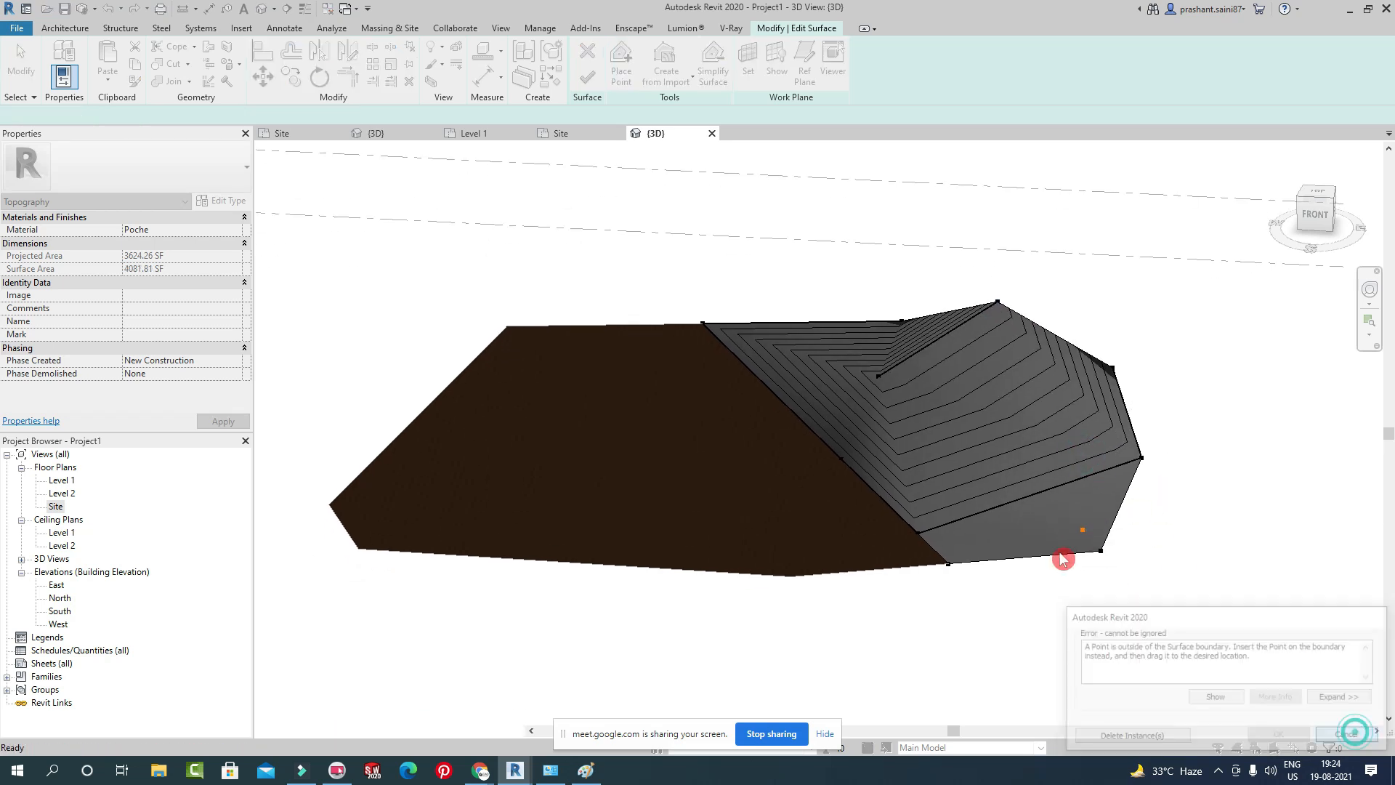
# Try to place a point at elevation 5 on the neighbouring brown half, and finish editing the Poche surface.
pyautogui.keyDown('shift'); pyautogui.moveTo(1097, 530); pyautogui.dragTo(1047, 432, button='middle'); pyautogui.keyUp('shift')
pyautogui.moveTo(191, 114); pyautogui.dragTo(155, 115)
pyautogui.write('5')
pyautogui.click(444, 476)
pyautogui.click(1350, 736)
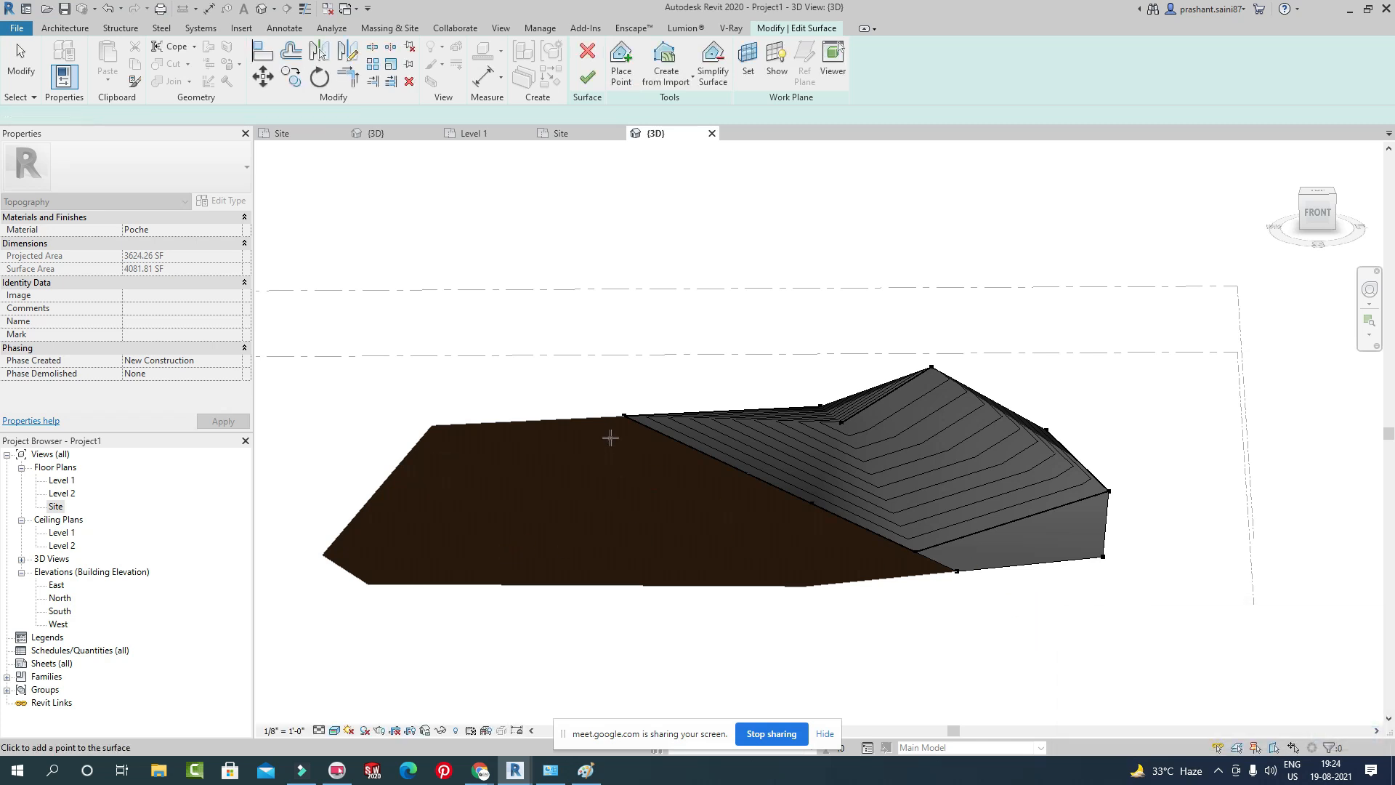
pyautogui.keyDown('shift'); pyautogui.moveTo(609, 438); pyautogui.dragTo(642, 640, button='middle'); pyautogui.keyUp('shift')
pyautogui.click(587, 77)
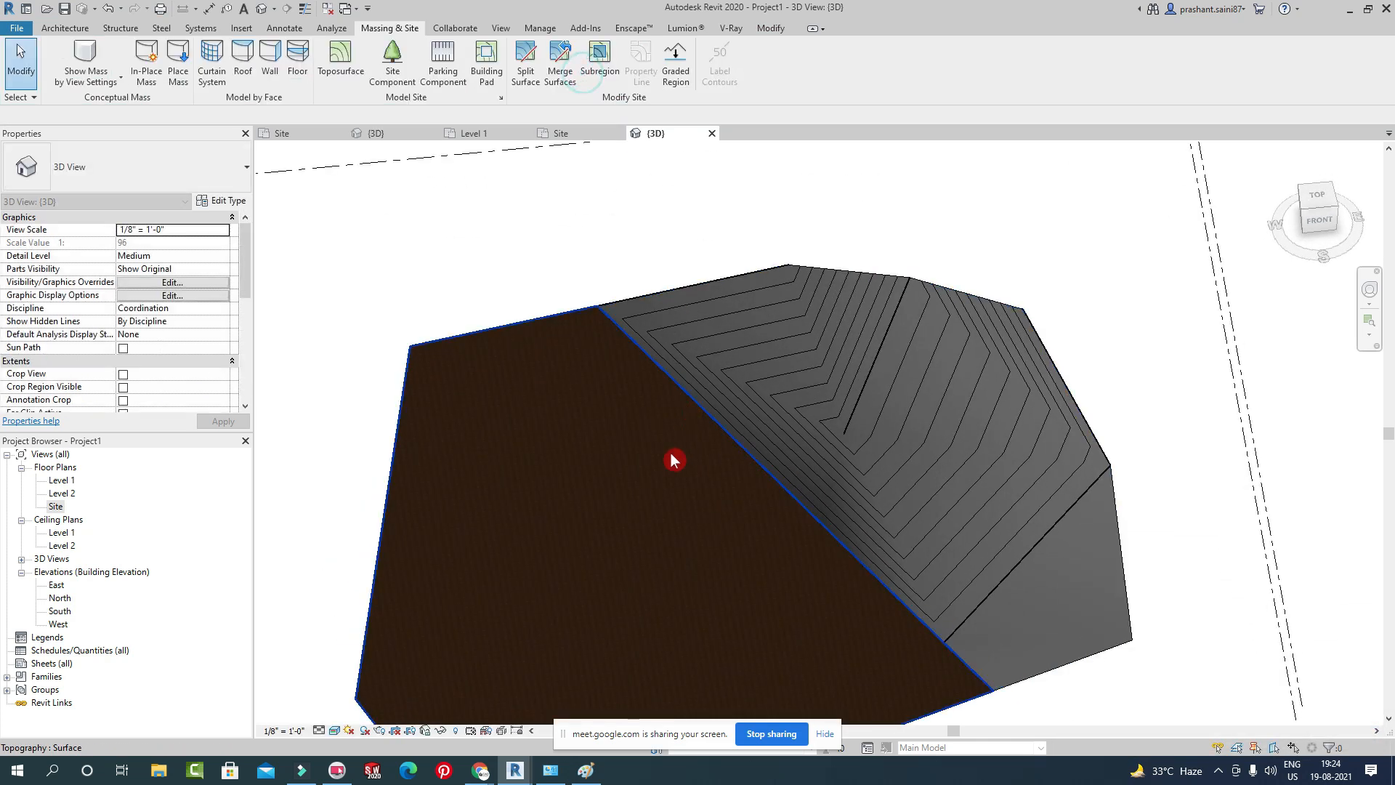
# Edit the larger brown half and add a raised point in its interior, finishing the surface edit.
pyautogui.click(567, 456)
pyautogui.click(587, 73)
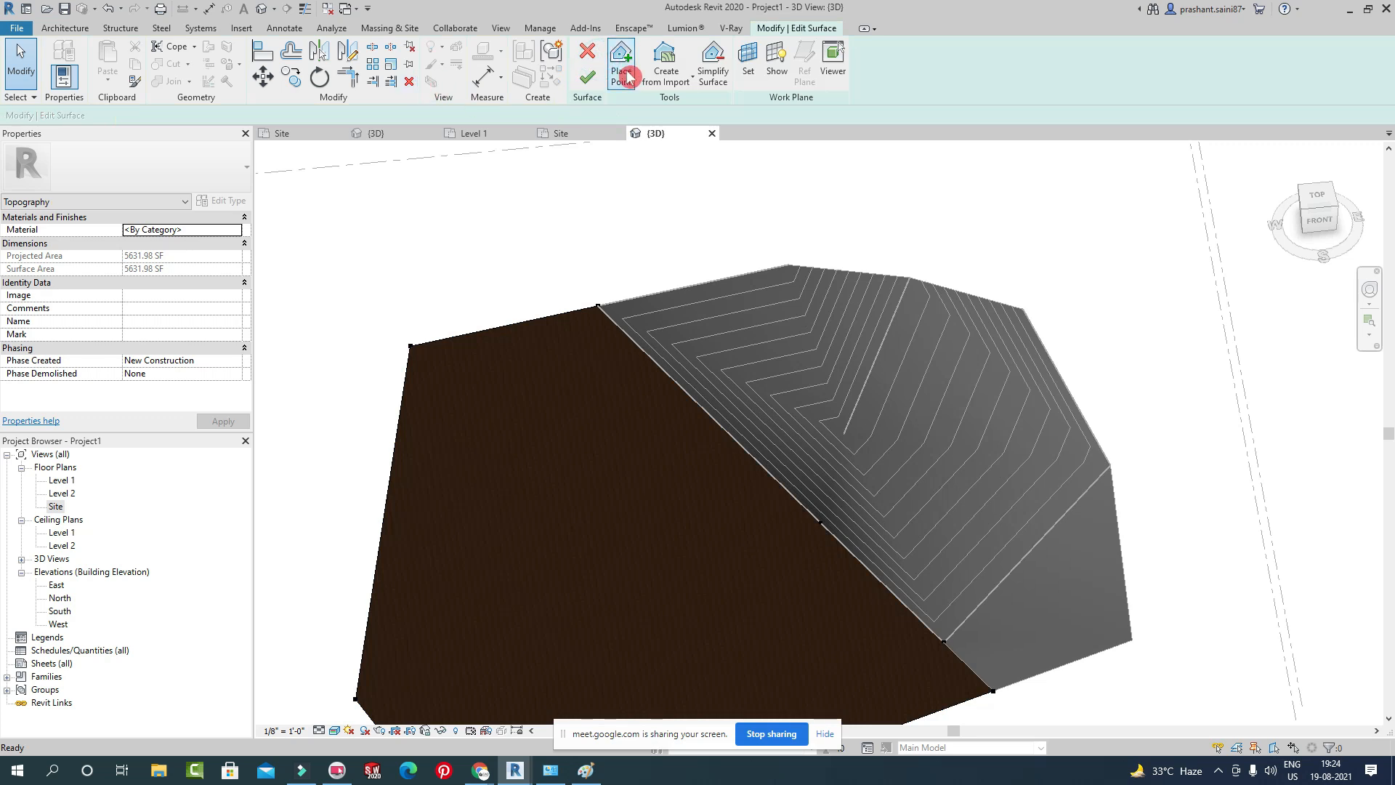
pyautogui.click(593, 427)
pyautogui.keyDown('shift'); pyautogui.moveTo(535, 530); pyautogui.dragTo(486, 224, button='middle'); pyautogui.keyUp('shift')
pyautogui.keyDown('shift'); pyautogui.moveTo(486, 225); pyautogui.dragTo(488, 342, button='middle'); pyautogui.keyUp('shift')
pyautogui.click(587, 78)
# Merge the two surfaces with the Poche half as the primary surface, and undo the merge.
pyautogui.click(569, 63)
pyautogui.click(802, 414)
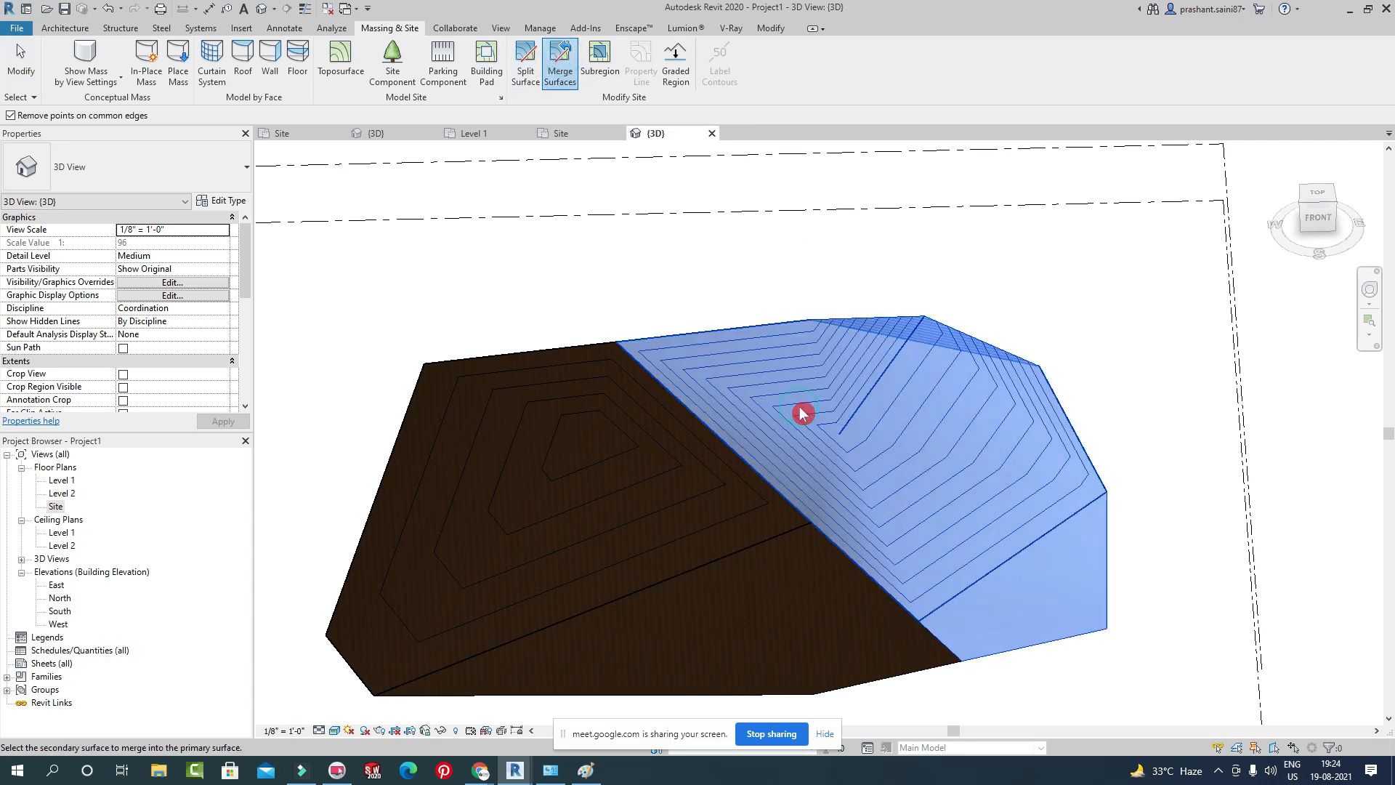
pyautogui.click(654, 427)
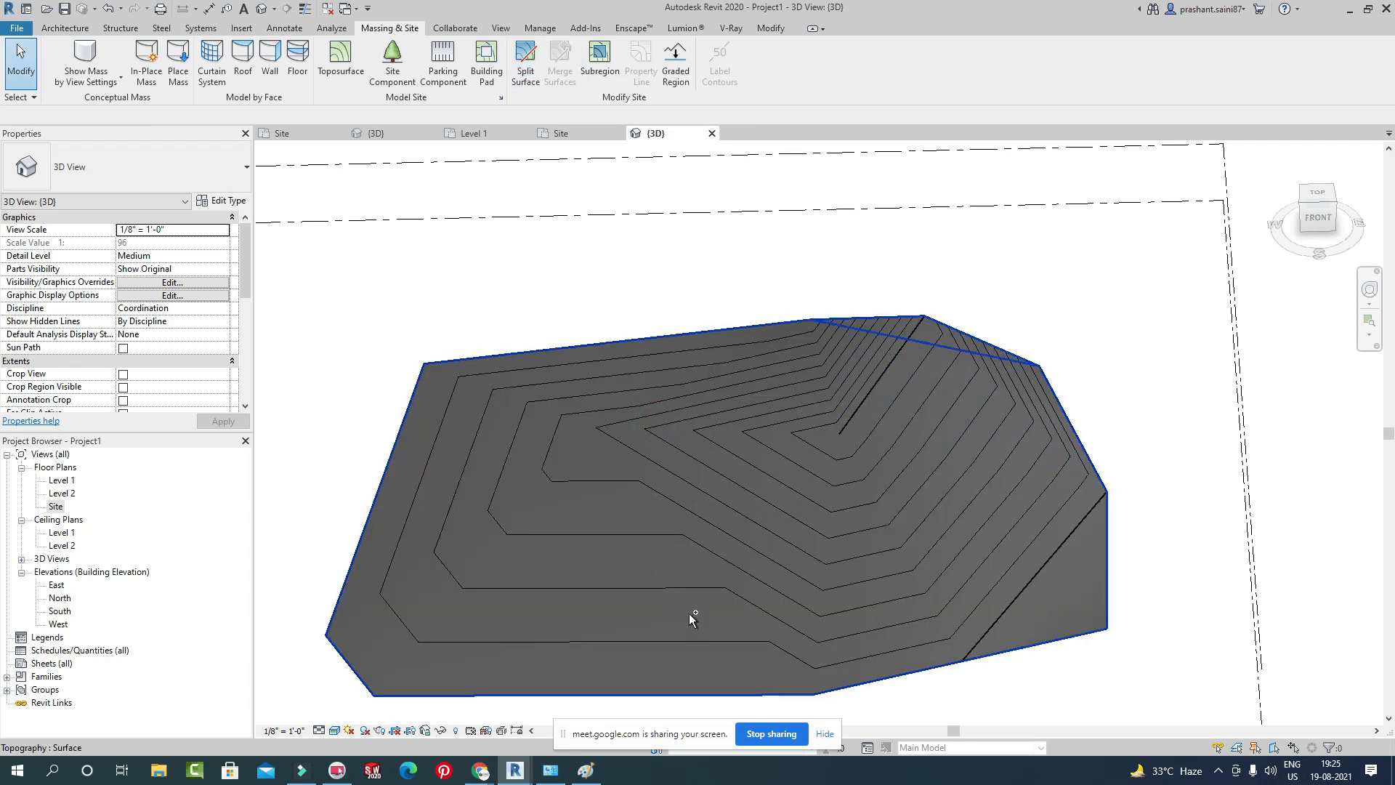
pyautogui.hotkey('ctrl', 'z')
# Merge the two surfaces with the brown half as the primary surface, and undo the merge.
pyautogui.click(573, 72)
pyautogui.click(576, 520)
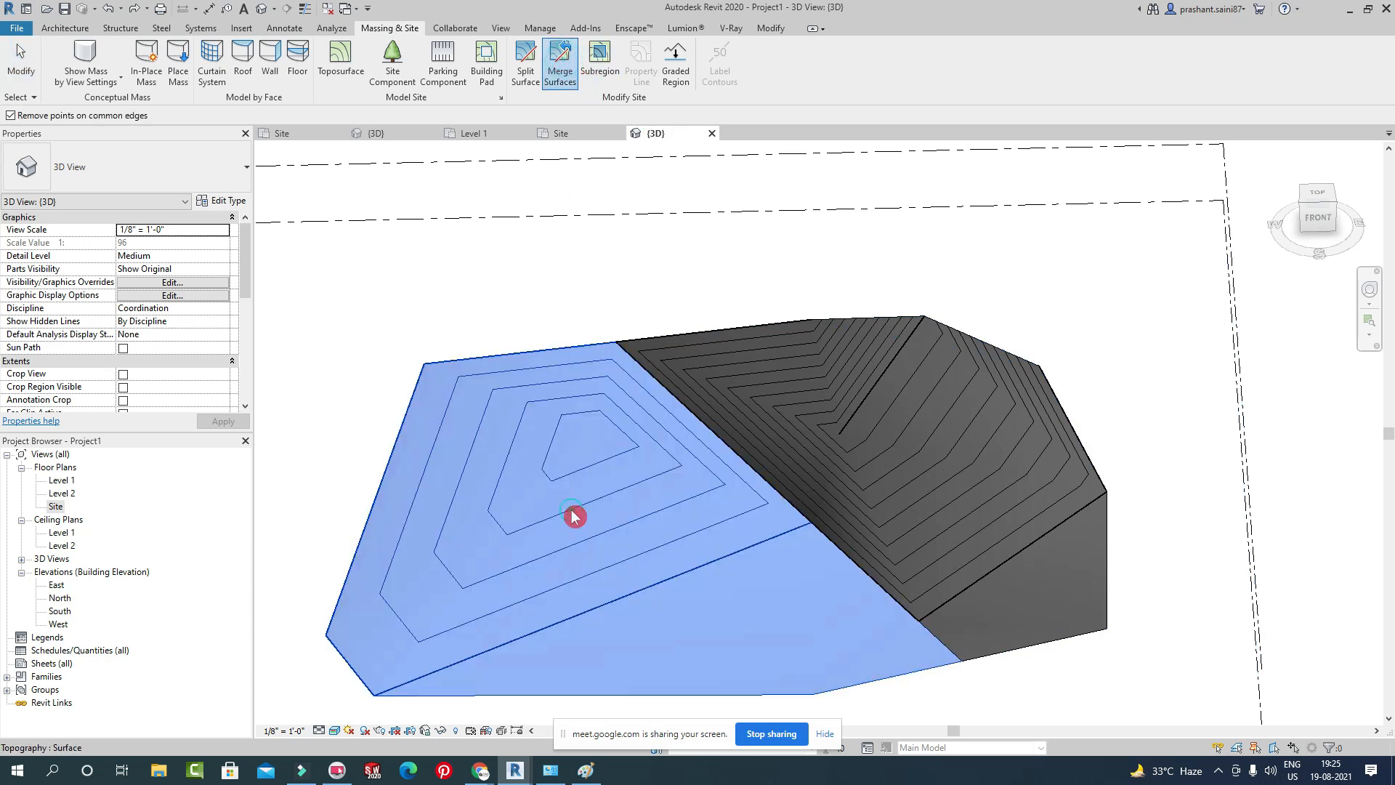
pyautogui.click(829, 408)
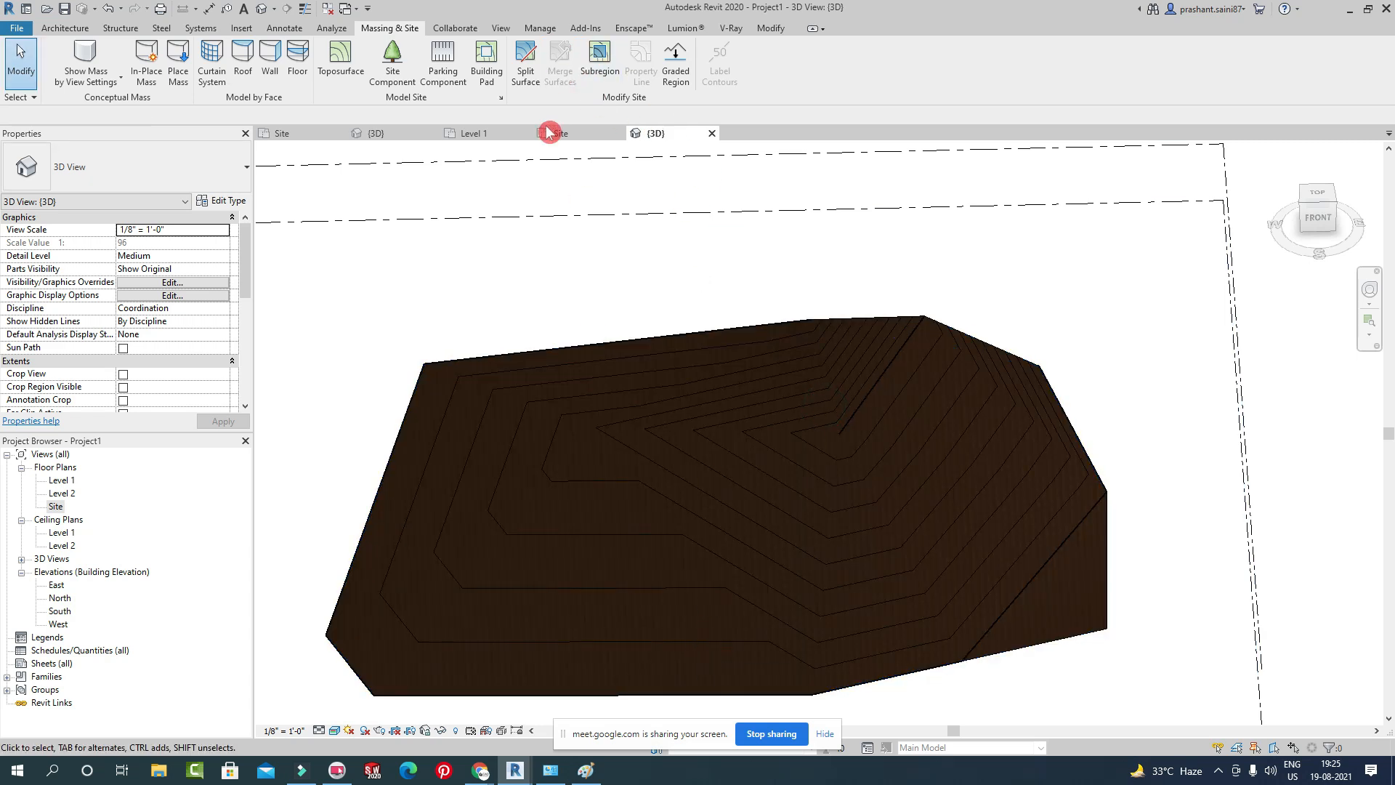
pyautogui.hotkey('ctrl', 'z')
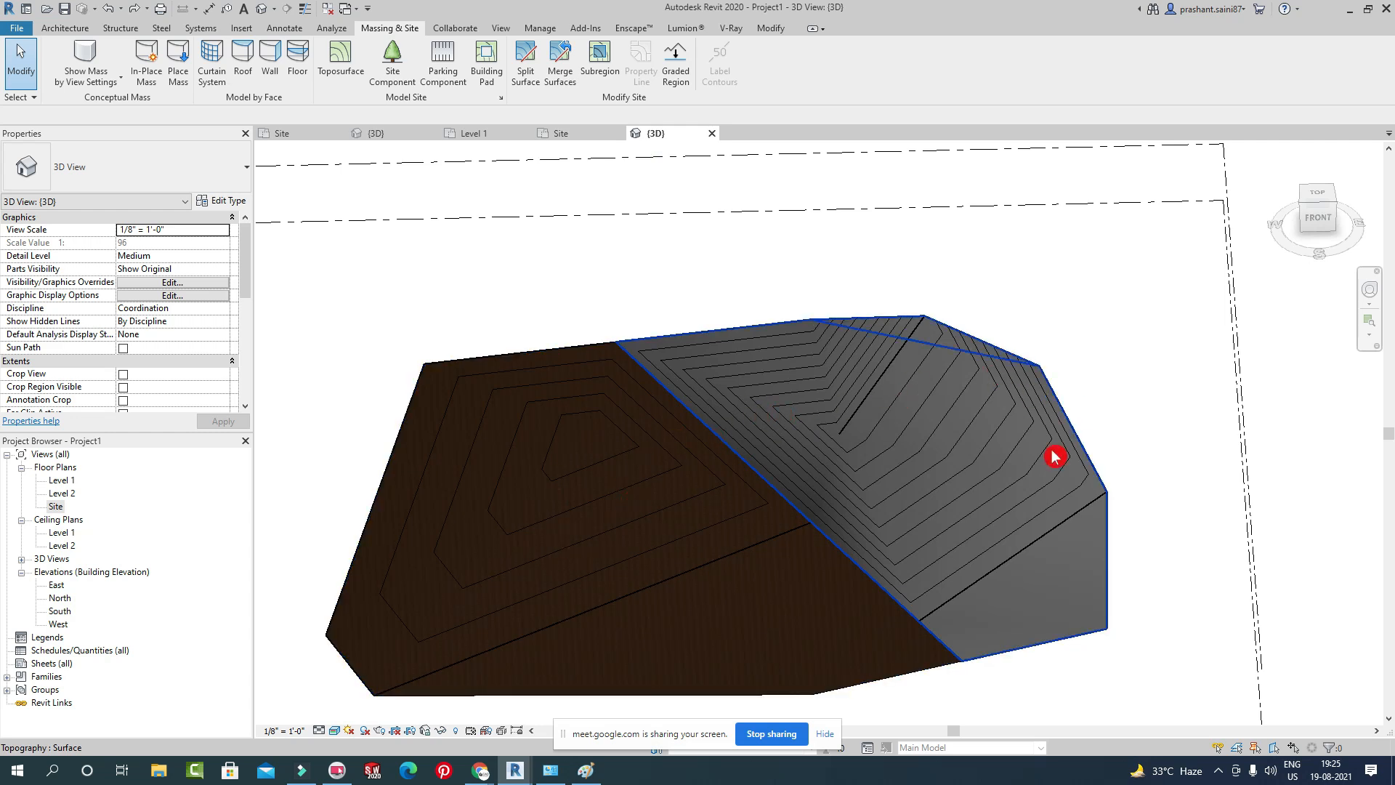
pyautogui.click(556, 74)
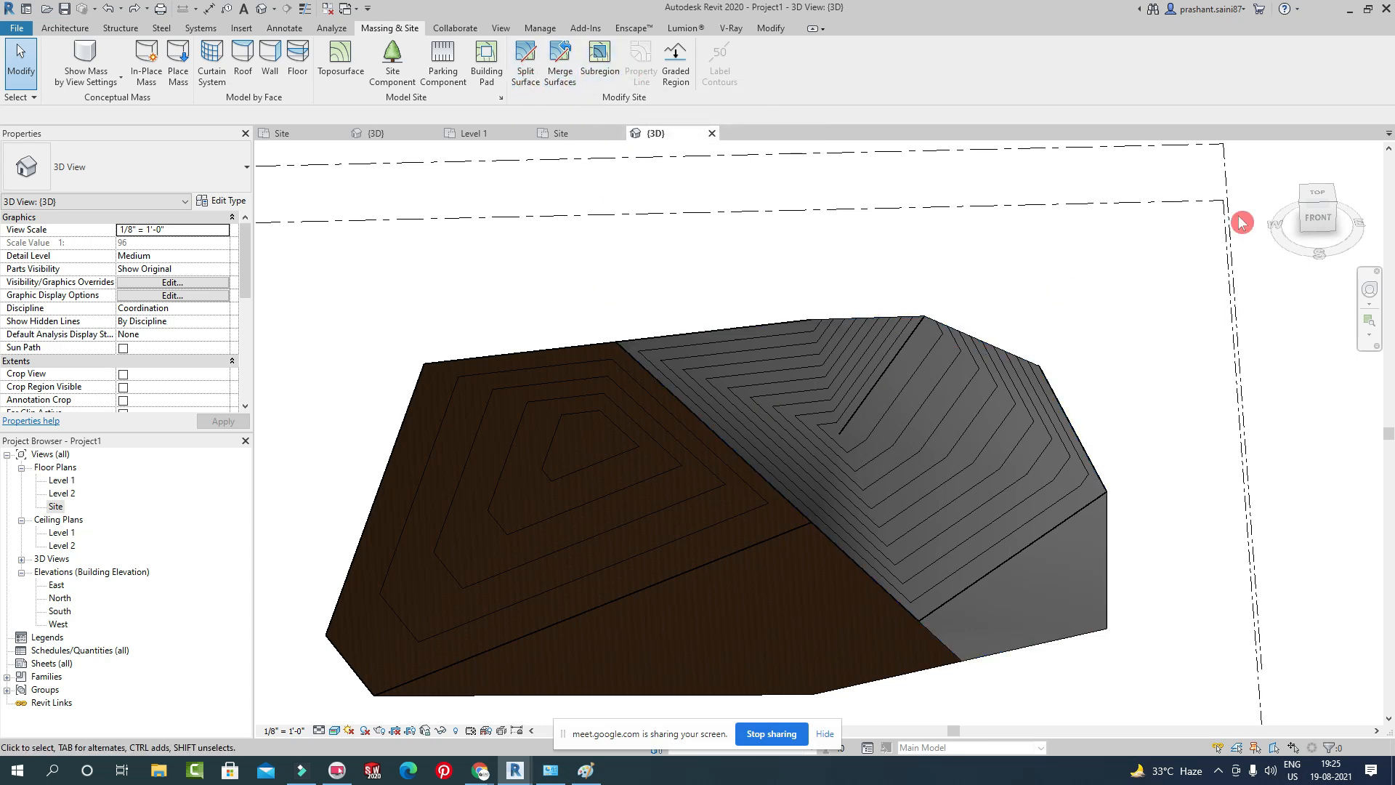
# Close the simple toposurface's 3D view and return to the residential project's 3D view, focusing on the road and parking area.
pyautogui.click(712, 136)
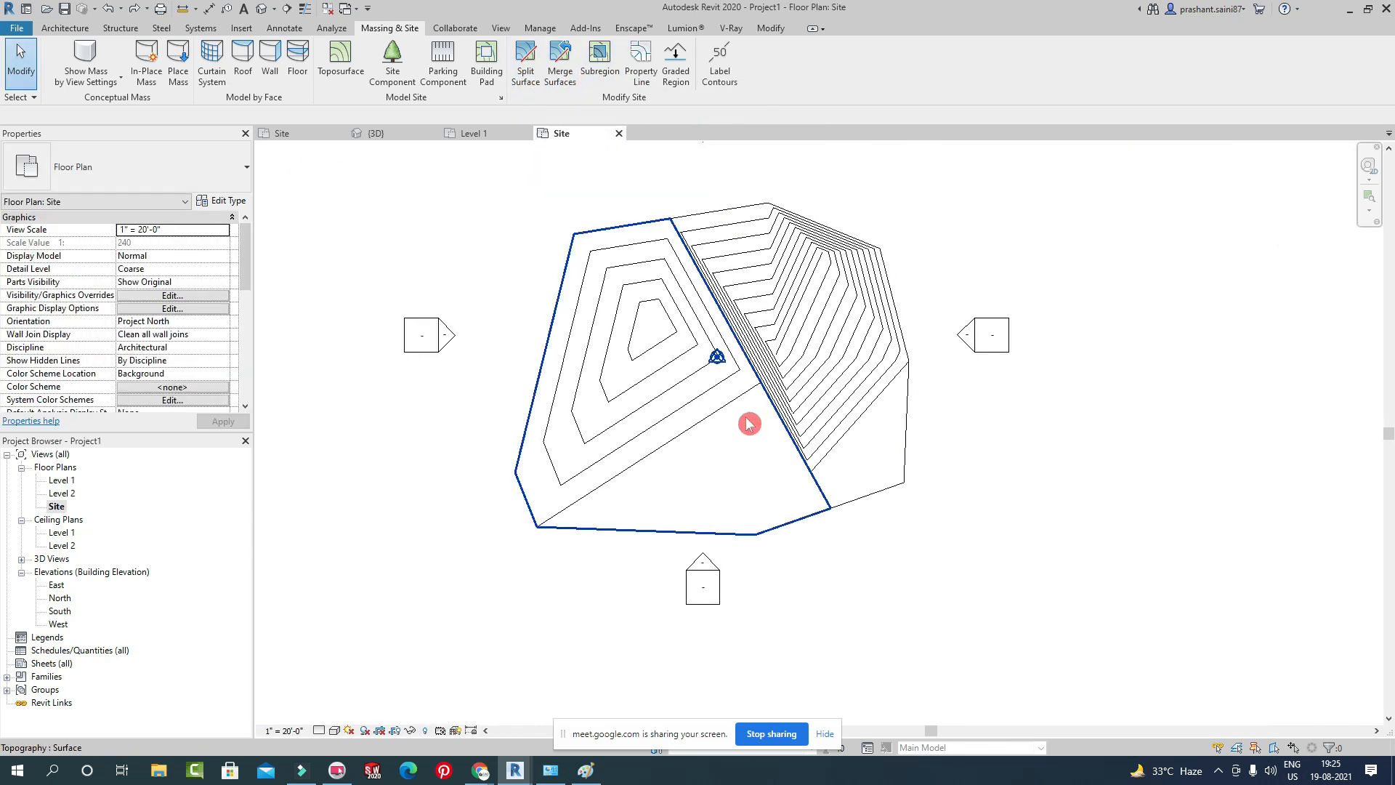
pyautogui.click(474, 134)
pyautogui.click(375, 134)
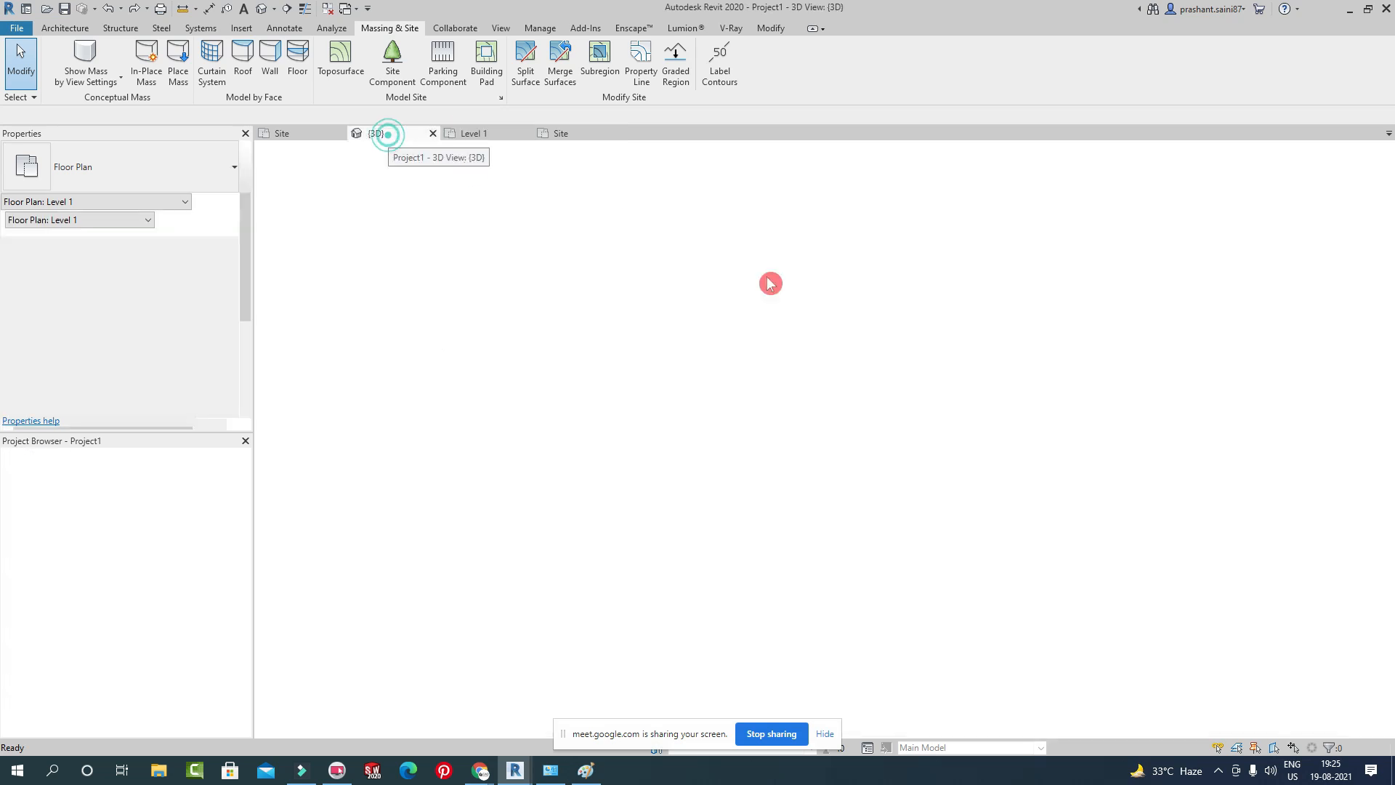
pyautogui.scroll(6, 807, 443)
pyautogui.keyDown('shift'); pyautogui.moveTo(803, 436); pyautogui.dragTo(787, 413, button='middle'); pyautogui.keyUp('shift')
pyautogui.scroll(5, 863, 483)
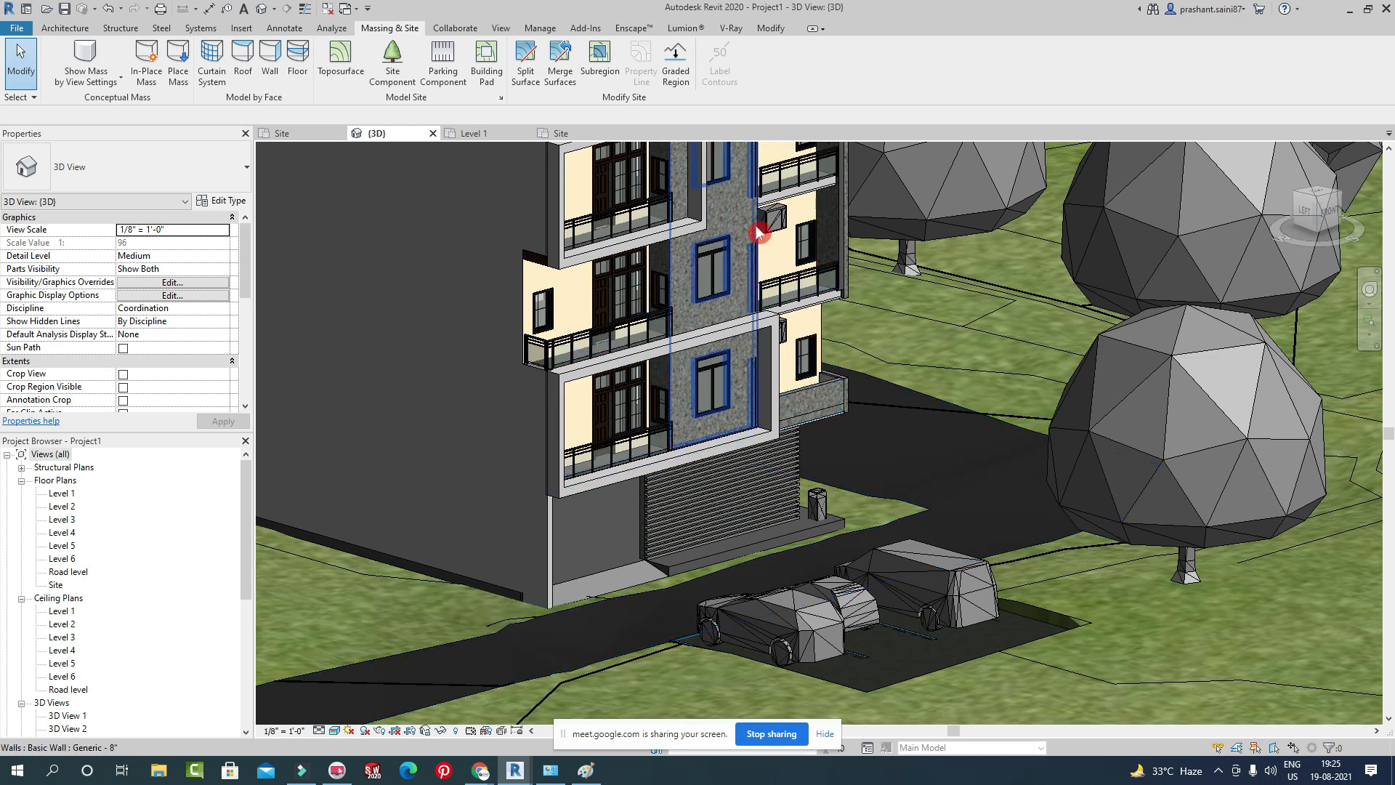
pyautogui.scroll(-2, 874, 392)
pyautogui.keyDown('shift'); pyautogui.moveTo(874, 393); pyautogui.dragTo(974, 407, button='middle'); pyautogui.keyUp('shift')
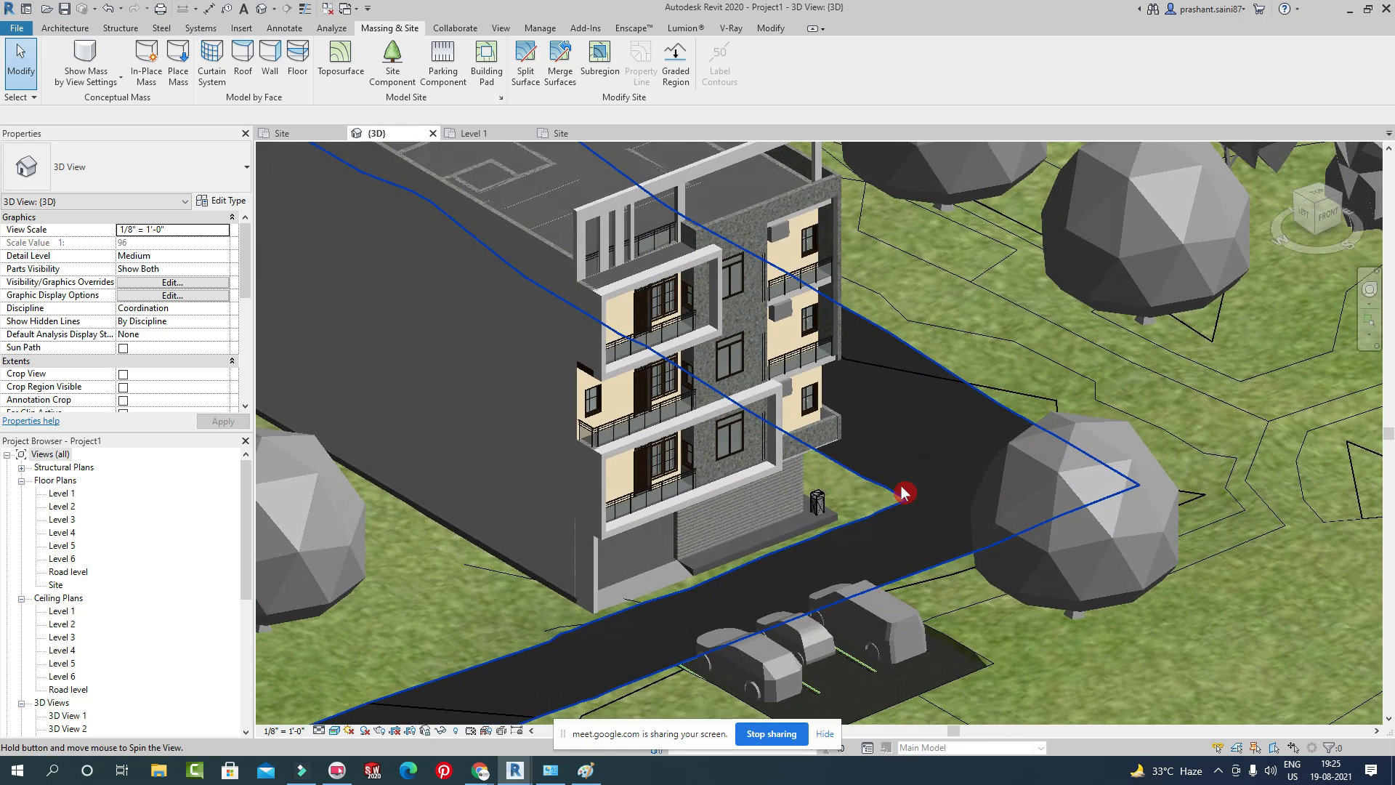
pyautogui.scroll(2, 985, 275)
pyautogui.keyDown('shift'); pyautogui.moveTo(986, 275); pyautogui.dragTo(802, 312, button='middle'); pyautogui.keyUp('shift')
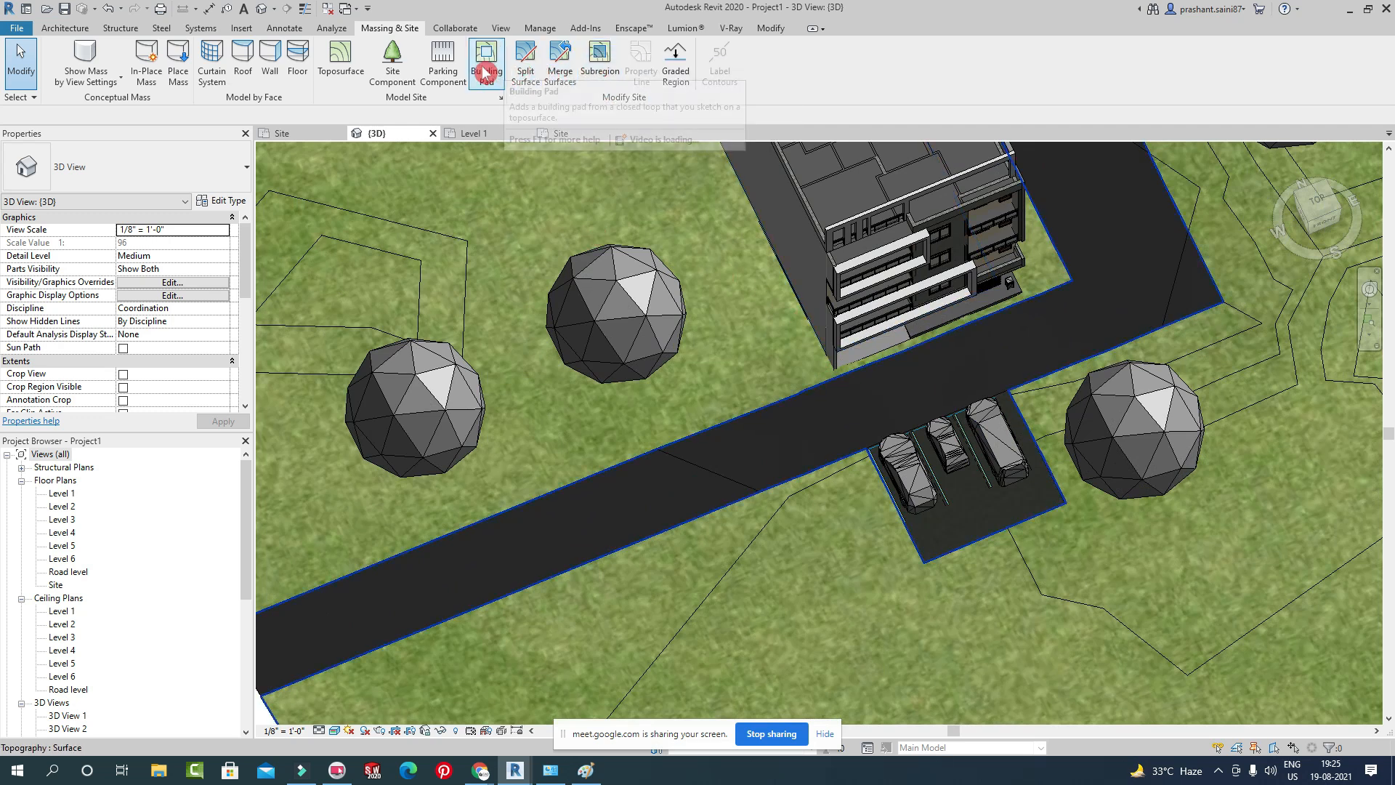
# Try to start a subregion directly in the 3D view.
pyautogui.click(600, 64)
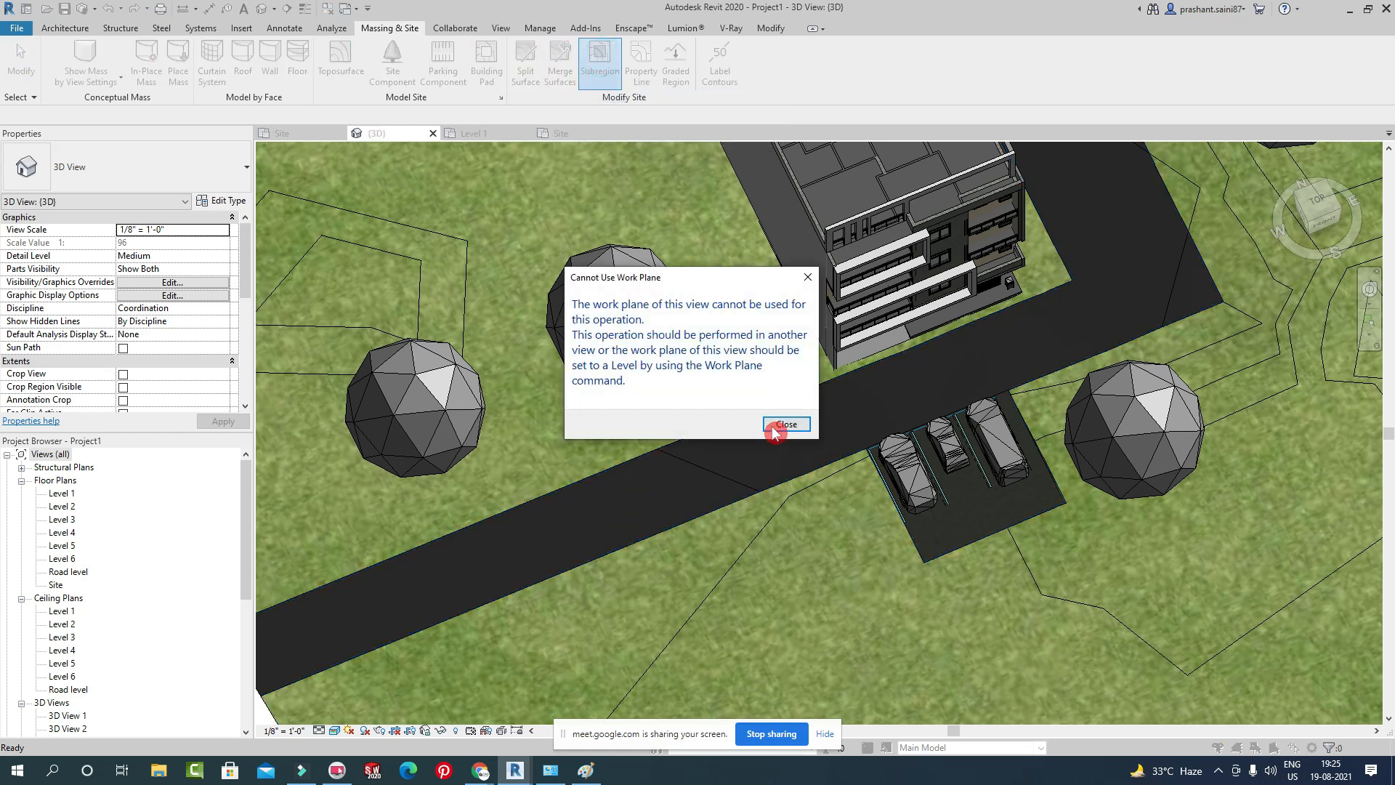
pyautogui.click(775, 429)
pyautogui.click(597, 58)
pyautogui.press('Escape')
# Set the work plane by picking a plane on a tree beside the road.
pyautogui.click(67, 29)
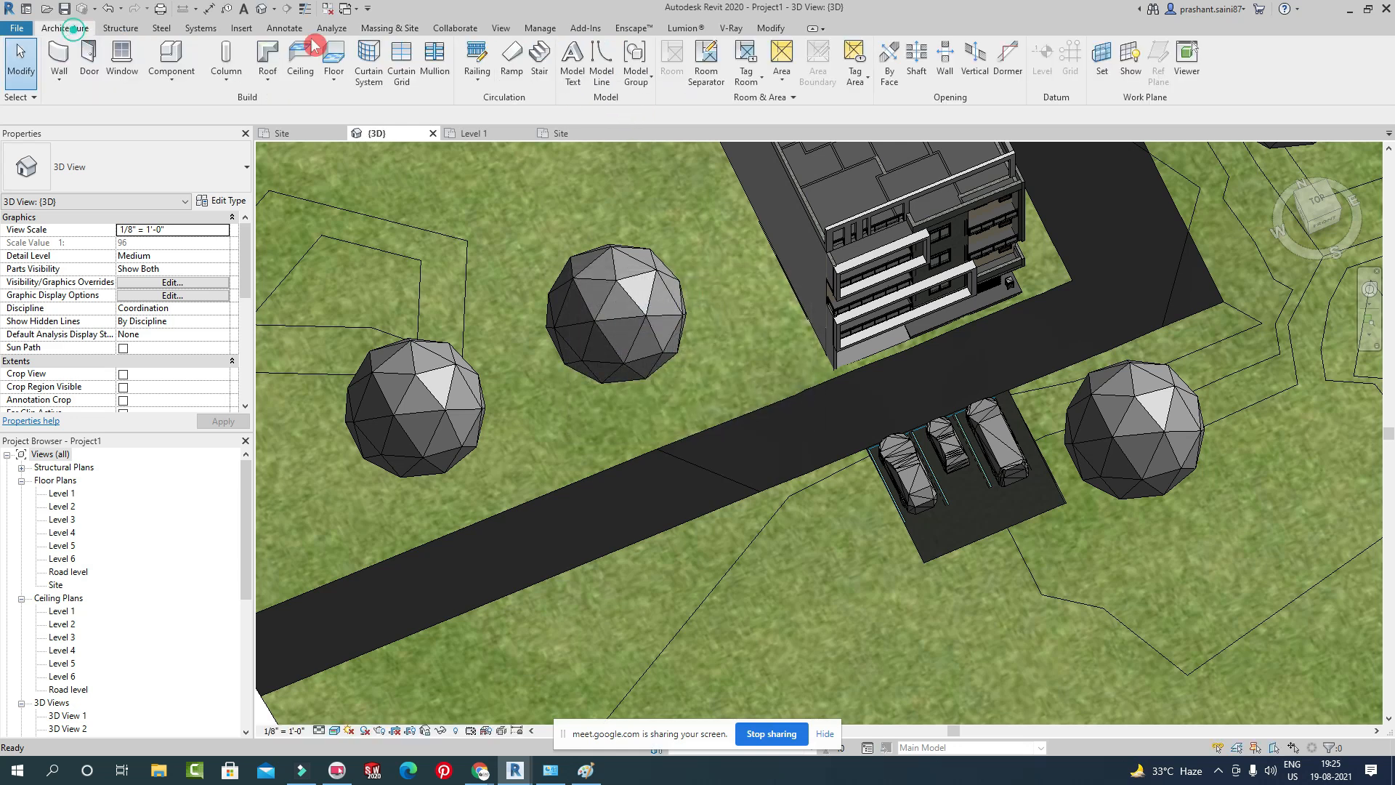
pyautogui.click(1112, 77)
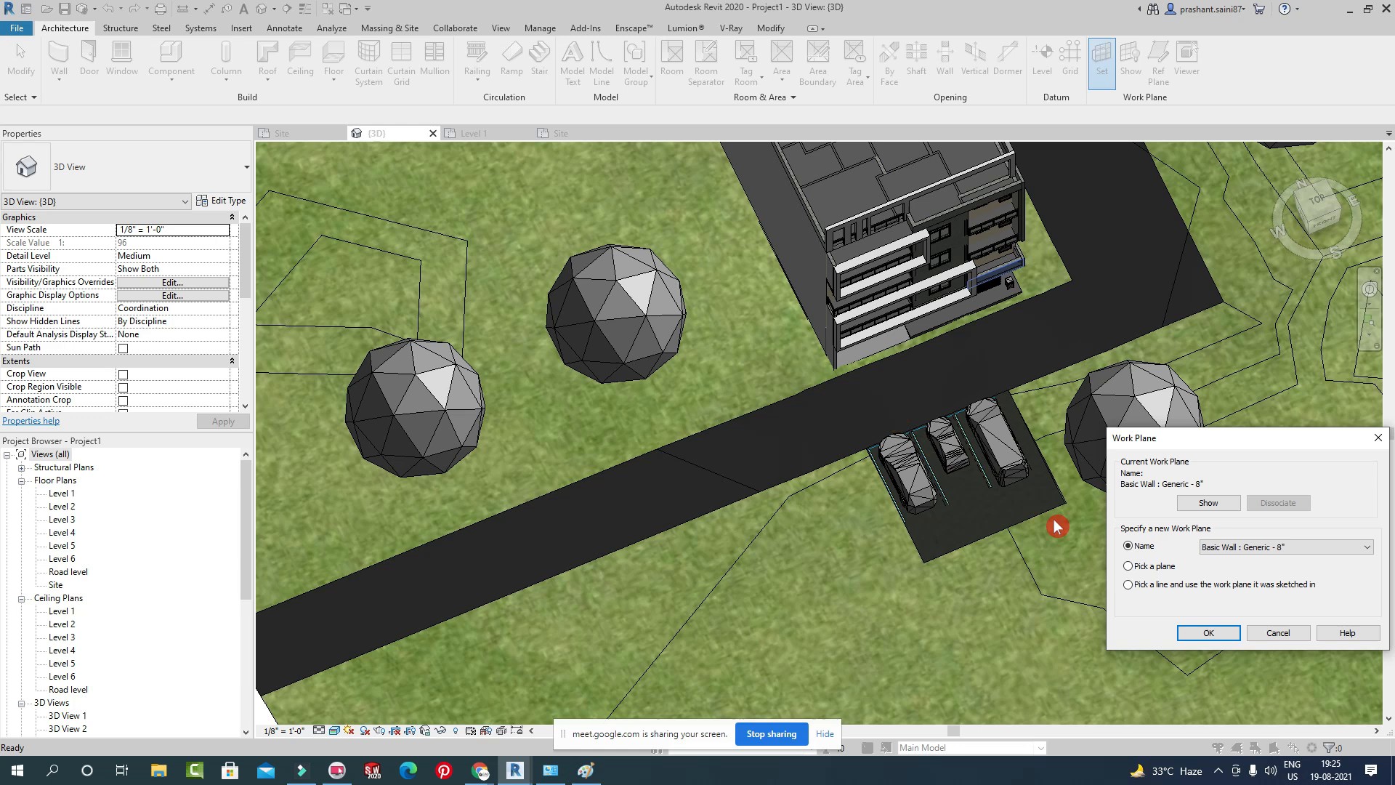
pyautogui.click(1208, 630)
pyautogui.scroll(-4, 842, 501)
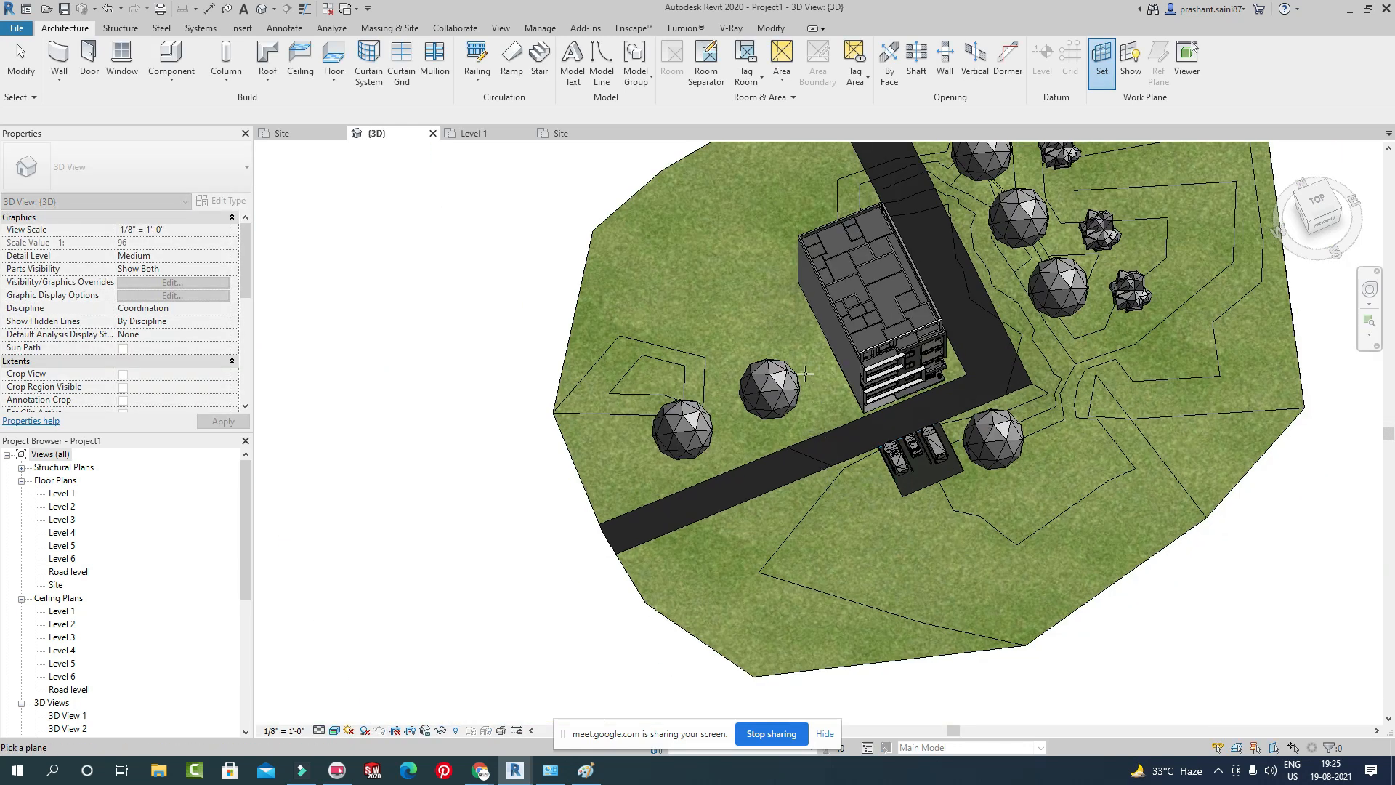
pyautogui.click(770, 389)
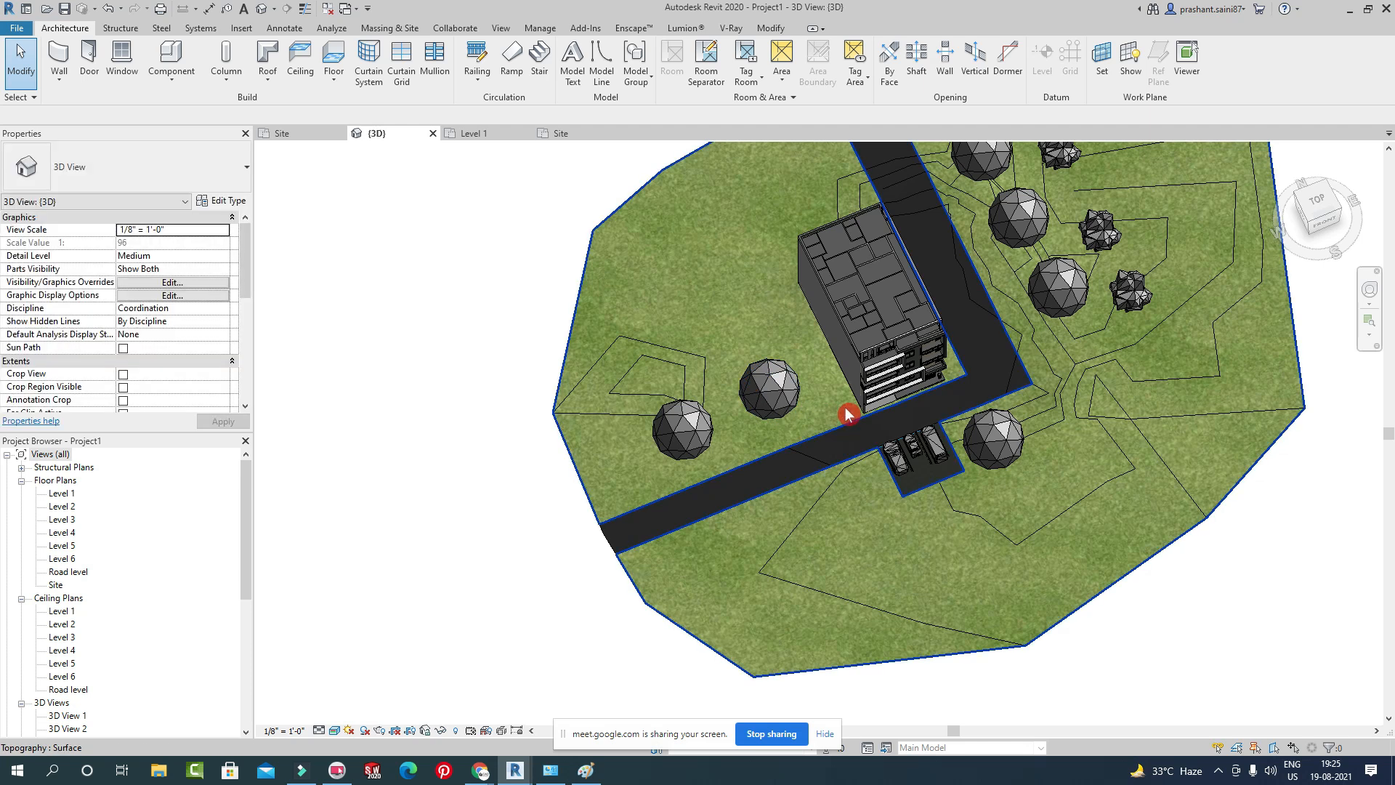
# Set the 3D view's work plane by name to Level 1.
pyautogui.click(1101, 62)
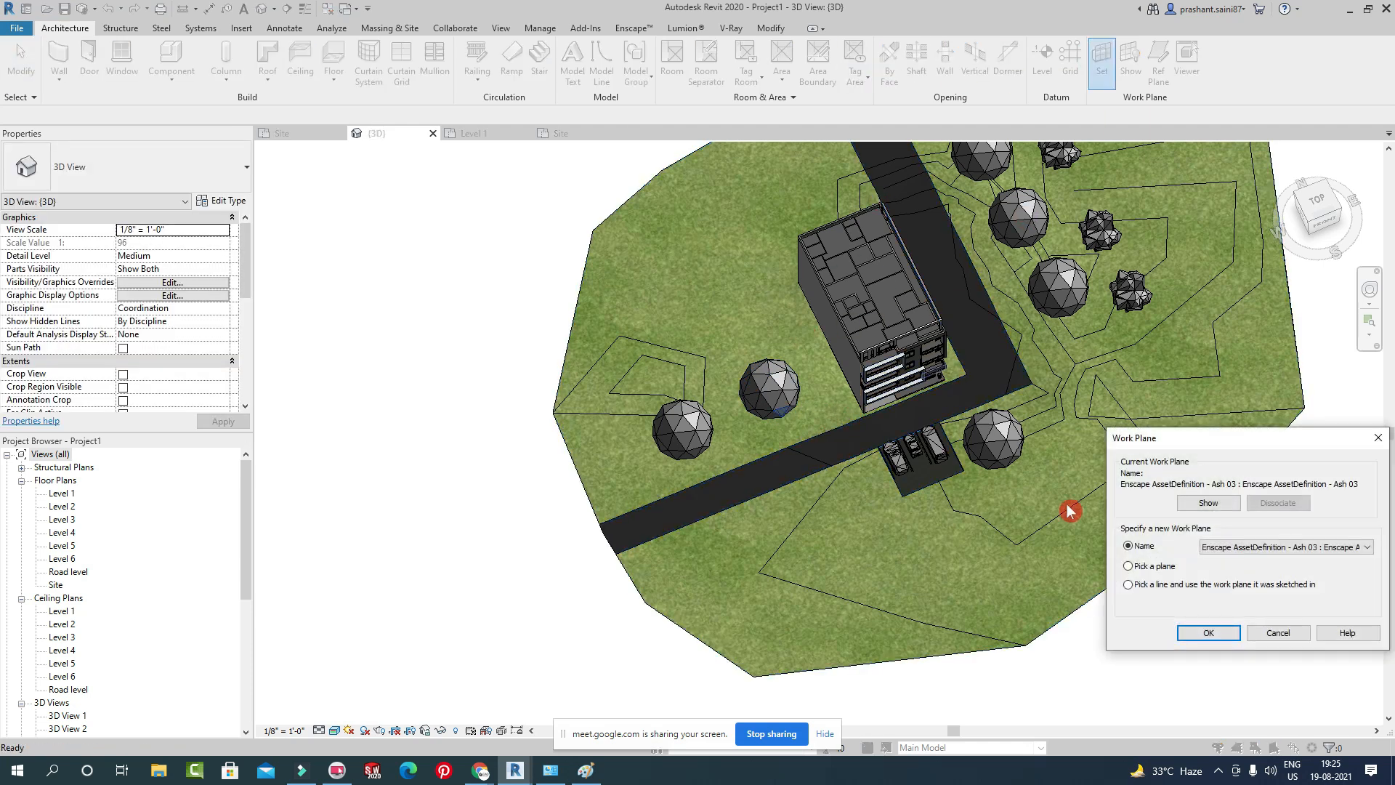
pyautogui.click(1241, 551)
pyautogui.click(1244, 569)
pyautogui.click(1251, 553)
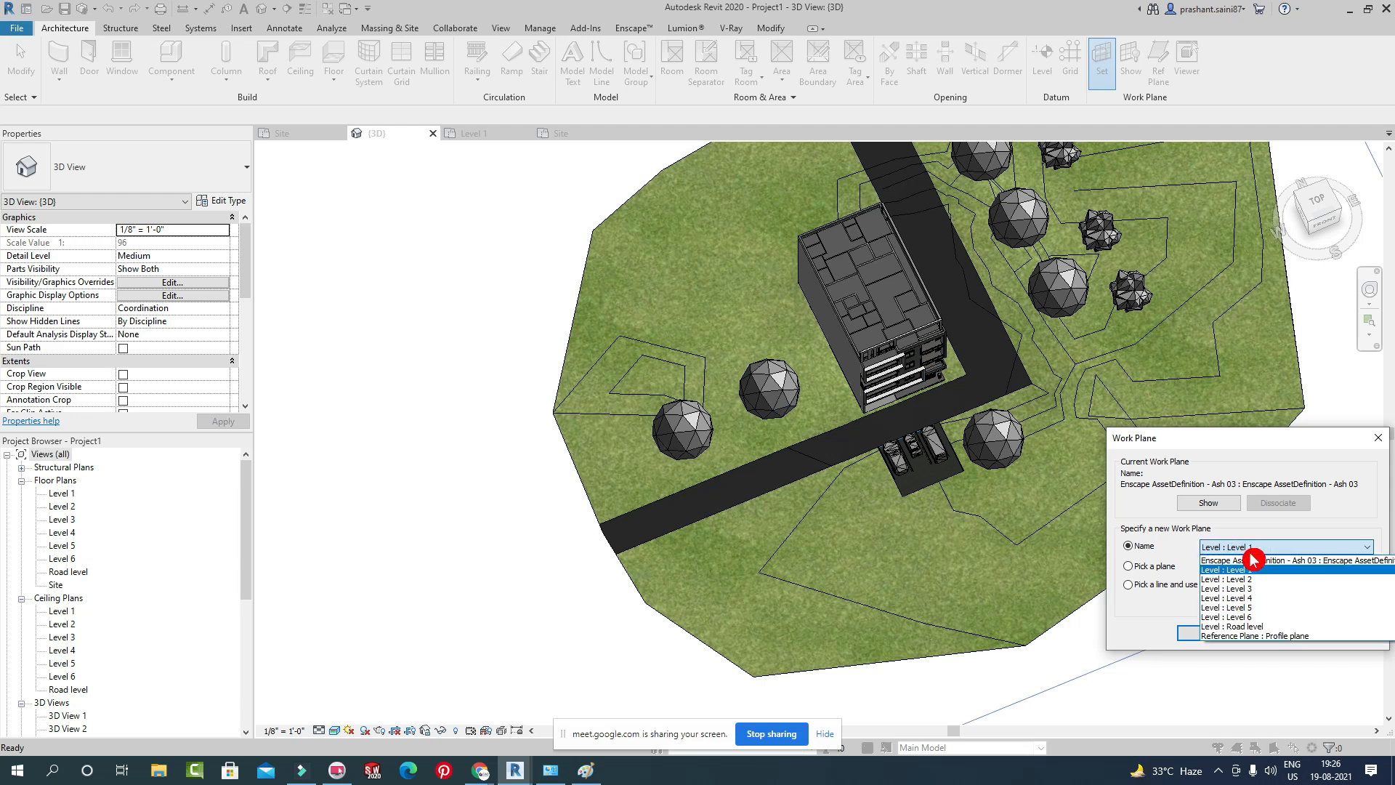
pyautogui.click(1252, 551)
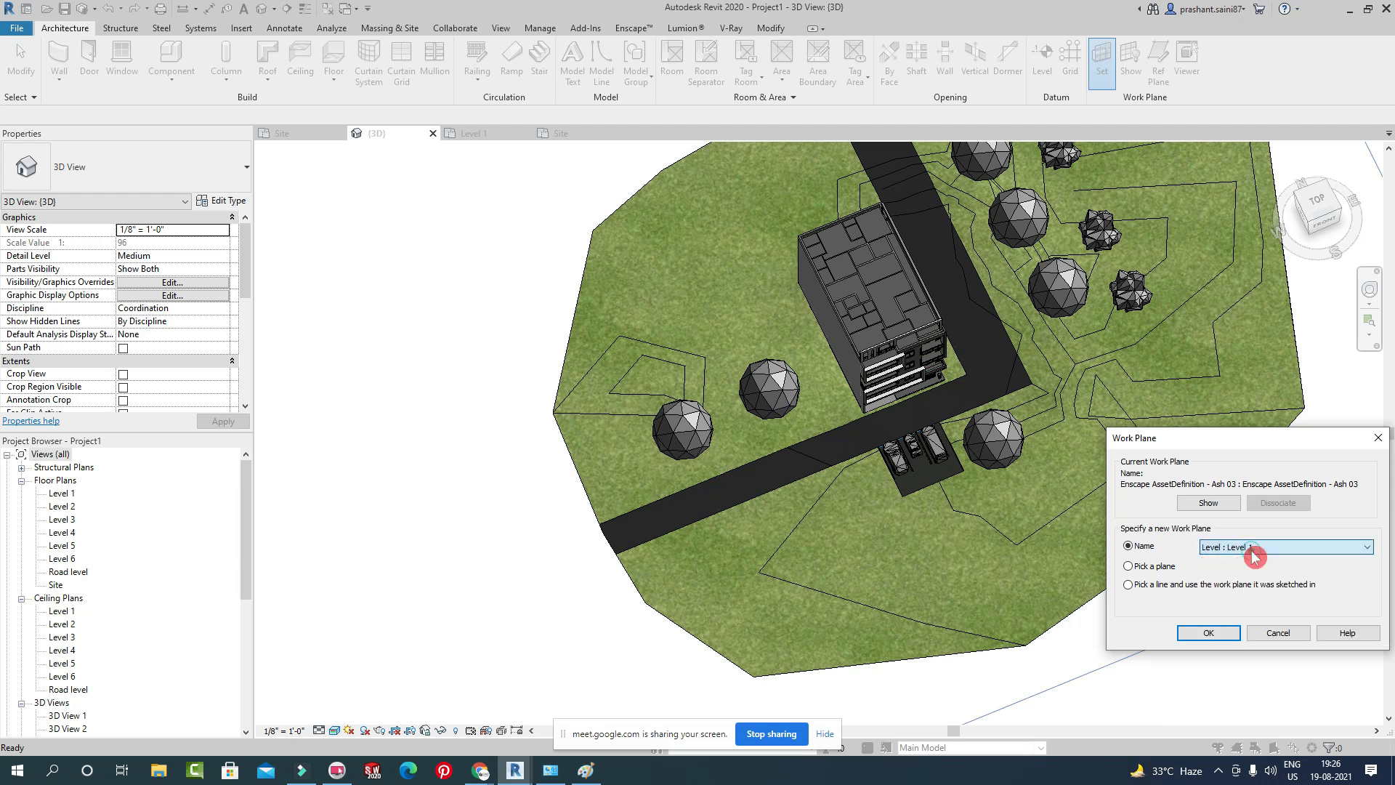
pyautogui.click(1200, 638)
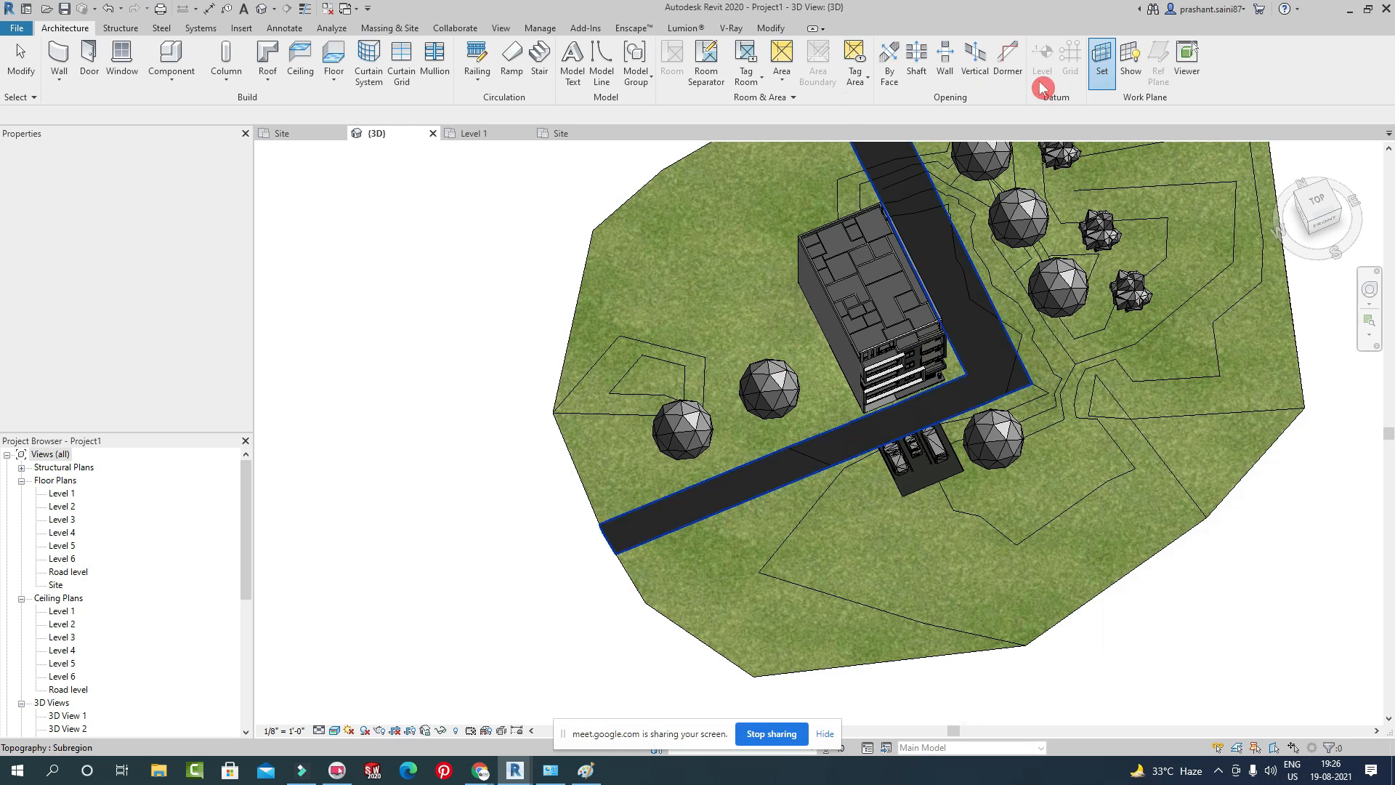
# Start a subregion and, viewed from the top, sketch a small thin rectangle on the road near its west end.
pyautogui.scroll(3, 926, 442)
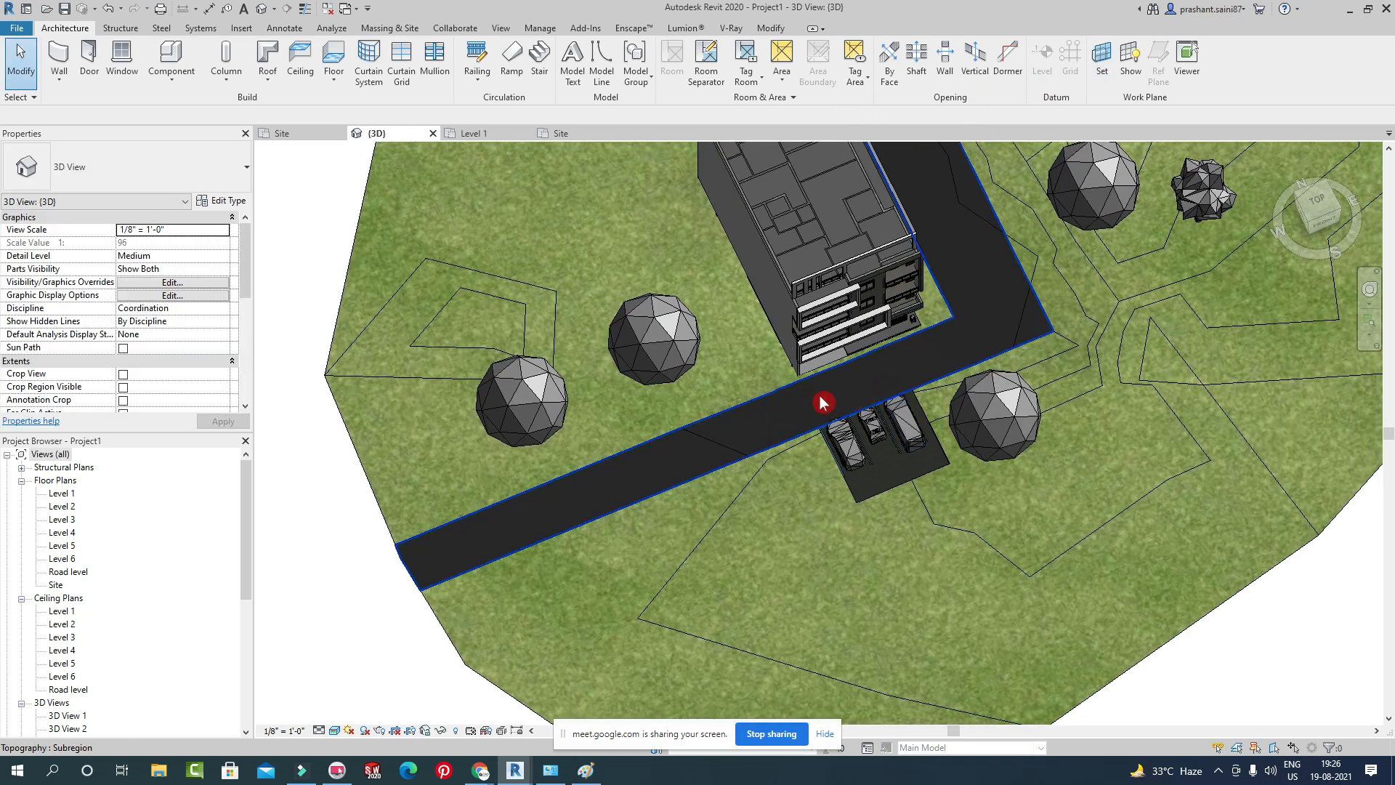
pyautogui.click(385, 29)
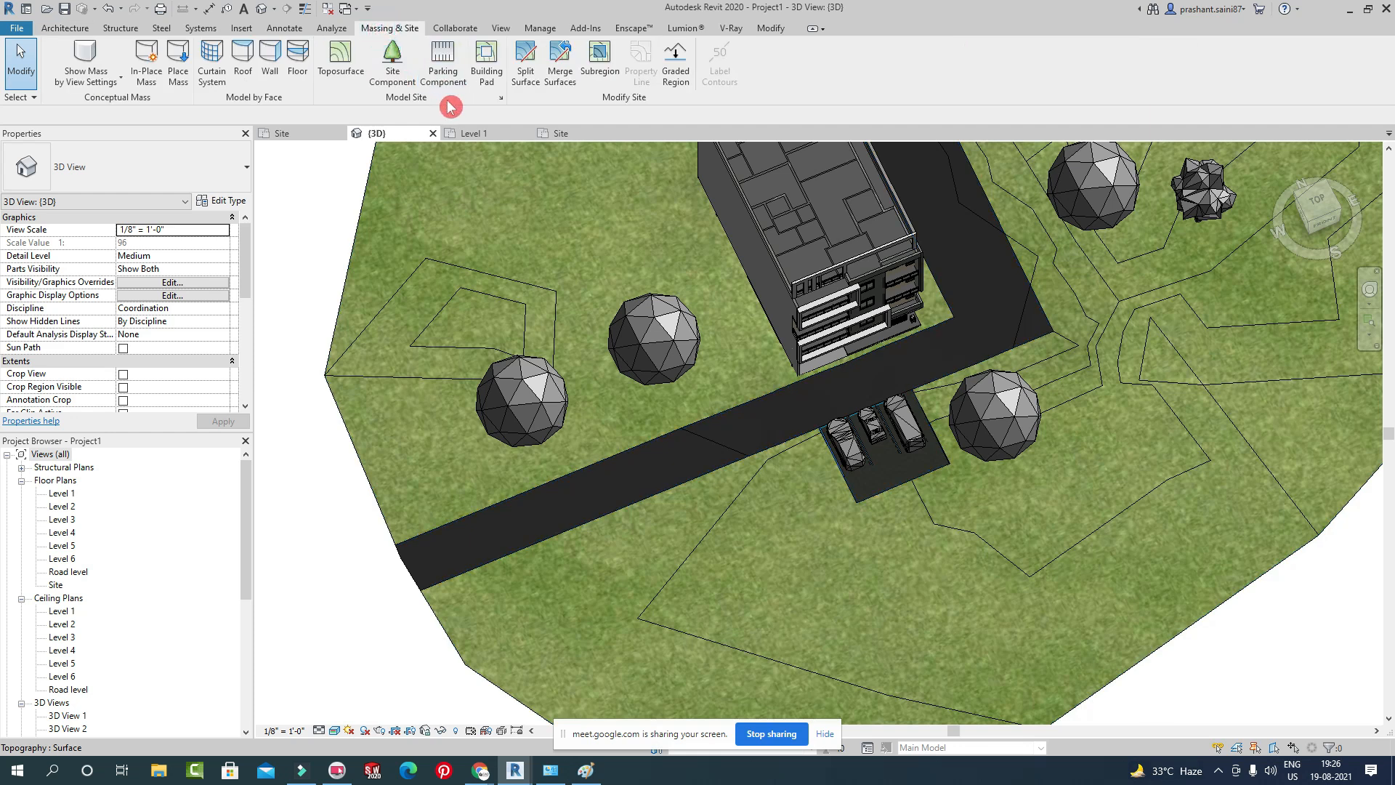
pyautogui.click(600, 58)
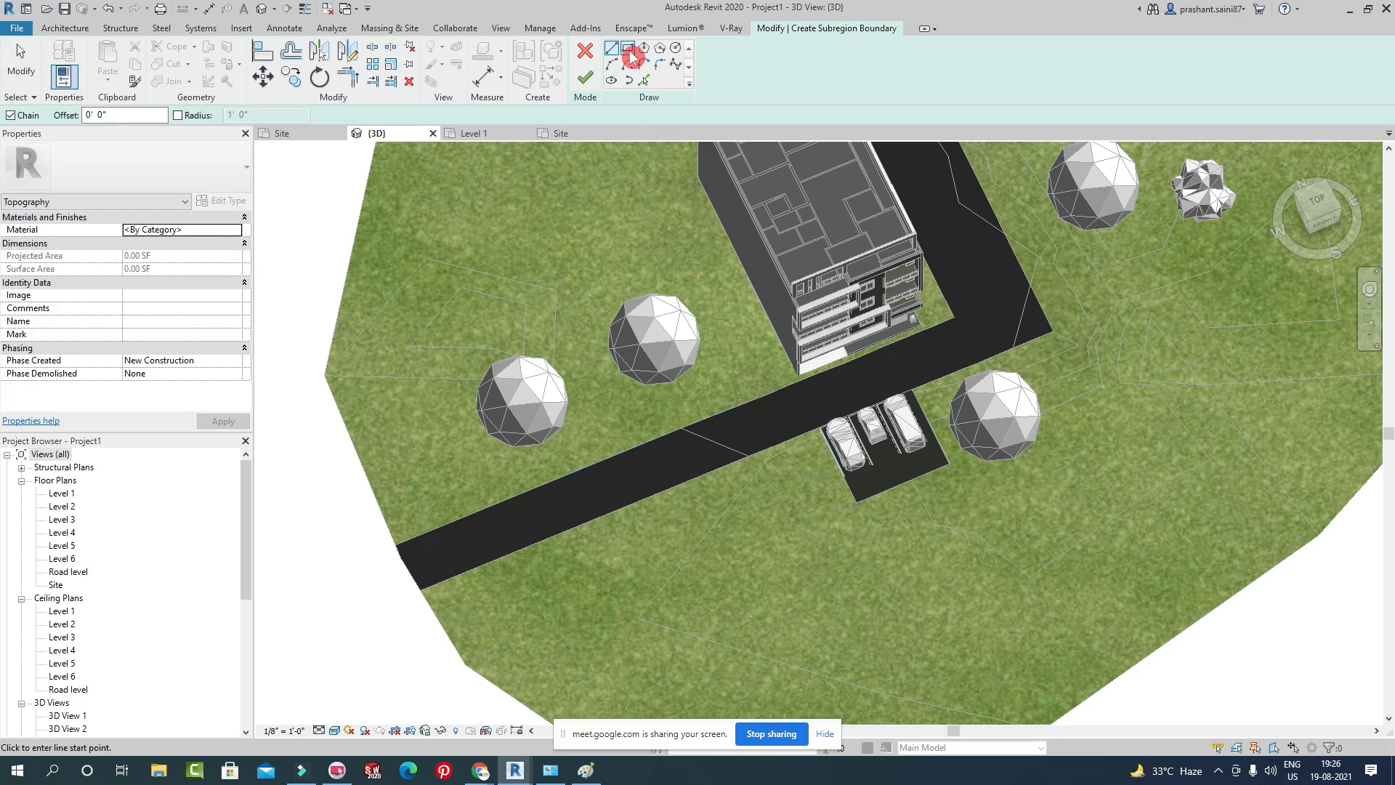
pyautogui.scroll(2, 606, 465)
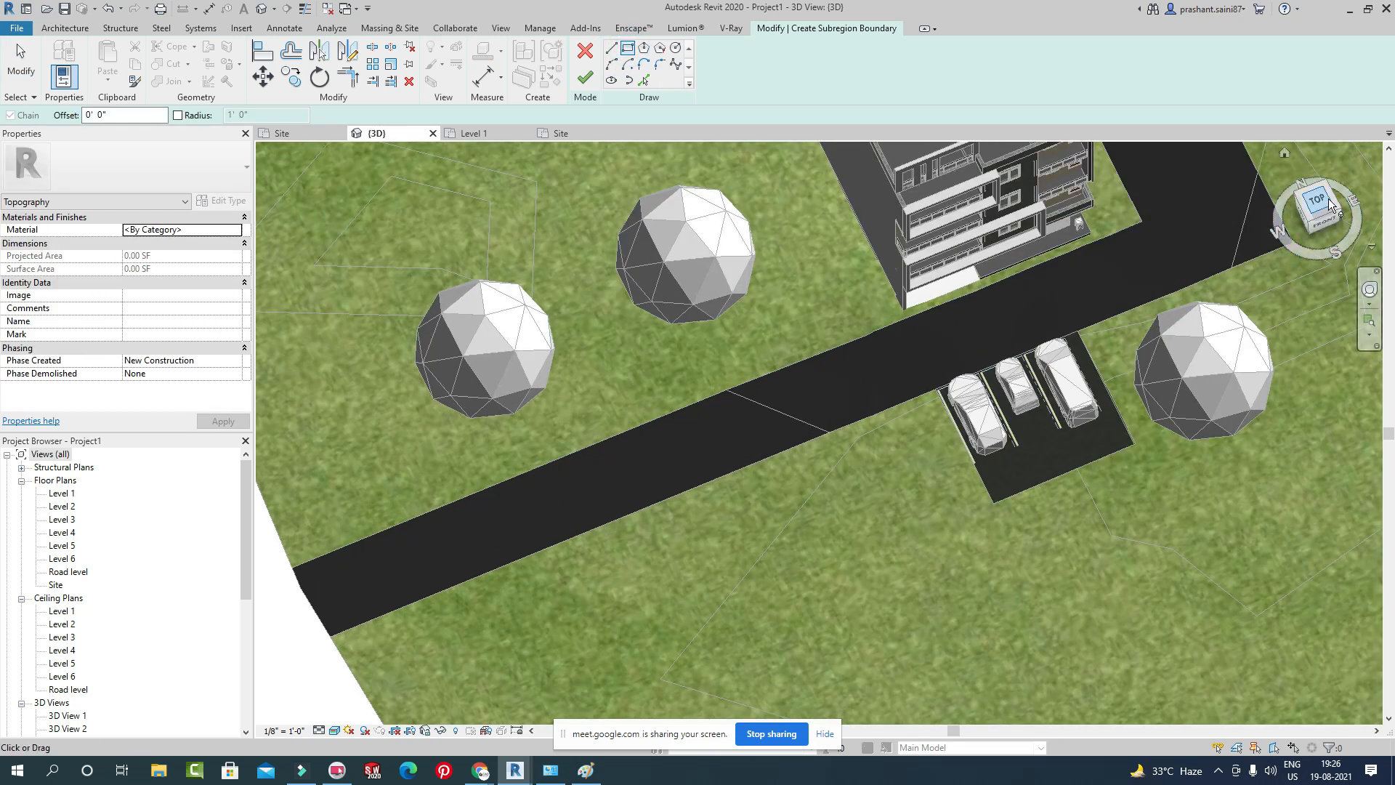
pyautogui.click(1317, 203)
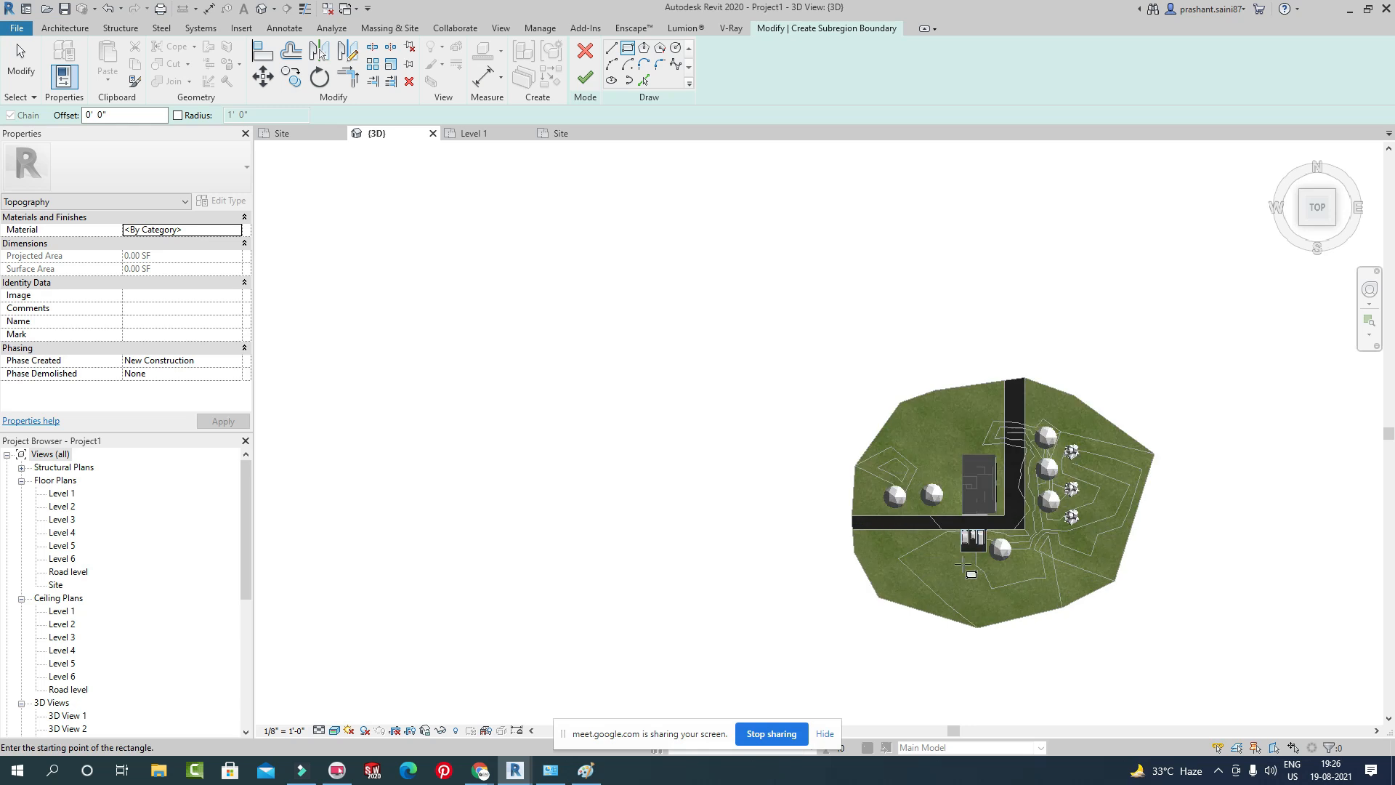
pyautogui.scroll(5, 906, 515)
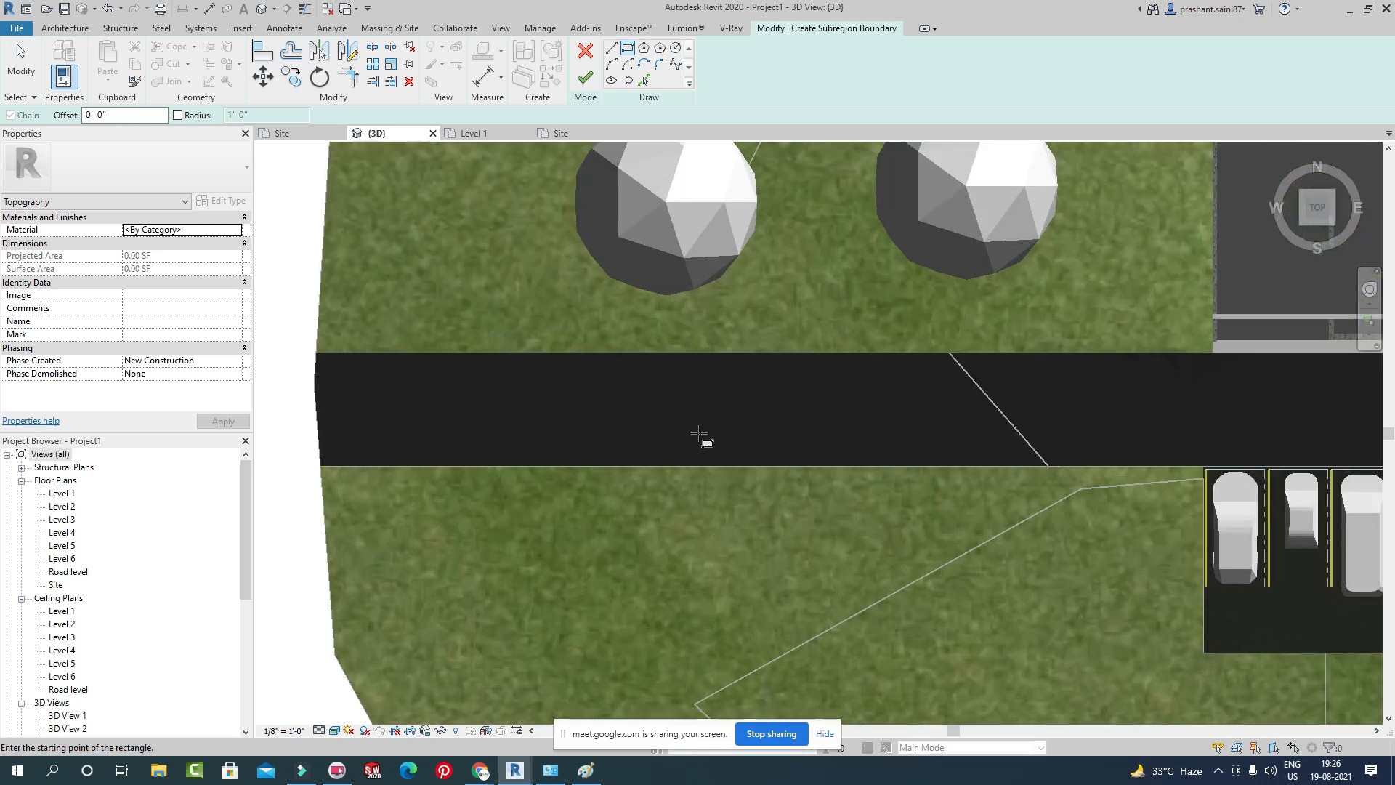
pyautogui.click(337, 396)
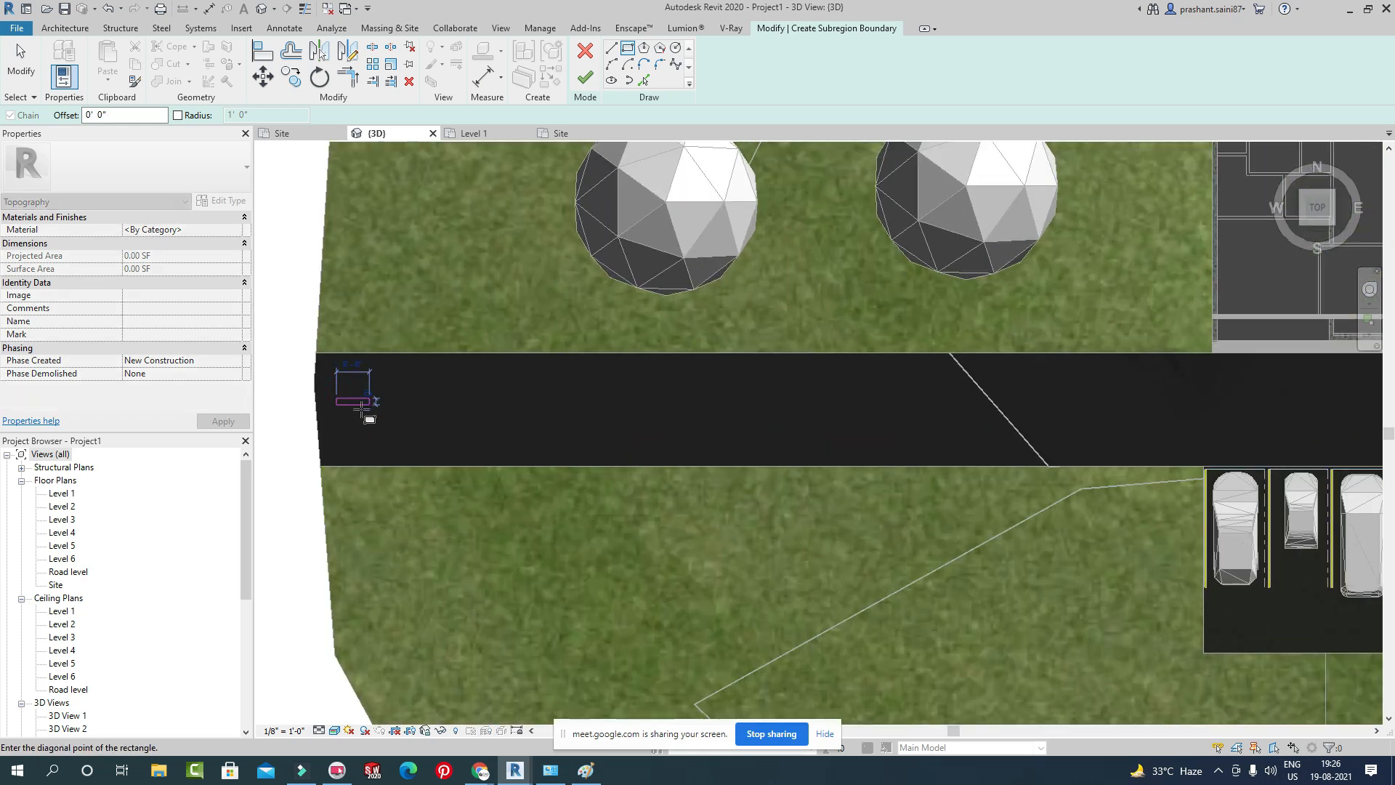
pyautogui.scroll(6, 361, 411)
pyautogui.click(416, 377)
pyautogui.press('Escape')
pyautogui.scroll(-5, 509, 396)
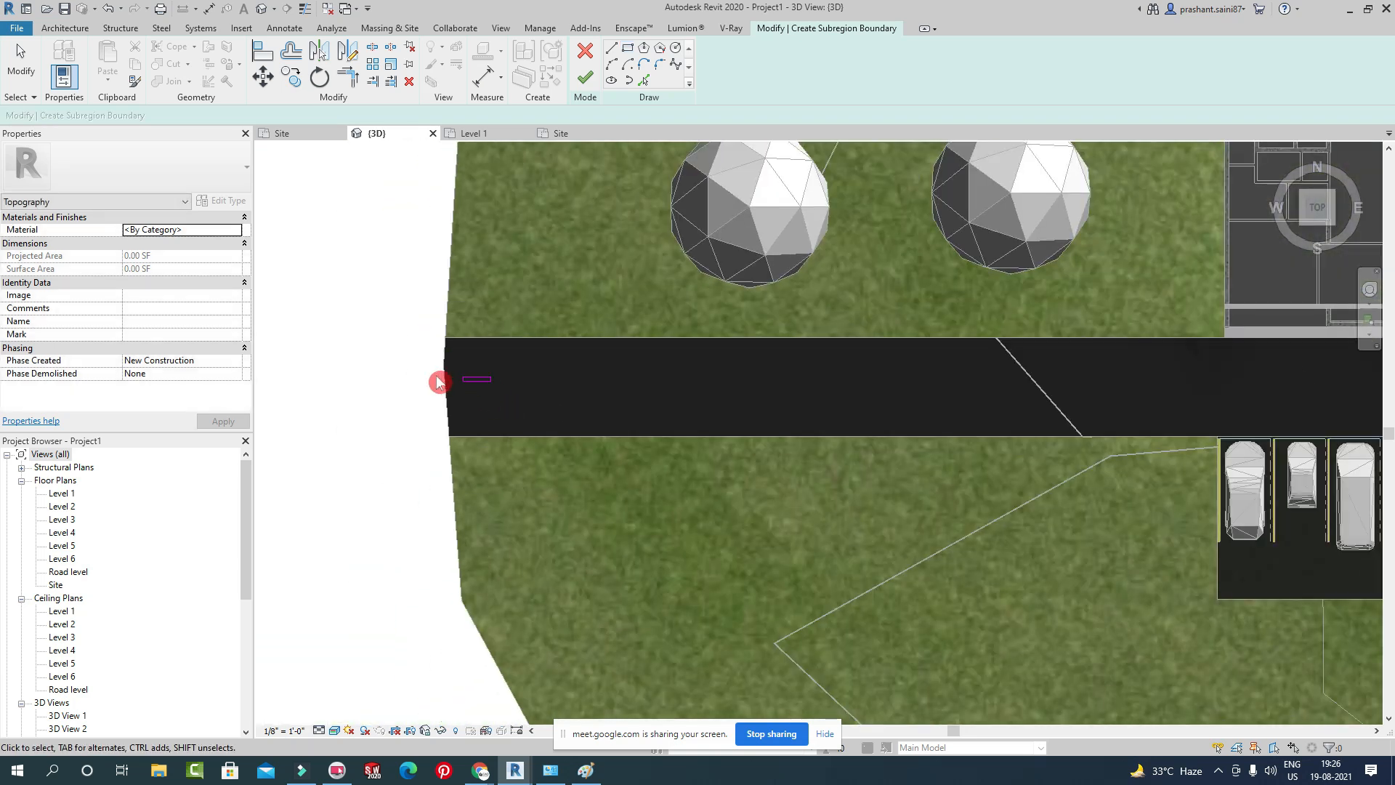
# Copy the small rectangle repeatedly eastward along the road with the Constrain and Multiple options on.
pyautogui.moveTo(437, 378); pyautogui.dragTo(503, 395)
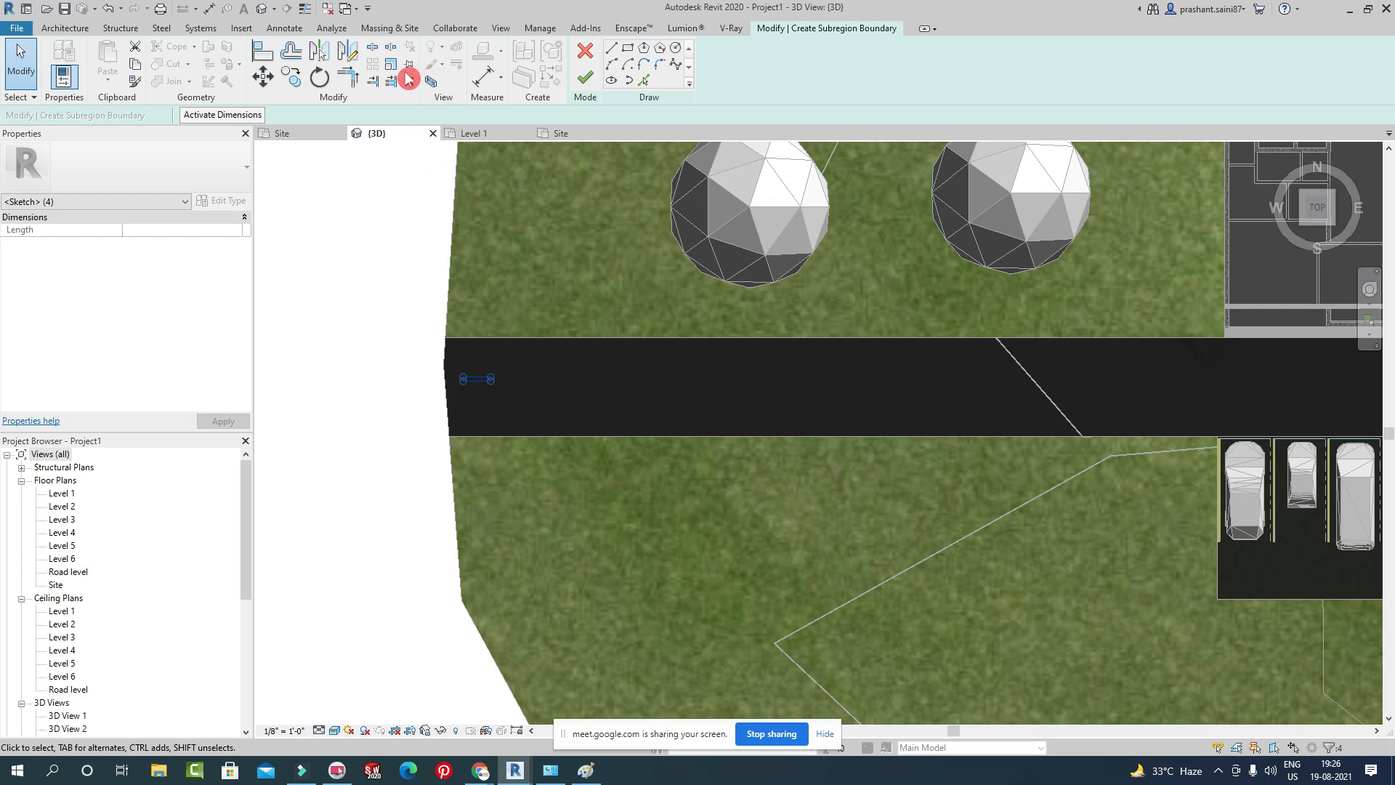
pyautogui.moveTo(541, 387); pyautogui.dragTo(387, 397, button='middle')
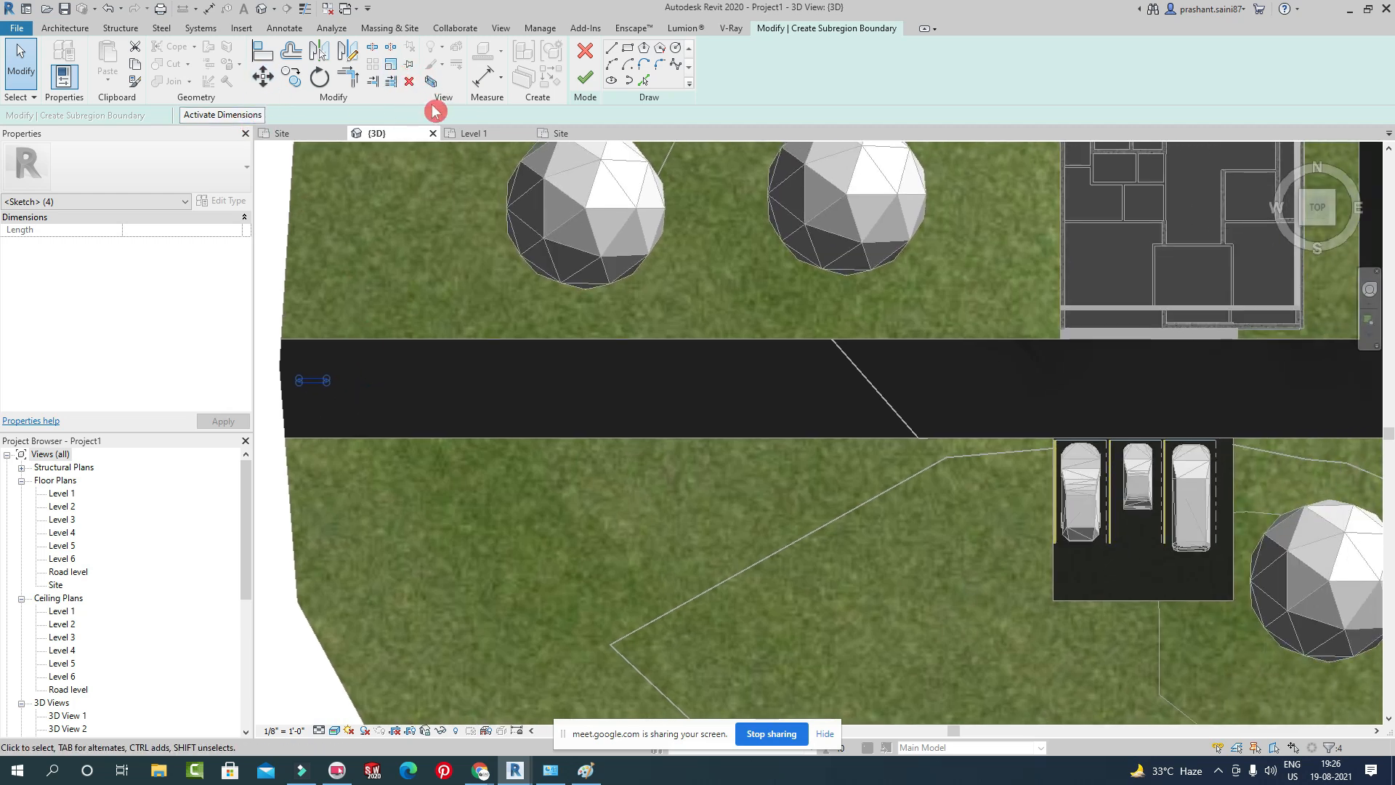
pyautogui.click(290, 76)
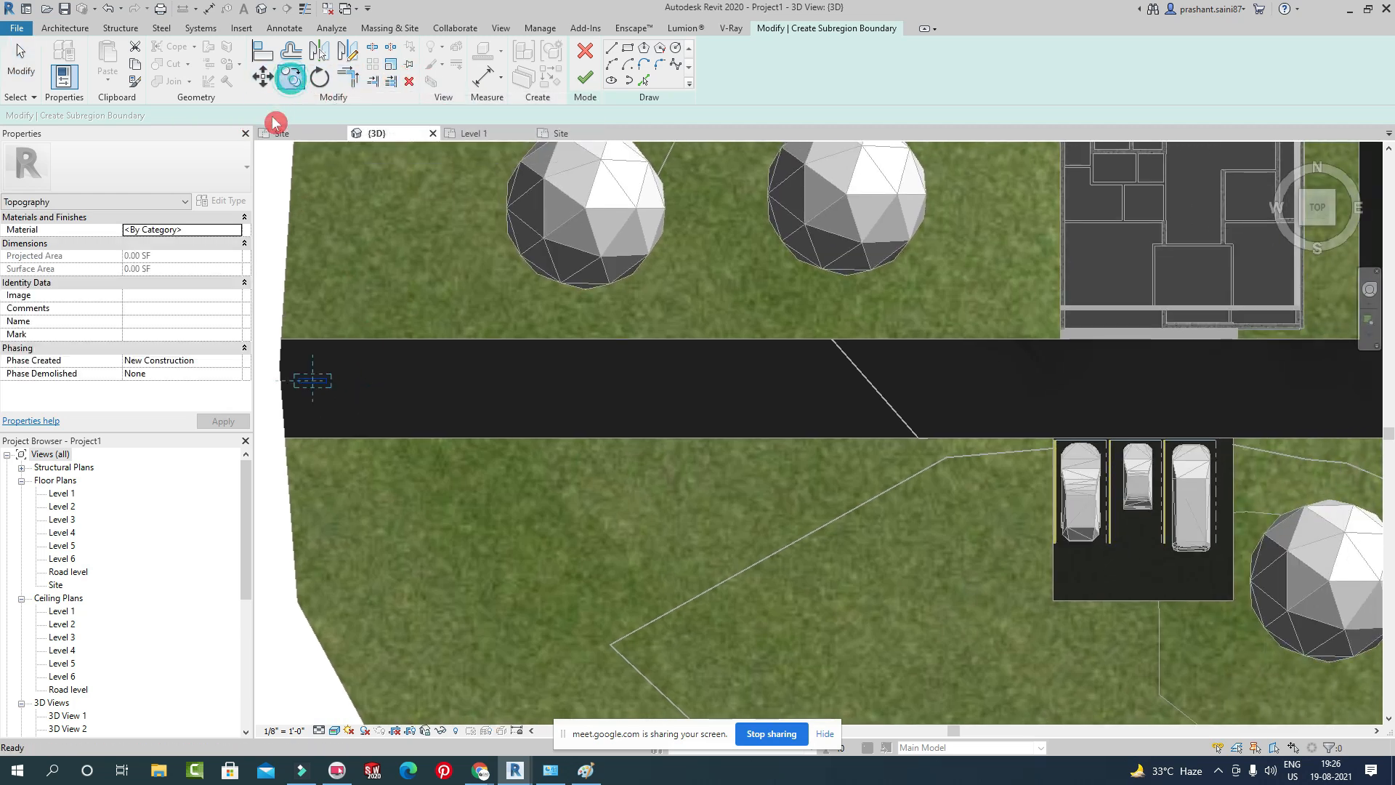
pyautogui.click(325, 406)
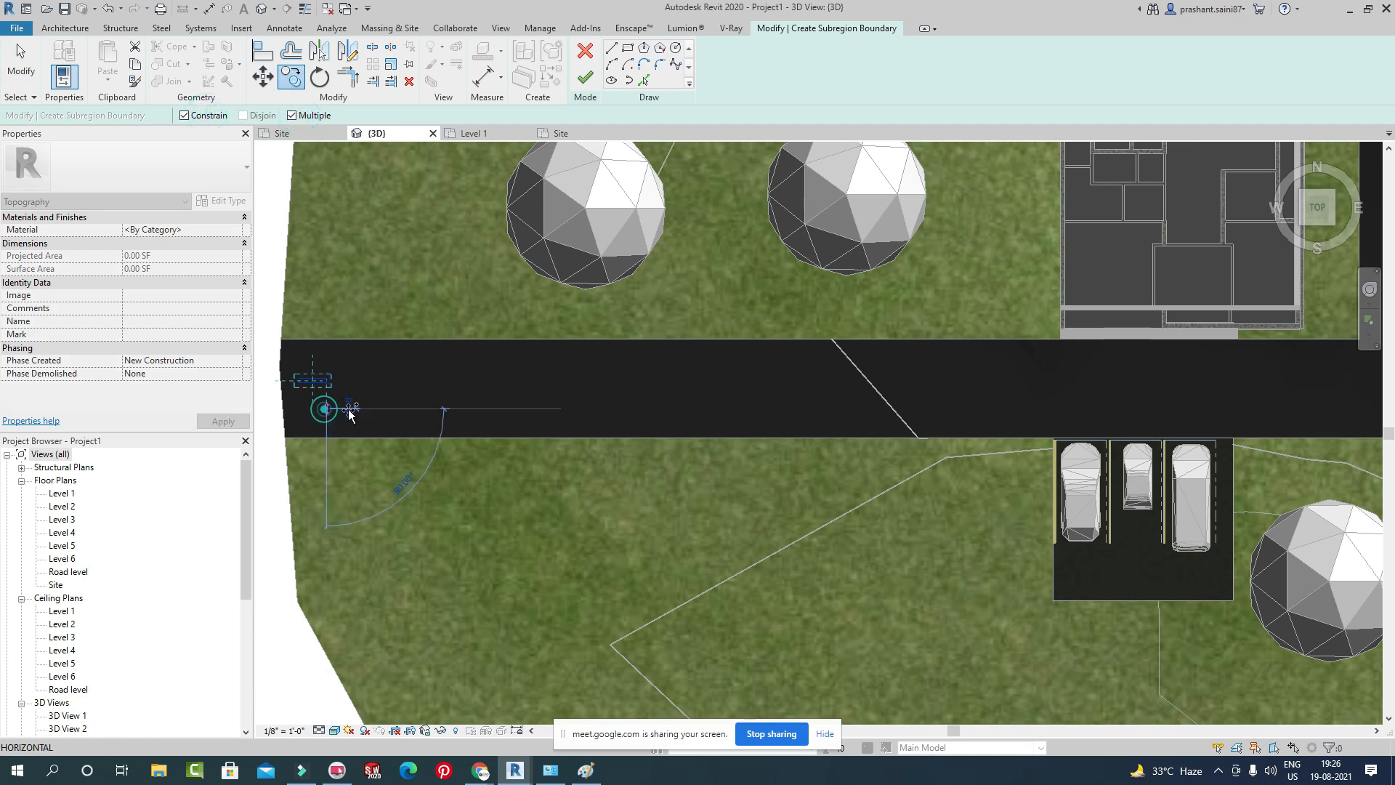
pyautogui.click(413, 411)
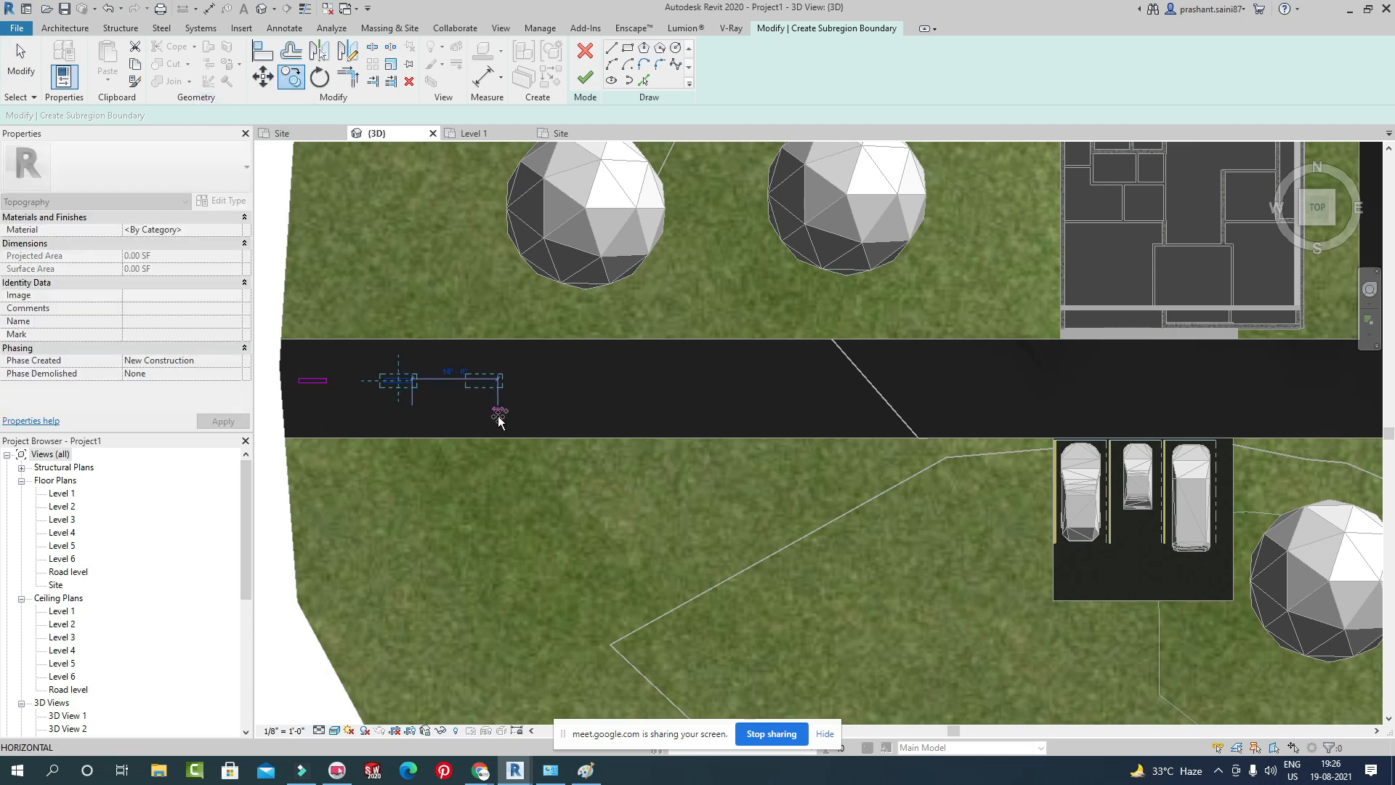
# Place three copies of the dash rectangle in a row along the middle of the road.
pyautogui.click(501, 416)
pyautogui.click(610, 429)
pyautogui.press('Escape')
pyautogui.click(679, 426)
# Copy the row of four dashes twice along the road so the markings continue past the parking bay to the corner.
pyautogui.moveTo(489, 390); pyautogui.dragTo(630, 408, button='middle')
pyautogui.moveTo(390, 394)
pyautogui.mouseDown()
pyautogui.moveTo(797, 469)
pyautogui.moveTo(365, 386)
pyautogui.mouseUp()
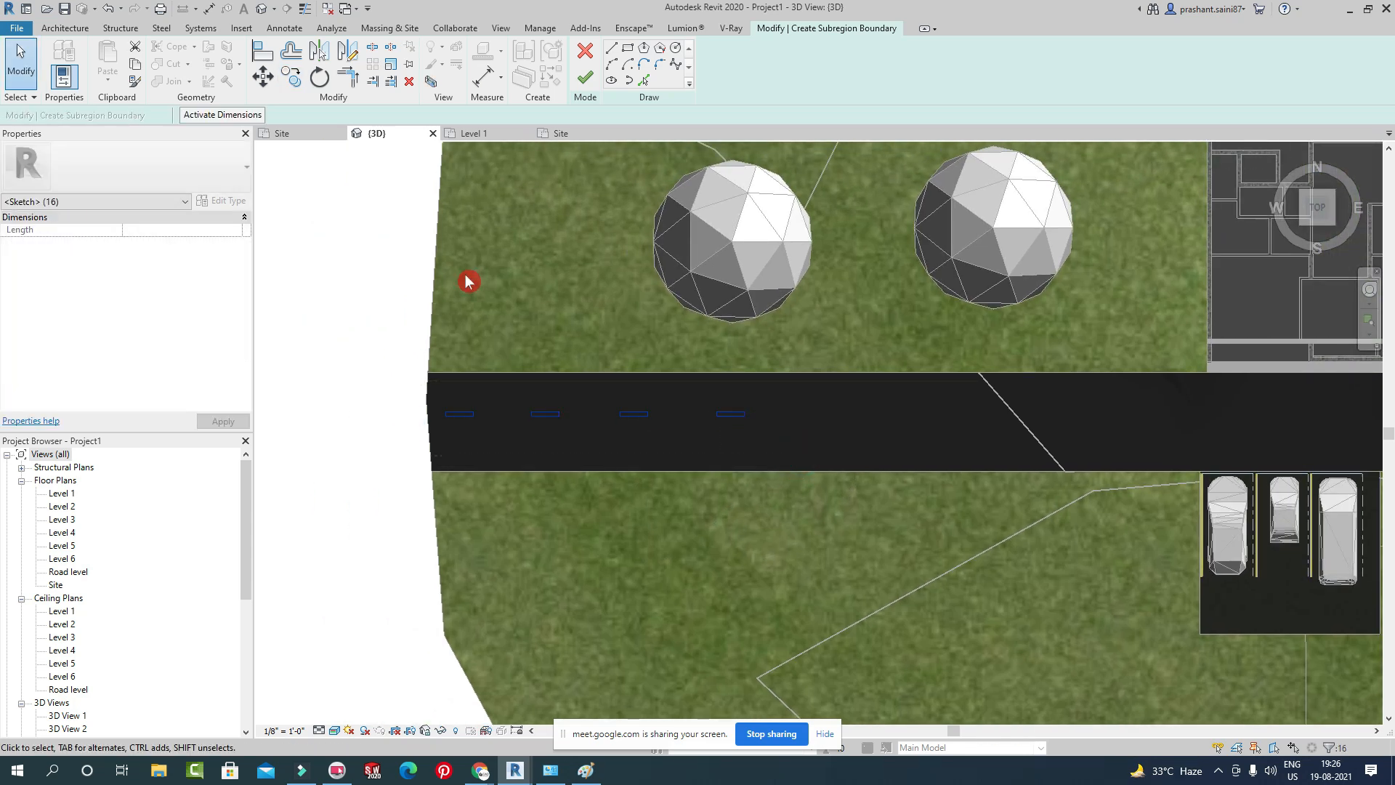
pyautogui.click(291, 78)
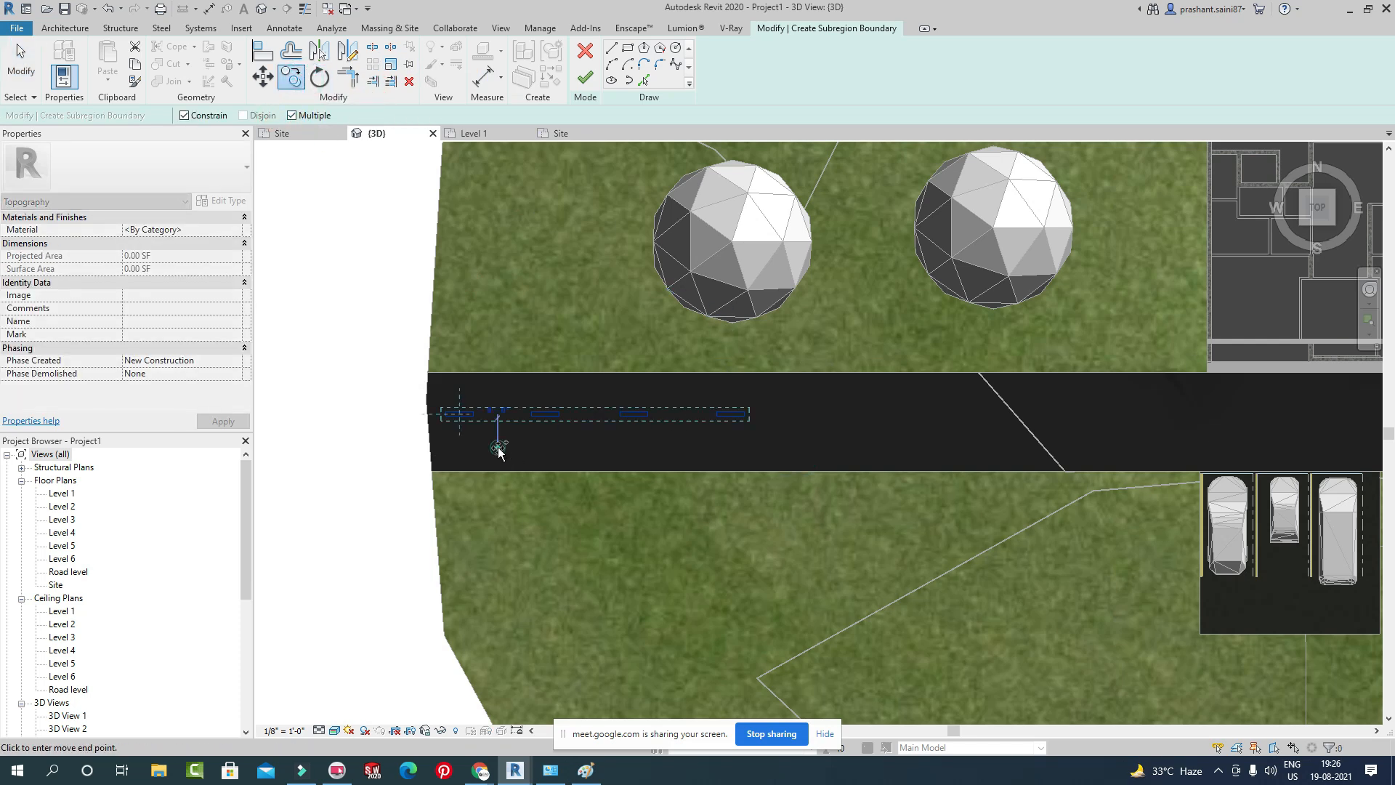
pyautogui.click(859, 455)
pyautogui.moveTo(1199, 480); pyautogui.dragTo(826, 497, button='middle')
pyautogui.click(813, 465)
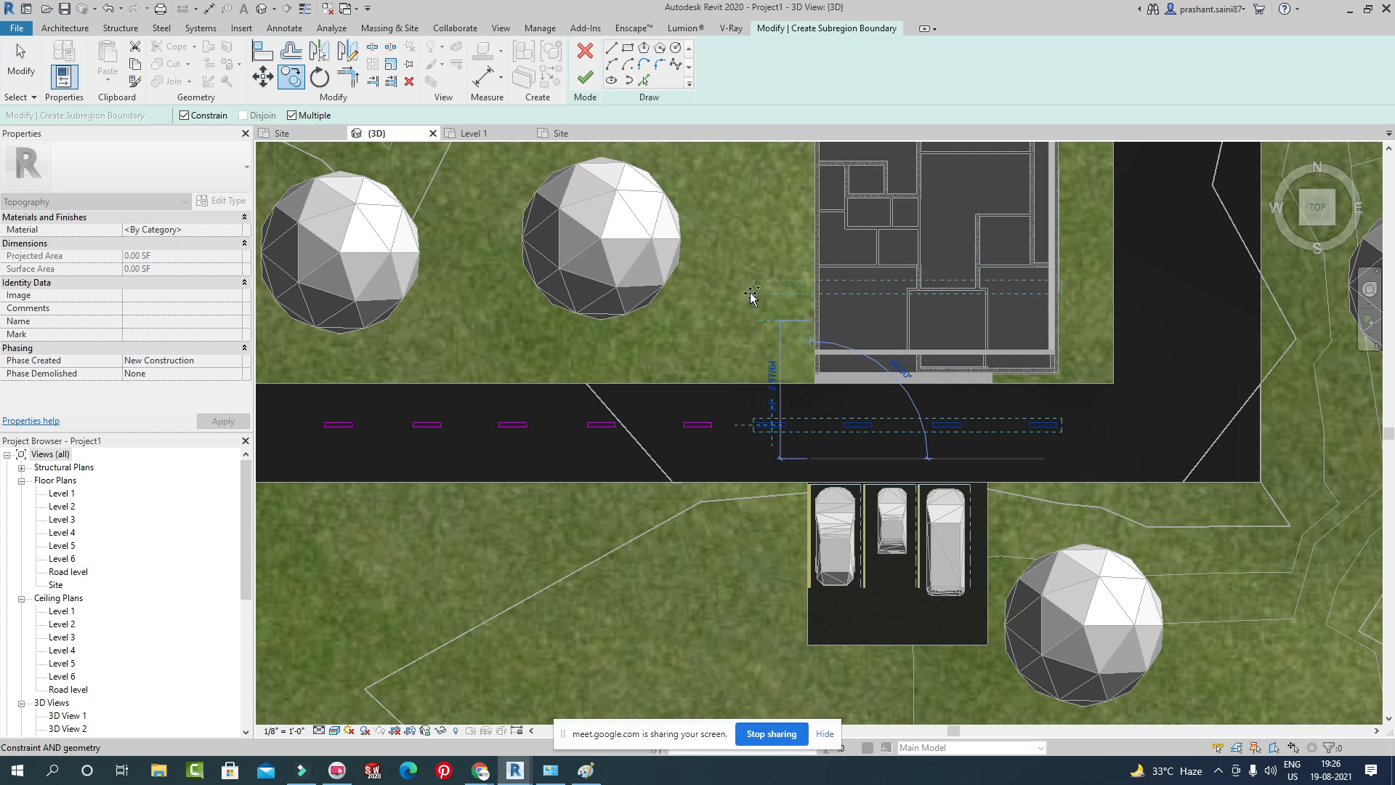
pyautogui.press('Escape')
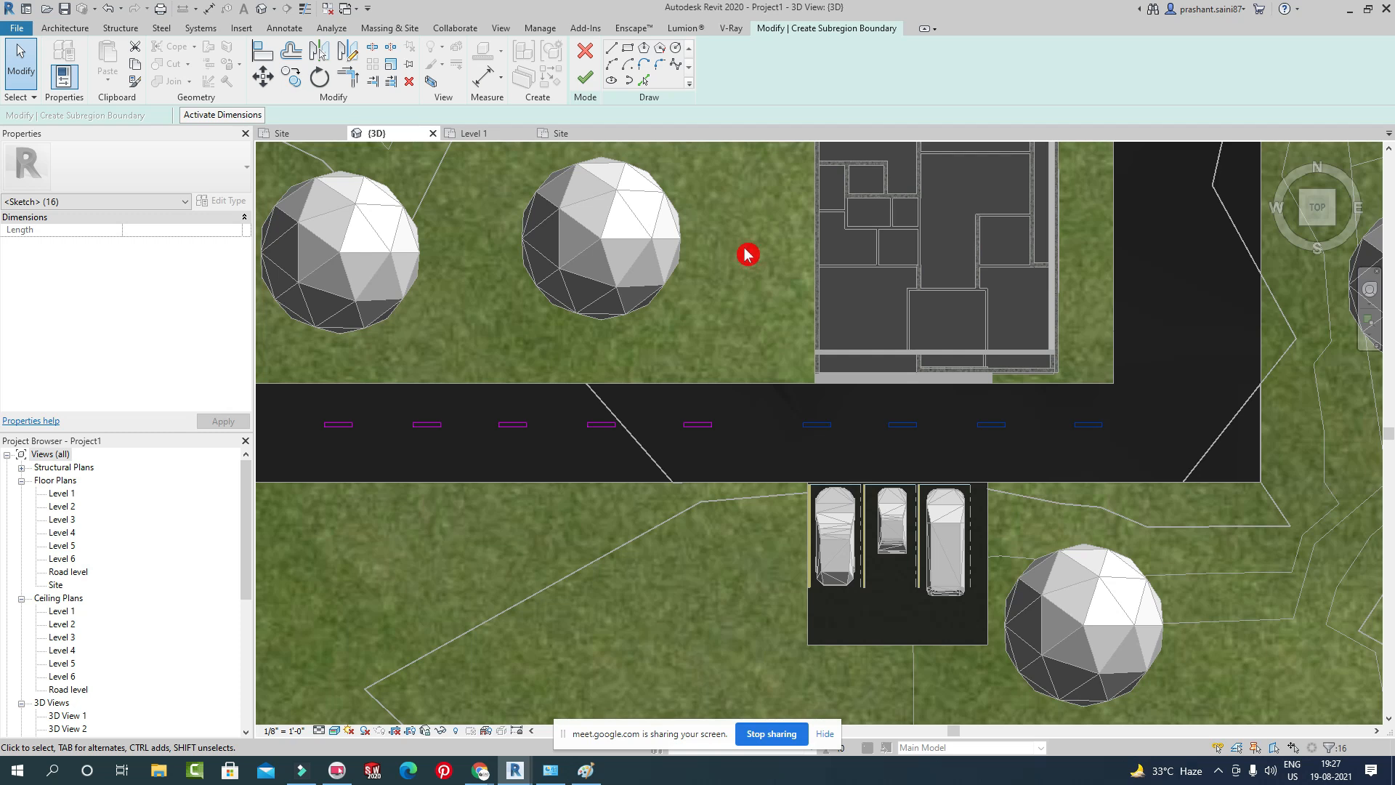
# Finish the lane-dash subregion sketch and clear the selection.
pyautogui.click(597, 78)
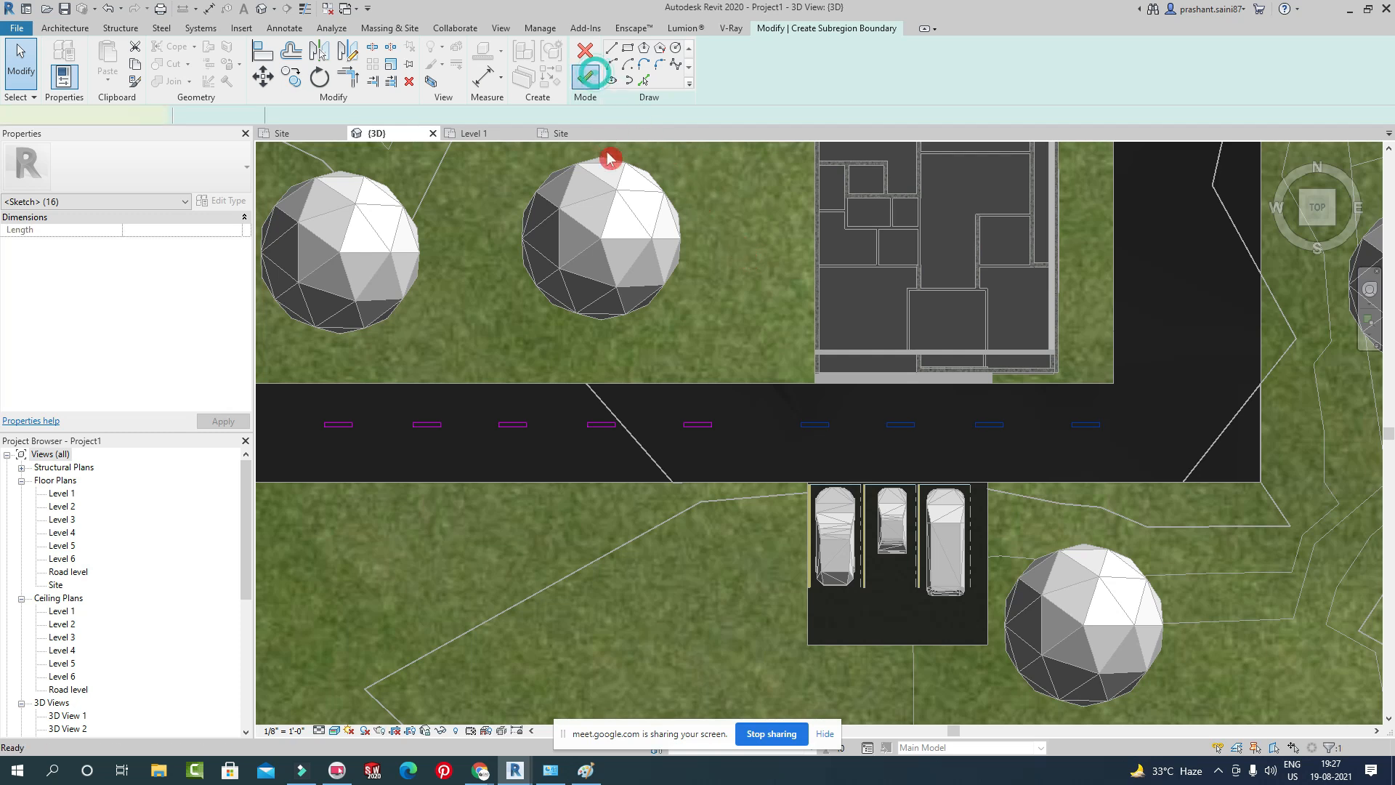
pyautogui.scroll(-2, 863, 482)
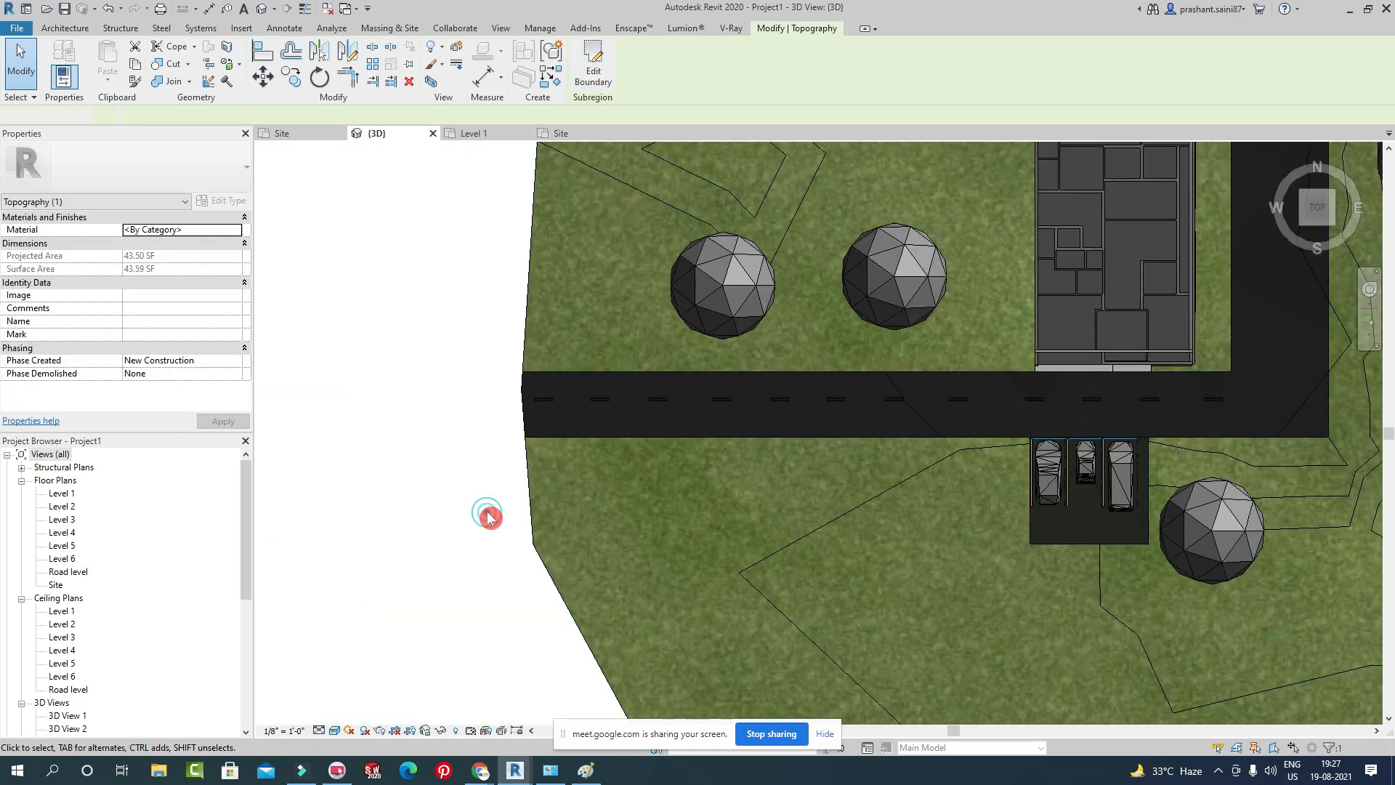
pyautogui.click(489, 514)
pyautogui.scroll(6, 560, 489)
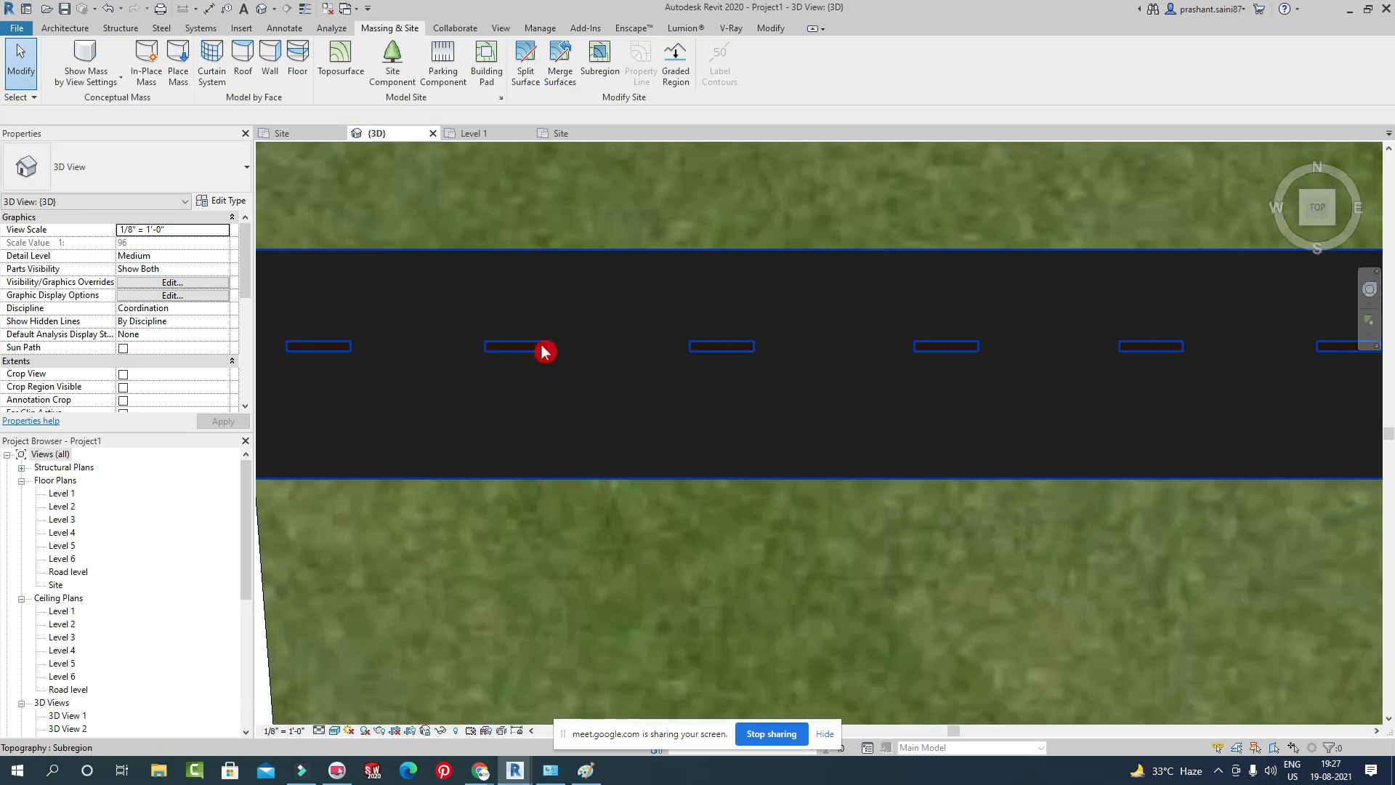
pyautogui.click(543, 347)
pyautogui.moveTo(518, 344); pyautogui.dragTo(819, 399, button='middle')
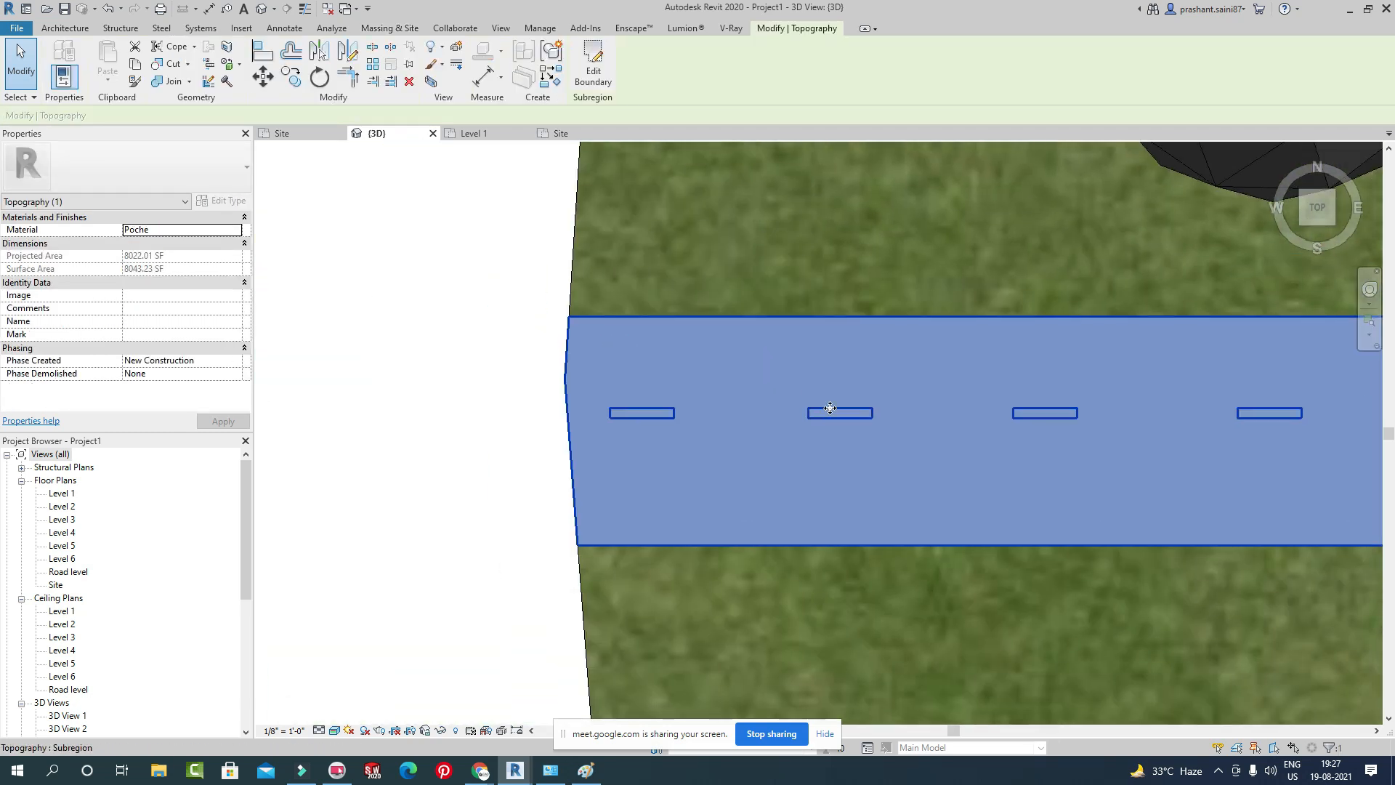
pyautogui.click(833, 410)
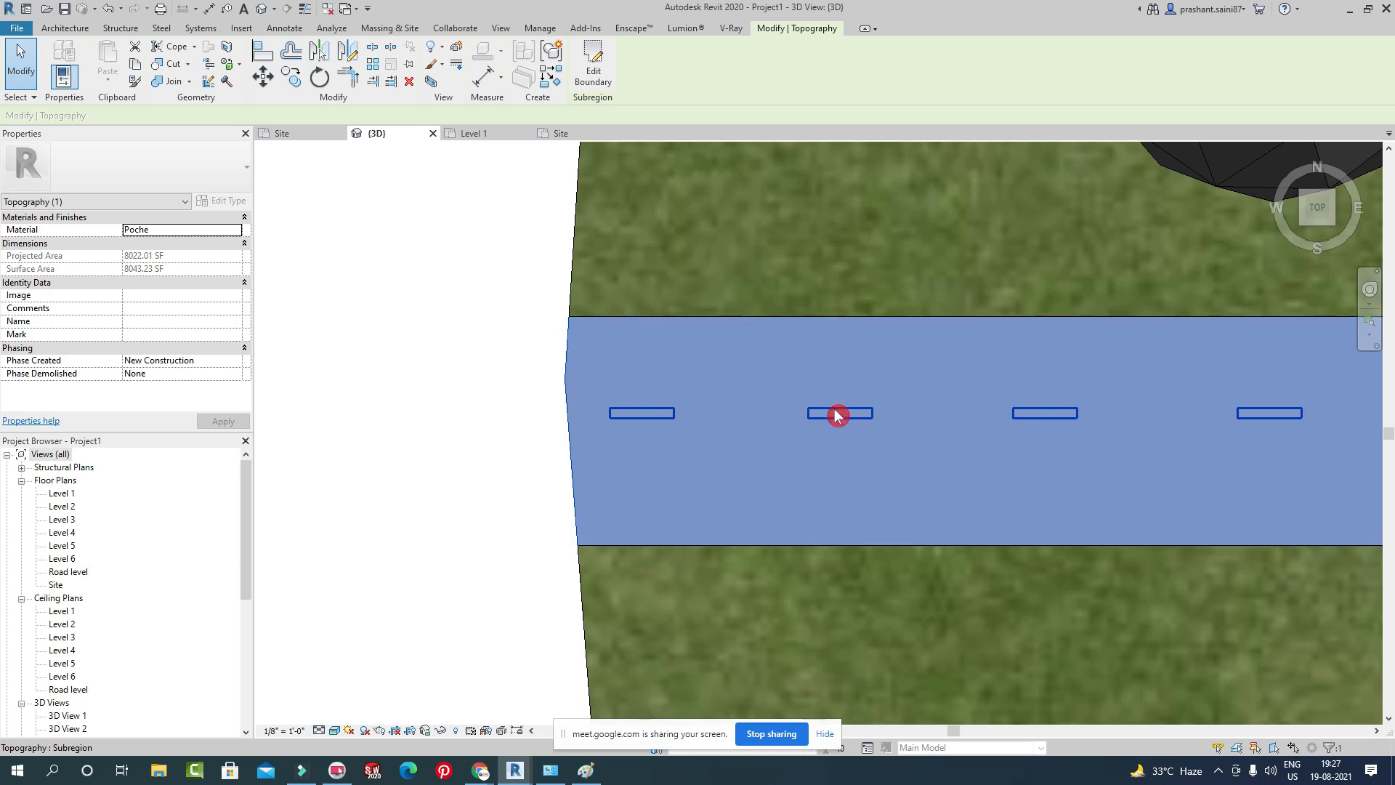
pyautogui.click(429, 448)
pyautogui.click(654, 413)
pyautogui.click(450, 454)
# Assign the Polyvinyl Chloride, Rigid material to the lane-dash subregion, working from a corner 3D view.
pyautogui.scroll(-3, 501, 467)
pyautogui.keyDown('shift'); pyautogui.moveTo(583, 498); pyautogui.dragTo(692, 433, button='middle'); pyautogui.keyUp('shift')
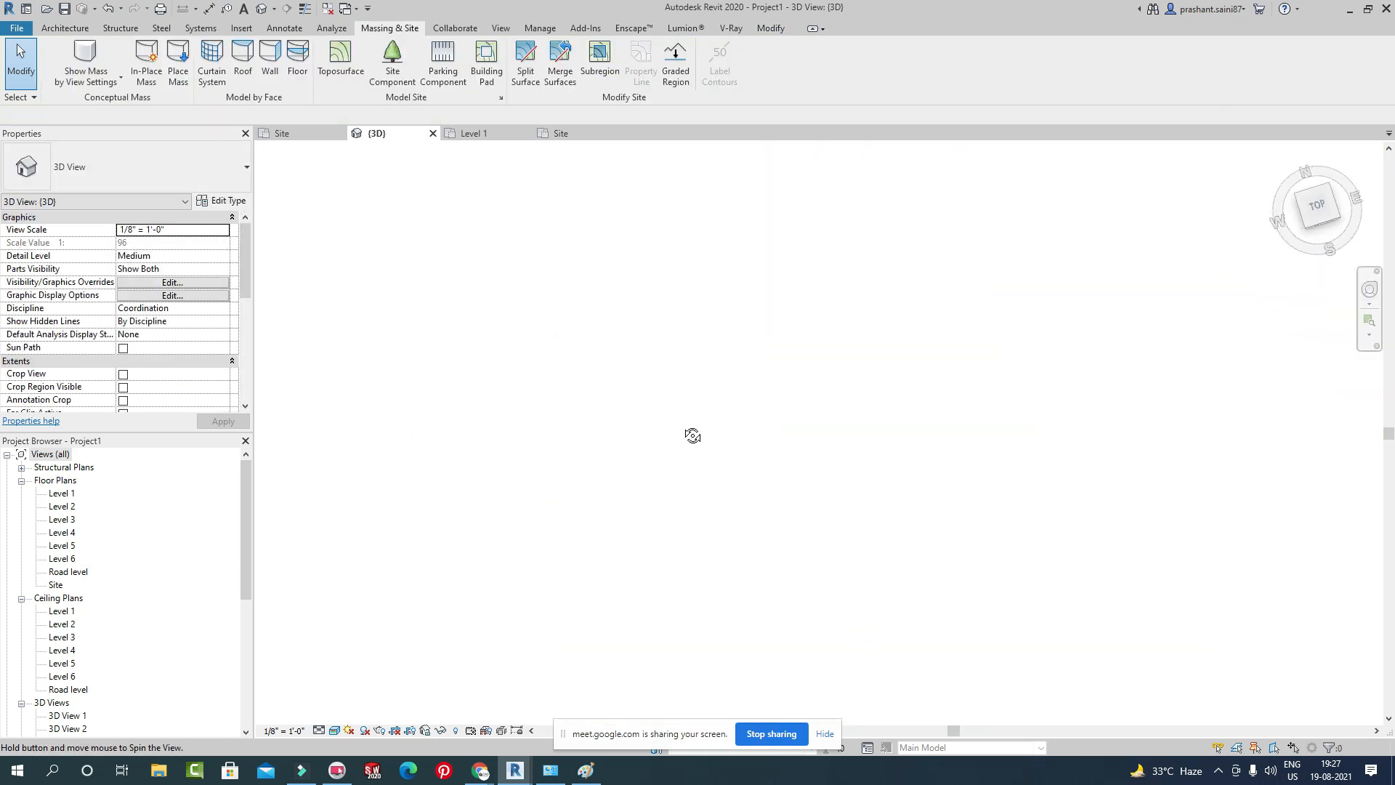
pyautogui.click(557, 628)
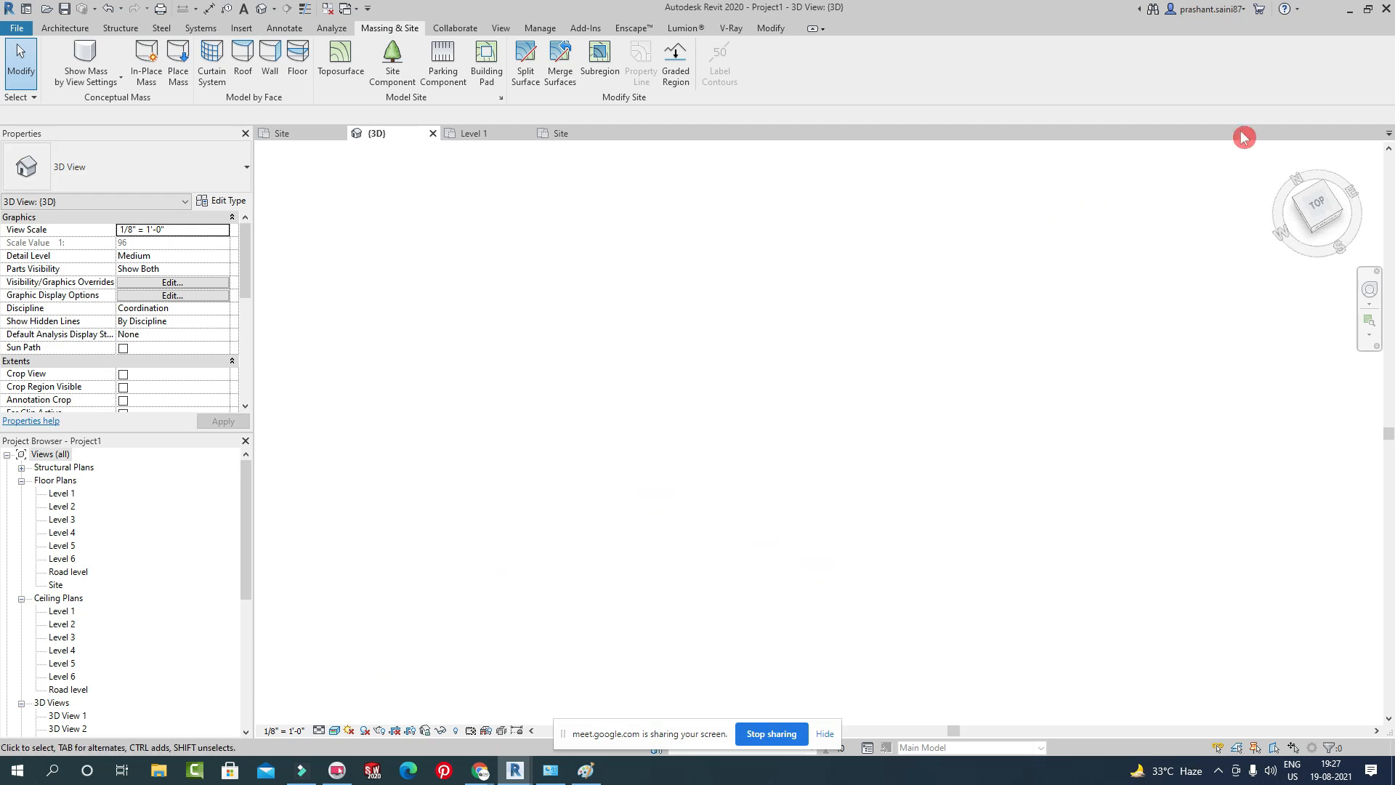
pyautogui.click(1282, 159)
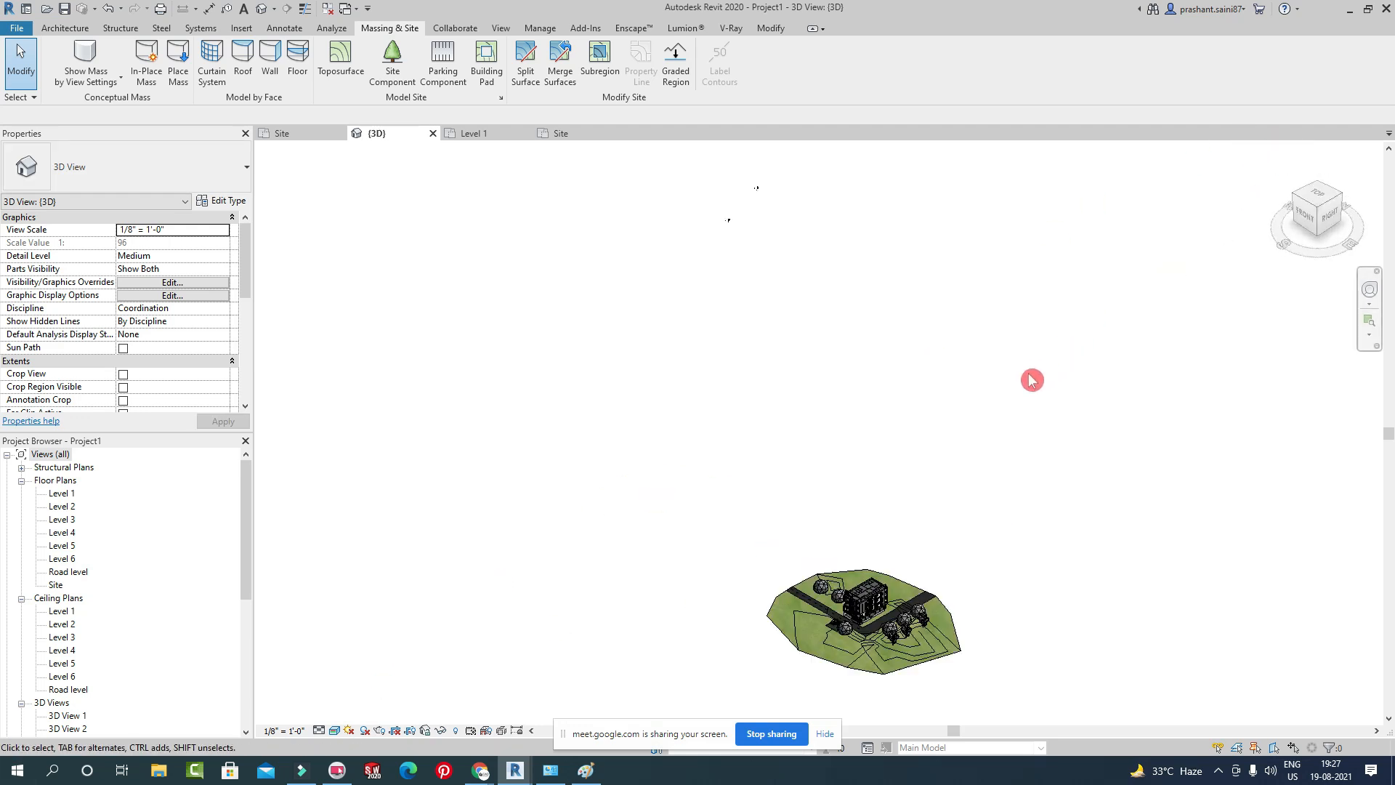
pyautogui.scroll(10, 919, 619)
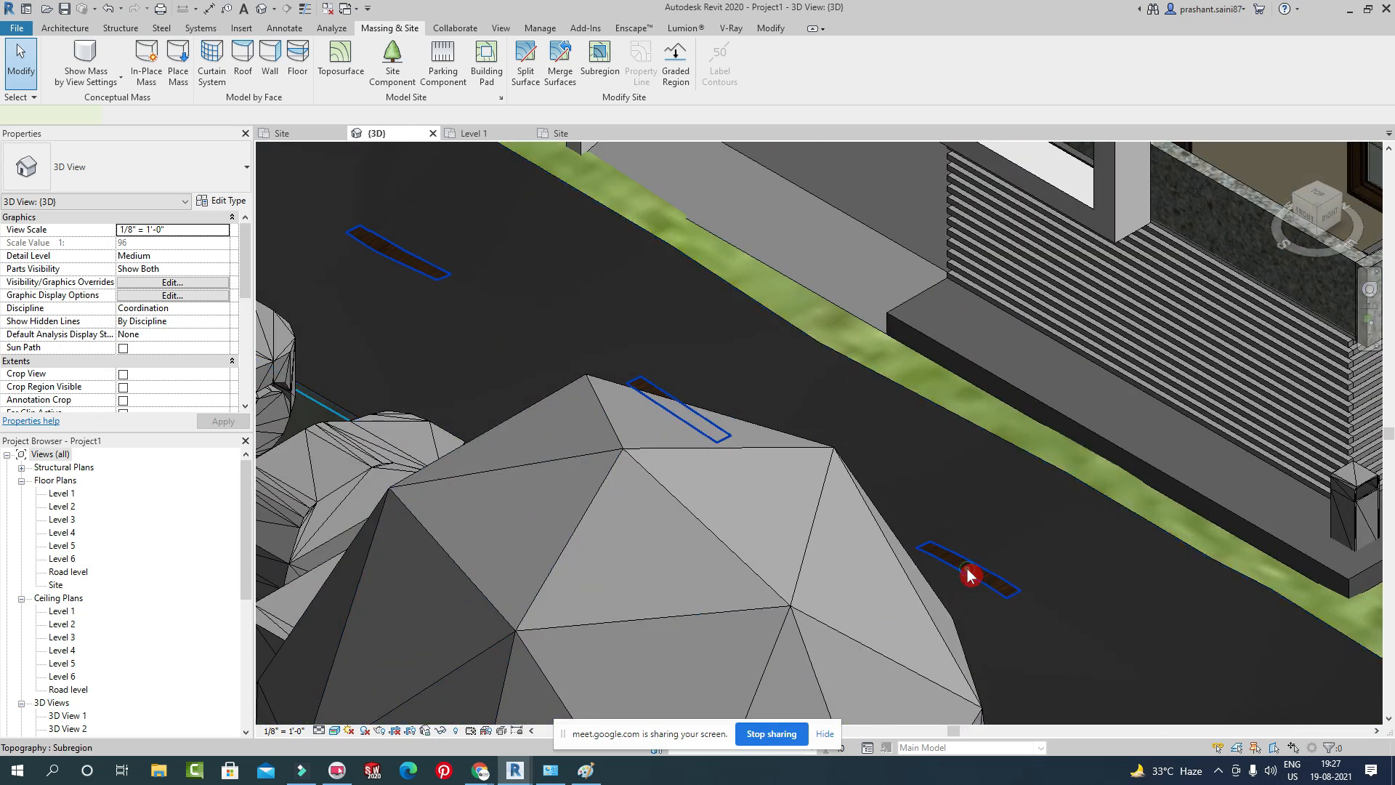
pyautogui.click(968, 575)
pyautogui.scroll(-5, 856, 416)
pyautogui.click(204, 228)
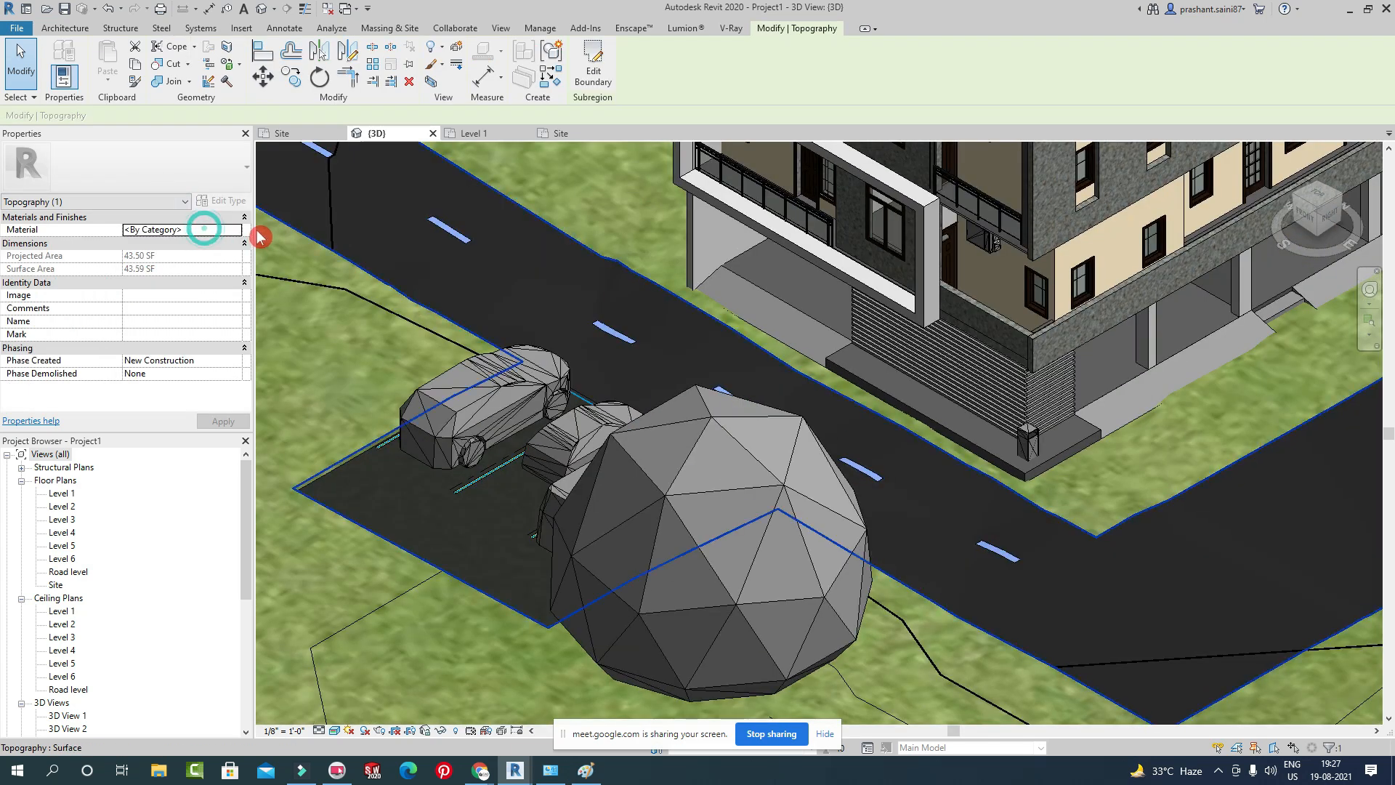
pyautogui.click(242, 233)
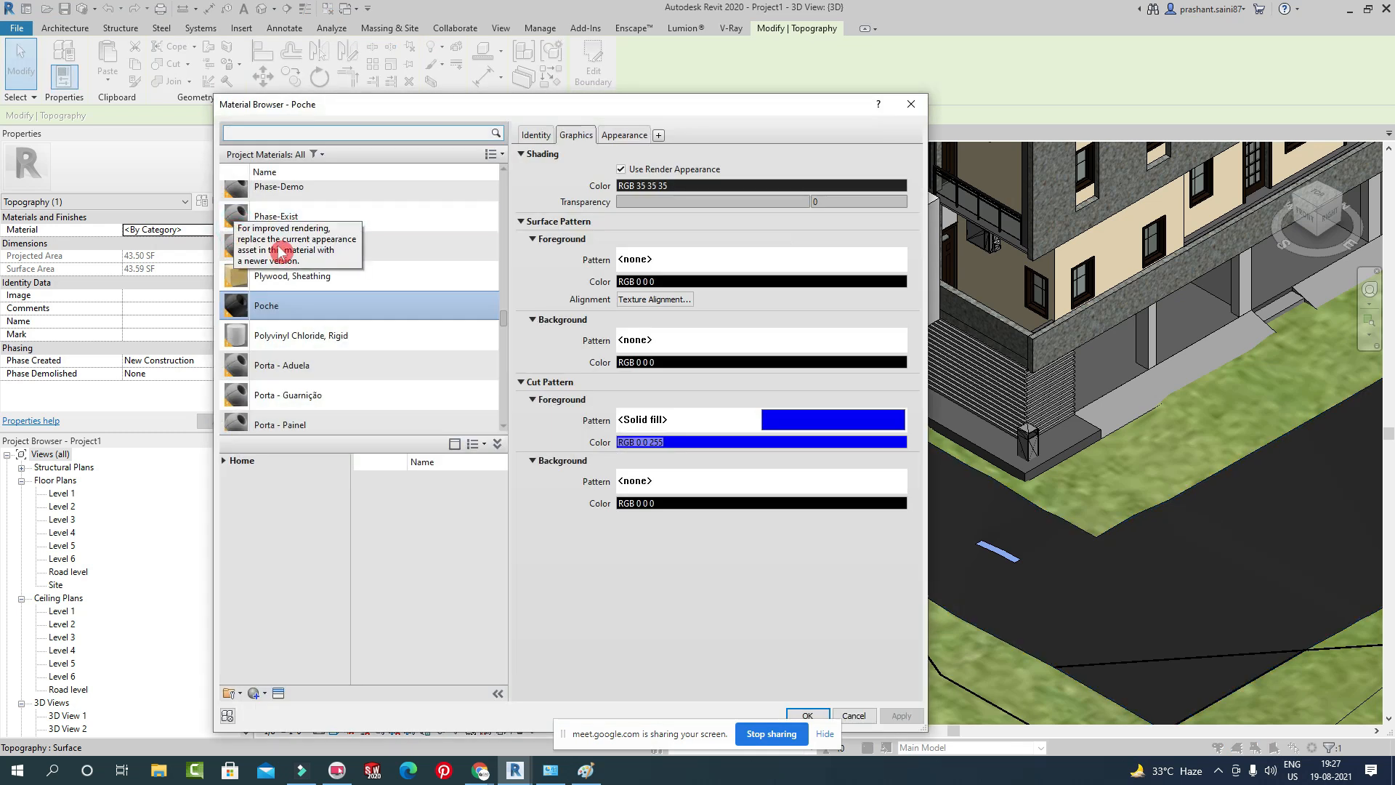
pyautogui.click(319, 336)
pyautogui.click(808, 715)
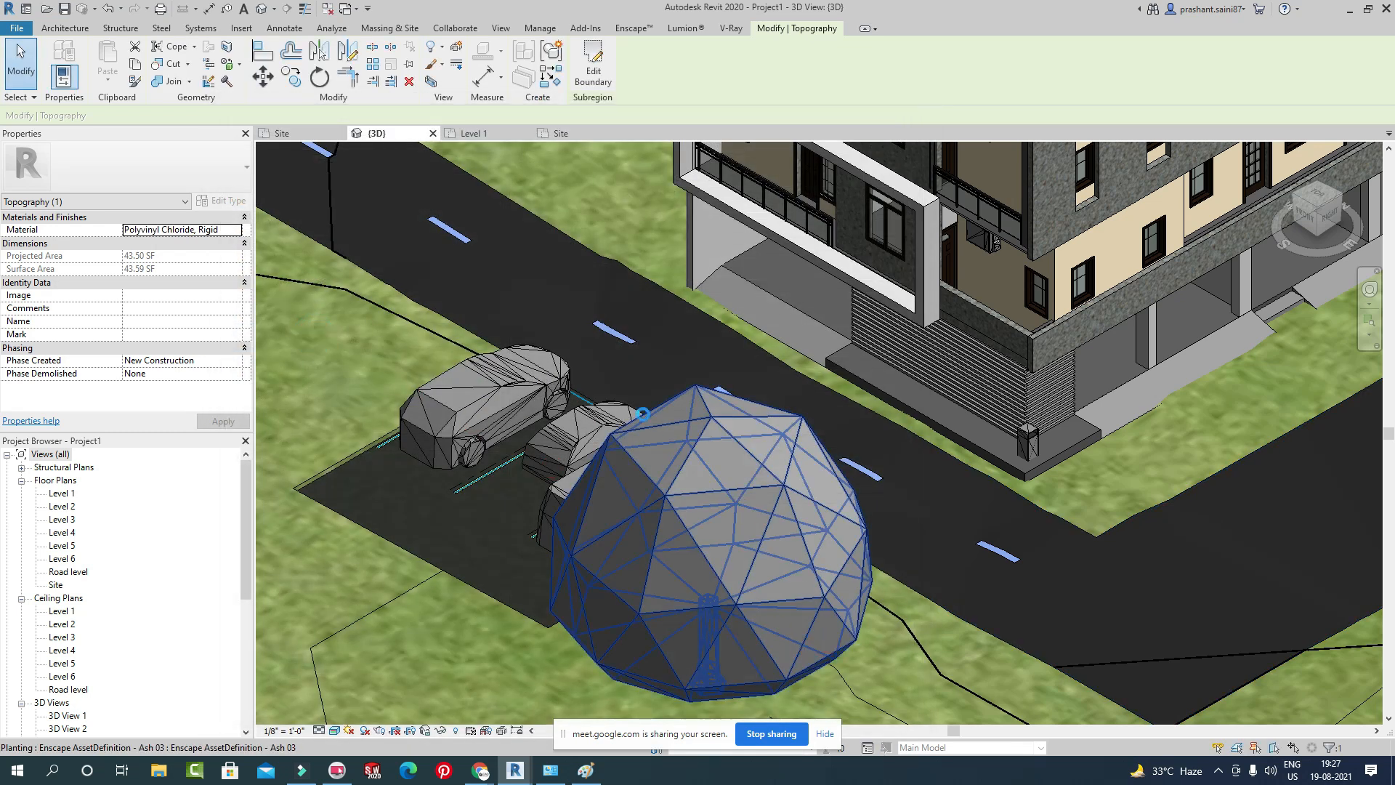
pyautogui.scroll(-8, 643, 413)
pyautogui.click(434, 548)
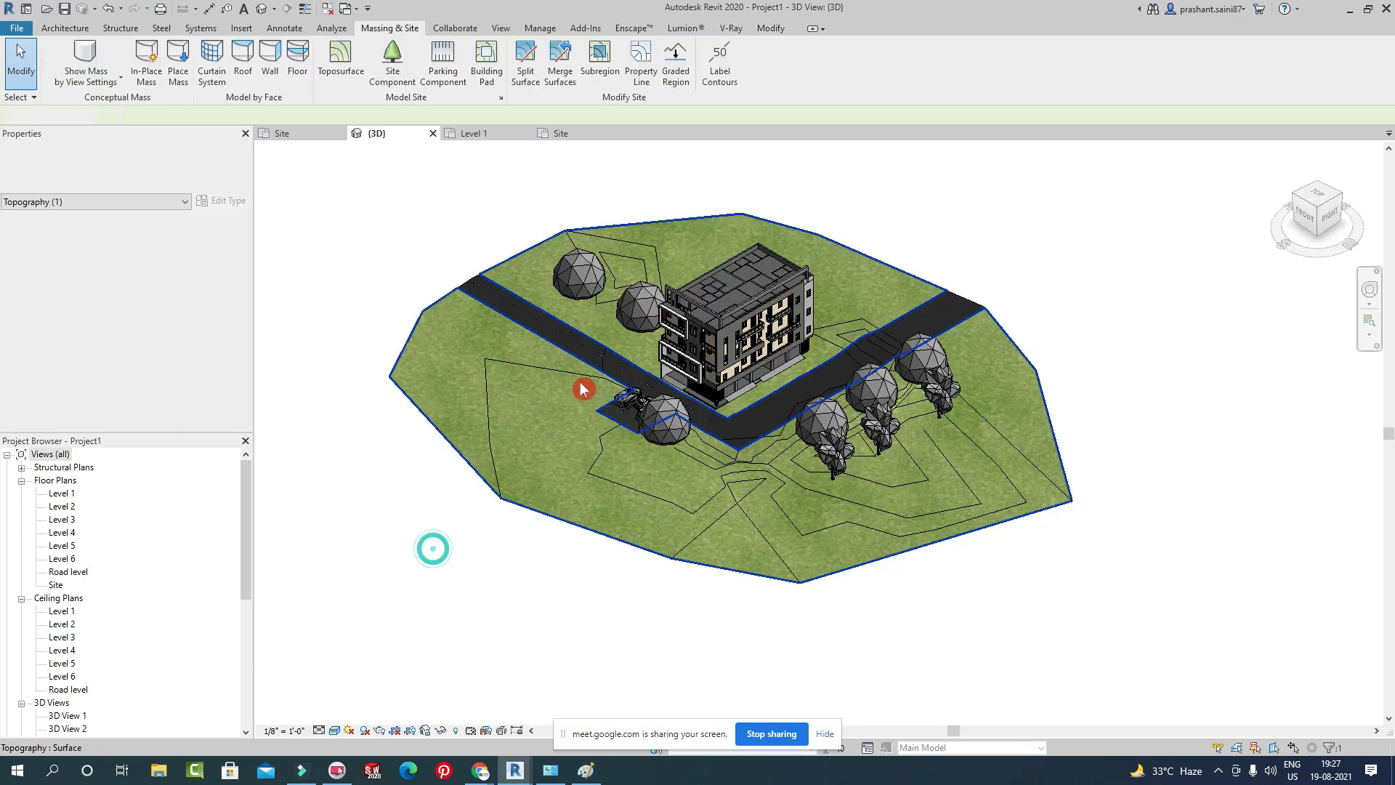
pyautogui.scroll(10, 617, 343)
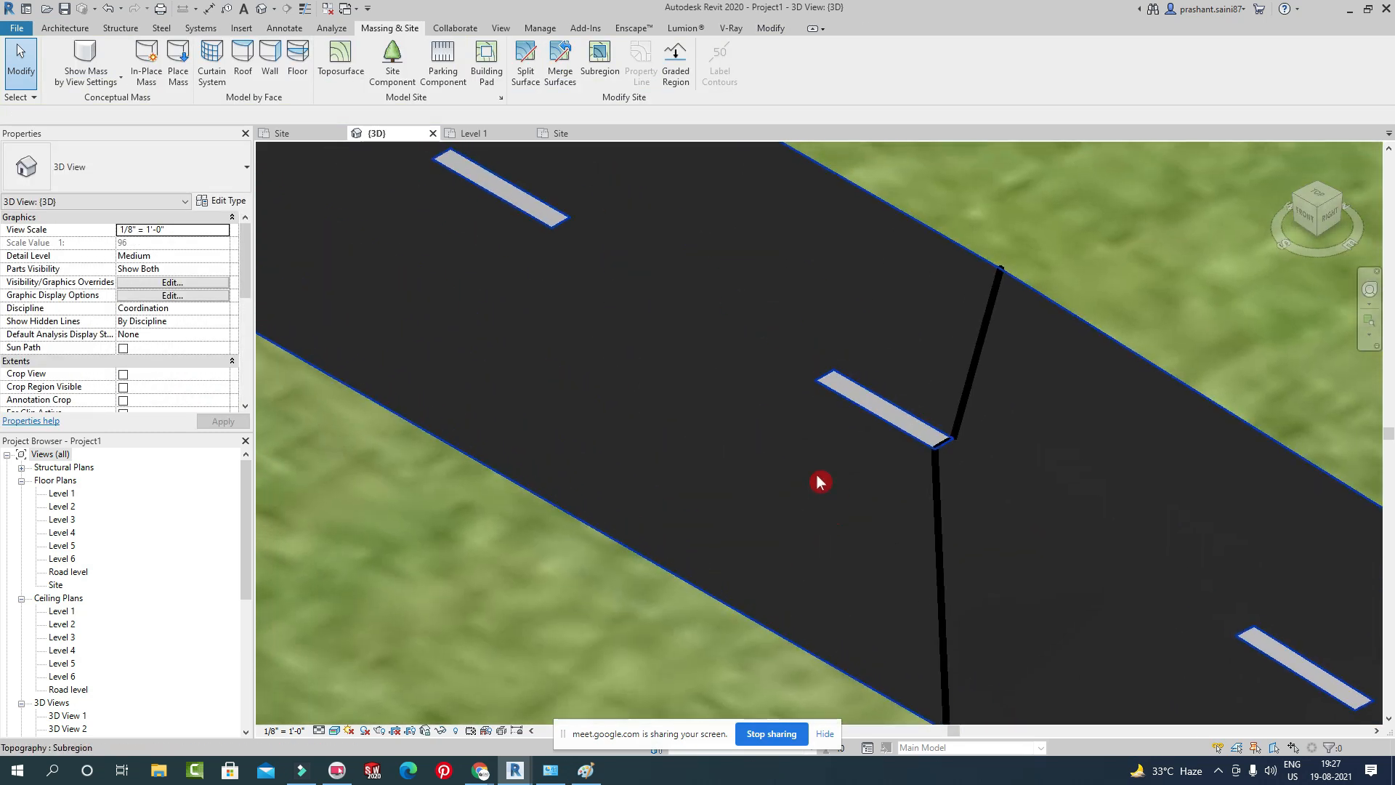
pyautogui.scroll(-8, 820, 482)
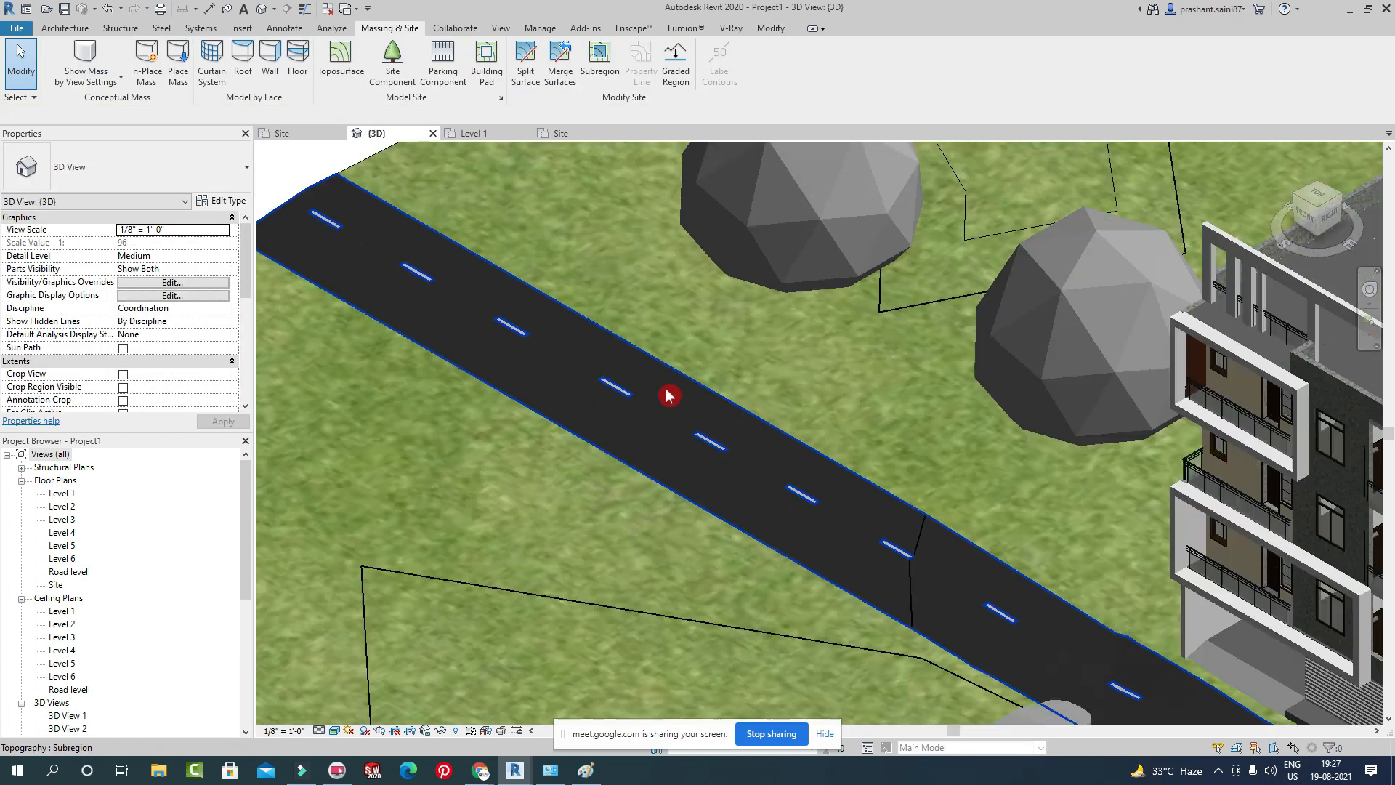
# Copy the Car 04 parked in the first bay to three spots on the side road, with multiple copies on and constrain off.
pyautogui.scroll(-2, 669, 394)
pyautogui.keyDown('shift'); pyautogui.moveTo(681, 431); pyautogui.dragTo(761, 473, button='middle'); pyautogui.keyUp('shift')
pyautogui.scroll(3, 762, 473)
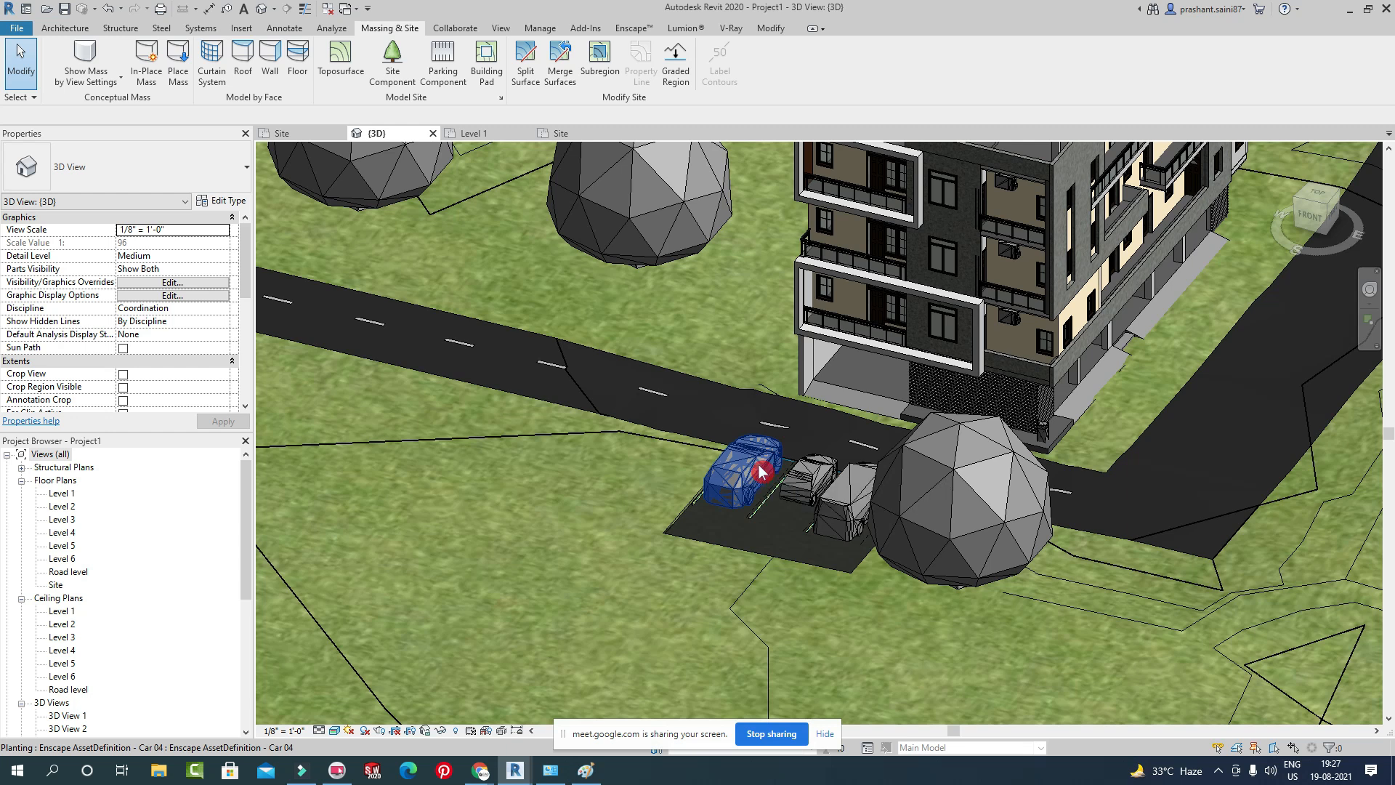
pyautogui.click(760, 472)
pyautogui.click(293, 80)
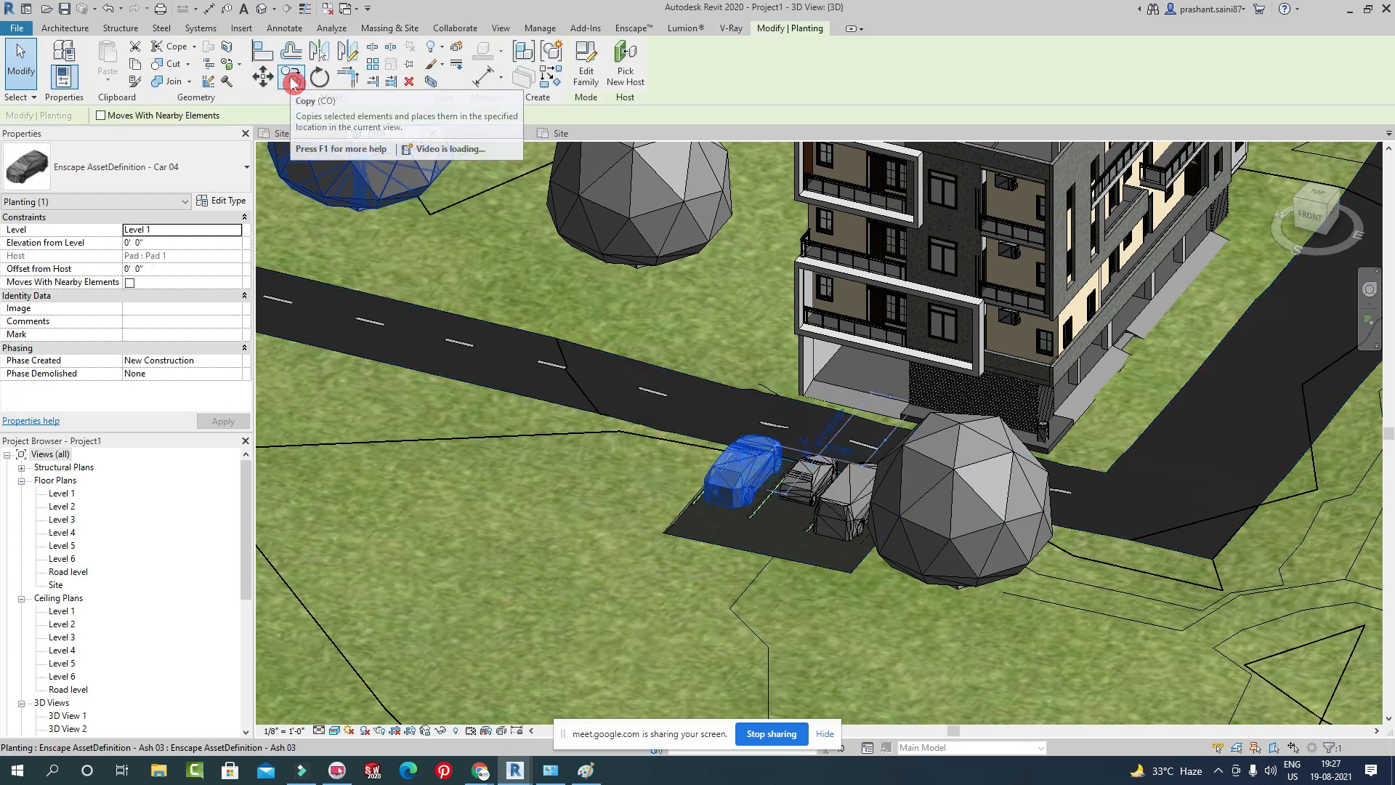
pyautogui.click(215, 117)
pyautogui.click(201, 117)
pyautogui.click(128, 119)
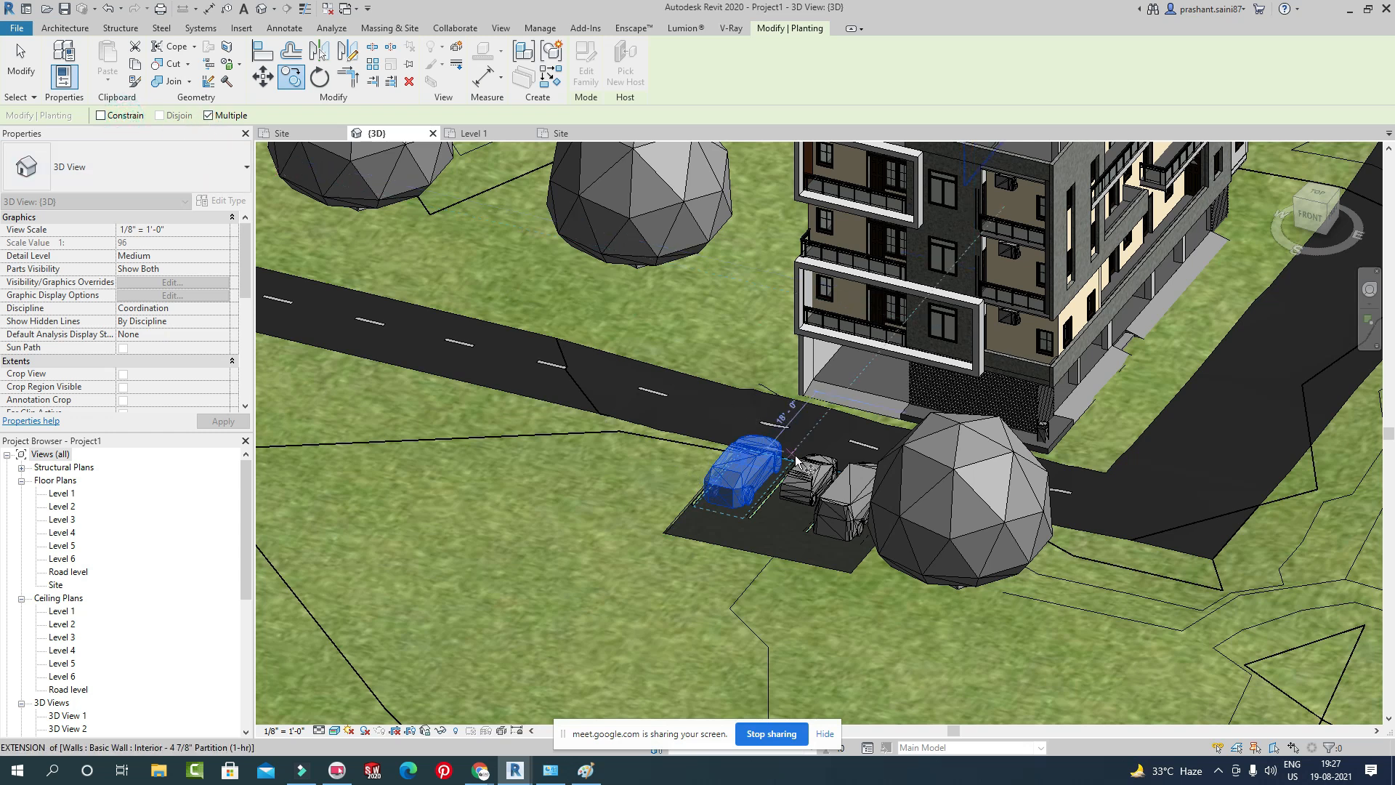
pyautogui.click(745, 455)
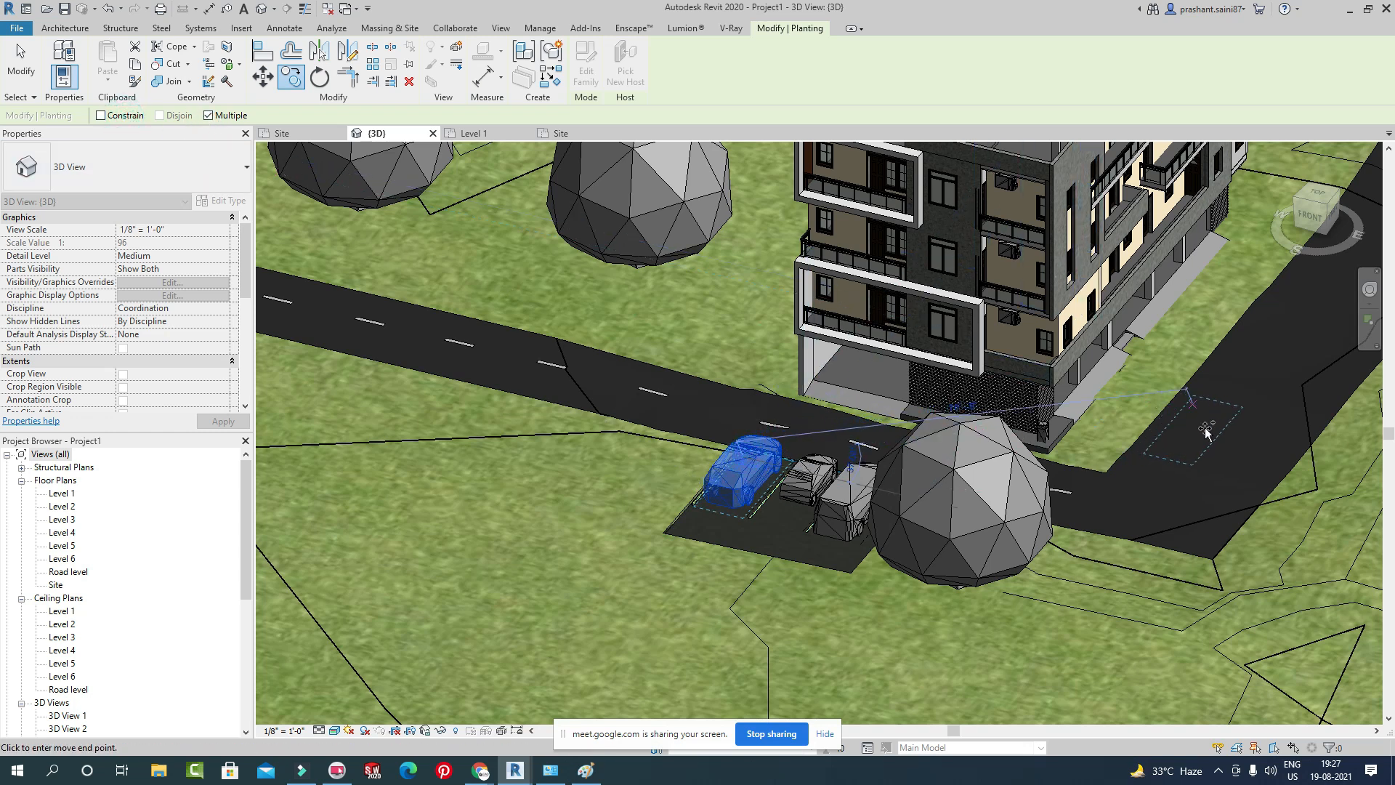
pyautogui.click(1208, 462)
pyautogui.keyDown('shift'); pyautogui.moveTo(1254, 342); pyautogui.dragTo(589, 454, button='middle'); pyautogui.keyUp('shift')
pyautogui.scroll(-5, 1122, 313)
pyautogui.scroll(3, 589, 454)
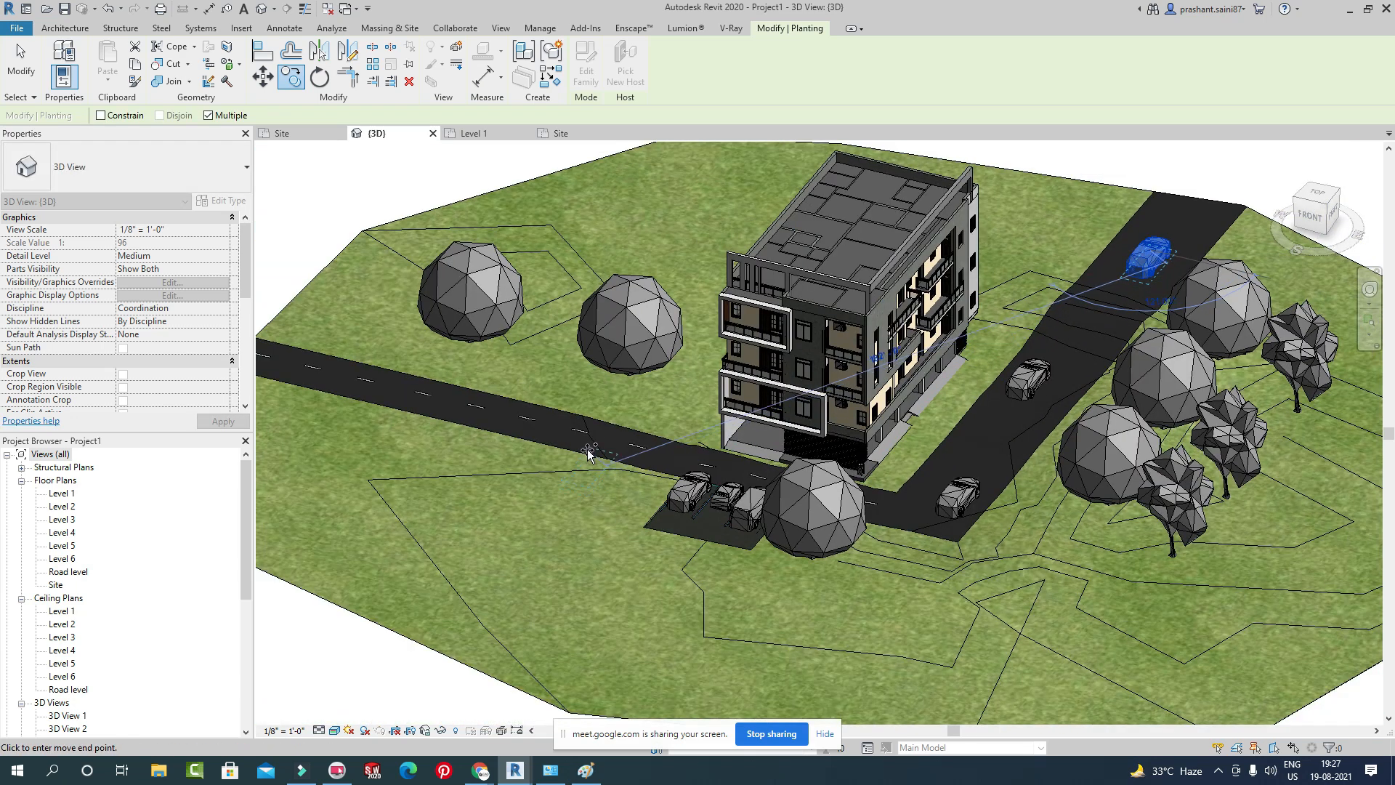
pyautogui.press('Escape')
pyautogui.press('Escape')
# Copy the parked Car 20 van beside the tree to two spots on the side road.
pyautogui.scroll(2, 812, 493)
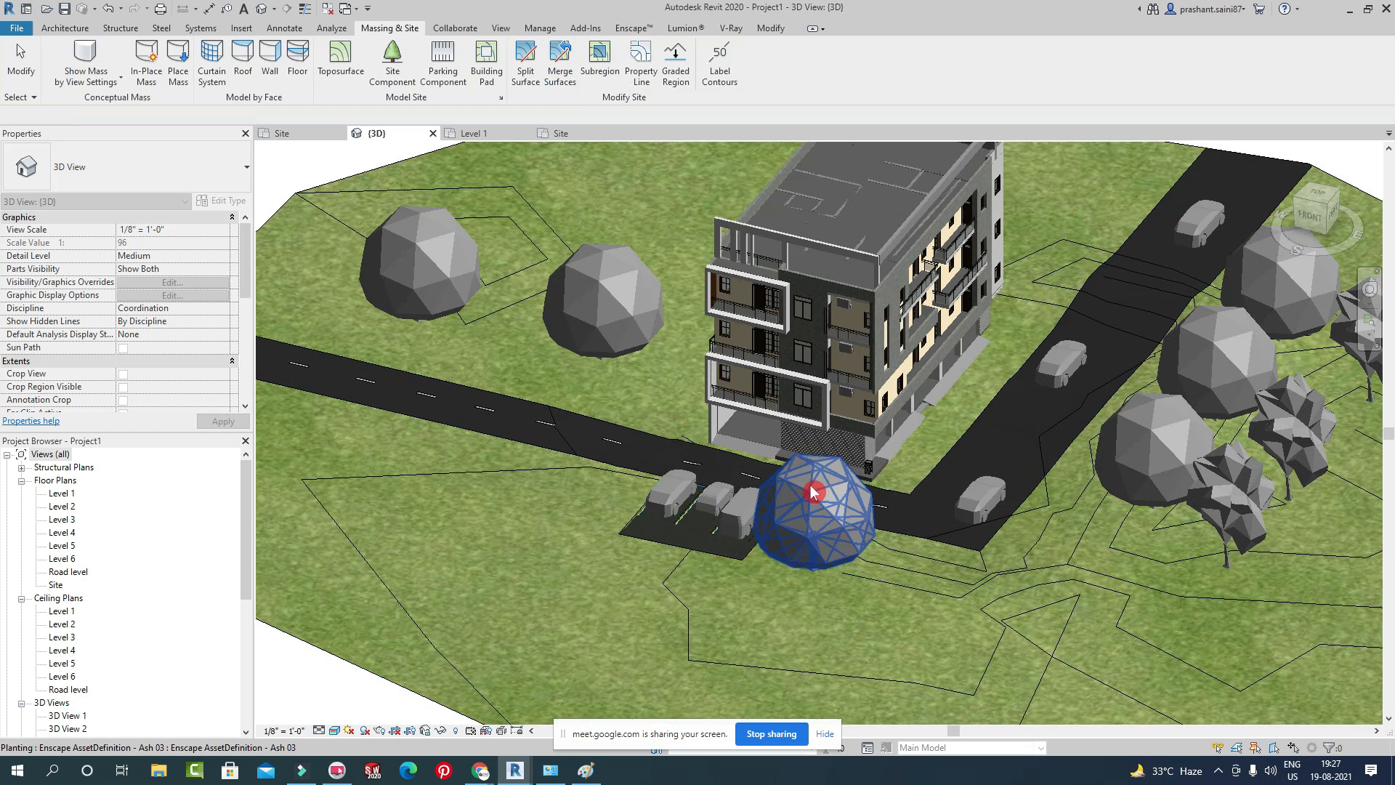
pyautogui.scroll(3, 813, 492)
pyautogui.click(647, 559)
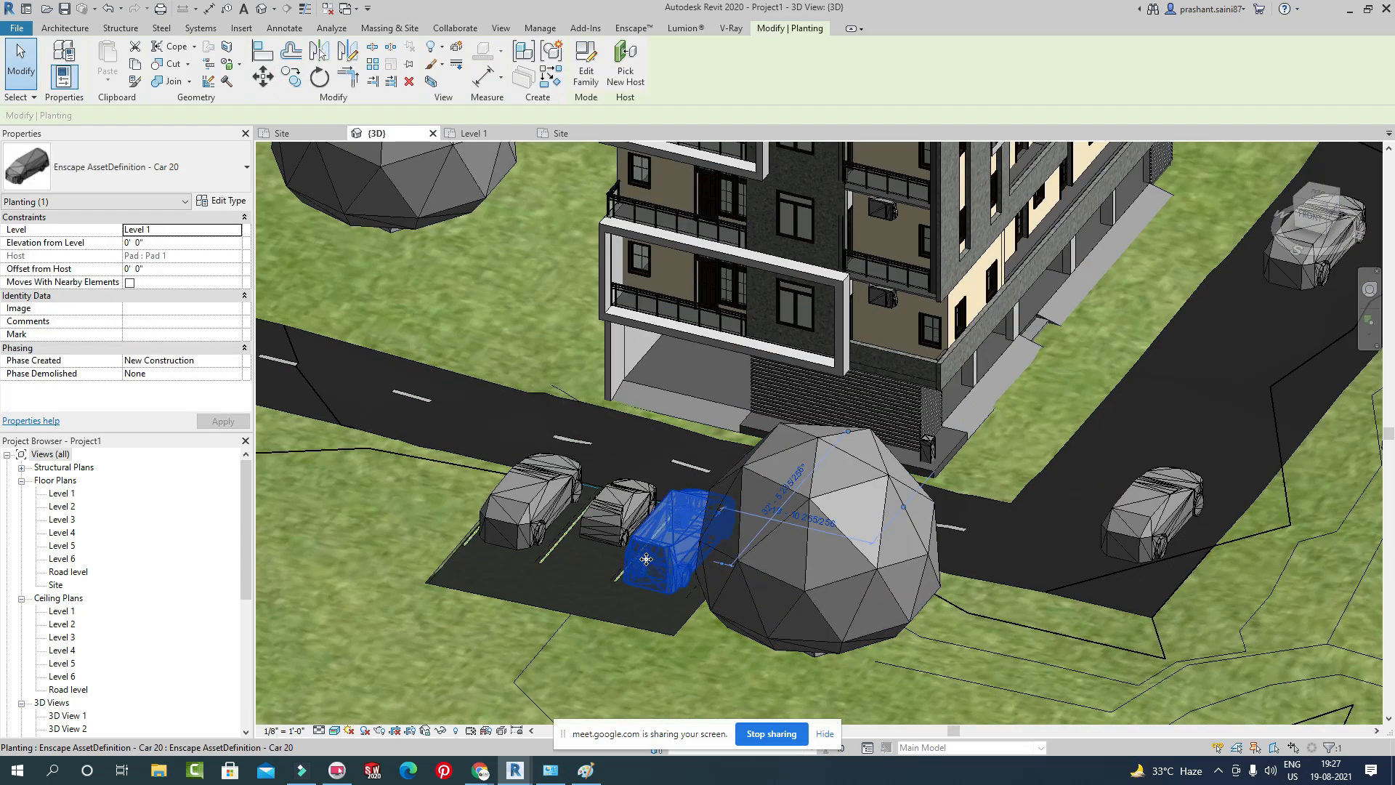
pyautogui.click(294, 75)
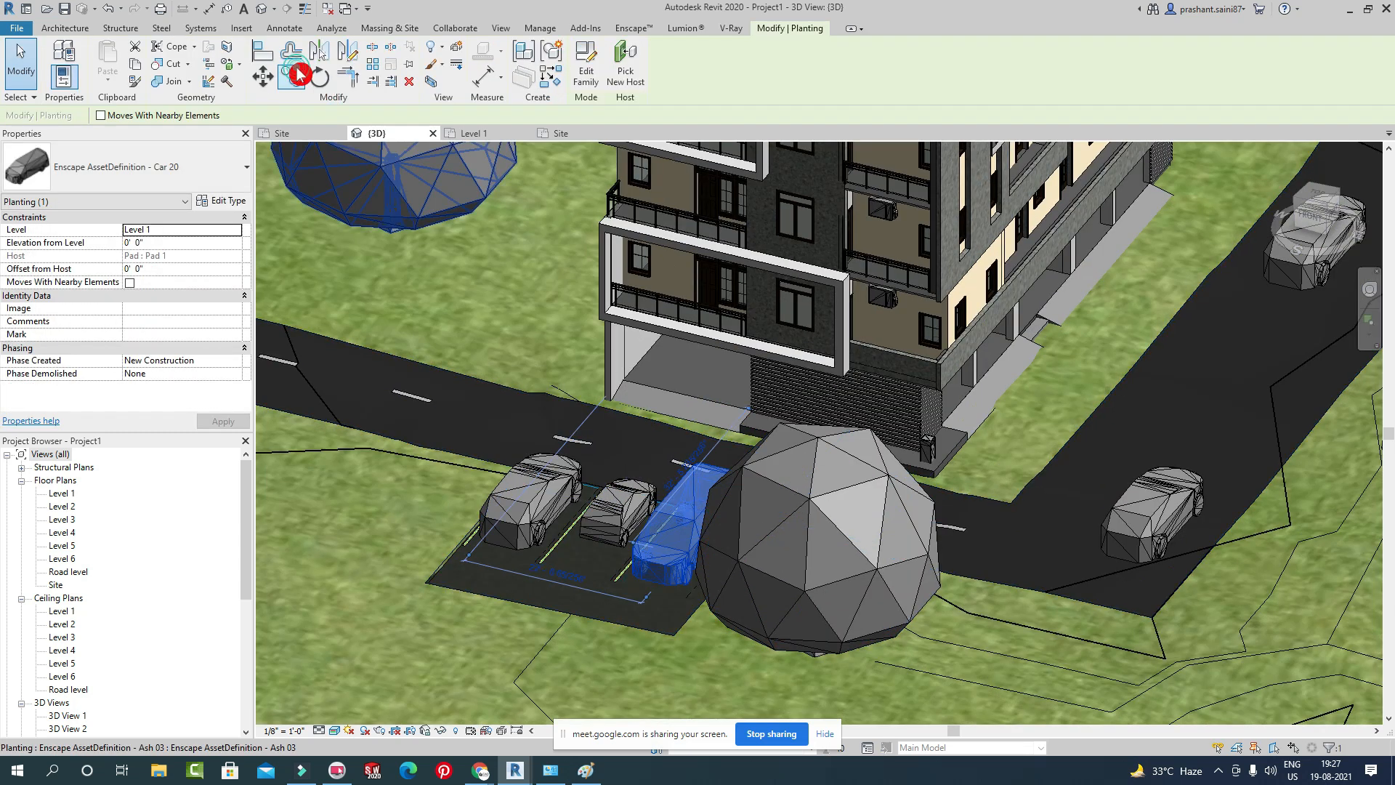
pyautogui.click(693, 568)
pyautogui.scroll(-2, 652, 522)
pyautogui.click(652, 522)
pyautogui.click(1054, 407)
pyautogui.scroll(-2, 1054, 407)
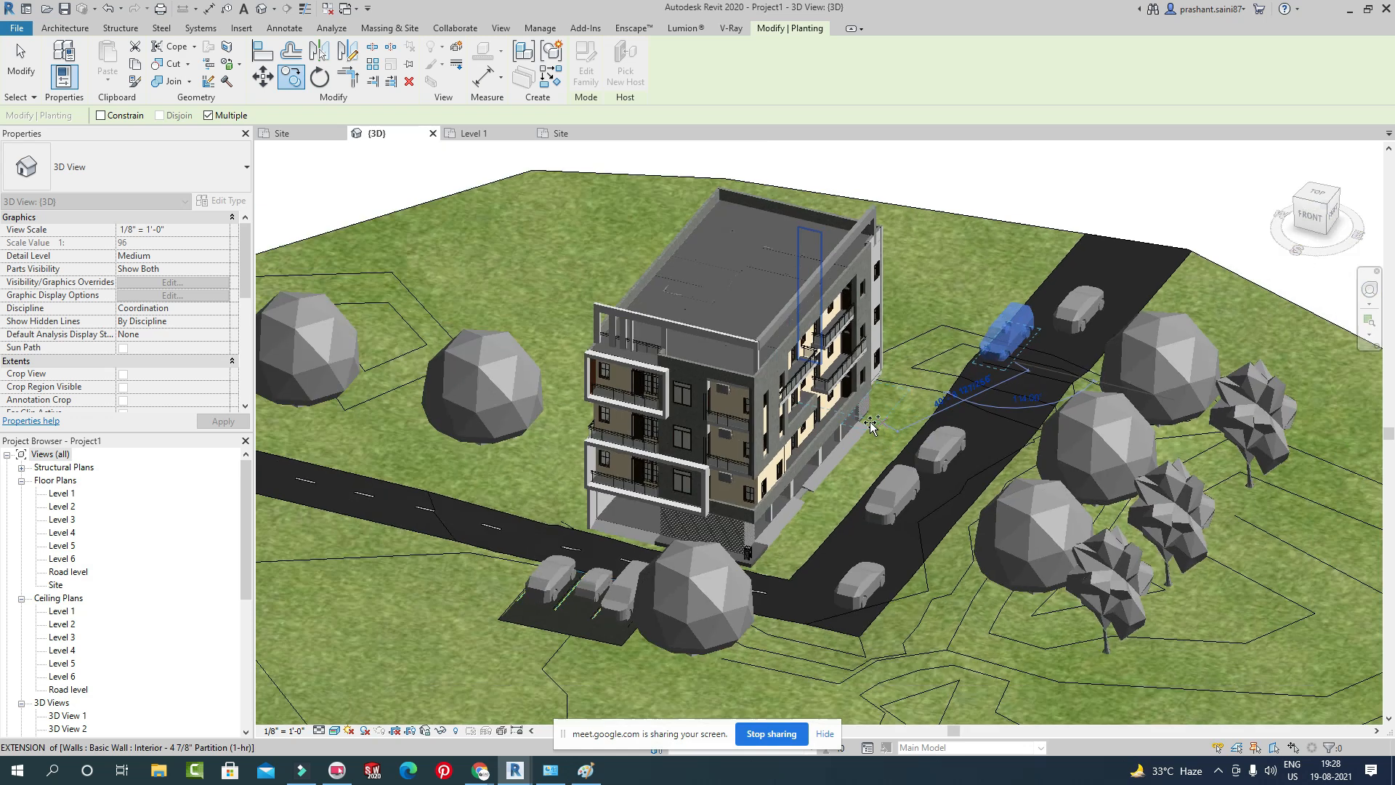
pyautogui.scroll(-2, 871, 425)
pyautogui.moveTo(871, 425); pyautogui.dragTo(995, 454, button='middle')
pyautogui.scroll(3, 849, 500)
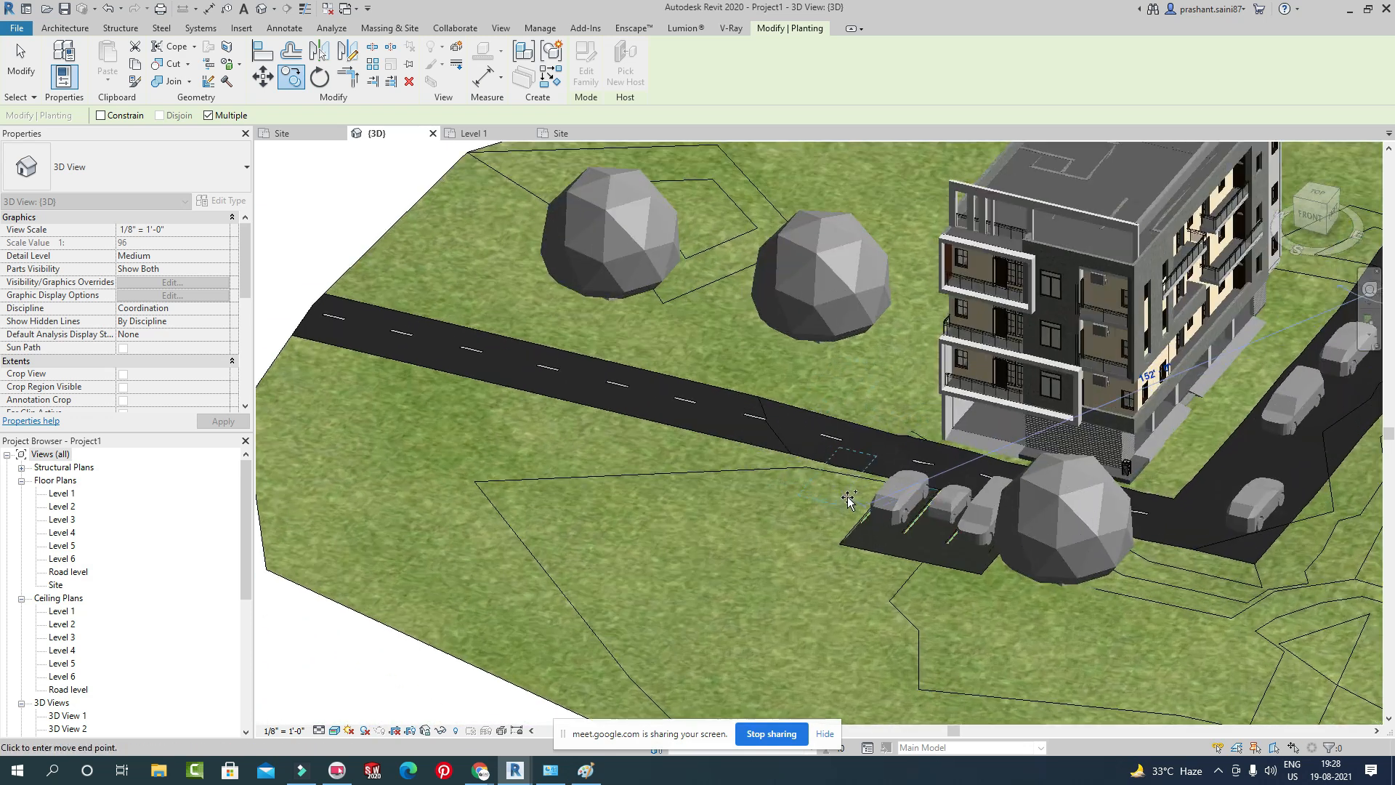
pyautogui.scroll(2, 849, 500)
pyautogui.scroll(-3, 832, 404)
pyautogui.press('Escape')
pyautogui.press('Escape')
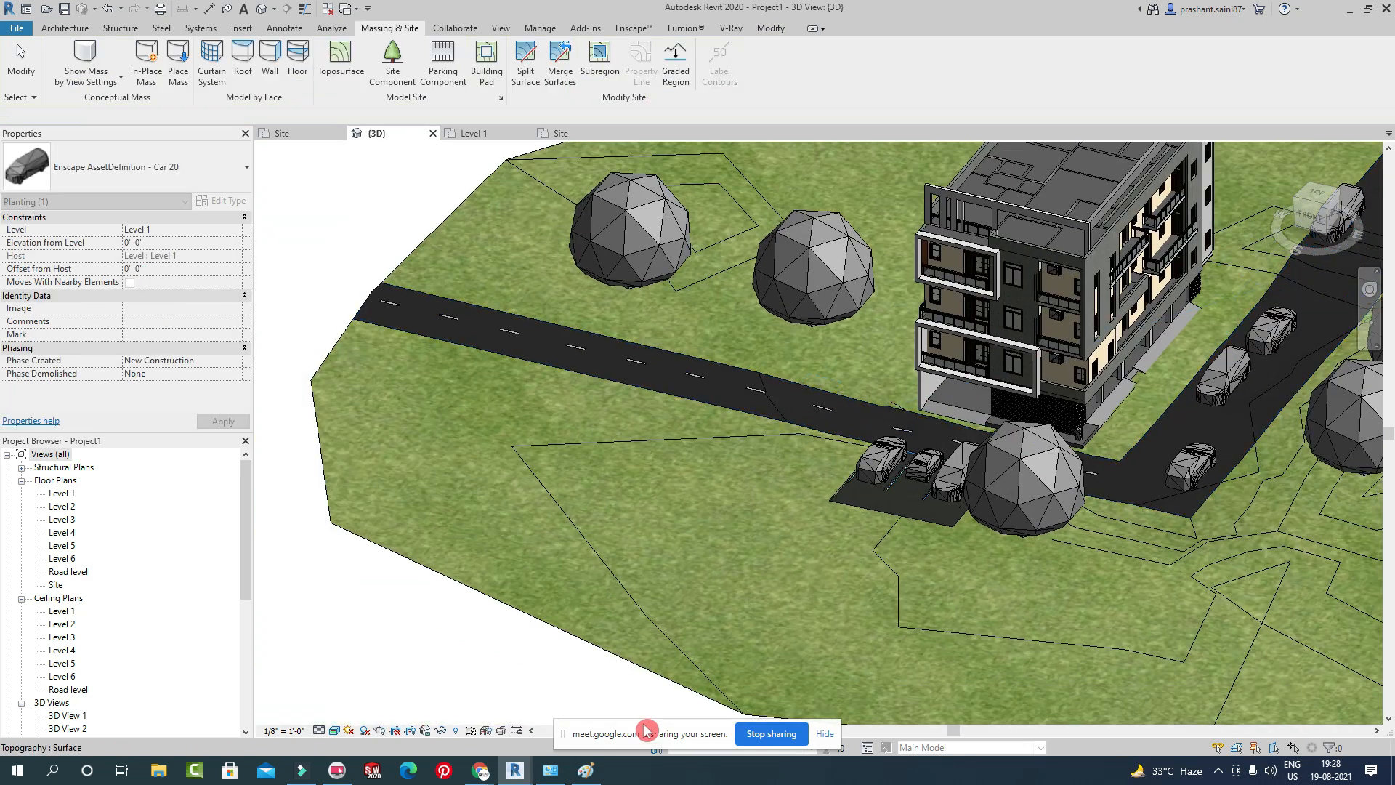
# Switch to the Enscape window and walk along the road to examine the cars, lane markings and building.
pyautogui.moveTo(514, 770)
pyautogui.click(592, 697)
pyautogui.moveTo(1007, 460); pyautogui.dragTo(814, 443, button='right')
pyautogui.moveTo(1134, 465); pyautogui.dragTo(1383, 513, button='right')
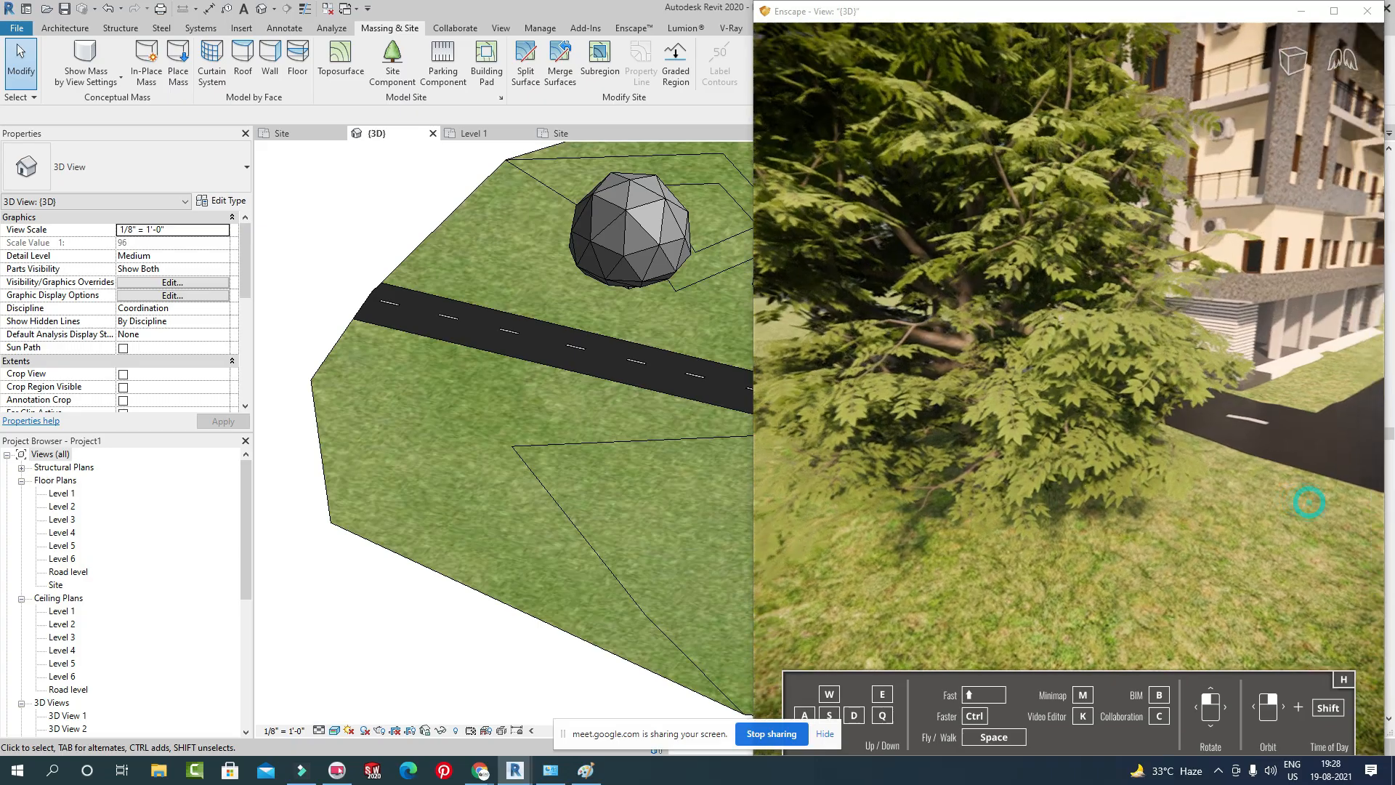
pyautogui.press('w')
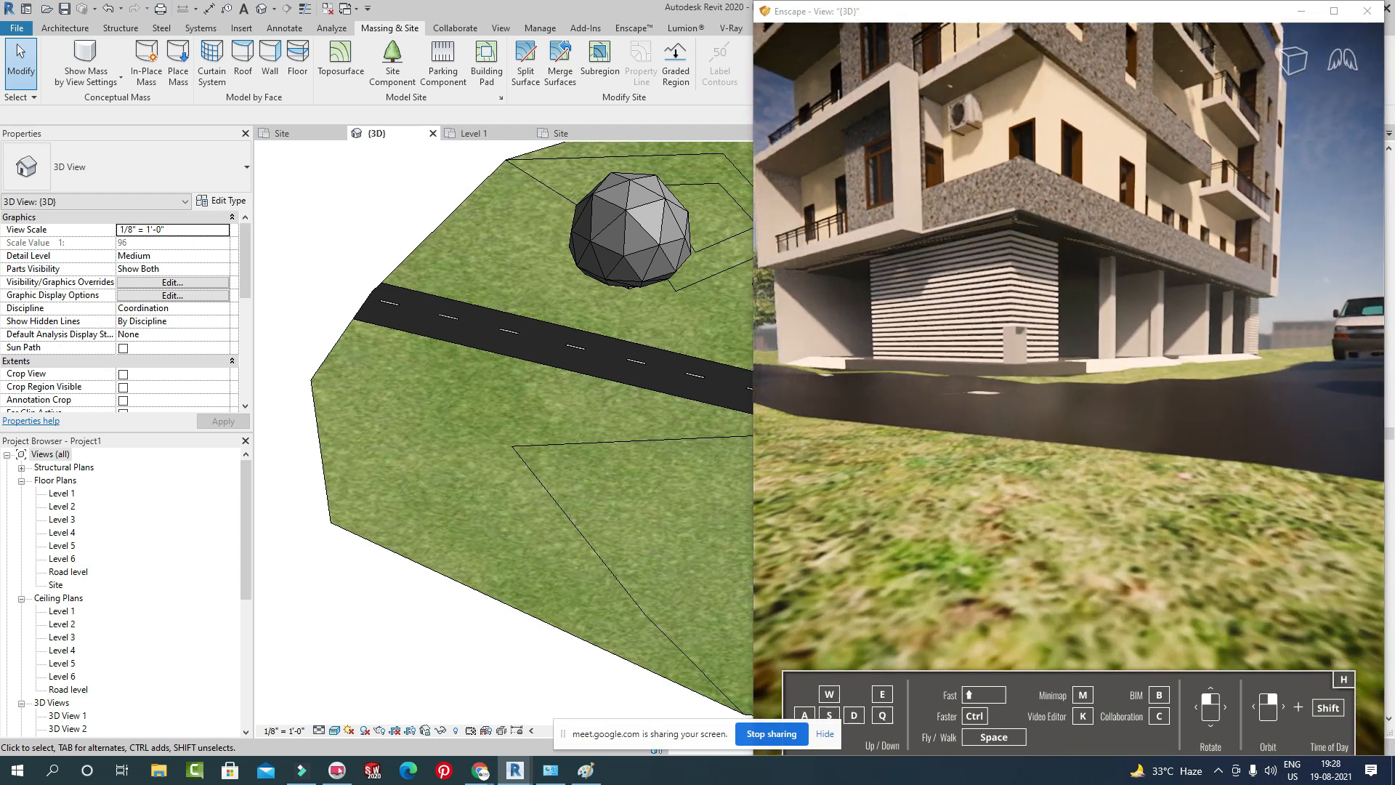
pyautogui.press('w')
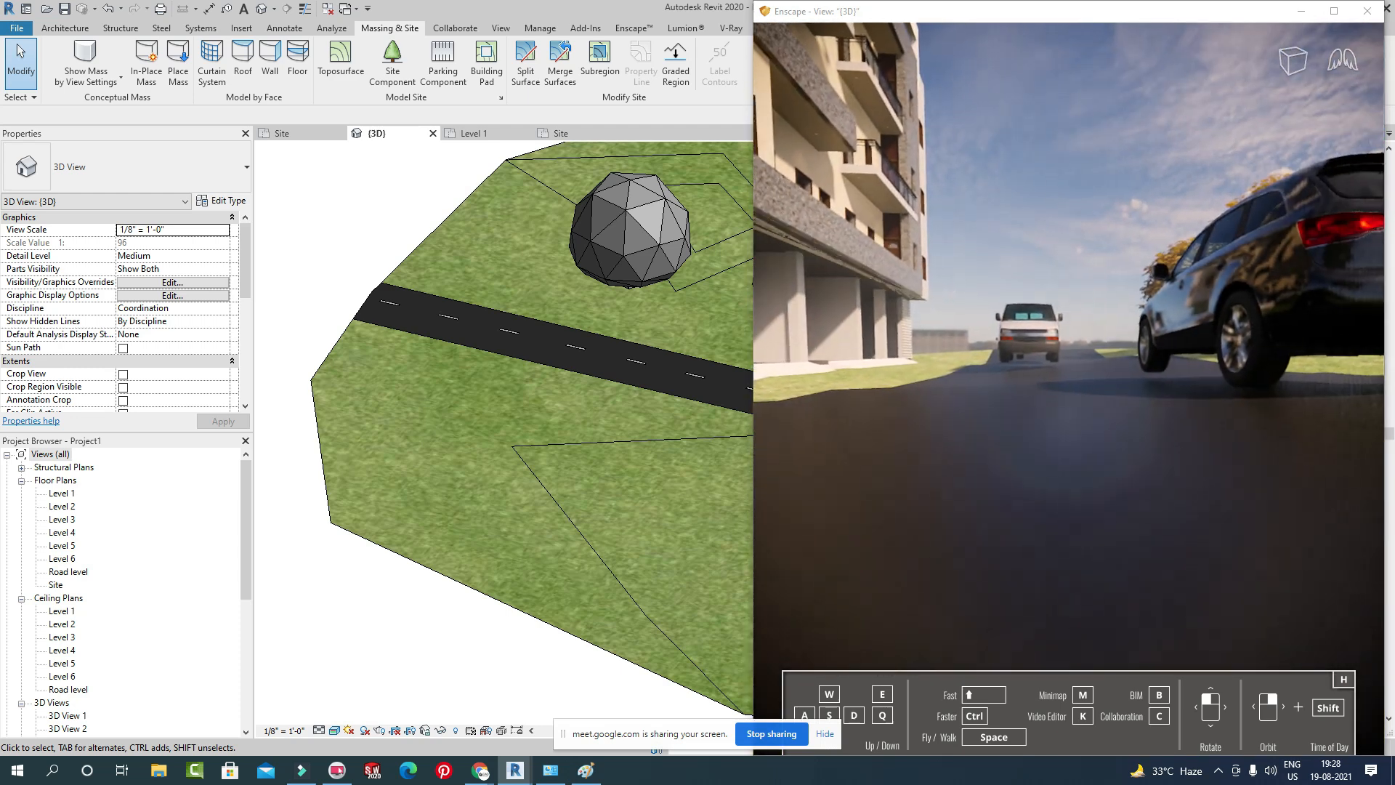
pyautogui.press('w')
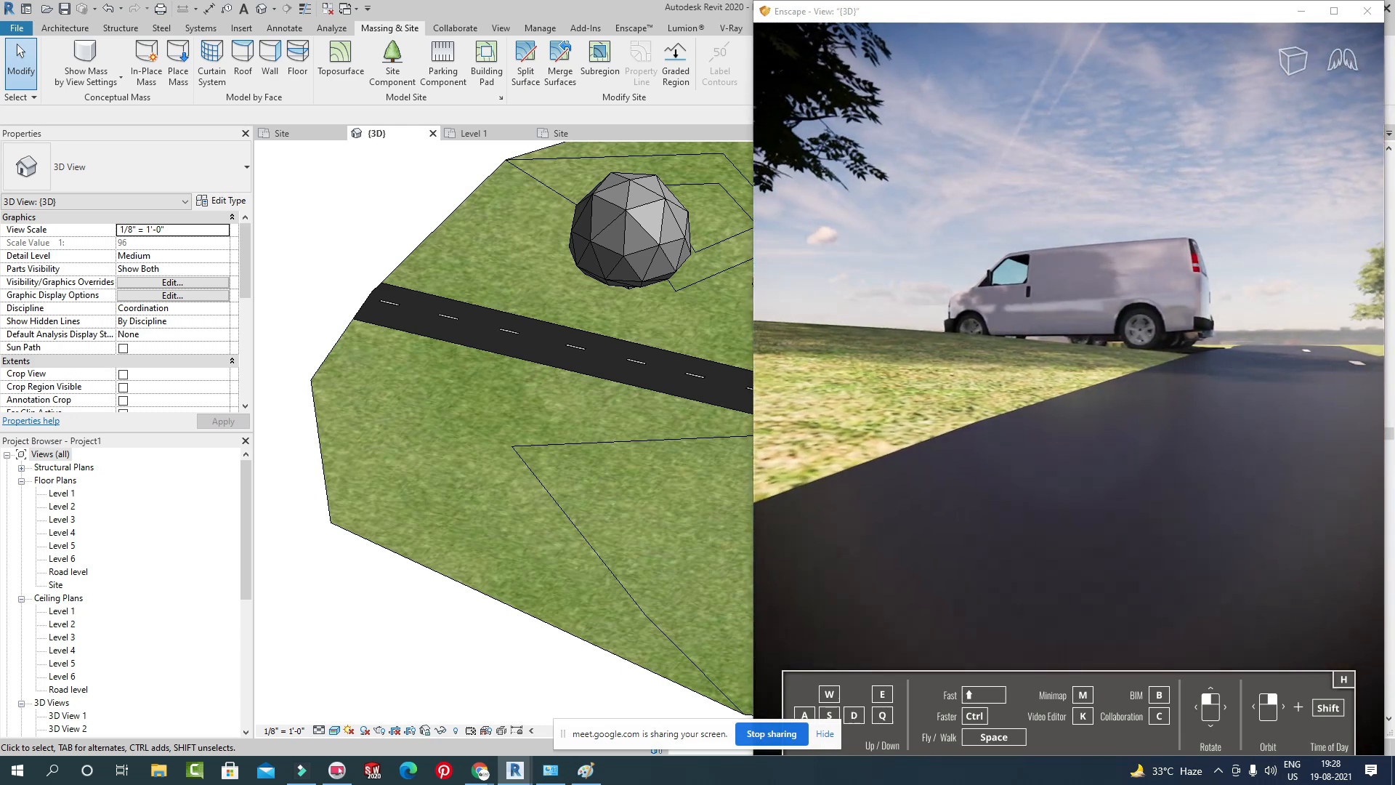
pyautogui.press('w')
pyautogui.press('w')
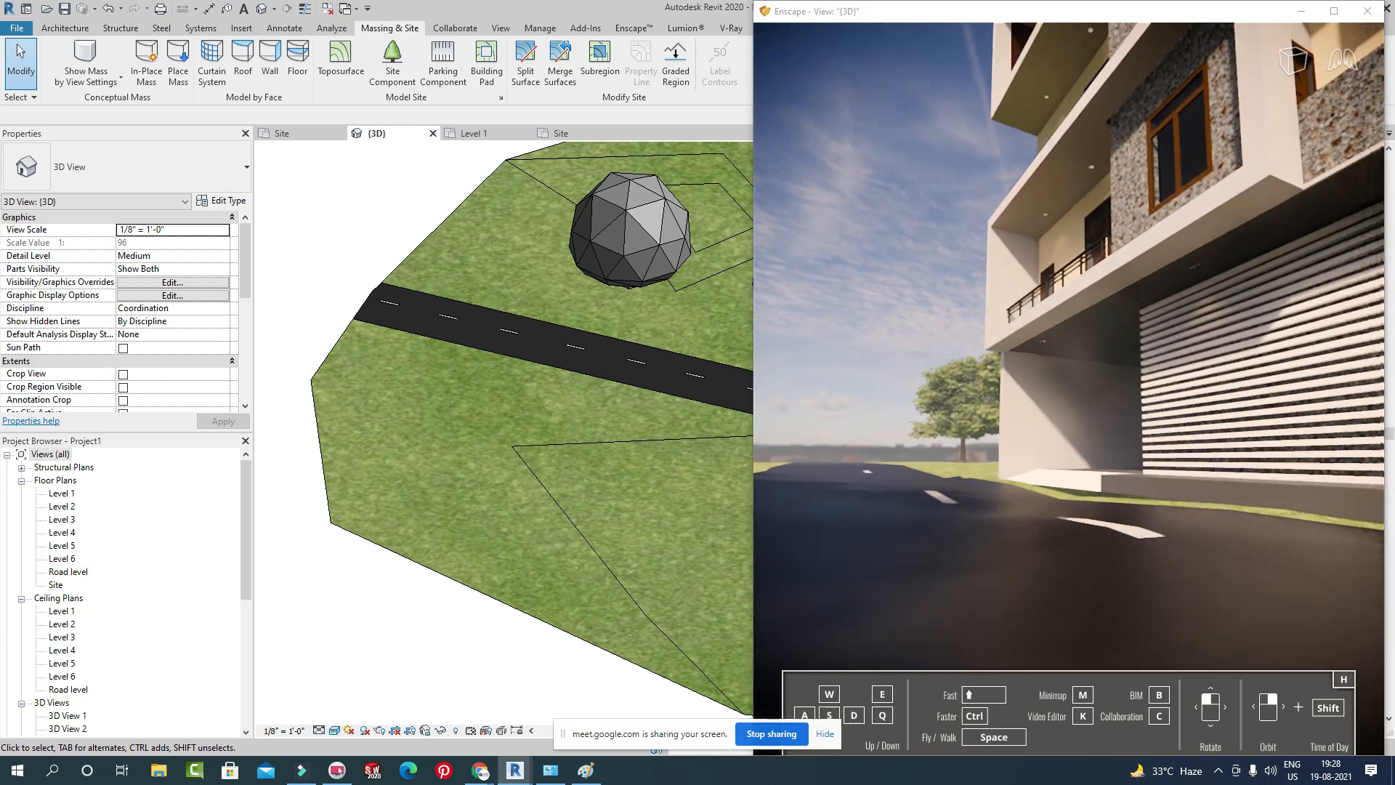
# Walk back and forth along the road in the Enscape render to examine the lane dashes, trees and parked cars.
pyautogui.press('w')
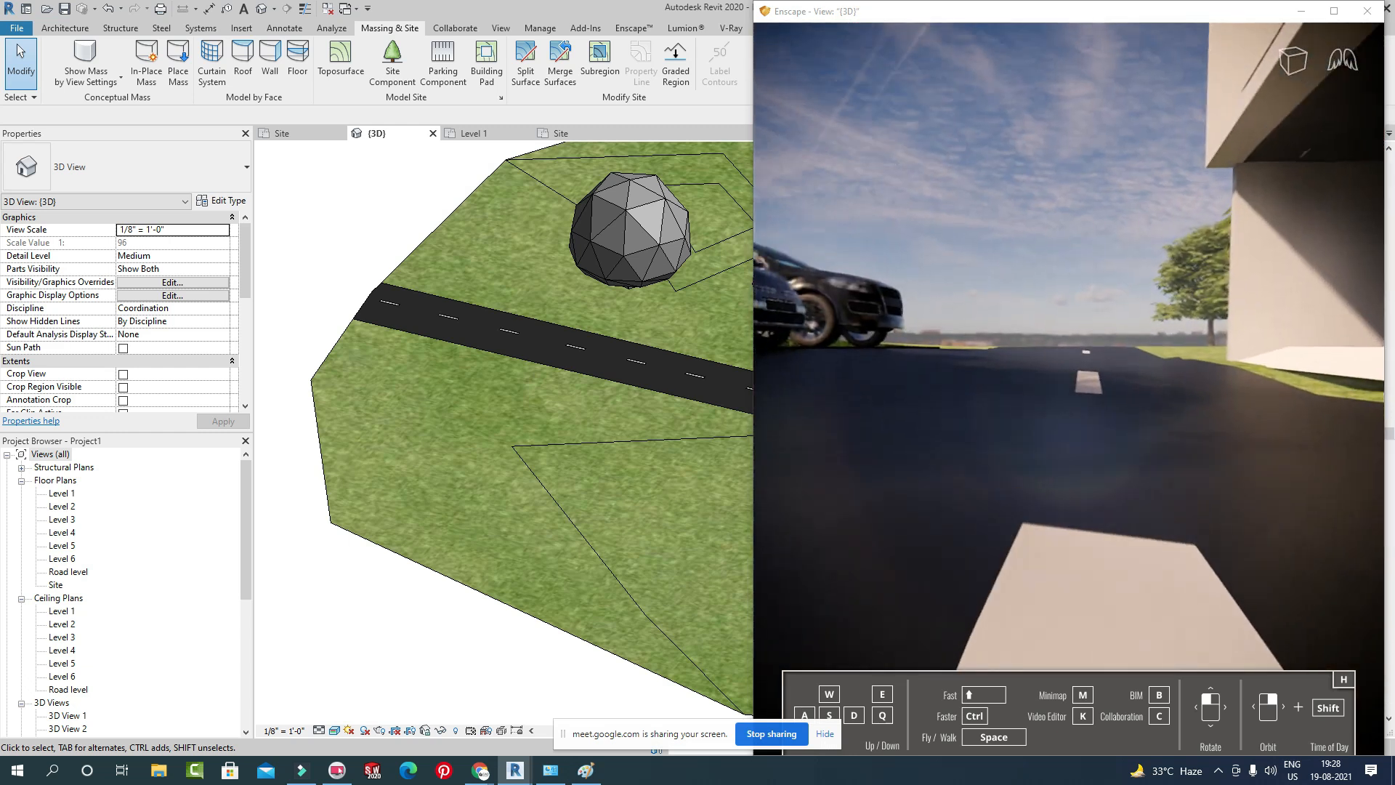
pyautogui.moveTo(1176, 470)
pyautogui.mouseDown()
pyautogui.moveTo(1170, 552)
pyautogui.moveTo(1148, 574)
pyautogui.moveTo(1157, 464)
pyautogui.moveTo(1179, 476)
pyautogui.mouseUp()
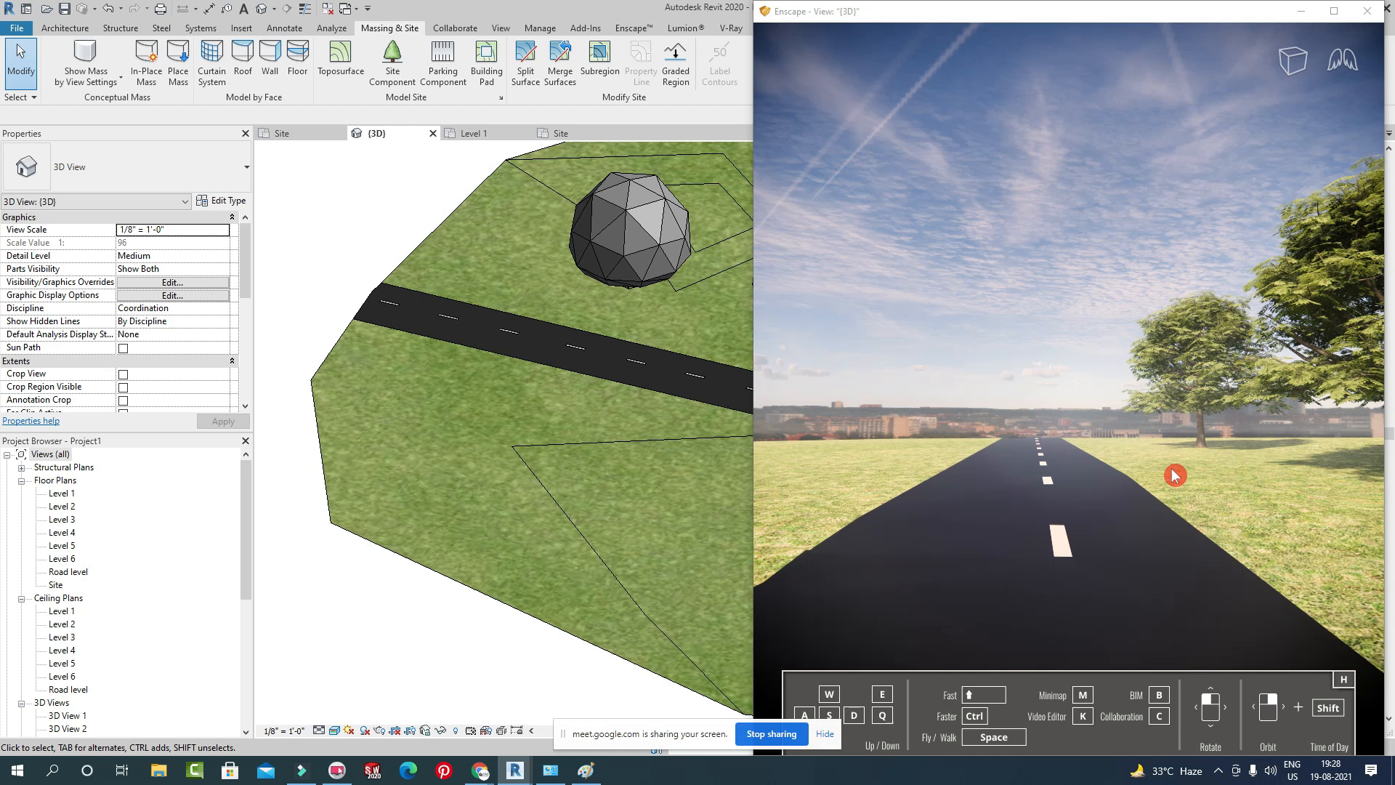
pyautogui.press('w')
pyautogui.press('w')
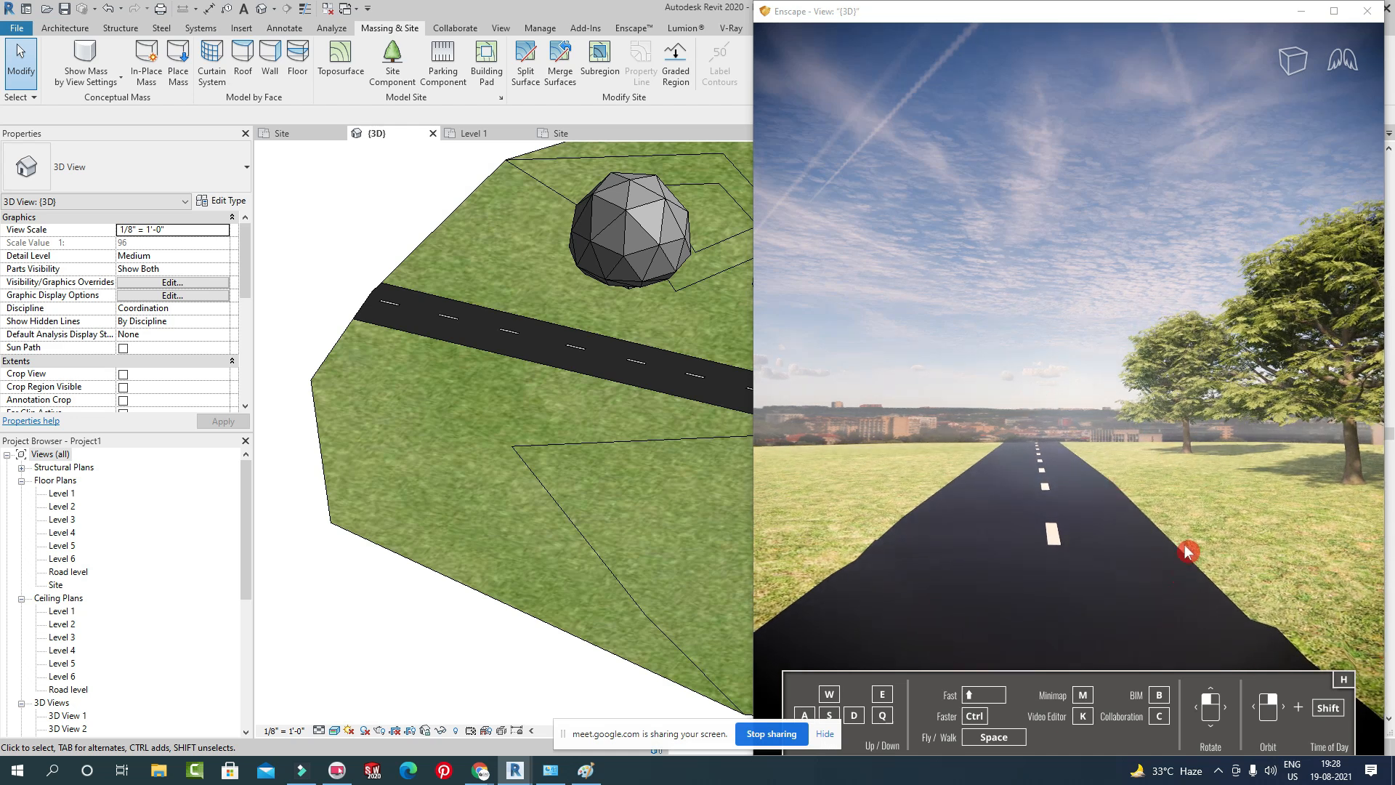
pyautogui.press('s')
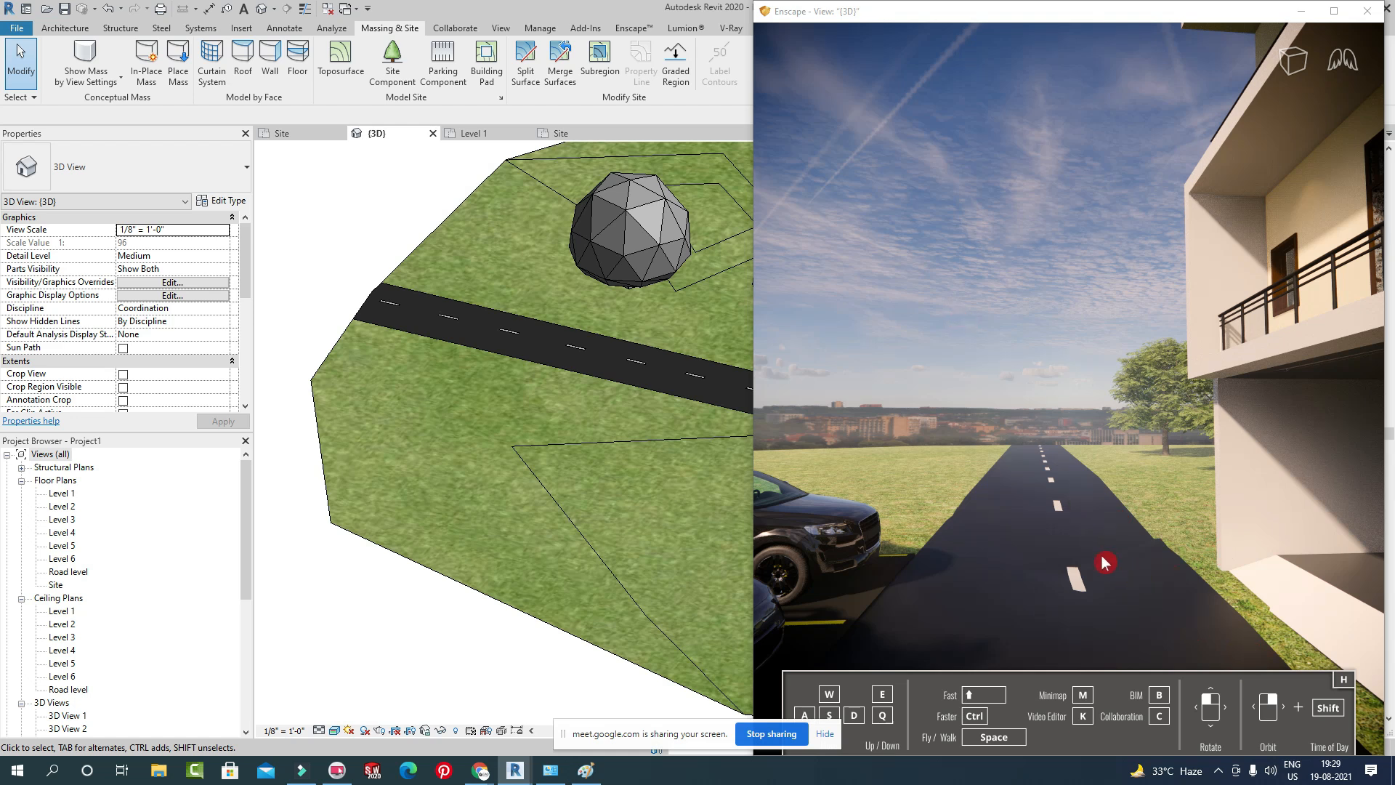
# Switch back to Revit and start an in-place model in the Generic Models category from the Top 3D view.
pyautogui.click(451, 354)
pyautogui.scroll(5, 477, 339)
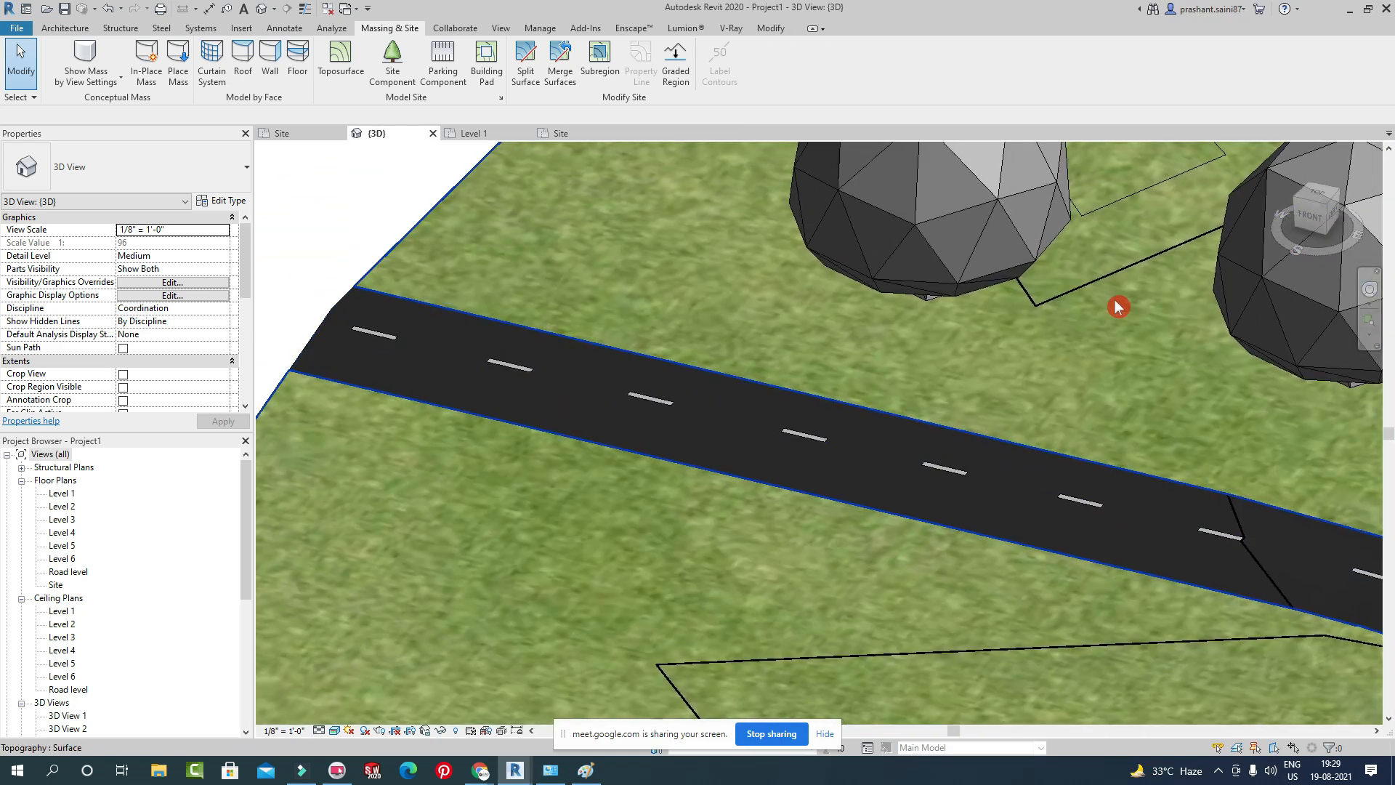
pyautogui.click(1312, 197)
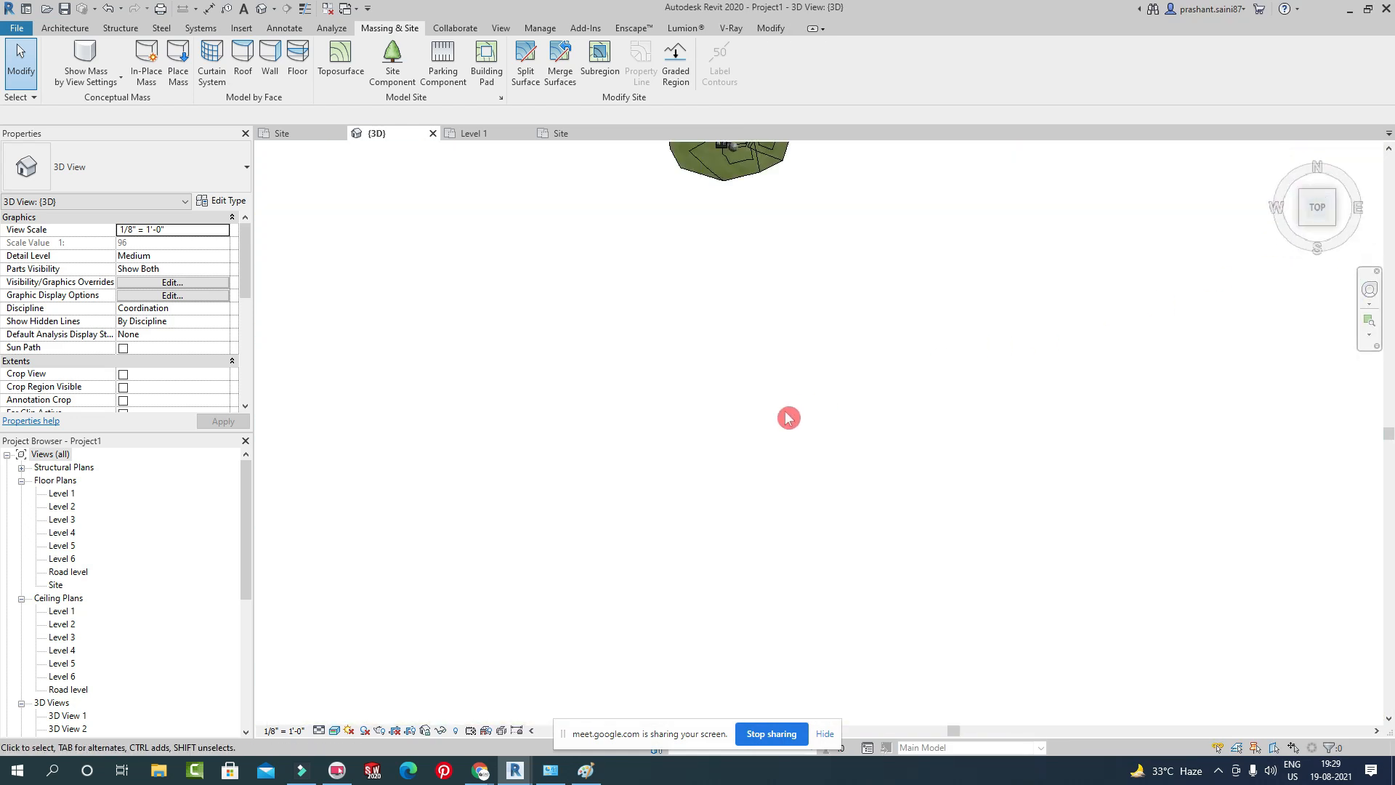
pyautogui.scroll(6, 945, 567)
pyautogui.moveTo(977, 524); pyautogui.dragTo(892, 484, button='middle')
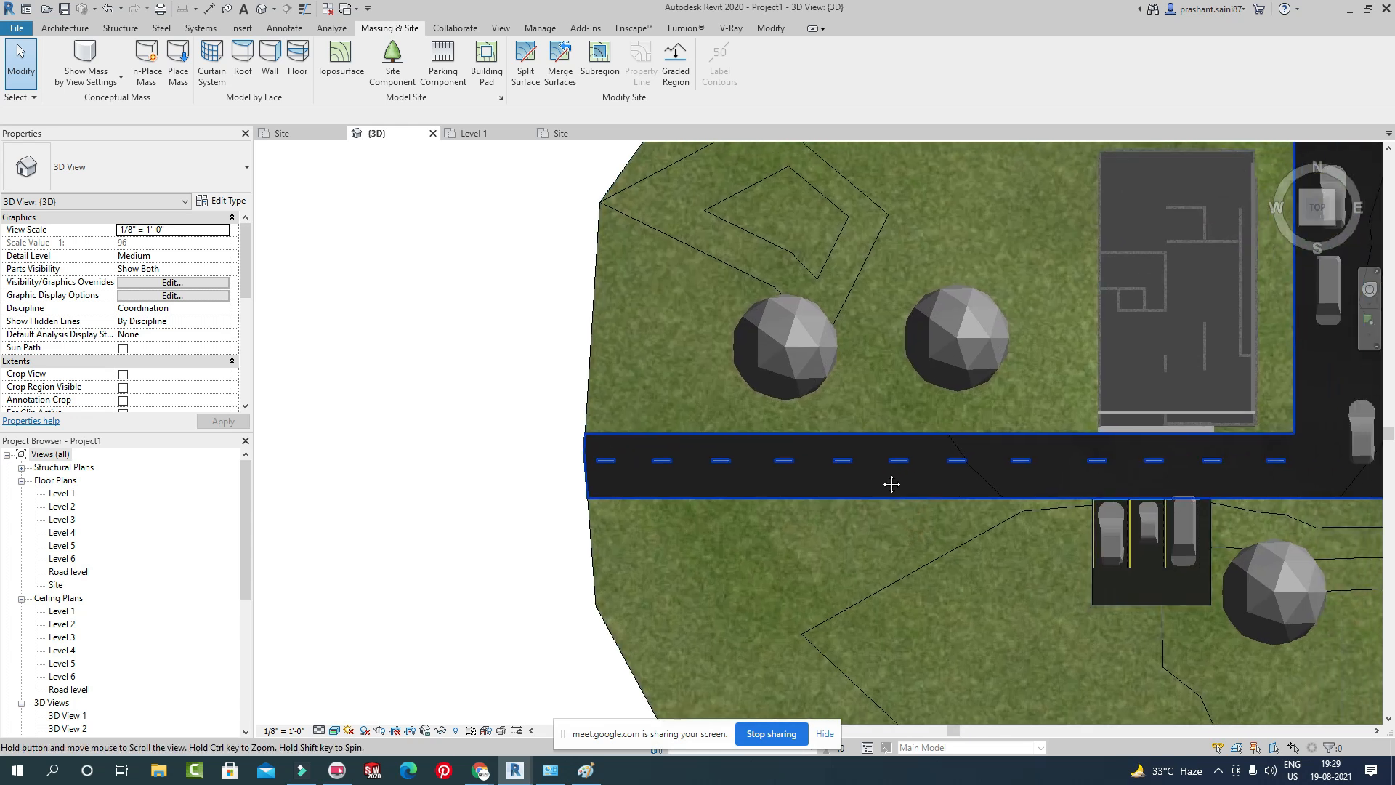
pyautogui.click(65, 28)
pyautogui.click(183, 86)
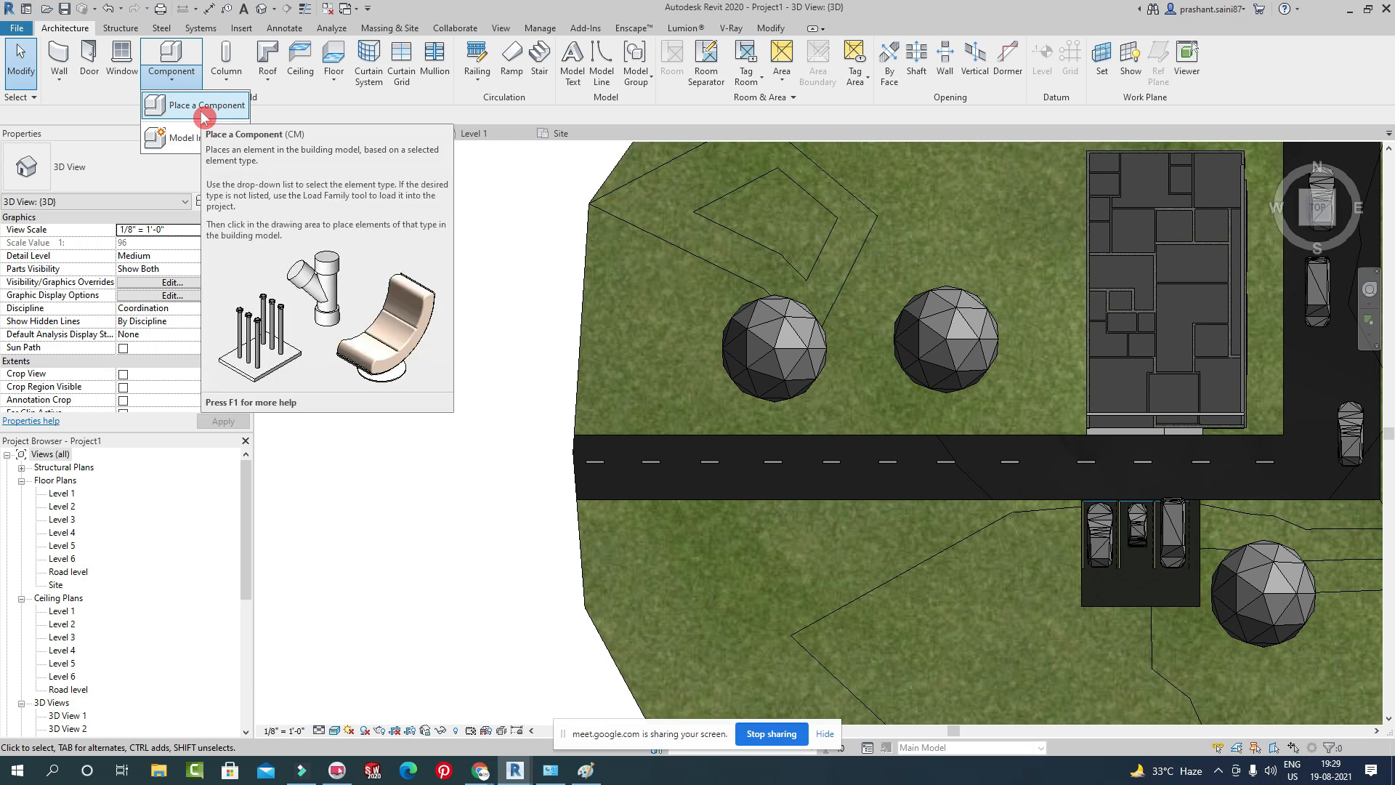
pyautogui.click(192, 137)
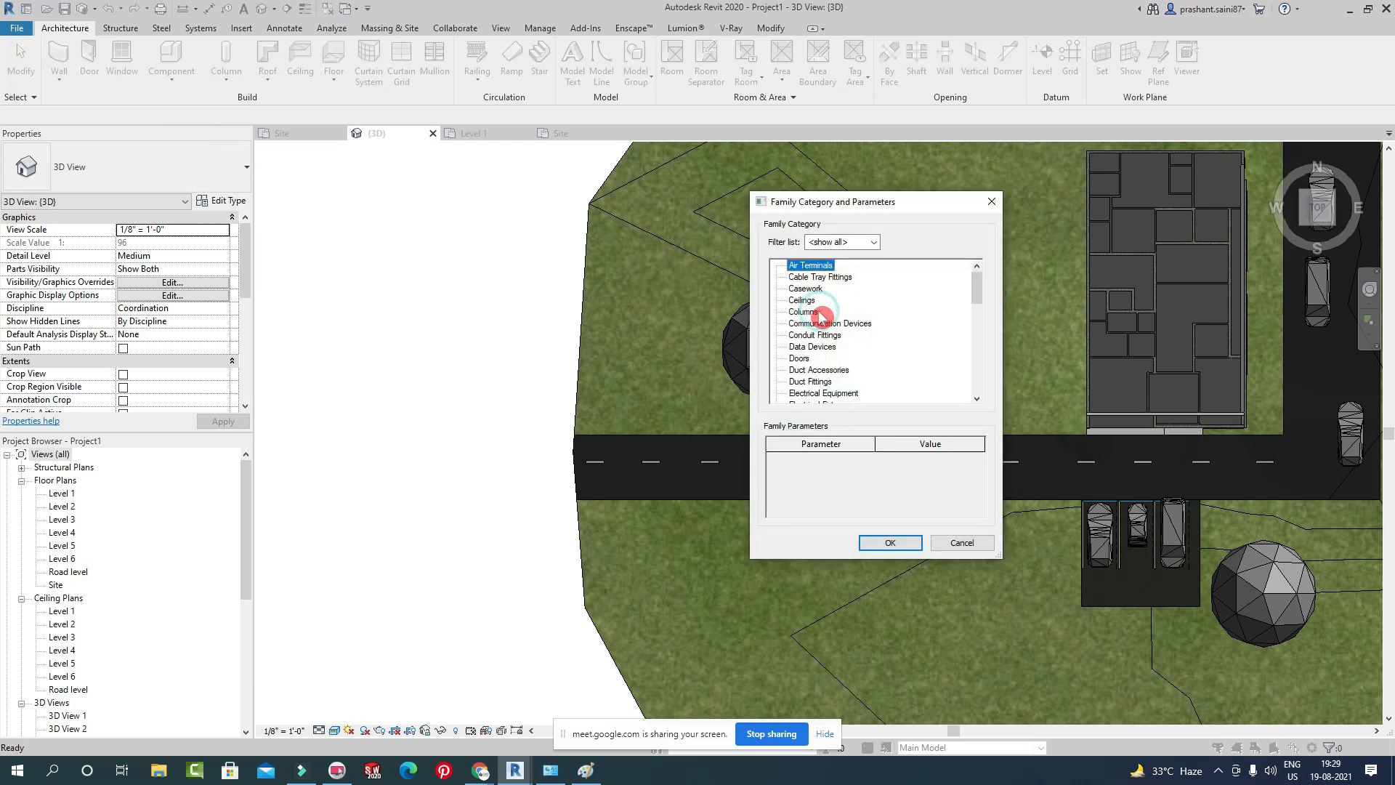
pyautogui.scroll(-3, 820, 314)
pyautogui.click(828, 380)
pyautogui.click(888, 550)
pyautogui.click(730, 406)
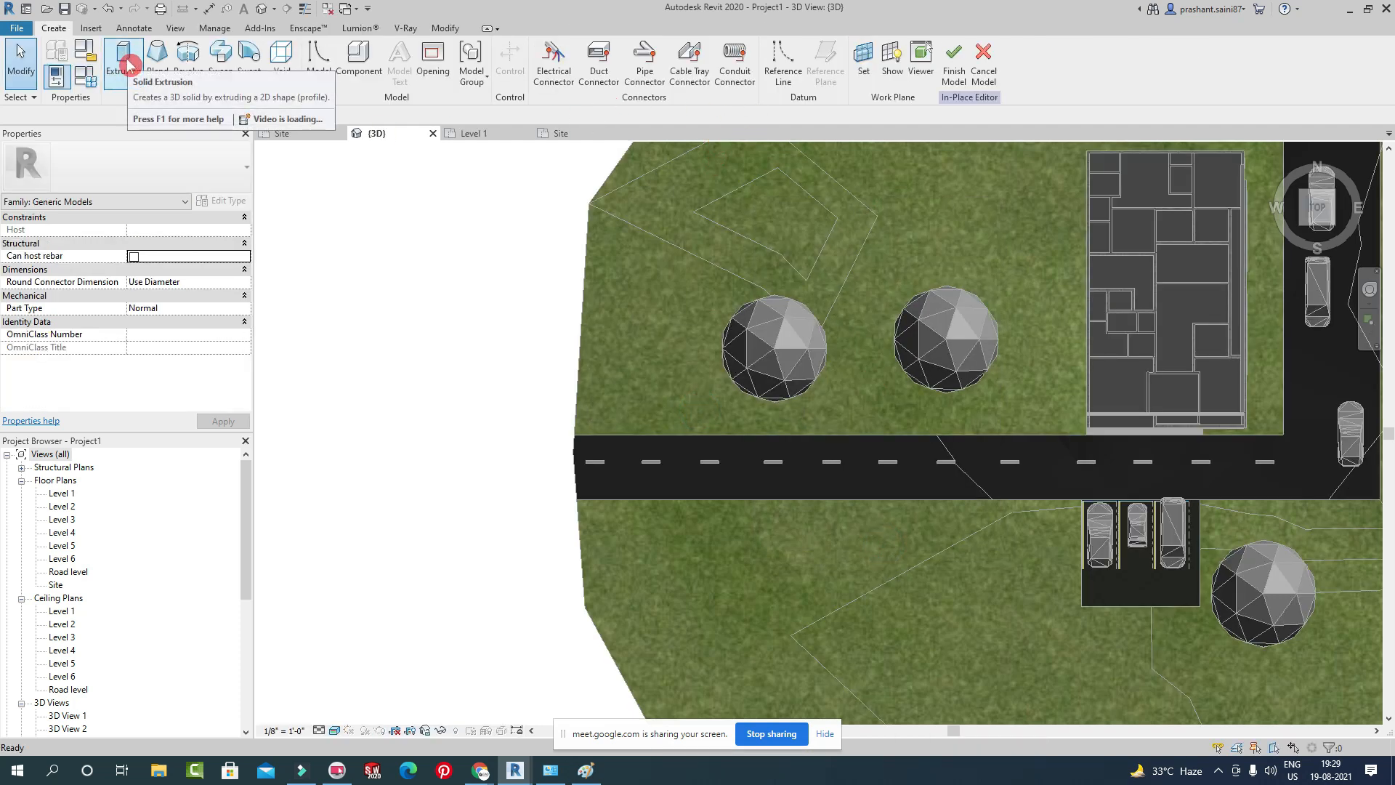
# Start a Sweep and sketch its path along the main road's north edge from the west end to the inner corner.
pyautogui.click(221, 63)
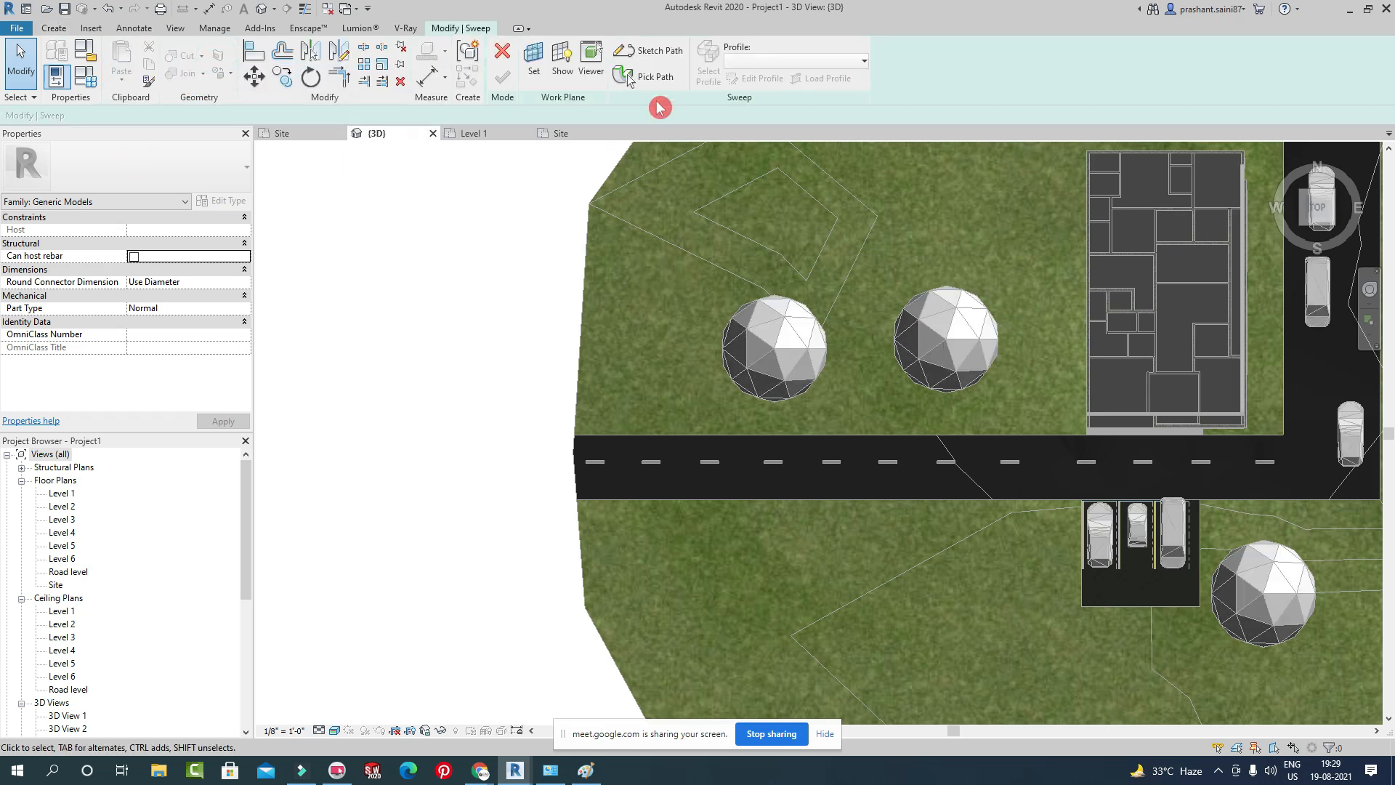
pyautogui.click(656, 51)
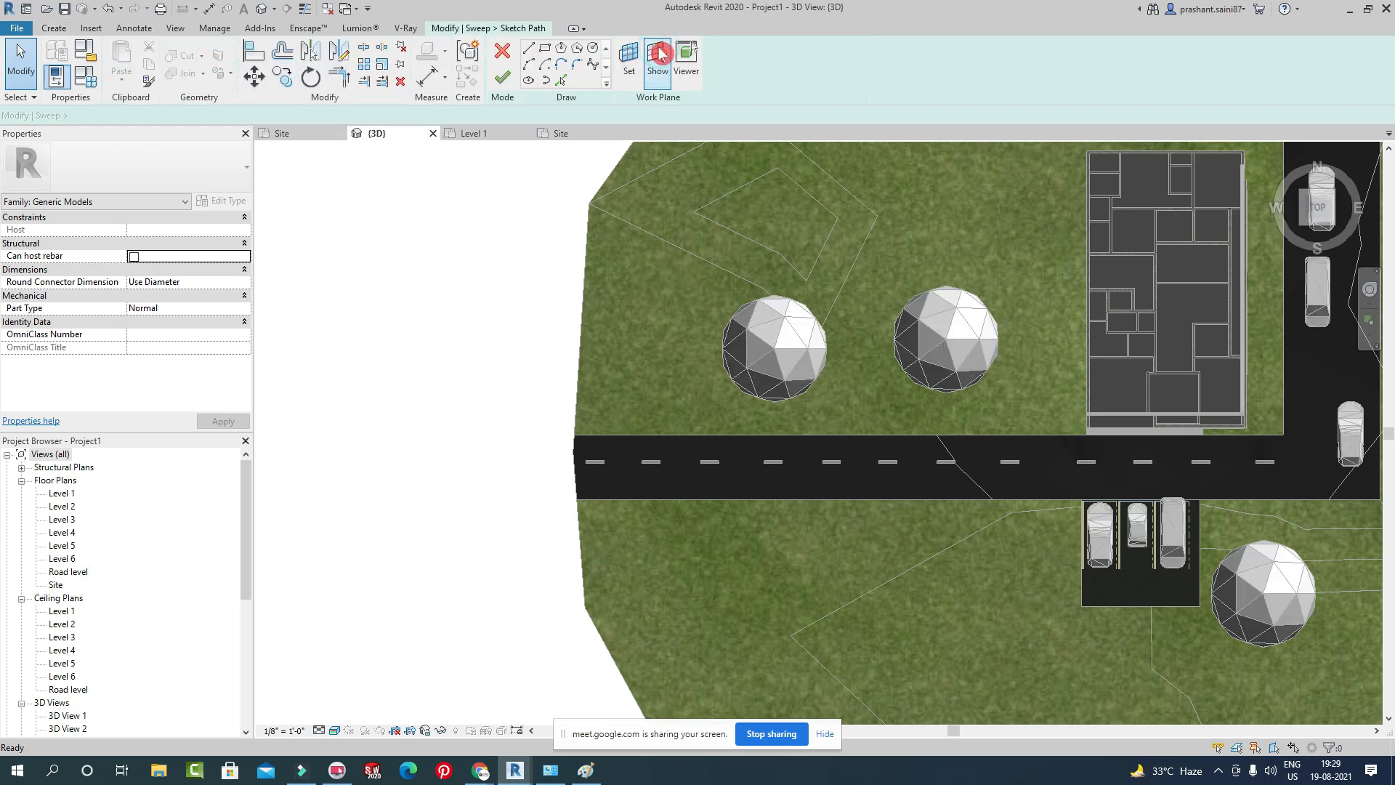
pyautogui.click(533, 52)
pyautogui.scroll(5, 654, 407)
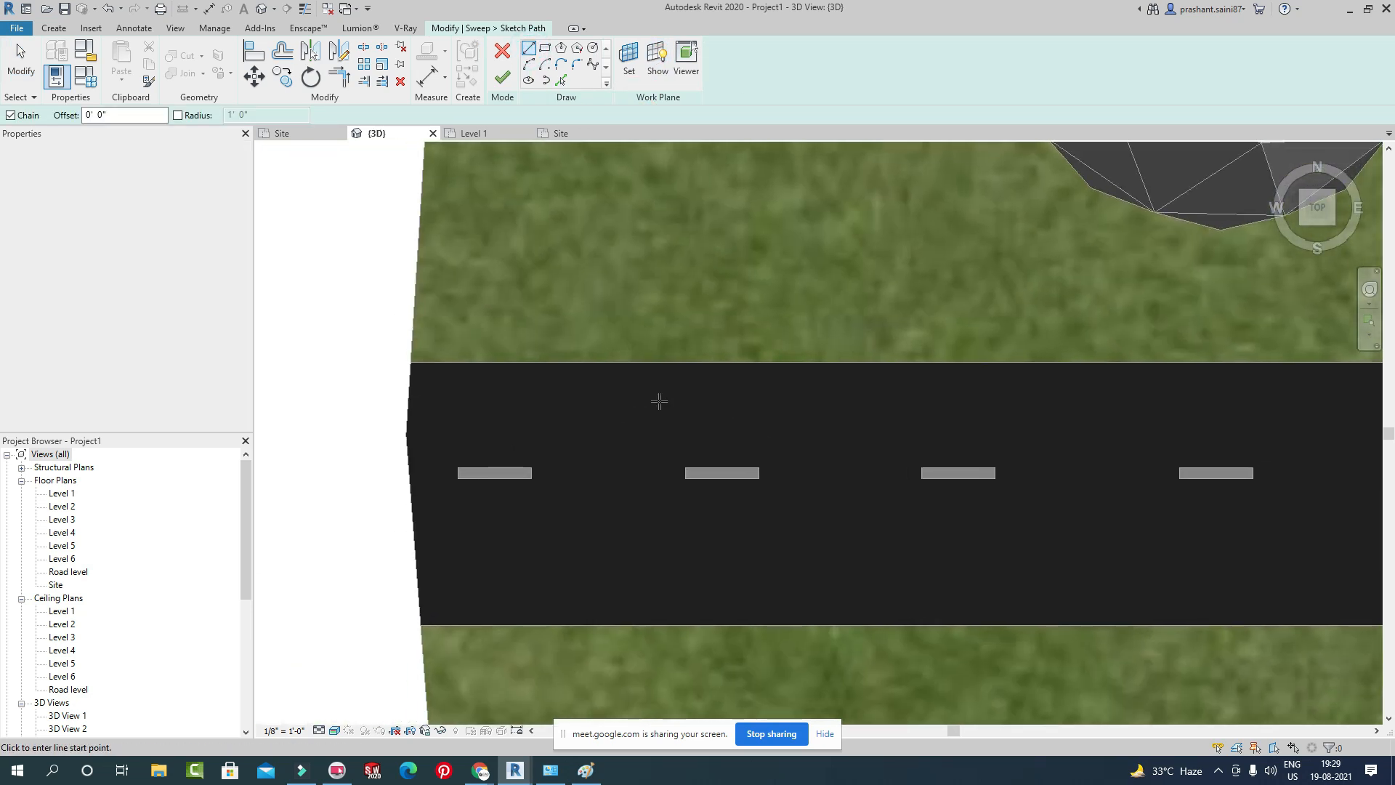
pyautogui.scroll(-5, 411, 361)
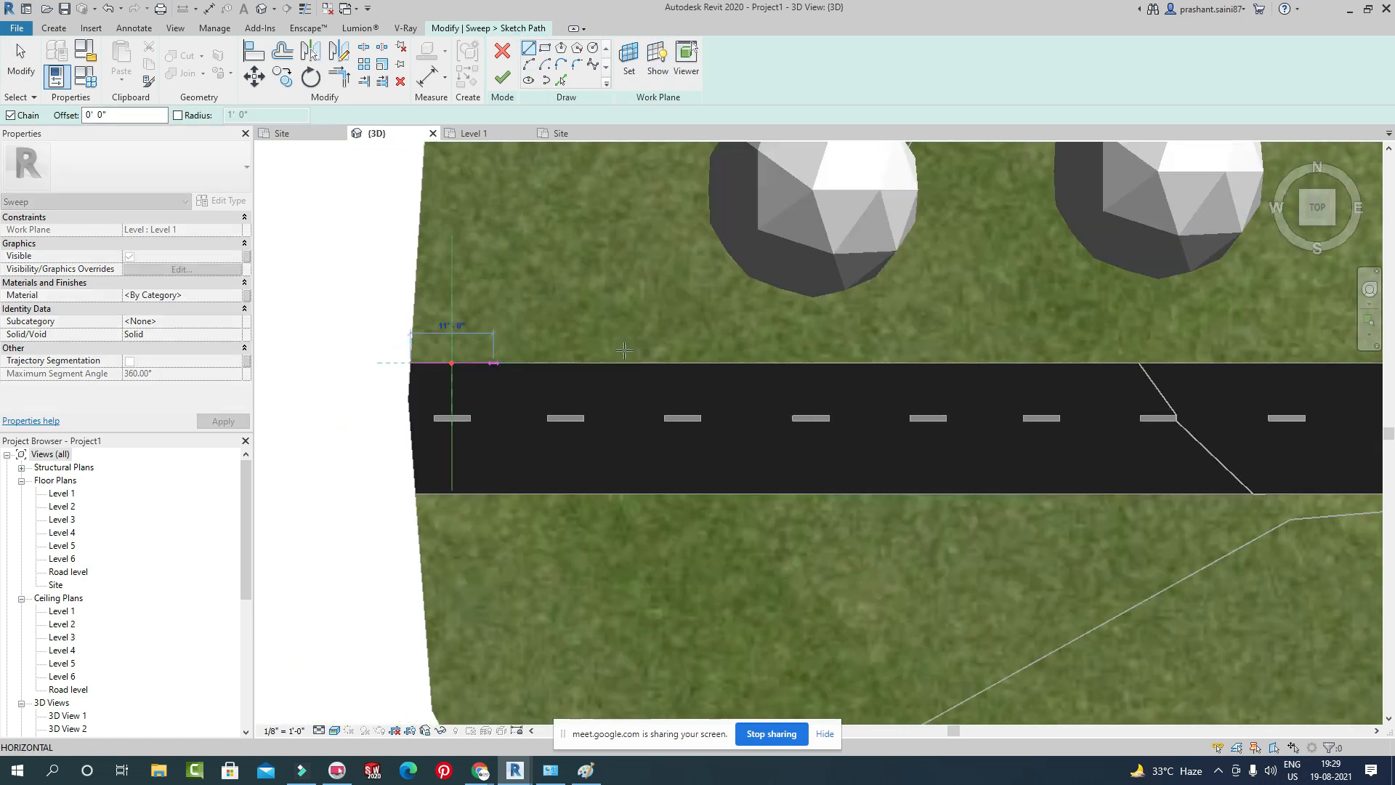
pyautogui.scroll(6, 1041, 376)
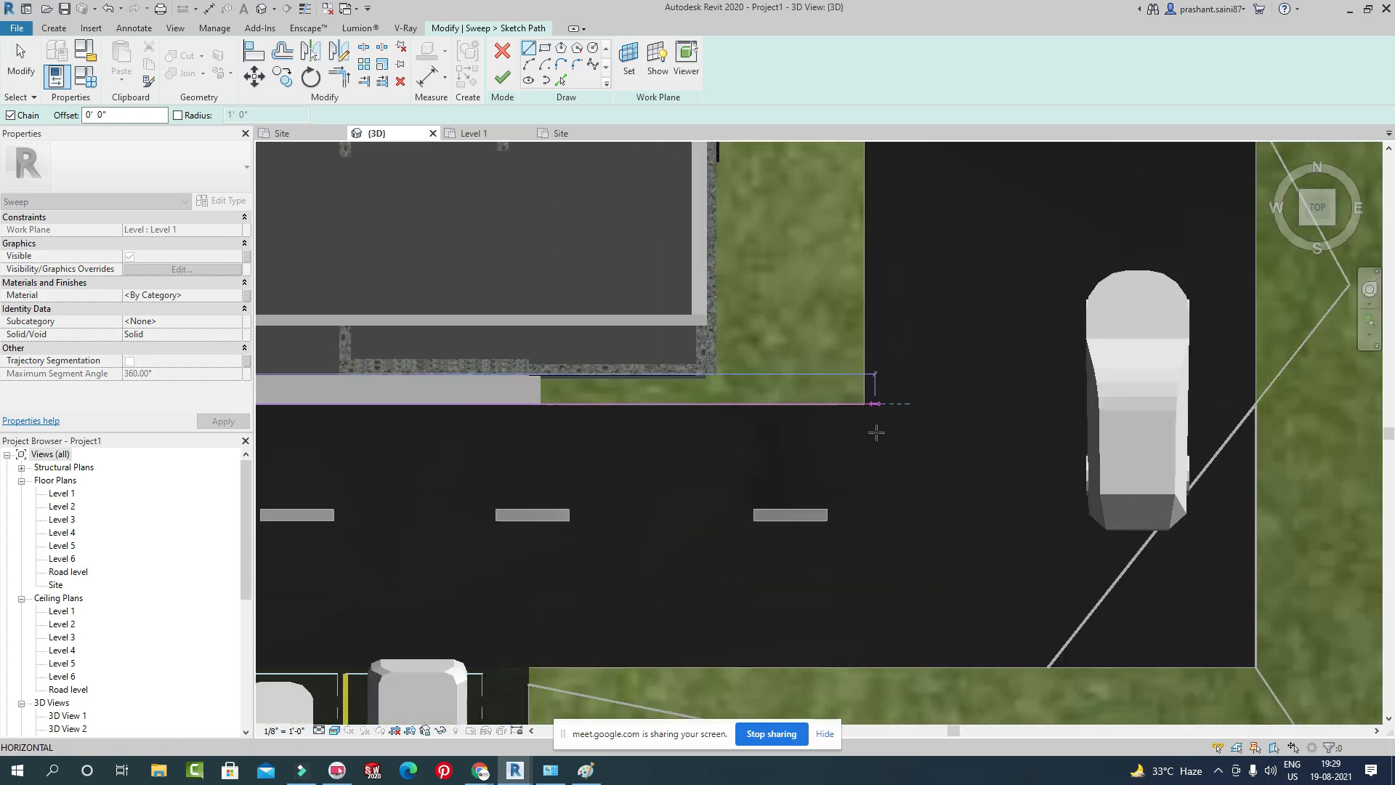
pyautogui.click(862, 391)
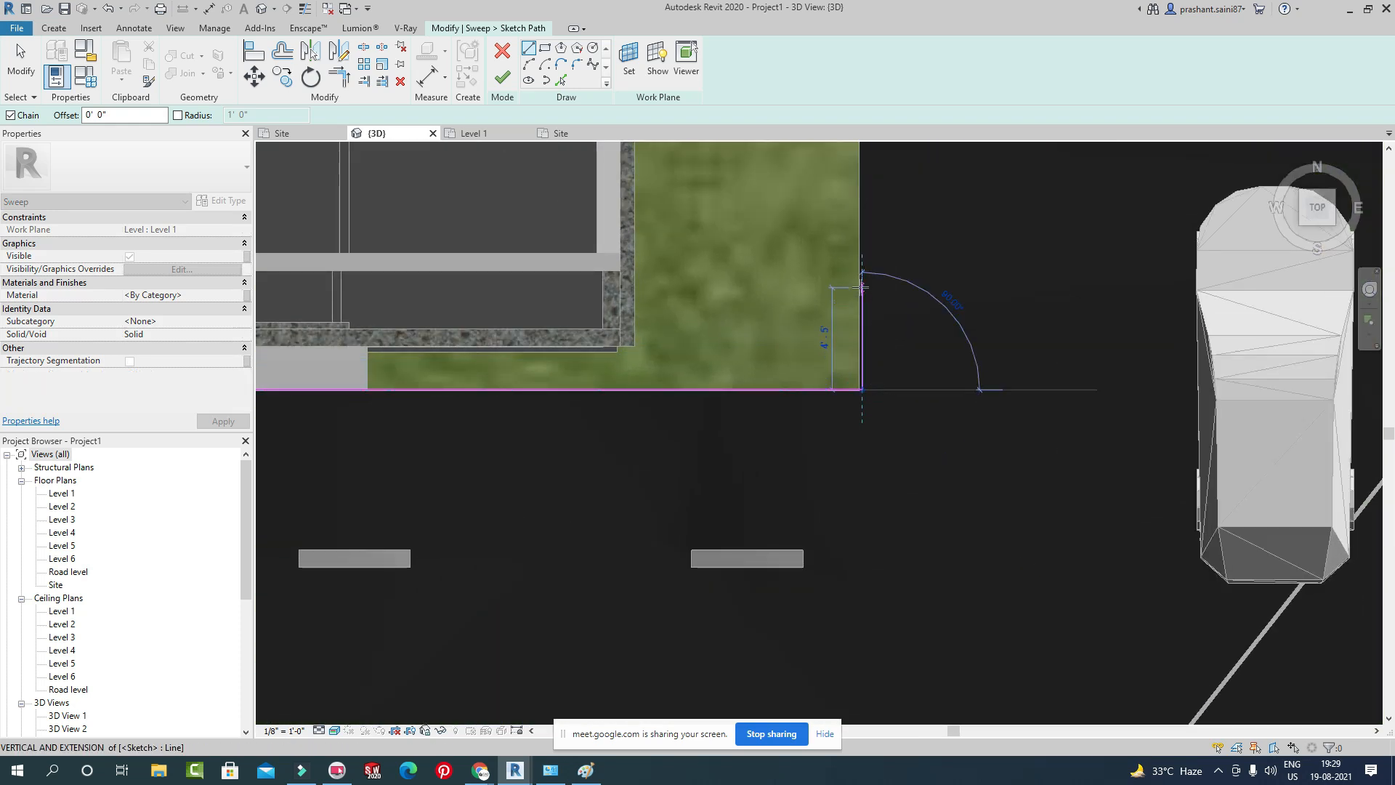
# Continue the sweep path north along the side road's west edge to the site boundary and finish the path.
pyautogui.scroll(-5, 865, 389)
pyautogui.scroll(4, 840, 437)
pyautogui.scroll(-4, 838, 301)
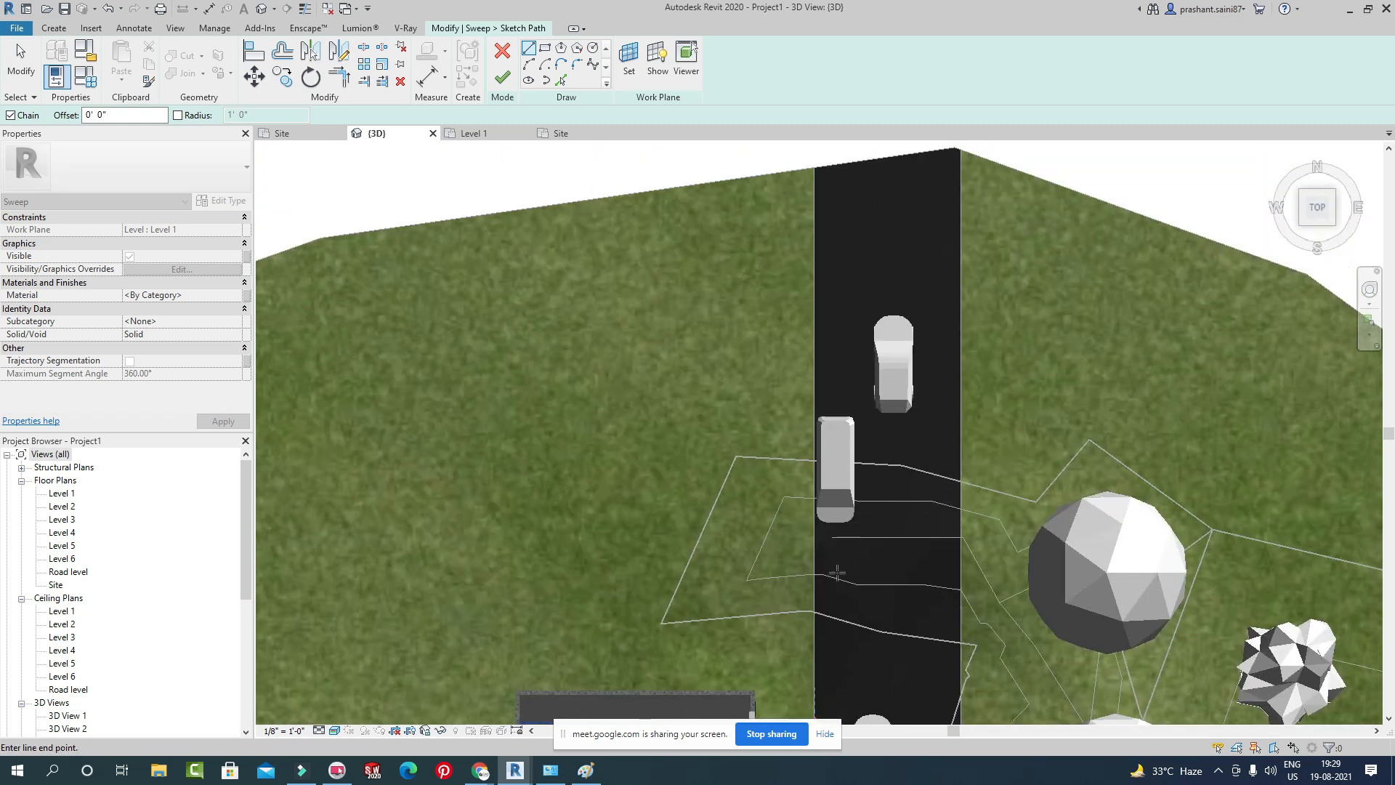
pyautogui.scroll(7, 800, 163)
pyautogui.moveTo(800, 161); pyautogui.dragTo(800, 275, button='middle')
pyautogui.click(801, 272)
pyautogui.scroll(-6, 800, 269)
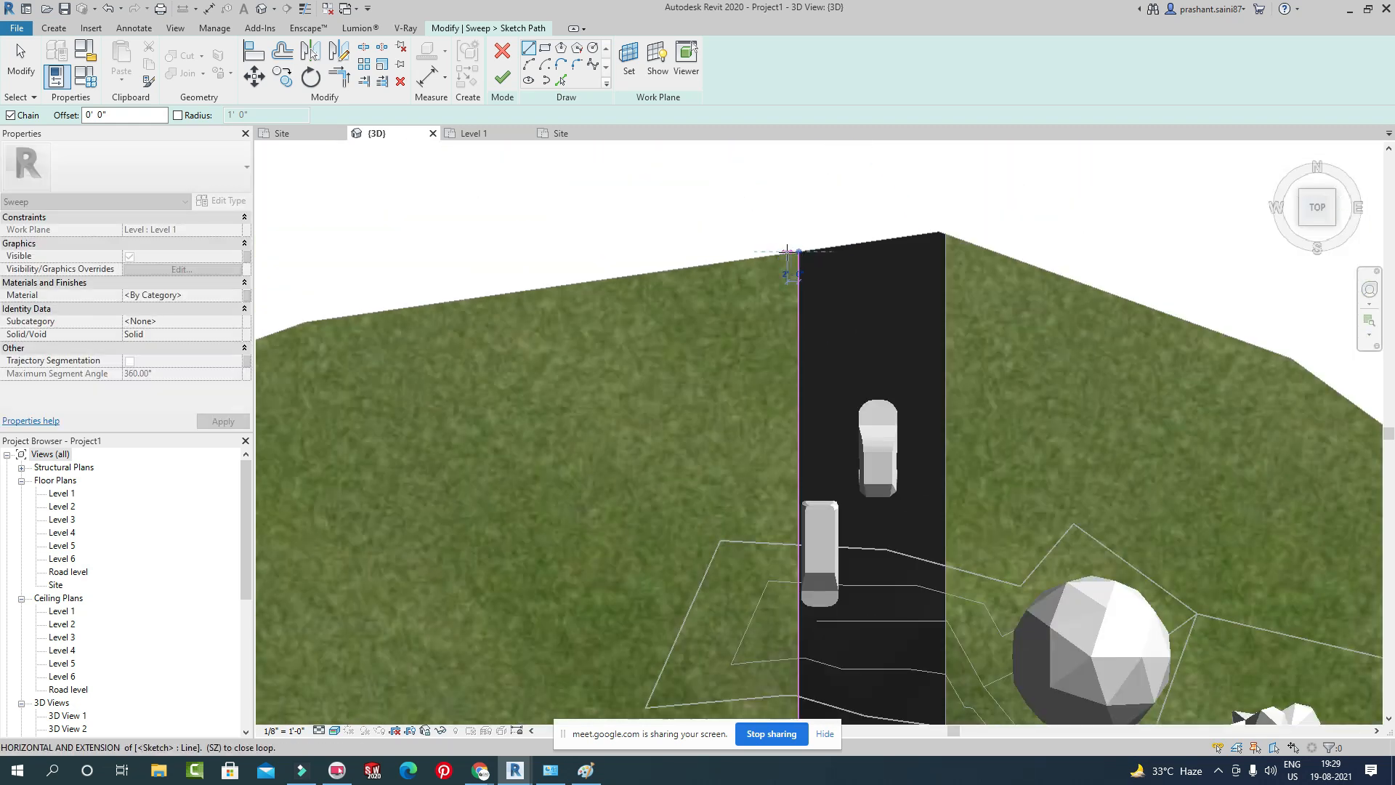
pyautogui.scroll(3, 789, 256)
pyautogui.click(504, 74)
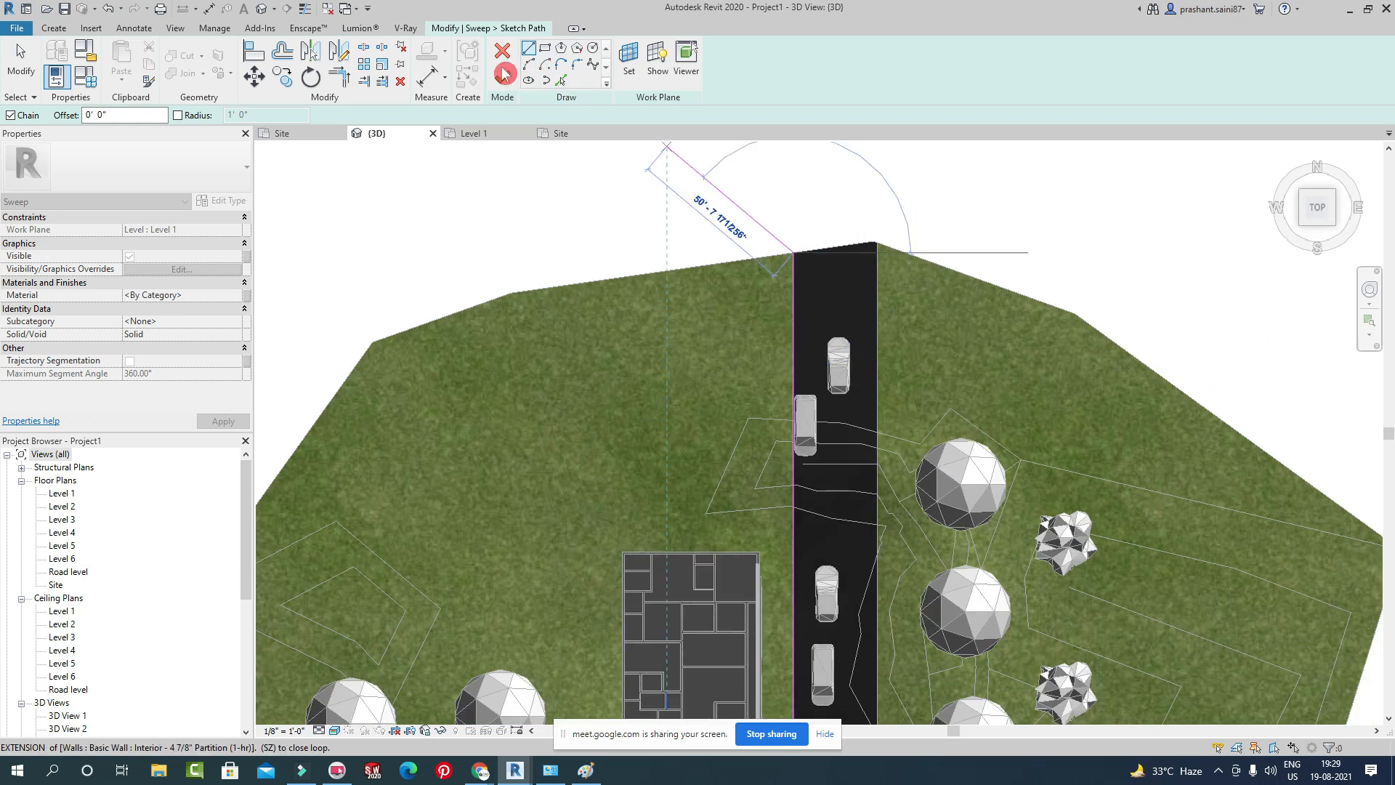
# Open the sweep's profile sketch for editing and face its reference point at the road edge in the Left view.
pyautogui.scroll(-4, 814, 450)
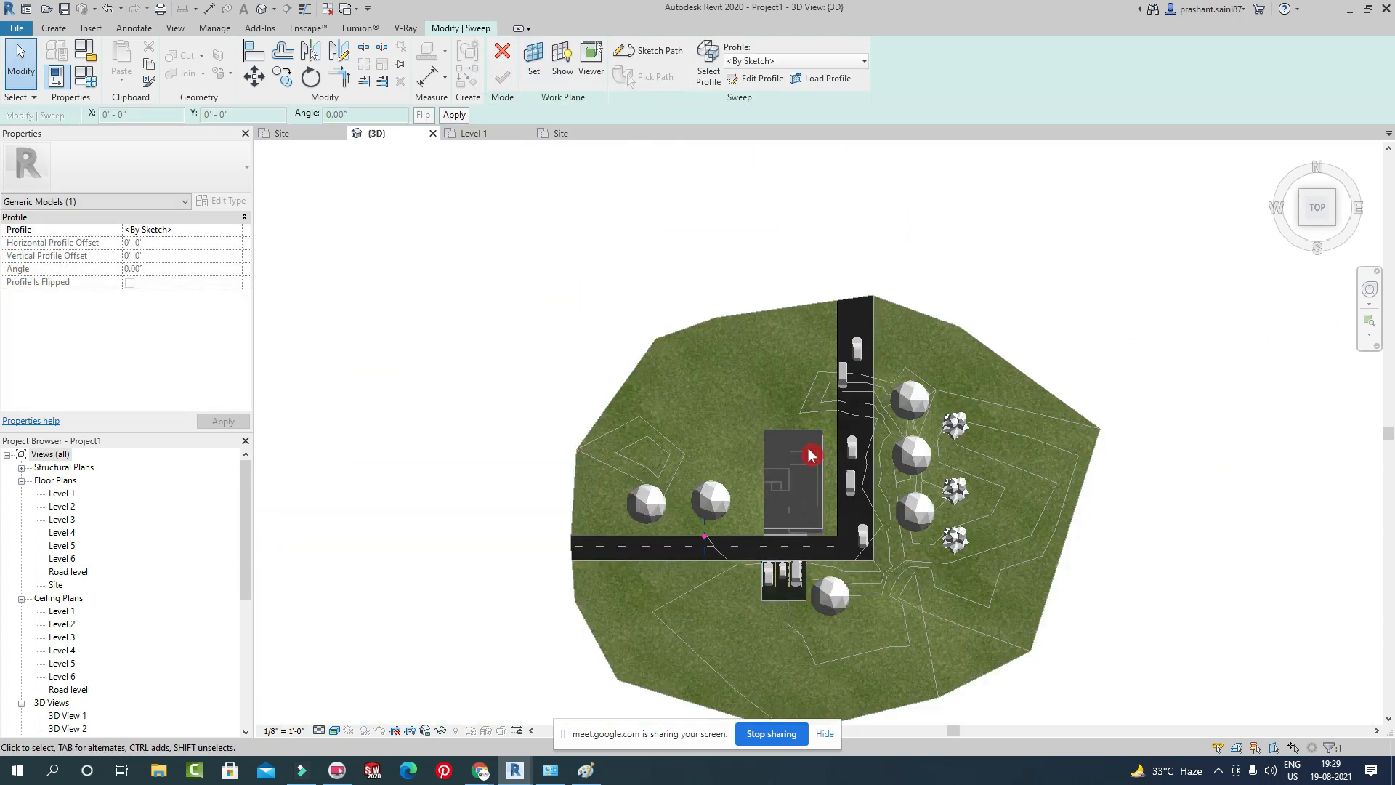
pyautogui.moveTo(816, 455); pyautogui.dragTo(856, 344, button='middle')
pyautogui.scroll(10, 778, 394)
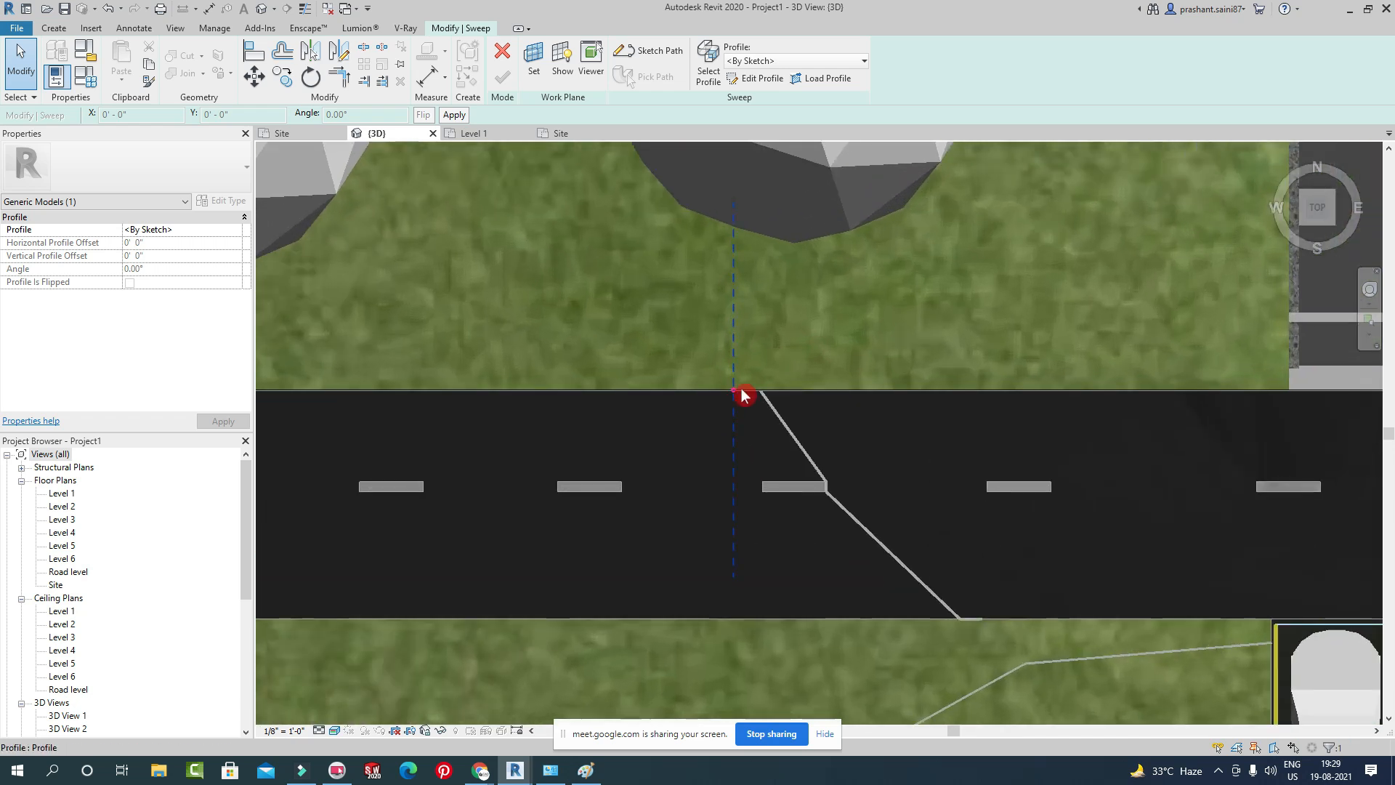
pyautogui.click(758, 87)
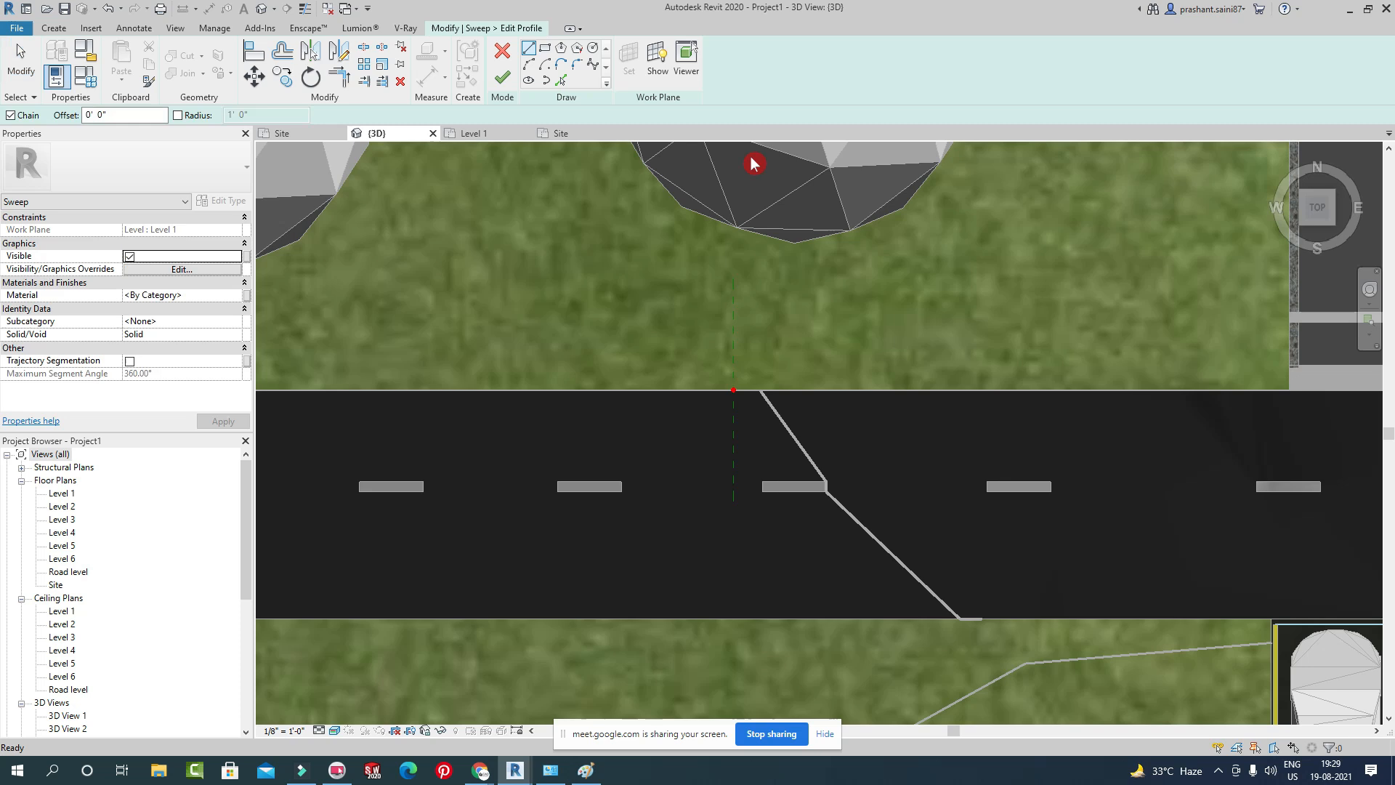
pyautogui.scroll(-5, 831, 450)
pyautogui.keyDown('shift'); pyautogui.moveTo(891, 395); pyautogui.dragTo(611, 758, button='middle'); pyautogui.keyUp('shift')
pyautogui.scroll(-5, 690, 509)
pyautogui.keyDown('shift'); pyautogui.moveTo(690, 508); pyautogui.dragTo(836, 691, button='middle'); pyautogui.keyUp('shift')
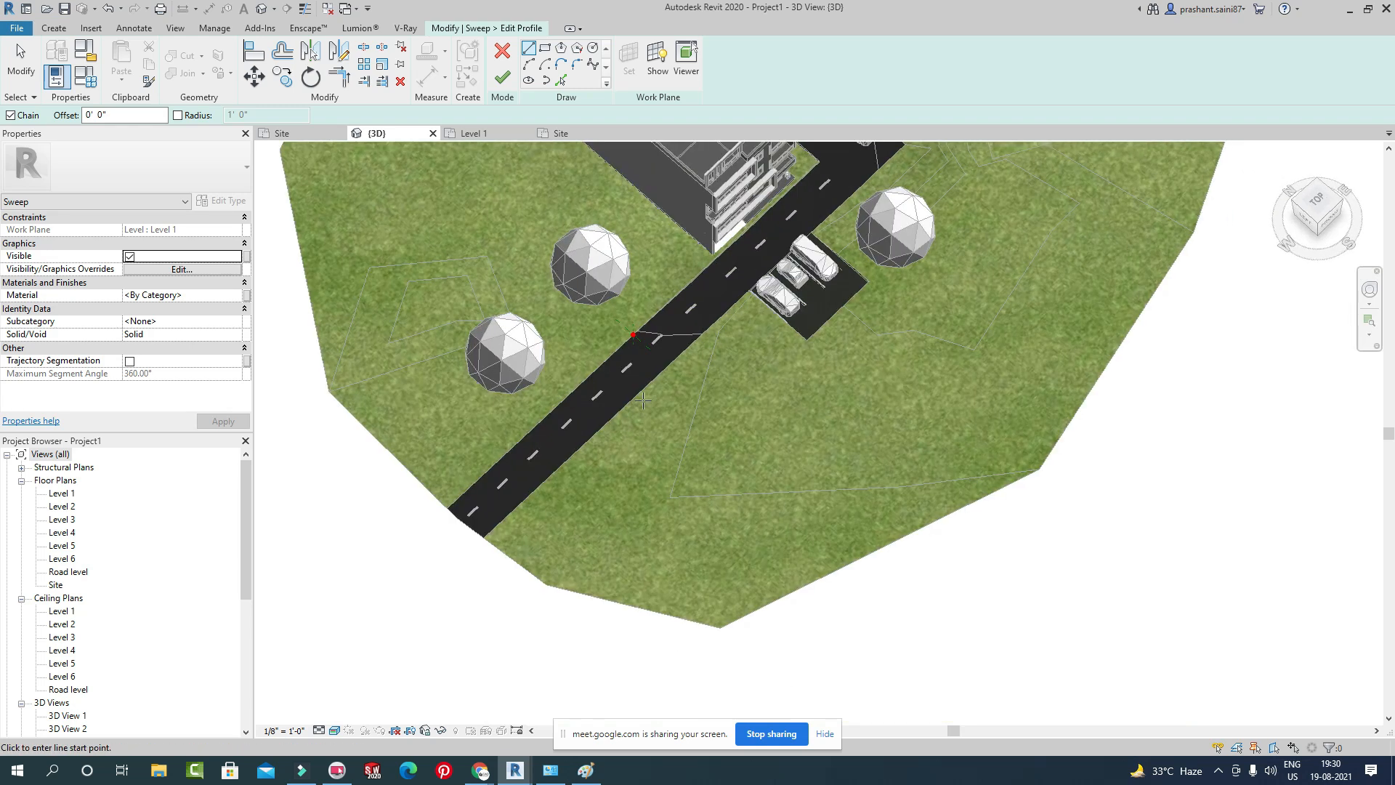
pyautogui.scroll(10, 647, 450)
pyautogui.moveTo(631, 419); pyautogui.dragTo(591, 408, button='middle')
pyautogui.scroll(-5, 785, 492)
pyautogui.scroll(-5, 779, 468)
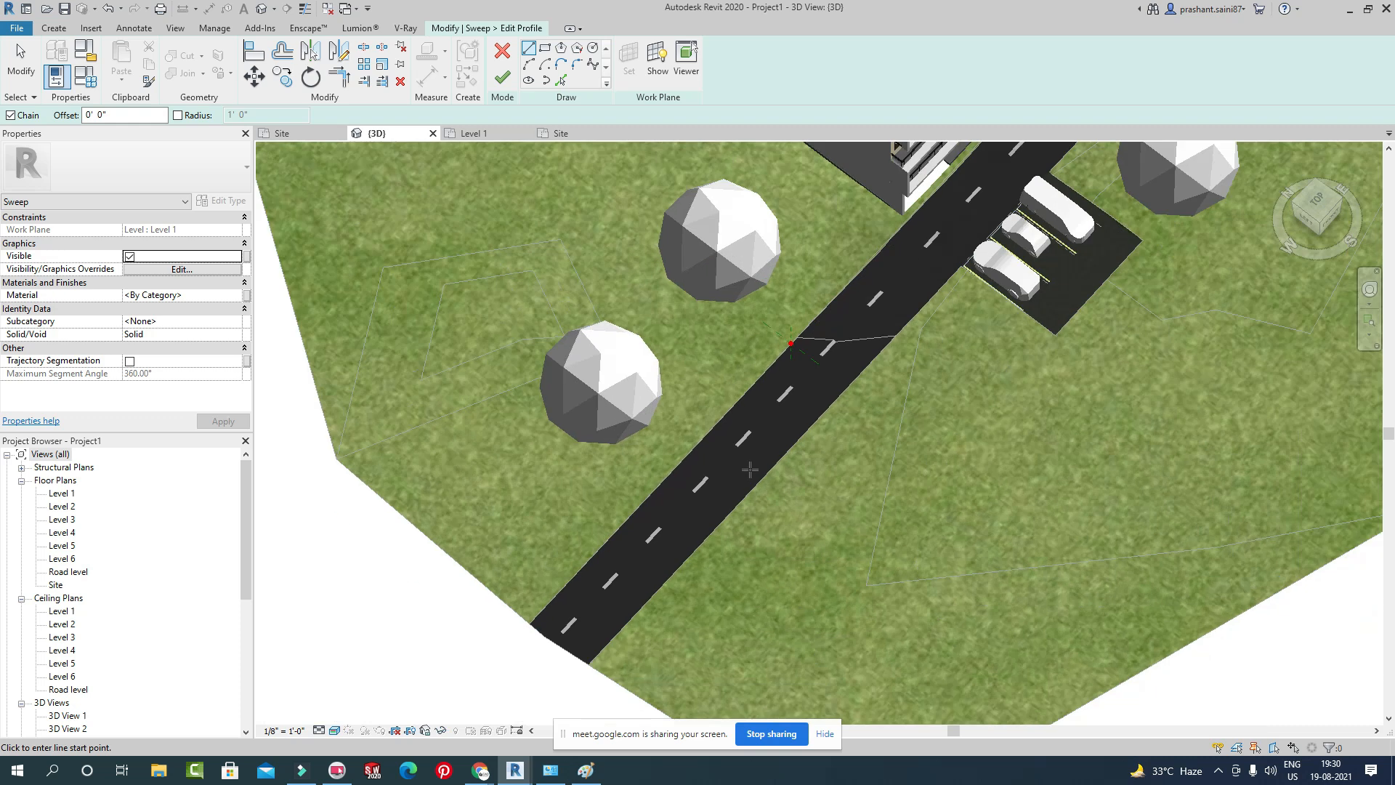
pyautogui.click(1313, 225)
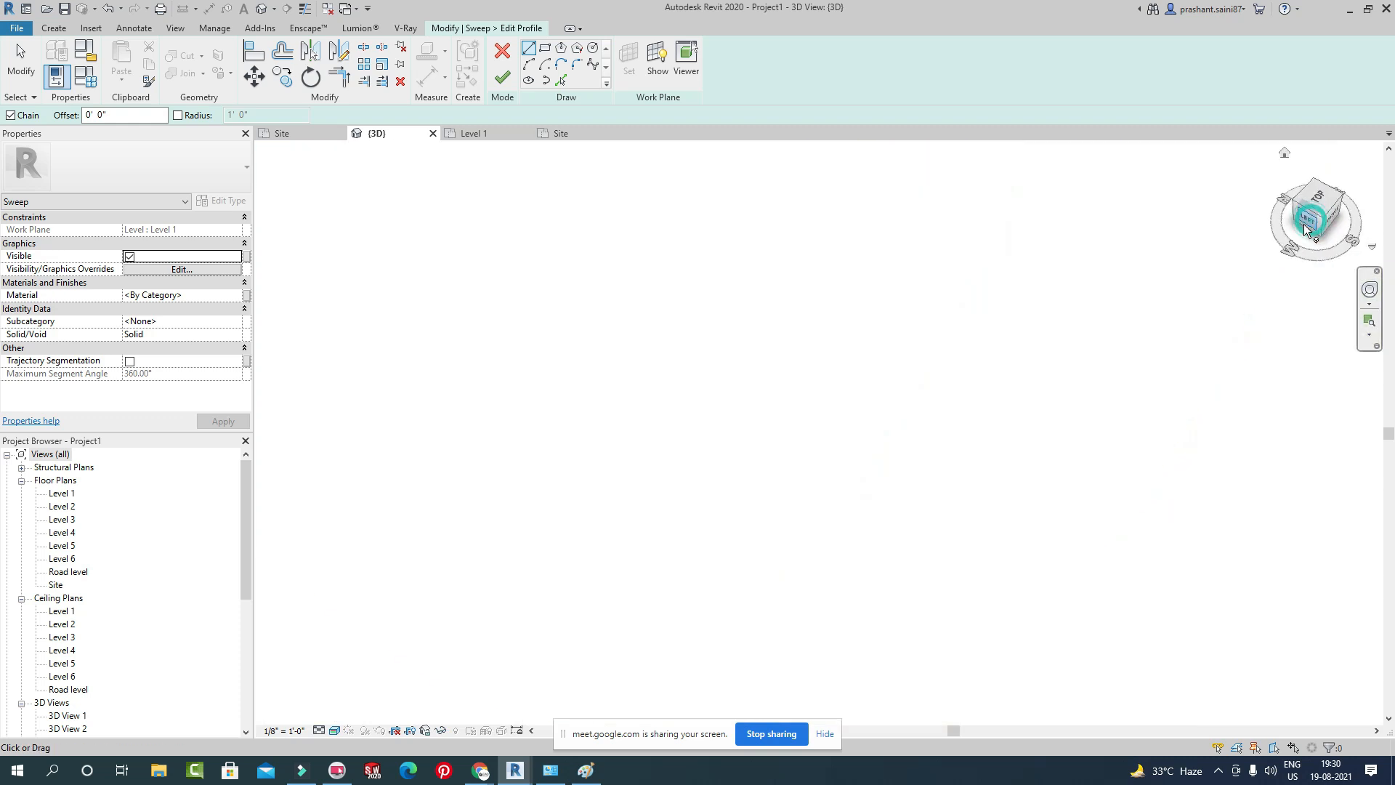
pyautogui.scroll(10, 950, 465)
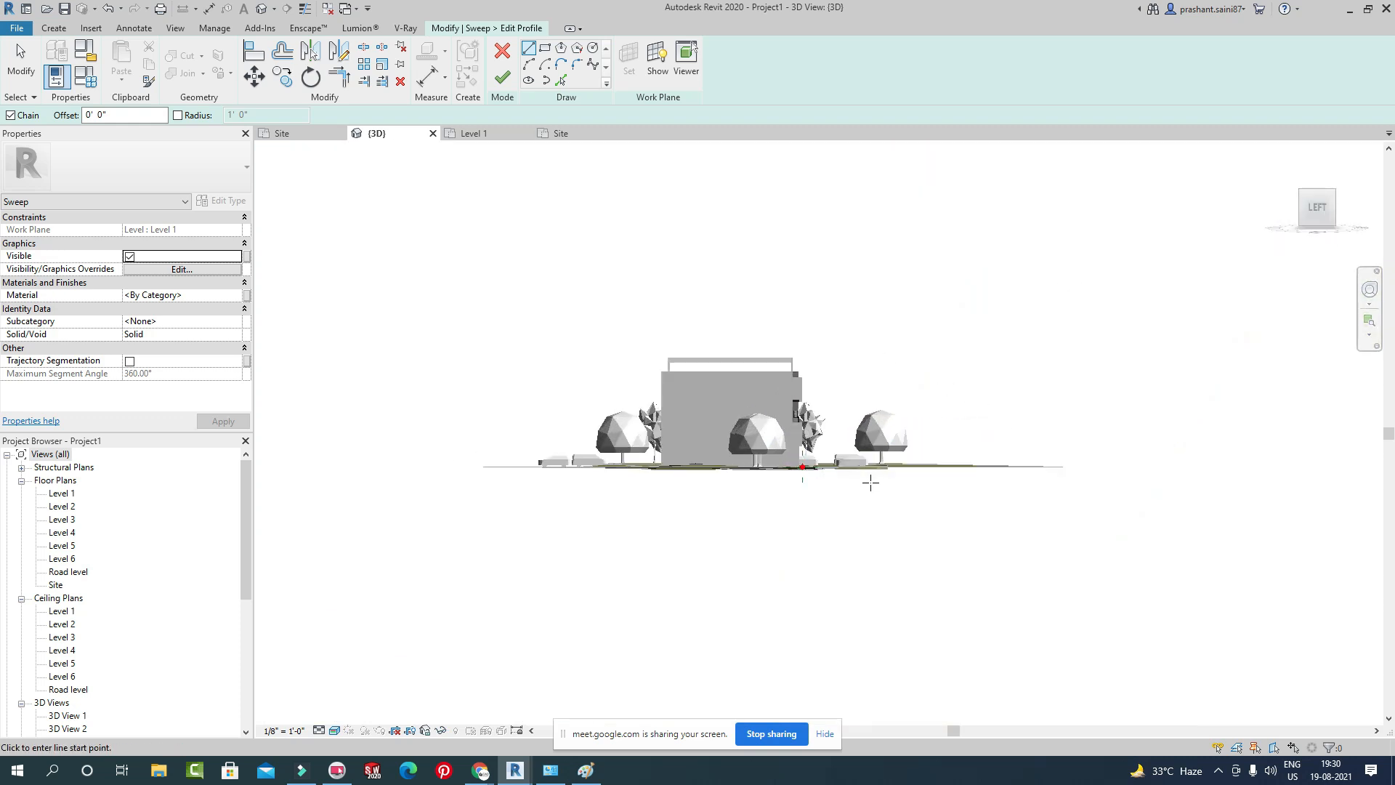
pyautogui.scroll(6, 712, 471)
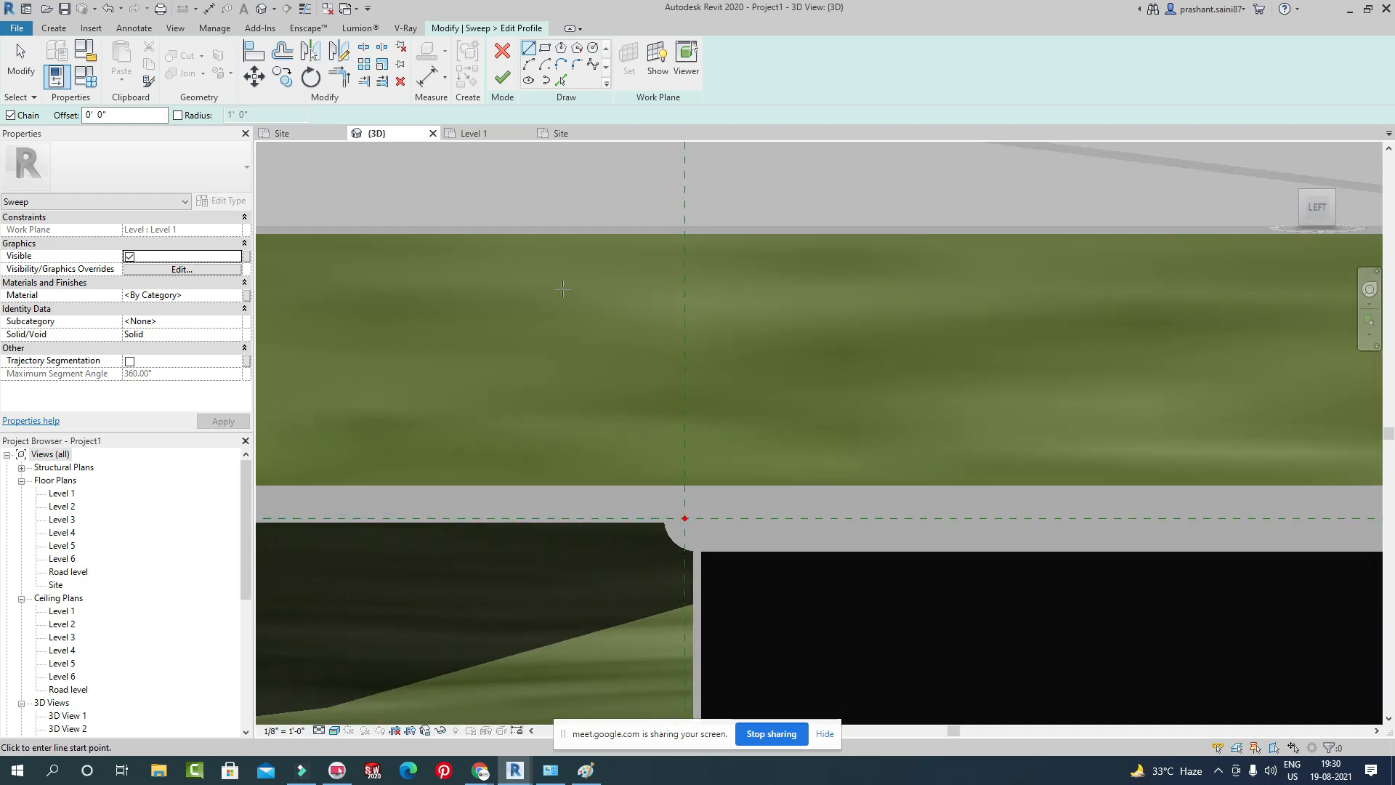
# Sketch a rectangular profile over the path's reference point and stretch it to about 10 inches wide and 1 foot high.
pyautogui.click(545, 50)
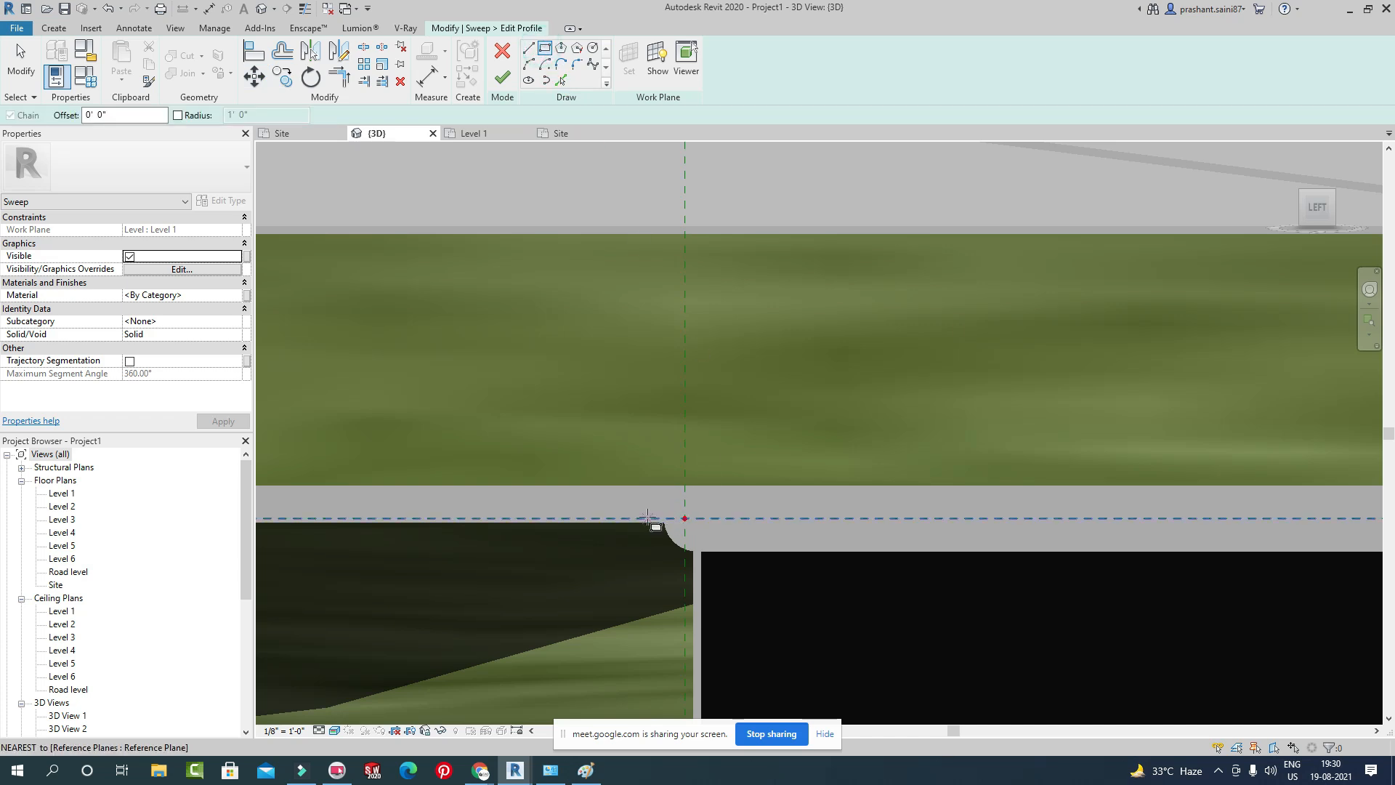
pyautogui.click(647, 517)
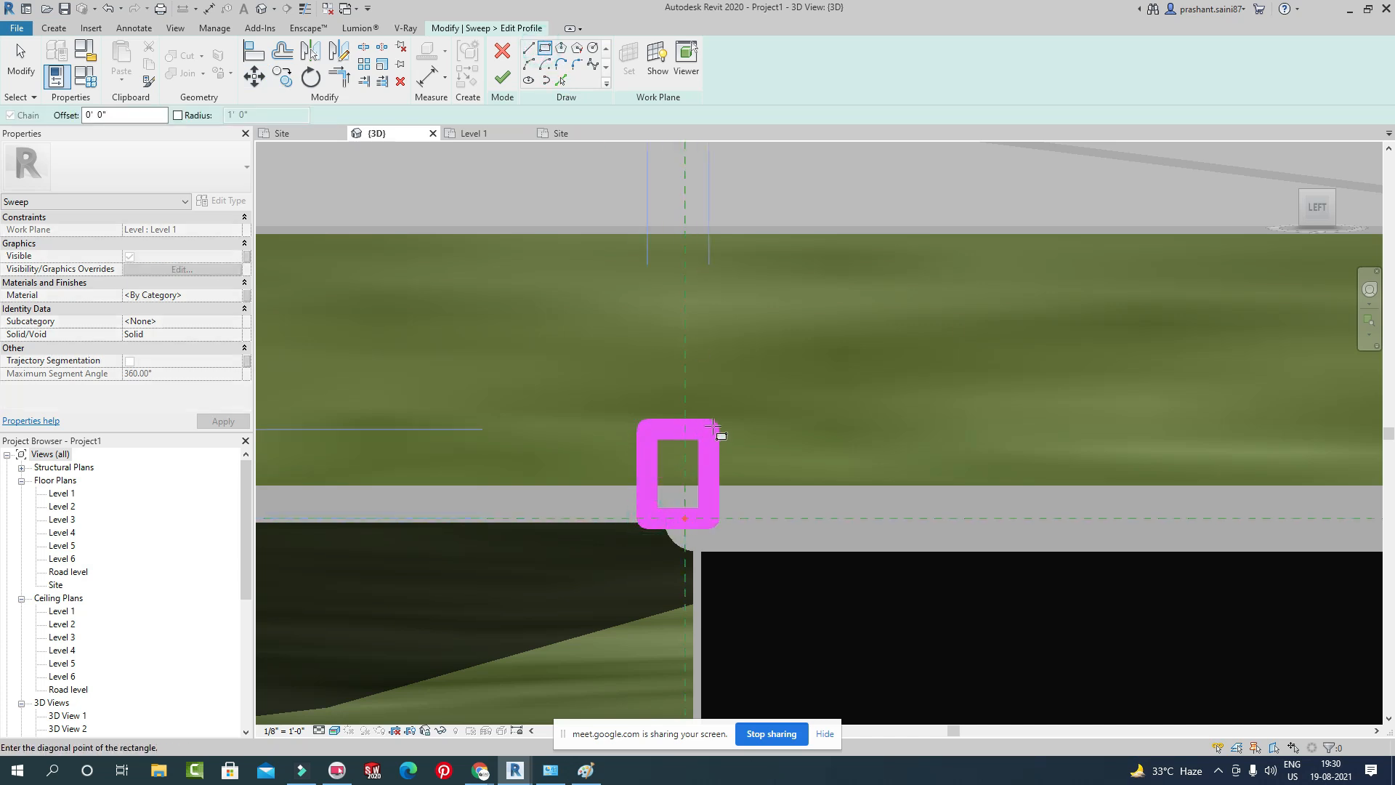
pyautogui.click(726, 355)
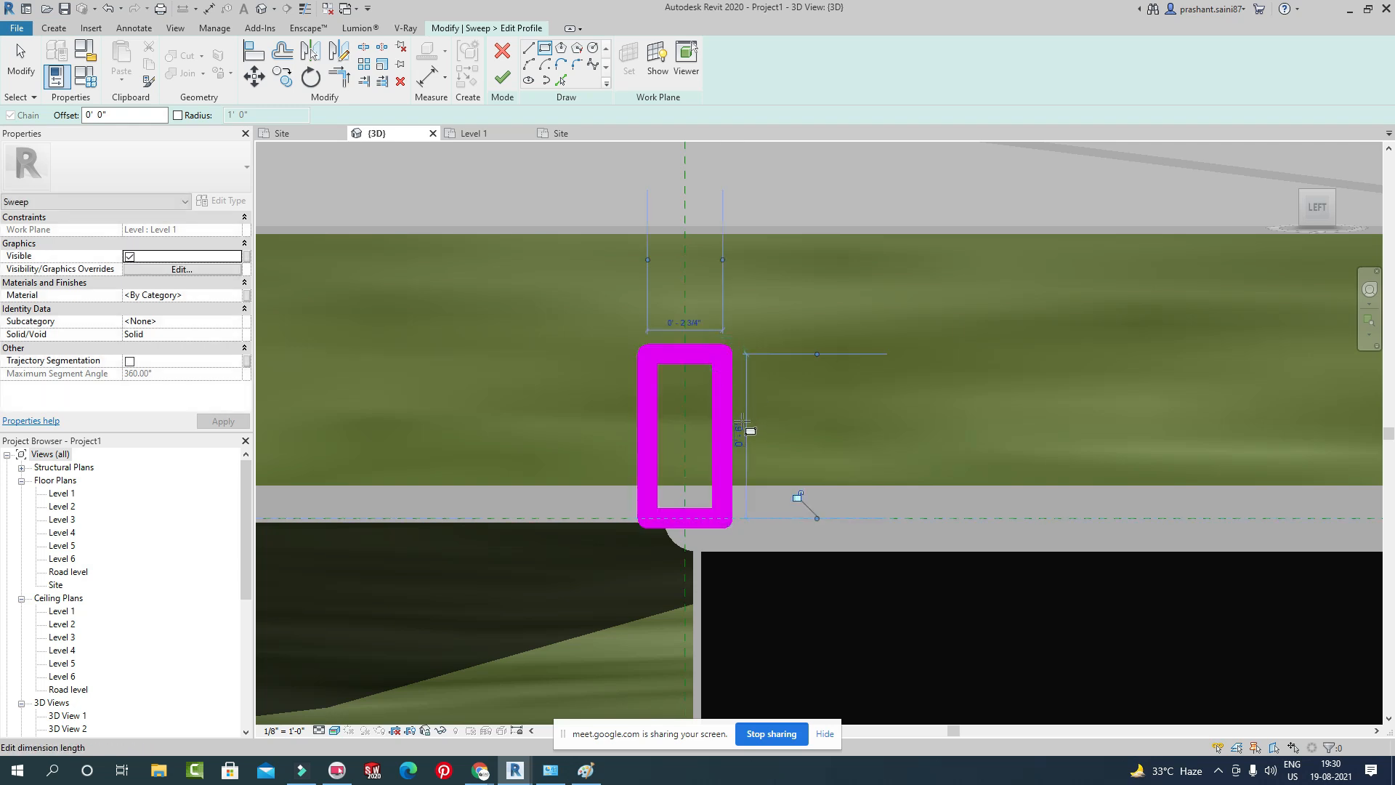
pyautogui.press('Escape')
pyautogui.moveTo(729, 422); pyautogui.dragTo(807, 429)
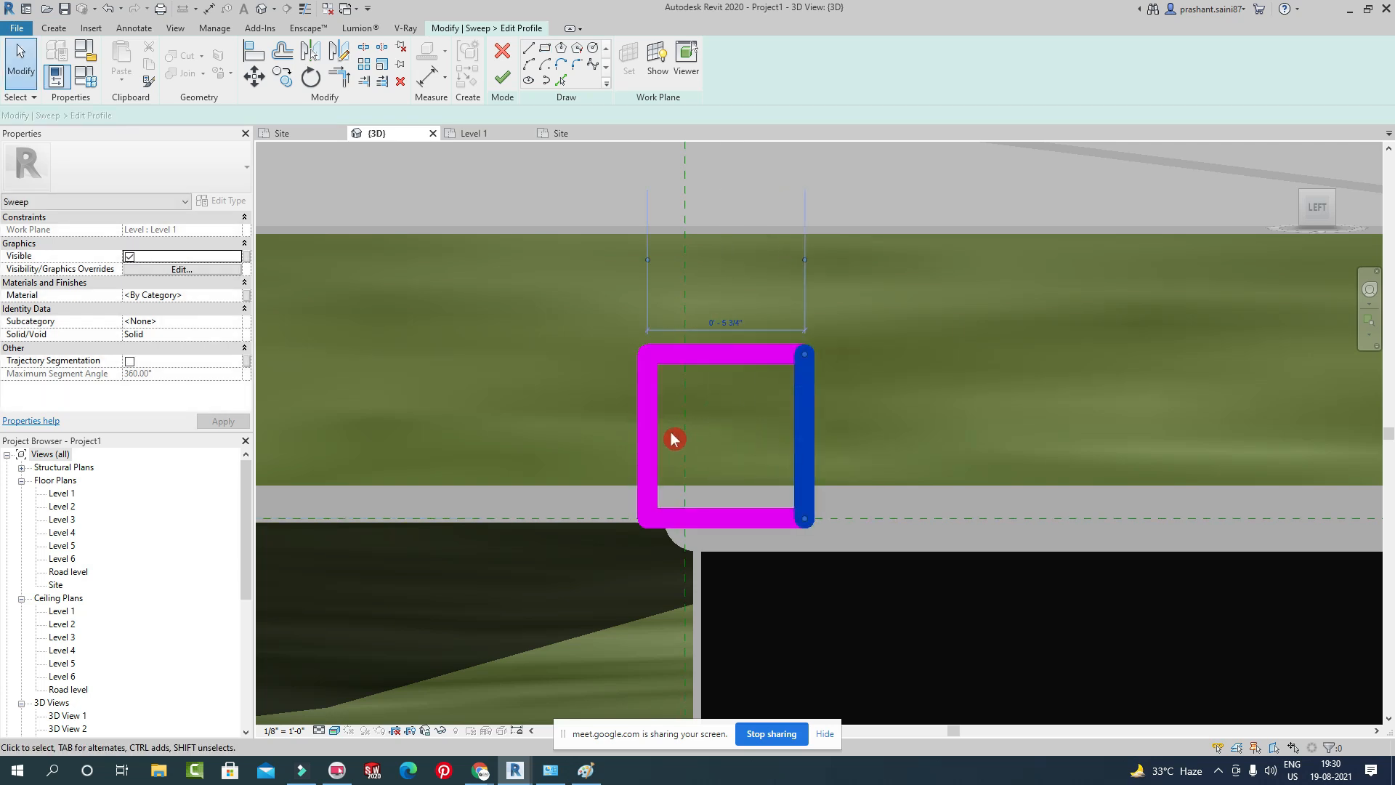
pyautogui.moveTo(645, 422); pyautogui.dragTo(525, 426)
pyautogui.moveTo(731, 356); pyautogui.dragTo(736, 169)
pyautogui.scroll(-3, 735, 477)
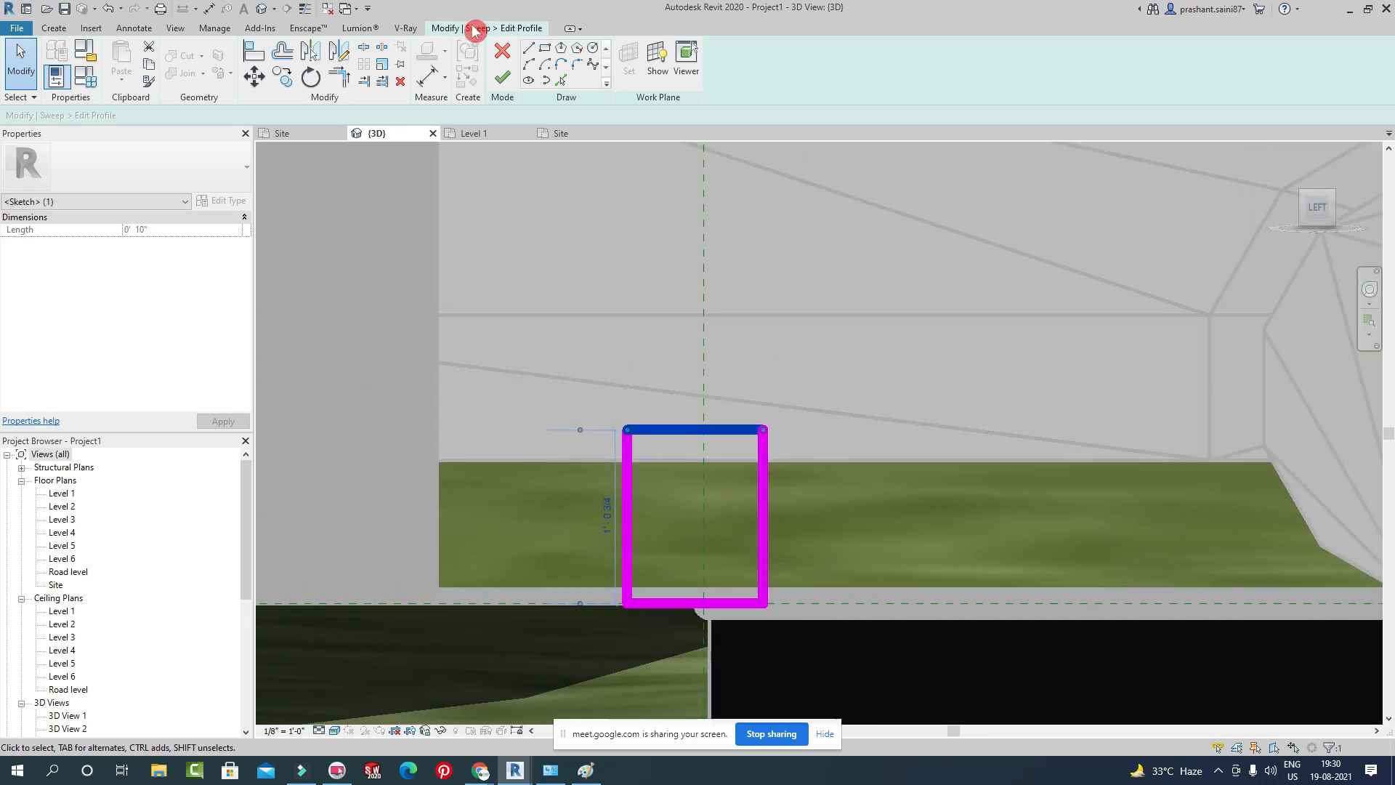
# Cap the profile rectangle with a 180° arc of about 5 1/8" radius and delete the straight line beneath it.
pyautogui.click(544, 65)
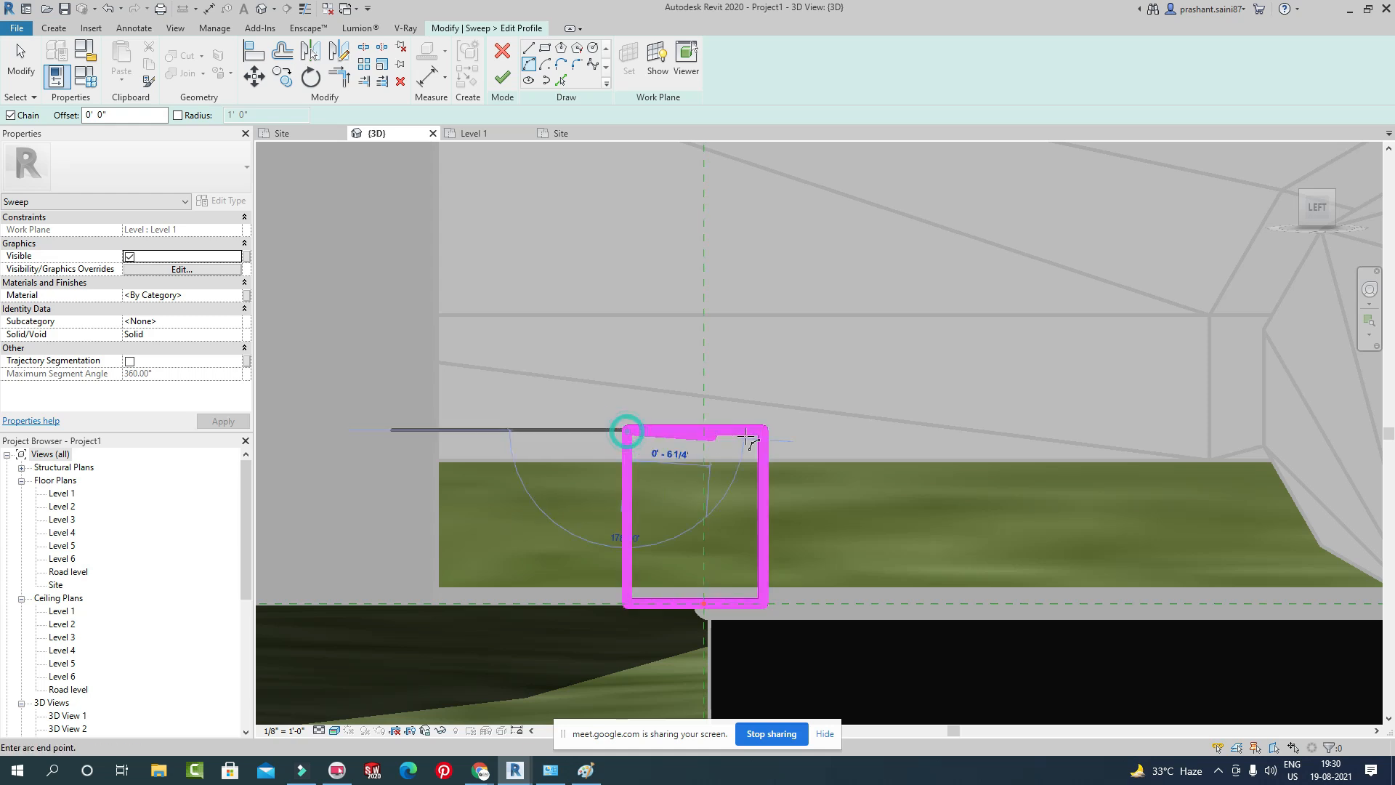
pyautogui.click(626, 430)
pyautogui.click(764, 430)
pyautogui.click(737, 367)
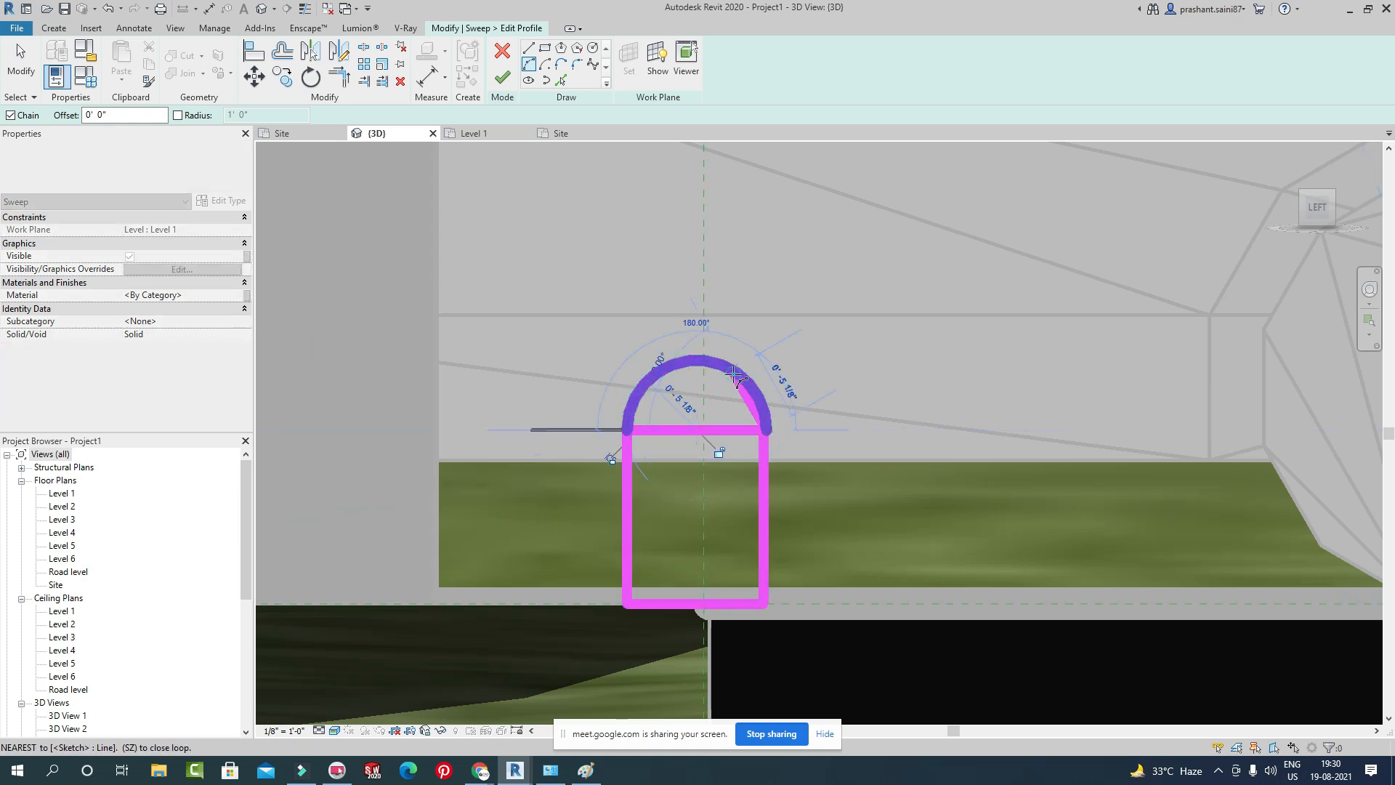
pyautogui.press('Escape')
pyautogui.press('Escape')
pyautogui.click(725, 429)
pyautogui.press('Delete')
pyautogui.scroll(-3, 769, 373)
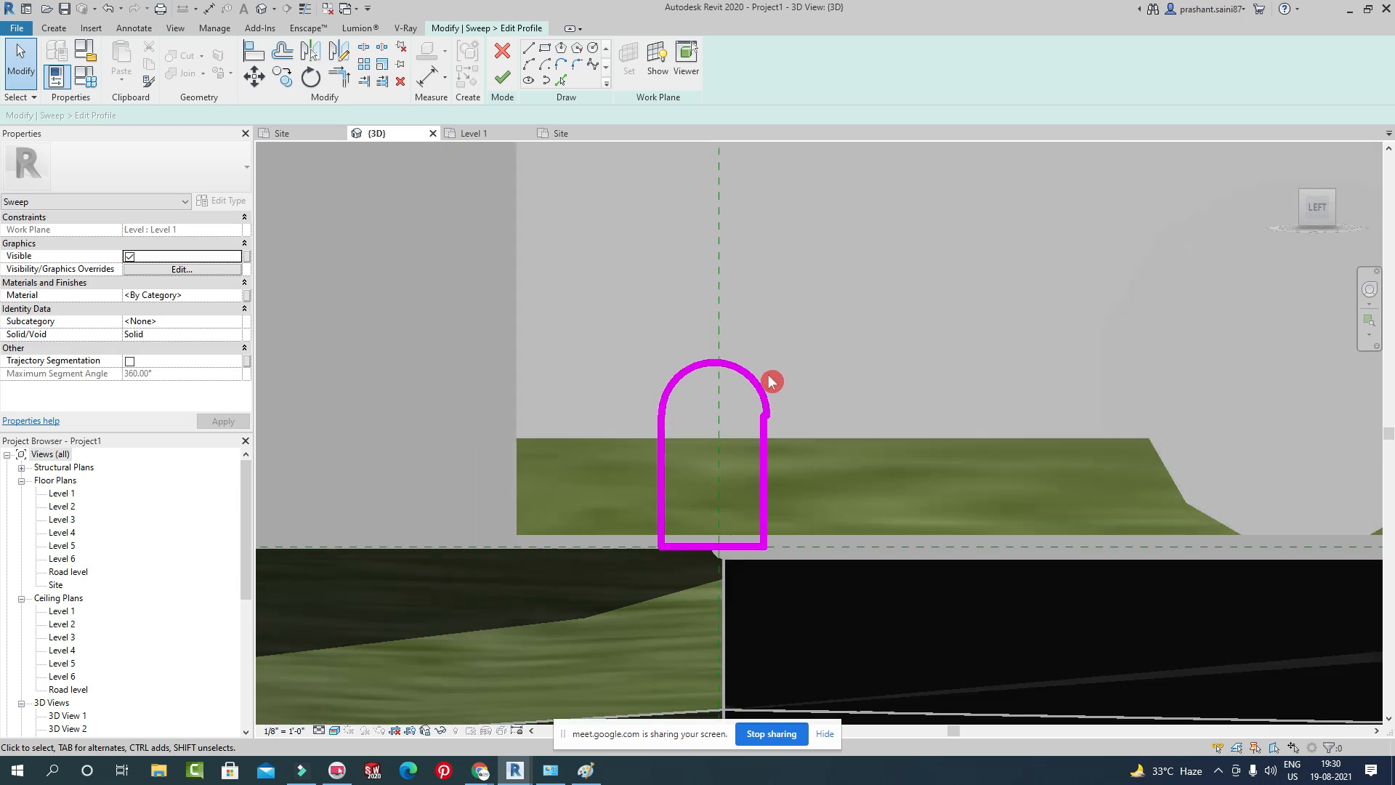
# Try to pull the profile arc's loose end onto the adjacent vertical line and finish the profile sketch.
pyautogui.scroll(6, 769, 385)
pyautogui.scroll(1, 753, 371)
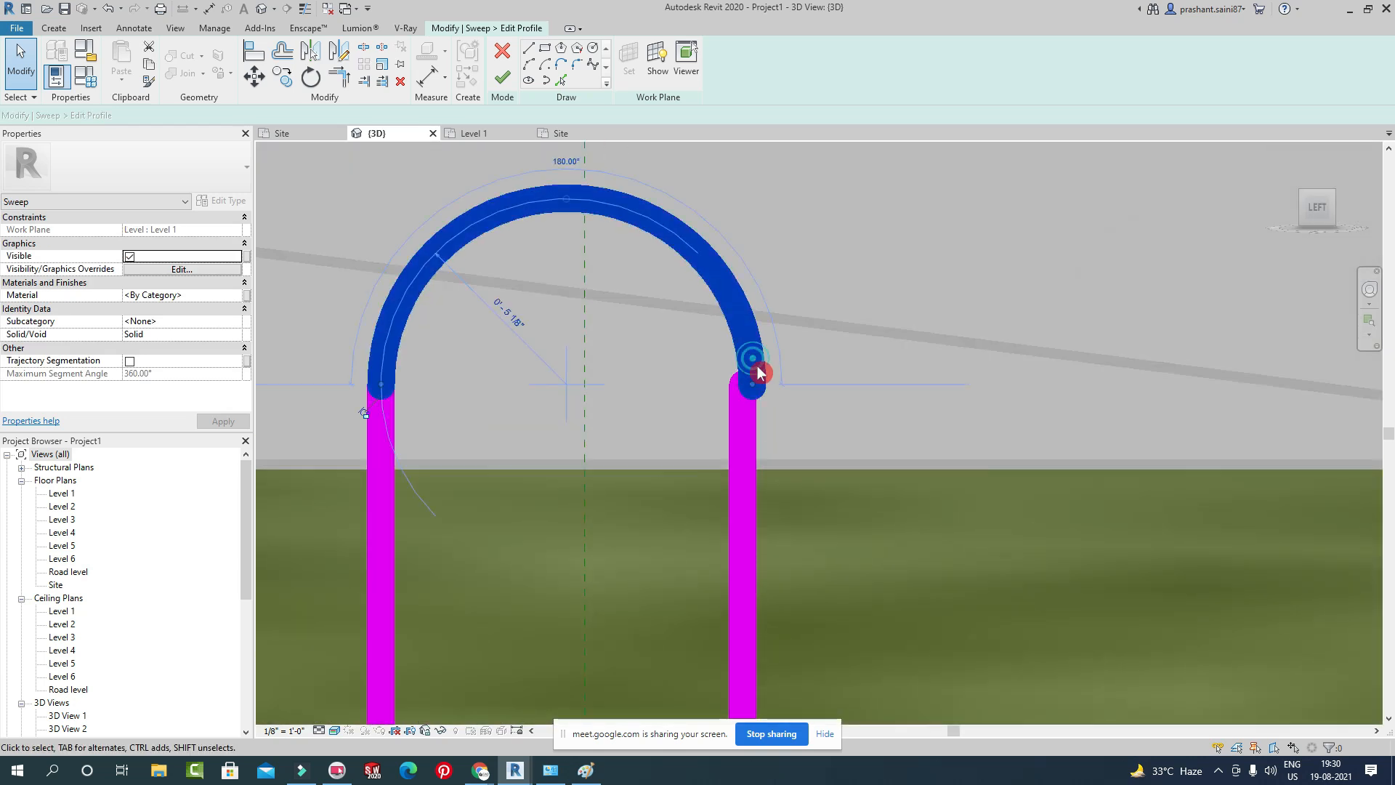
pyautogui.click(757, 382)
pyautogui.moveTo(757, 381); pyautogui.dragTo(745, 386)
pyautogui.click(502, 78)
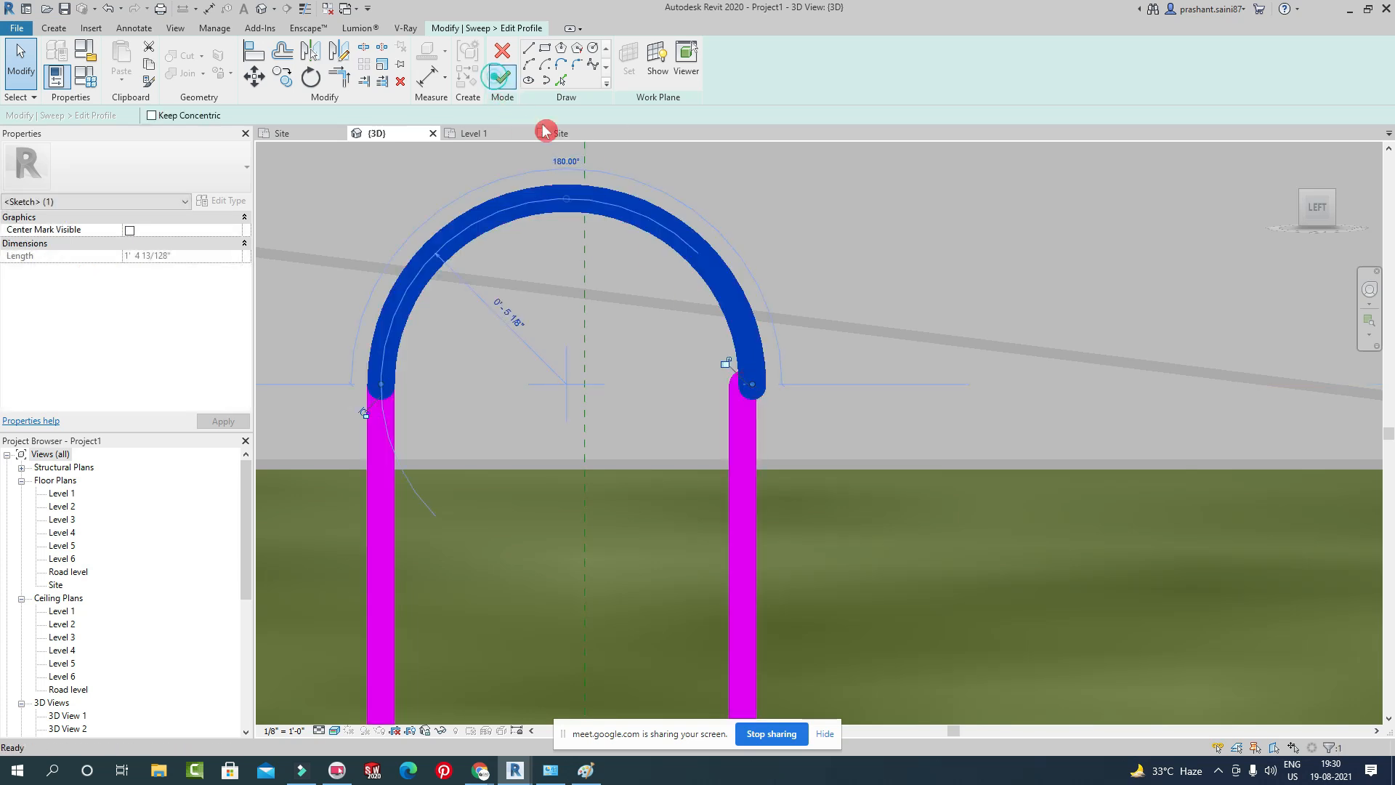
pyautogui.press('Return')
# Replace the profile's arc with a new semicircular arc joining the upper ends of both vertical lines and finish the profile.
pyautogui.click(720, 290)
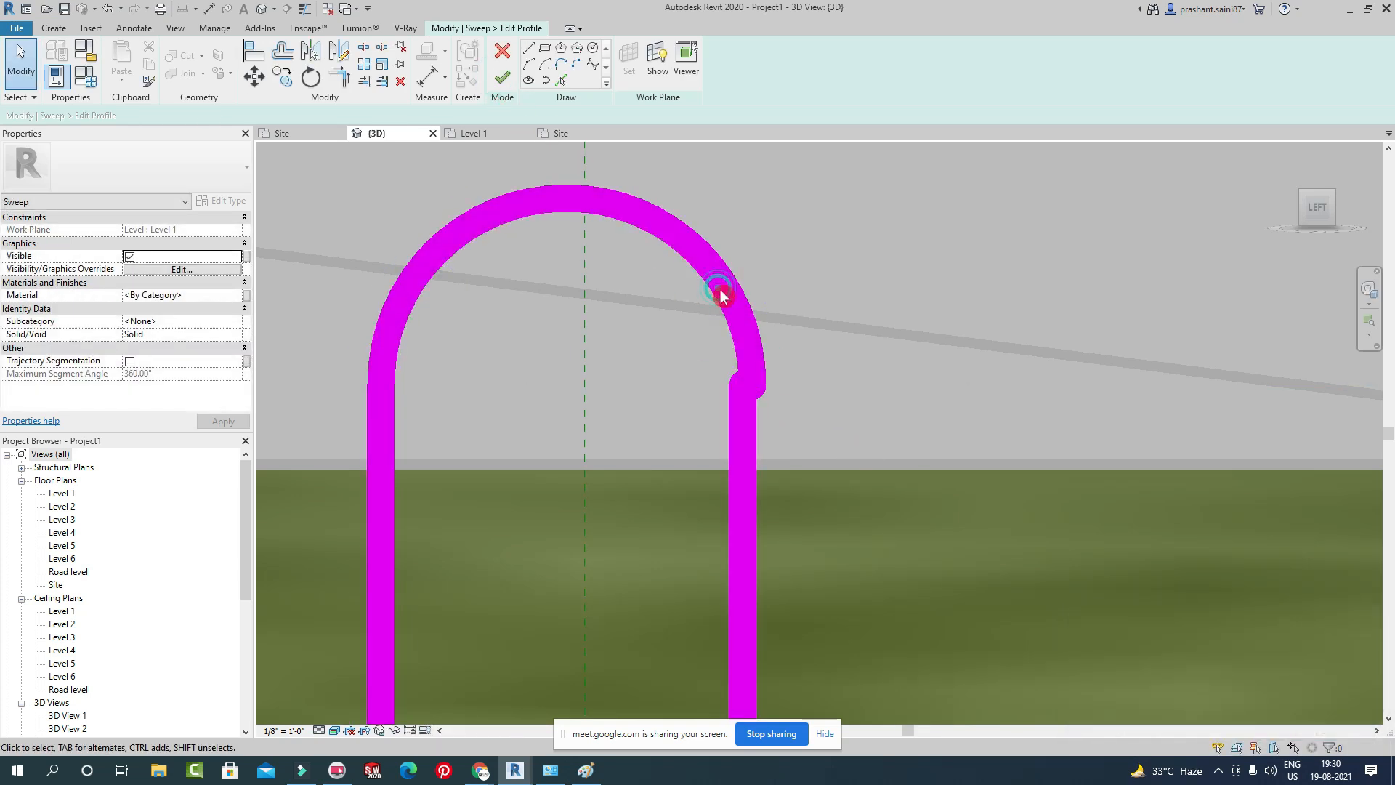
pyautogui.press('Delete')
pyautogui.click(547, 81)
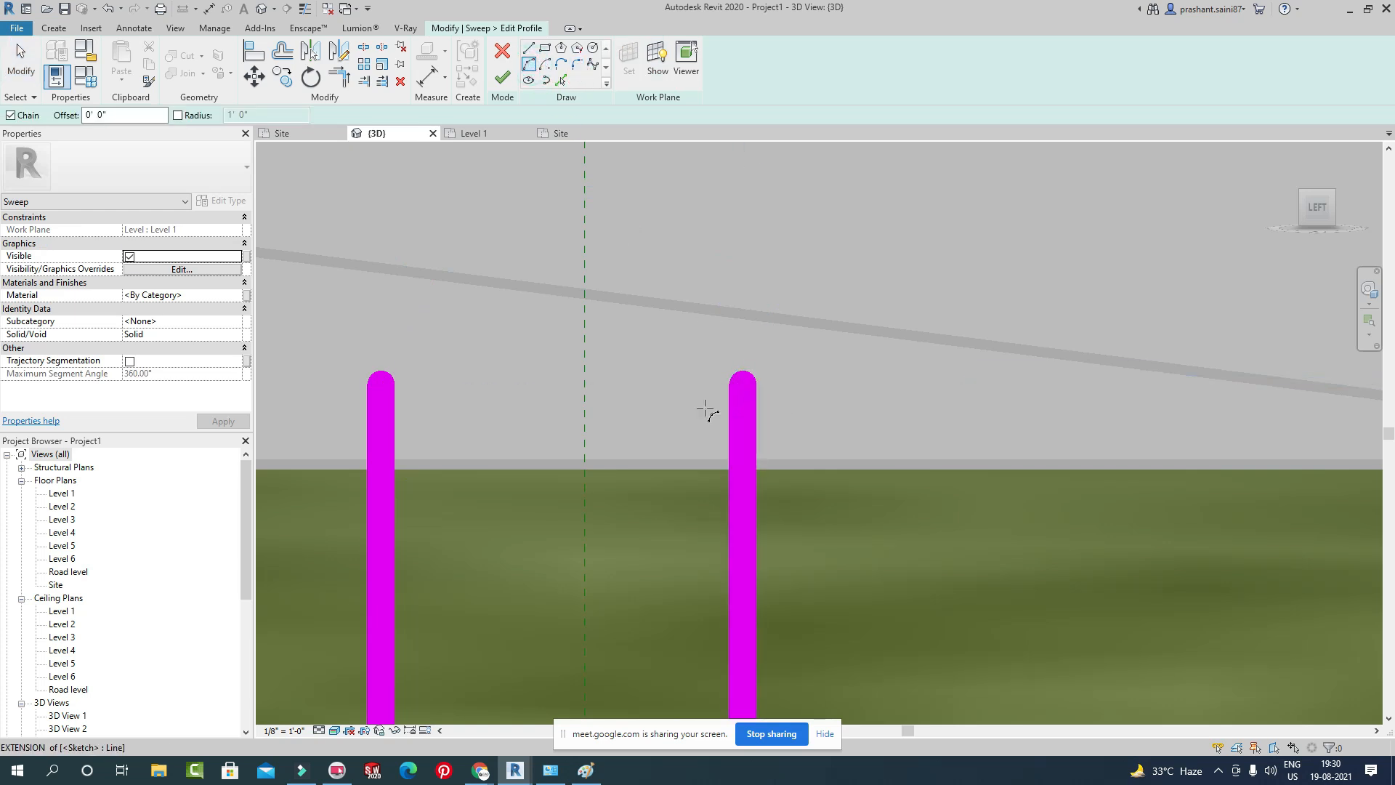
pyautogui.click(746, 393)
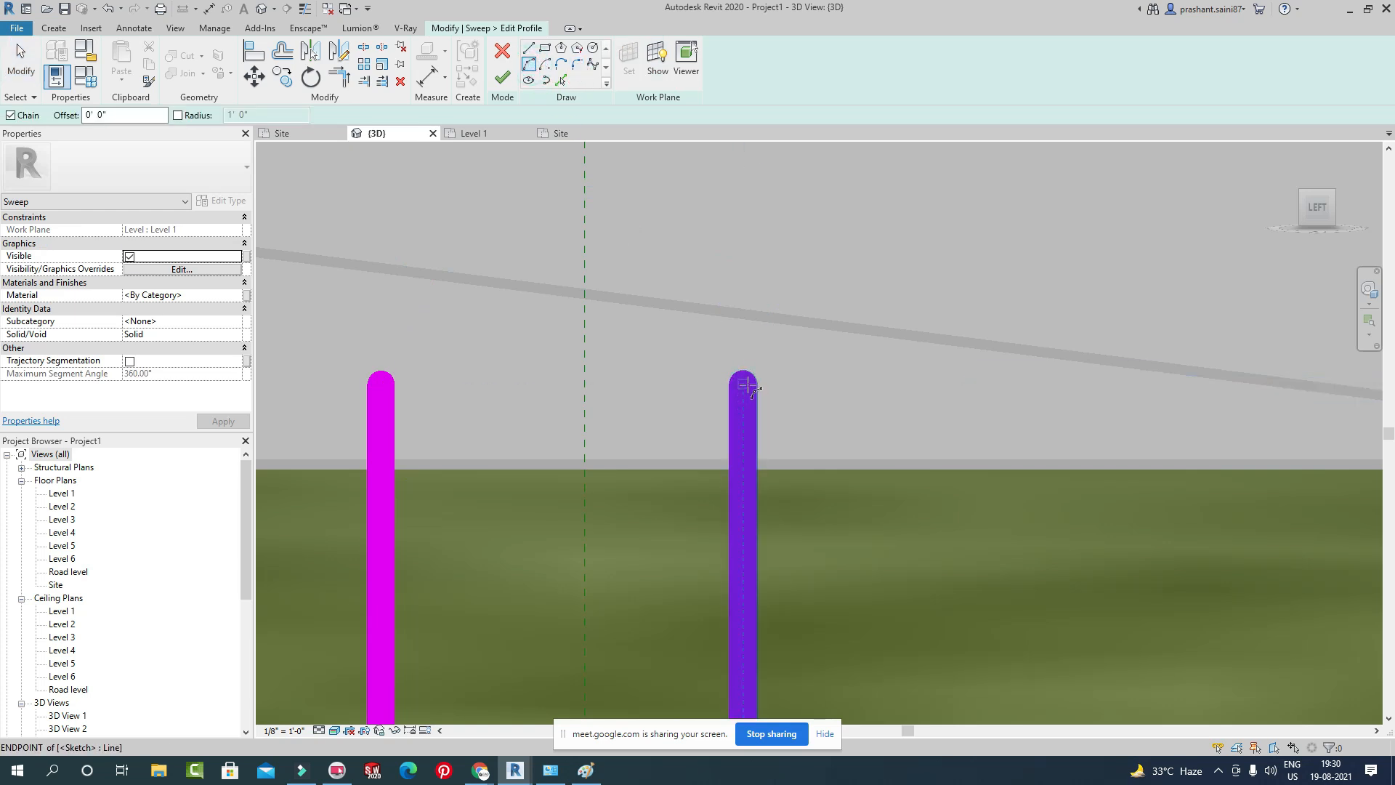
pyautogui.click(379, 393)
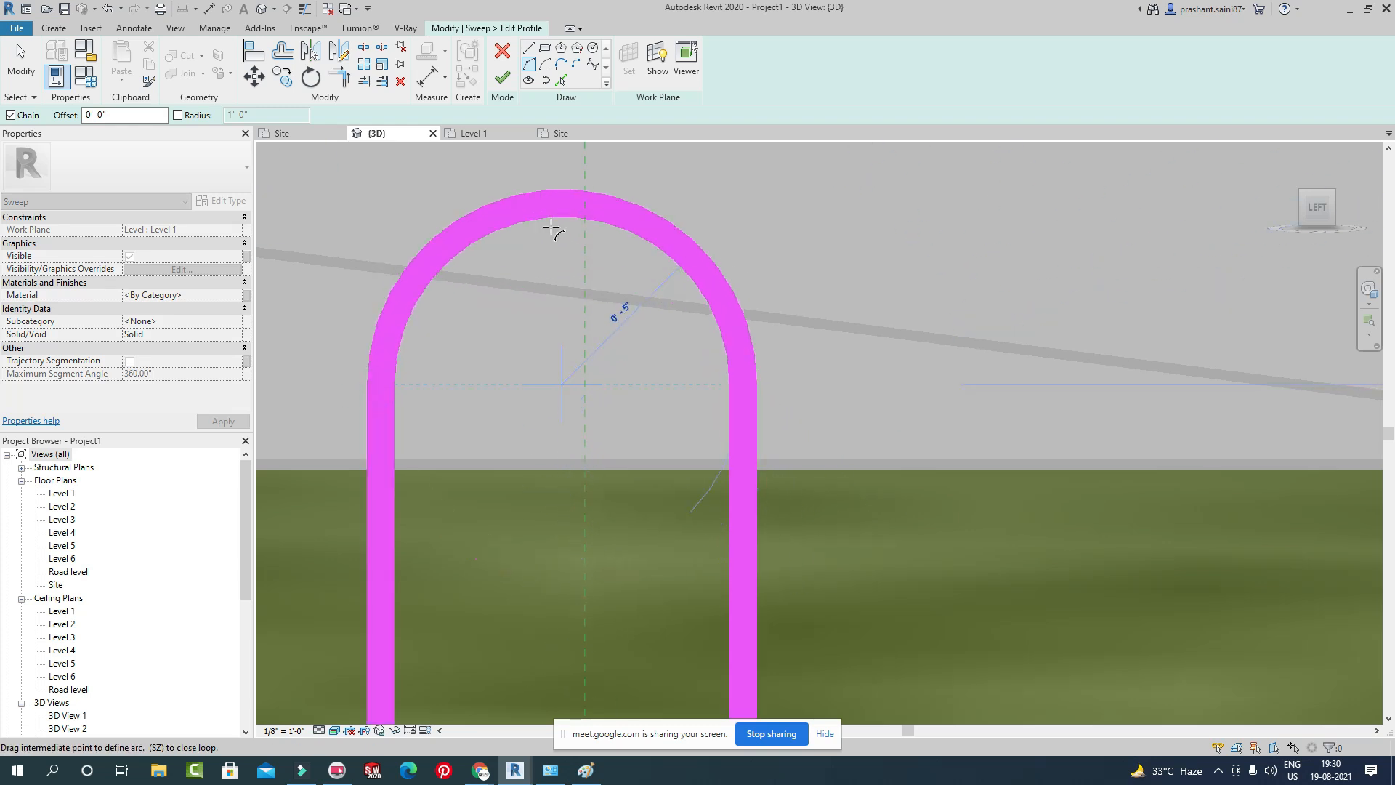
pyautogui.click(582, 224)
pyautogui.scroll(-3, 582, 224)
pyautogui.click(502, 78)
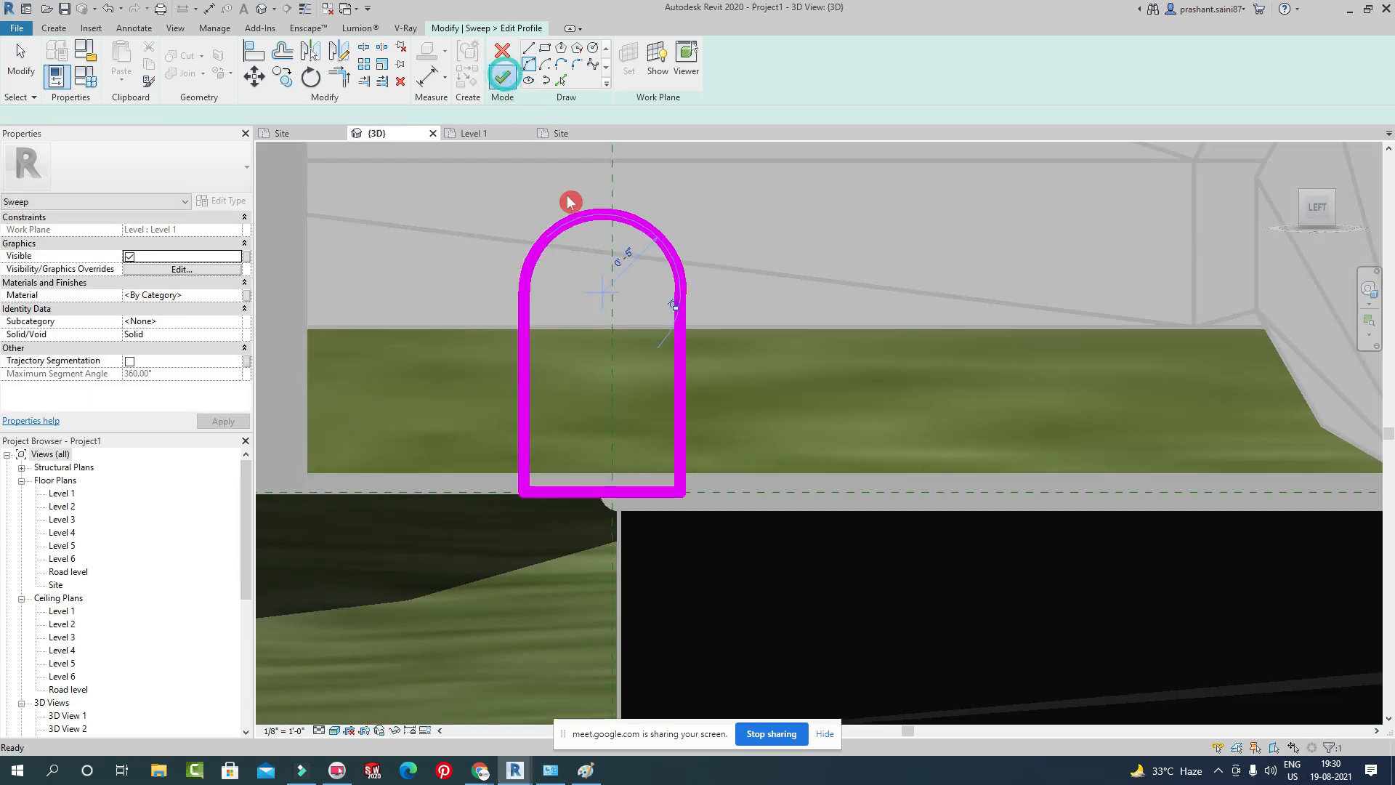
# Finish the sweep to generate the curb along the road edge and check it in perspective.
pyautogui.scroll(-4, 701, 312)
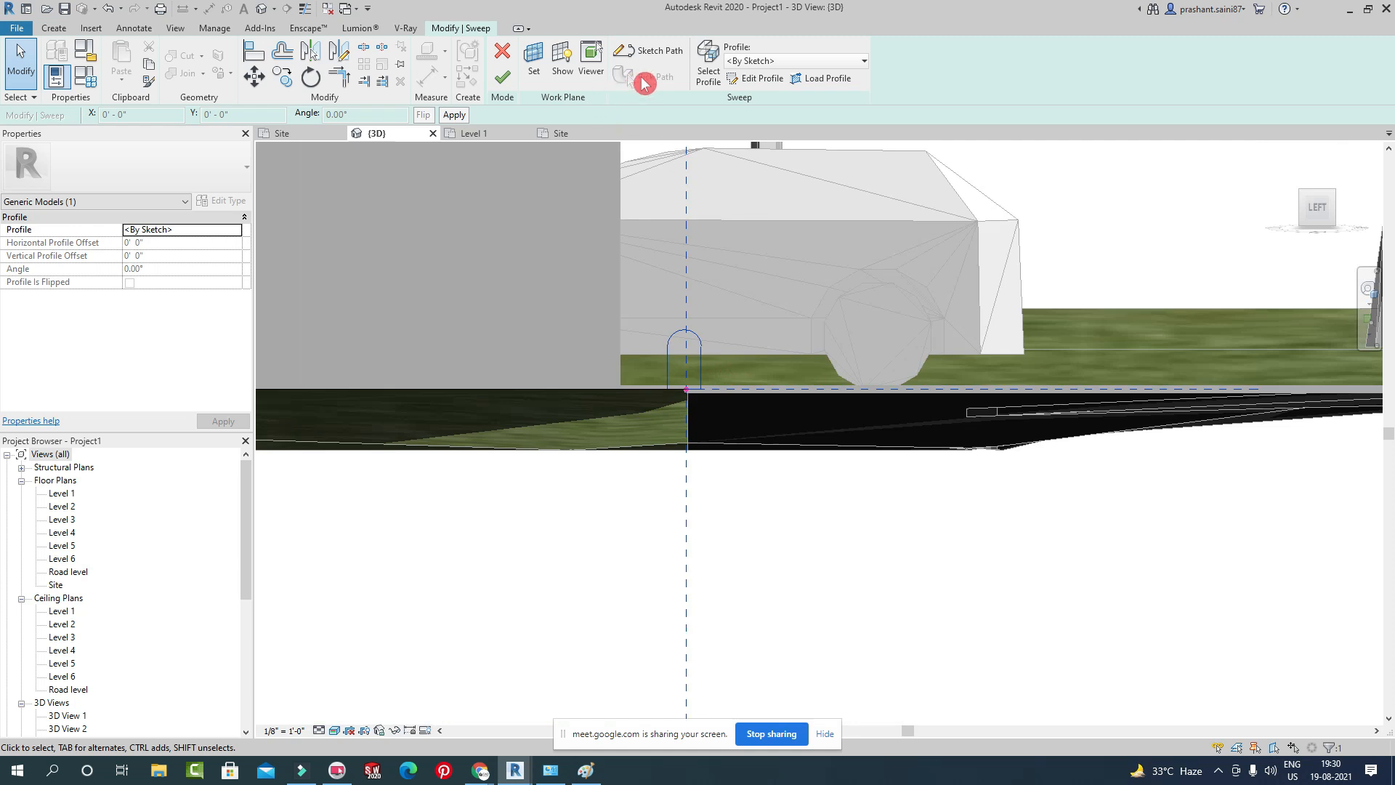
pyautogui.click(519, 77)
pyautogui.keyDown('shift'); pyautogui.moveTo(780, 434); pyautogui.dragTo(812, 436, button='middle'); pyautogui.keyUp('shift')
pyautogui.scroll(-5, 812, 435)
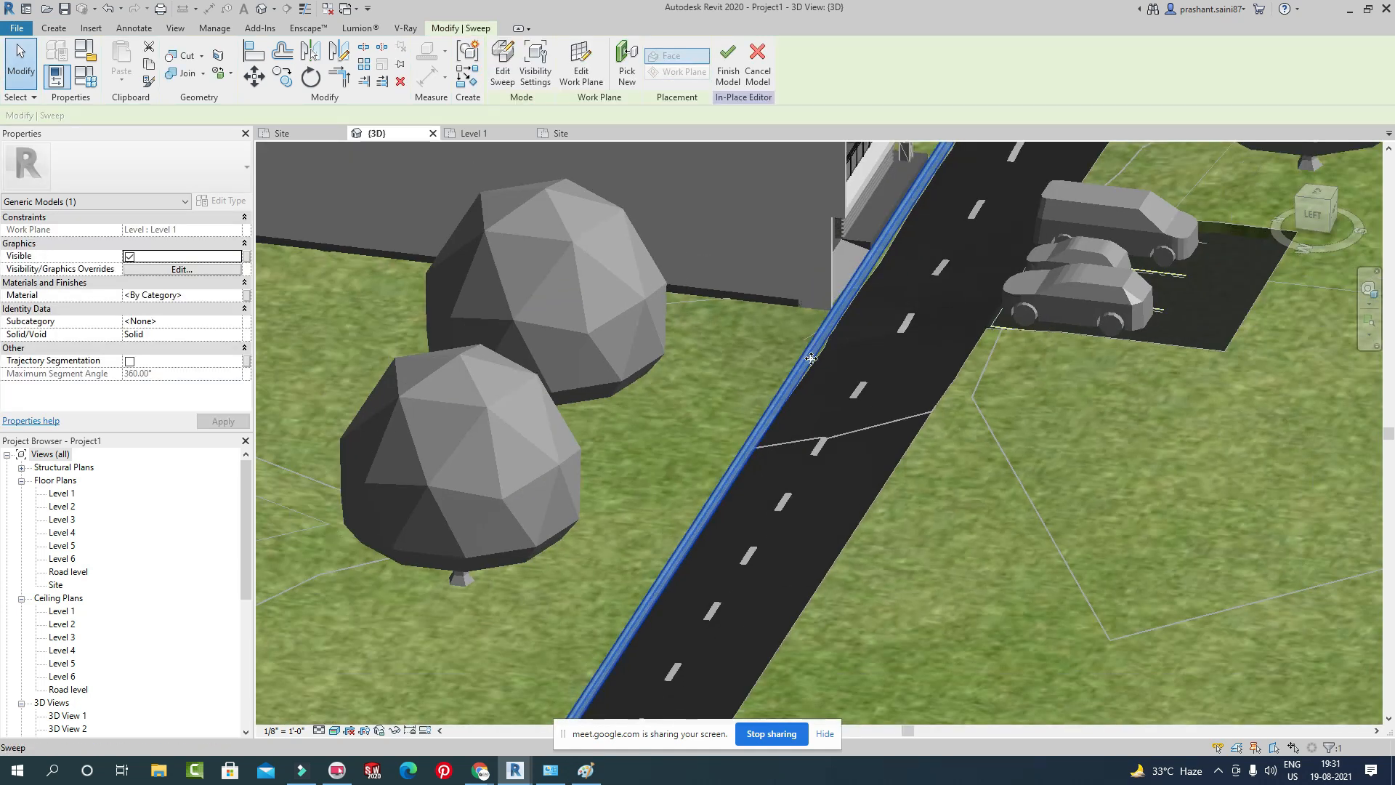
pyautogui.keyDown('shift'); pyautogui.moveTo(834, 365); pyautogui.dragTo(949, 360, button='middle'); pyautogui.keyUp('shift')
# Reopen the curb's sweep profile and move both vertical sides outward to widen it to about 1' 5 1/2", then finish the profile.
pyautogui.click(590, 86)
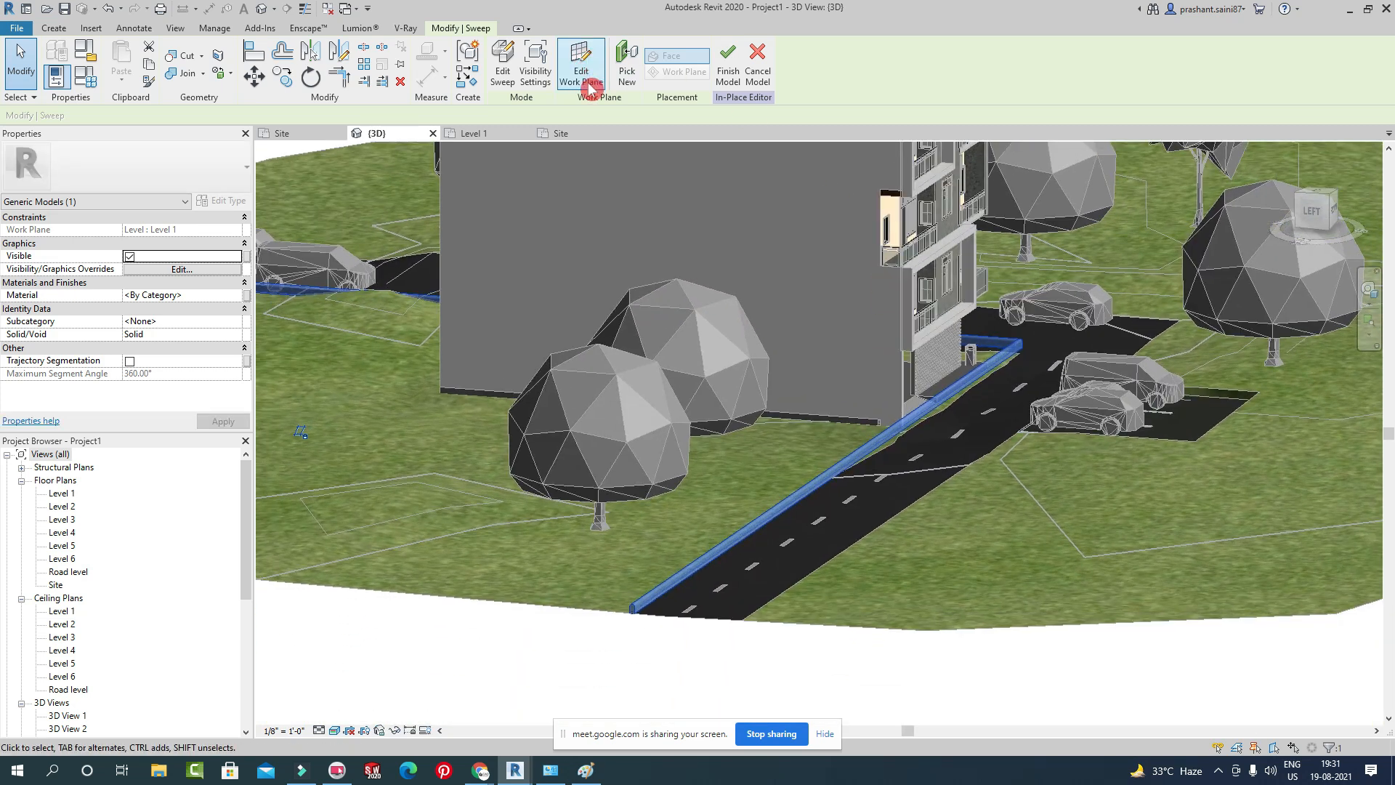
pyautogui.click(505, 73)
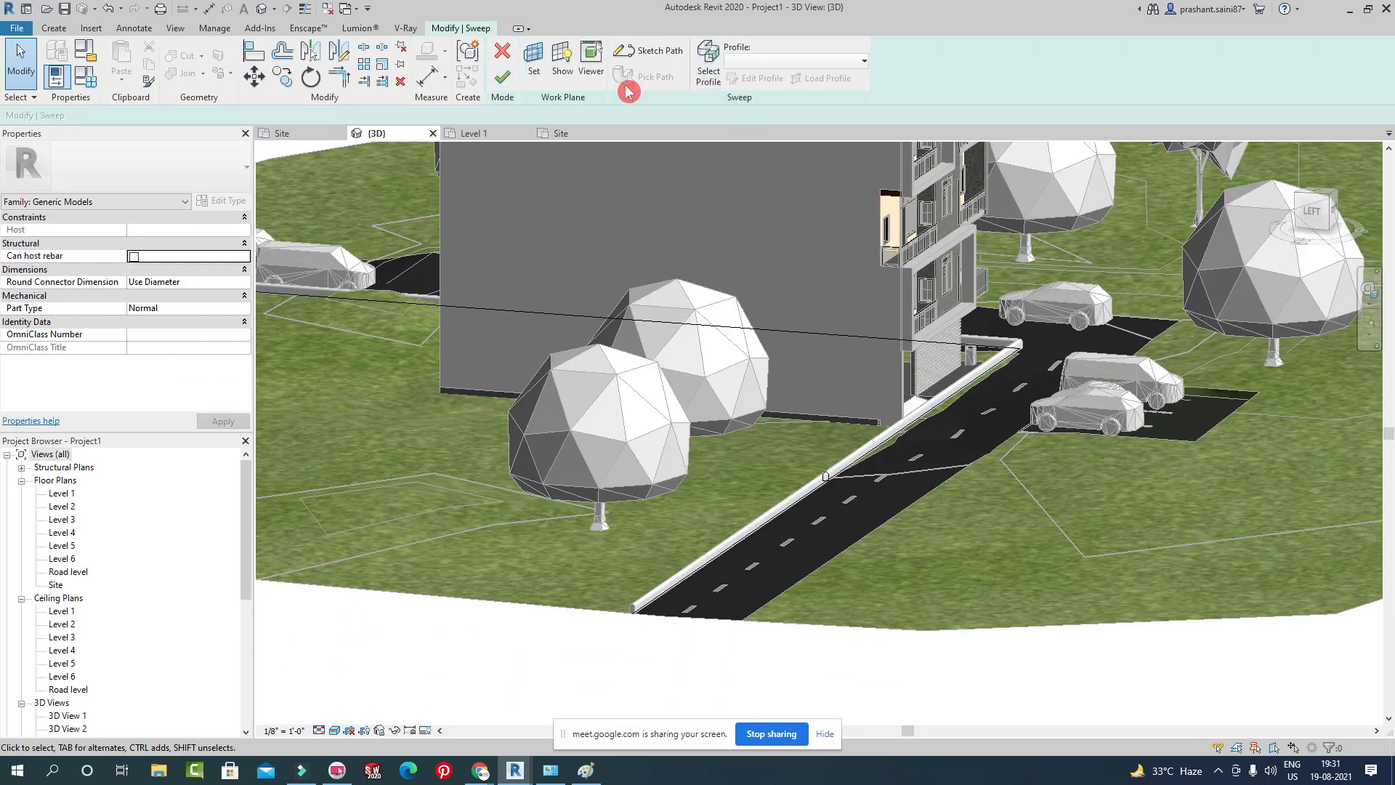
pyautogui.click(711, 76)
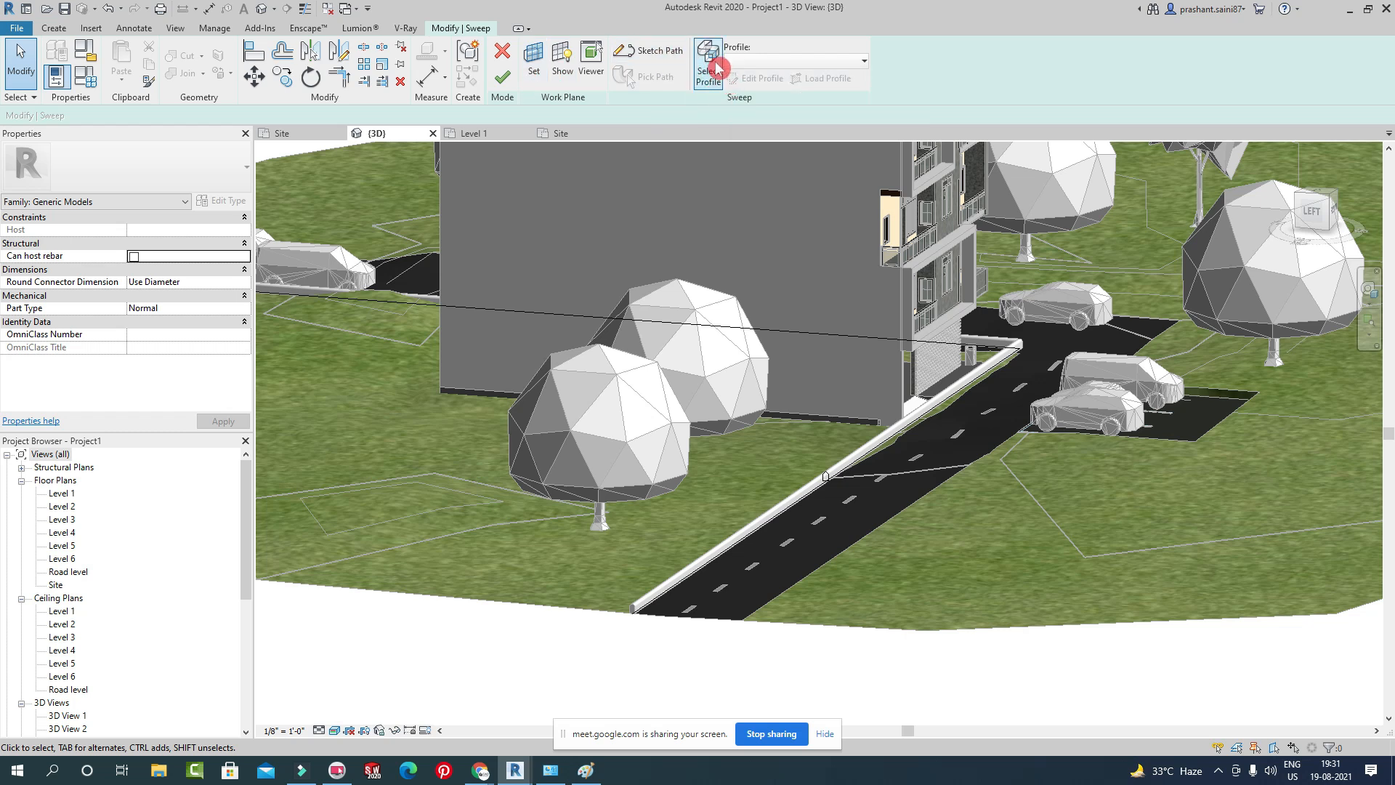
pyautogui.scroll(5, 821, 488)
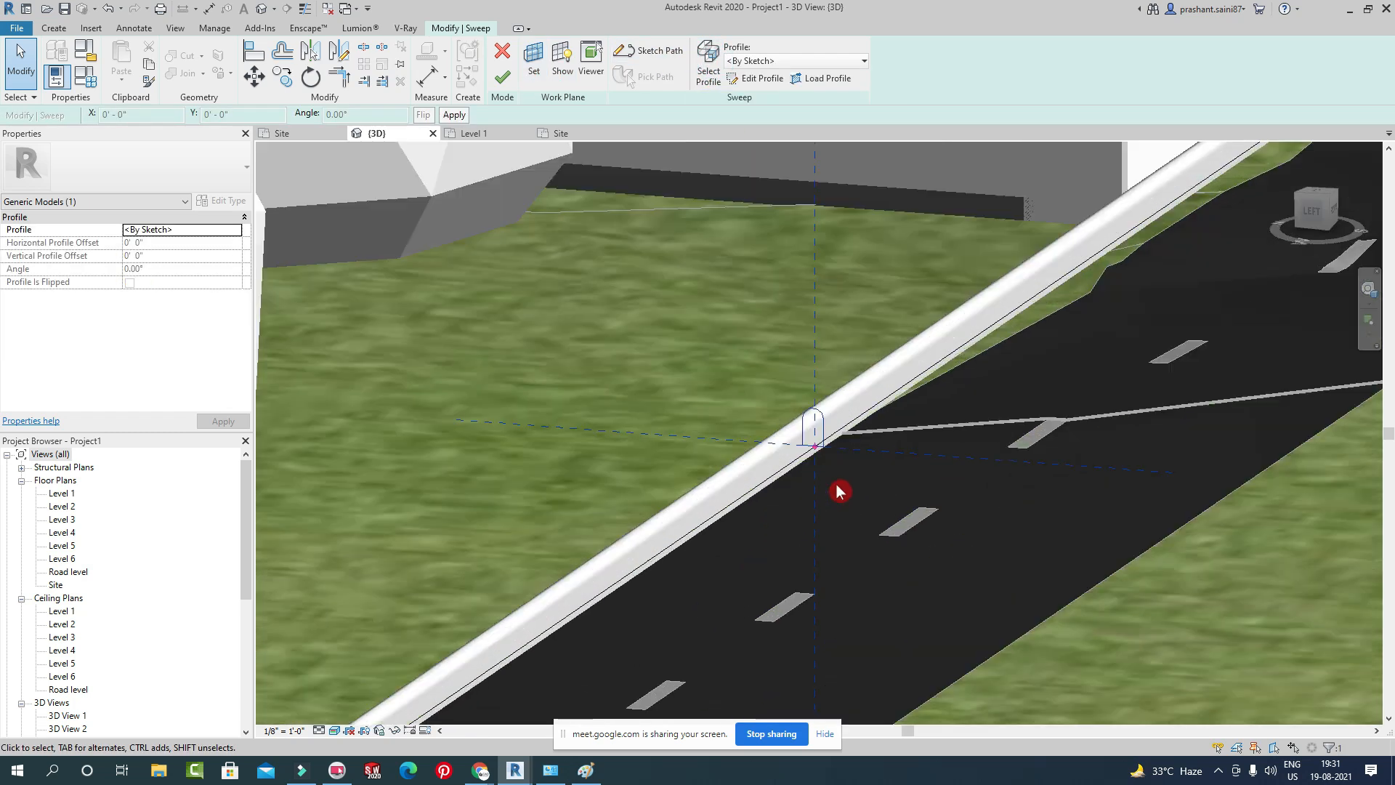
pyautogui.scroll(3, 838, 492)
pyautogui.click(732, 93)
pyautogui.click(786, 378)
pyautogui.moveTo(785, 374); pyautogui.dragTo(813, 386)
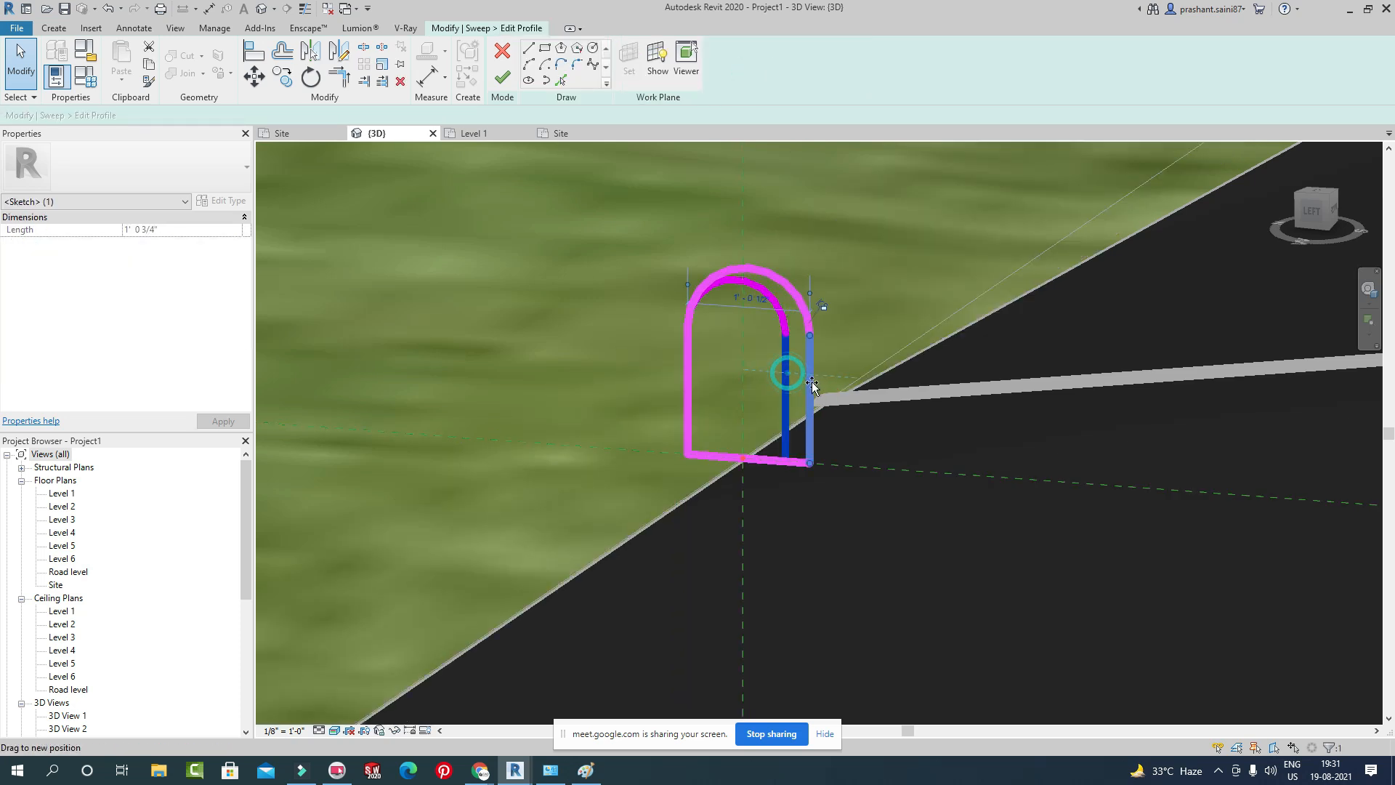
pyautogui.click(679, 369)
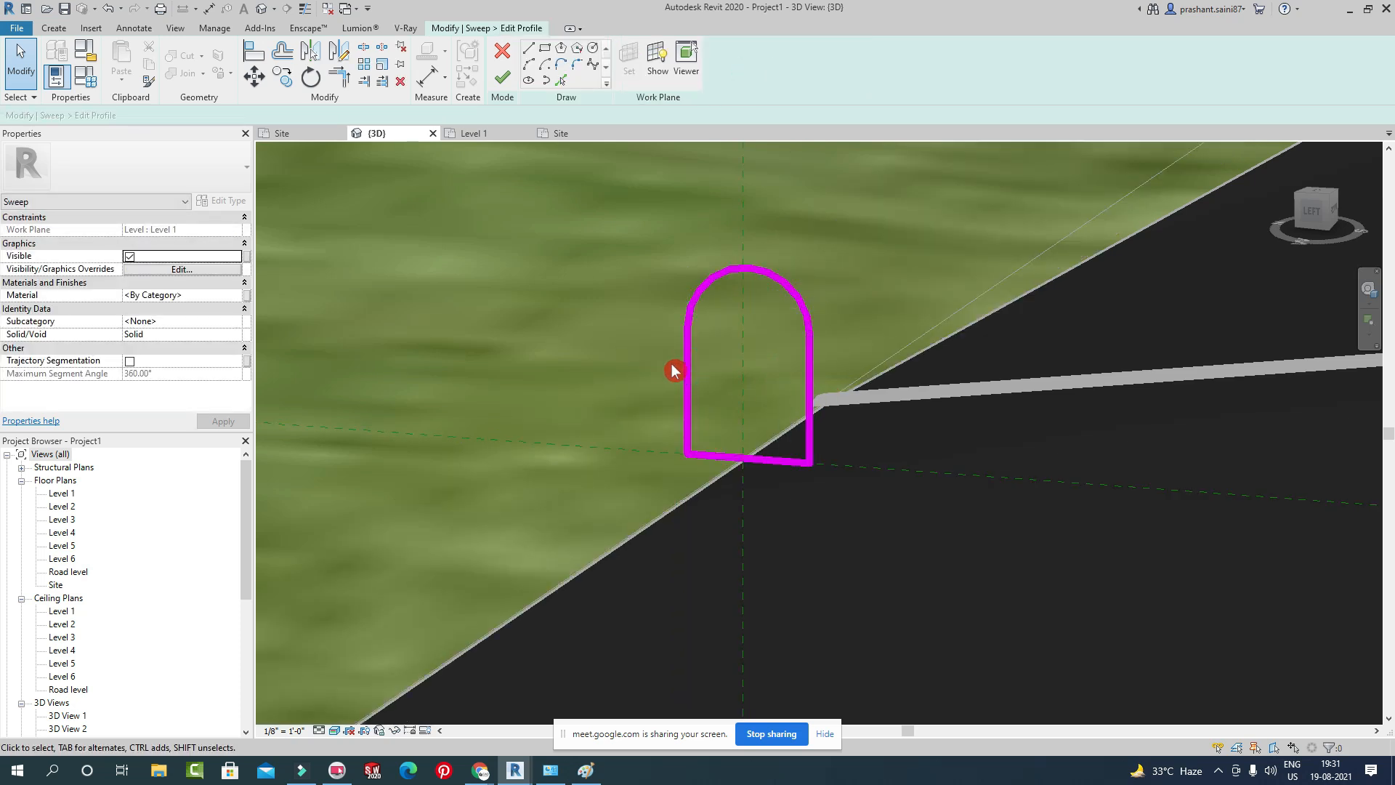
pyautogui.moveTo(689, 373); pyautogui.dragTo(661, 373)
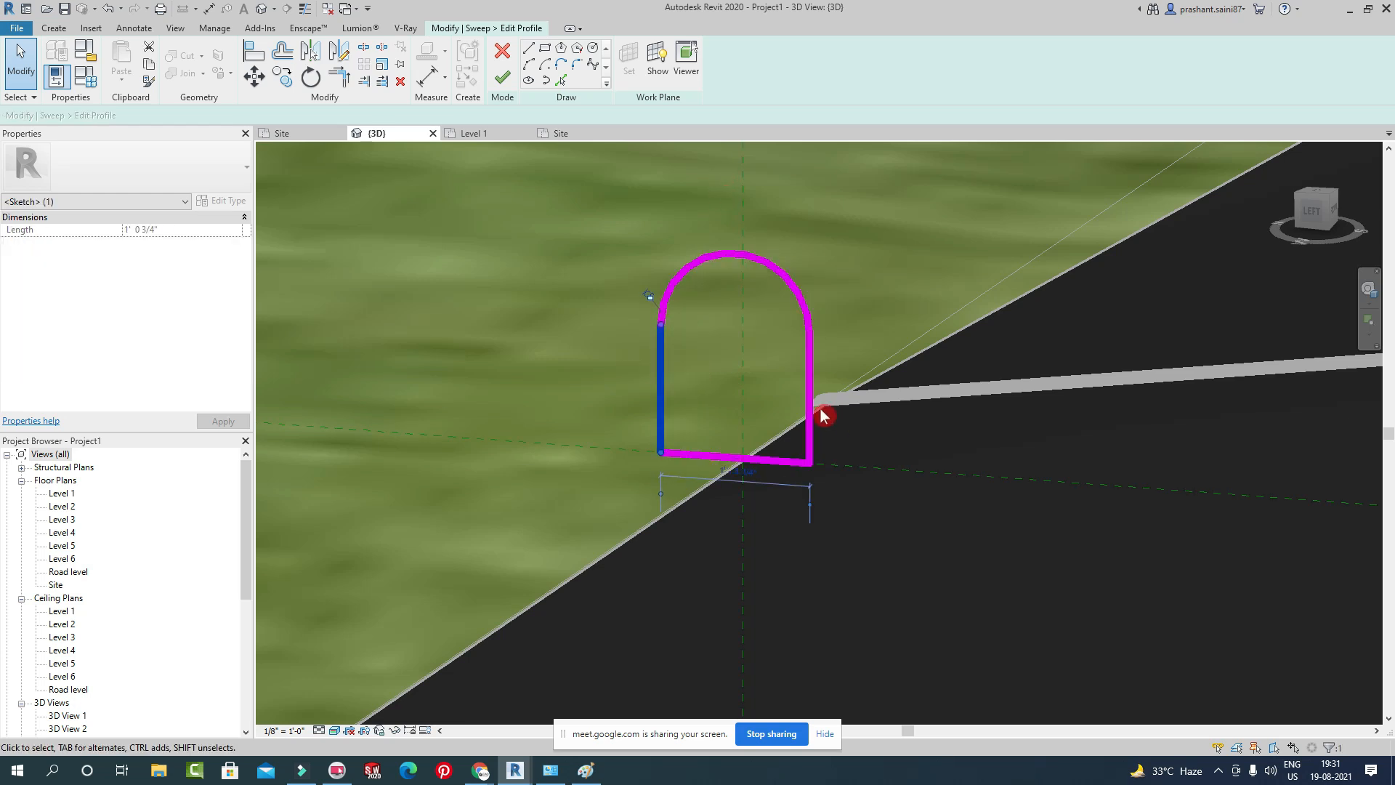
pyautogui.click(785, 361)
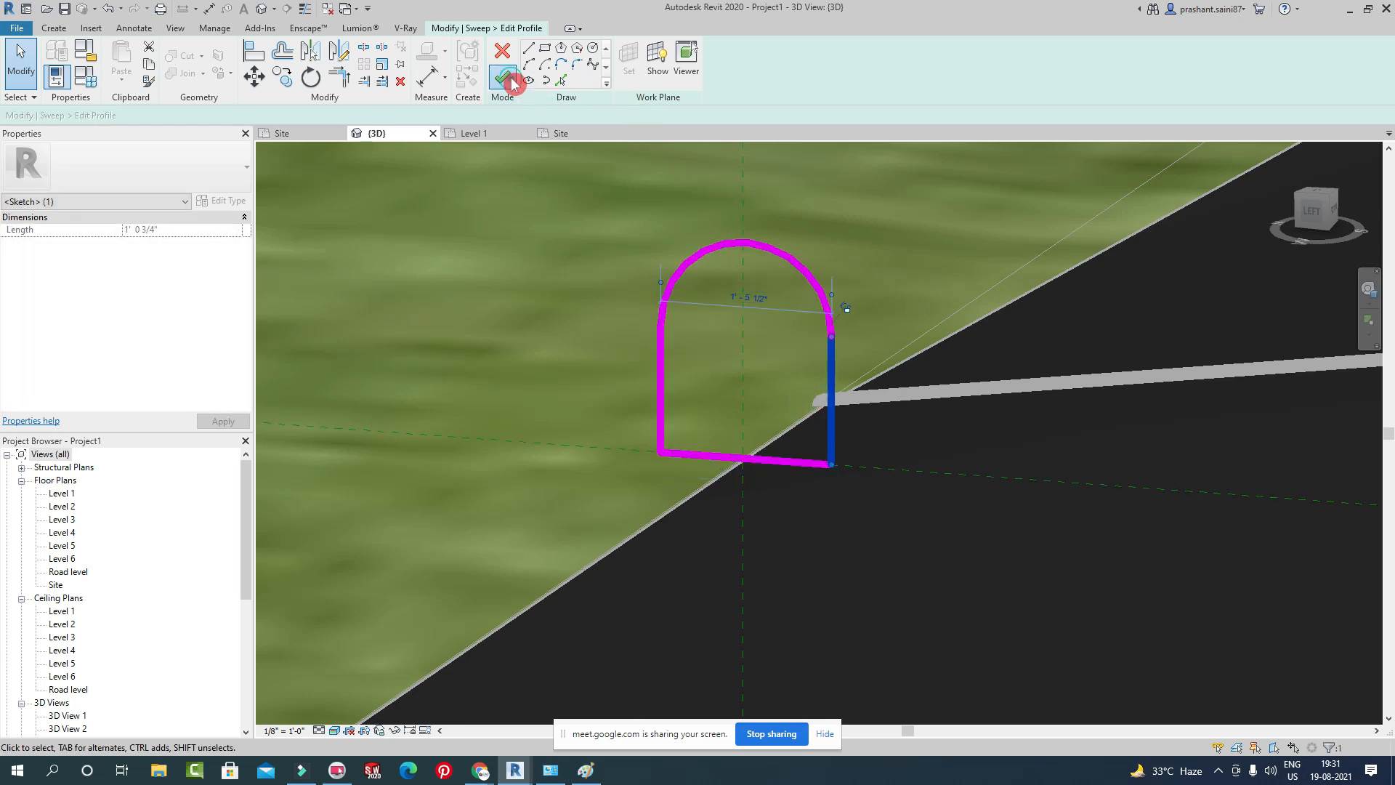
pyautogui.click(502, 78)
# Finish the sweep with the widened profile and check the curb's end at the site boundary.
pyautogui.scroll(-10, 689, 313)
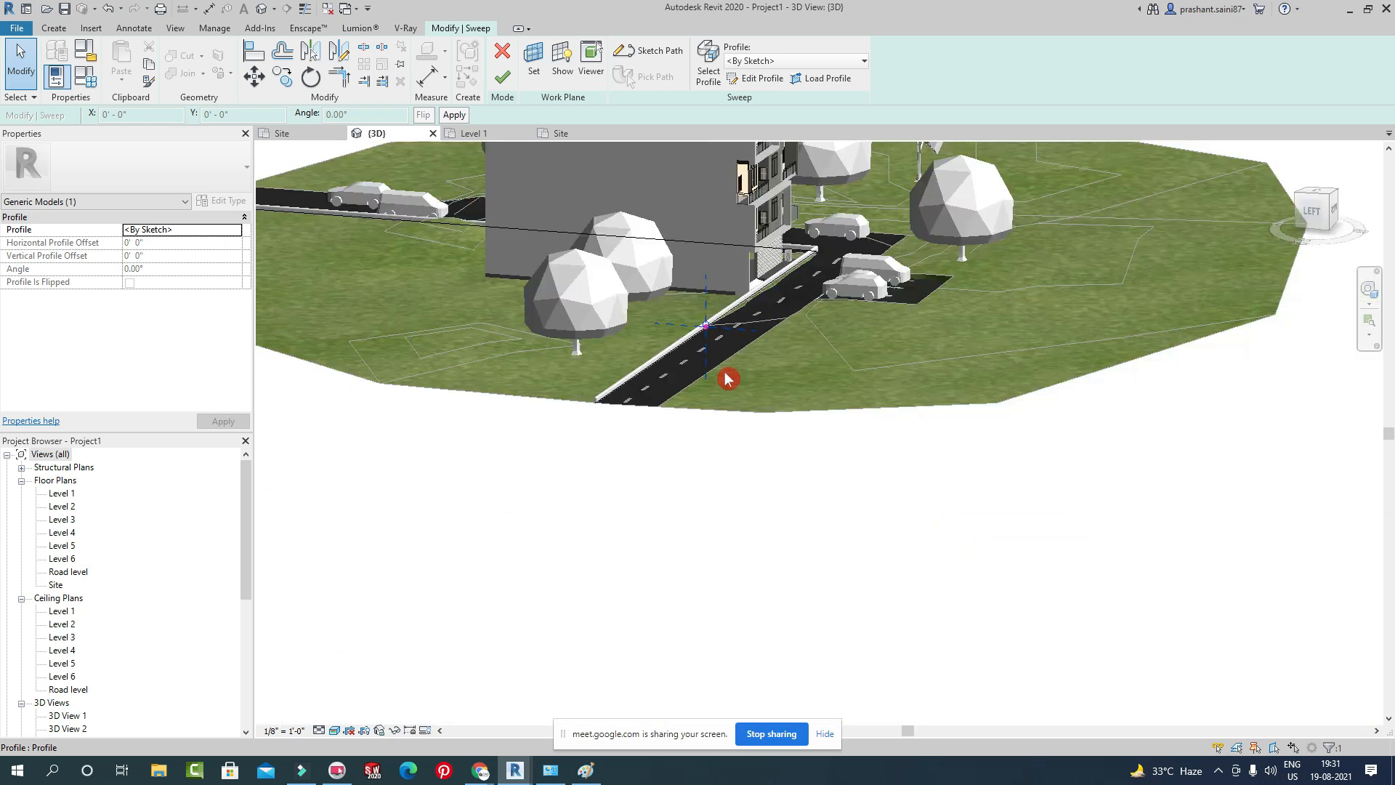
pyautogui.scroll(5, 763, 518)
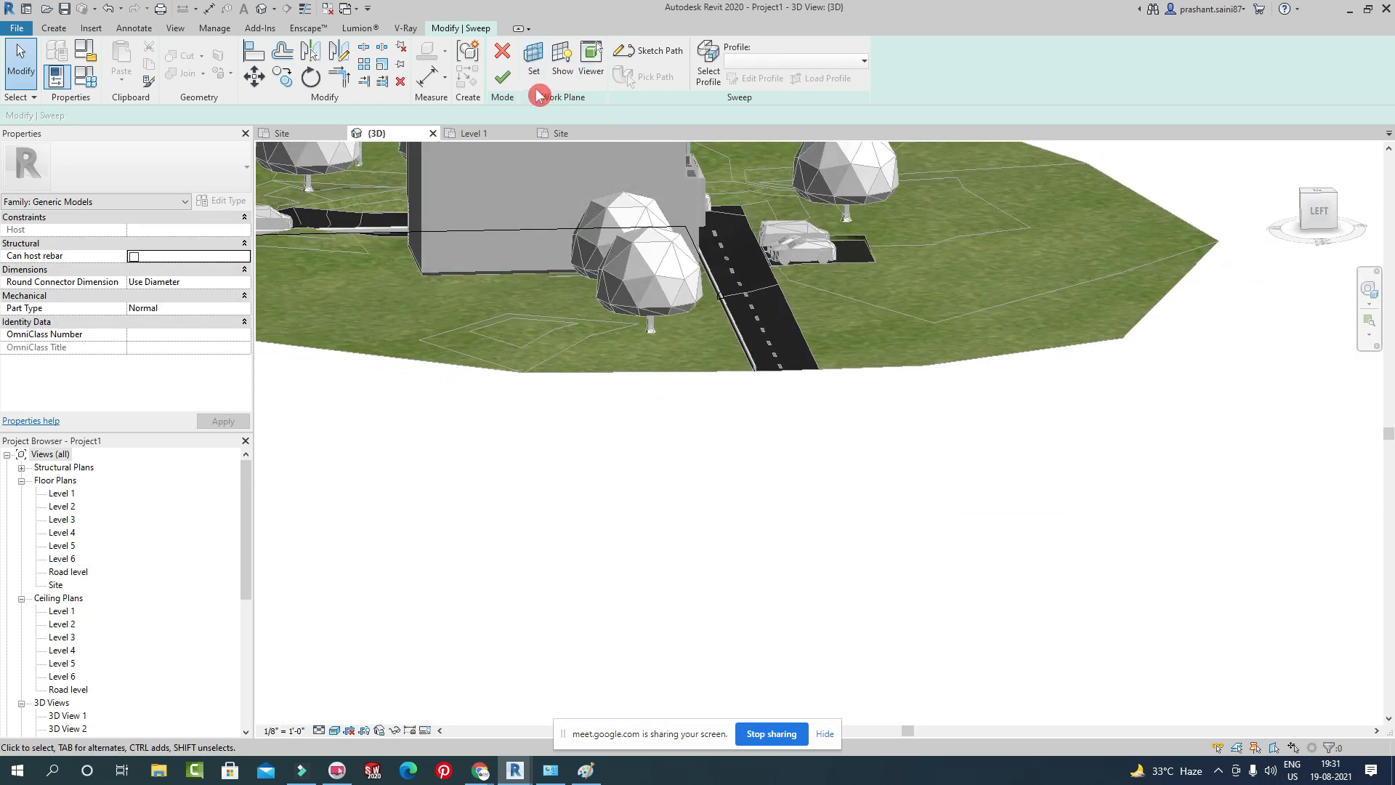
pyautogui.click(503, 77)
pyautogui.scroll(6, 866, 399)
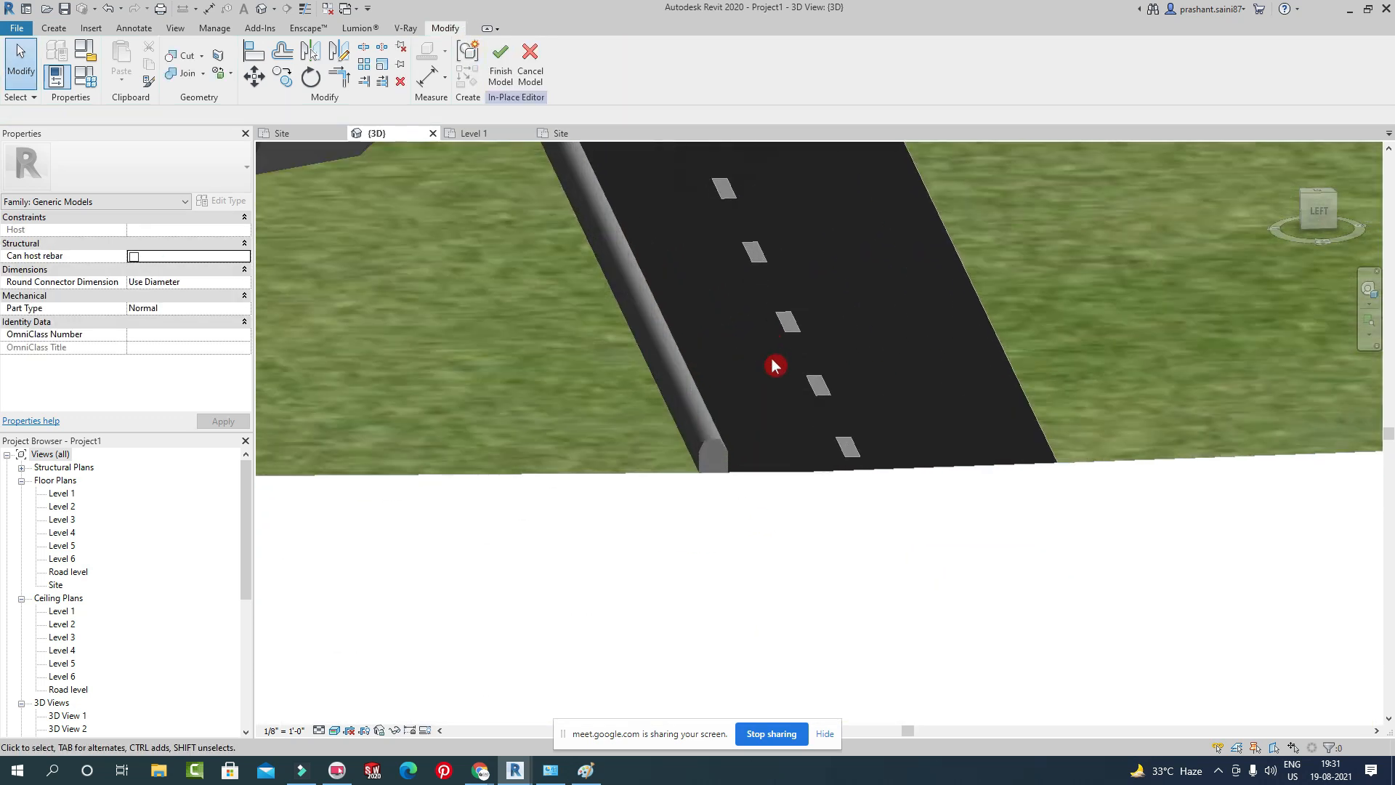
# Round the sweep path's corner at the road junction with a fillet arc and finish both the path and the sweep.
pyautogui.moveTo(778, 364); pyautogui.dragTo(736, 487, button='middle')
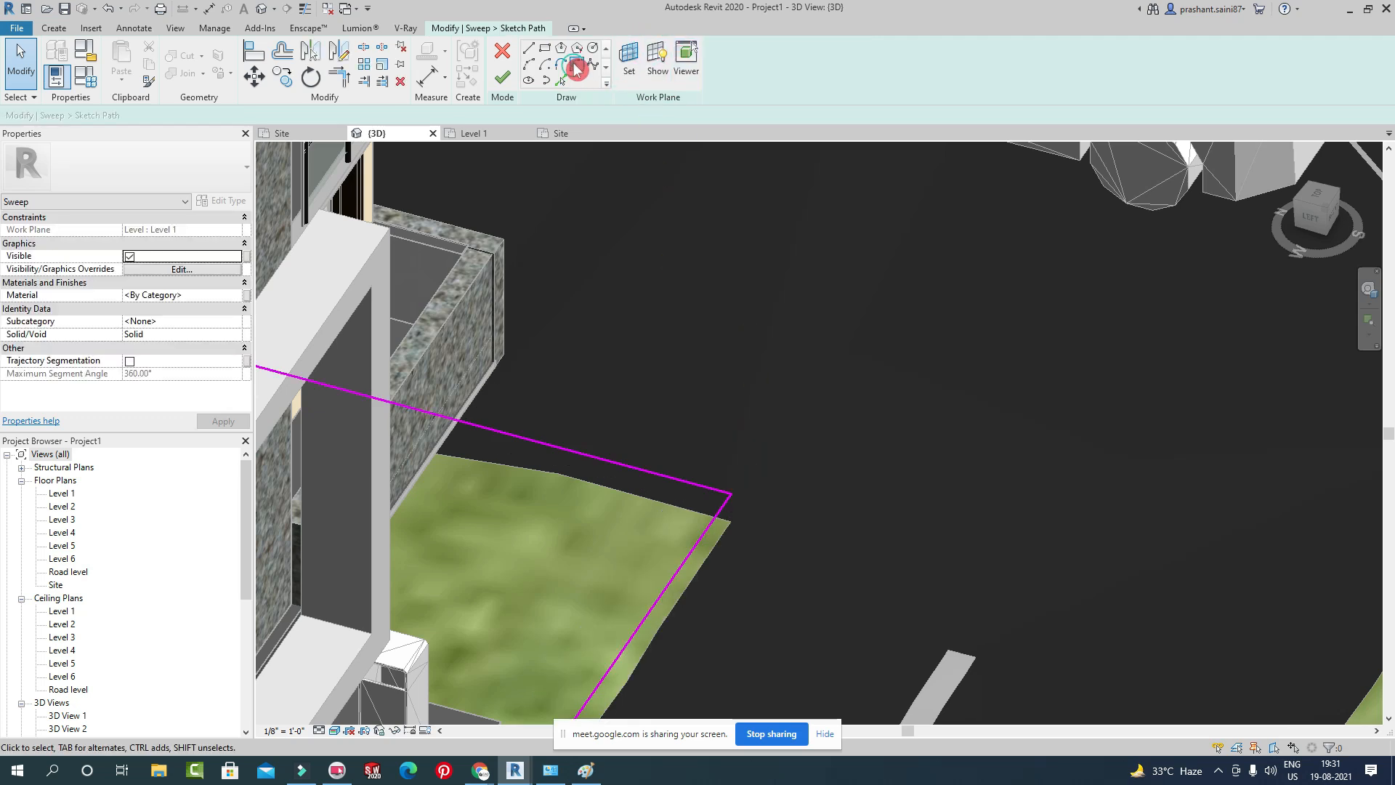
pyautogui.click(576, 69)
pyautogui.click(614, 461)
pyautogui.click(685, 574)
pyautogui.click(688, 531)
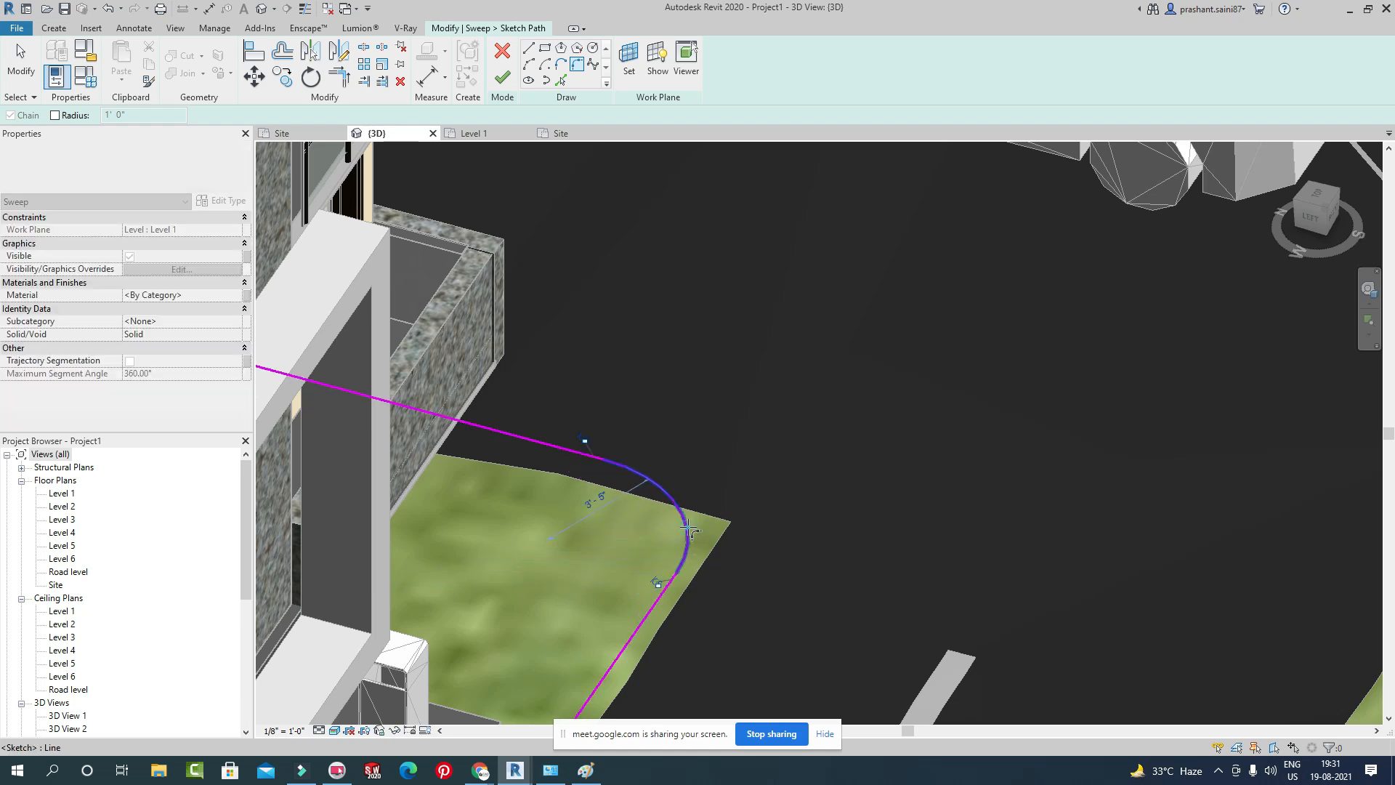
pyautogui.click(502, 77)
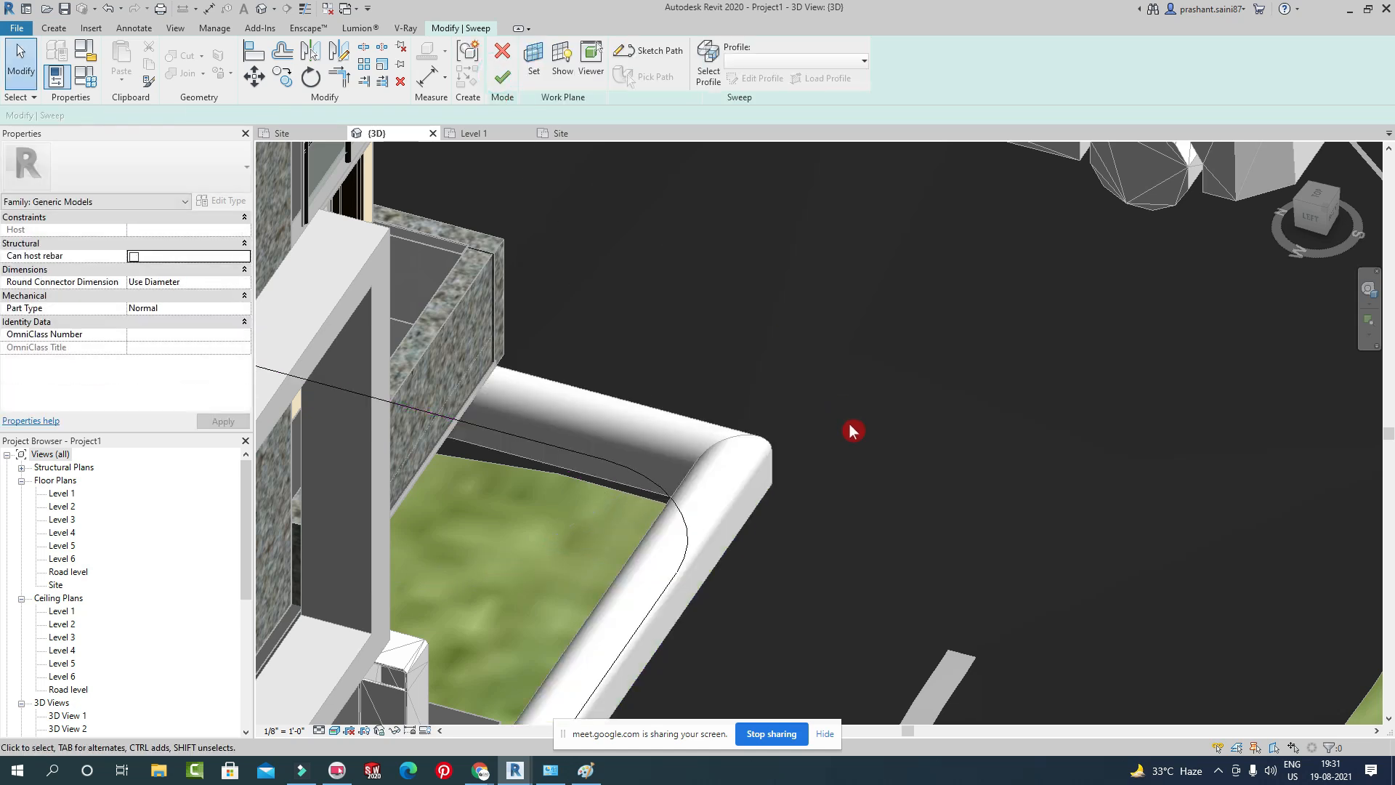
pyautogui.click(504, 79)
pyautogui.scroll(-10, 796, 385)
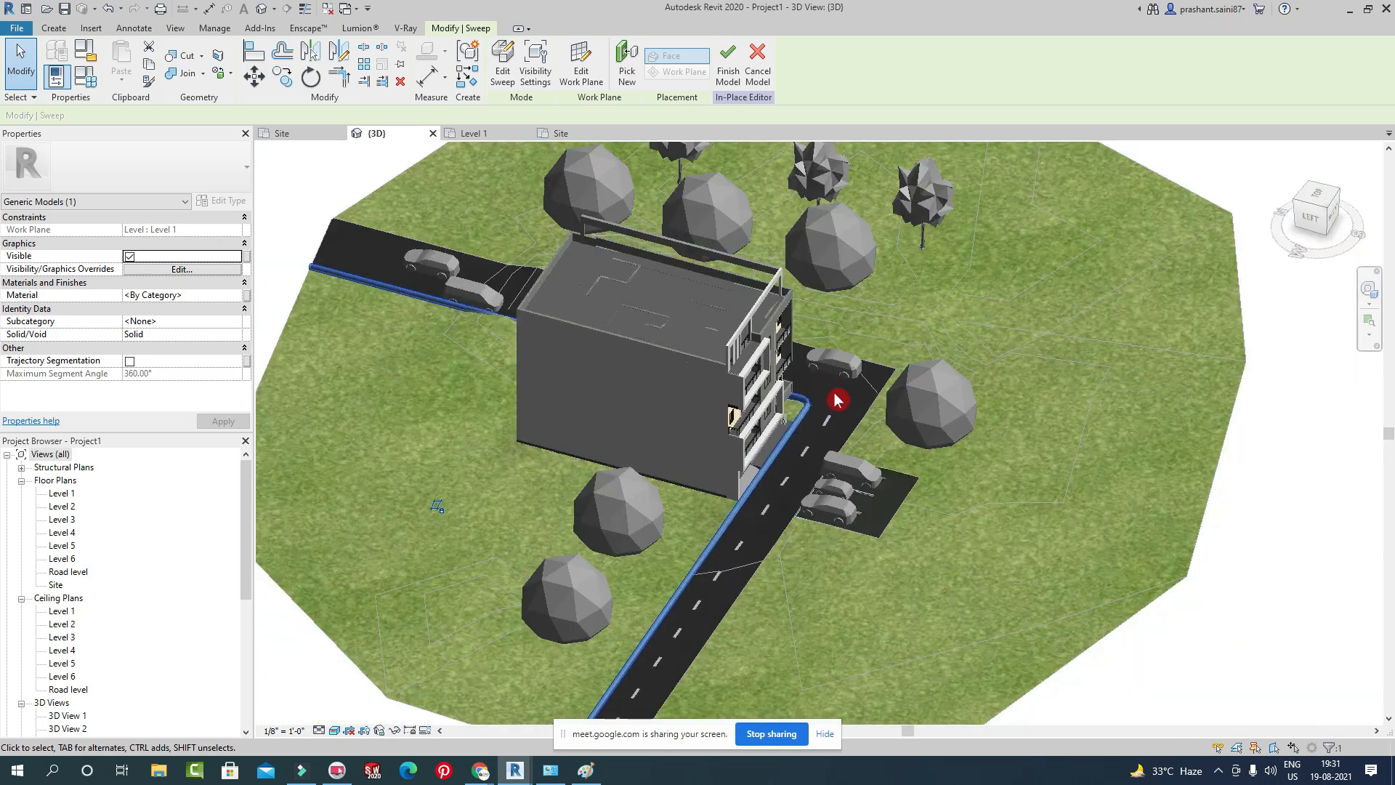
# Examine the curb along both roads and around the building from several sides of the site.
pyautogui.click(1146, 623)
pyautogui.keyDown('shift'); pyautogui.moveTo(1147, 623); pyautogui.dragTo(757, 467, button='middle'); pyautogui.keyUp('shift')
pyautogui.scroll(5, 672, 469)
pyautogui.scroll(4, 920, 508)
pyautogui.scroll(-5, 919, 509)
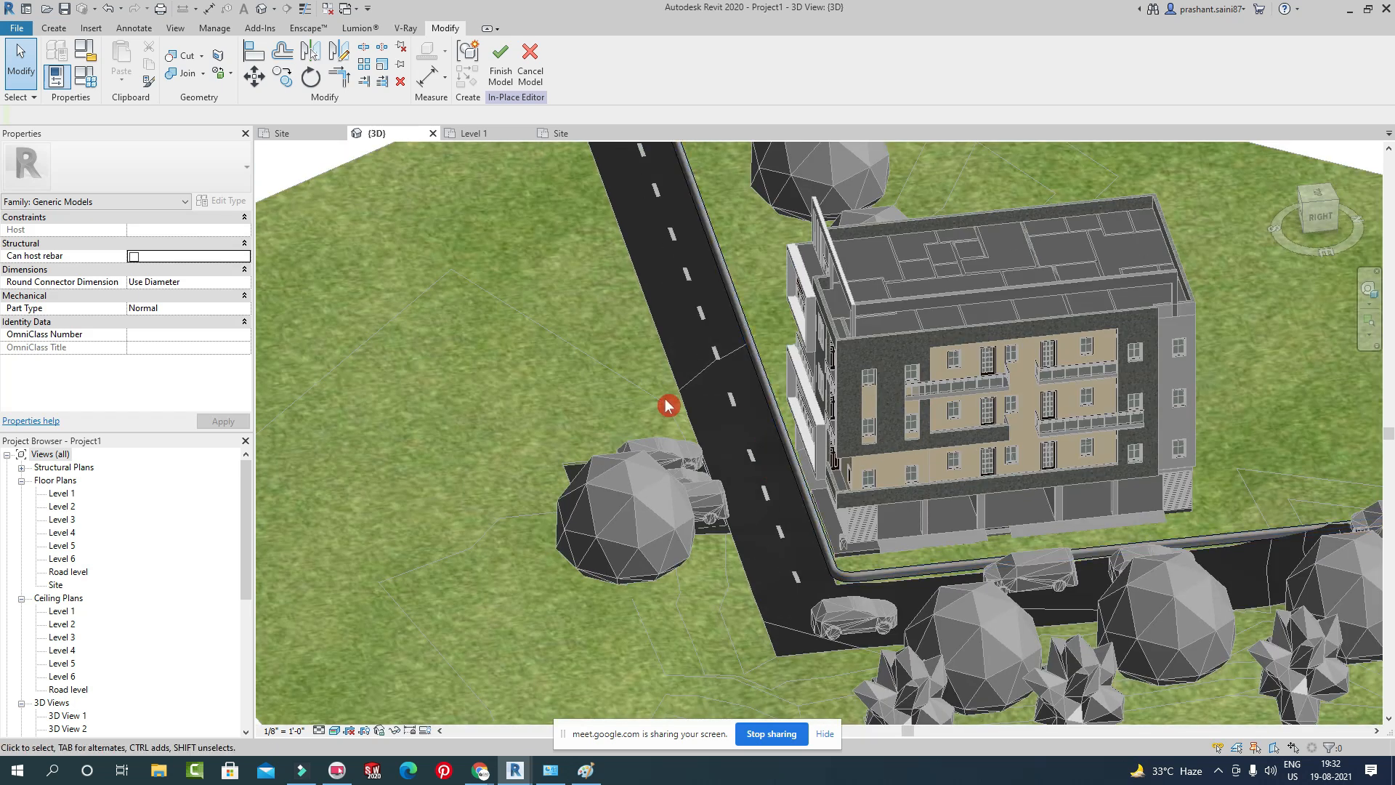
pyautogui.scroll(-5, 687, 423)
pyautogui.keyDown('shift'); pyautogui.moveTo(695, 473); pyautogui.dragTo(966, 368, button='middle'); pyautogui.keyUp('shift')
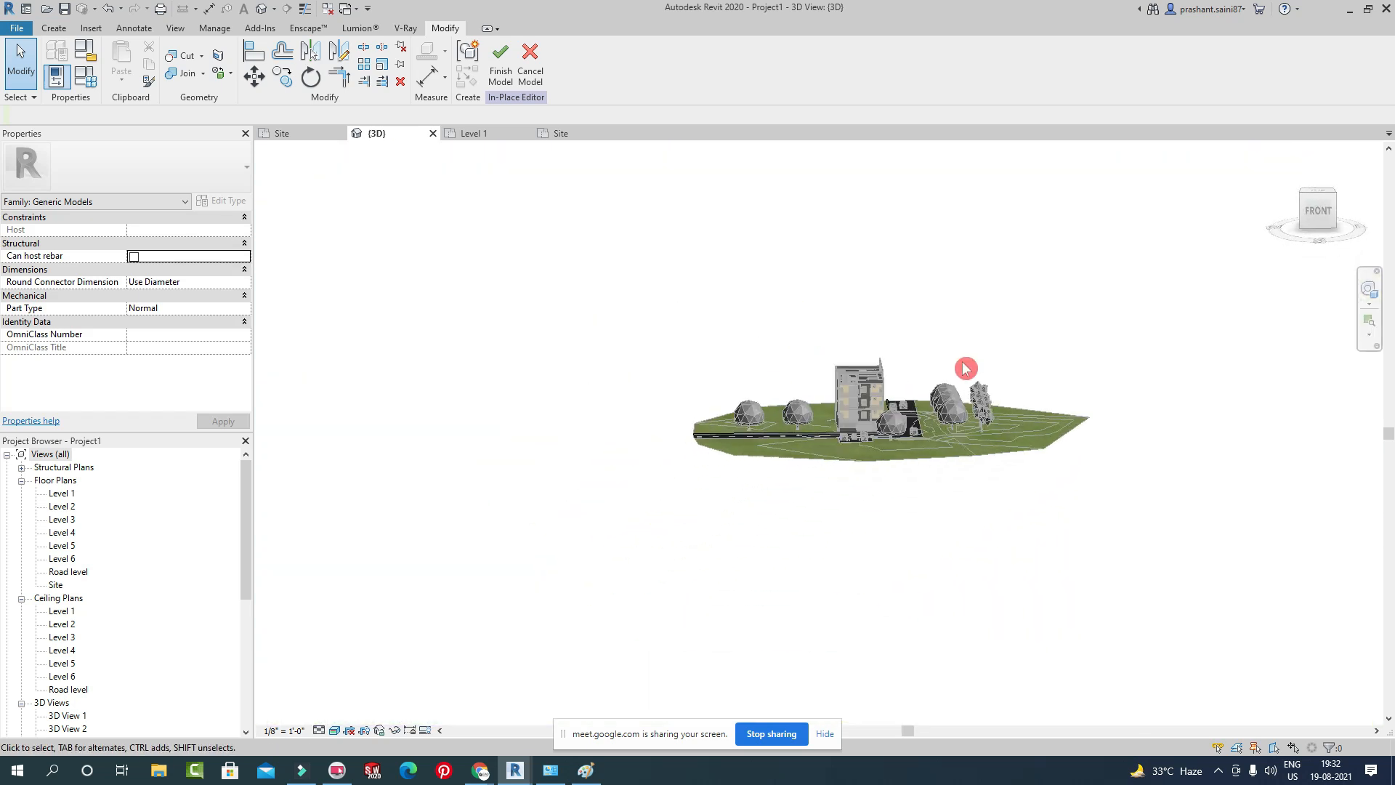
pyautogui.scroll(4, 890, 488)
pyautogui.scroll(3, 889, 488)
pyautogui.keyDown('shift'); pyautogui.moveTo(835, 474); pyautogui.dragTo(727, 501, button='middle'); pyautogui.keyUp('shift')
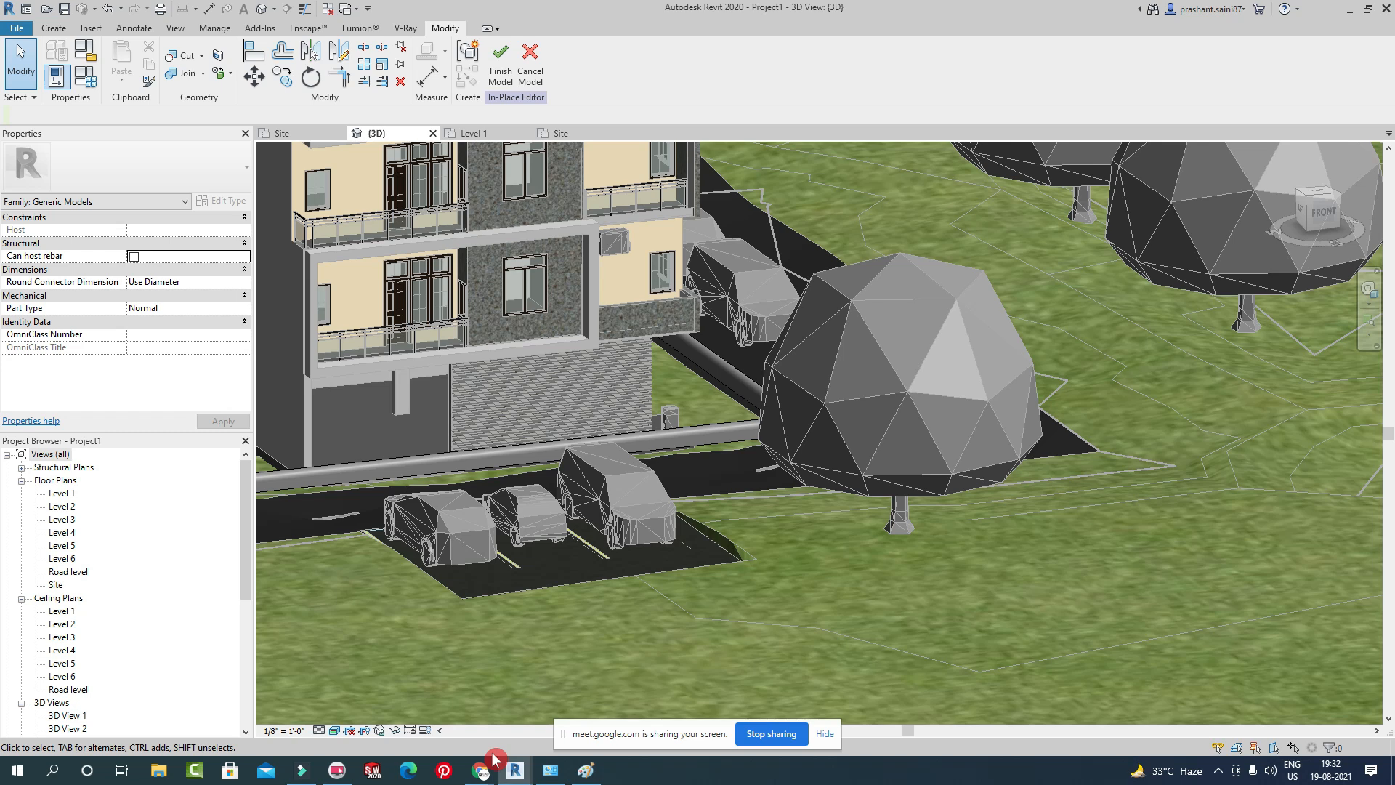
# Switch to the Enscape window and look along the road beside the building.
pyautogui.moveTo(521, 776)
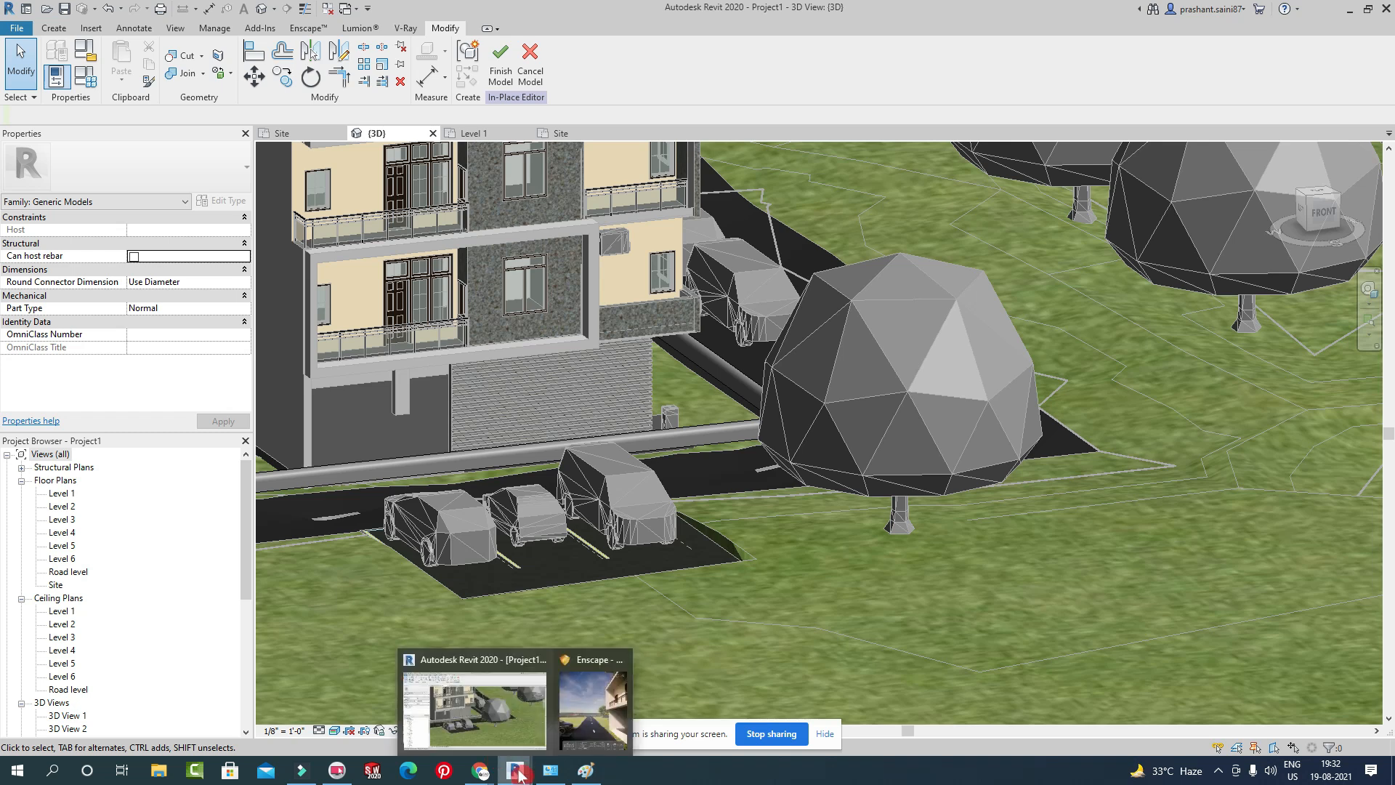
pyautogui.click(592, 697)
pyautogui.click(879, 514)
pyautogui.moveTo(928, 429); pyautogui.dragTo(996, 468)
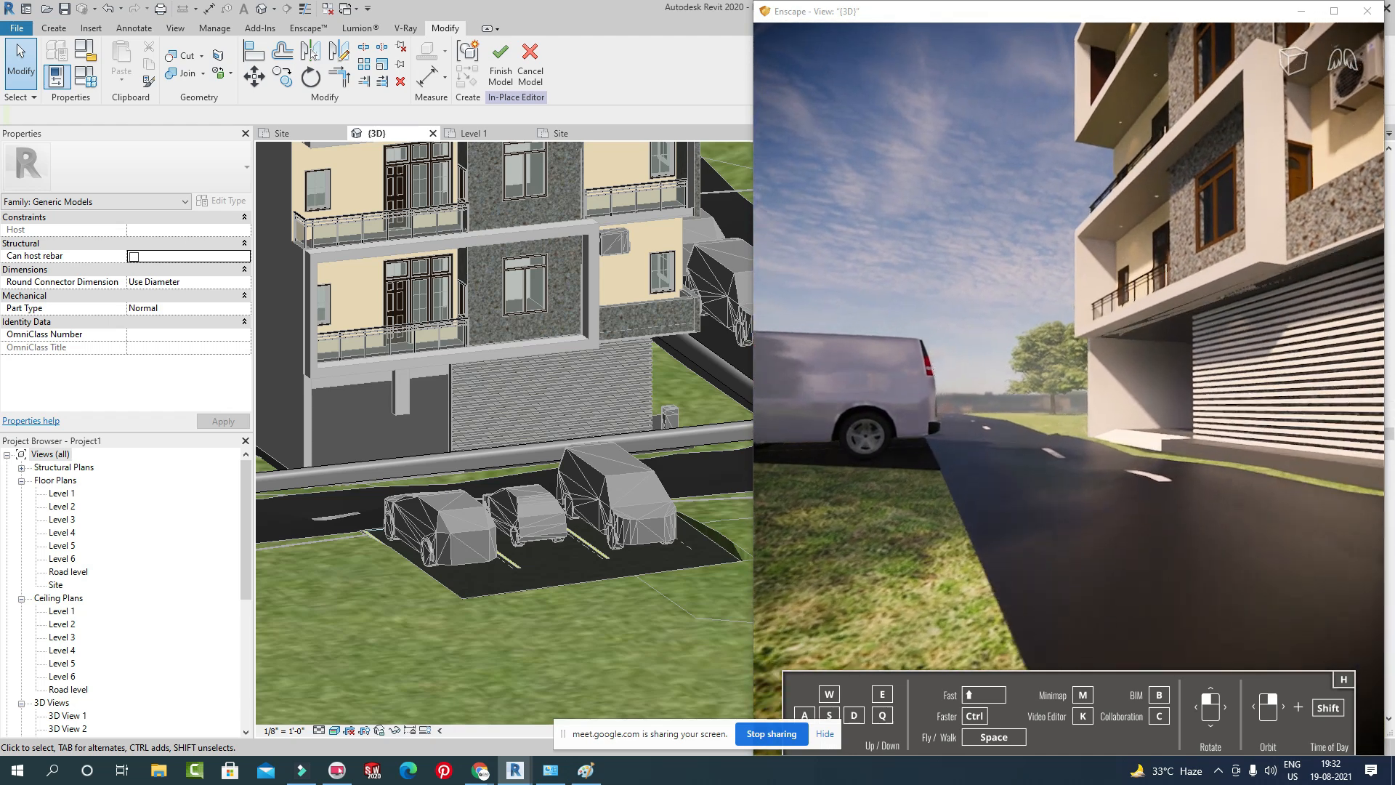
pyautogui.rightClick(1012, 467)
# Finish the in-place curb model in Revit and switch to Enscape to review the curb along the road.
pyautogui.click(494, 66)
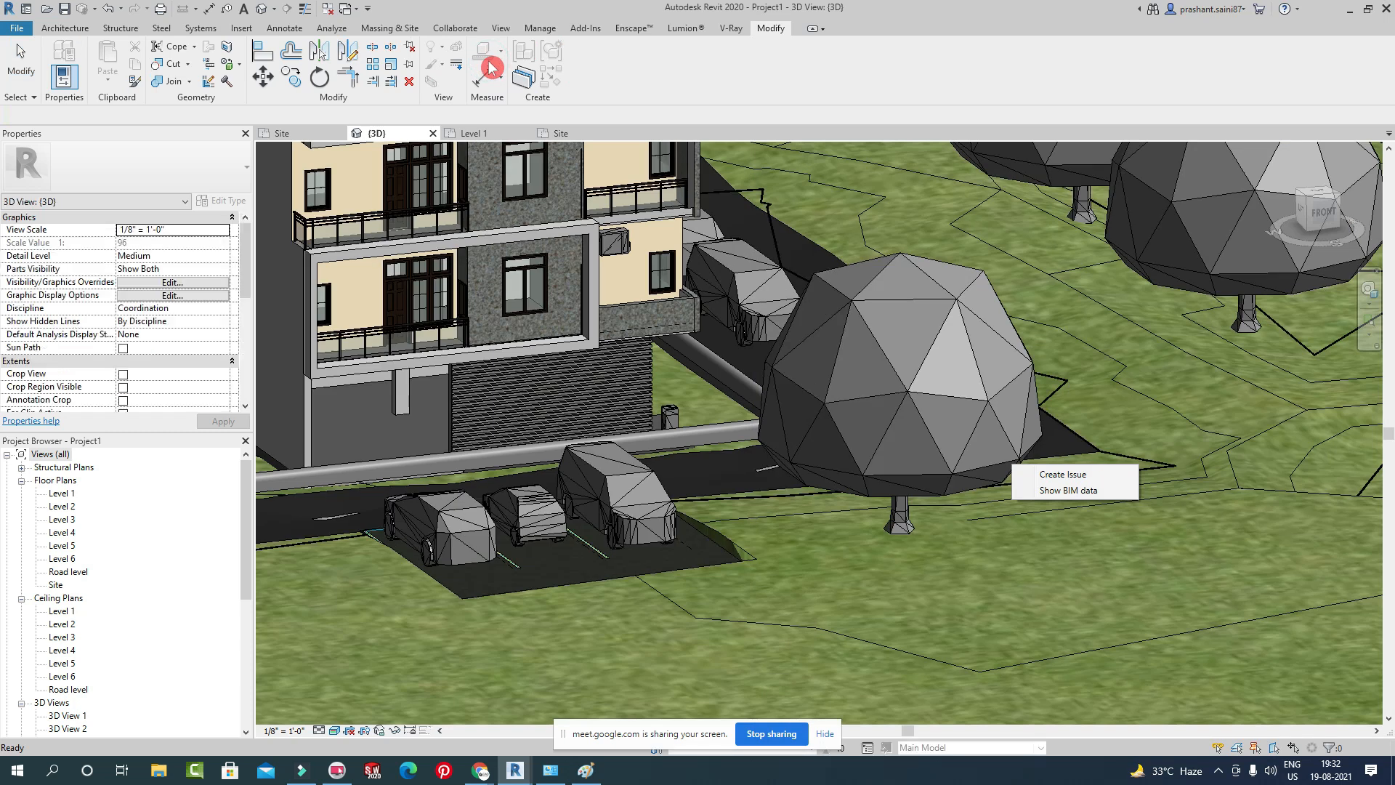
pyautogui.moveTo(515, 770)
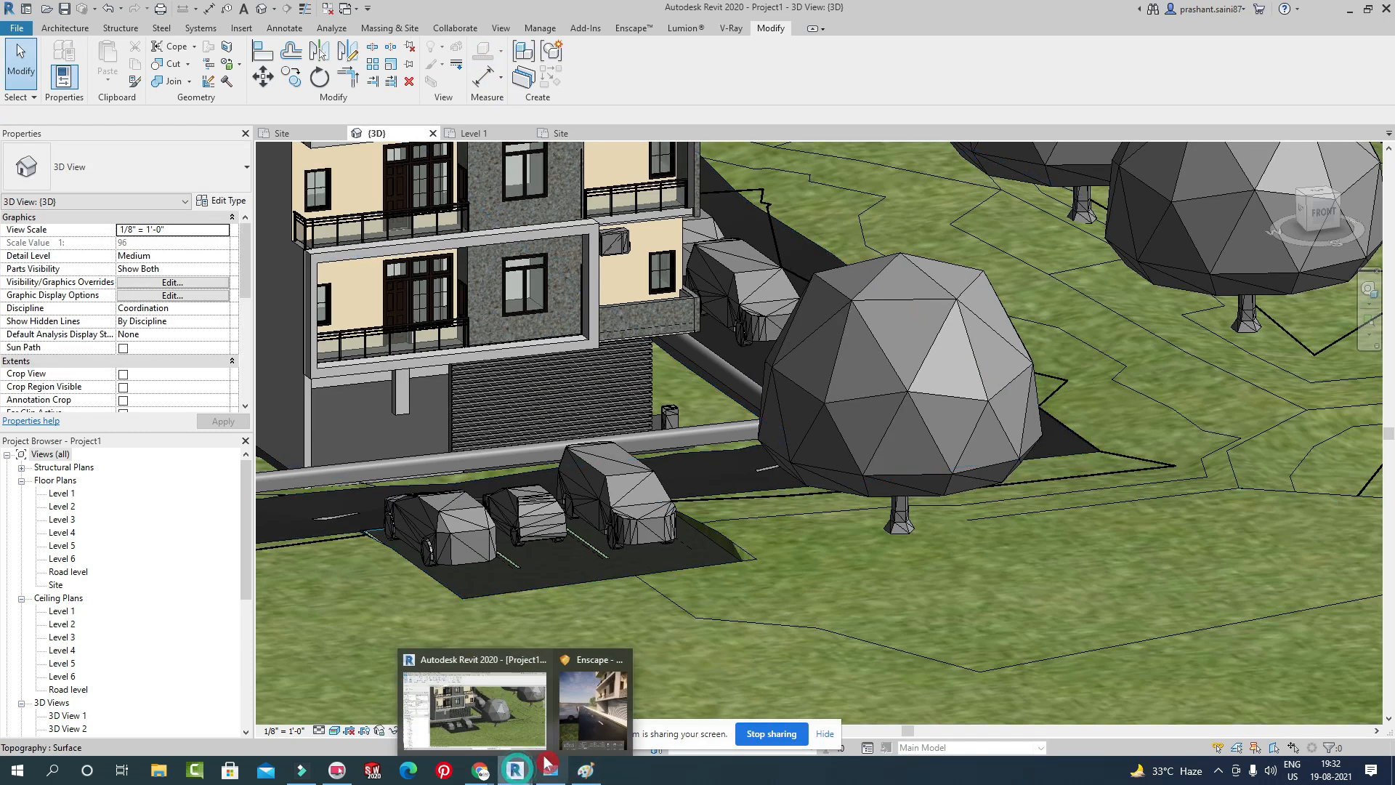
pyautogui.click(589, 691)
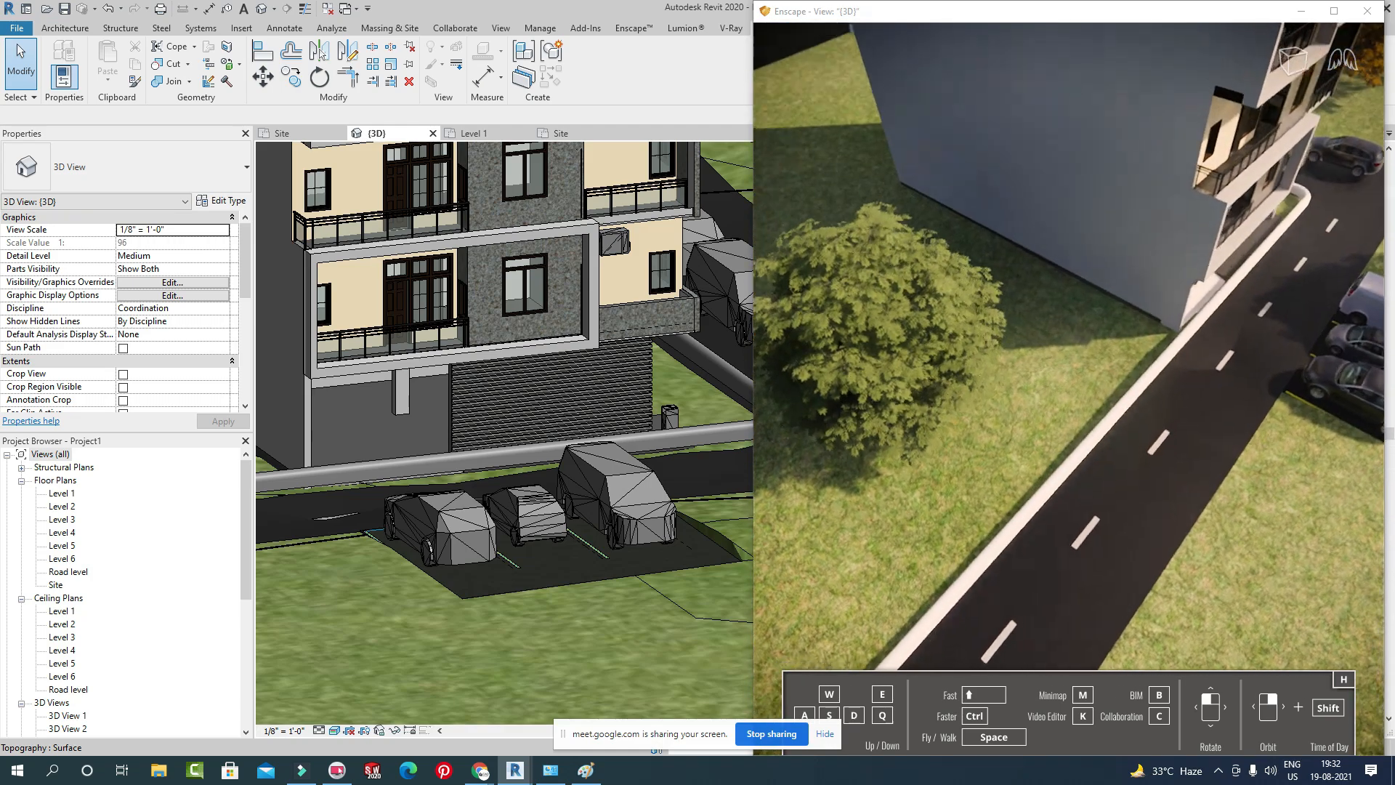
pyautogui.click(969, 348)
# Remove the swept curb from the Revit model and switch to Enscape to view the road without it.
pyautogui.click(462, 467)
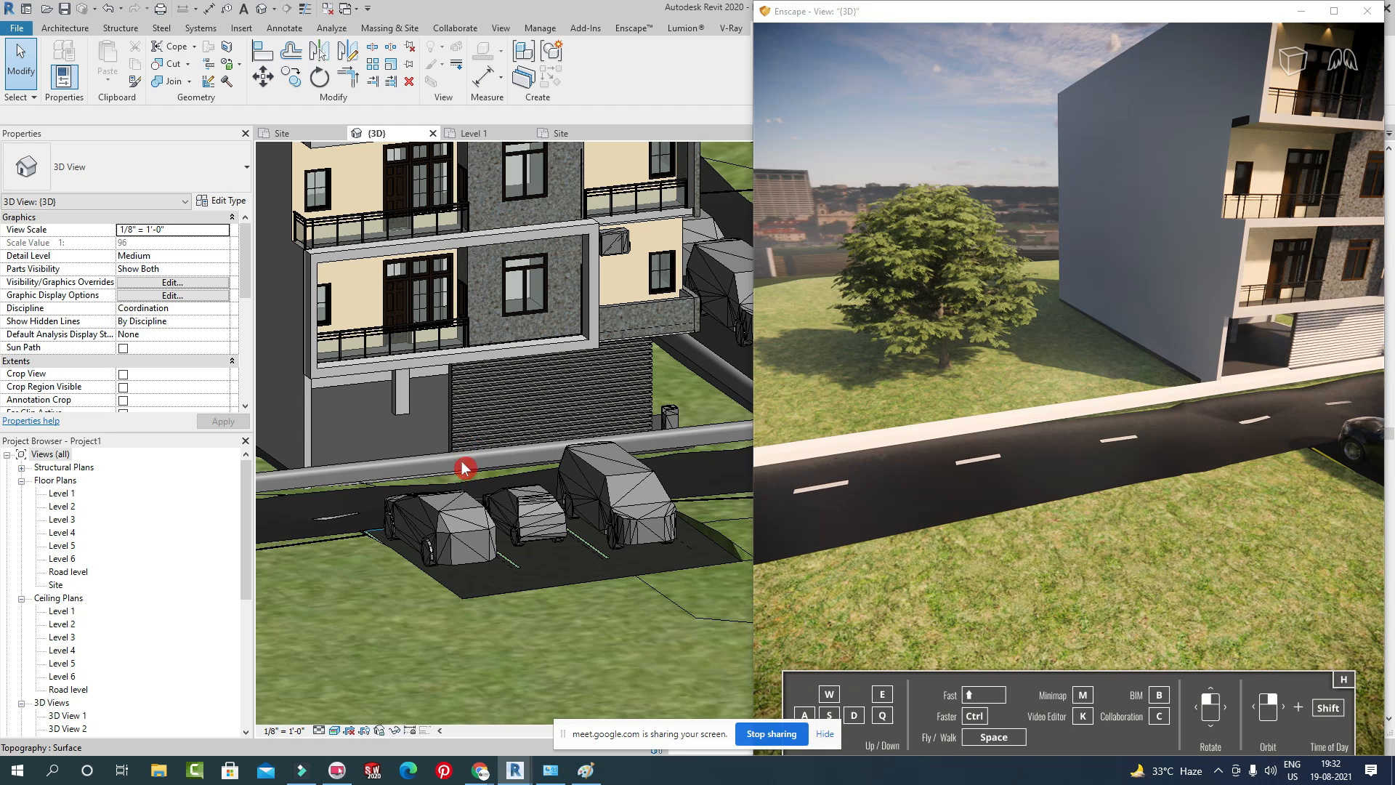
pyautogui.click(462, 460)
pyautogui.press('Escape')
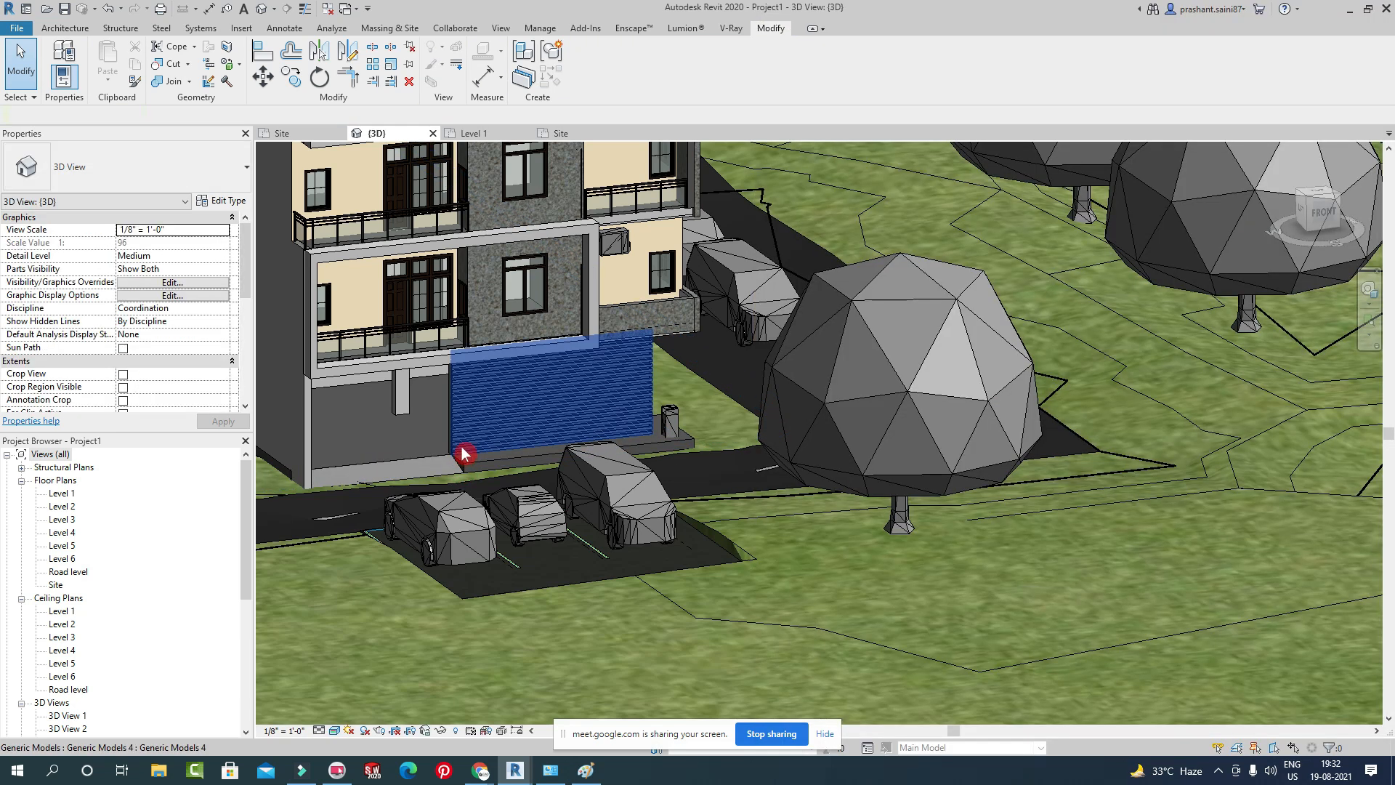
pyautogui.moveTo(515, 769)
pyautogui.click(598, 701)
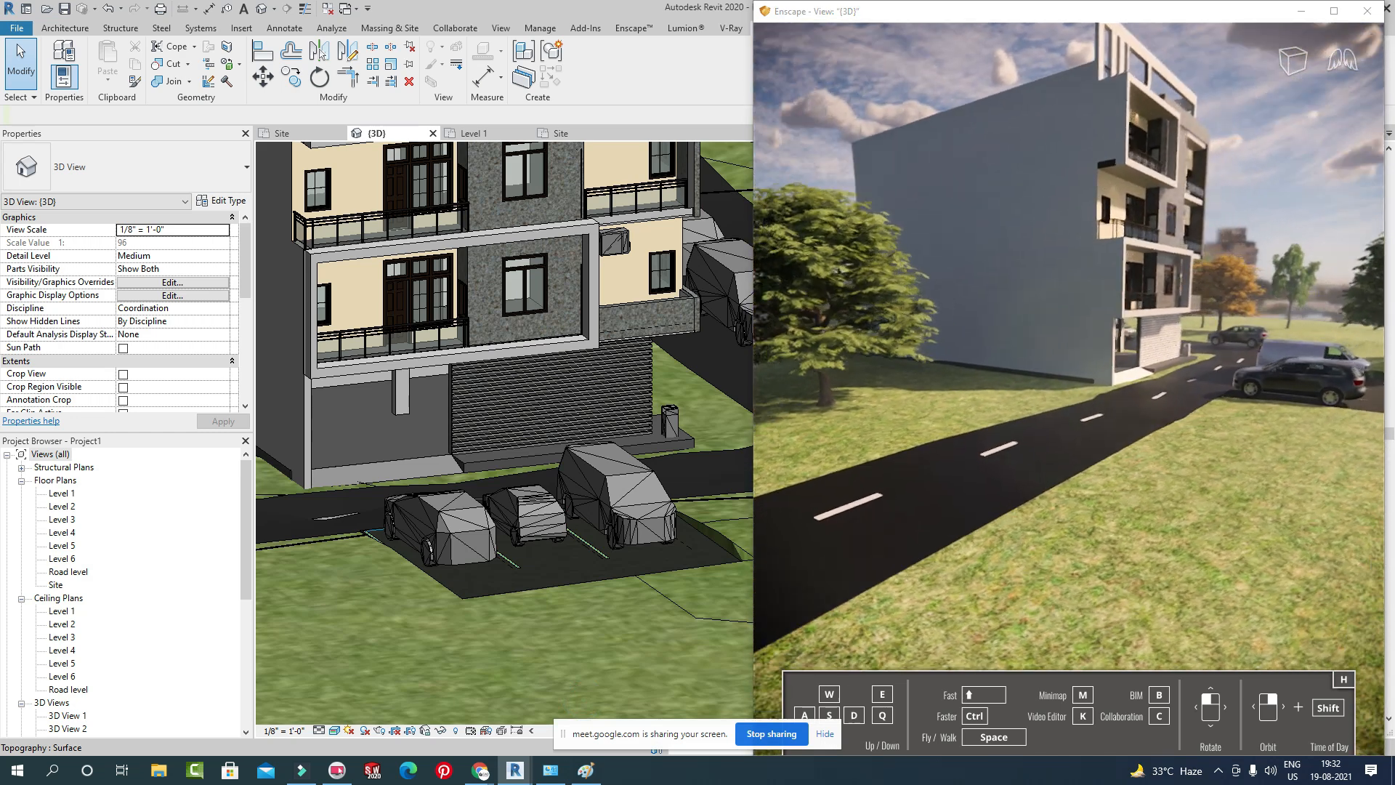
# Look along the curbless road and at the building in Enscape, and return to the Revit 3D view.
pyautogui.moveTo(1074, 457); pyautogui.dragTo(1112, 481)
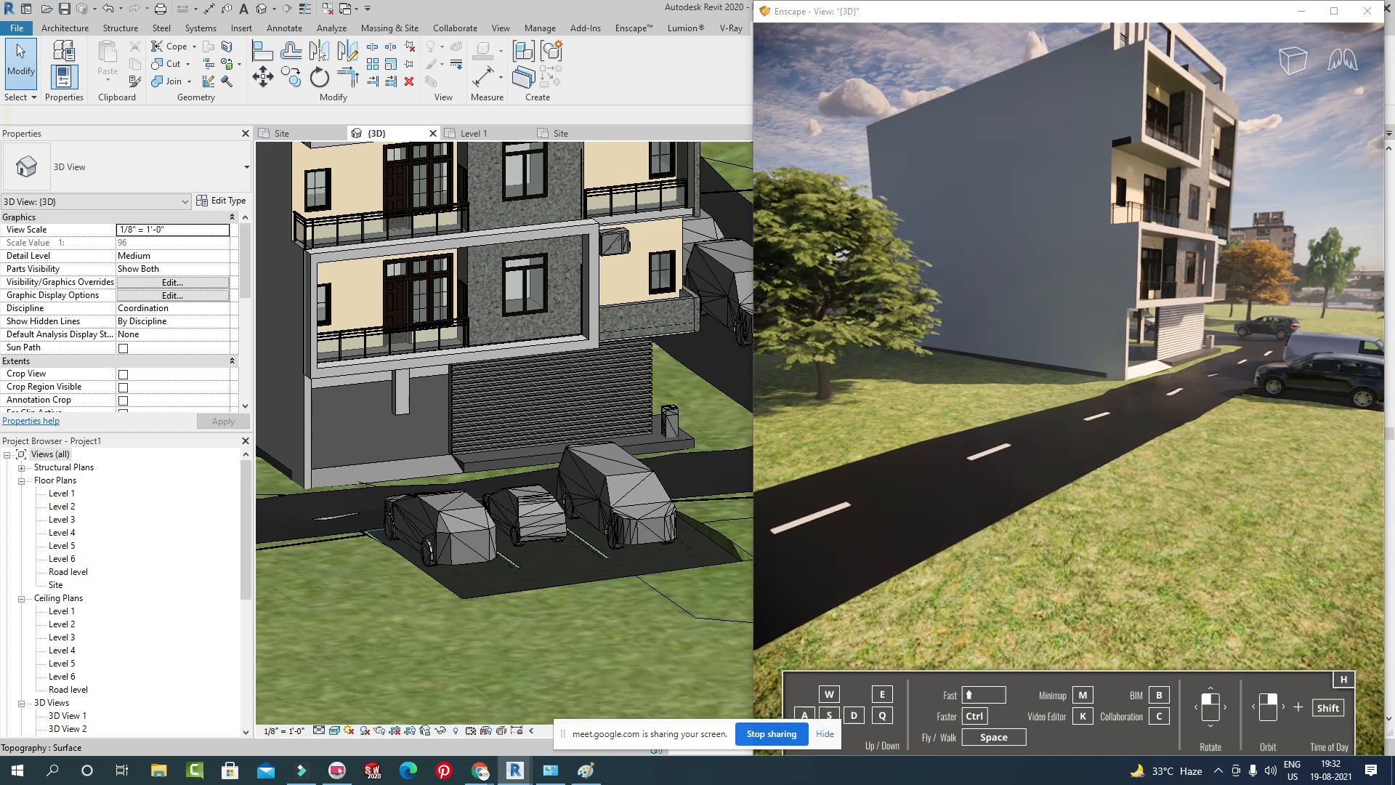
pyautogui.moveTo(1031, 507); pyautogui.dragTo(1039, 654)
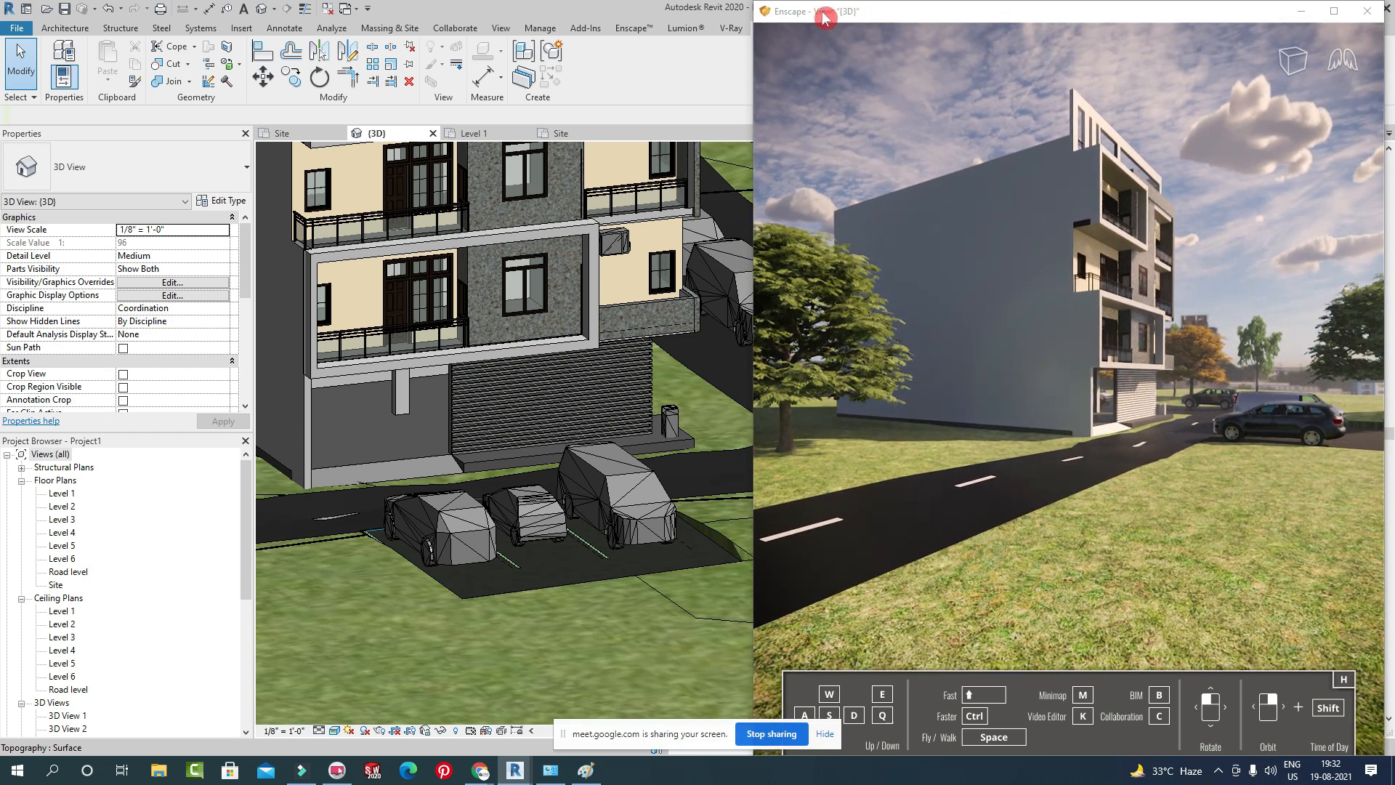
pyautogui.click(615, 78)
pyautogui.moveTo(579, 430); pyautogui.dragTo(819, 361, button='middle')
pyautogui.scroll(-3, 484, 346)
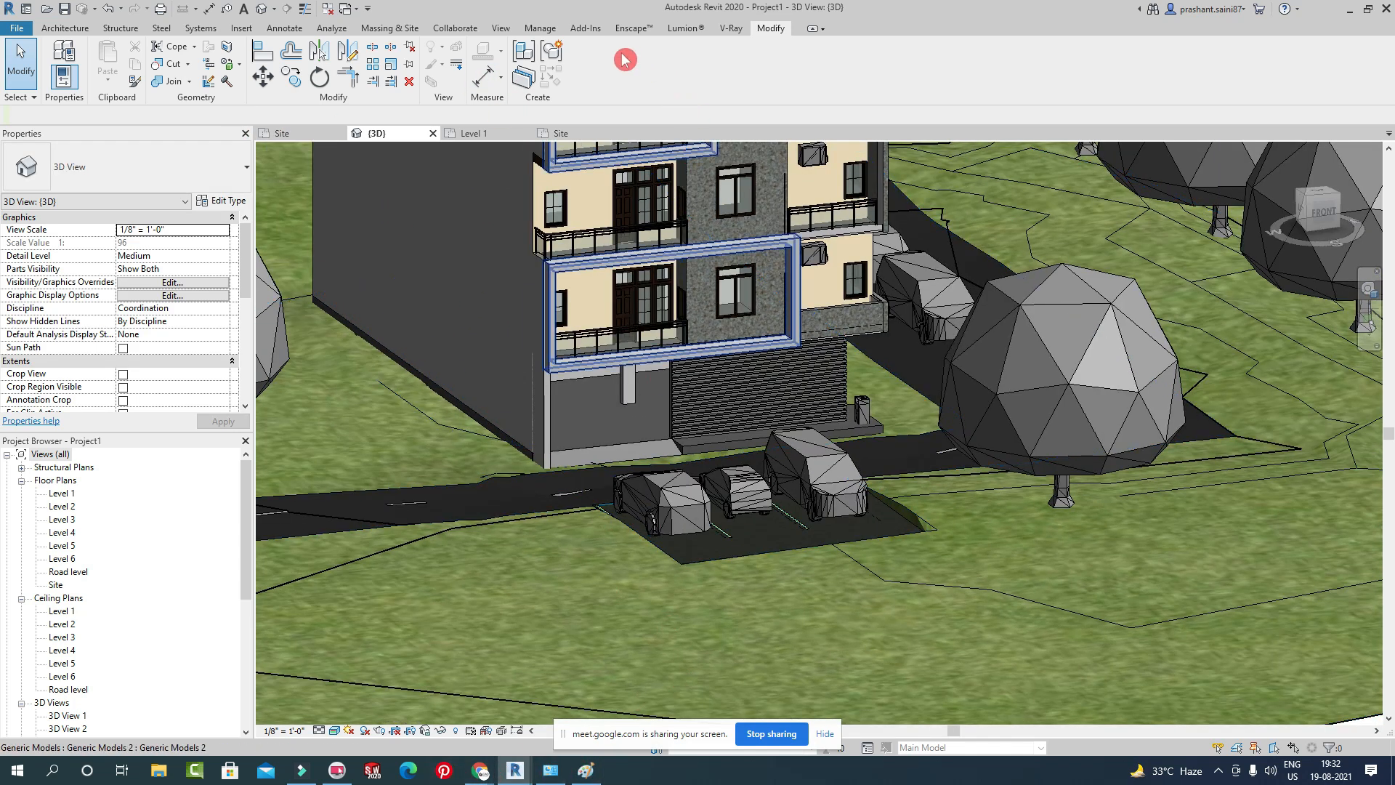
# Frame the building and parked cars in Enscape and save that viewpoint as a Revit 3D view named "Enscape camera".
pyautogui.click(633, 28)
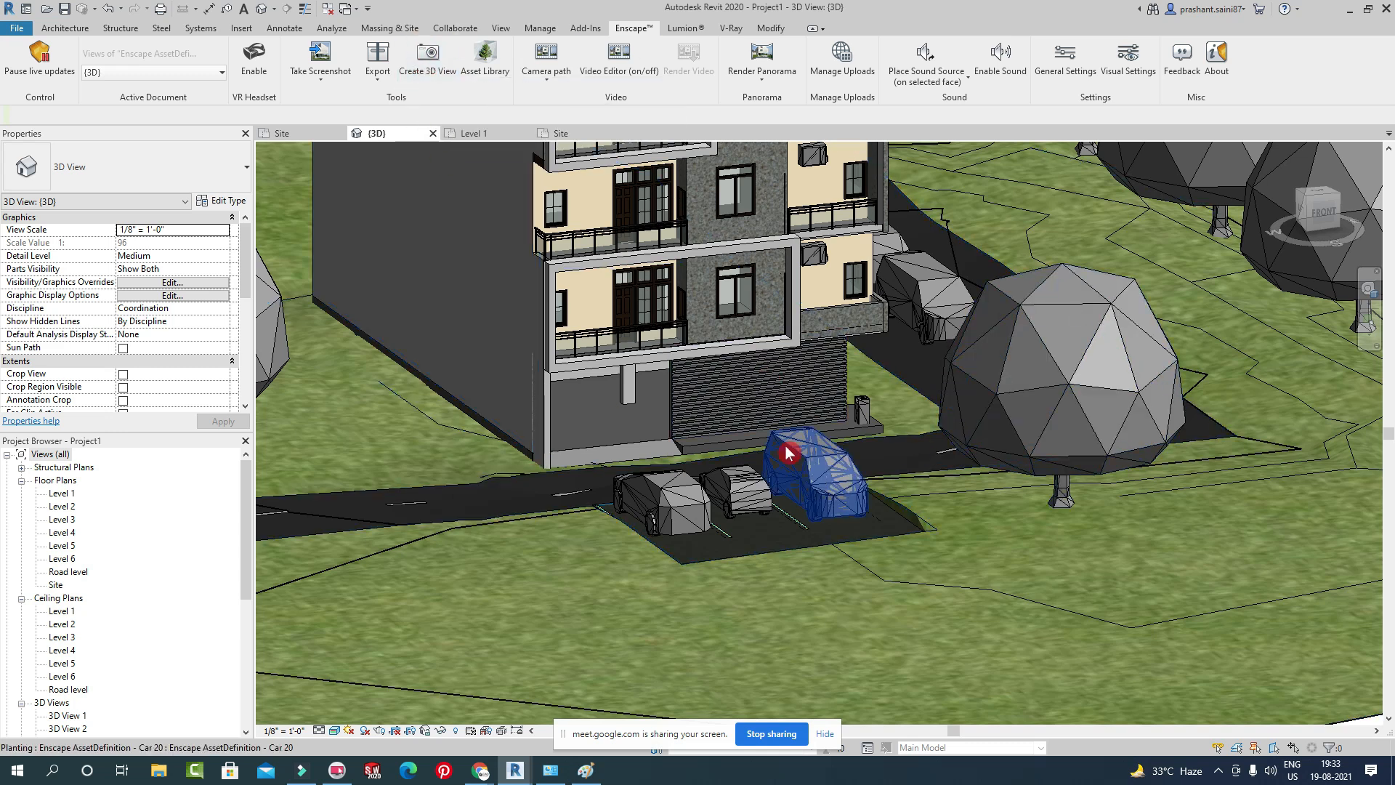
pyautogui.moveTo(788, 451); pyautogui.dragTo(766, 524, button='middle')
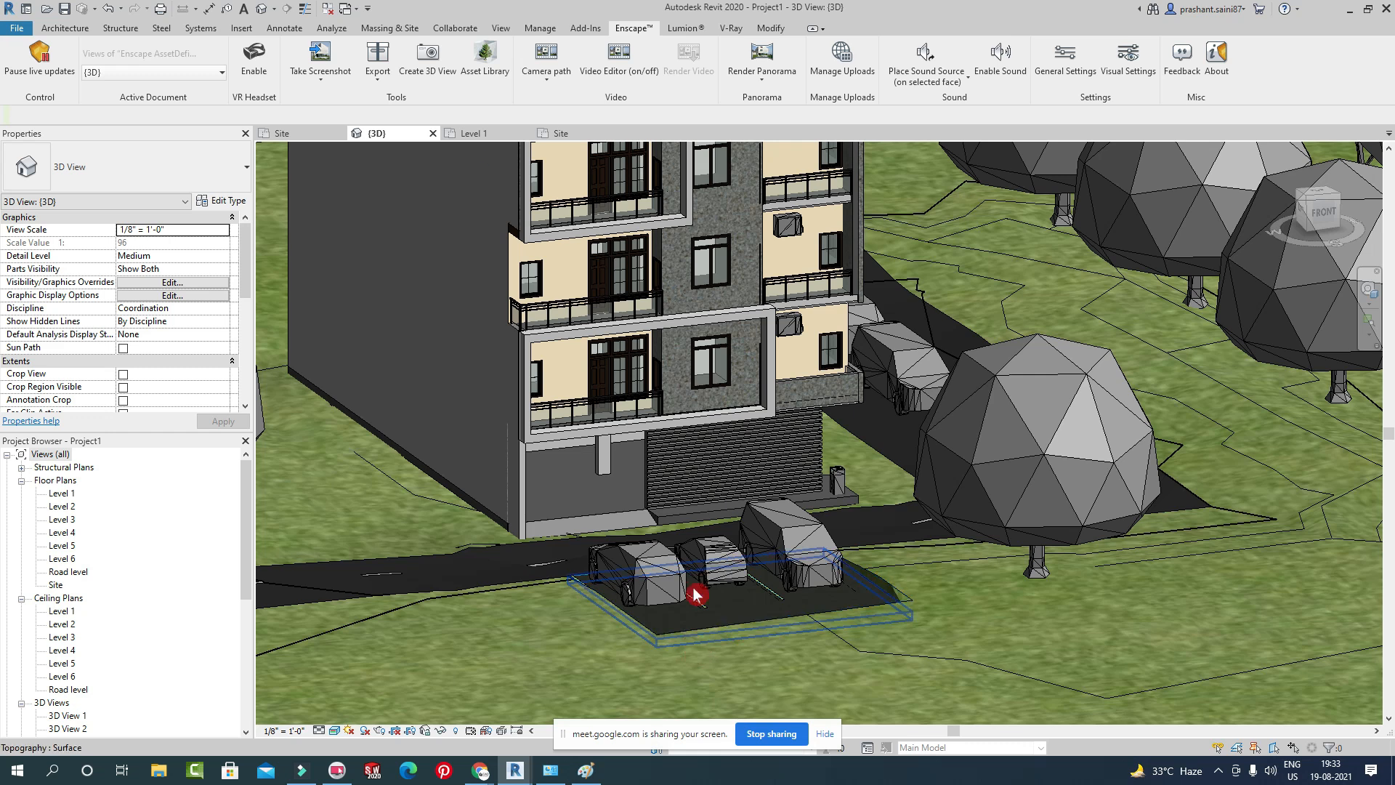
pyautogui.moveTo(244, 531); pyautogui.dragTo(240, 658)
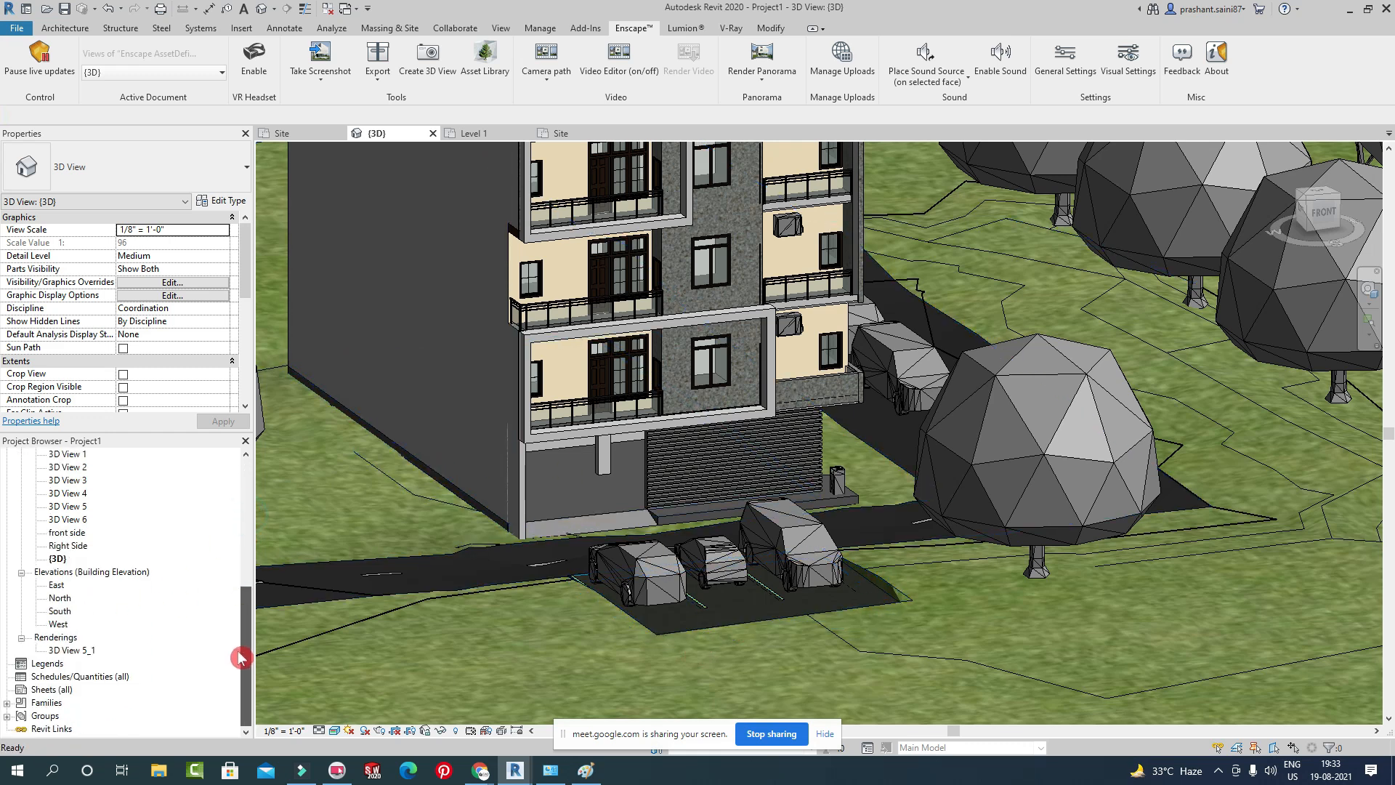
pyautogui.scroll(3, 54, 552)
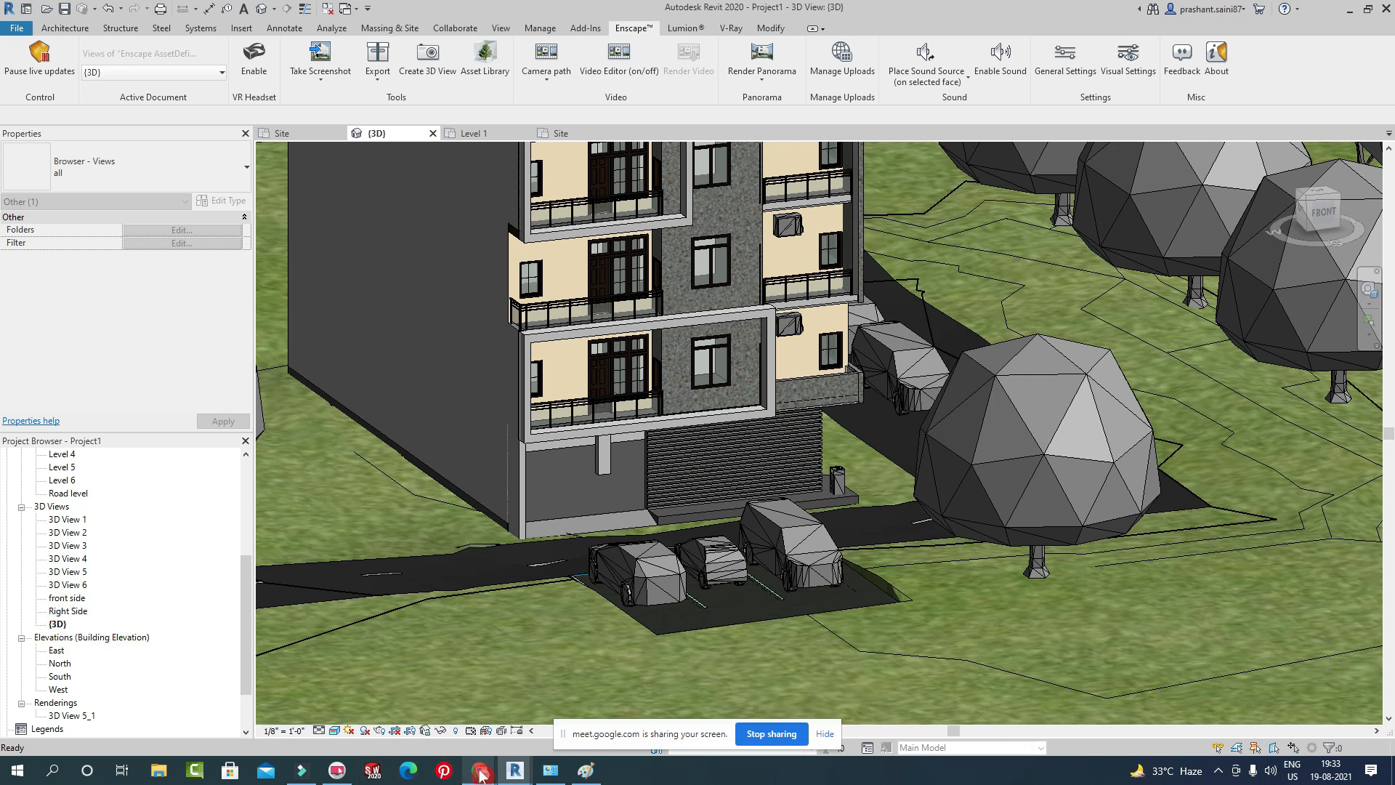
pyautogui.moveTo(514, 772)
pyautogui.click(592, 702)
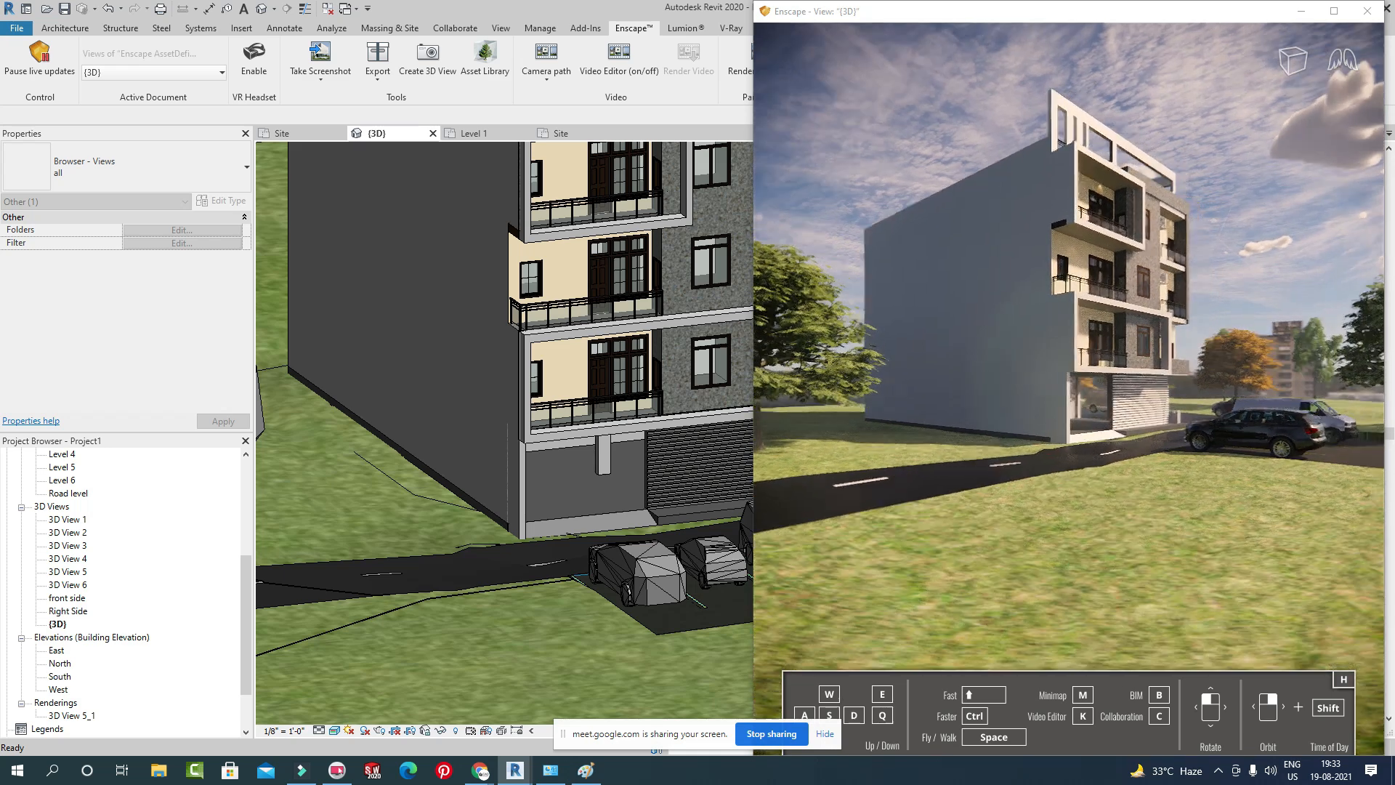
pyautogui.press('w')
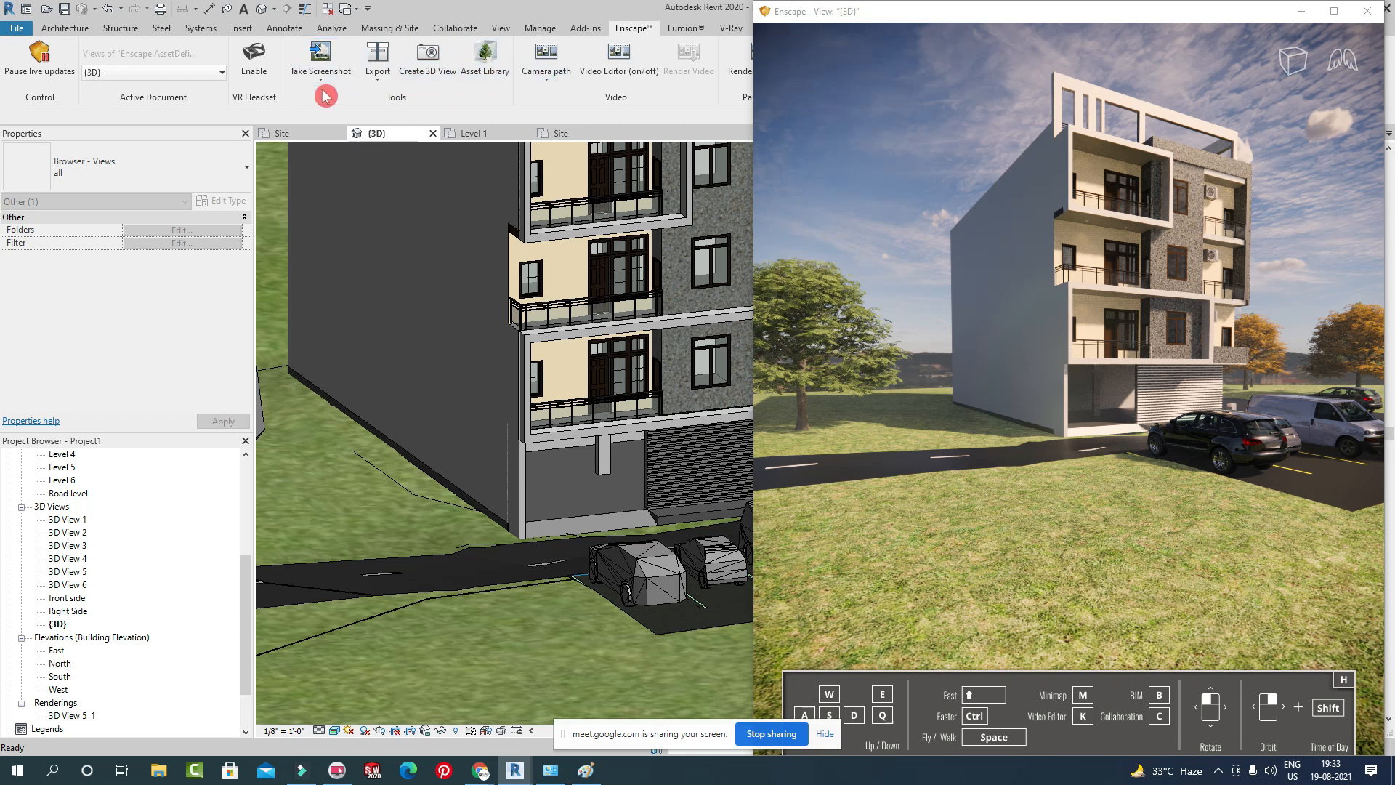
pyautogui.click(428, 67)
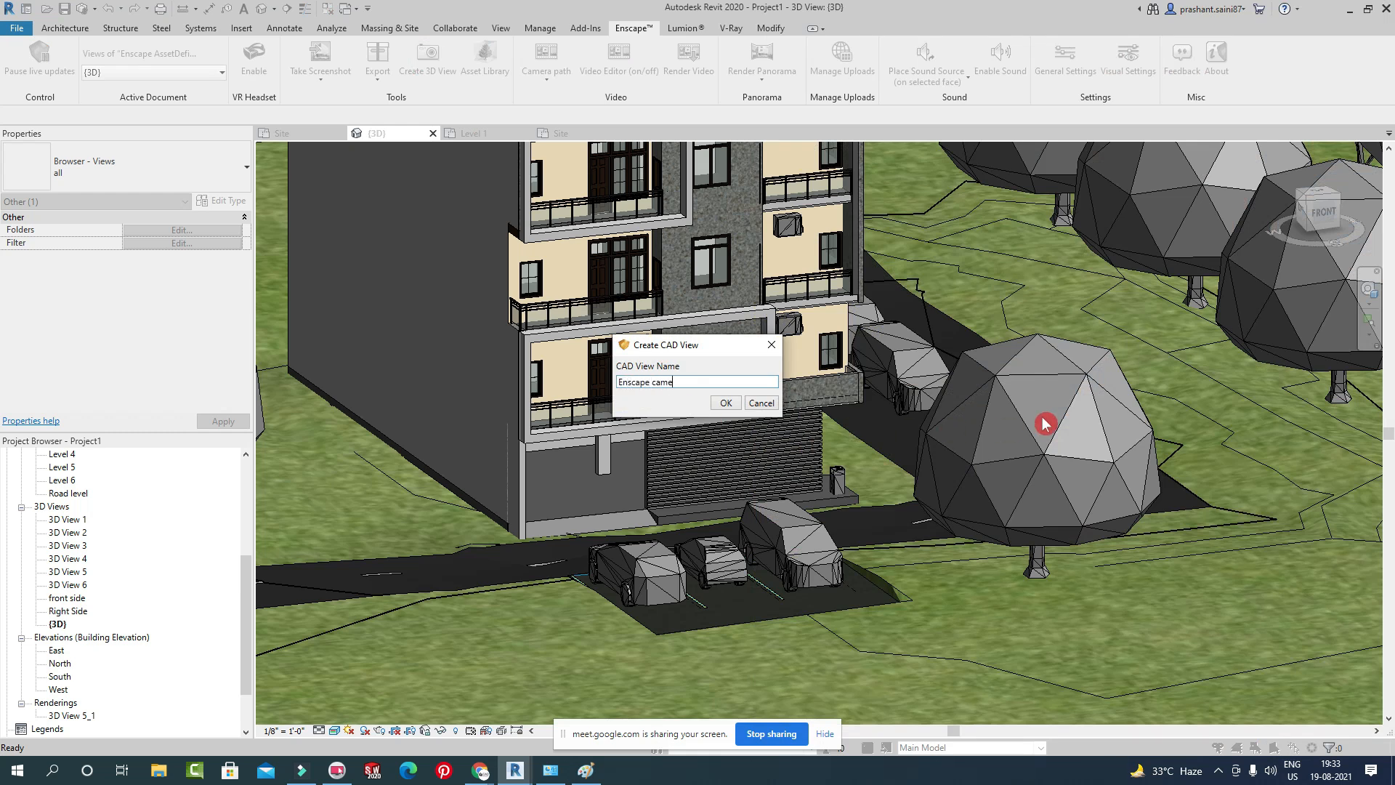
pyautogui.click(726, 404)
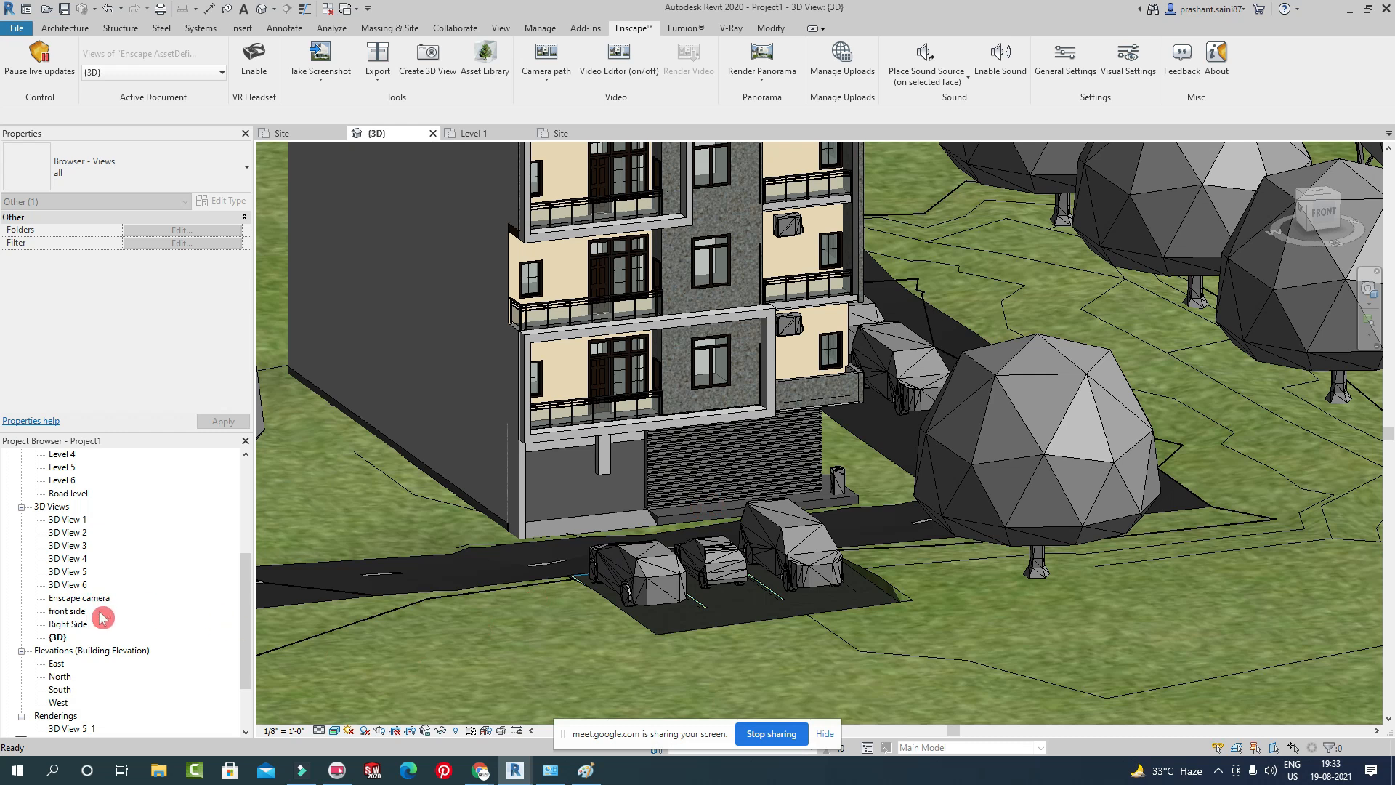
# Open the Enscape camera view and set its visual style to Realistic.
pyautogui.doubleClick(71, 599)
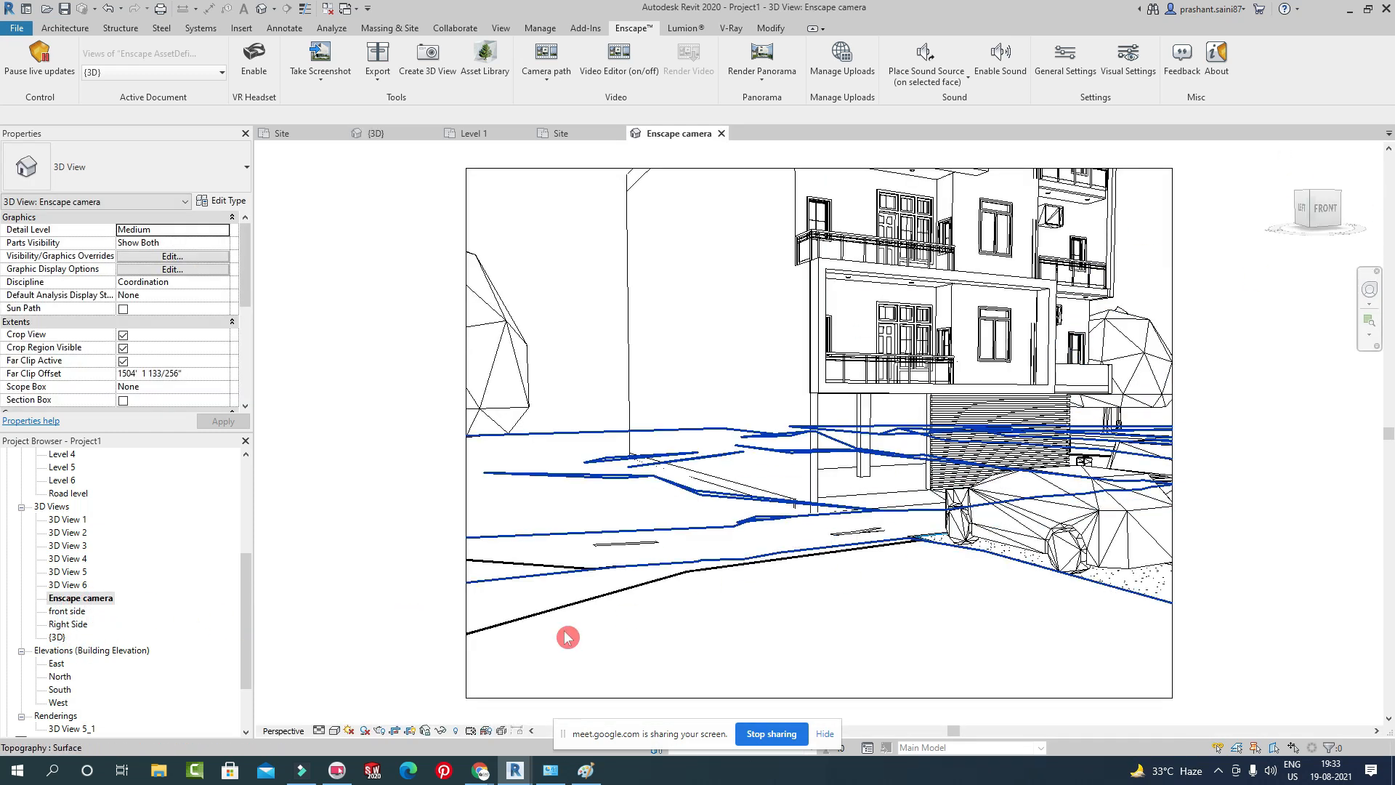
pyautogui.click(336, 730)
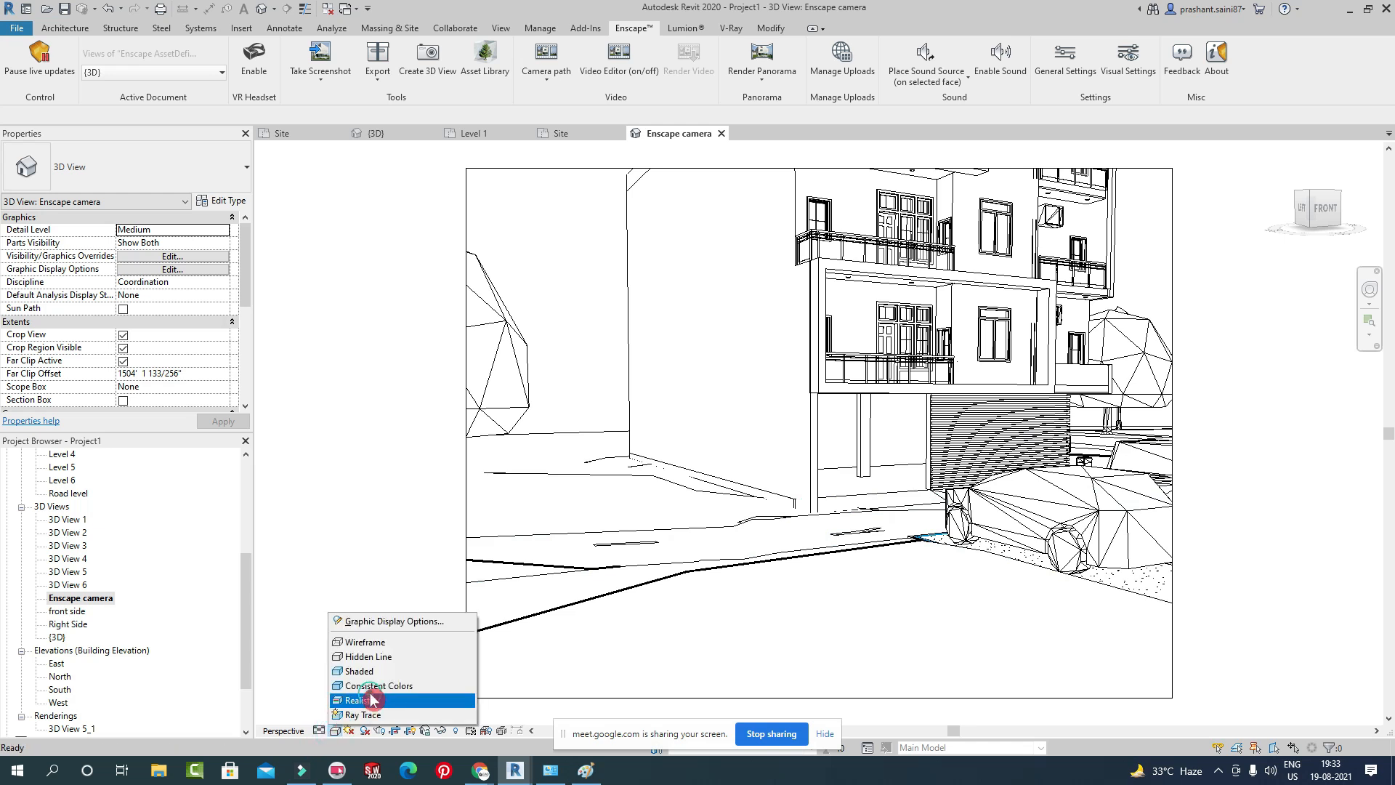
pyautogui.click(372, 700)
pyautogui.scroll(-3, 795, 445)
# Enlarge the camera view's crop region sideways and upward to include the whole building, the parked cars and the trees.
pyautogui.click(946, 339)
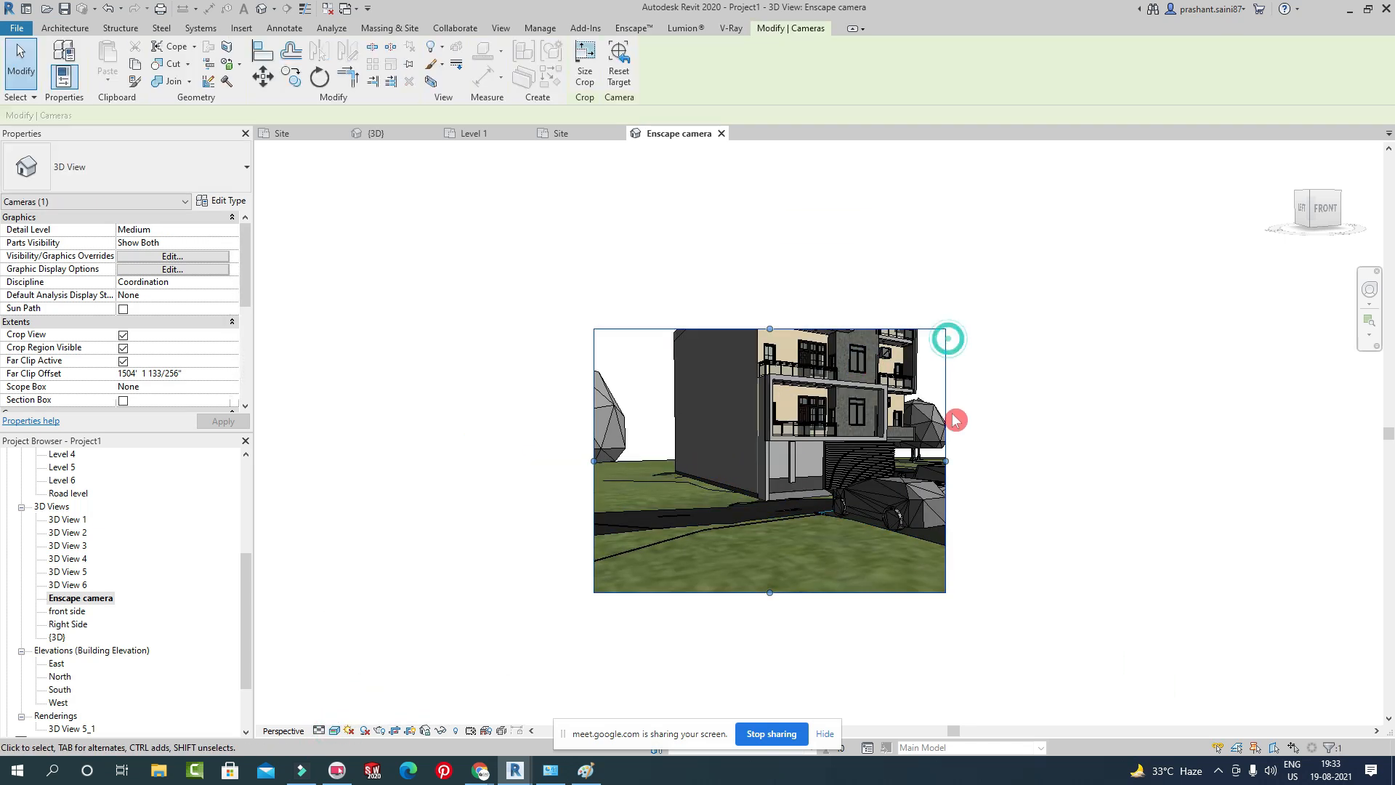
pyautogui.moveTo(949, 469); pyautogui.dragTo(1114, 468)
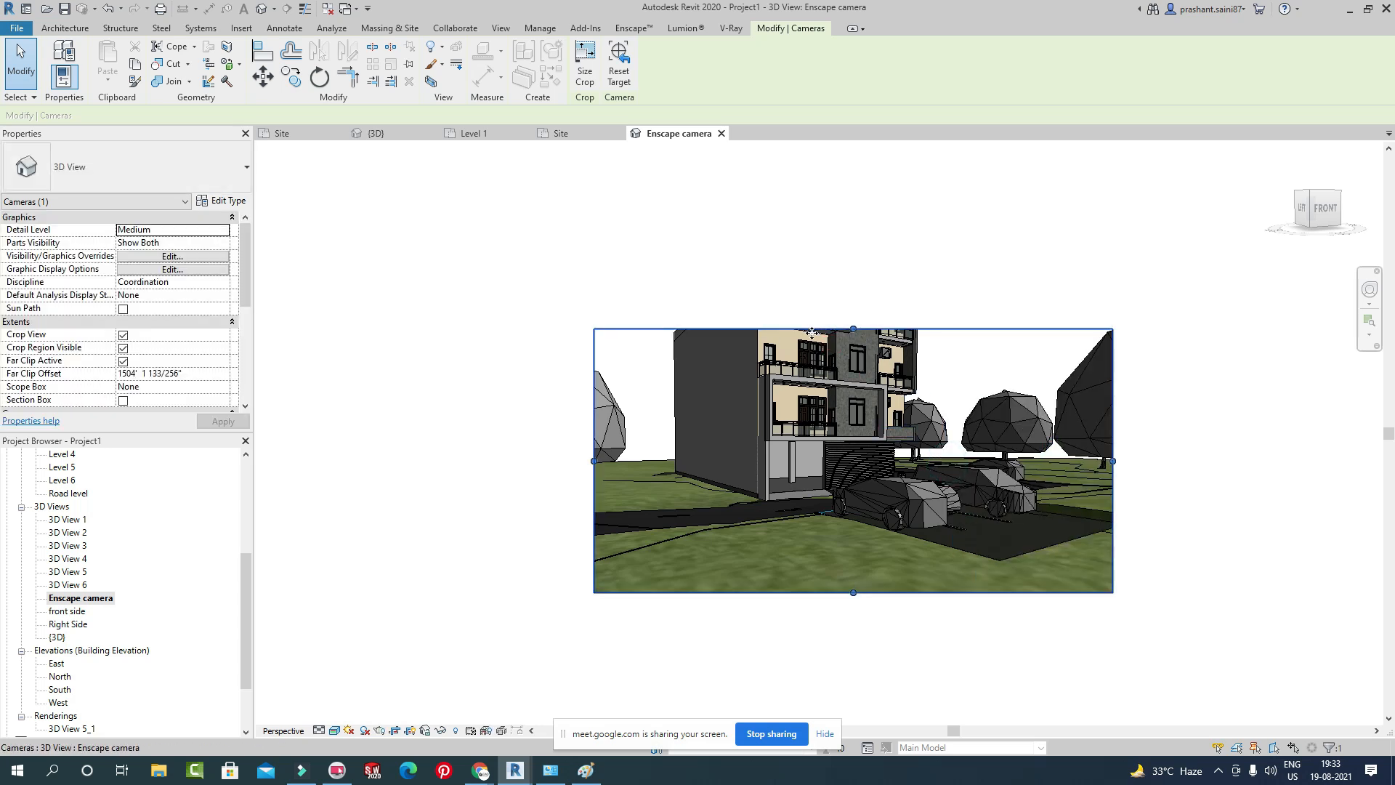
pyautogui.moveTo(856, 332); pyautogui.dragTo(855, 188)
pyautogui.moveTo(735, 411); pyautogui.dragTo(631, 667)
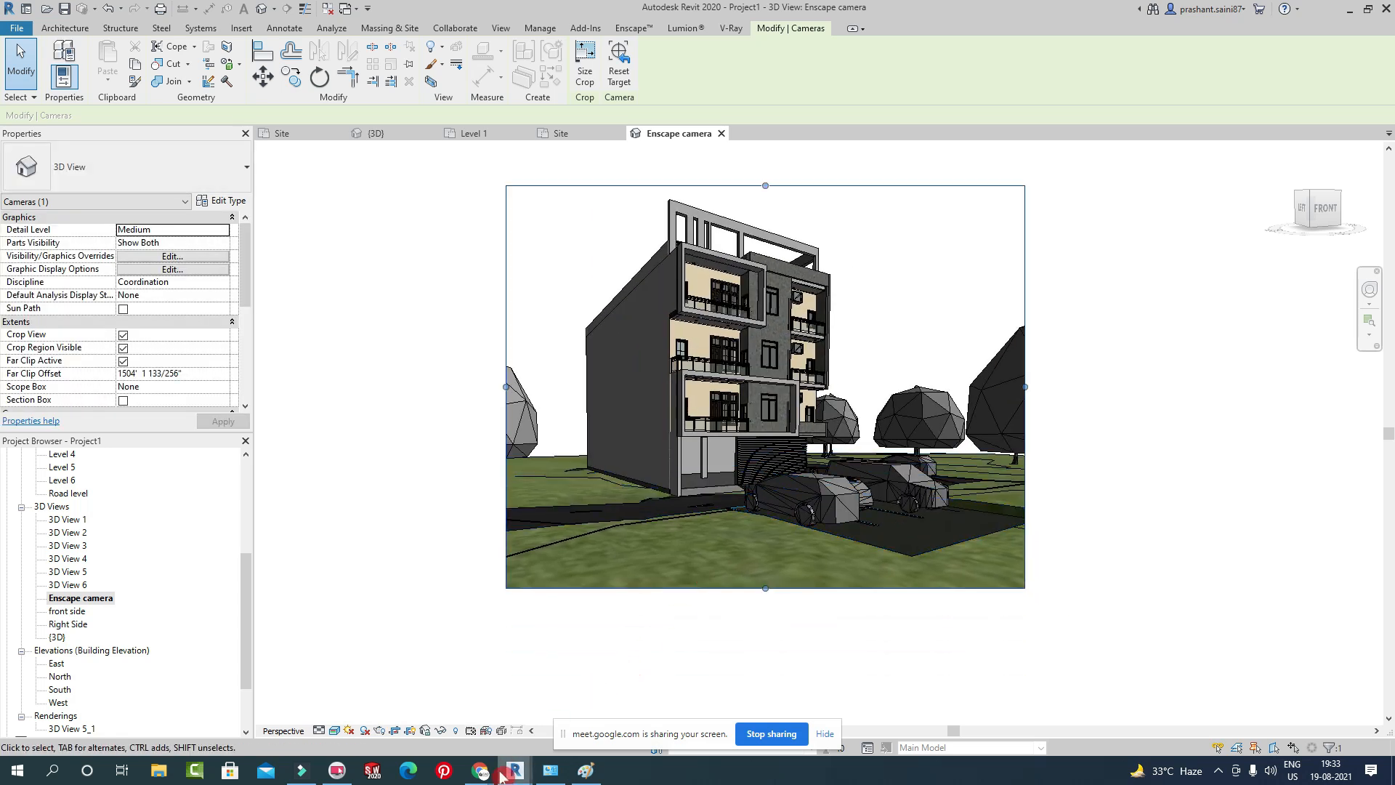
# Switch to the Google Meet call, turn on the microphone and camera, and return to Revit.
pyautogui.moveTo(481, 776)
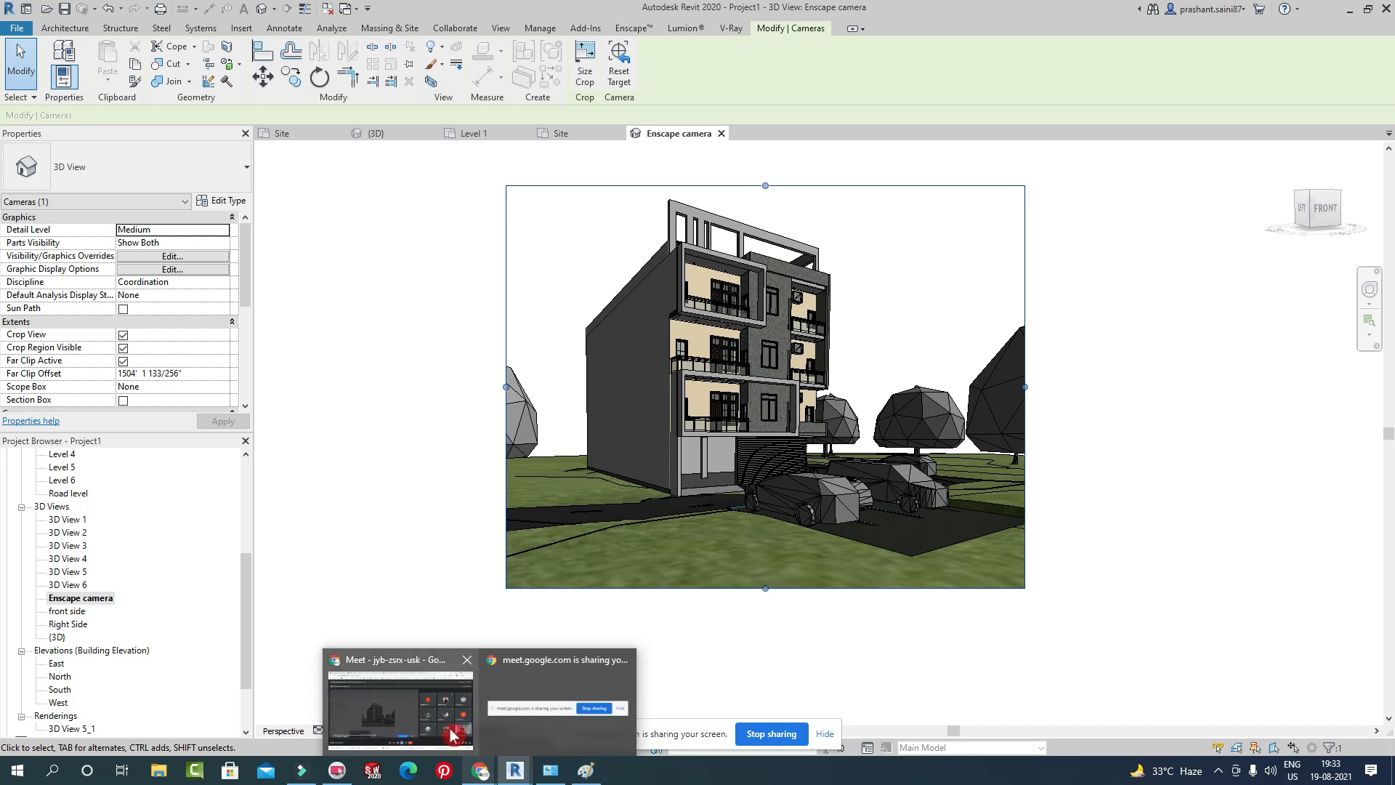
pyautogui.click(407, 708)
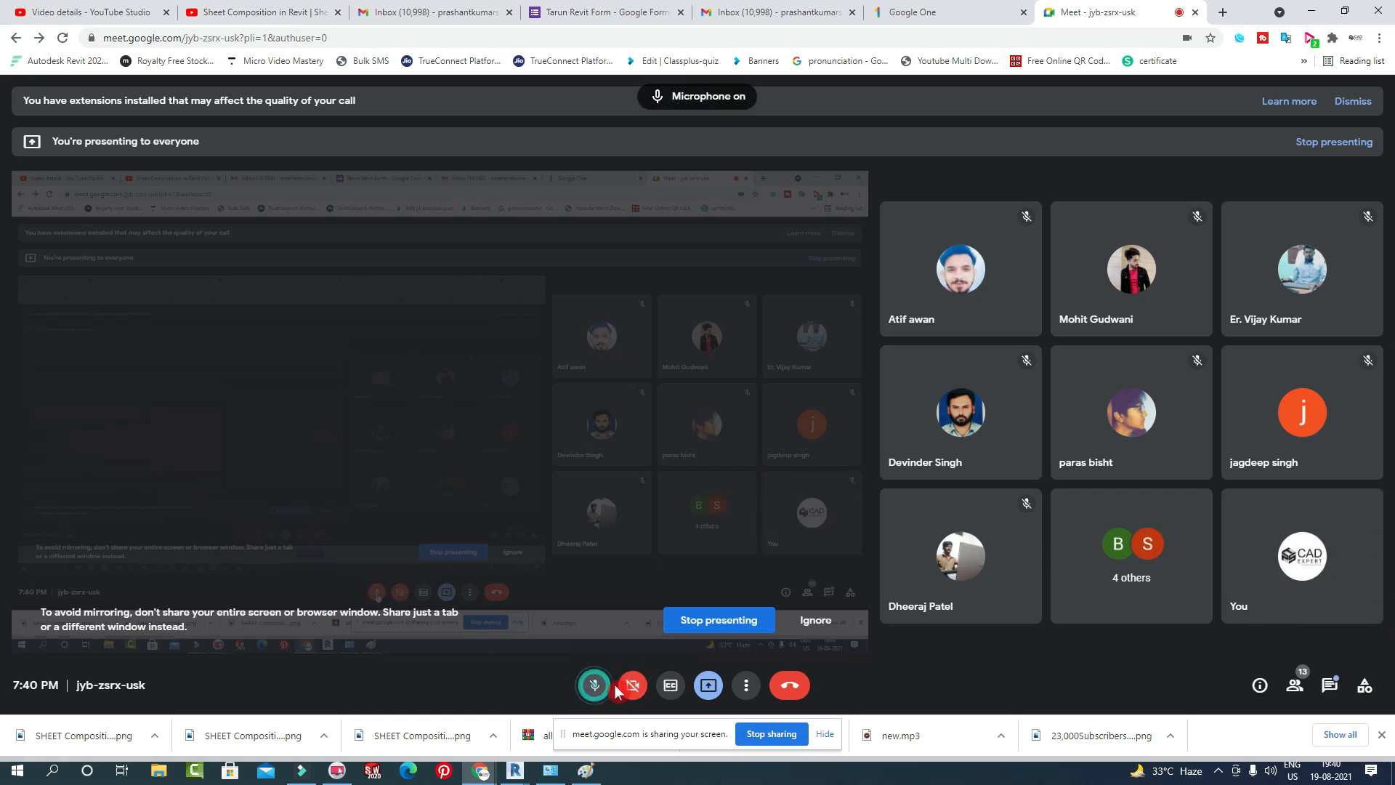
pyautogui.click(631, 686)
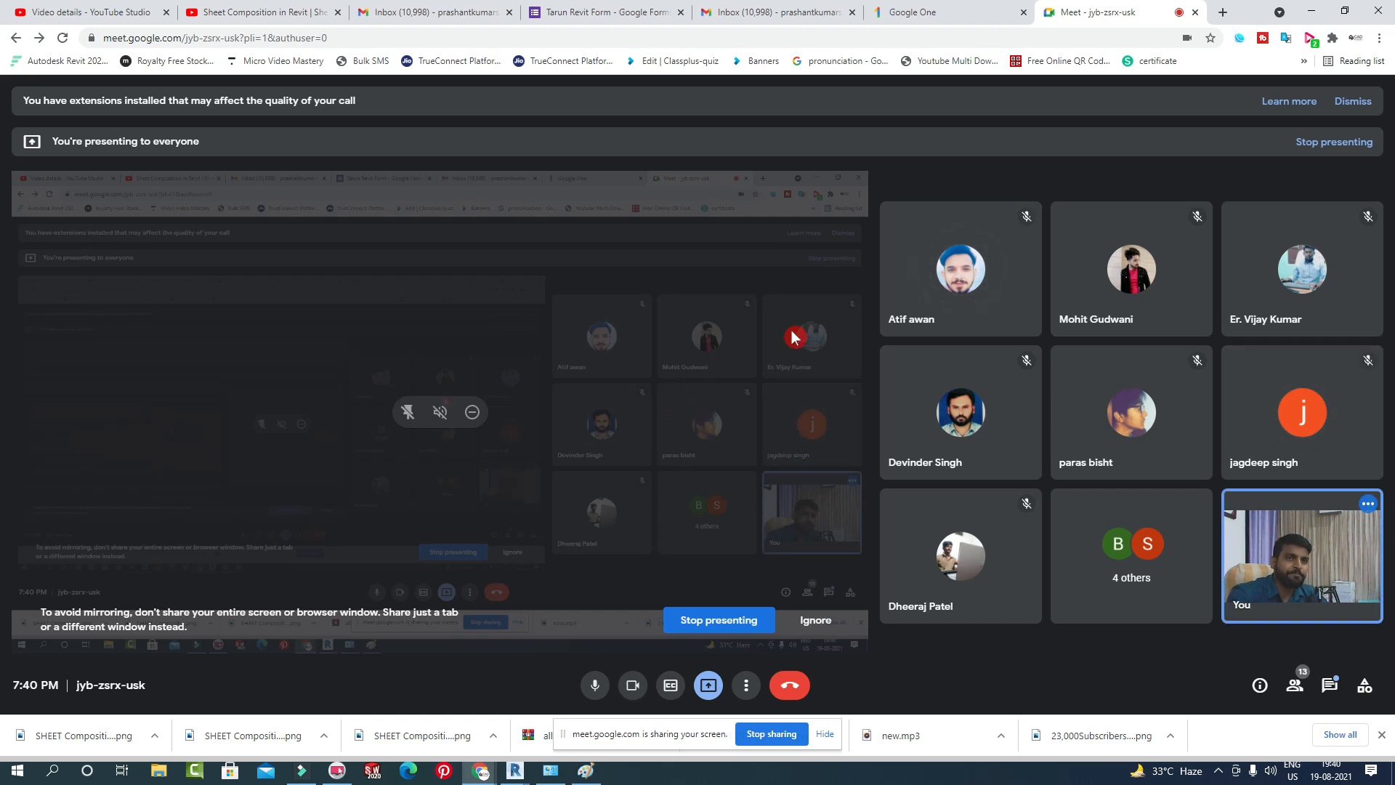
pyautogui.click(1311, 12)
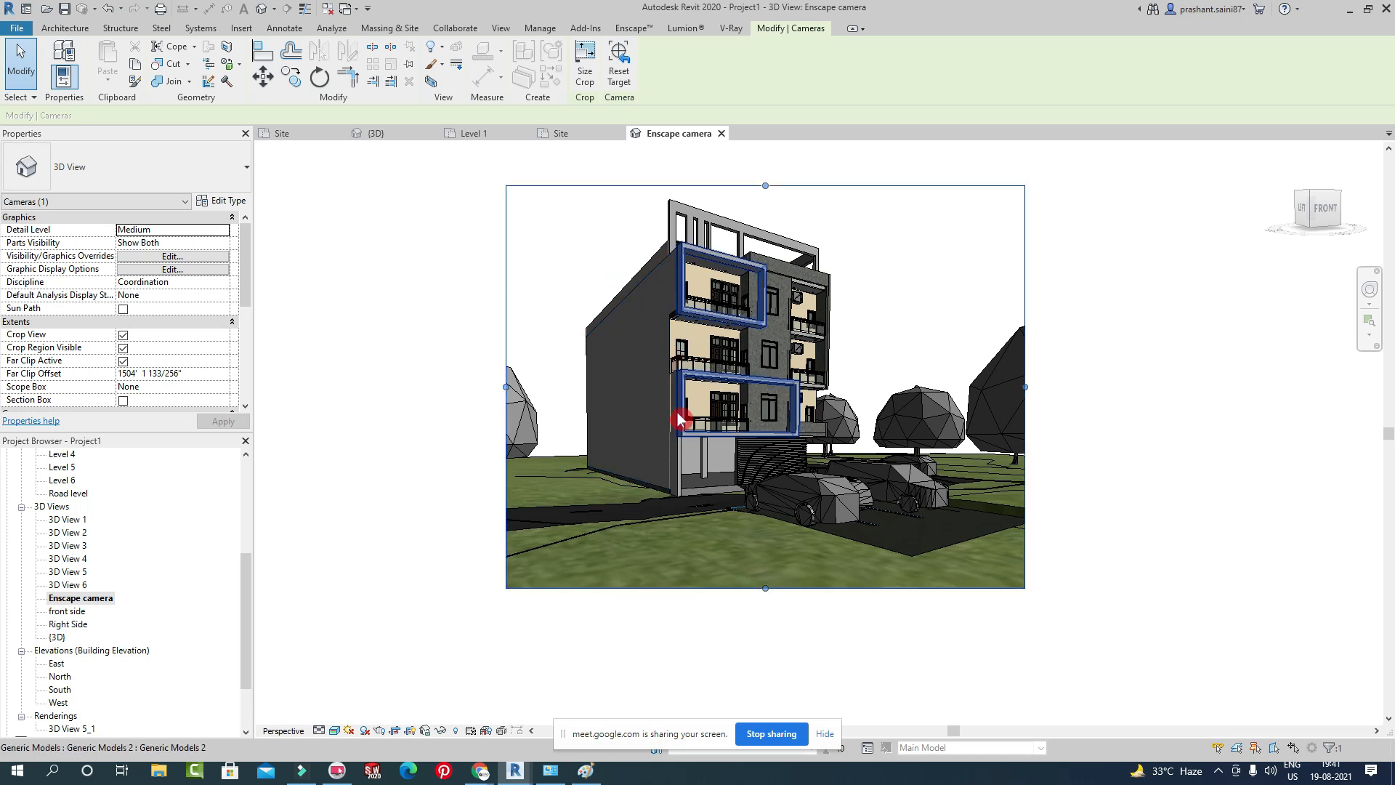
# Examine the building in the Enscape camera view, check 3D View 6, and go back to the Enscape camera view.
pyautogui.moveTo(676, 399); pyautogui.dragTo(728, 455, button='middle')
pyautogui.scroll(4, 728, 456)
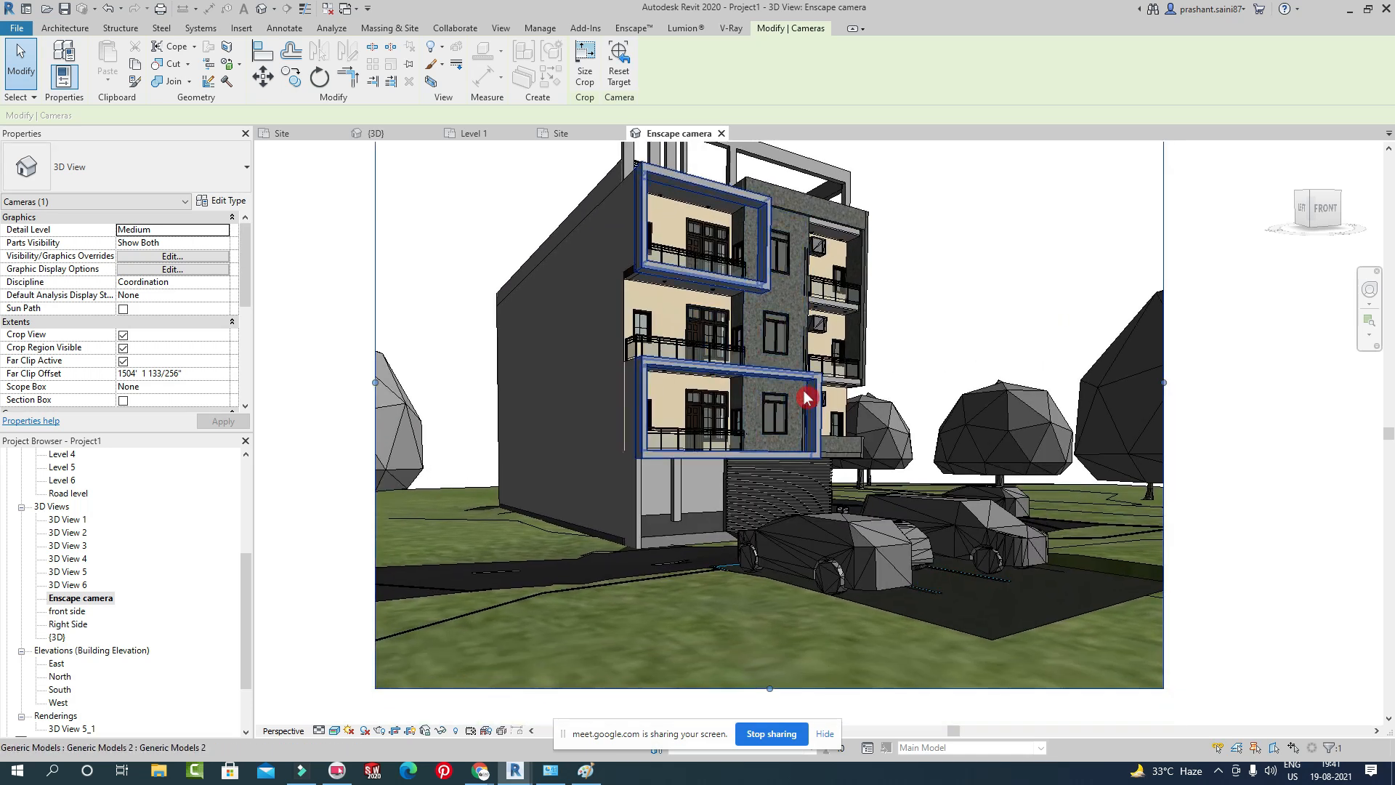
pyautogui.moveTo(805, 398); pyautogui.dragTo(829, 419, button='middle')
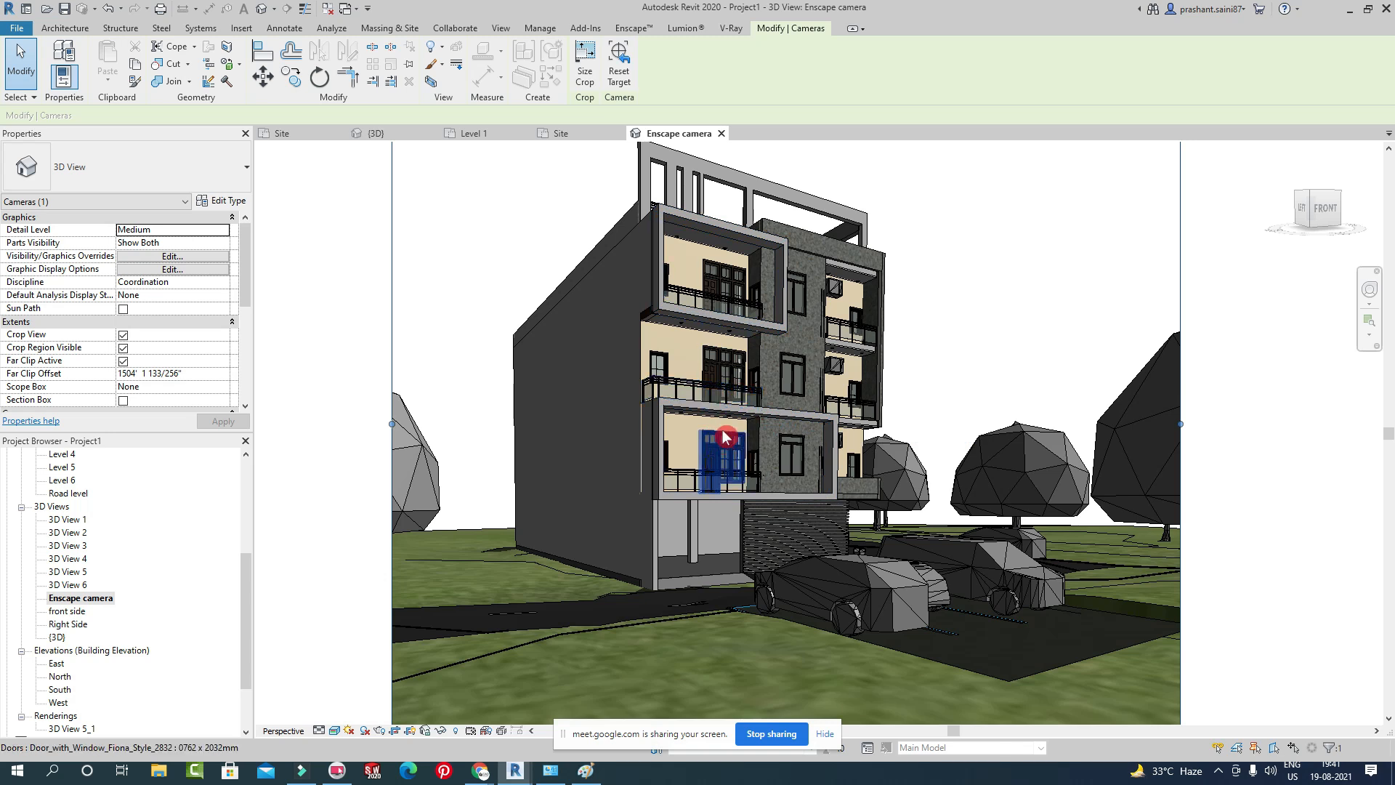
pyautogui.scroll(-5, 720, 407)
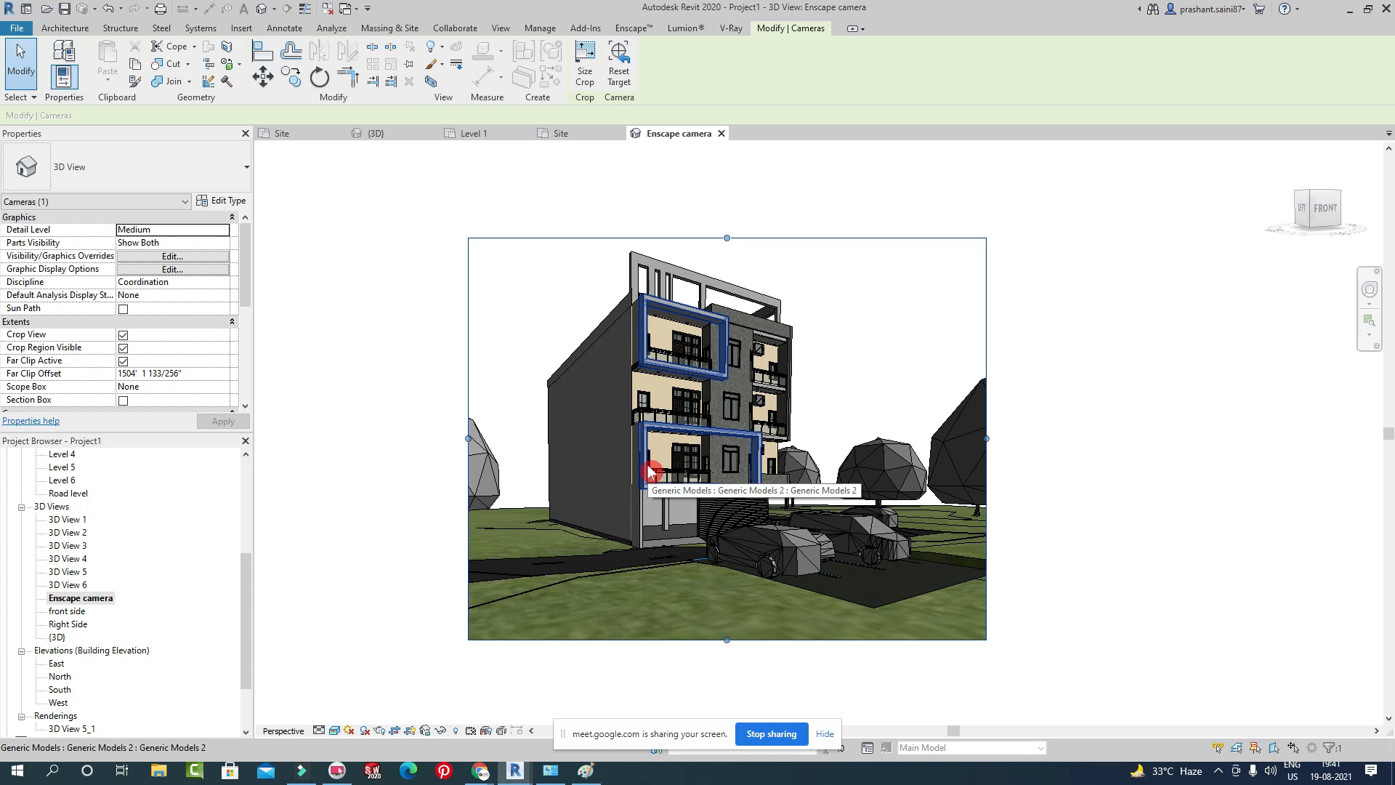
pyautogui.click(682, 29)
pyautogui.click(619, 29)
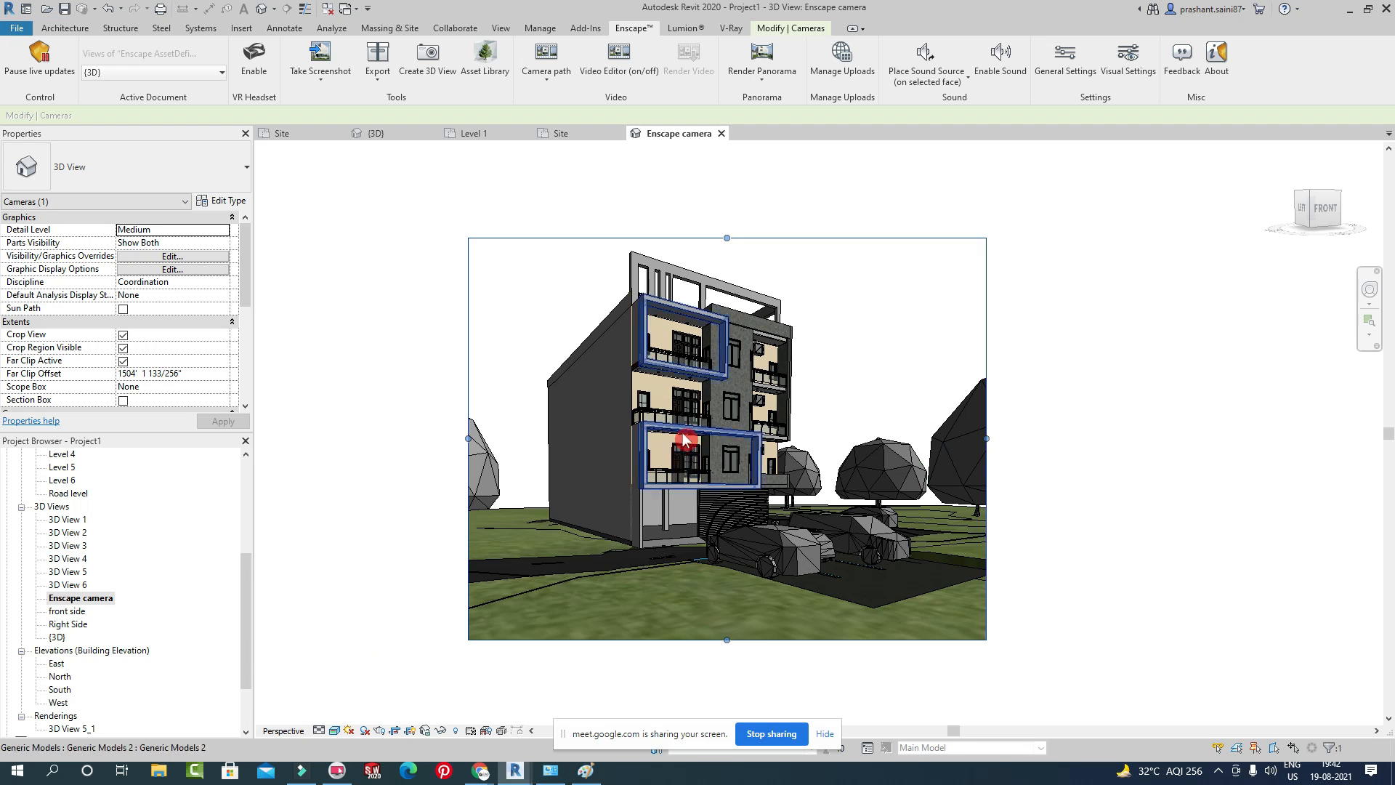
pyautogui.doubleClick(75, 586)
pyautogui.click(793, 441)
pyautogui.click(98, 599)
pyautogui.doubleClick(97, 600)
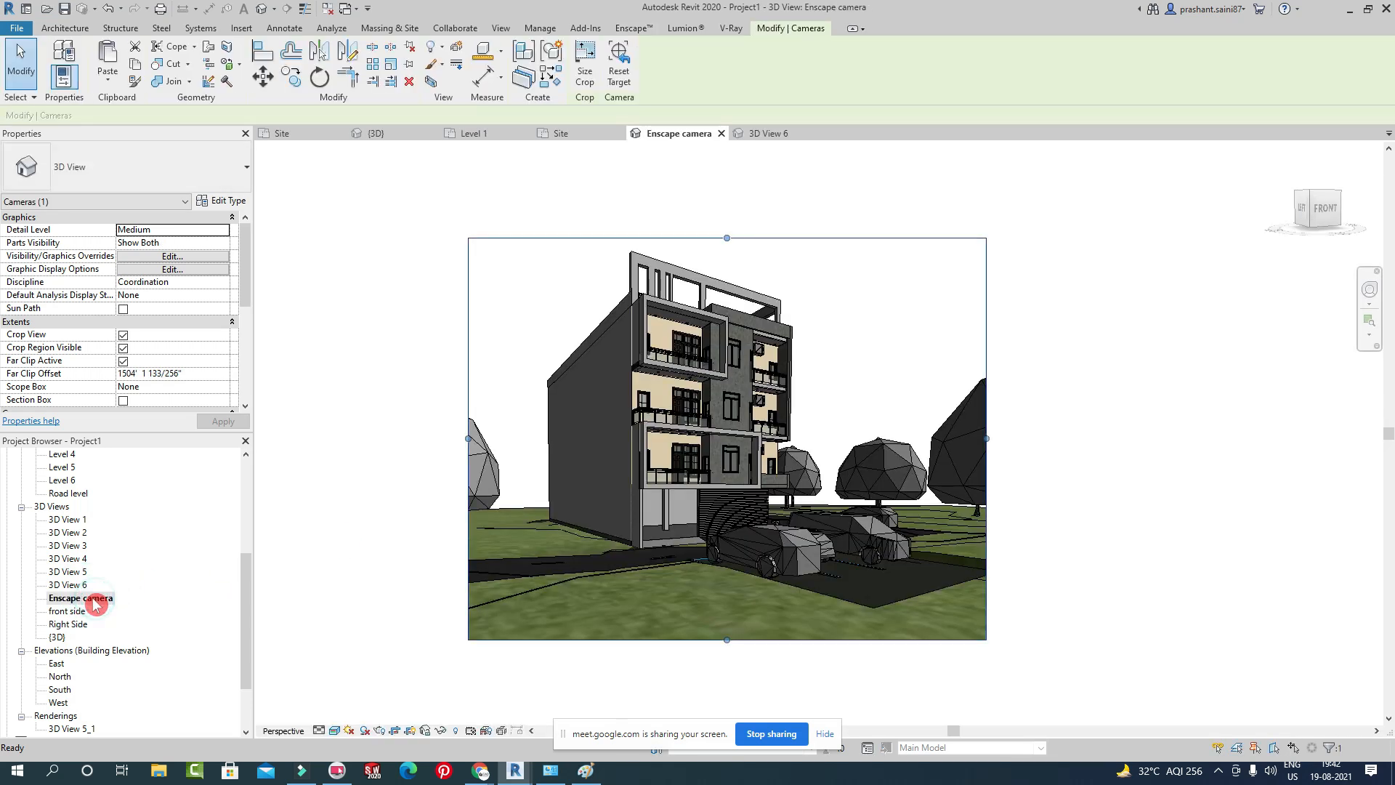
# Check the building's framing in the Enscape window and return to the Enscape tools in Revit.
pyautogui.click(515, 770)
pyautogui.click(588, 704)
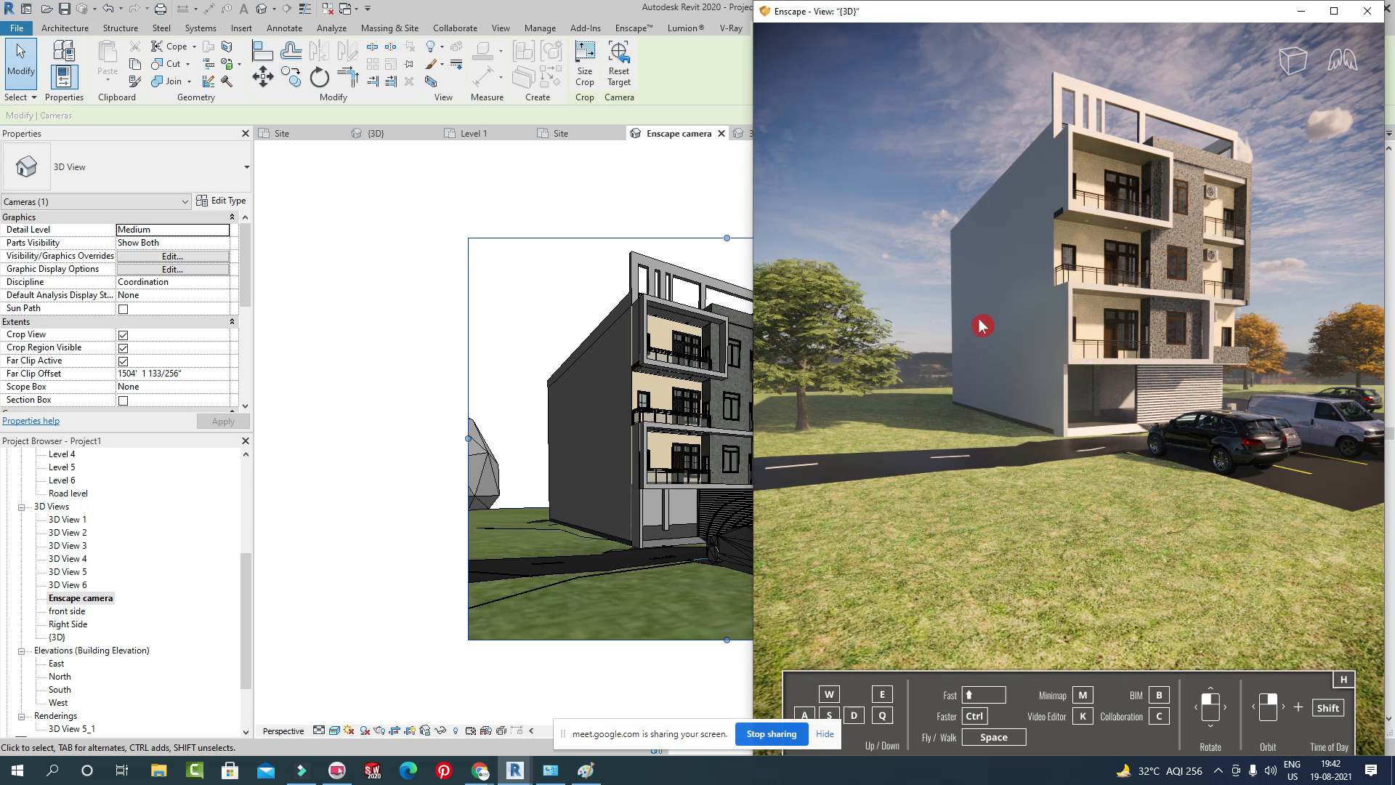
pyautogui.click(872, 198)
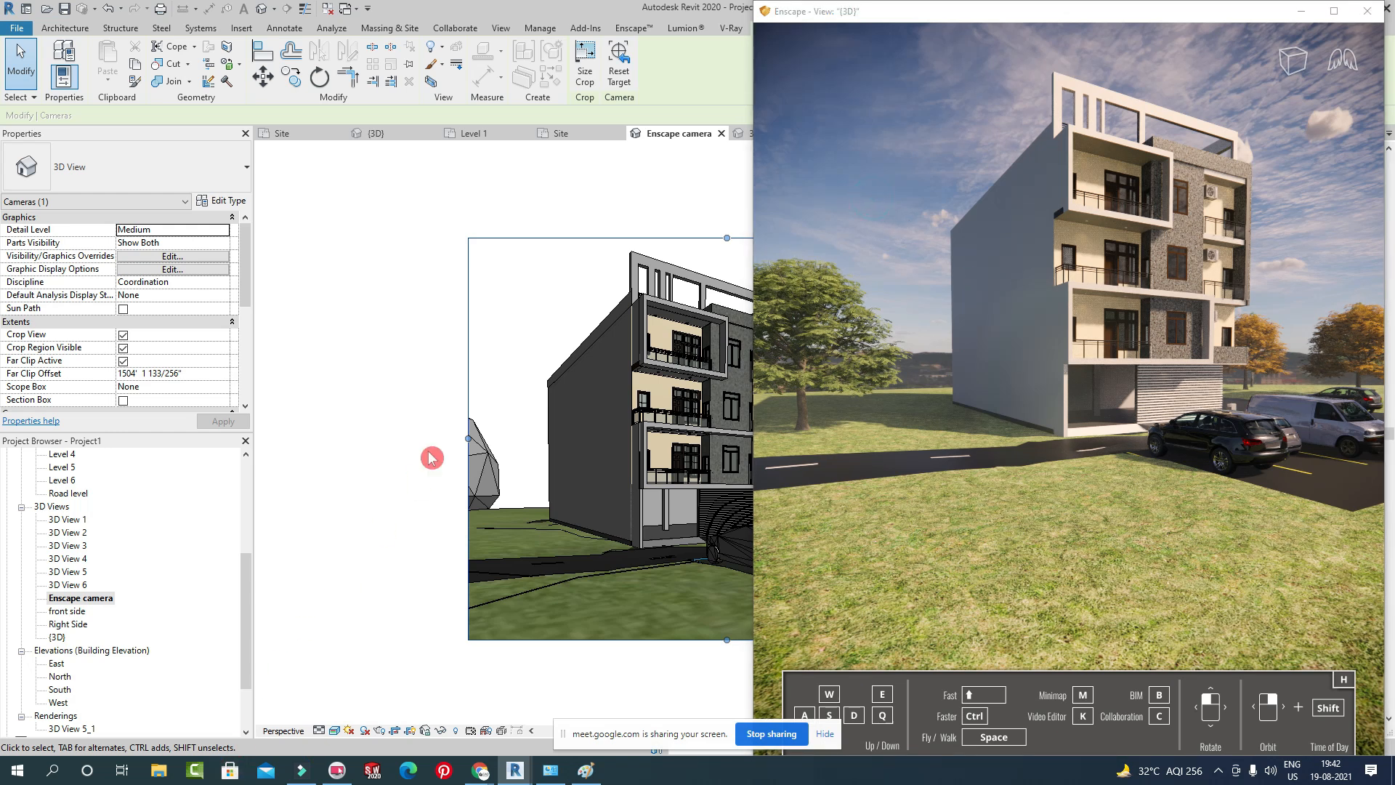
pyautogui.click(633, 28)
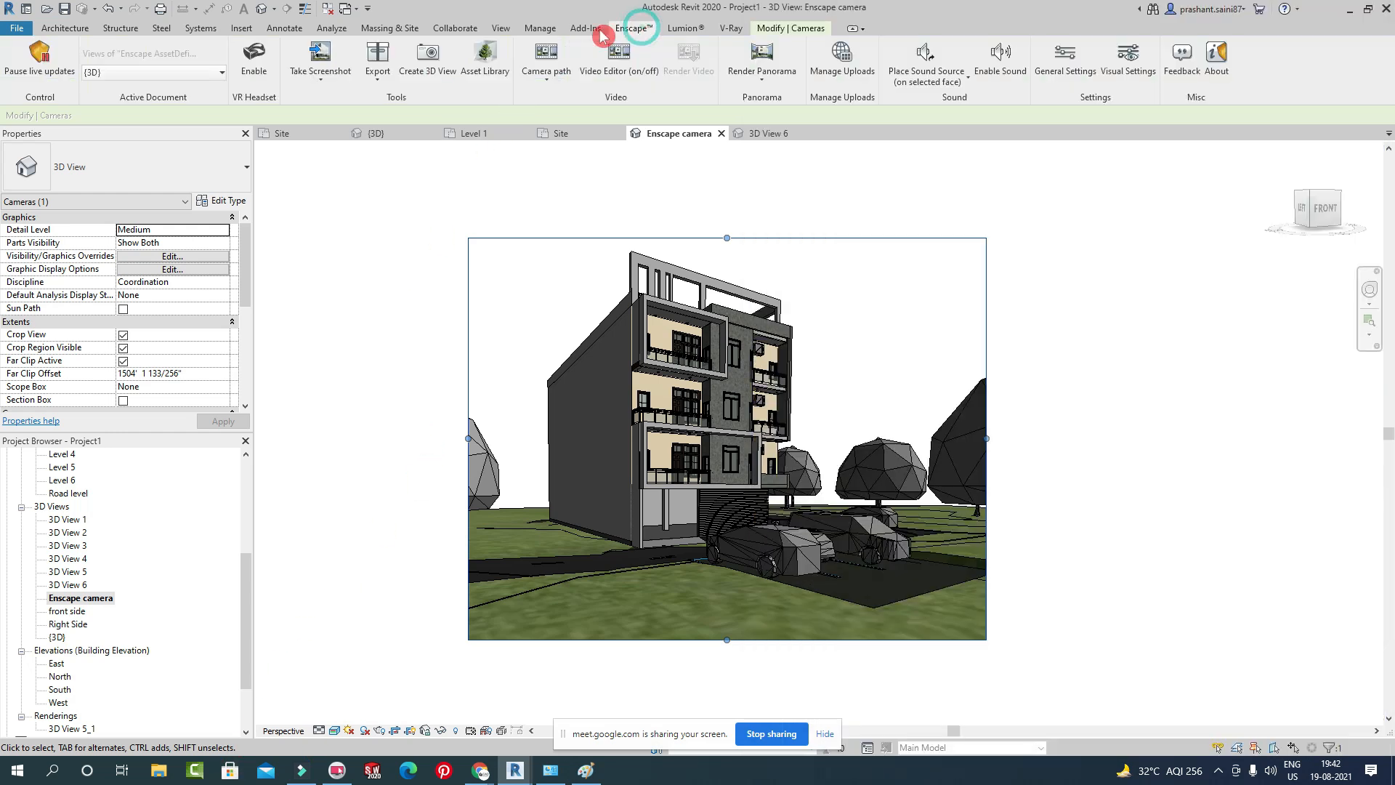
# Look over the Enscape screenshot options and open the existing rendering 3D View 5_1.
pyautogui.click(325, 76)
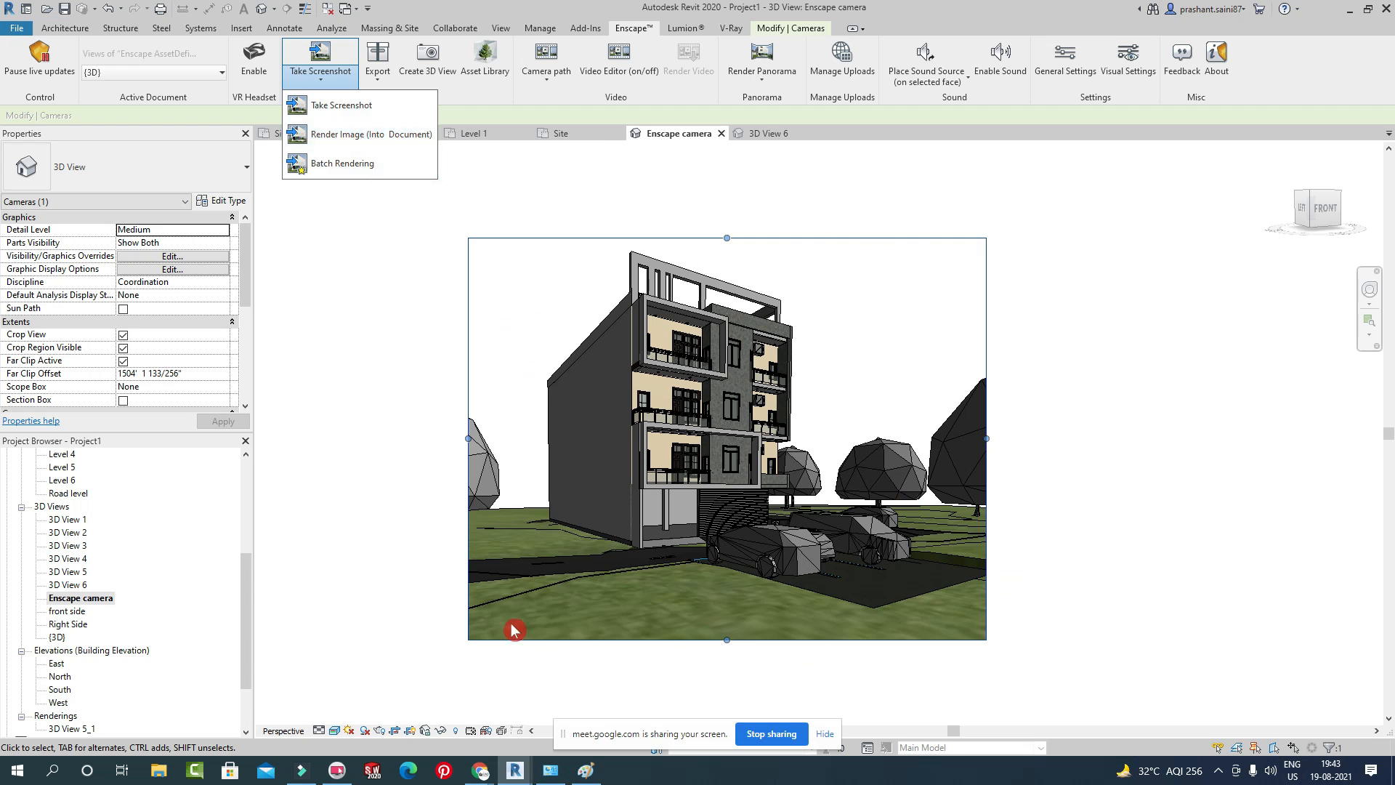
pyautogui.scroll(-2, 109, 574)
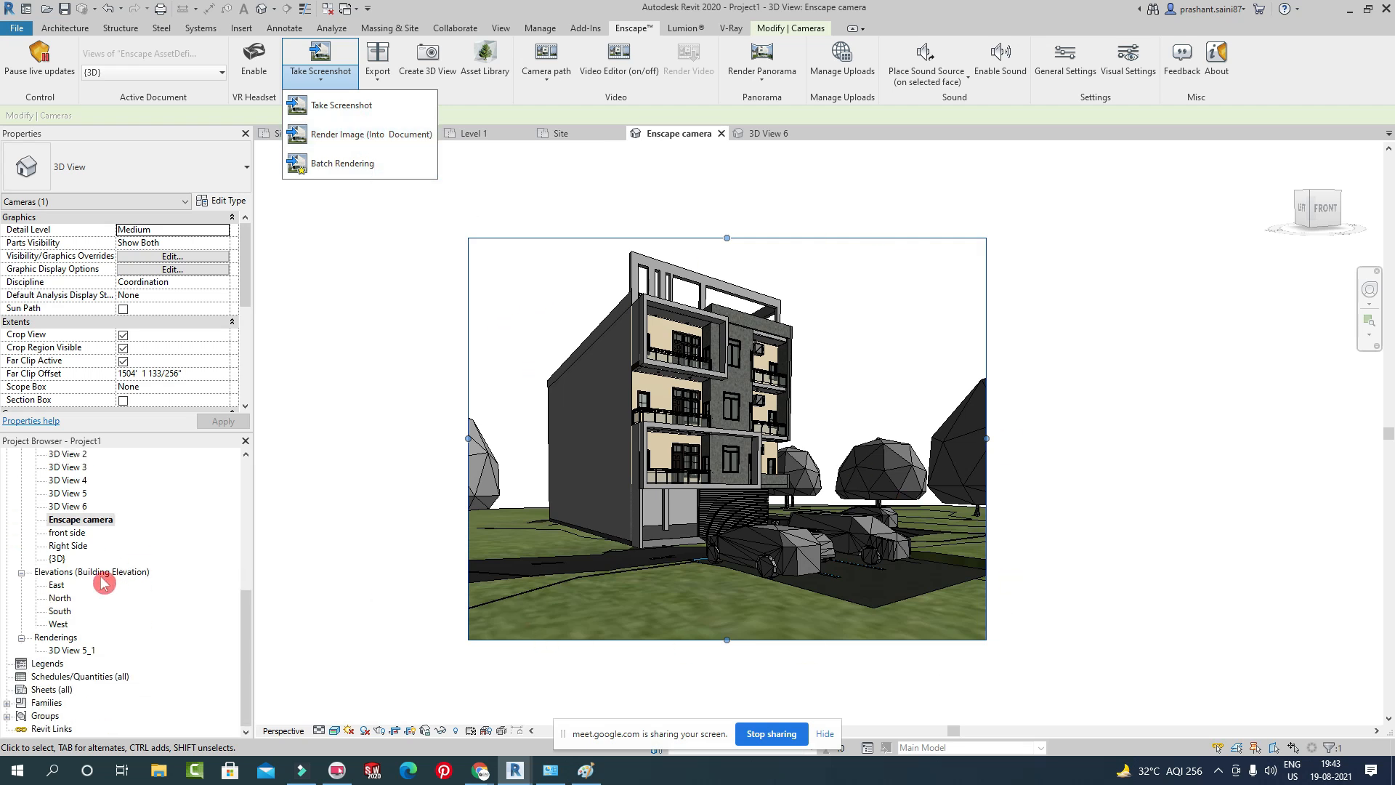
pyautogui.click(65, 651)
pyautogui.doubleClick(65, 651)
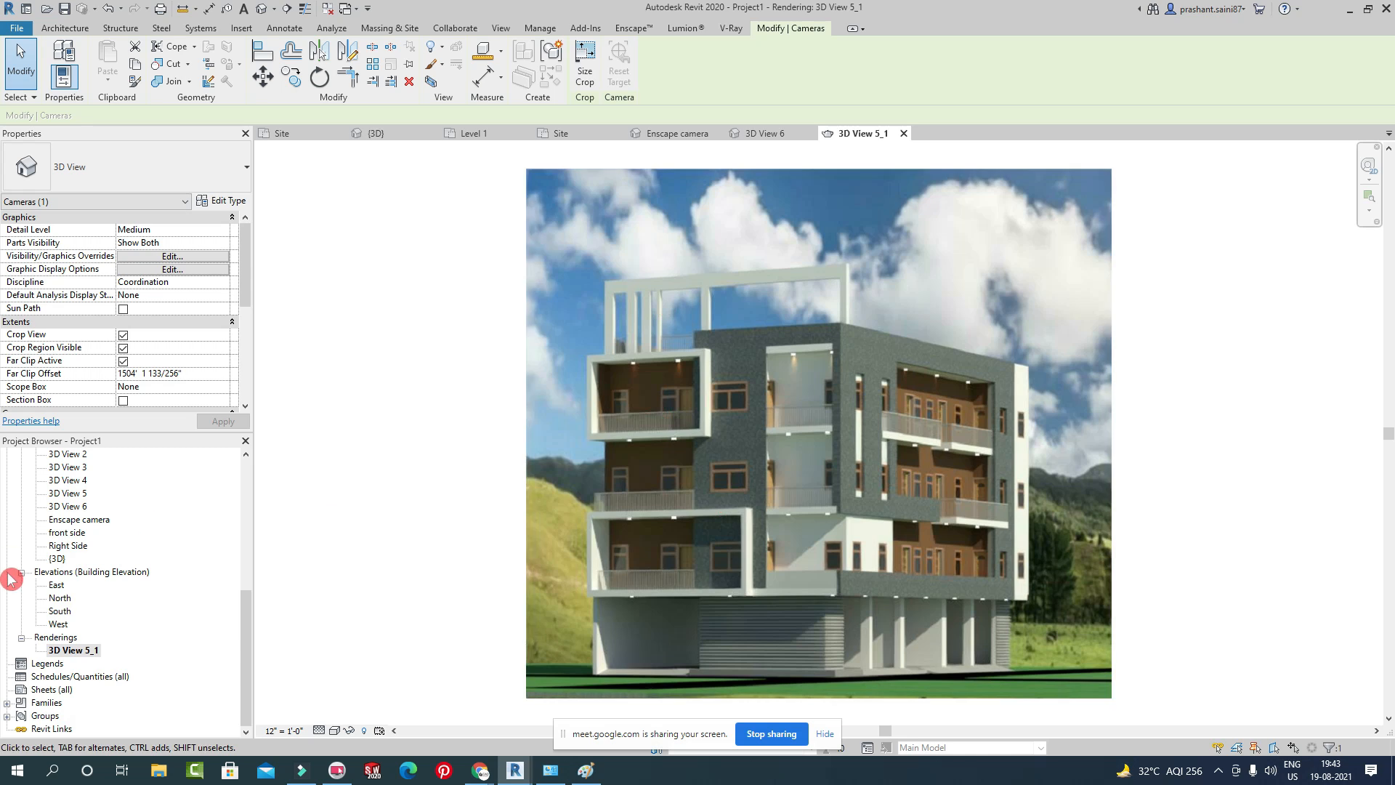
# Reopen the Enscape camera view and render the Enscape scene as an image into the Revit document.
pyautogui.doubleClick(78, 521)
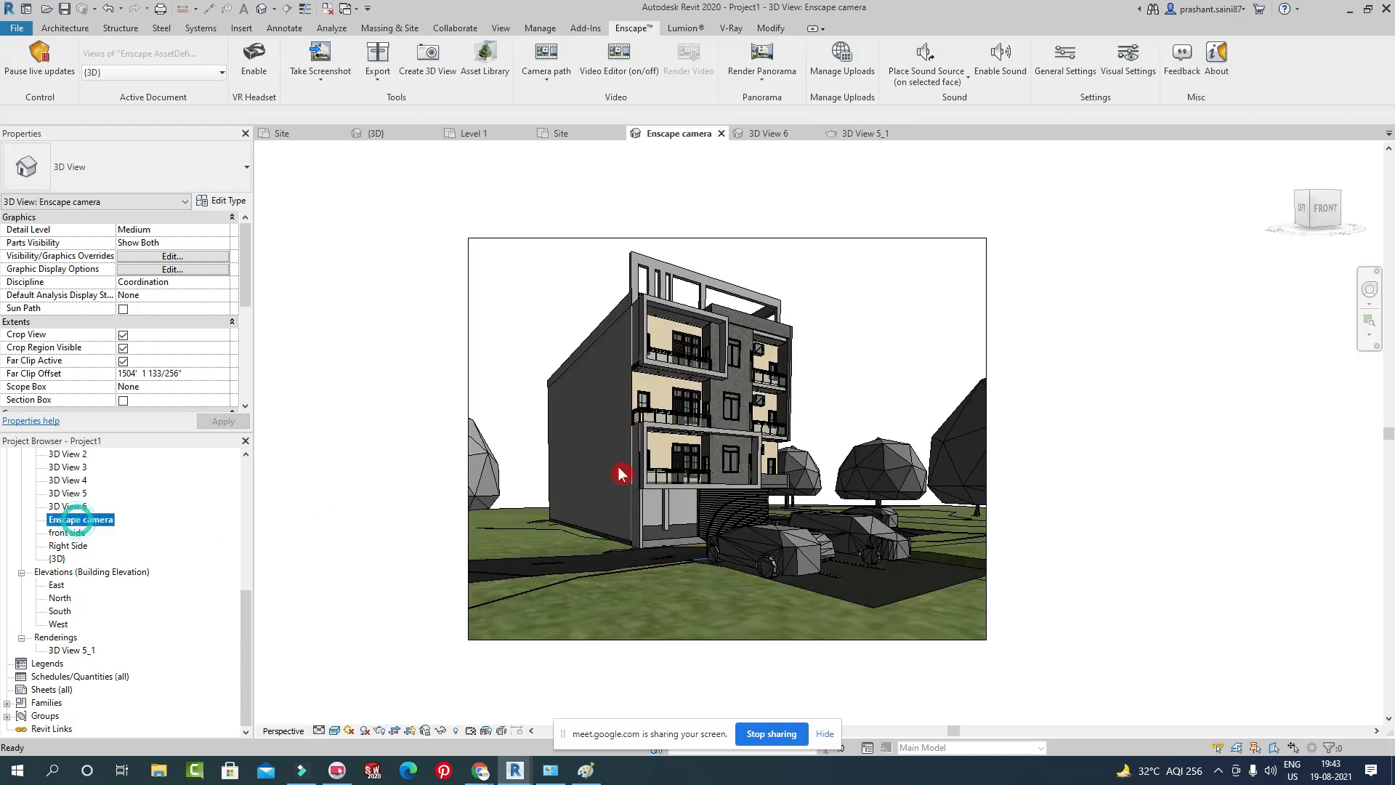
pyautogui.click(316, 89)
pyautogui.click(324, 136)
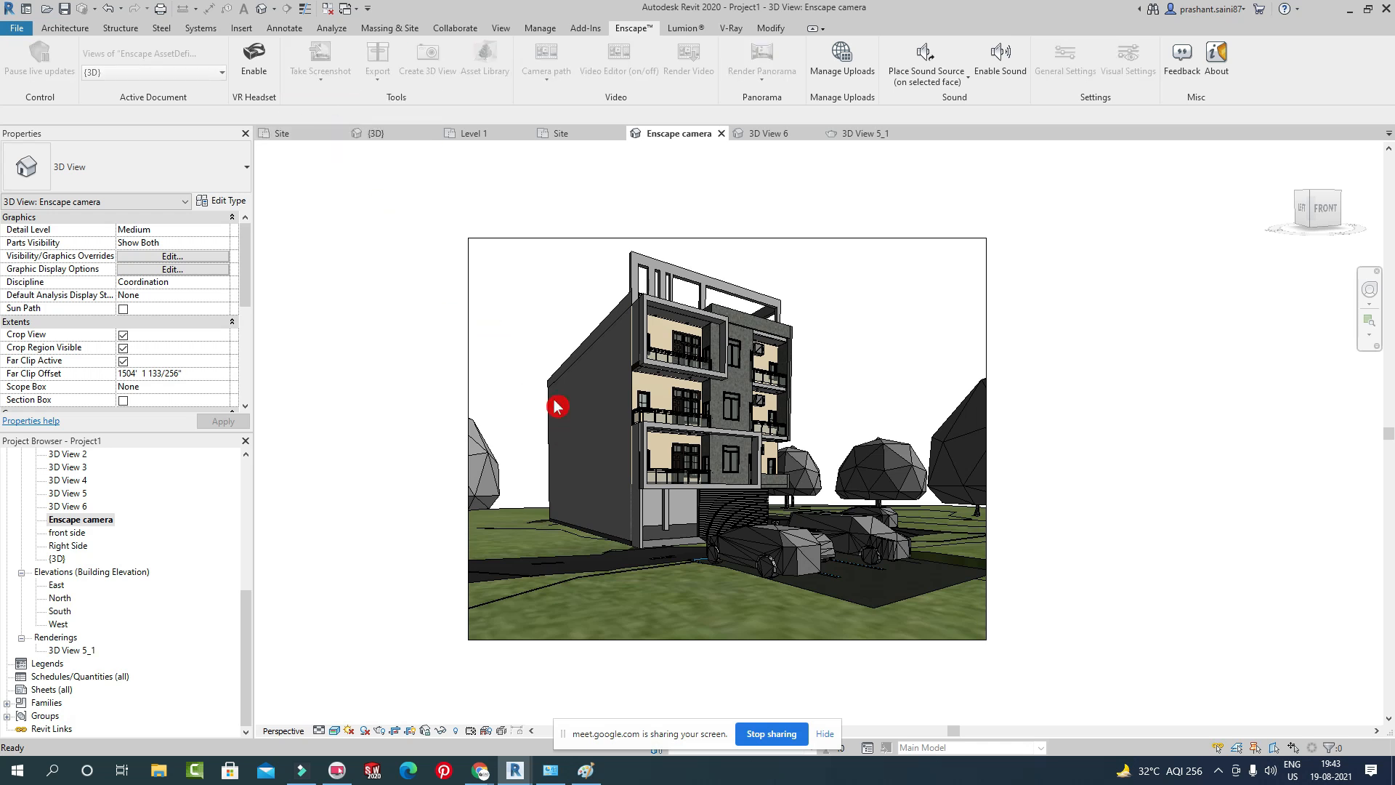
pyautogui.moveTo(517, 770)
pyautogui.click(593, 709)
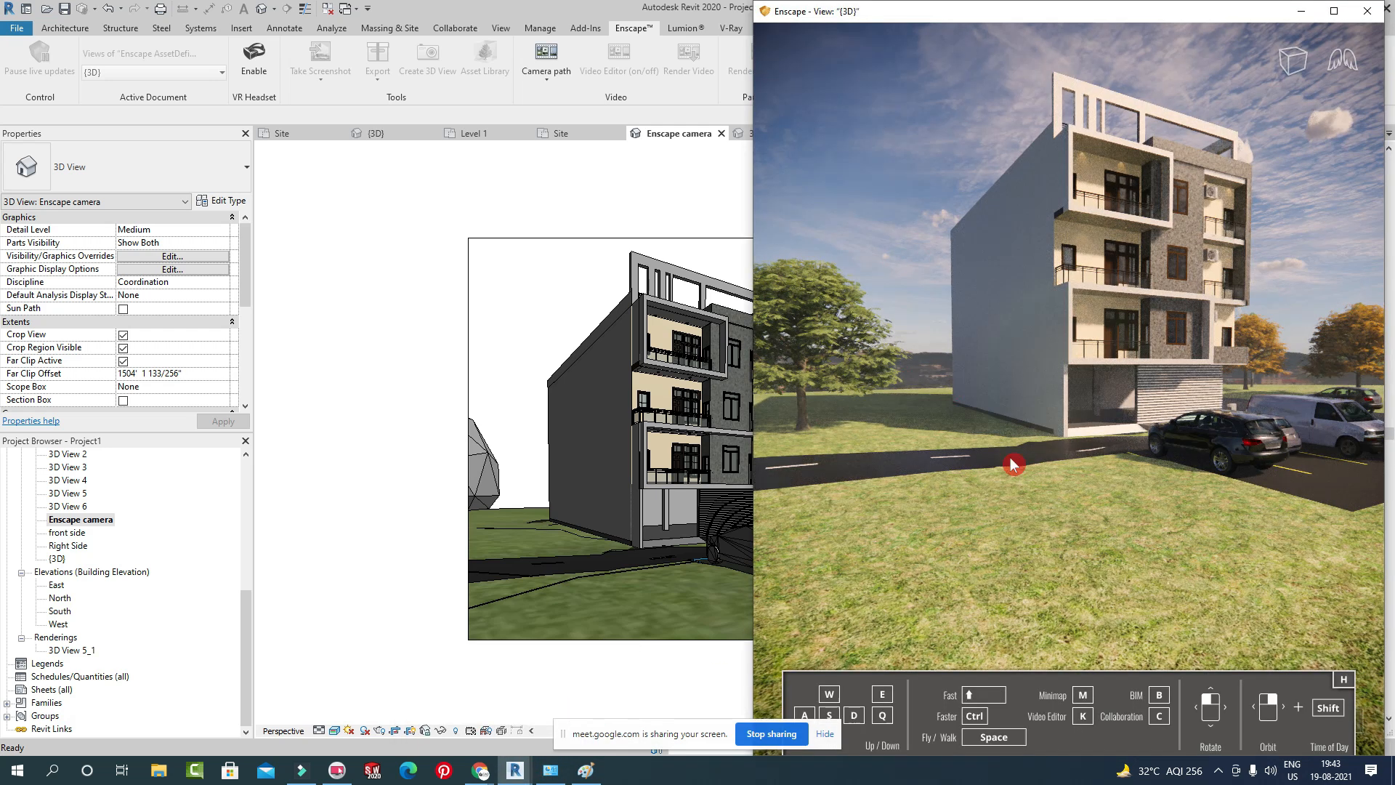
pyautogui.click(395, 285)
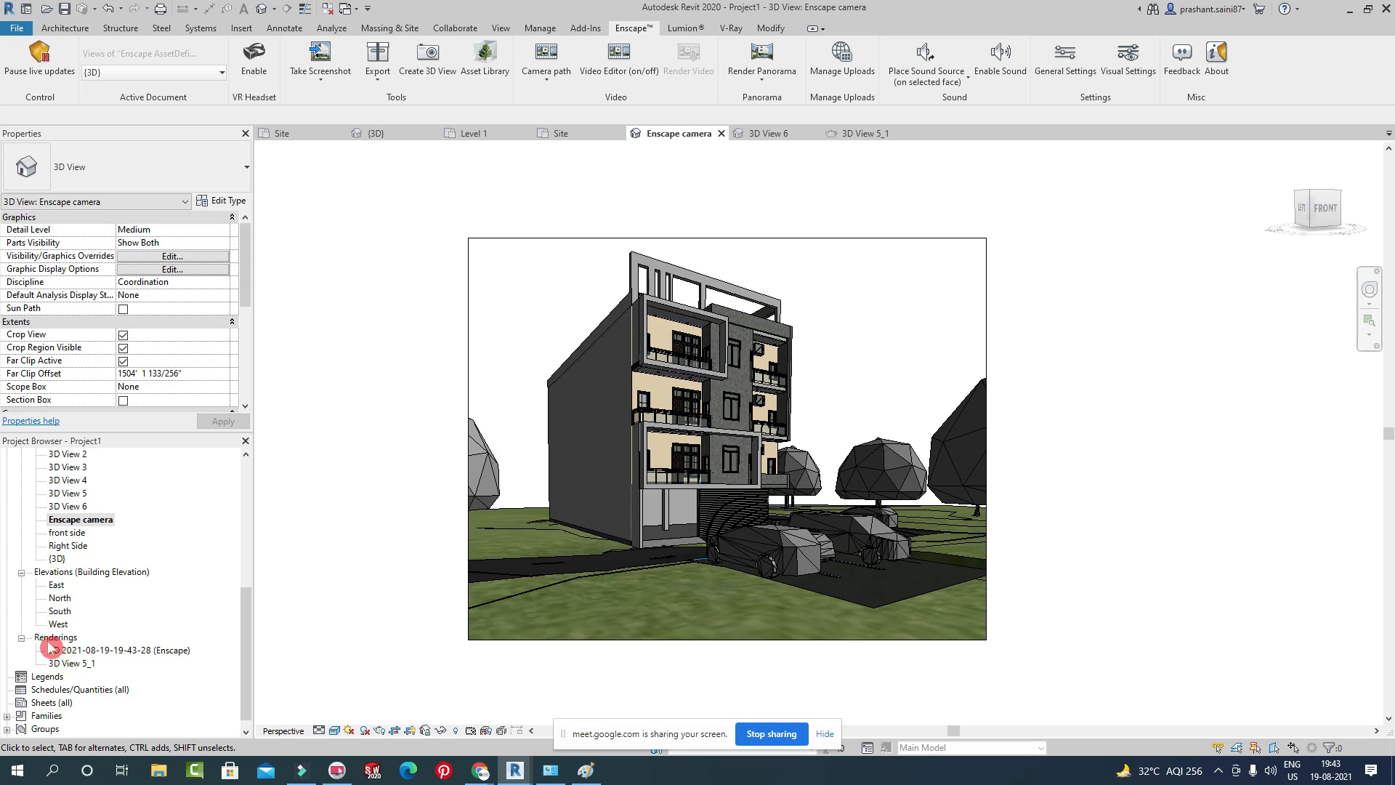
pyautogui.doubleClick(156, 650)
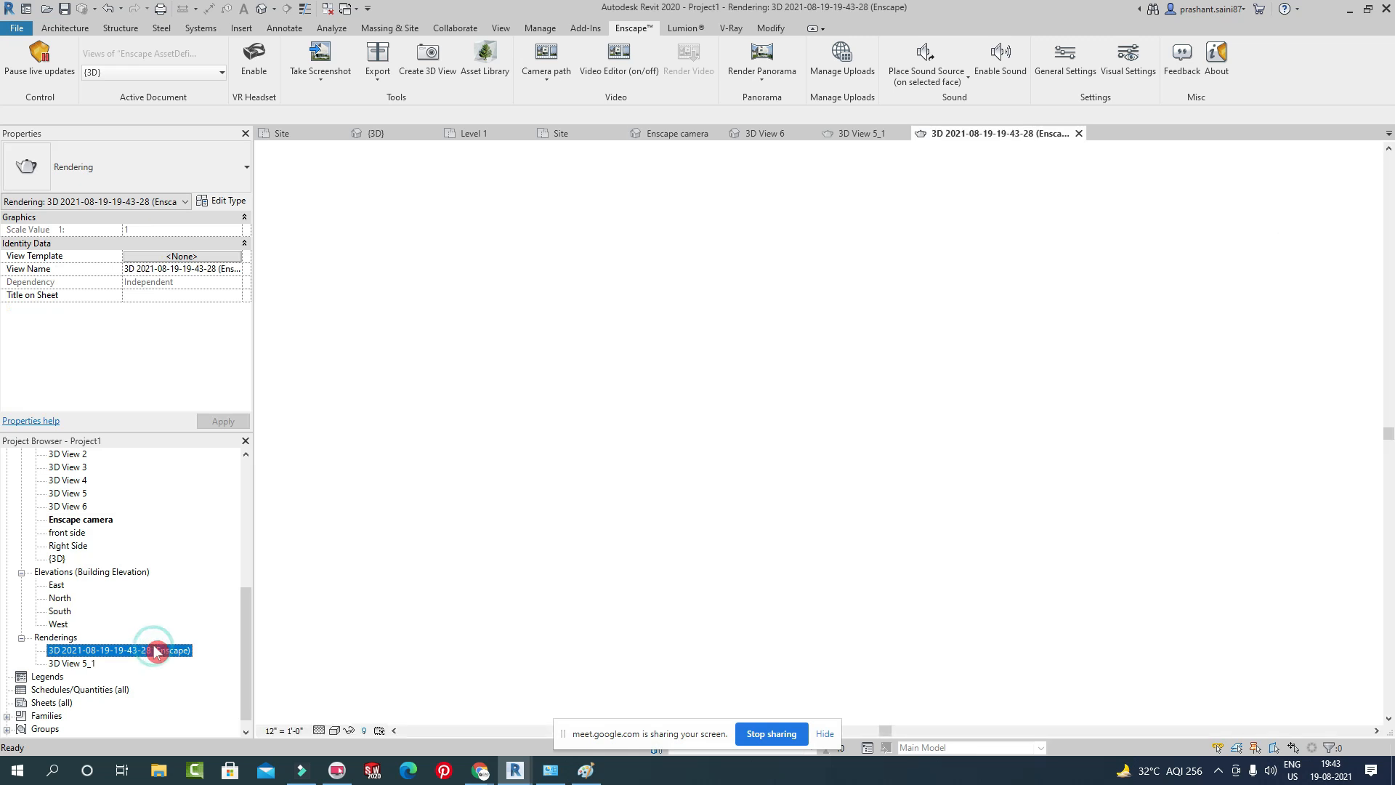
pyautogui.scroll(-3, 726, 545)
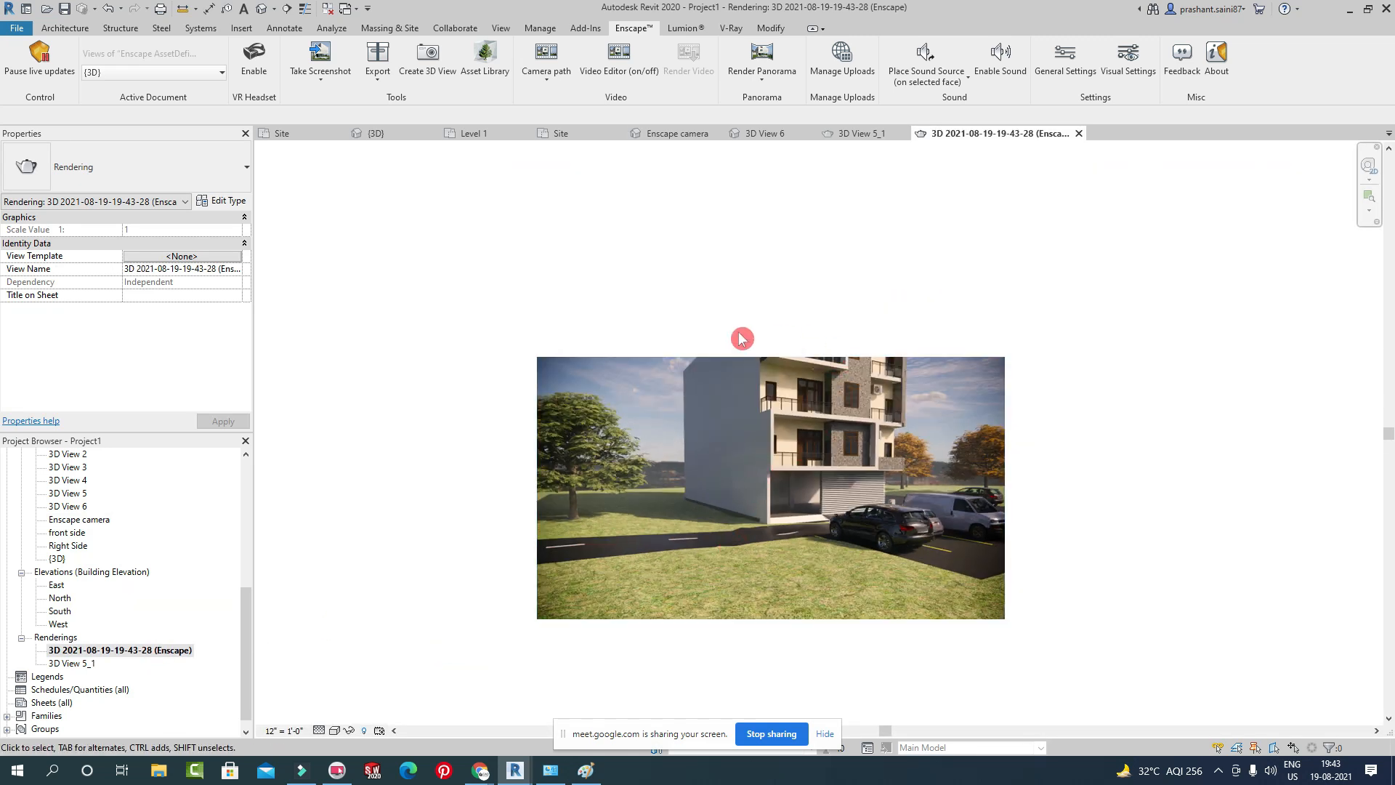
pyautogui.click(694, 361)
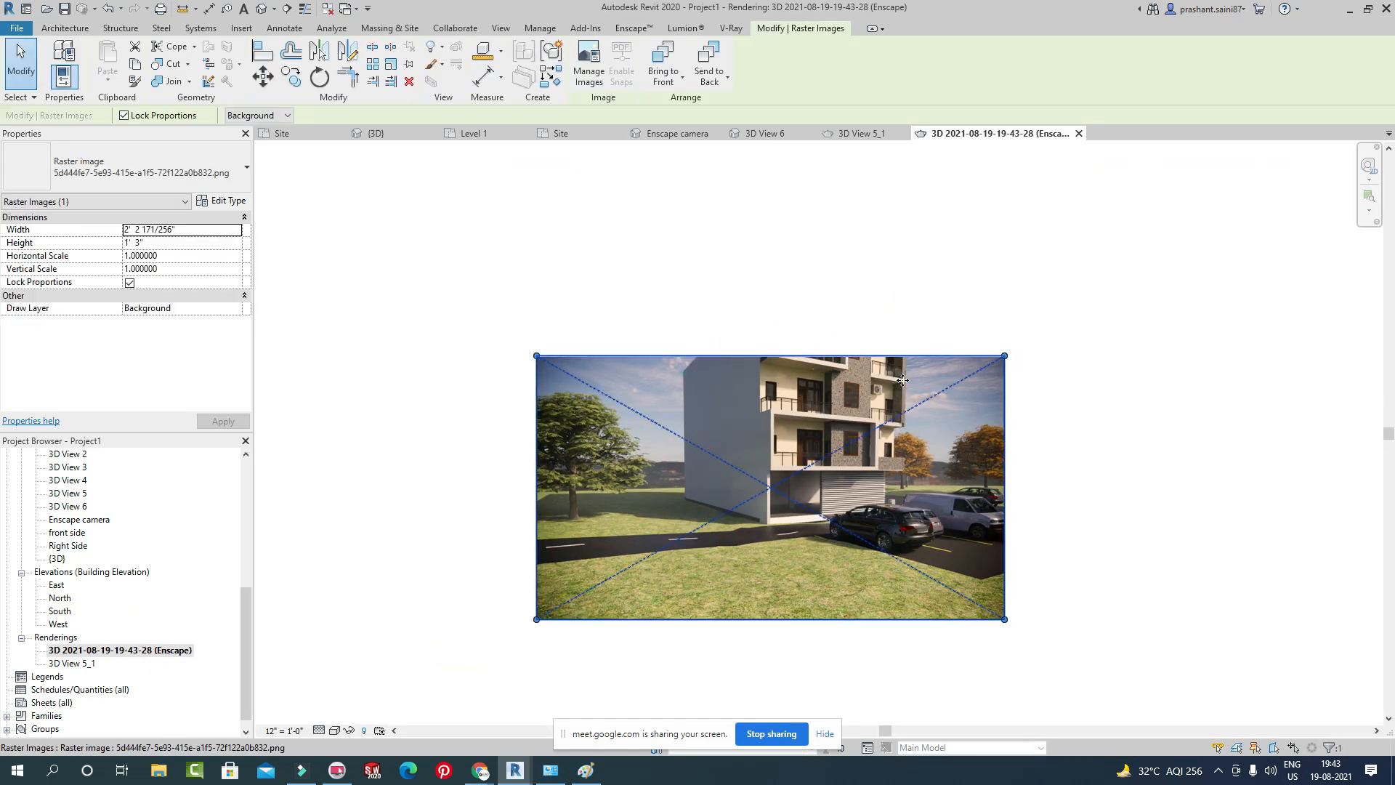
pyautogui.click(1297, 427)
pyautogui.scroll(5, 841, 536)
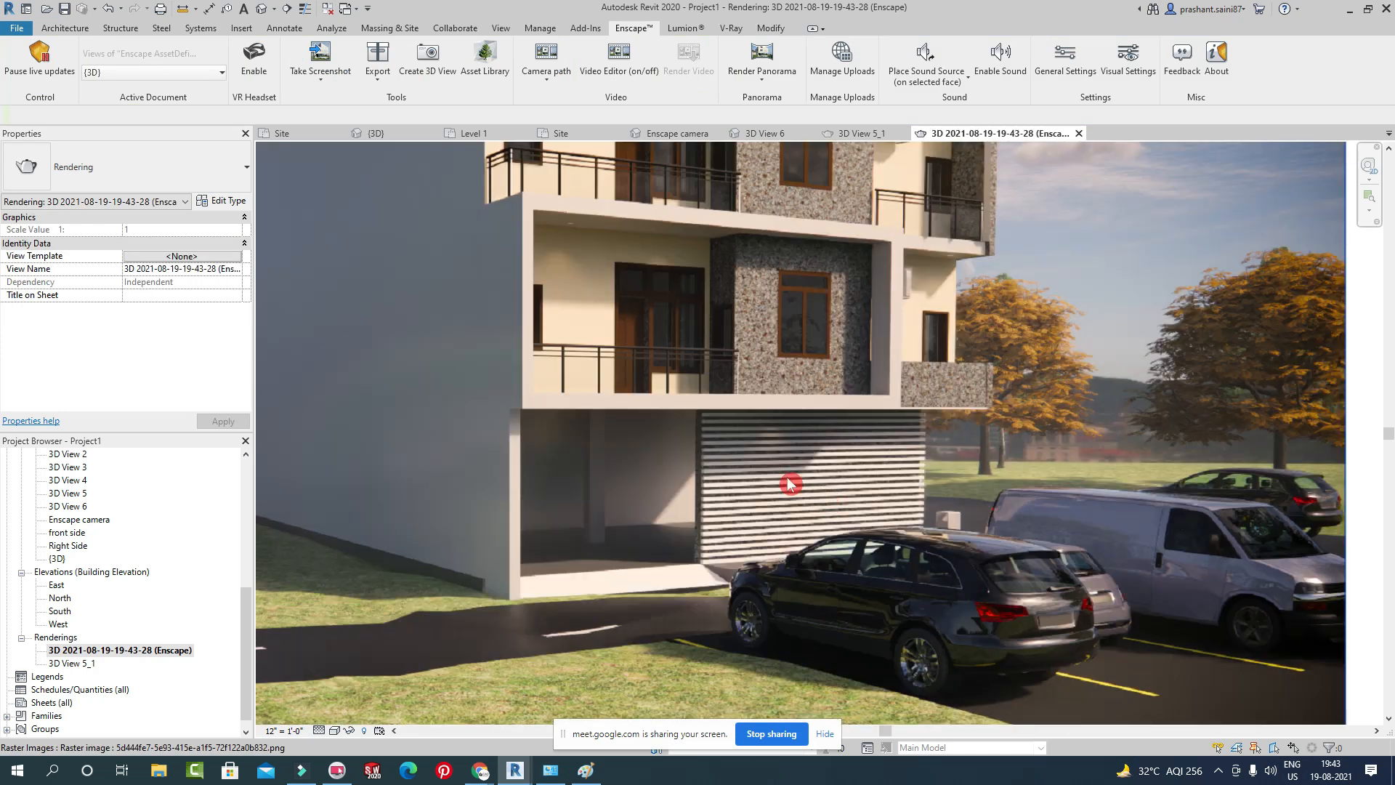
pyautogui.scroll(-4, 524, 538)
pyautogui.doubleClick(73, 663)
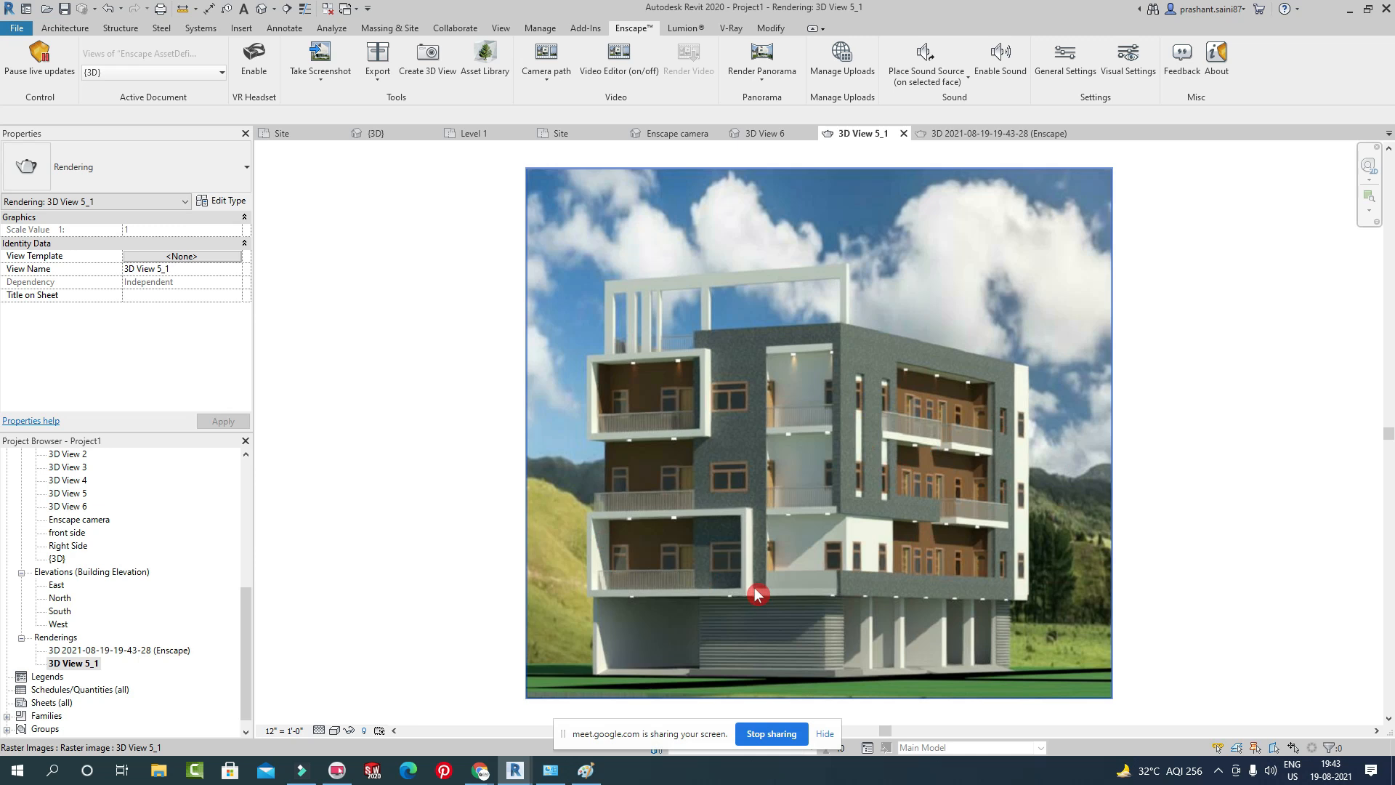
pyautogui.doubleClick(64, 650)
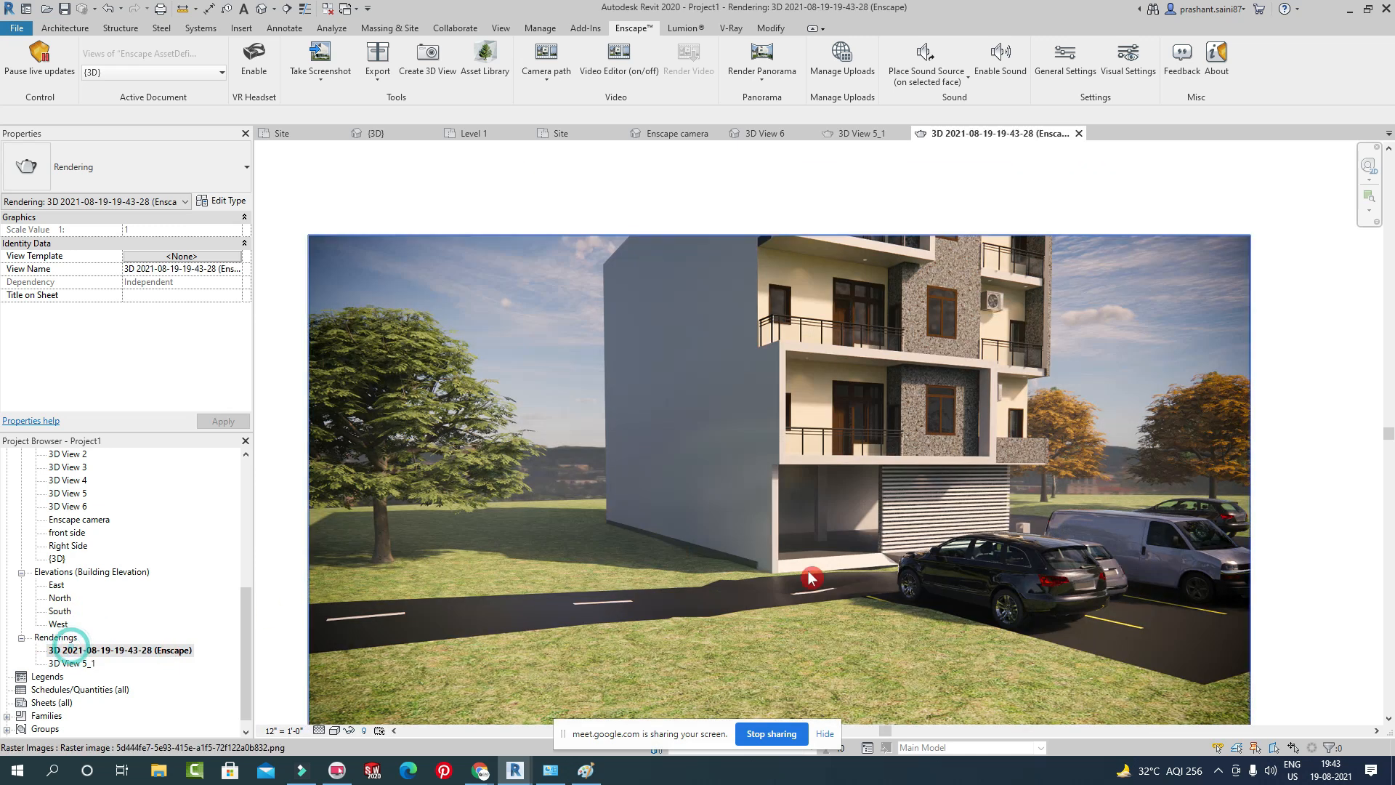
pyautogui.scroll(-2, 685, 434)
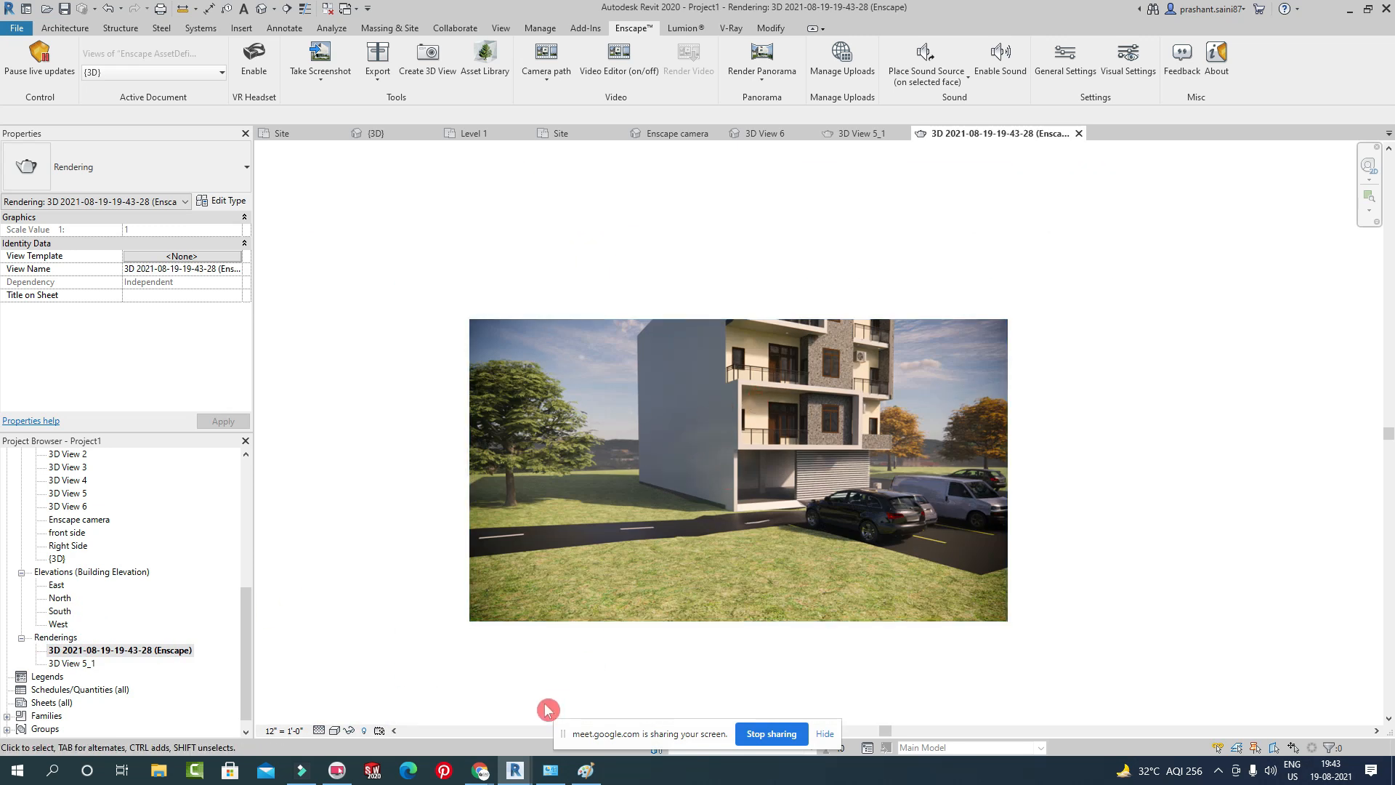
# Reopen the Enscape camera view and enlarge its crop region to the right and upward around the building.
pyautogui.doubleClick(80, 519)
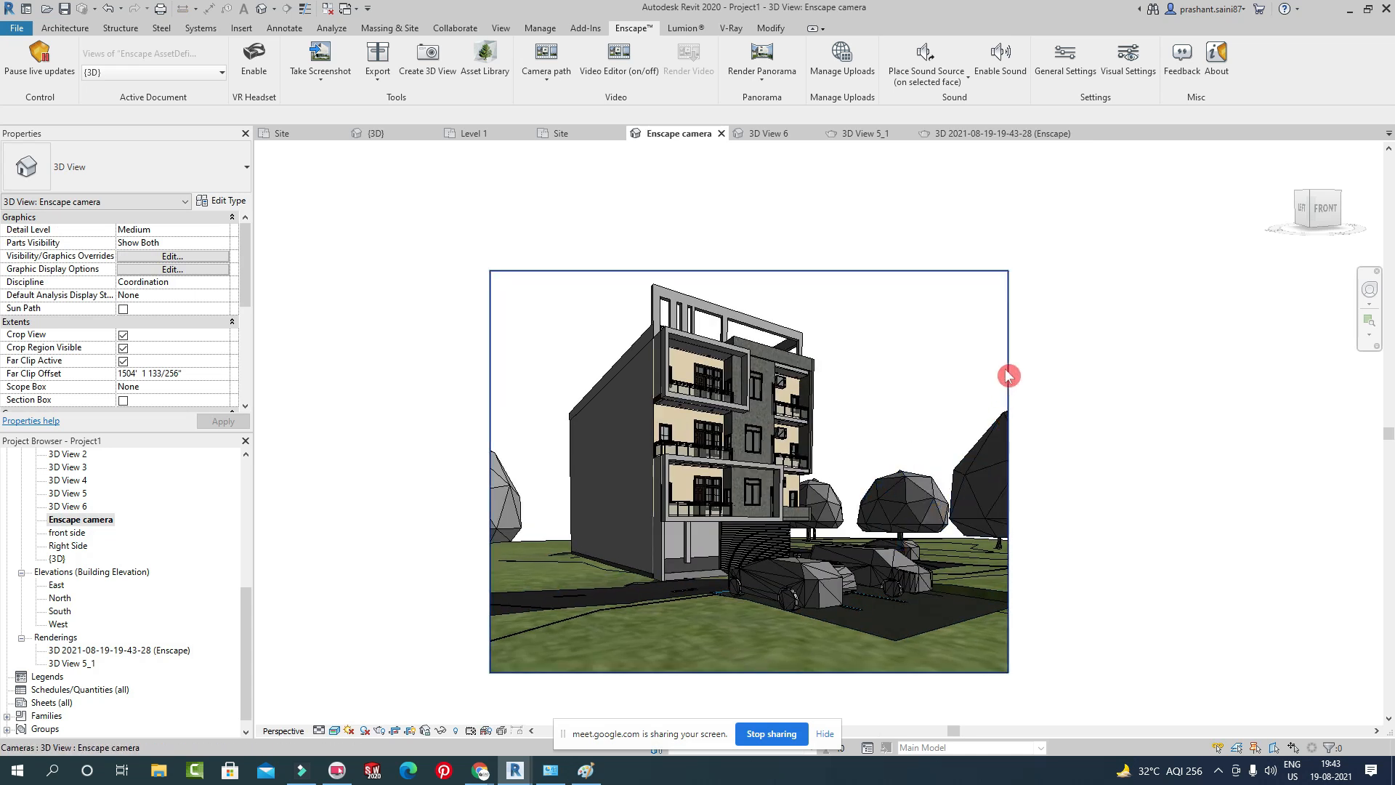
pyautogui.click(1008, 376)
pyautogui.moveTo(1008, 471); pyautogui.dragTo(1246, 471)
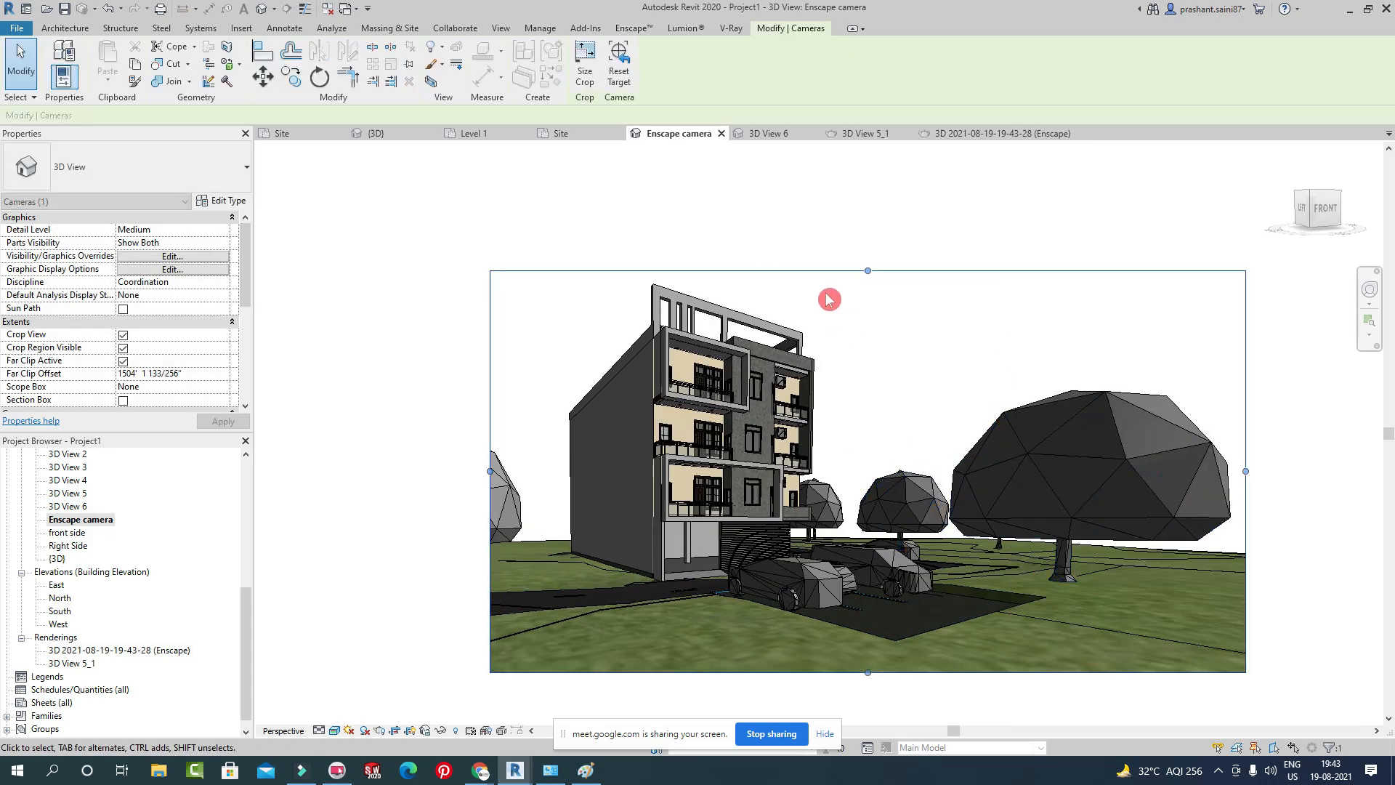
pyautogui.moveTo(868, 271); pyautogui.dragTo(865, 192)
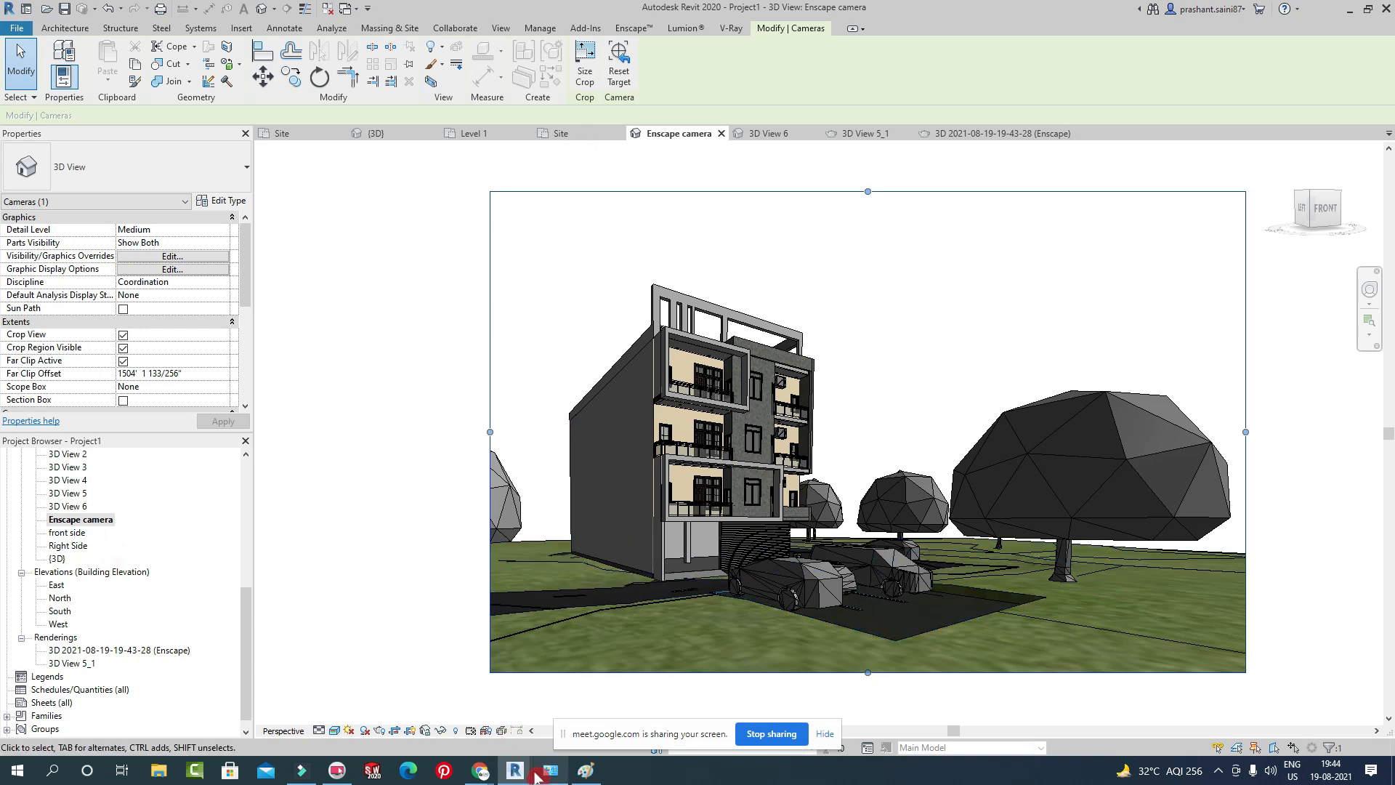
# Bring up the Enscape window, widen it and reframe the scene to show the building from roof frame to ground floor.
pyautogui.moveTo(516, 772)
pyautogui.click(604, 711)
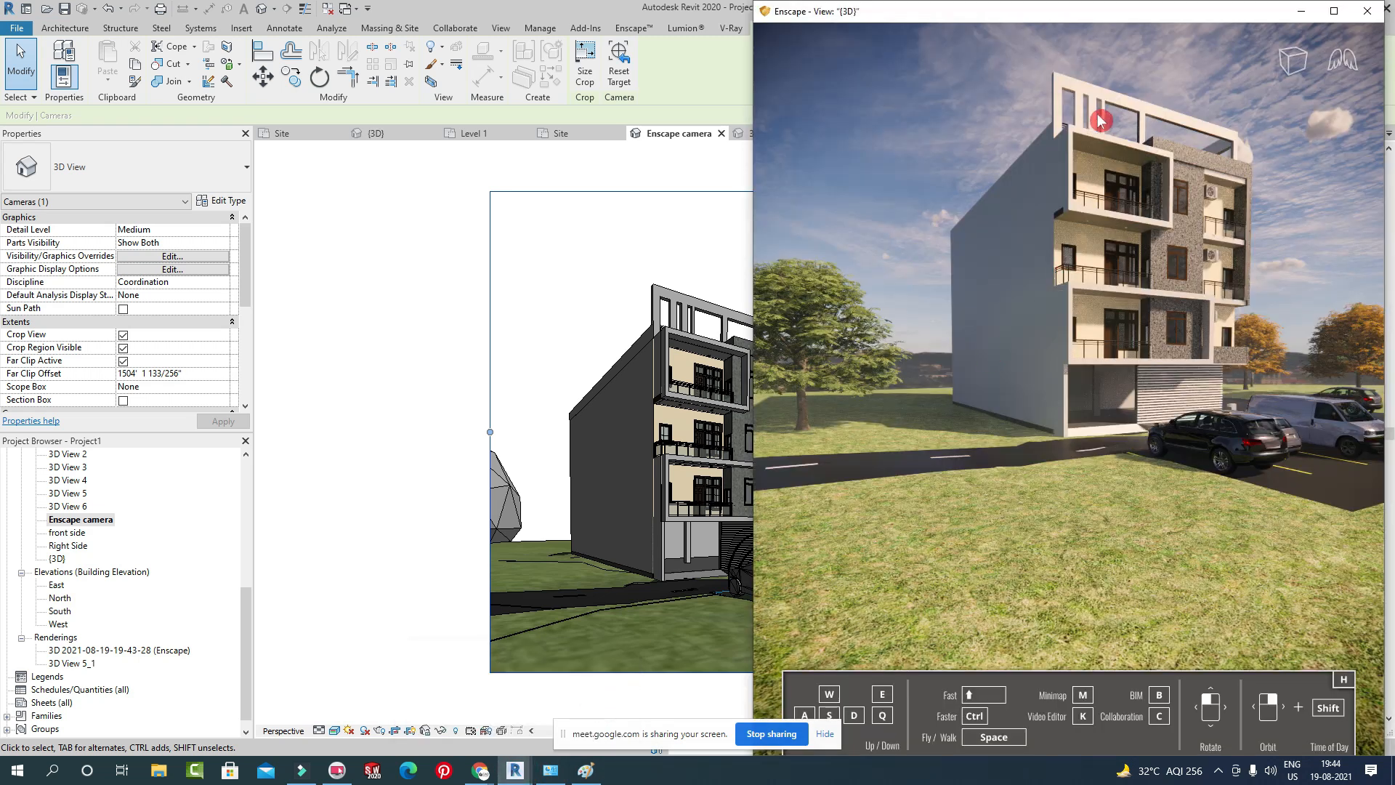
pyautogui.moveTo(1107, 22); pyautogui.dragTo(870, 135)
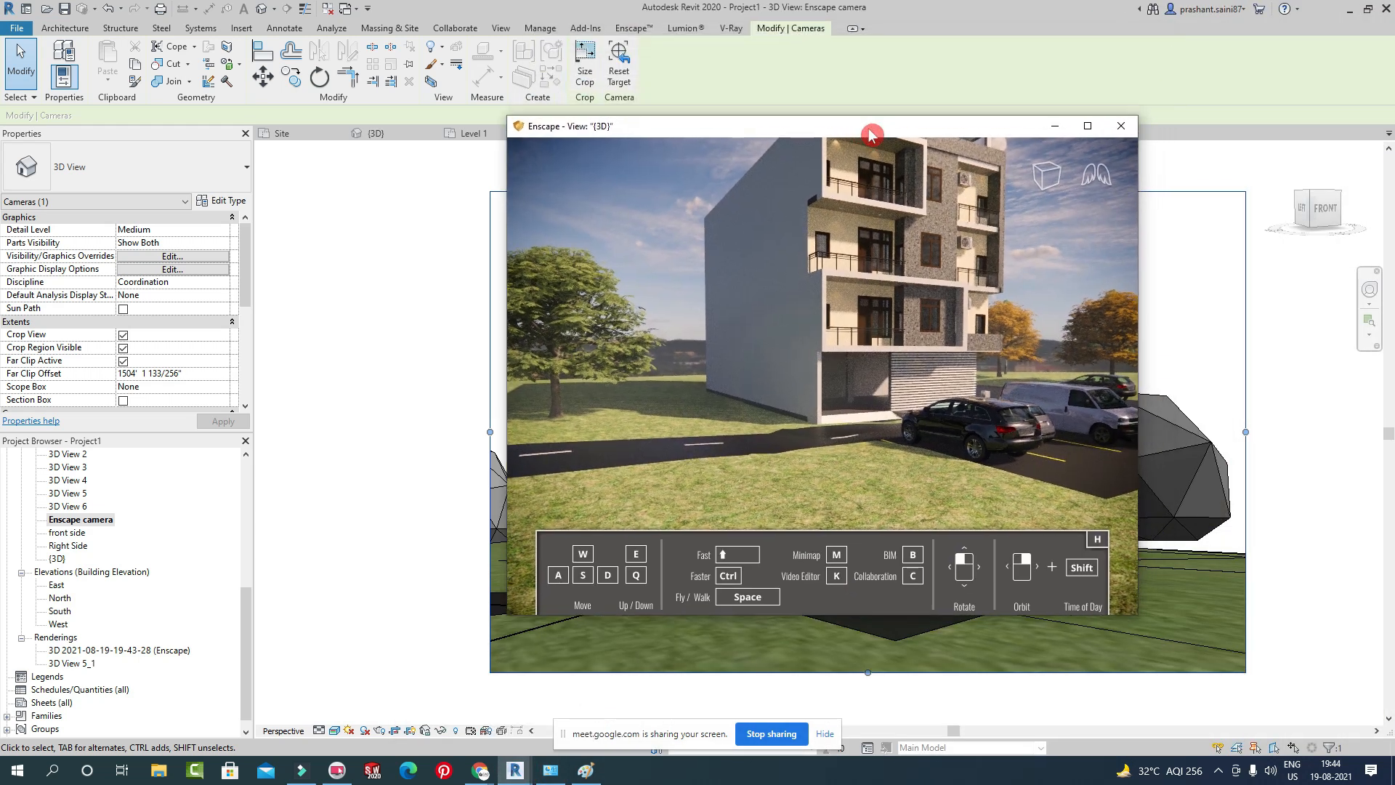
pyautogui.moveTo(1139, 337); pyautogui.dragTo(1297, 340)
pyautogui.moveTo(938, 126); pyautogui.dragTo(945, 93)
pyautogui.moveTo(1035, 290); pyautogui.dragTo(1112, 302, button='right')
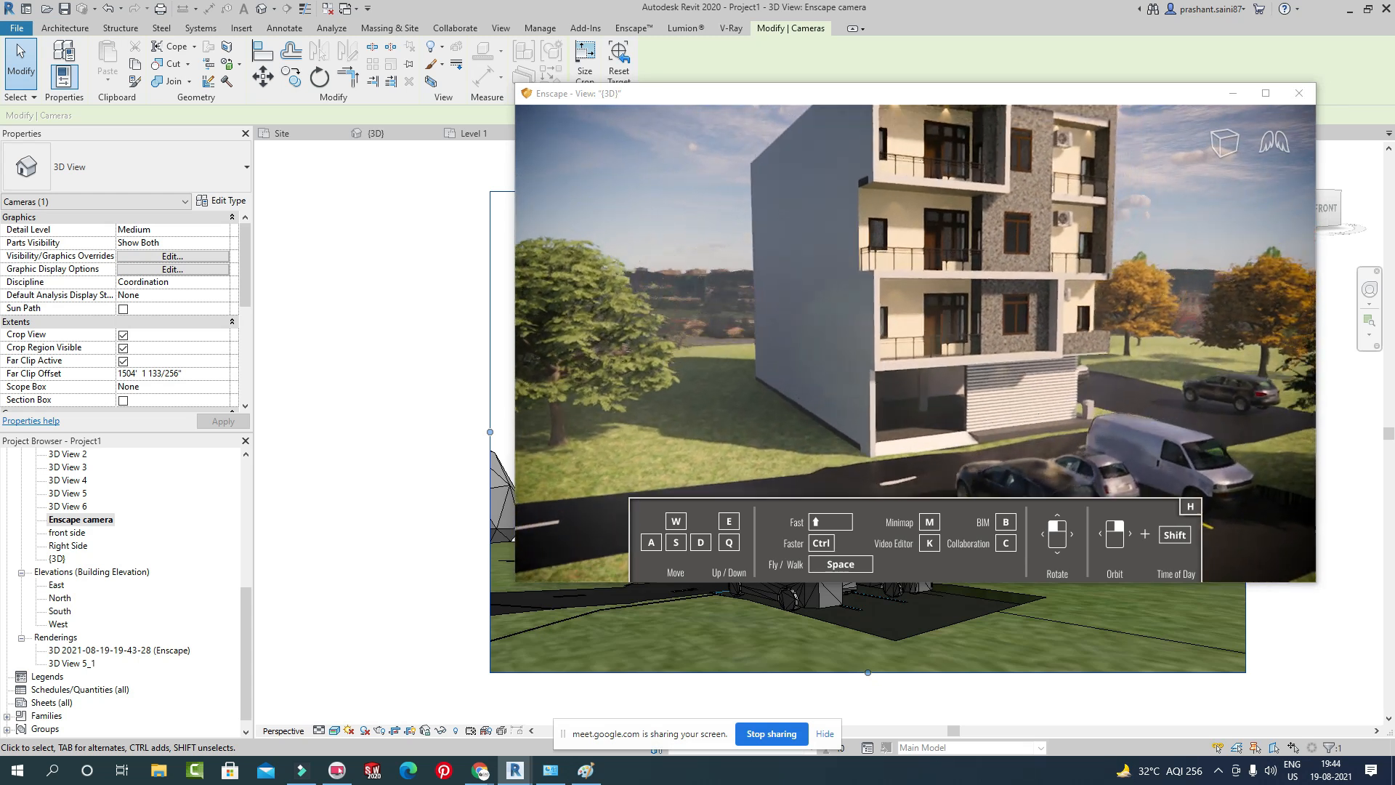
pyautogui.scroll(-5, 1028, 318)
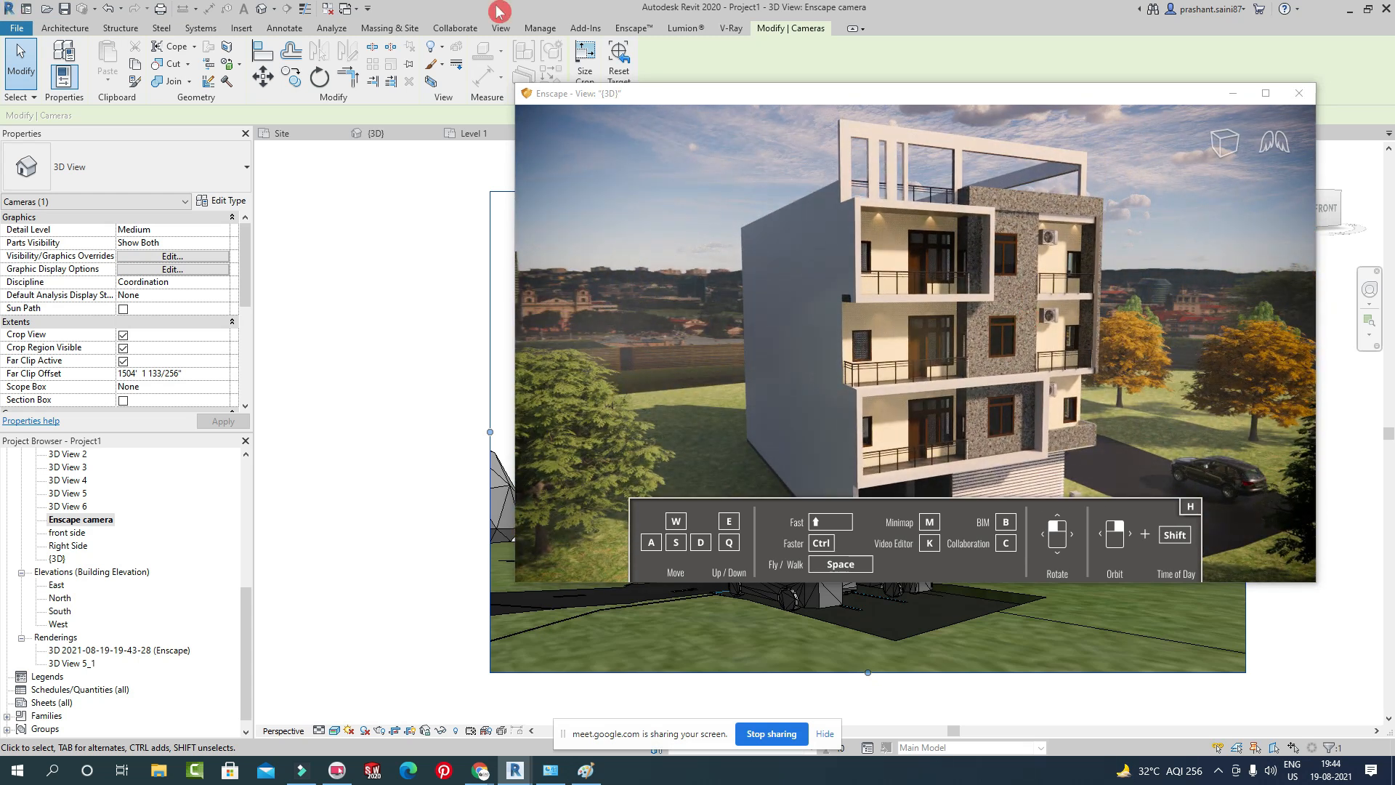
# Render the reframed Enscape scene as an image into the Revit document.
pyautogui.click(633, 28)
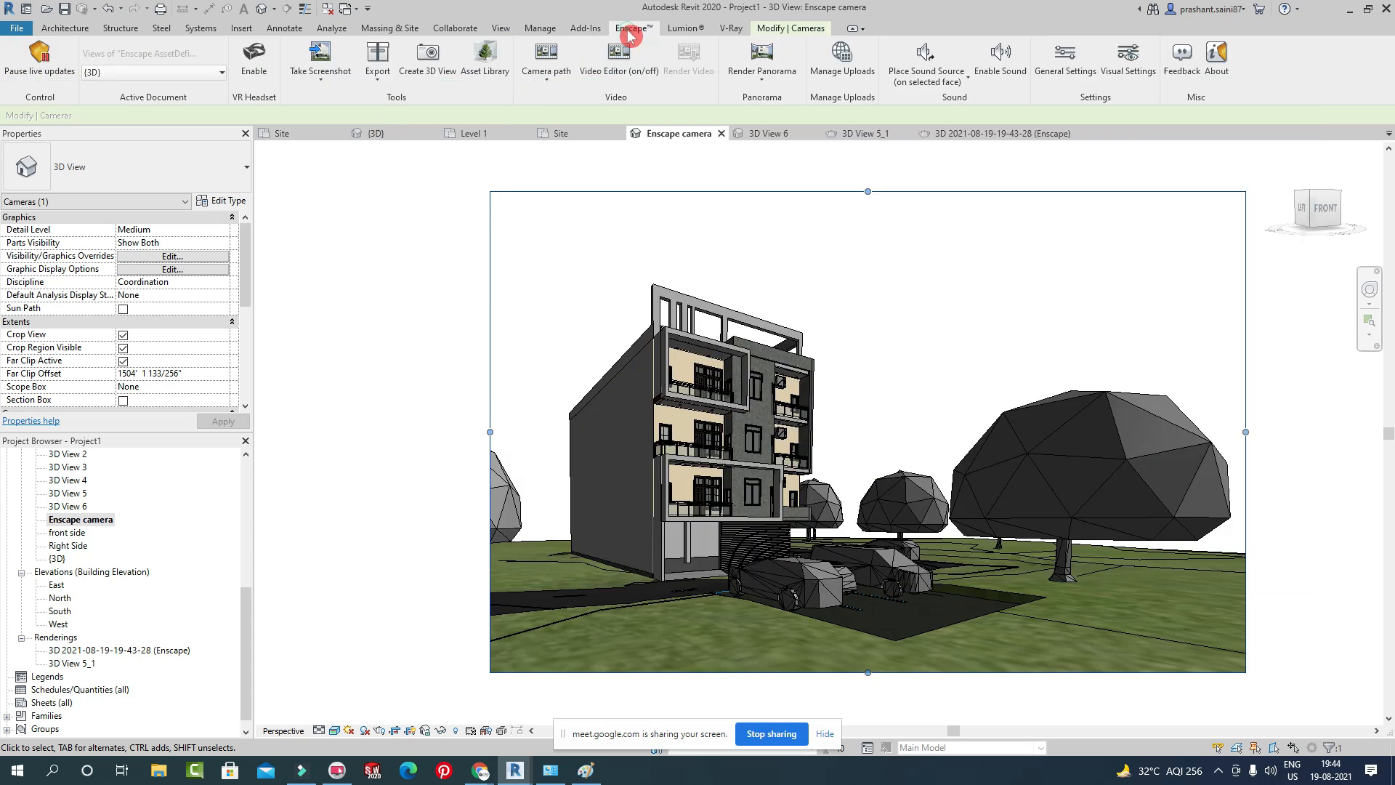
pyautogui.click(323, 88)
pyautogui.click(311, 146)
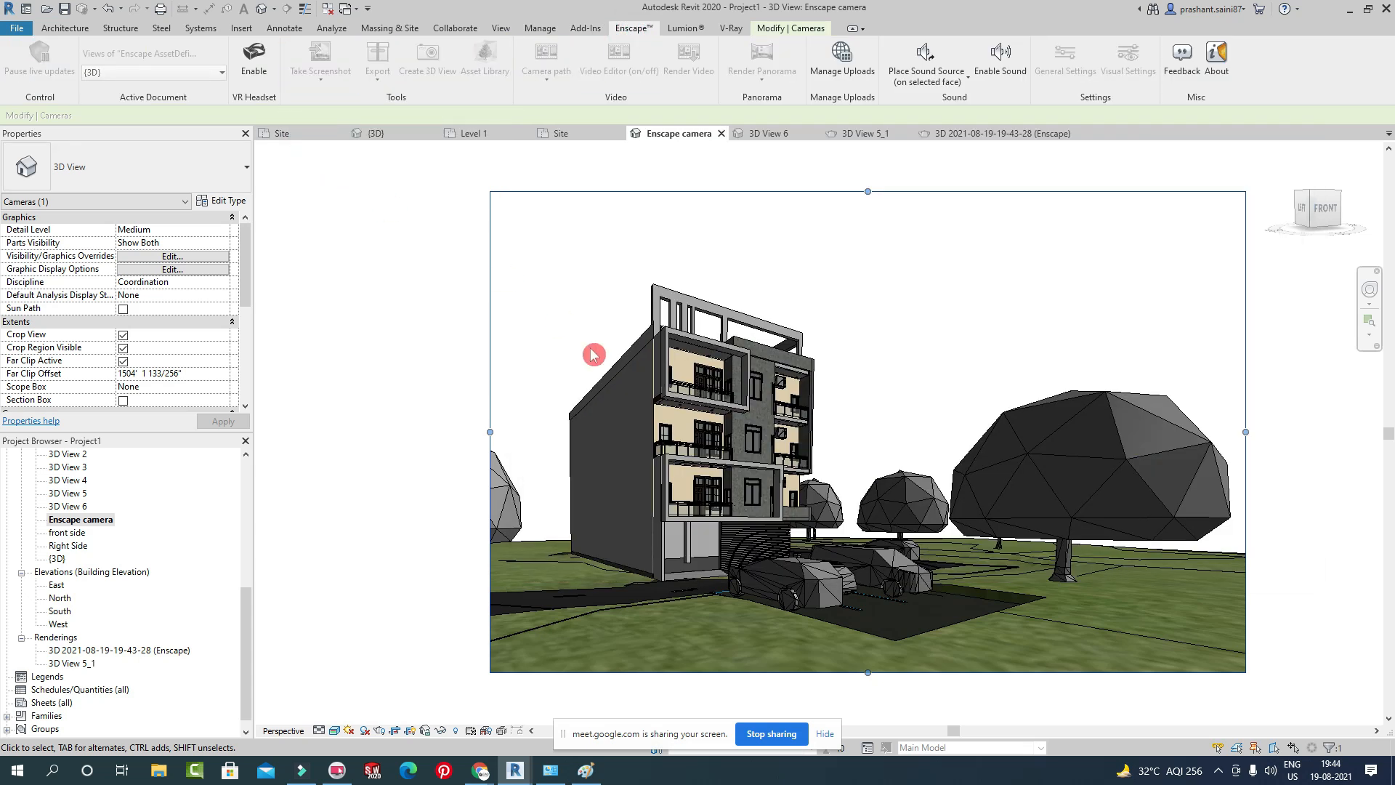
# Check the Google Meet call window and return to Revit.
pyautogui.moveTo(480, 770)
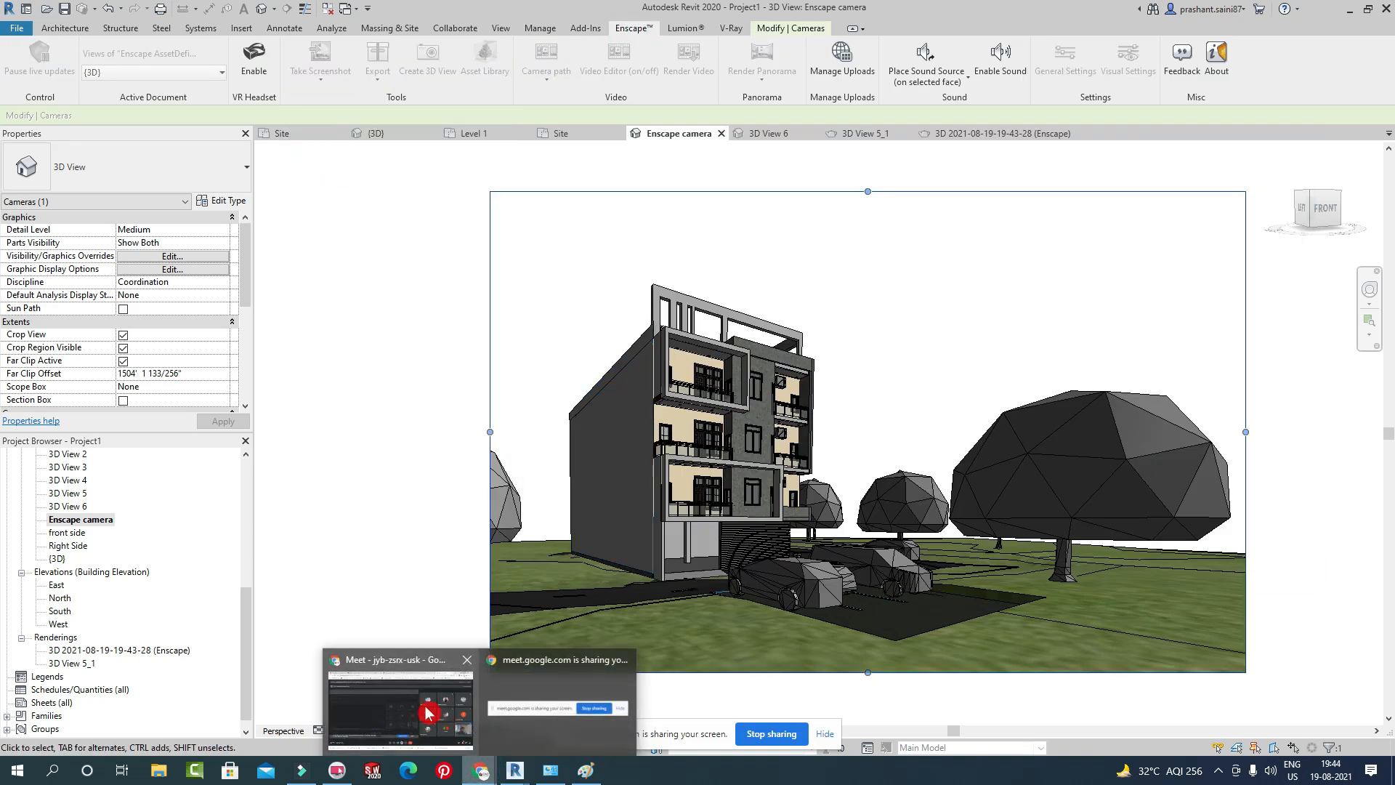
pyautogui.click(429, 712)
pyautogui.click(790, 148)
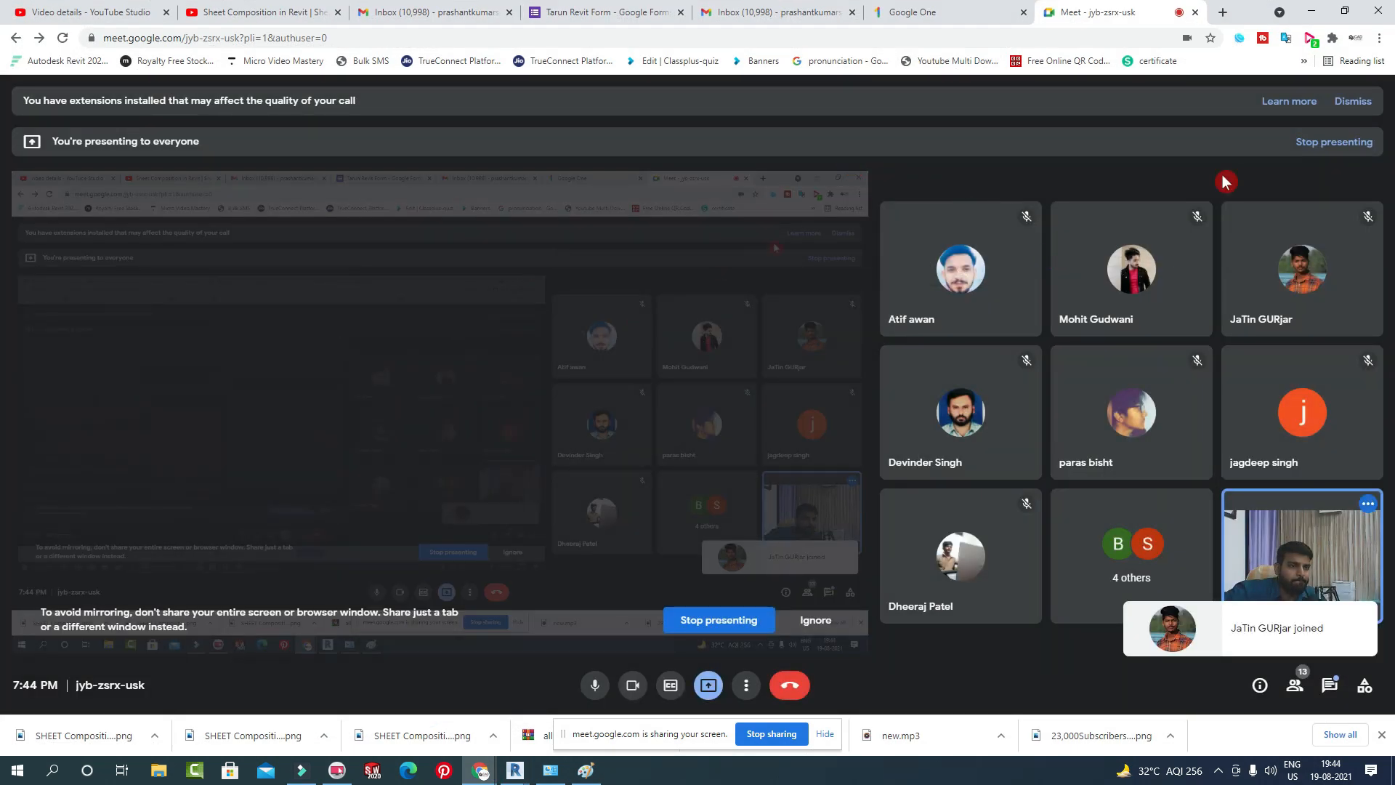
pyautogui.click(1322, 14)
pyautogui.click(117, 651)
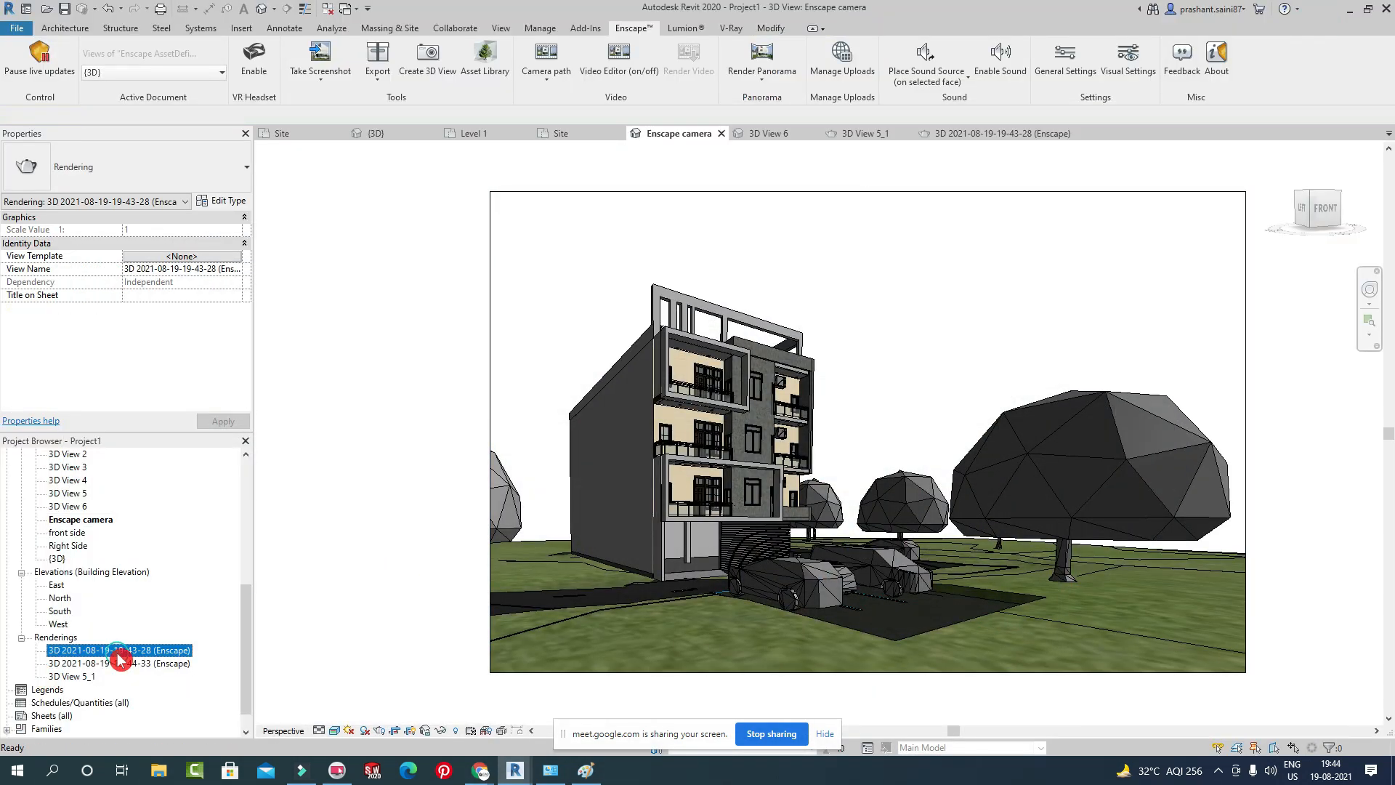
pyautogui.doubleClick(117, 651)
pyautogui.doubleClick(120, 664)
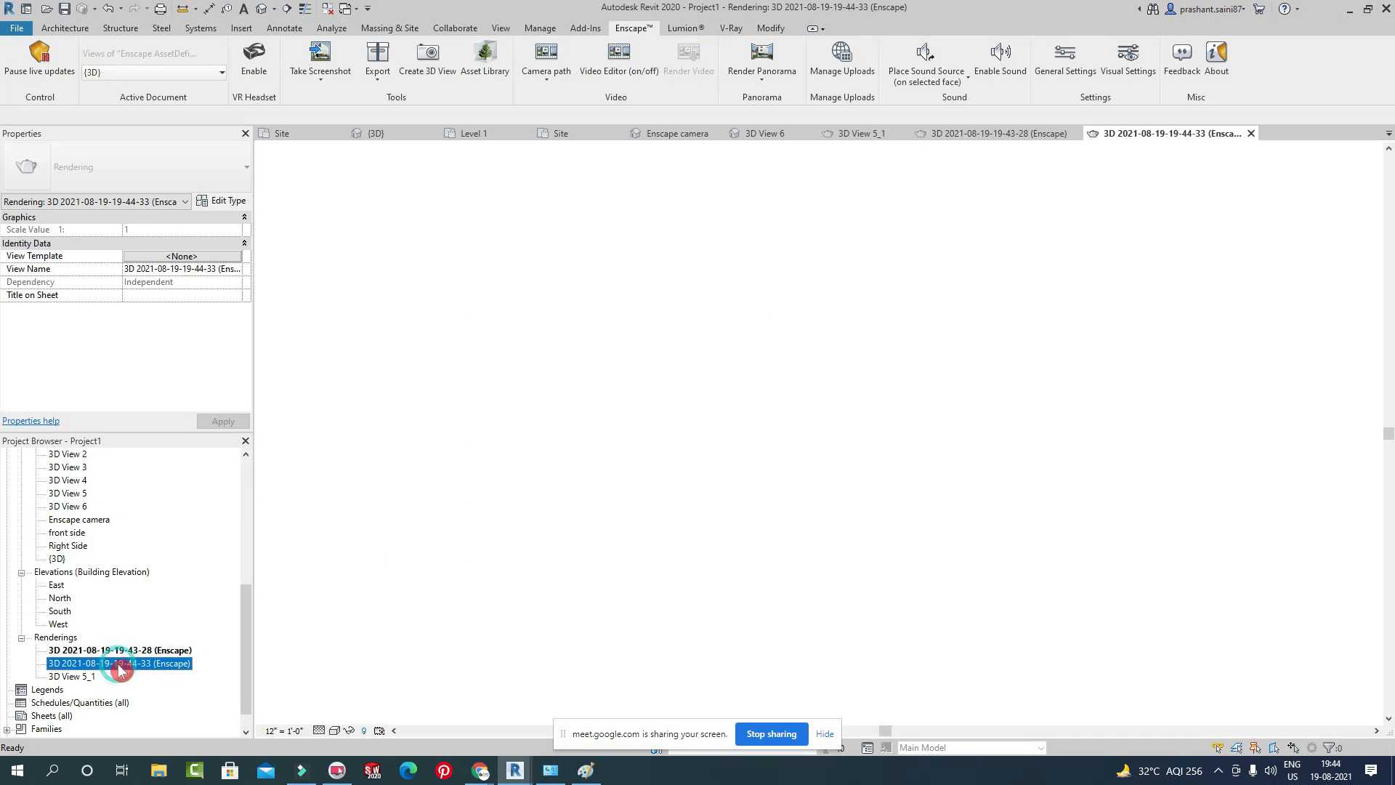
pyautogui.scroll(4, 819, 703)
pyautogui.scroll(-2, 820, 704)
pyautogui.scroll(-3, 825, 441)
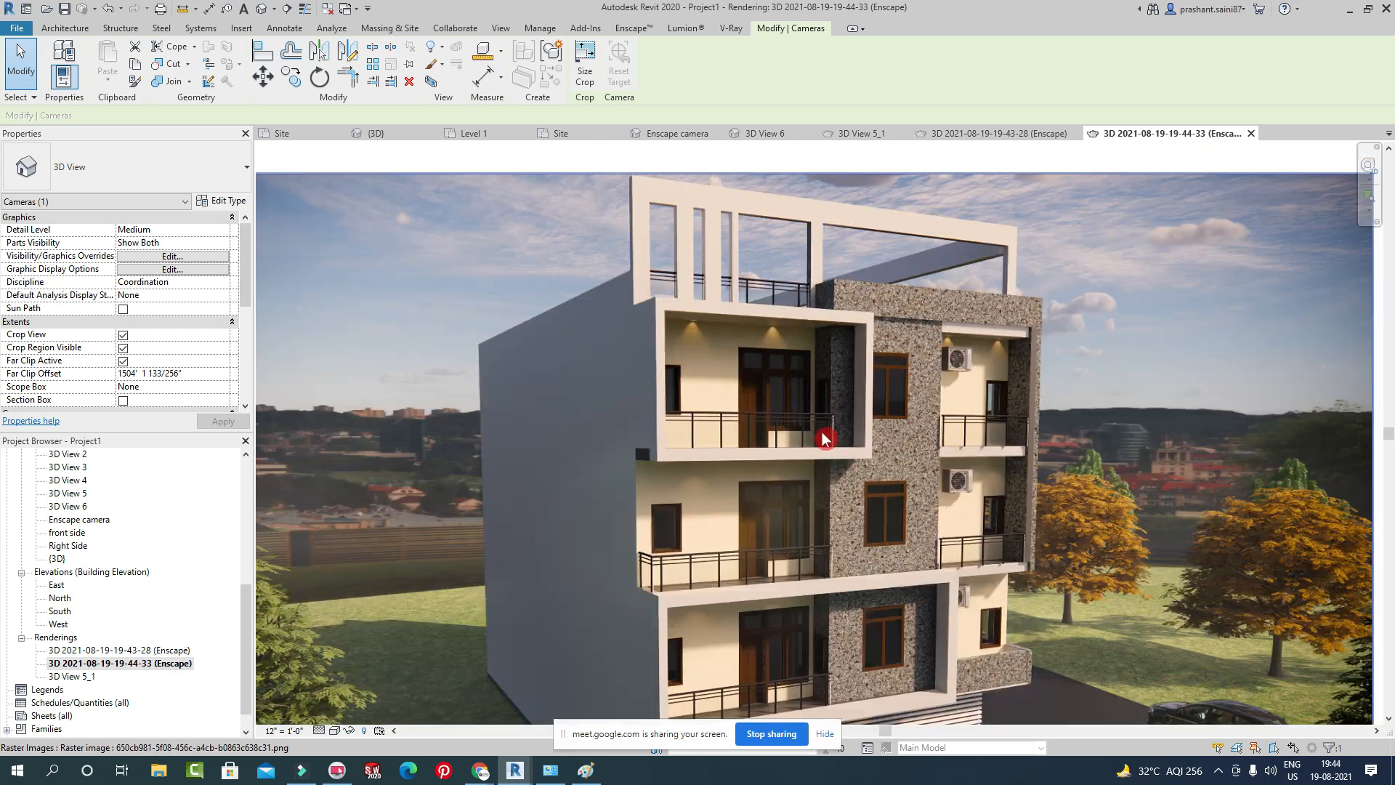
pyautogui.moveTo(713, 486); pyautogui.dragTo(724, 466, button='middle')
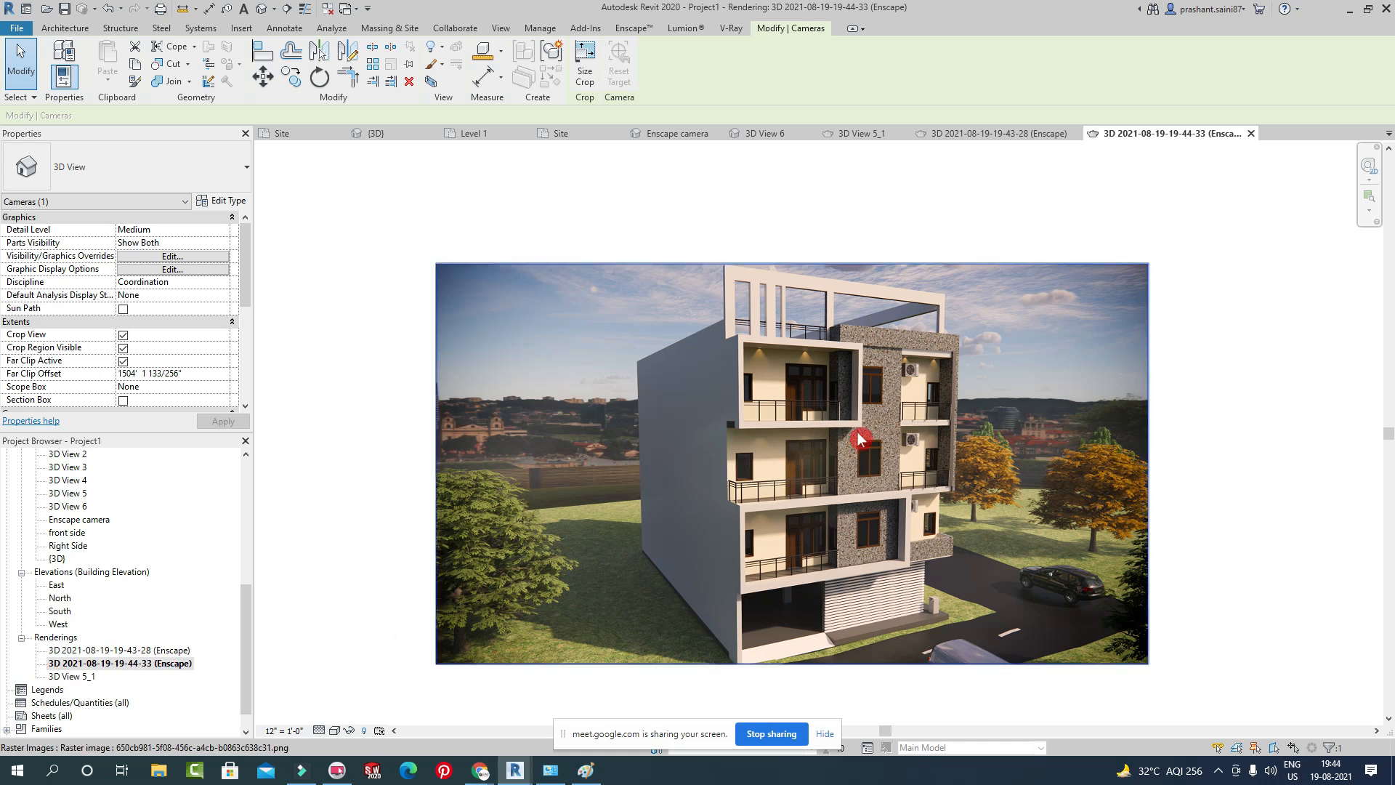
pyautogui.scroll(-2, 794, 314)
pyautogui.click(477, 389)
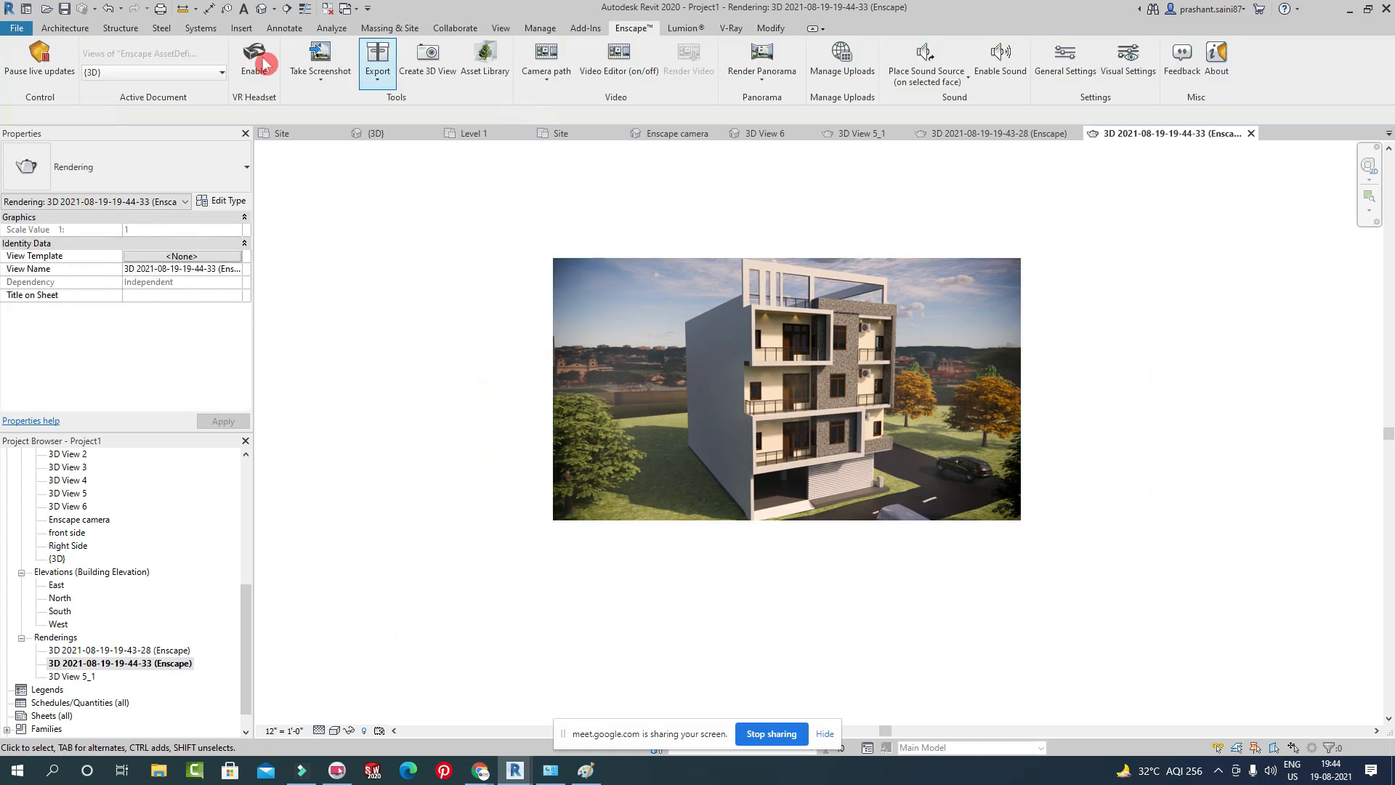
# Look over the Enscape screenshot and batch rendering options and the project's list of 3D views.
pyautogui.click(333, 82)
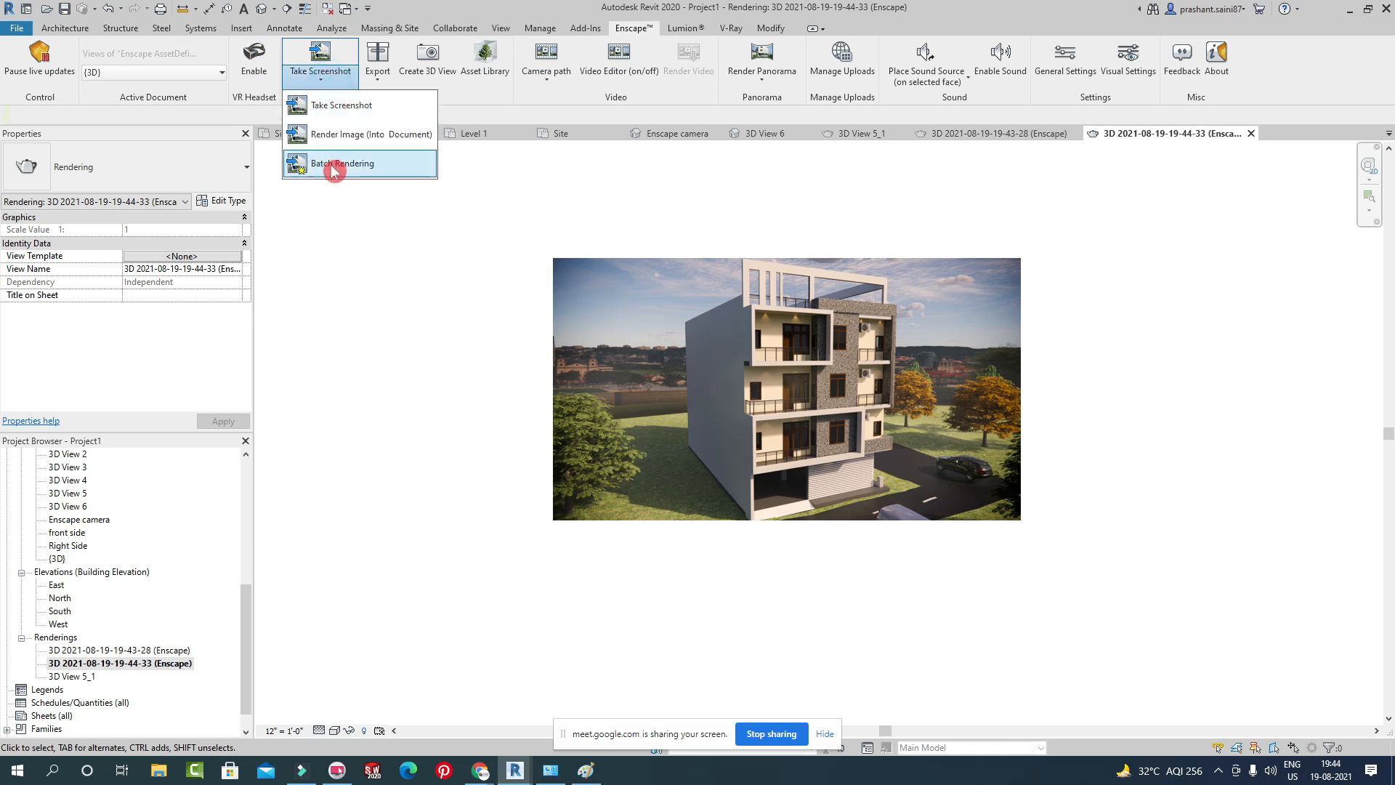
pyautogui.click(337, 312)
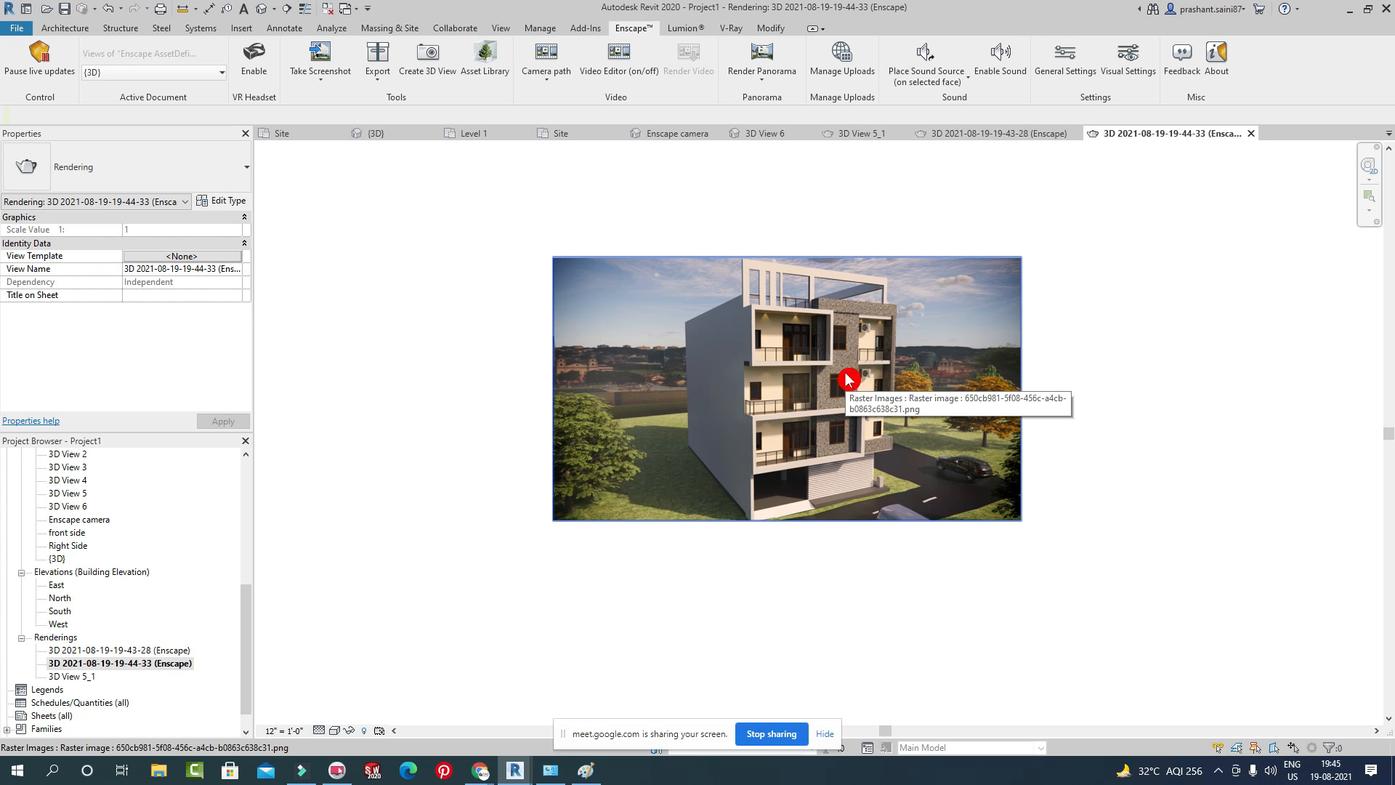
pyautogui.scroll(3, 146, 560)
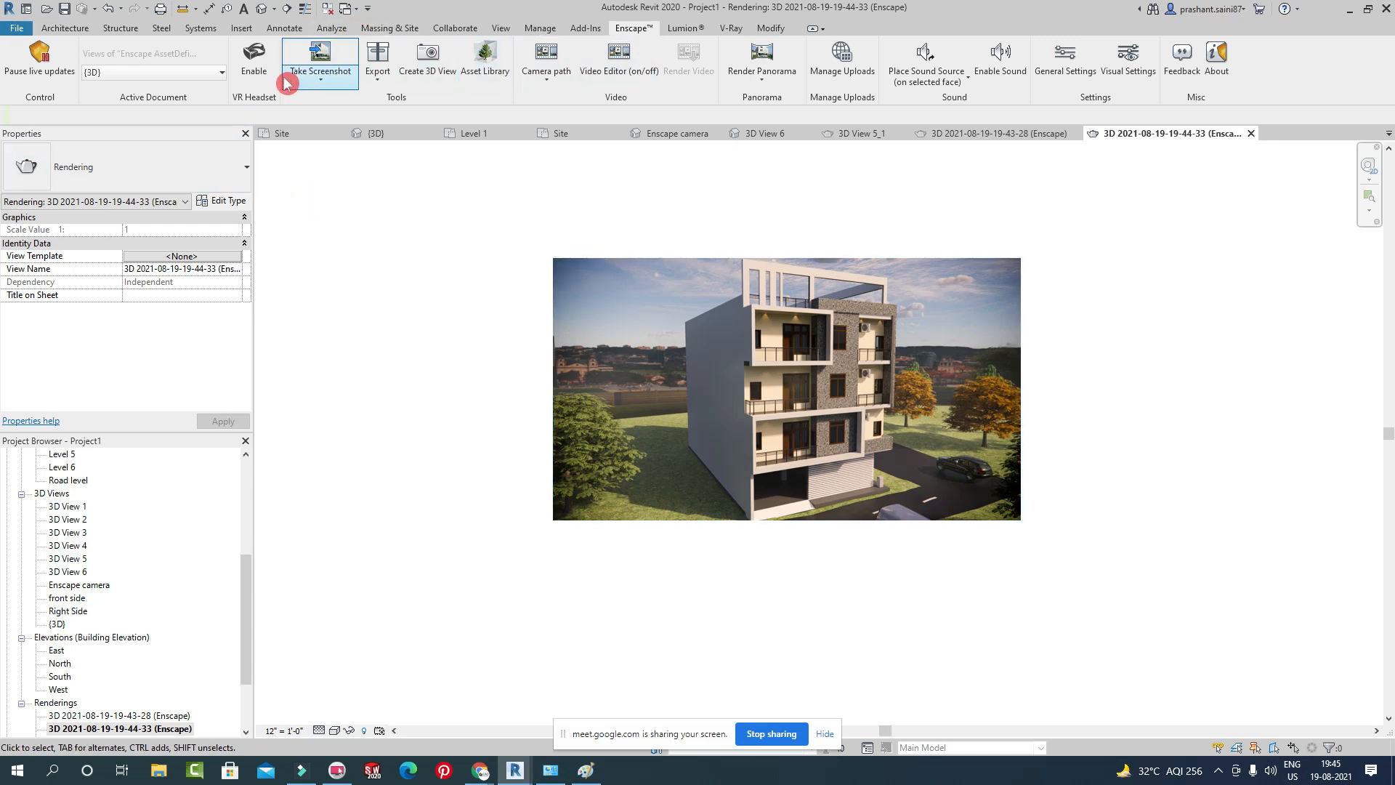
# Open the default 3D view and orbit it to a low view of the building's front and left side.
pyautogui.click(261, 8)
pyautogui.scroll(-5, 690, 429)
pyautogui.keyDown('shift'); pyautogui.moveTo(747, 499); pyautogui.dragTo(767, 432, button='middle'); pyautogui.keyUp('shift')
# Start an Enscape batch rendering of 3D View 1 through 3D View 4.
pyautogui.click(323, 80)
pyautogui.click(336, 165)
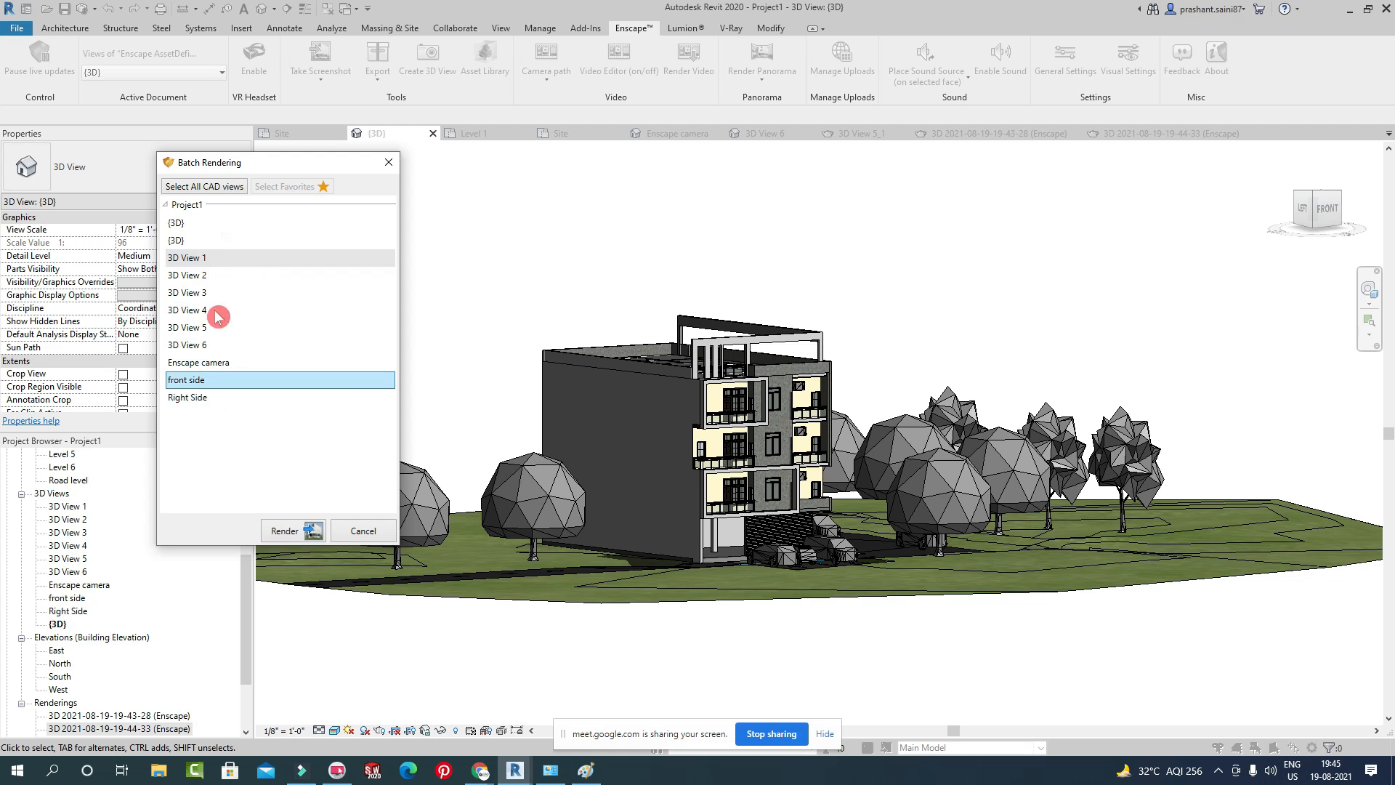
pyautogui.click(225, 275)
pyautogui.keyDown('ctrl'); pyautogui.click(225, 259); pyautogui.keyUp('ctrl')
pyautogui.keyDown('shift'); pyautogui.click(226, 310); pyautogui.keyUp('shift')
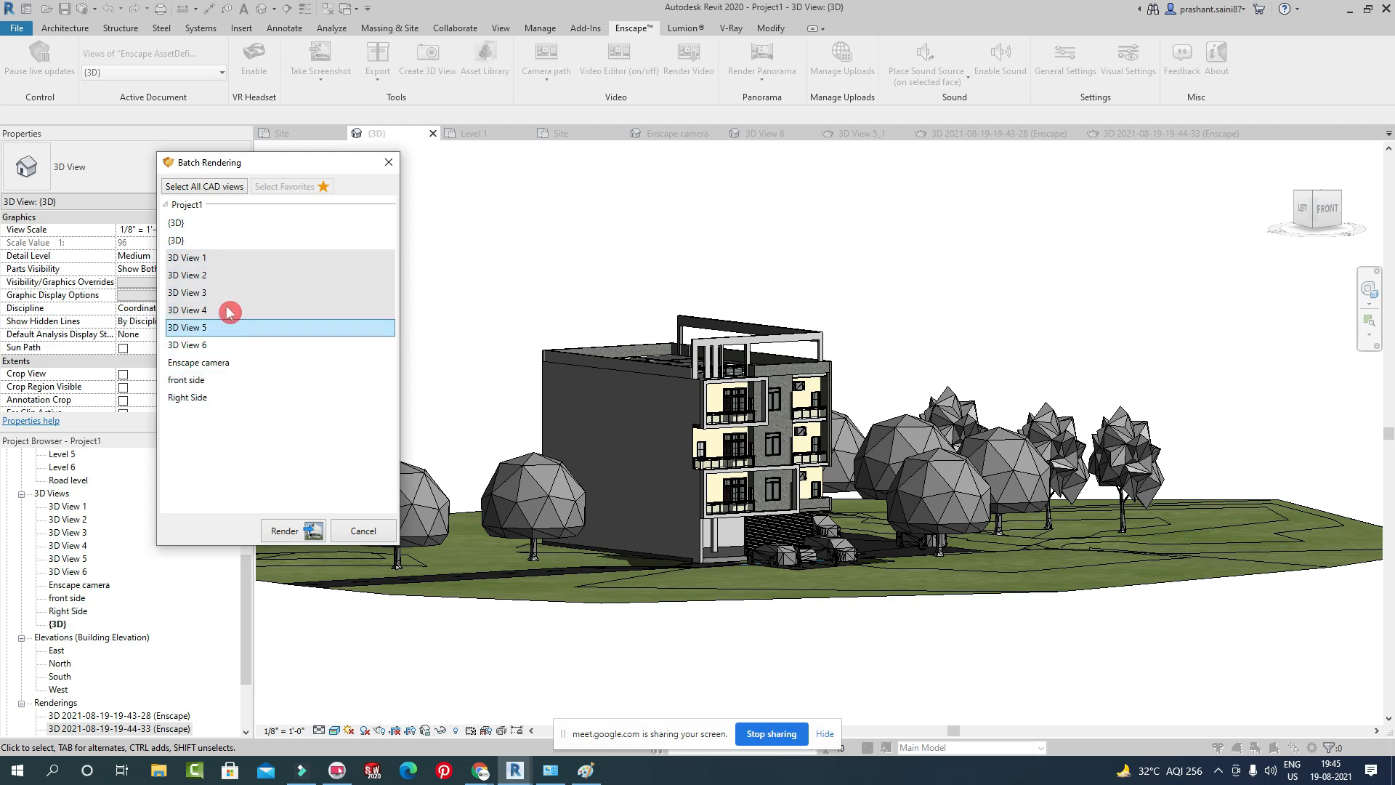
pyautogui.click(302, 531)
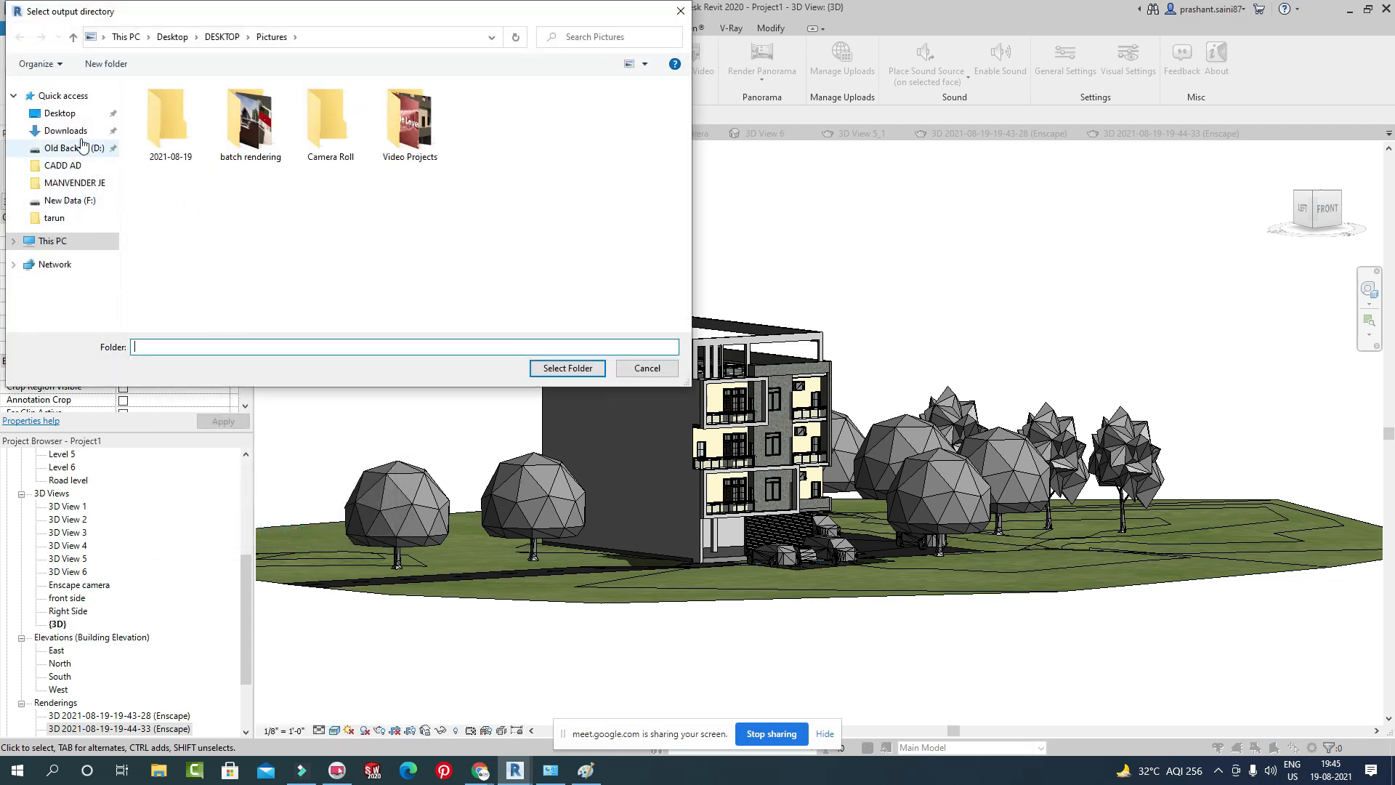
# Create a folder named enscape on the Desktop and open it as the batch rendering's output directory.
pyautogui.click(55, 113)
pyautogui.rightClick(529, 304)
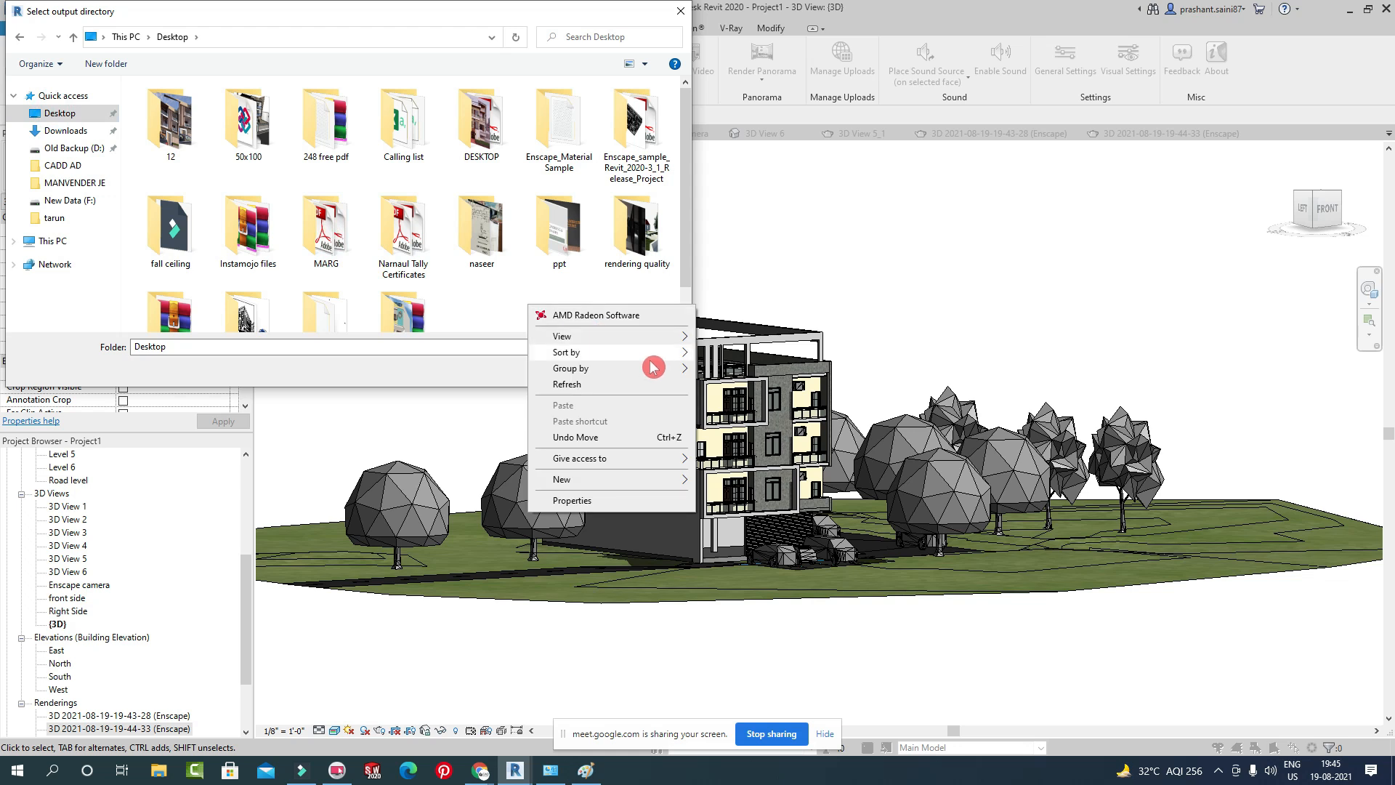
pyautogui.moveTo(664, 478)
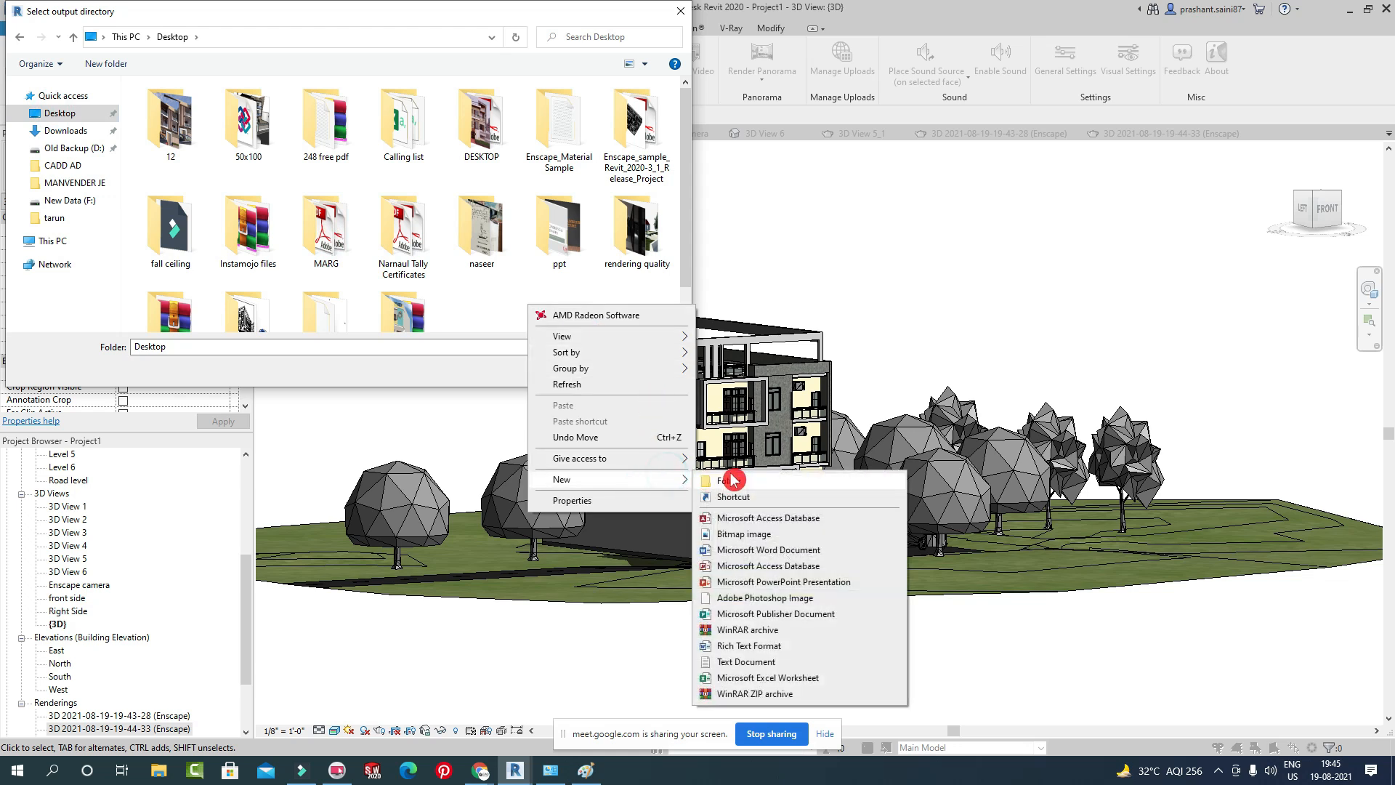
pyautogui.click(727, 469)
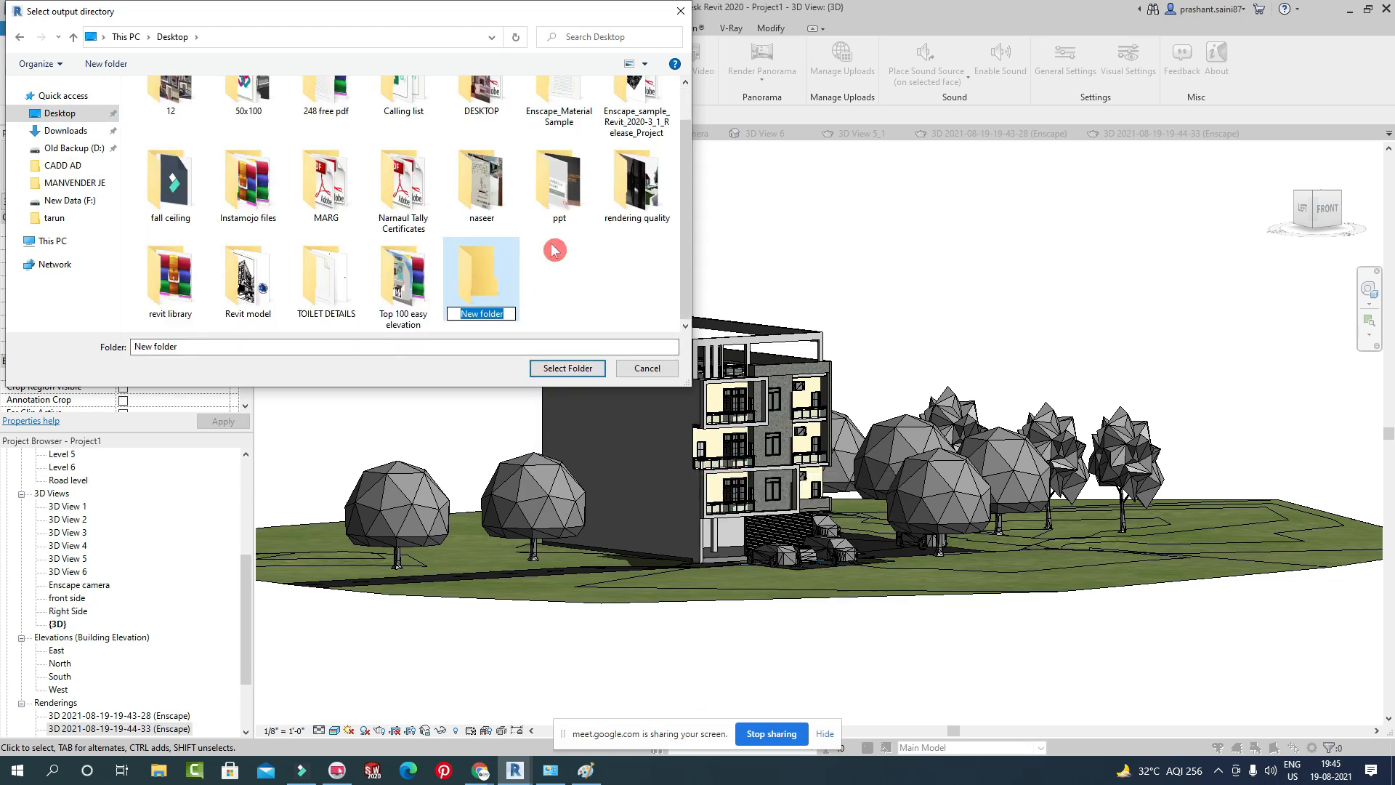
pyautogui.write('ensc')
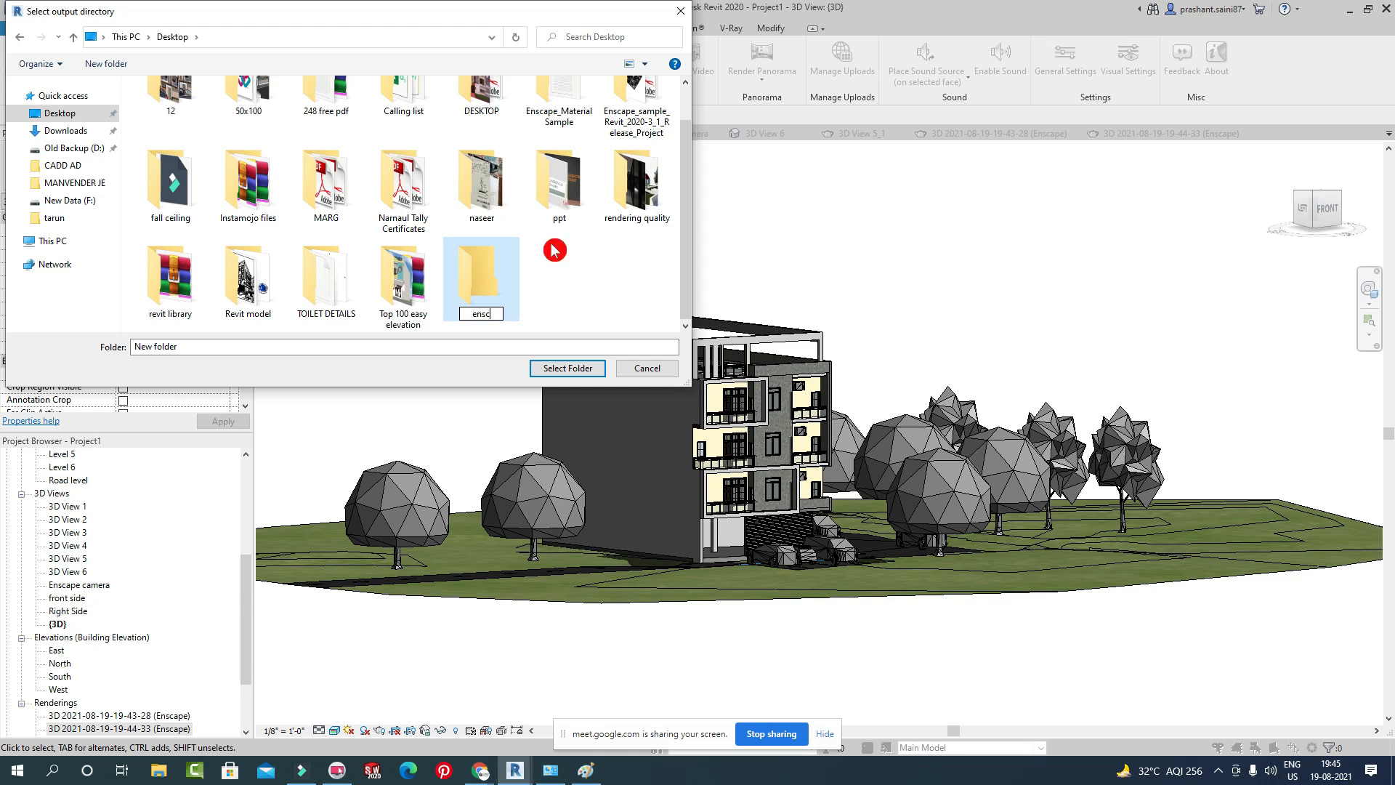
pyautogui.write('ape')
pyautogui.press('Return')
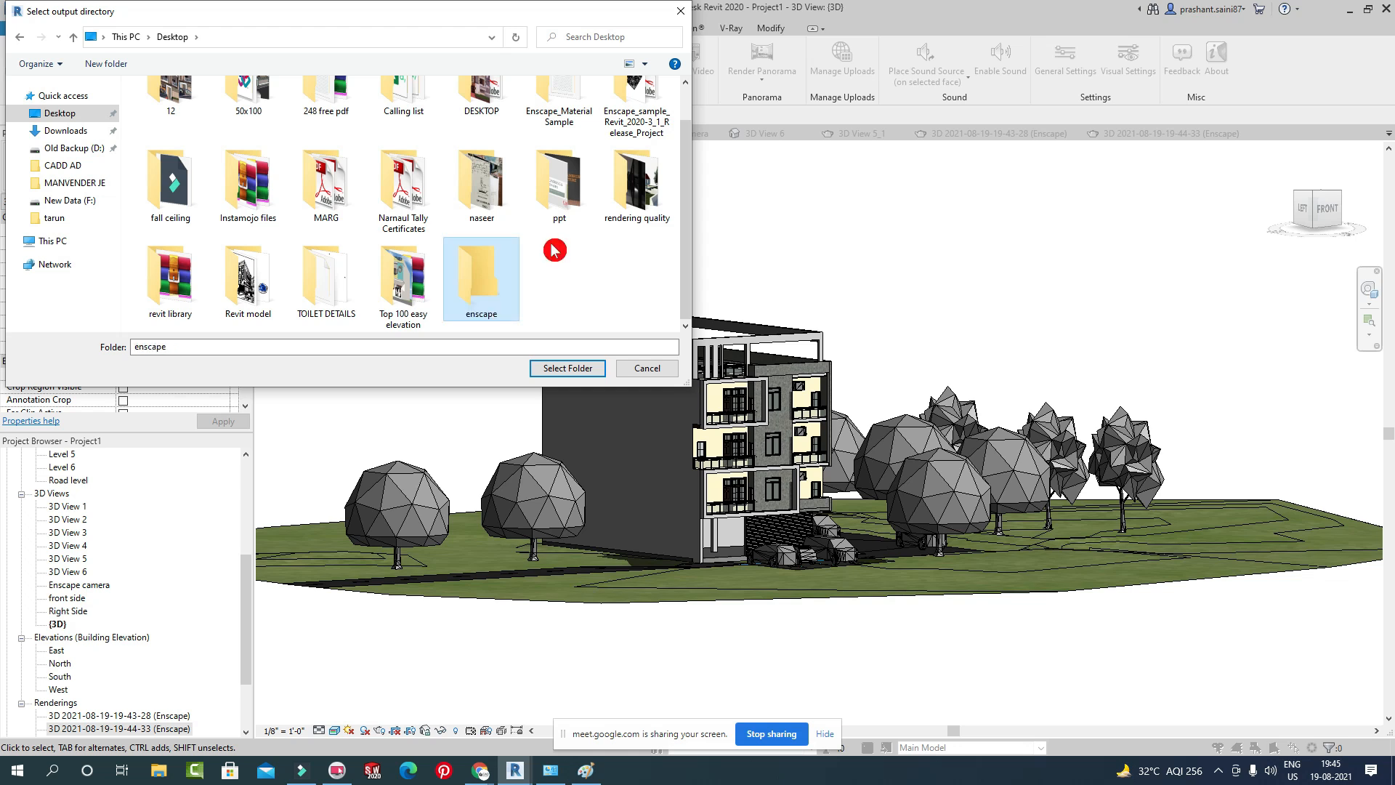
pyautogui.press('Return')
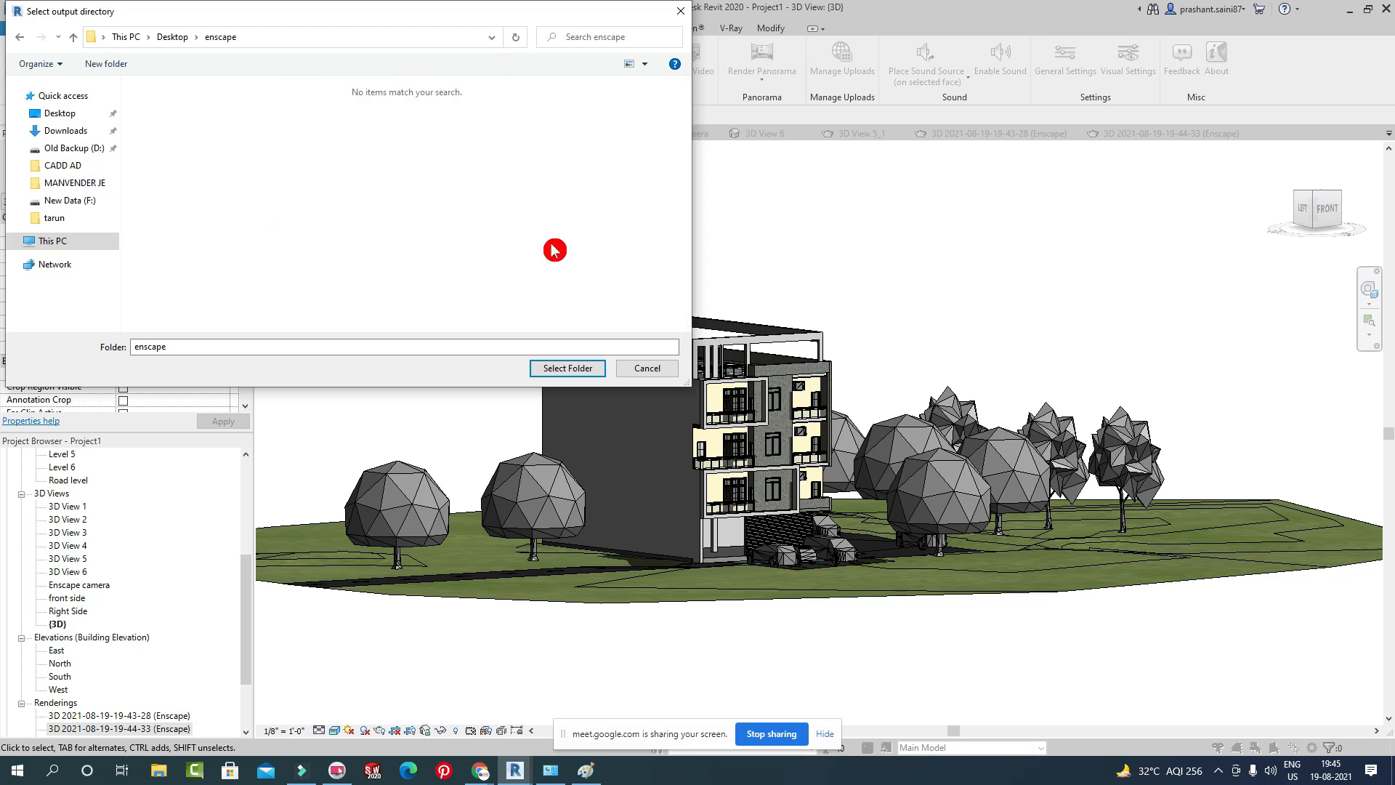
# Confirm the enscape folder on the Desktop as the output directory and run the batch rendering.
pyautogui.click(541, 369)
pyautogui.click(556, 369)
pyautogui.click(581, 368)
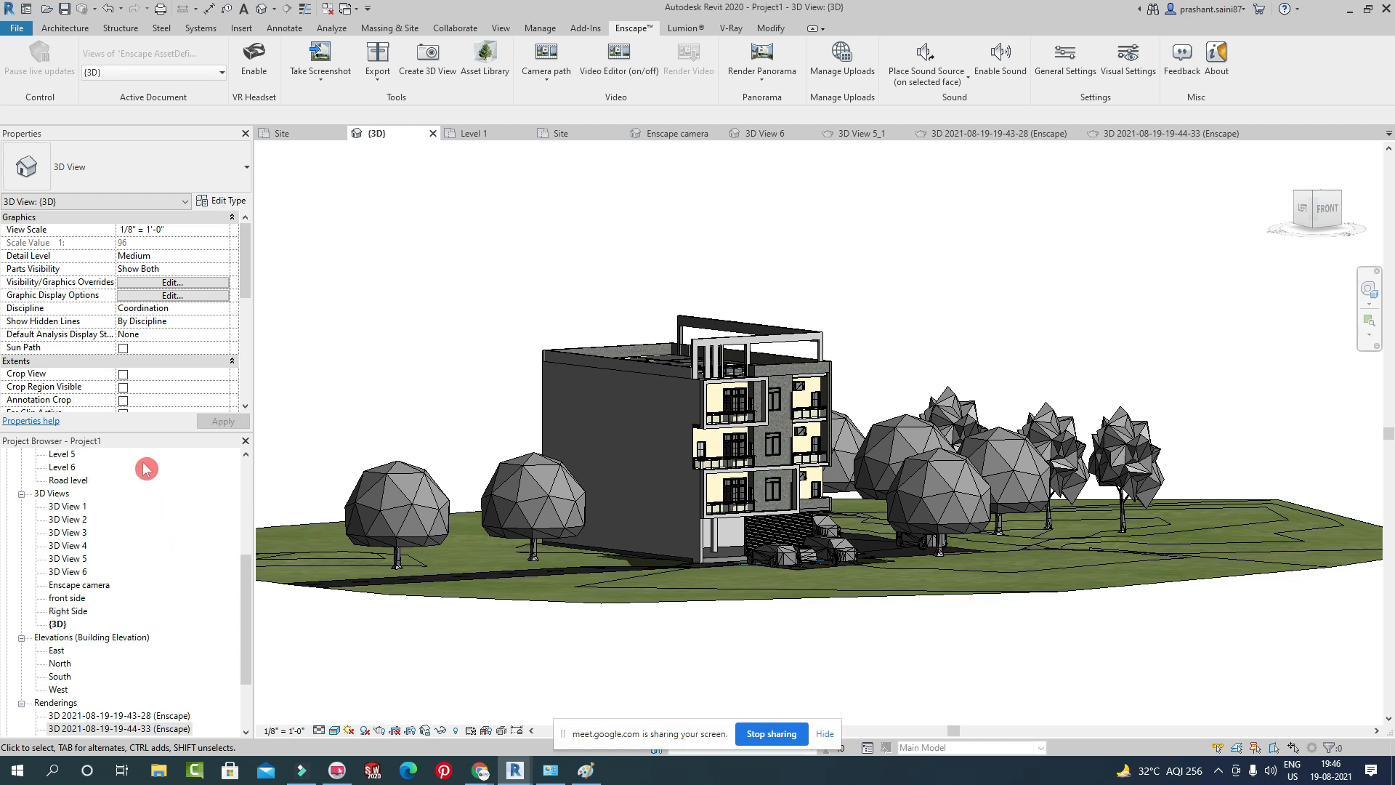
pyautogui.moveTo(140, 441); pyautogui.dragTo(569, 301)
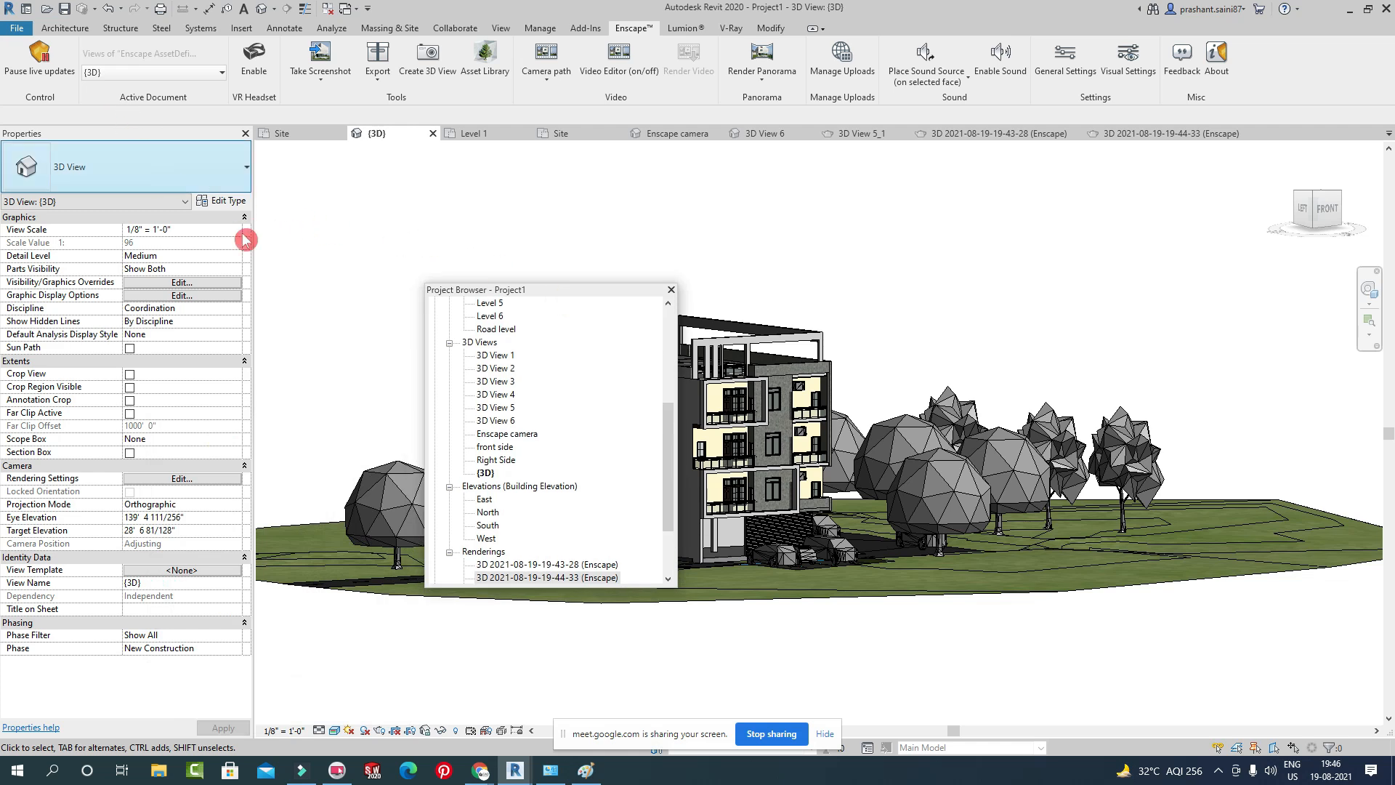
pyautogui.moveTo(591, 292); pyautogui.dragTo(138, 737)
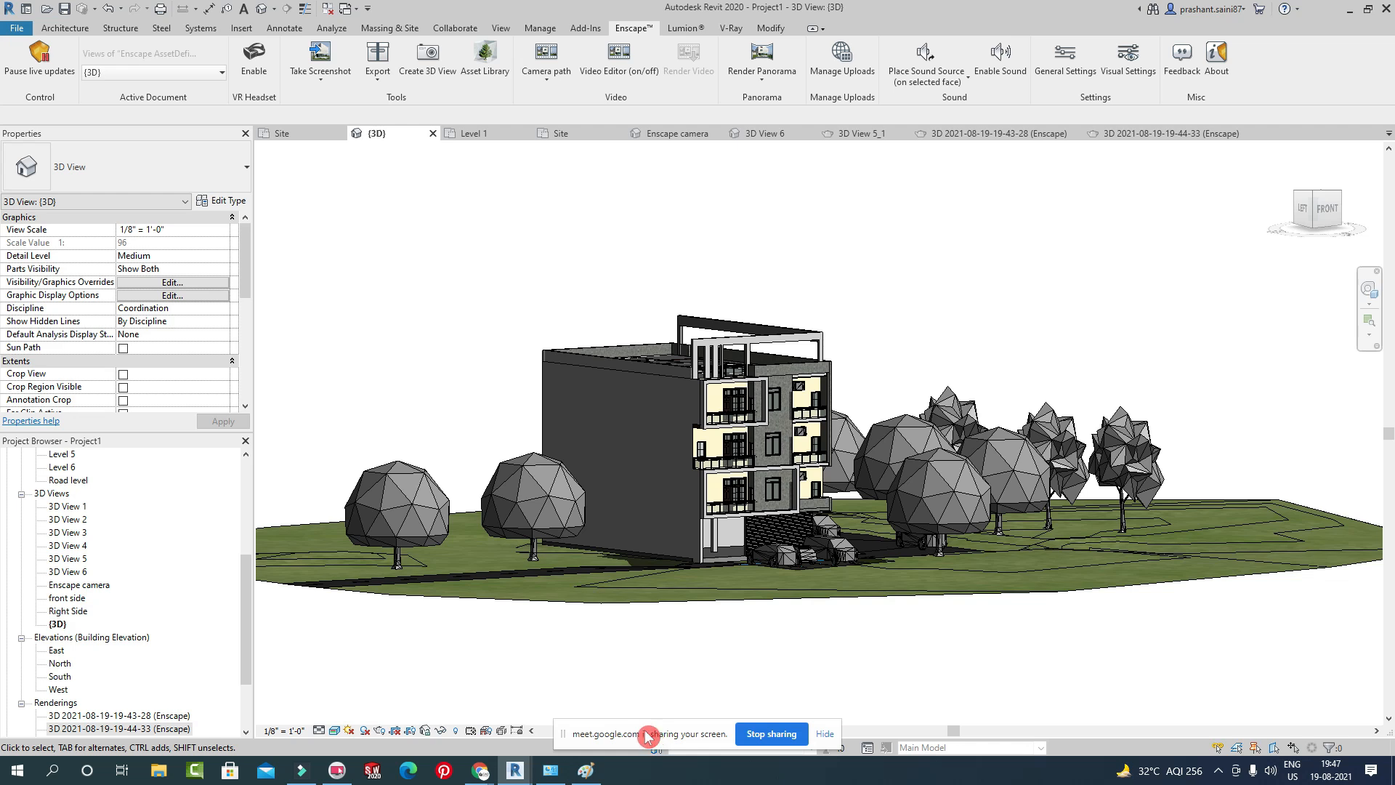
pyautogui.scroll(5, 748, 512)
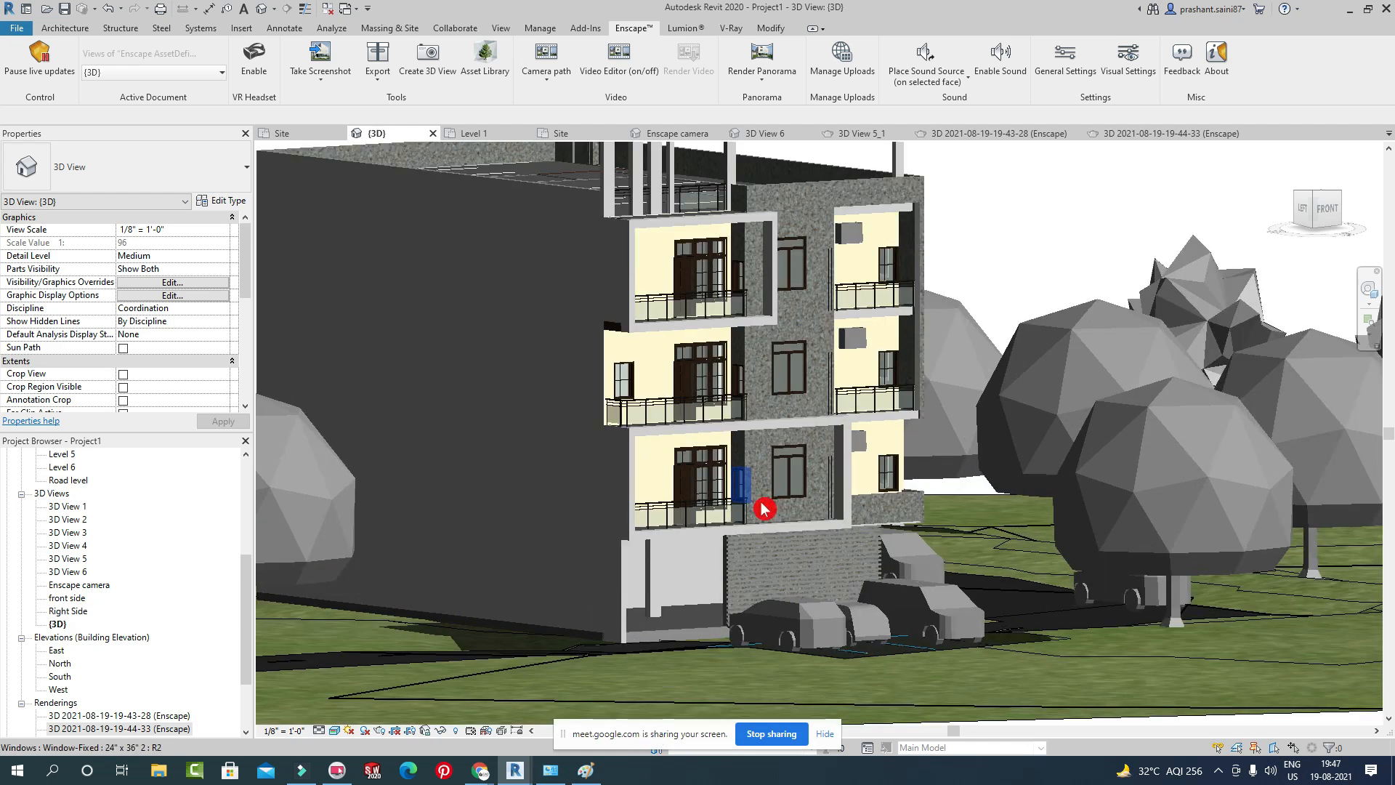
pyautogui.scroll(-5, 784, 481)
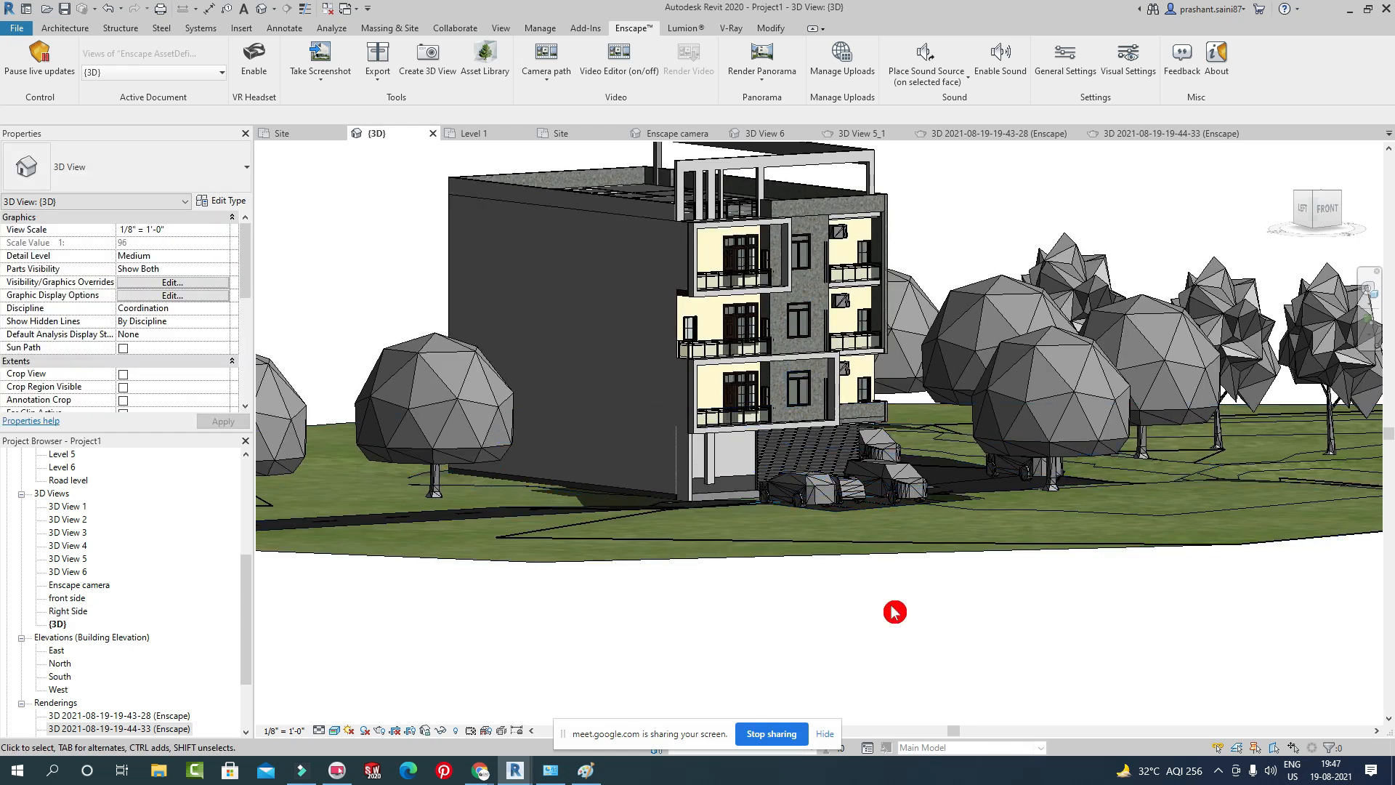
pyautogui.moveTo(897, 601); pyautogui.dragTo(899, 644, button='middle')
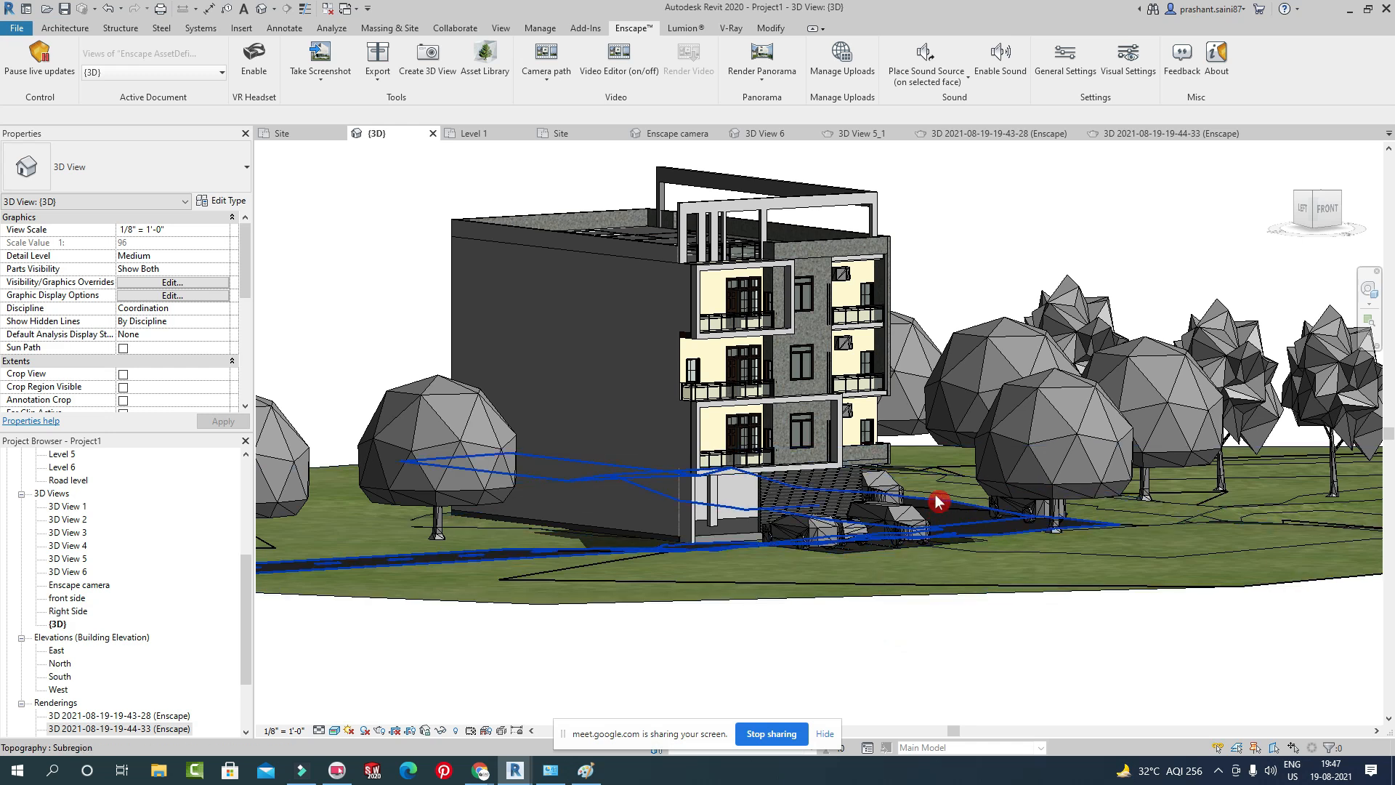
pyautogui.moveTo(682, 289); pyautogui.dragTo(675, 339, button='middle')
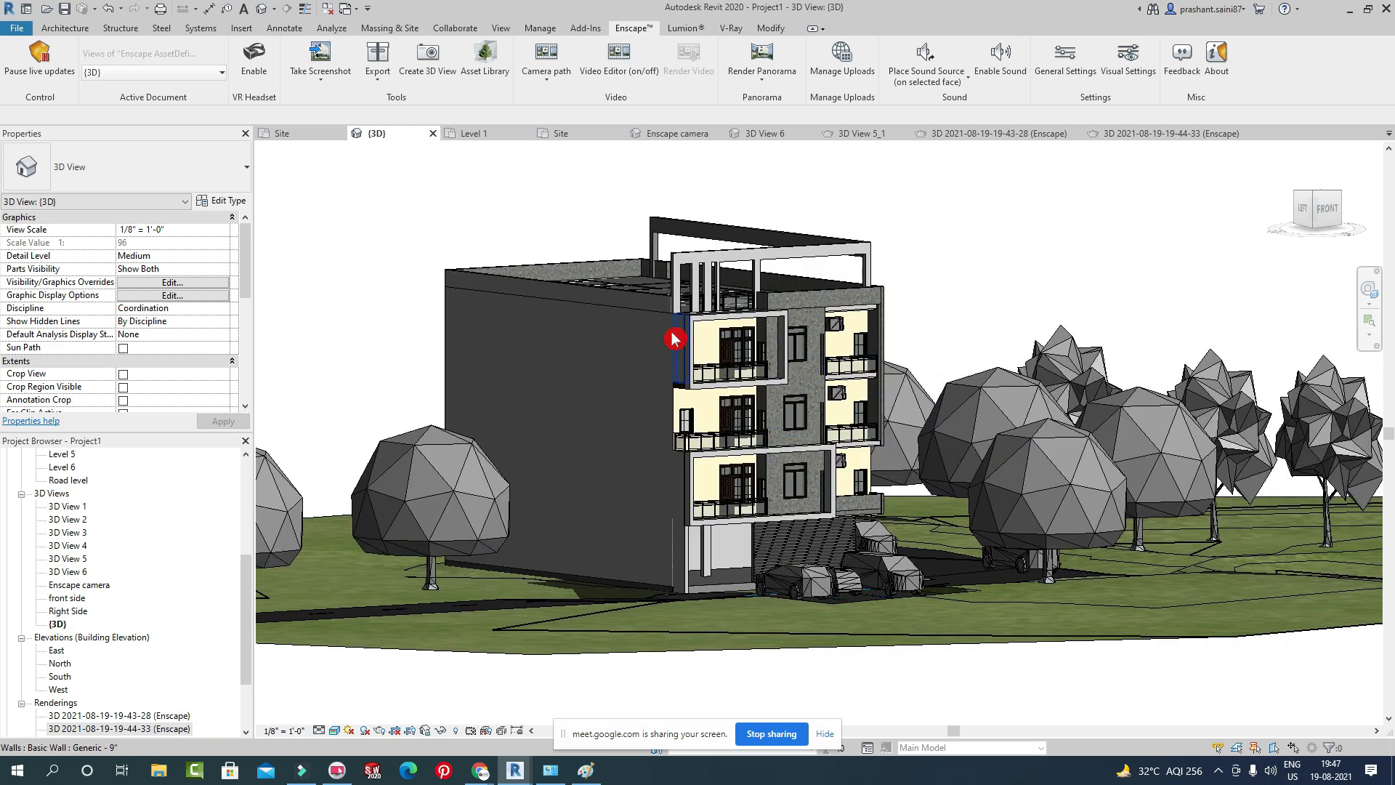
# Open the enscape folder on the Desktop, view the rendered image of 3D View 1, and close the image and folder.
pyautogui.rightClick(722, 766)
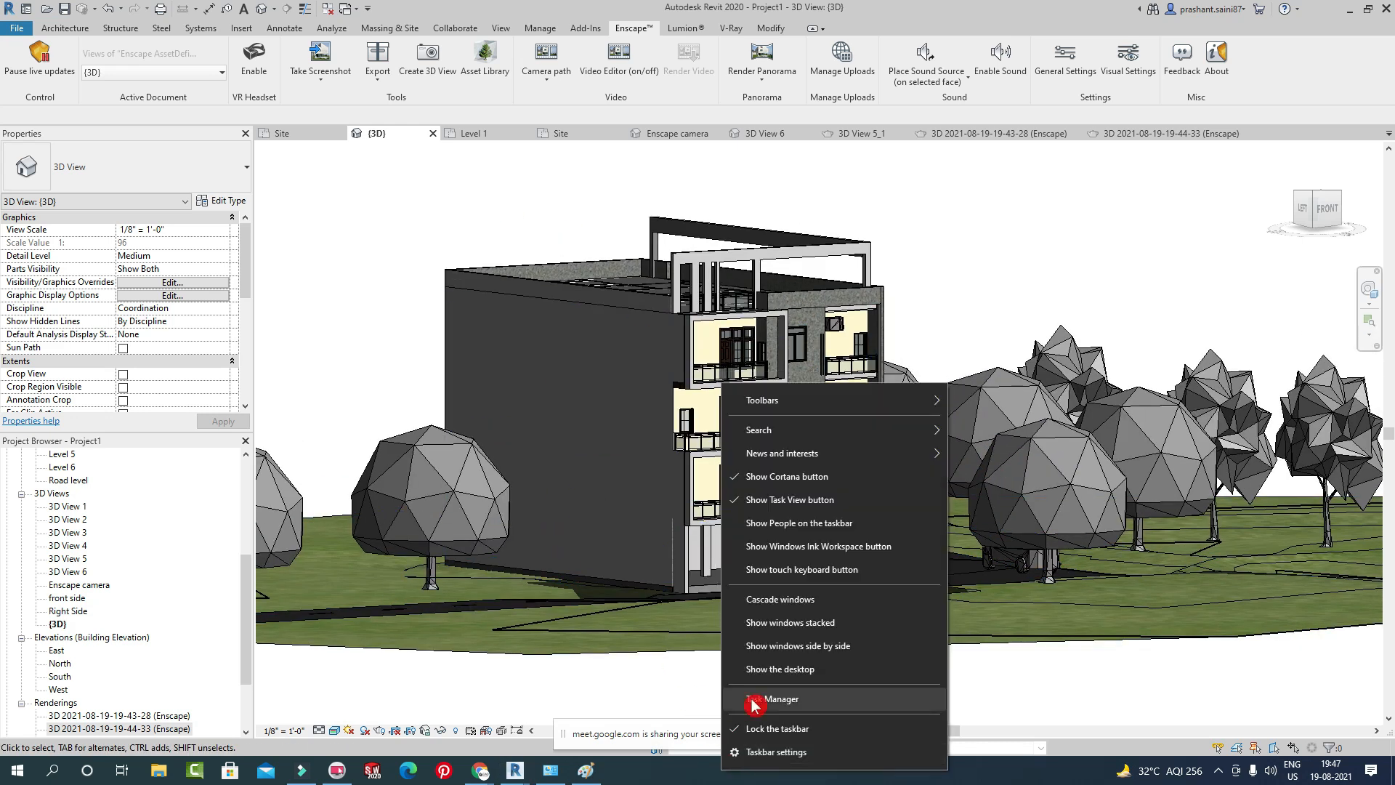
pyautogui.click(778, 670)
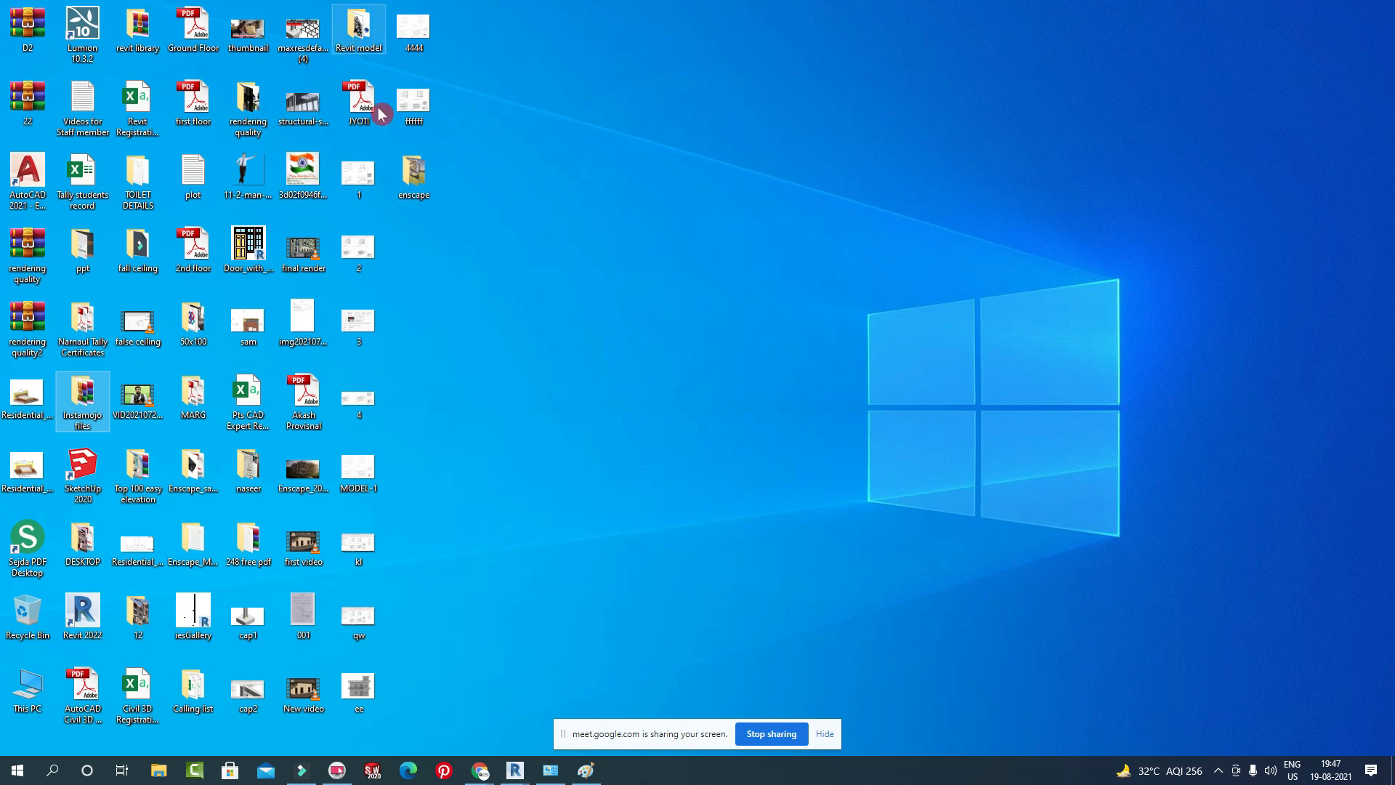
pyautogui.click(424, 187)
pyautogui.doubleClick(424, 187)
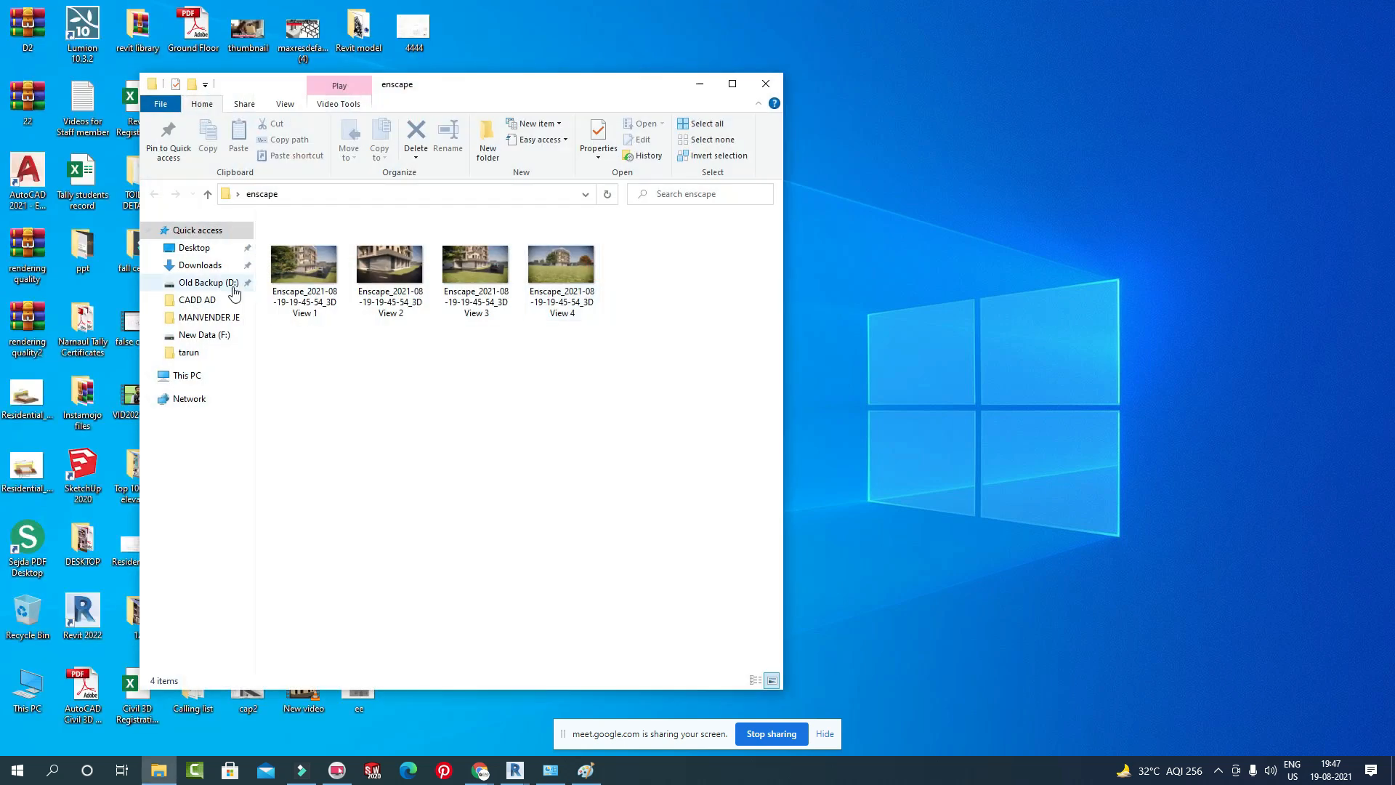
pyautogui.click(305, 261)
pyautogui.doubleClick(306, 261)
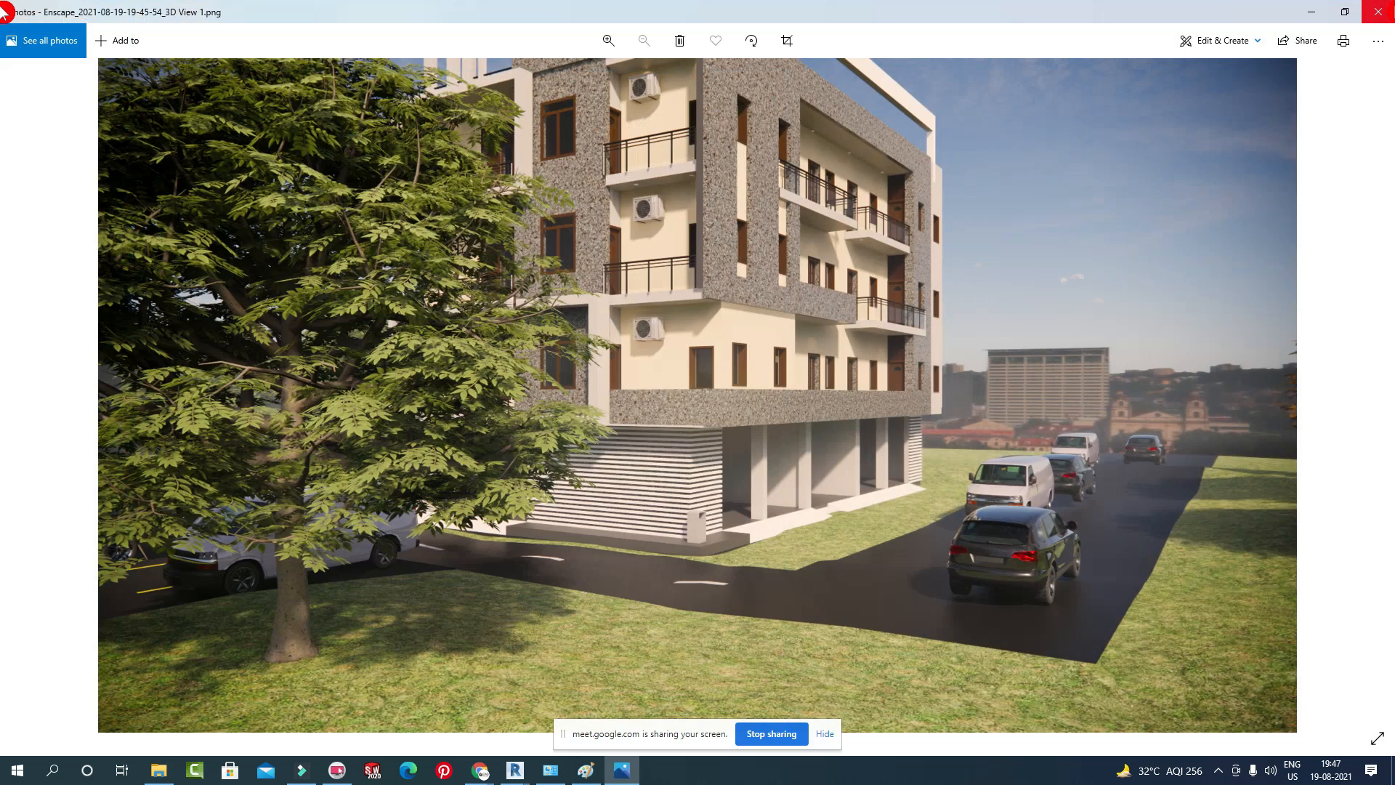
pyautogui.click(1393, 8)
pyautogui.click(1392, 8)
# Switch back to Revit and export the project as an Exe Standalone named standalone application on the Desktop.
pyautogui.click(477, 774)
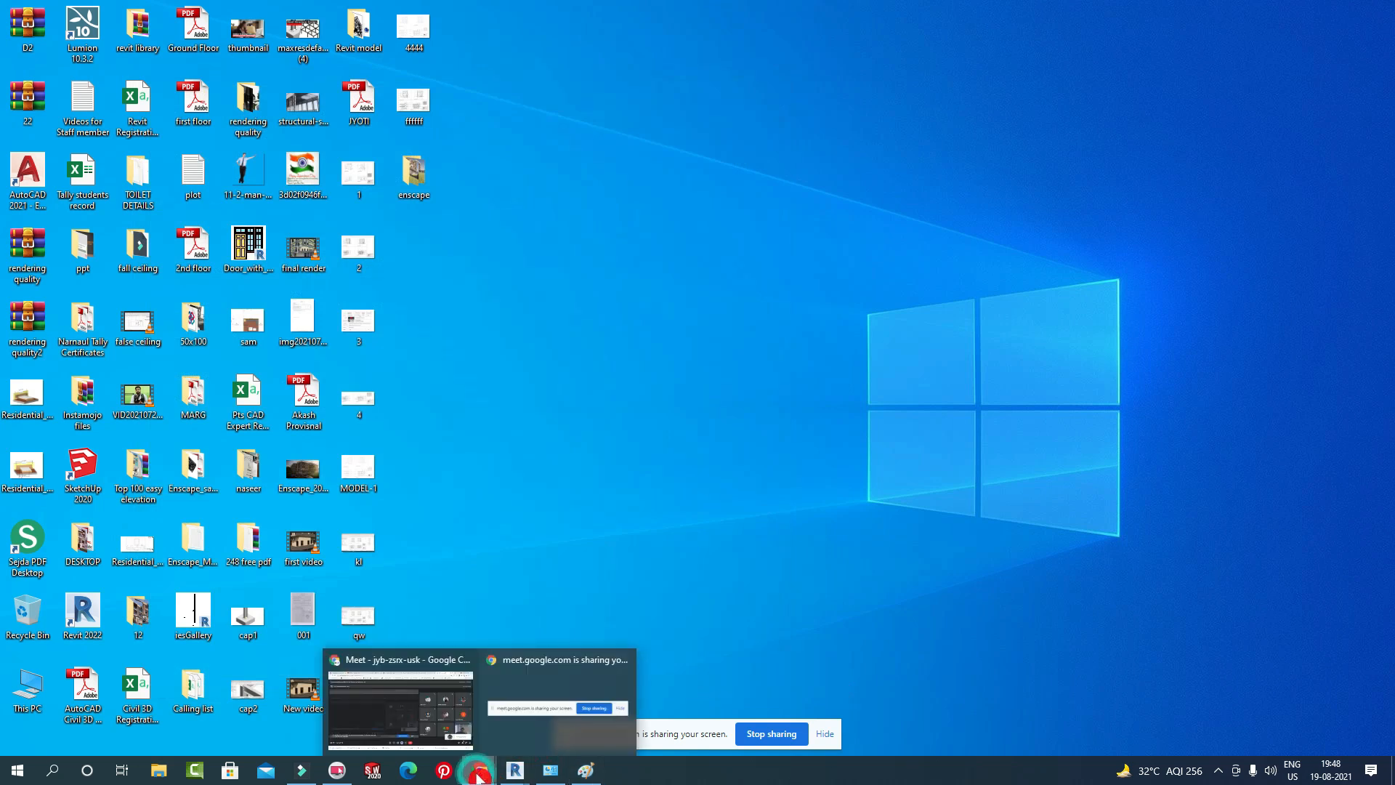
pyautogui.moveTo(514, 773)
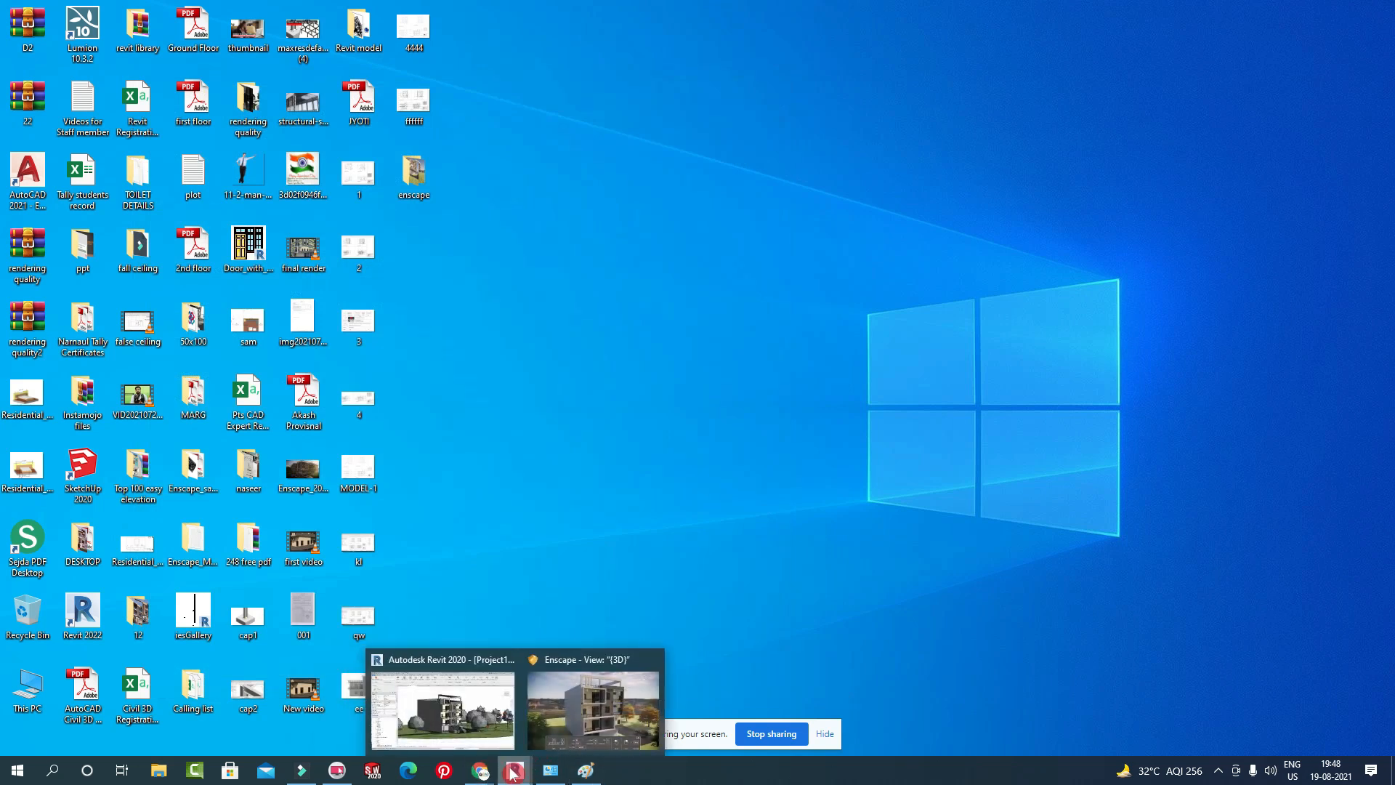
pyautogui.click(476, 676)
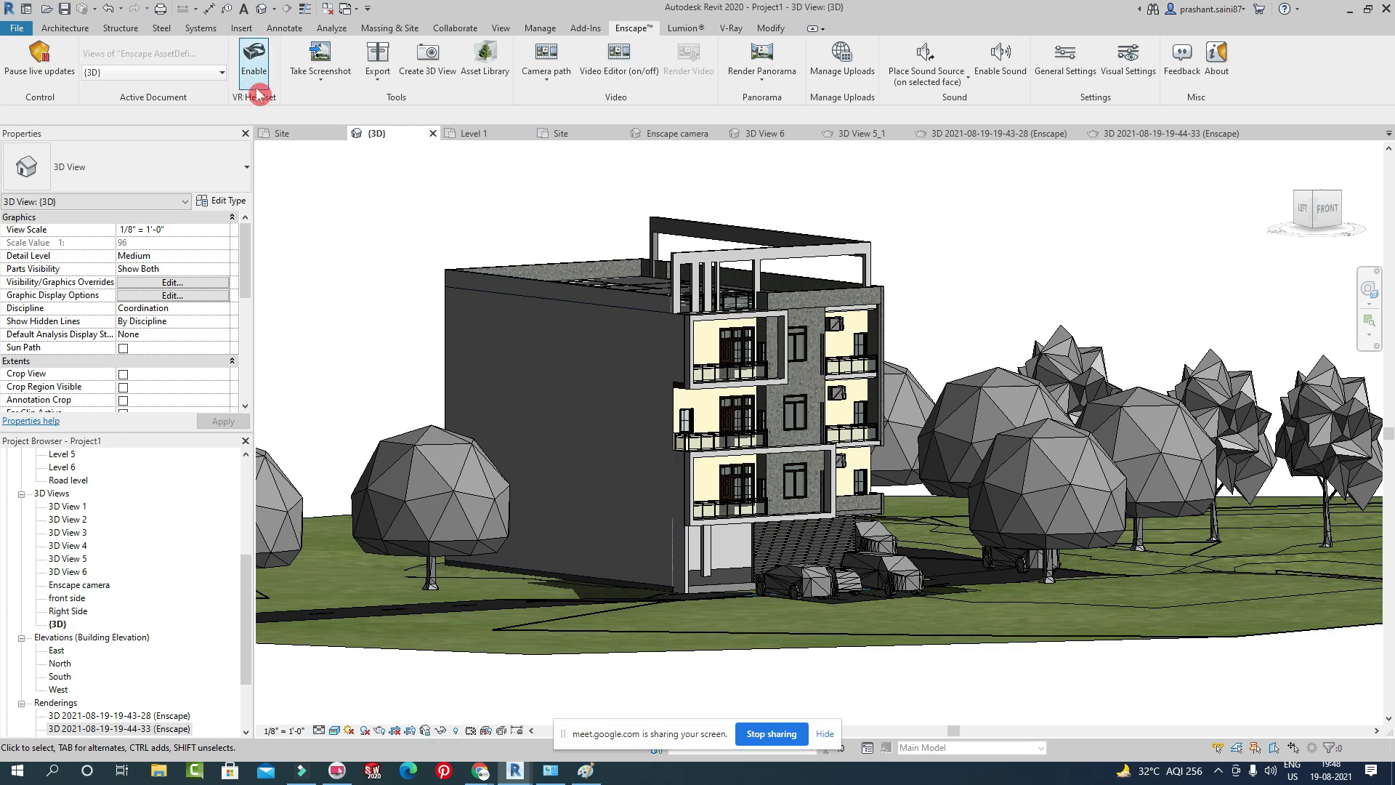
pyautogui.click(380, 77)
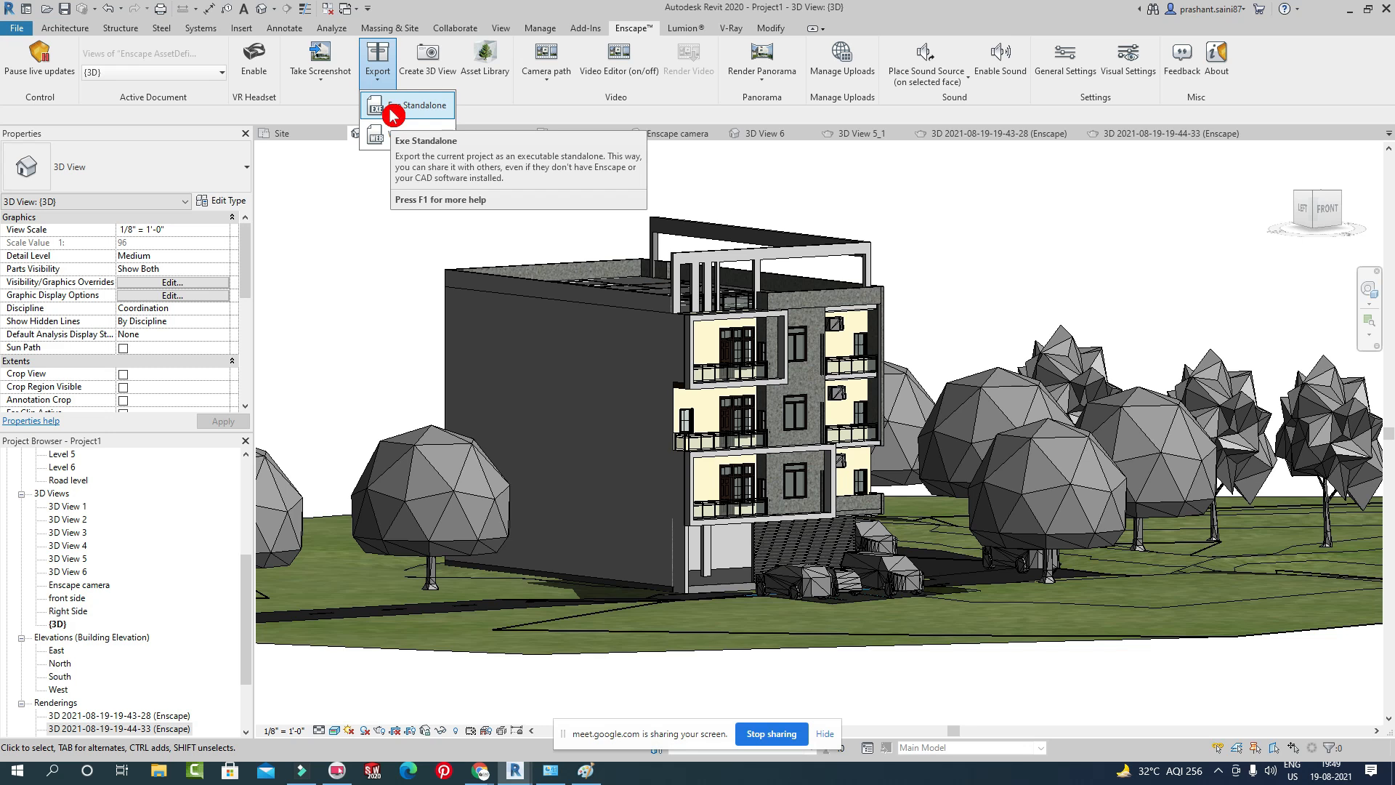
pyautogui.click(394, 114)
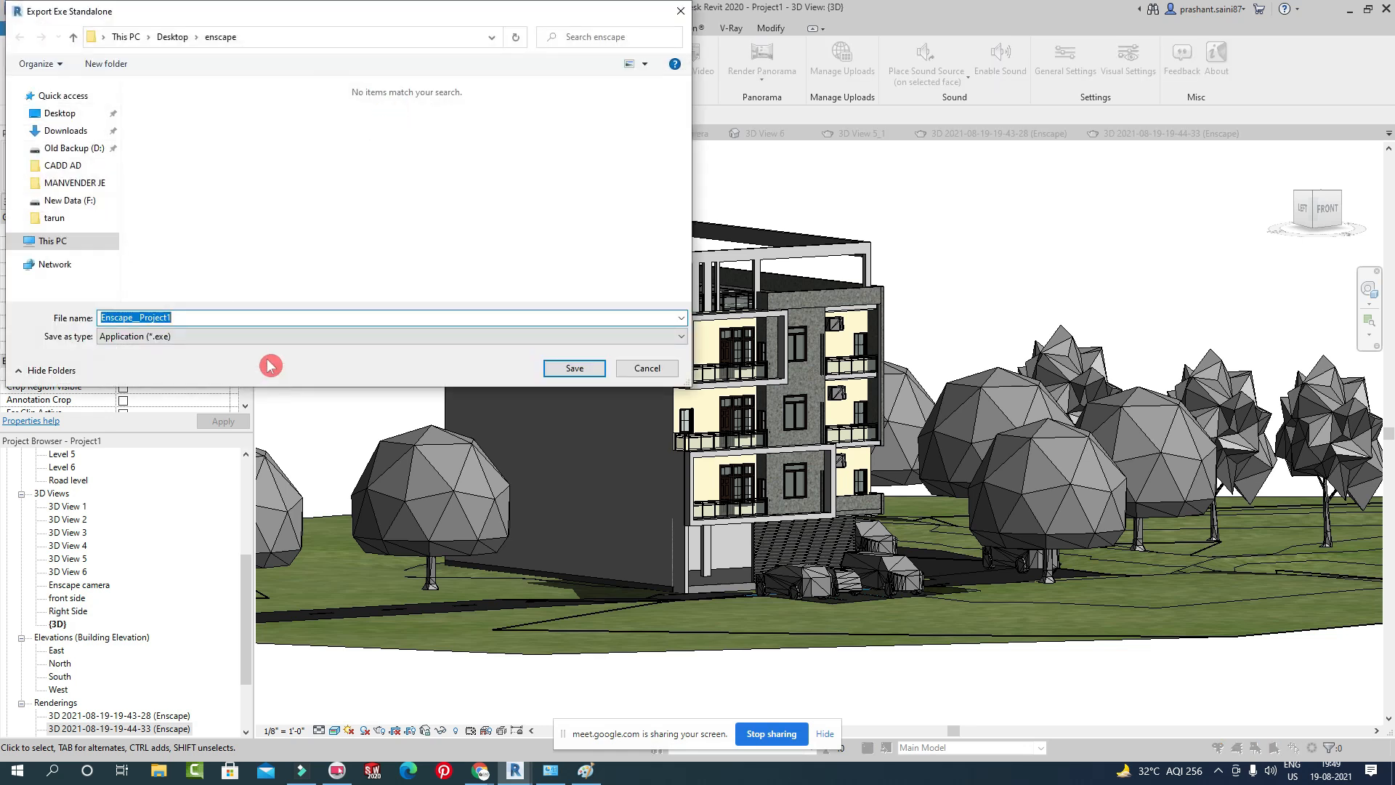
pyautogui.click(69, 114)
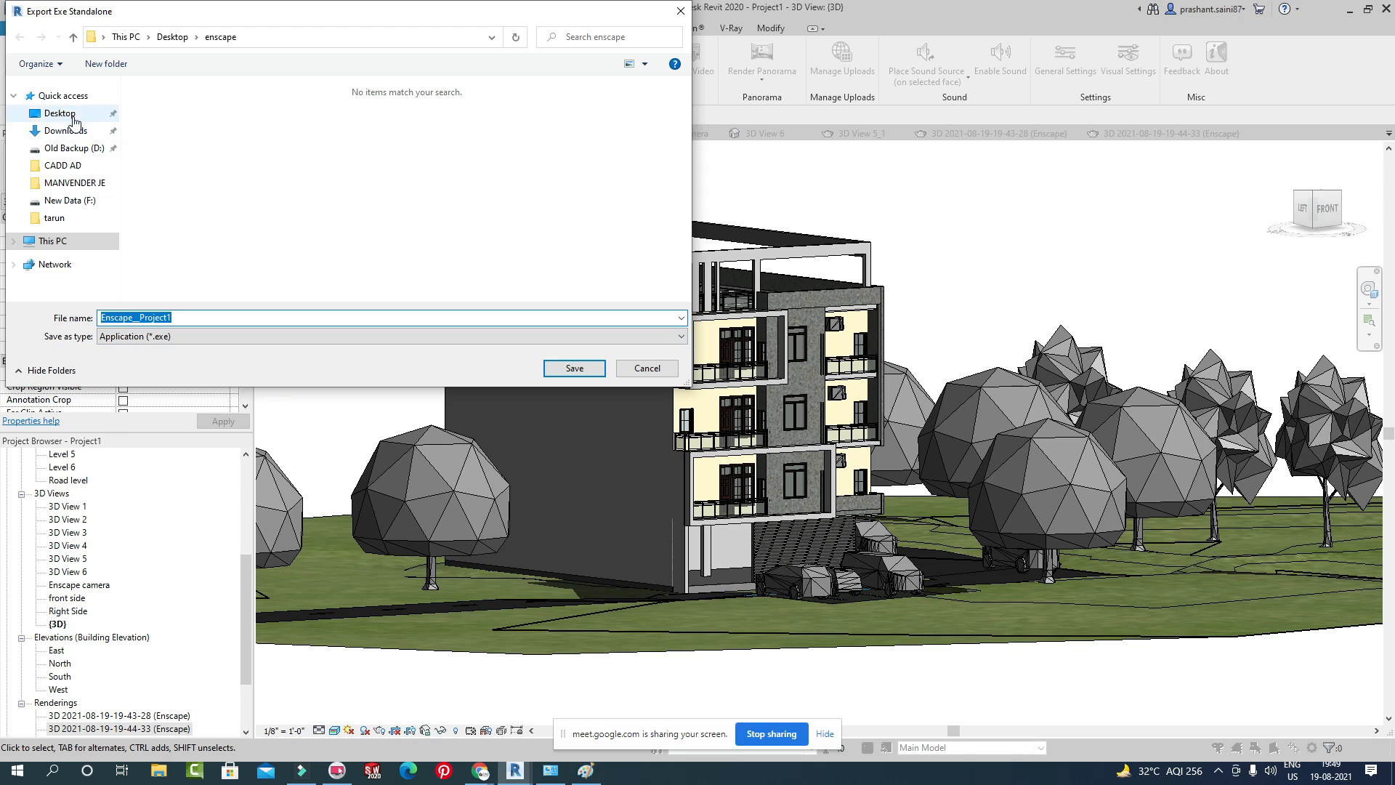
pyautogui.doubleClick(187, 317)
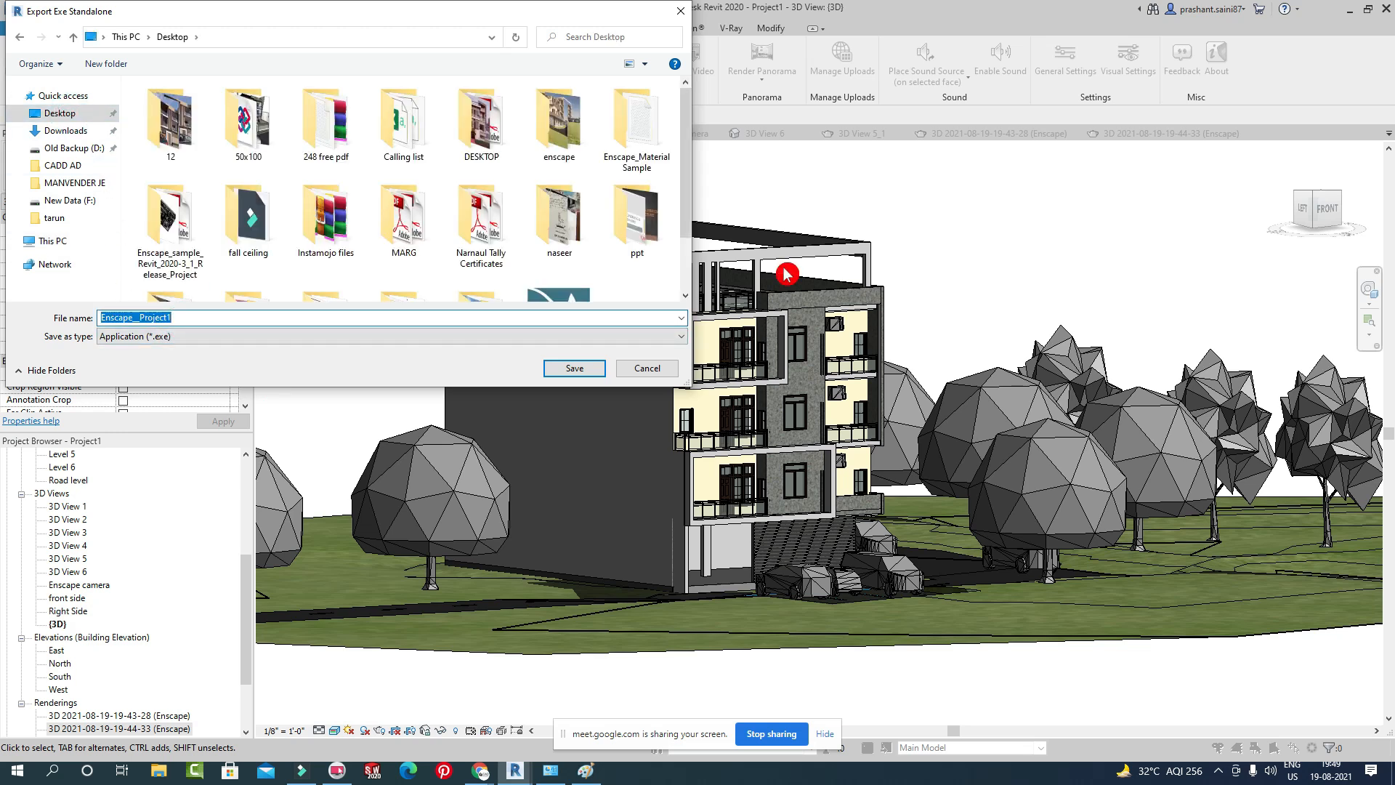
pyautogui.write('standalo')
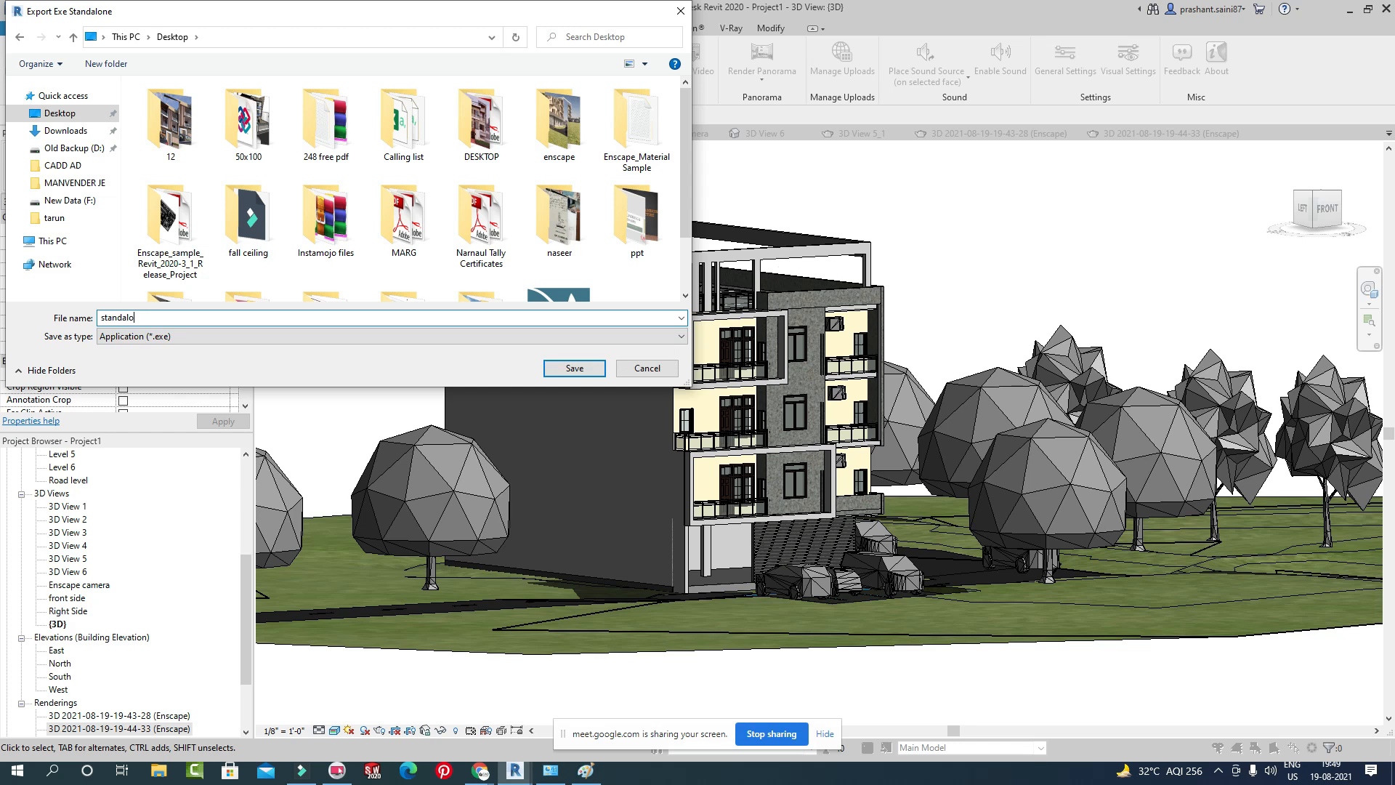
pyautogui.write('ne alpplicatio')
pyautogui.click(585, 368)
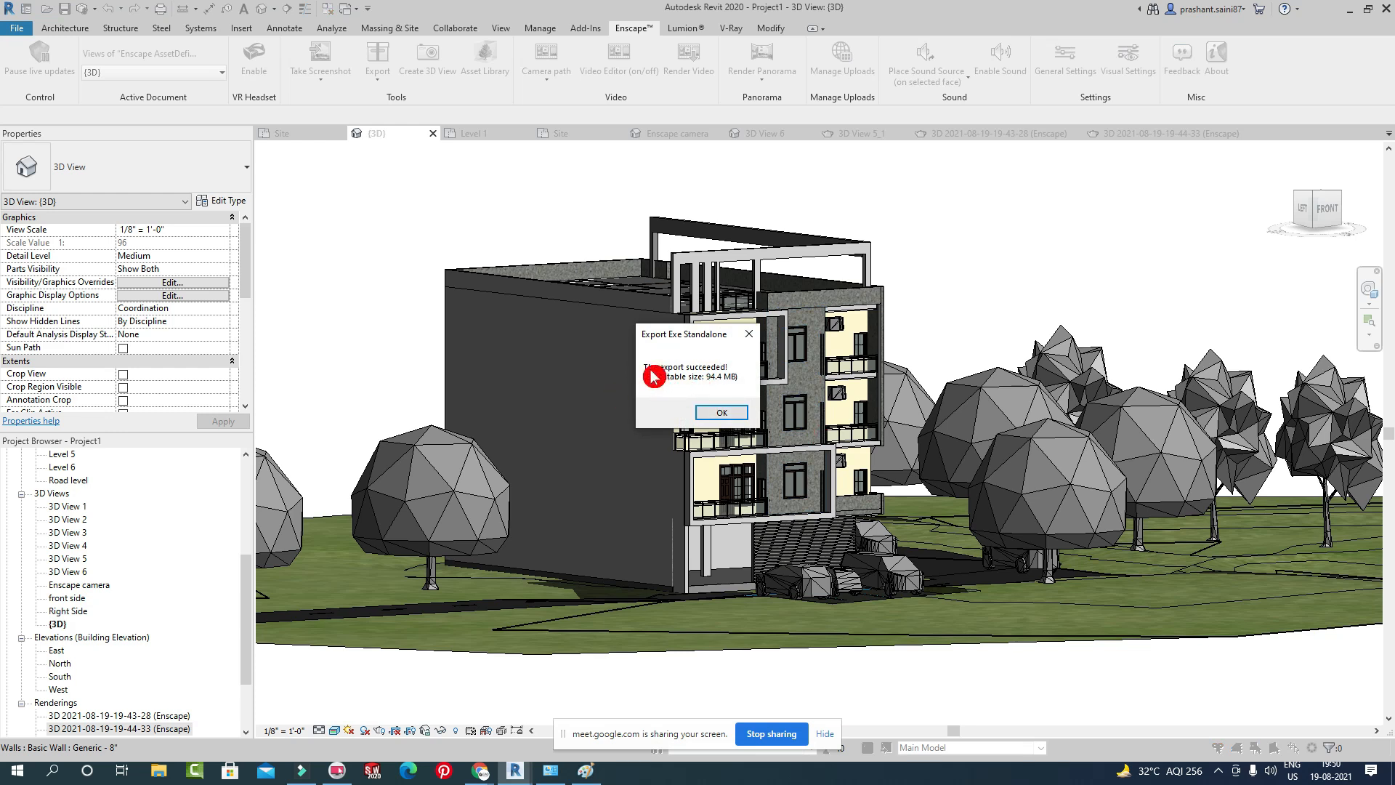
pyautogui.click(724, 413)
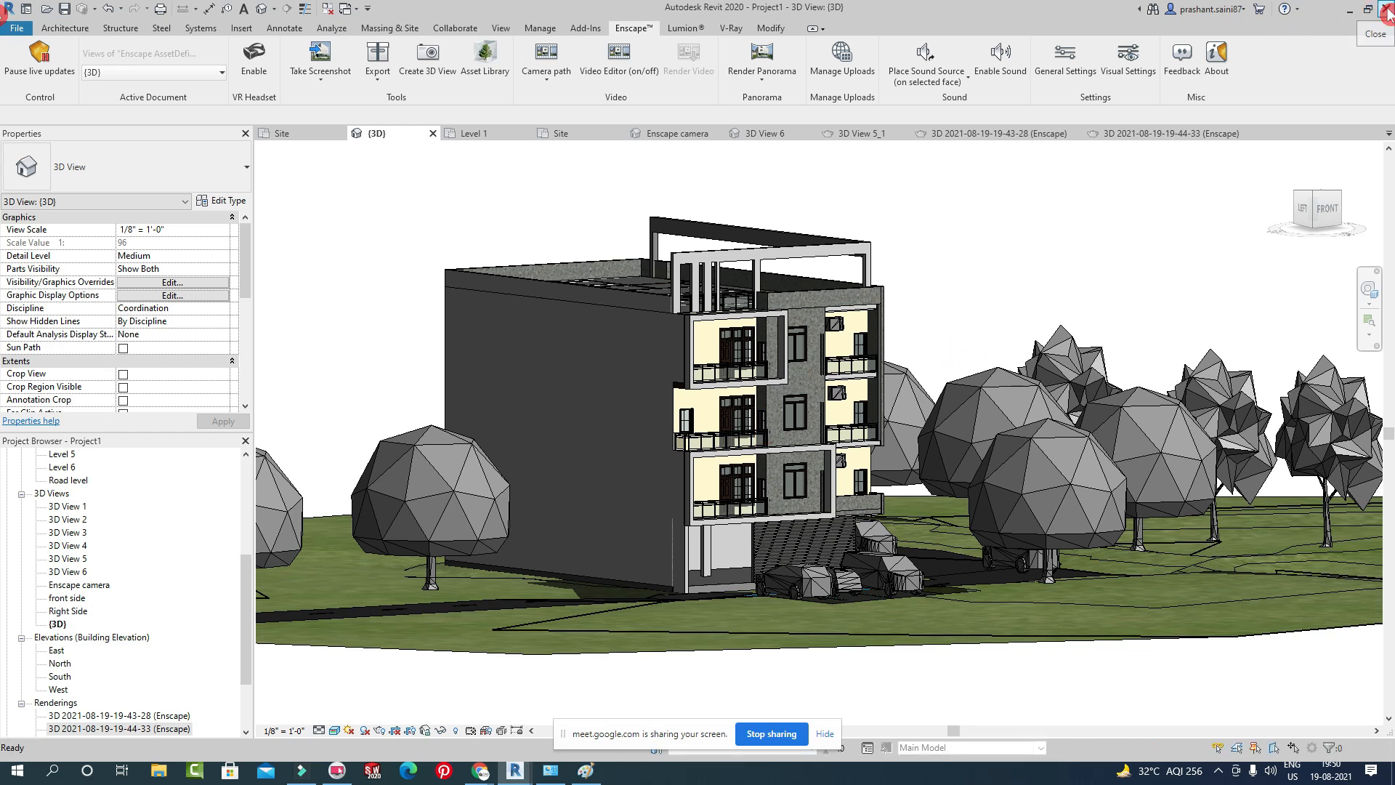
# Close Revit and its Enscape window.
pyautogui.click(1386, 12)
pyautogui.click(728, 386)
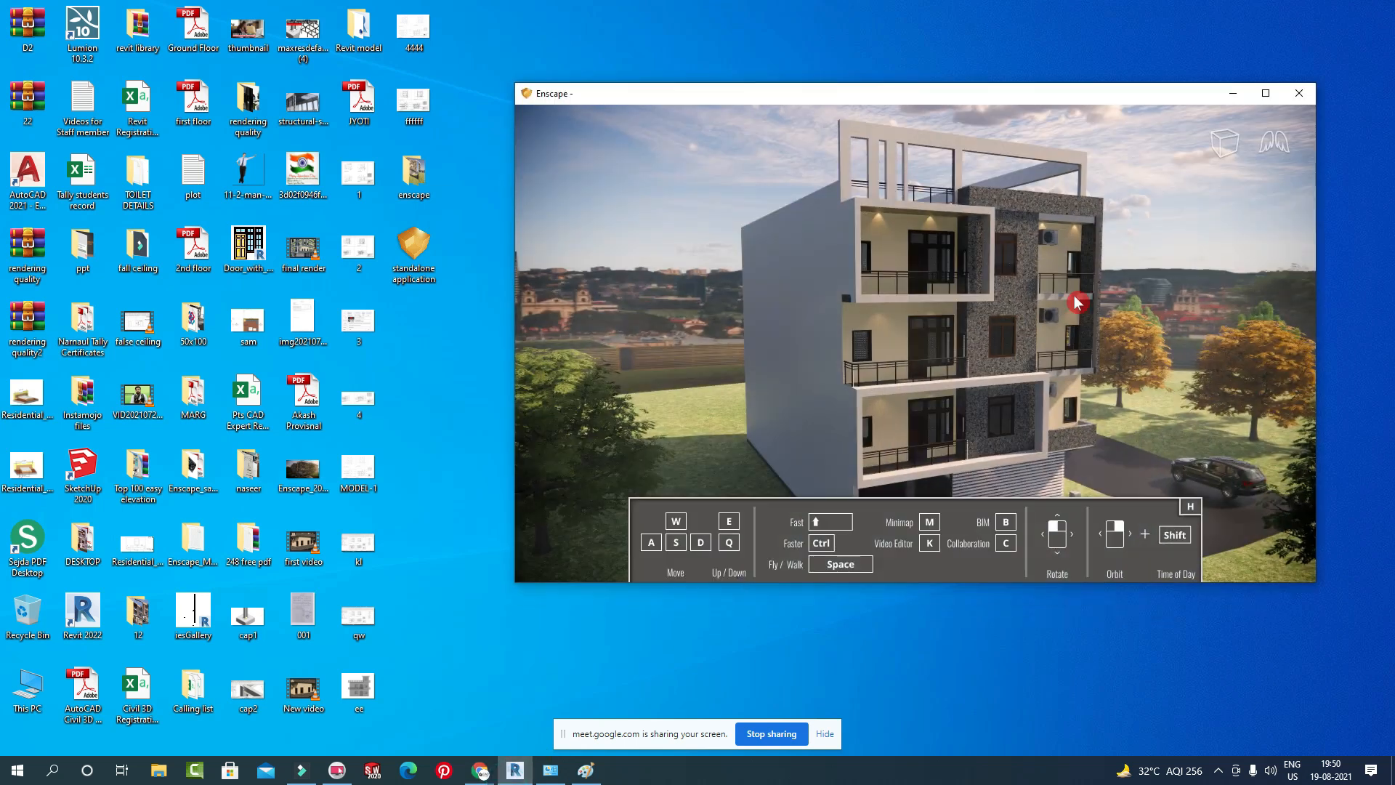
pyautogui.click(1299, 99)
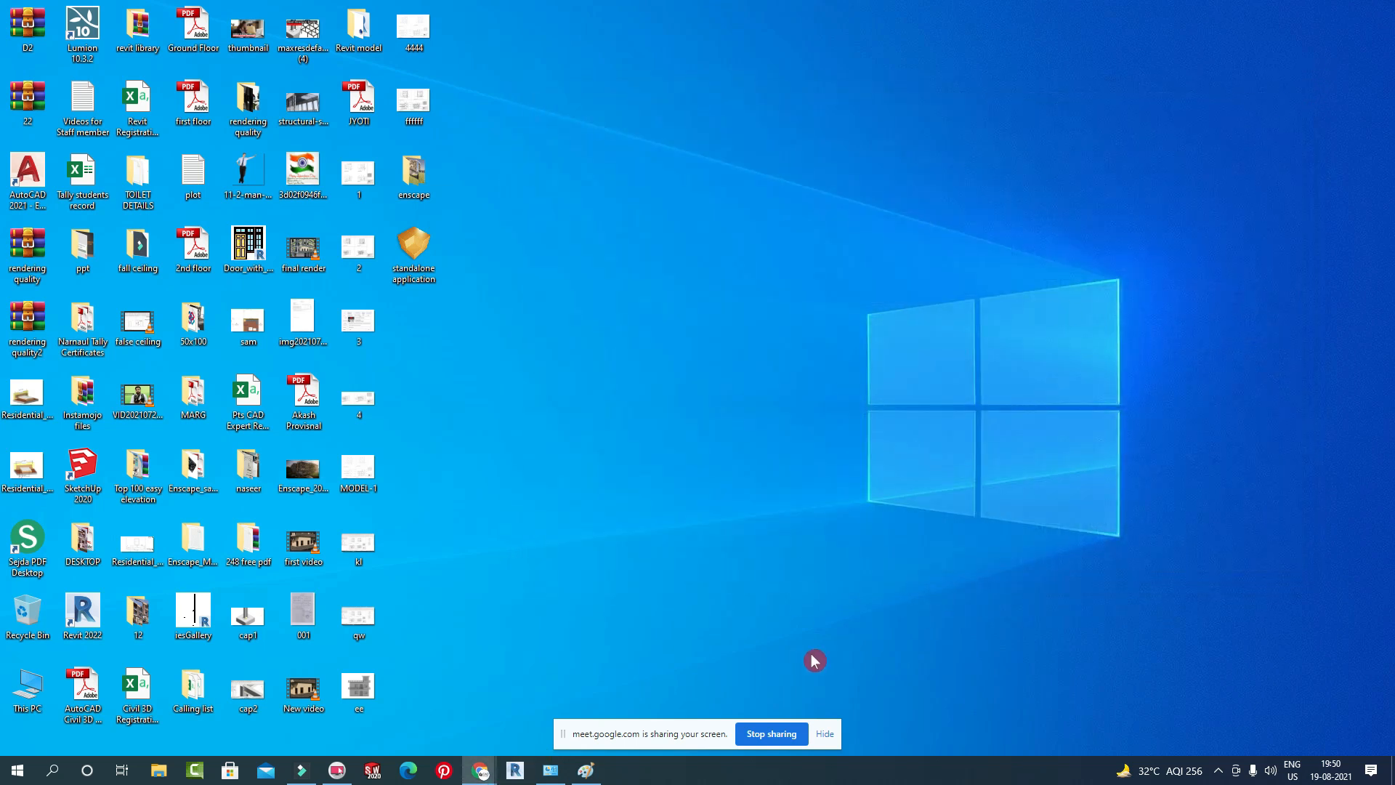
# Launch the exported standalone application from the Desktop and move its window toward the middle of the desktop.
pyautogui.moveTo(416, 251); pyautogui.dragTo(814, 173)
pyautogui.moveTo(425, 182); pyautogui.dragTo(534, 389)
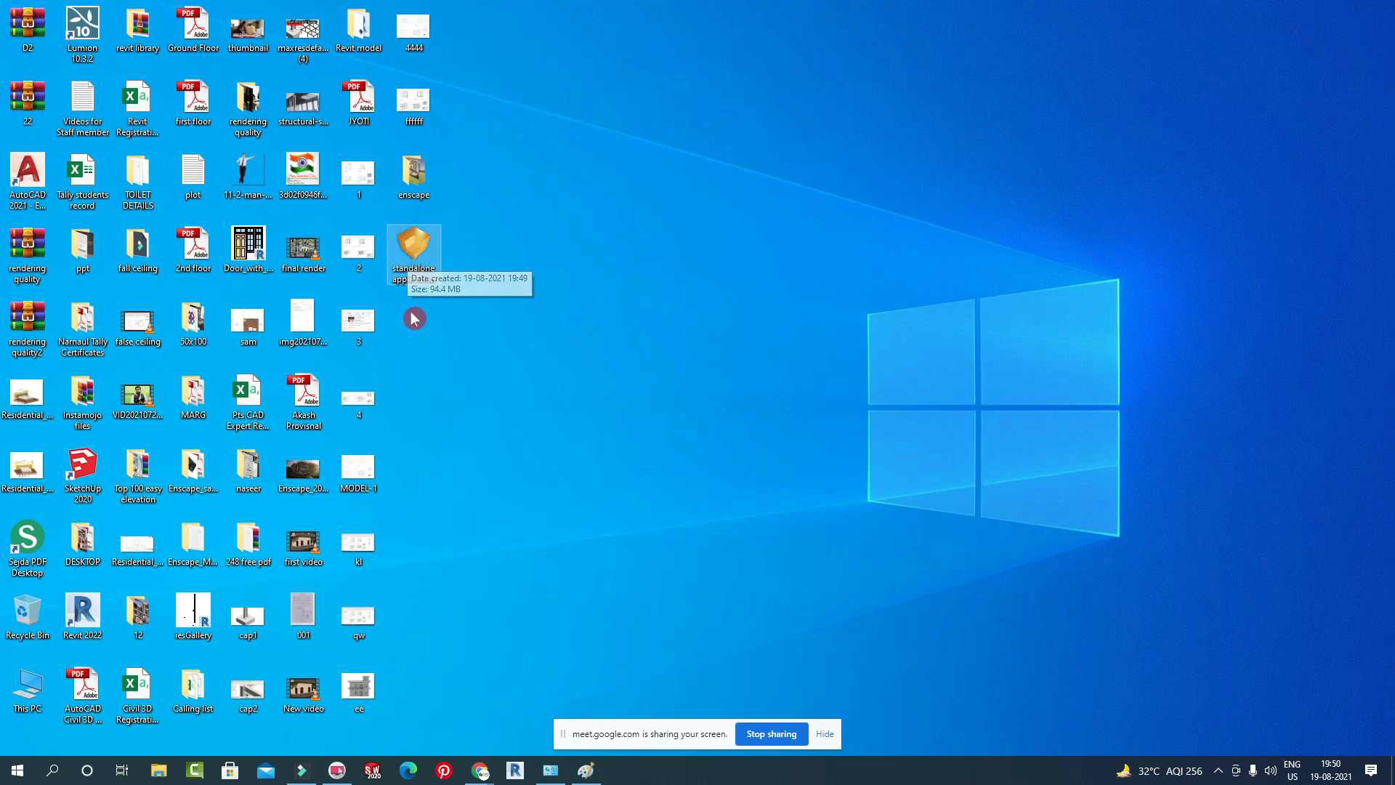
pyautogui.doubleClick(416, 264)
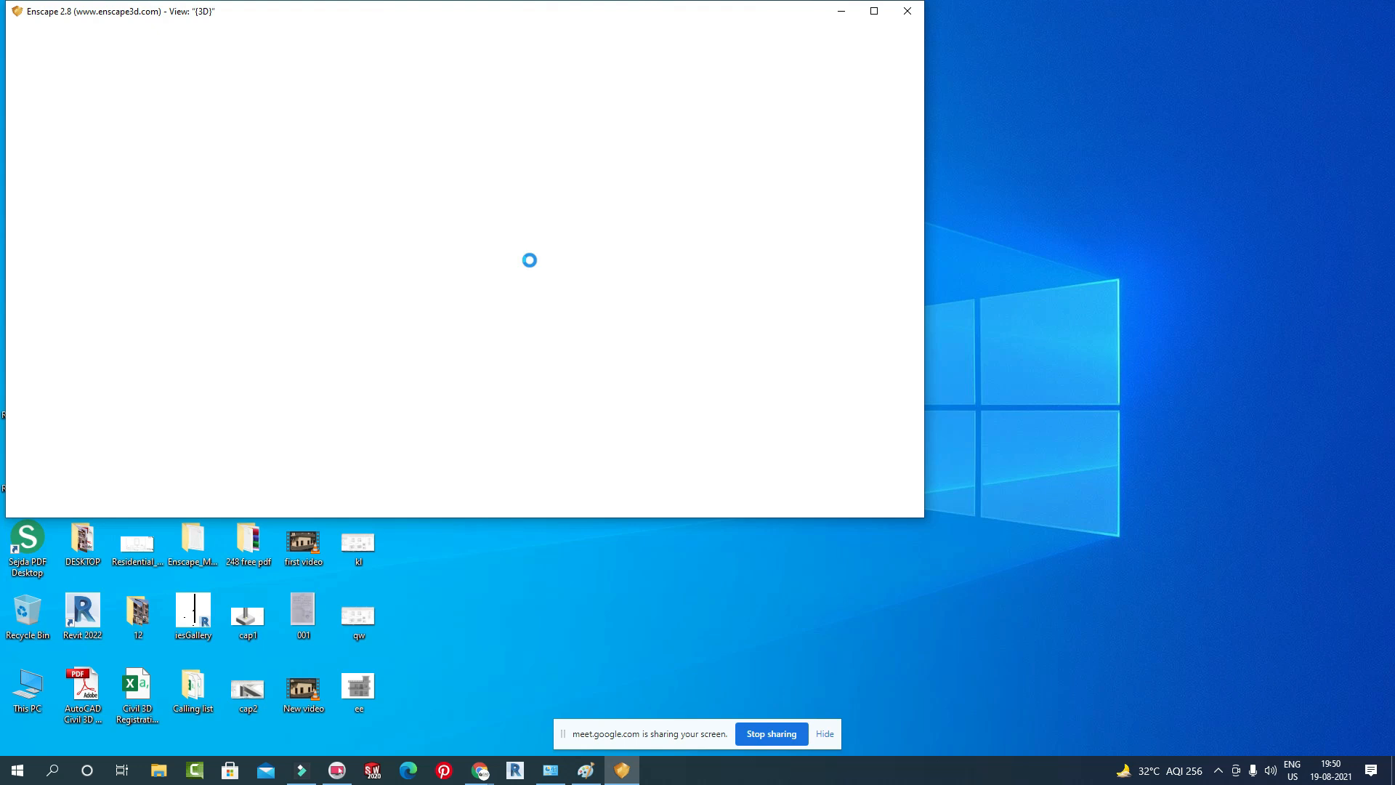
pyautogui.click(503, 21)
pyautogui.moveTo(187, 9); pyautogui.dragTo(376, 72)
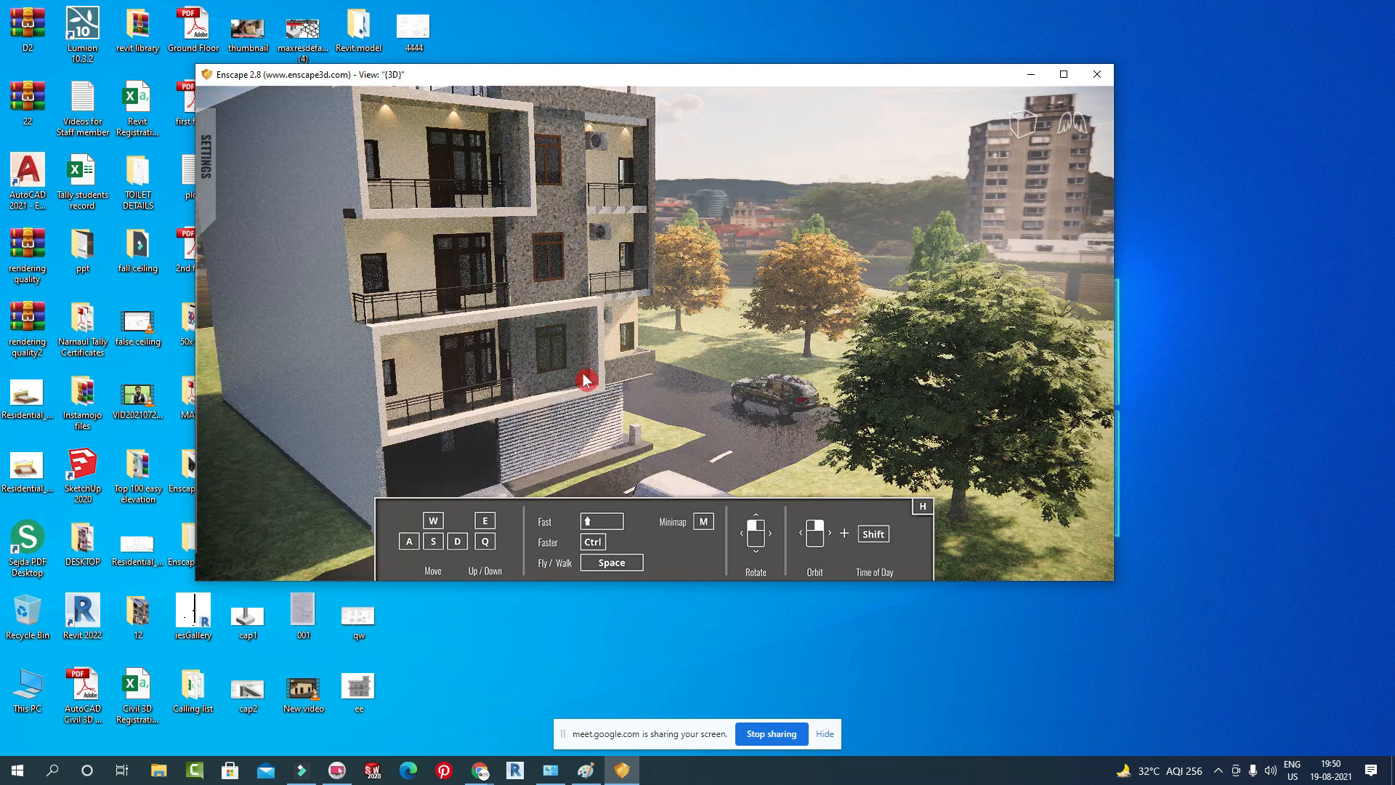
# Orbit the standalone scene, walk around the building's front in walk mode, and close the viewer.
pyautogui.moveTo(625, 405); pyautogui.dragTo(638, 374, button='right')
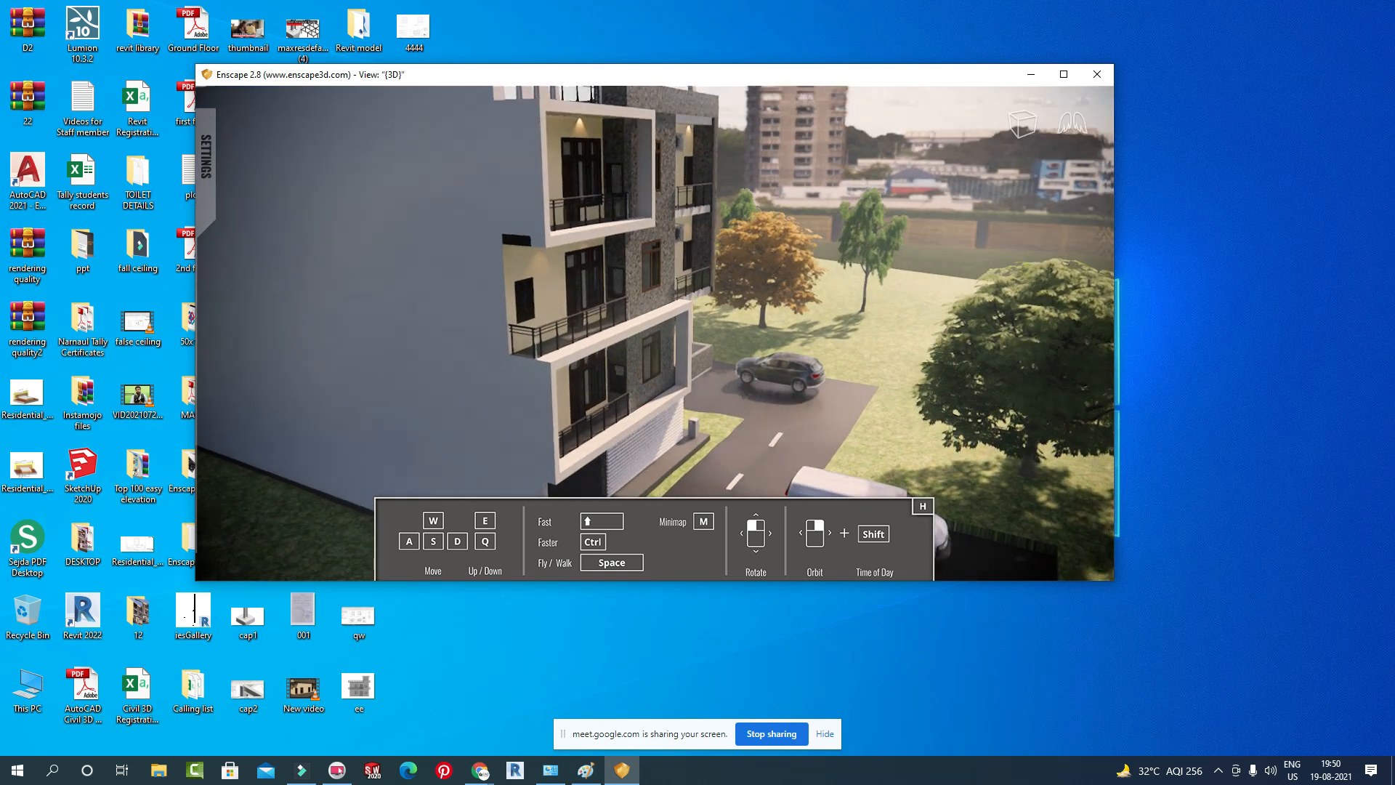
pyautogui.press('space')
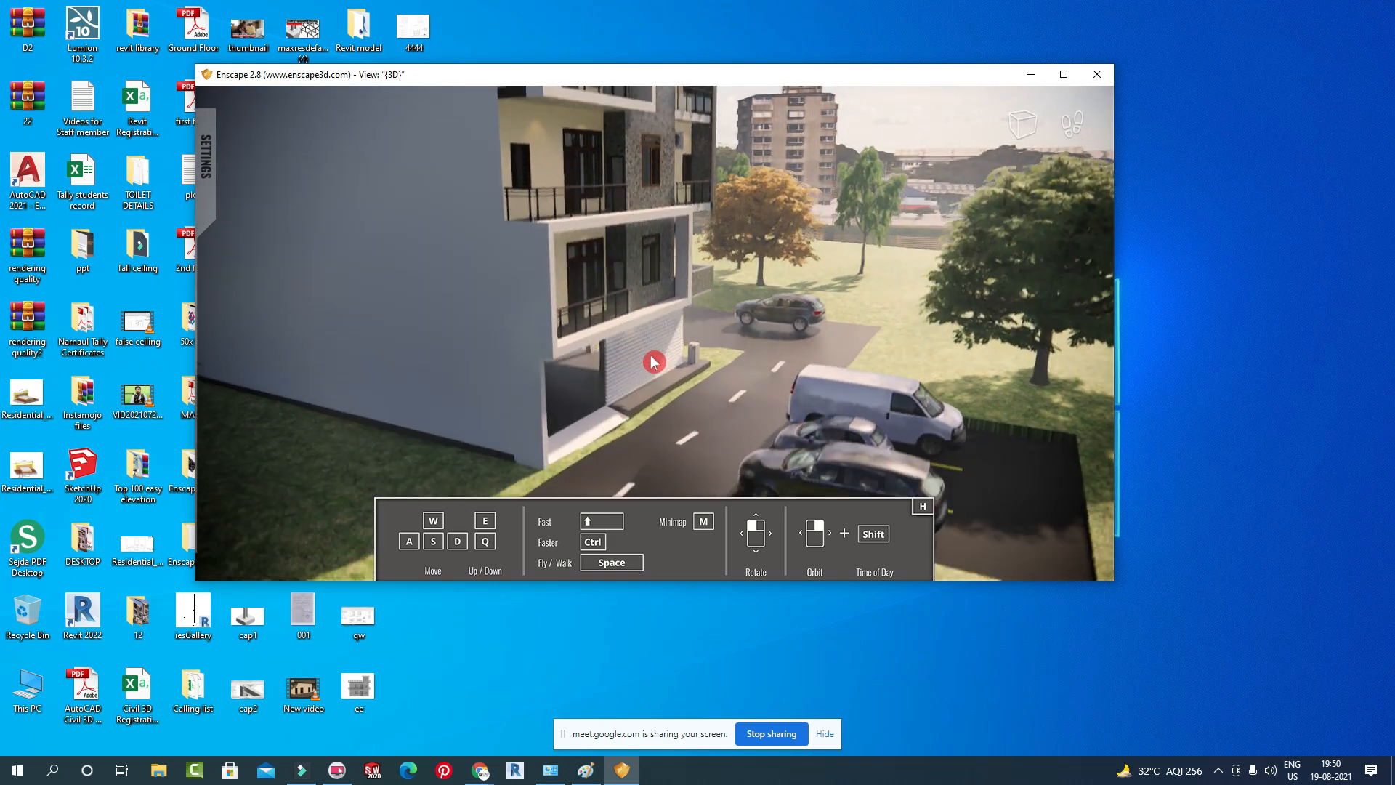
pyautogui.press('w')
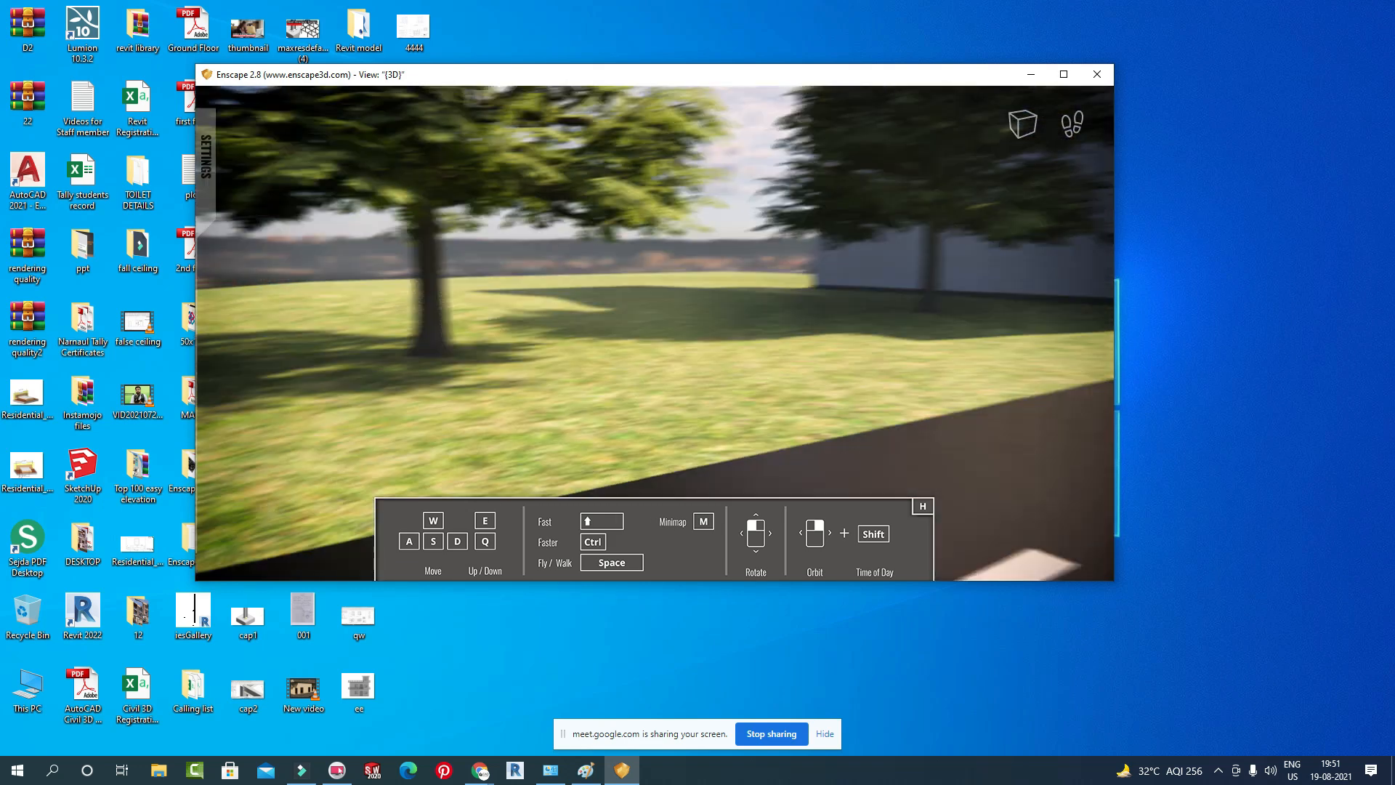
pyautogui.moveTo(655, 327); pyautogui.dragTo(676, 294)
pyautogui.press('w')
pyautogui.moveTo(901, 443); pyautogui.dragTo(829, 377)
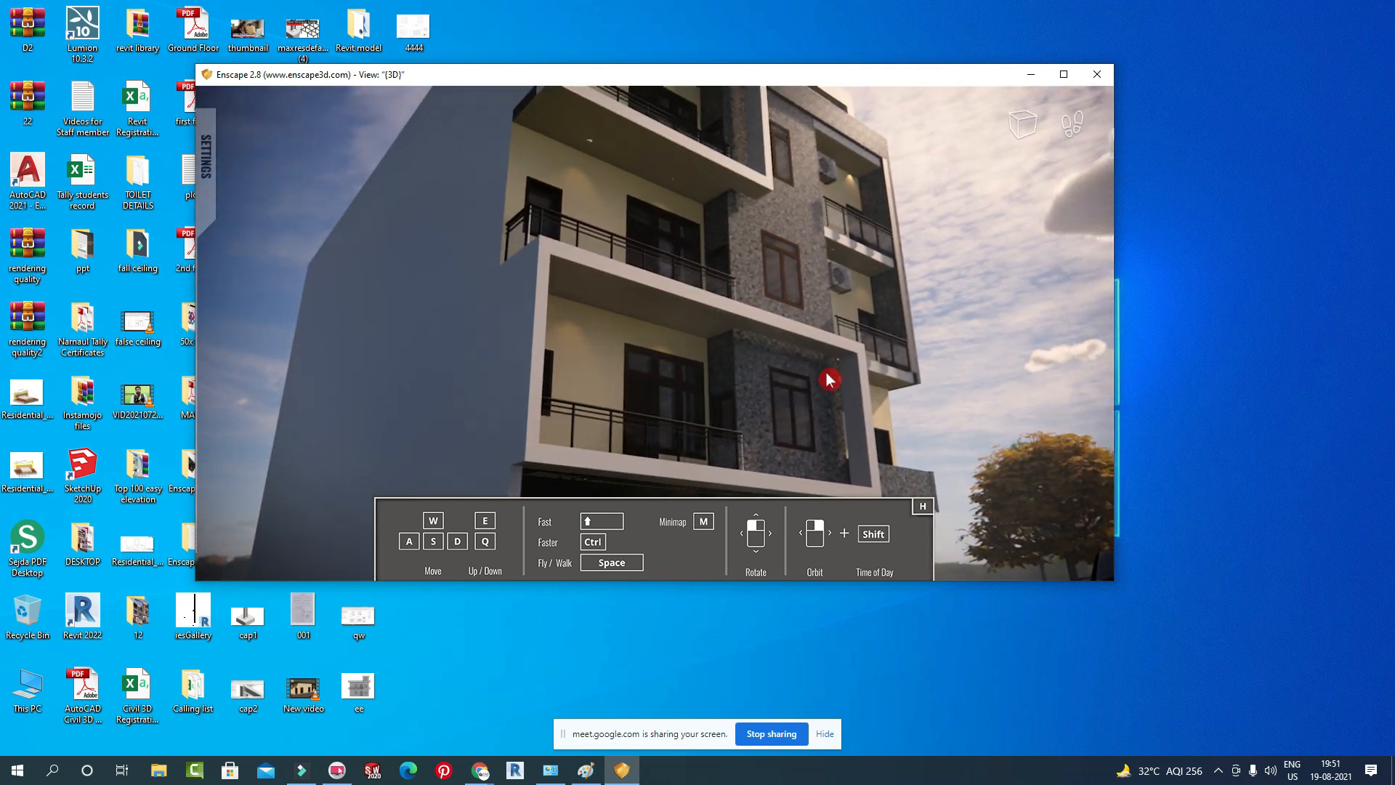
pyautogui.click(1097, 74)
# Switch to Gmail in Chrome, open the sent mail, reload it, and open the Revit Pro Training Day 37 conversation.
pyautogui.moveTo(480, 769)
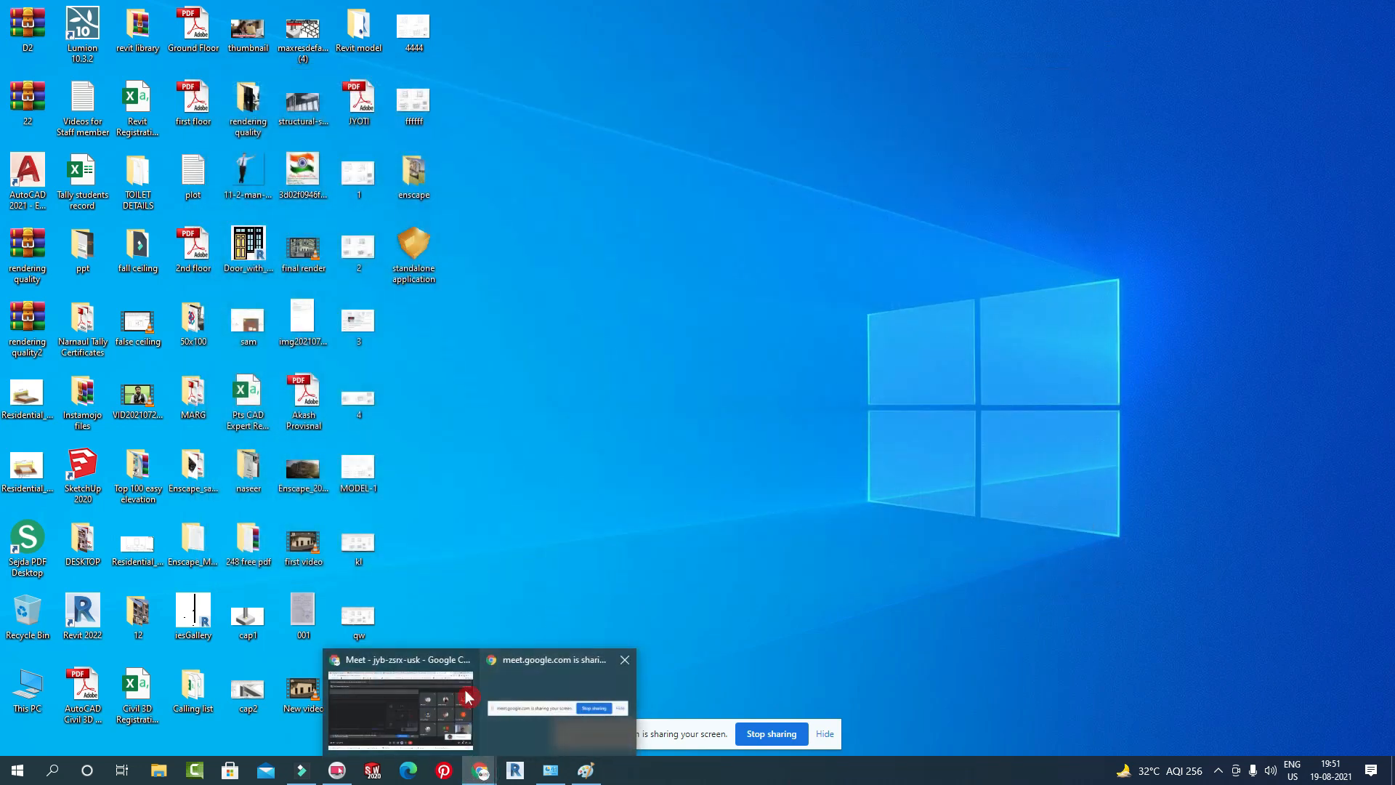
pyautogui.click(469, 697)
pyautogui.click(440, 14)
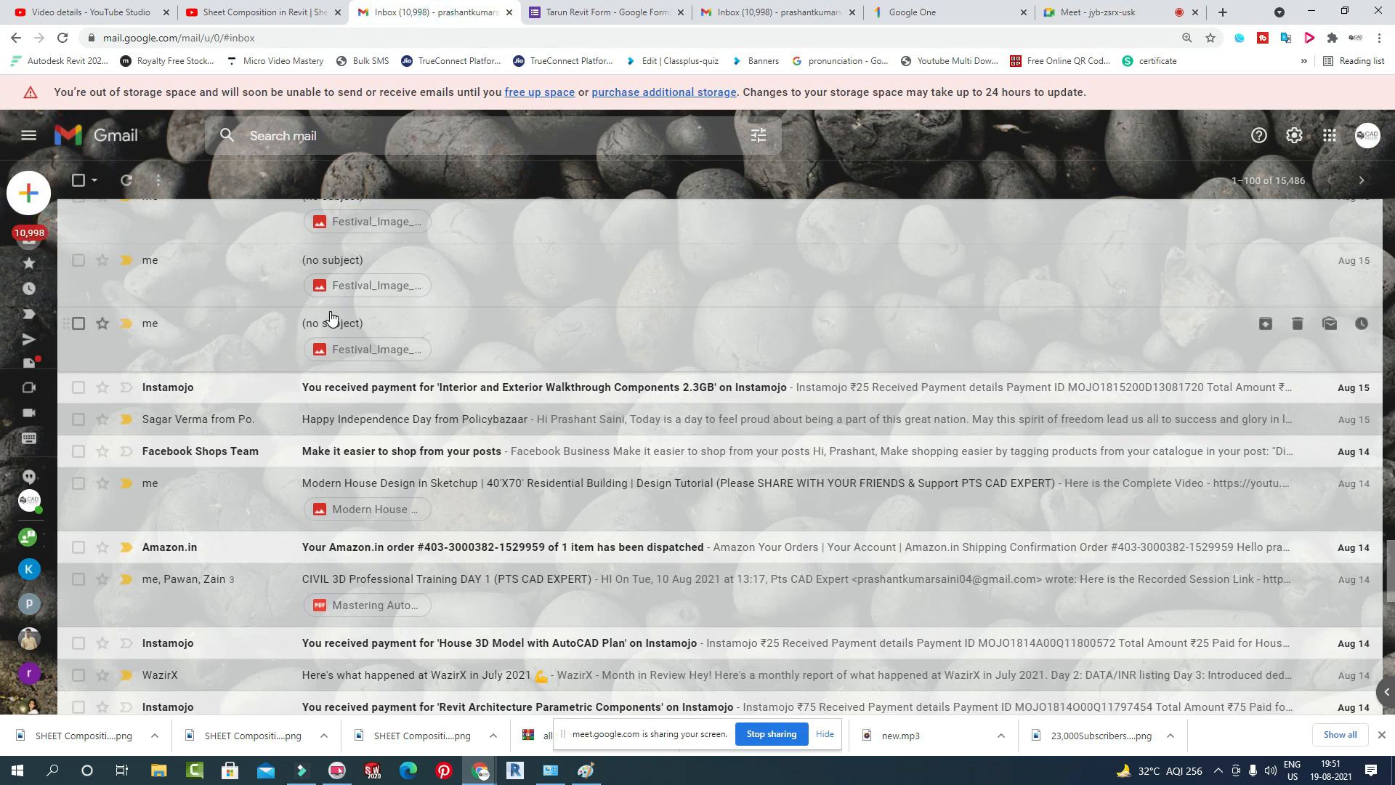
pyautogui.scroll(6, 330, 320)
pyautogui.moveTo(71, 252)
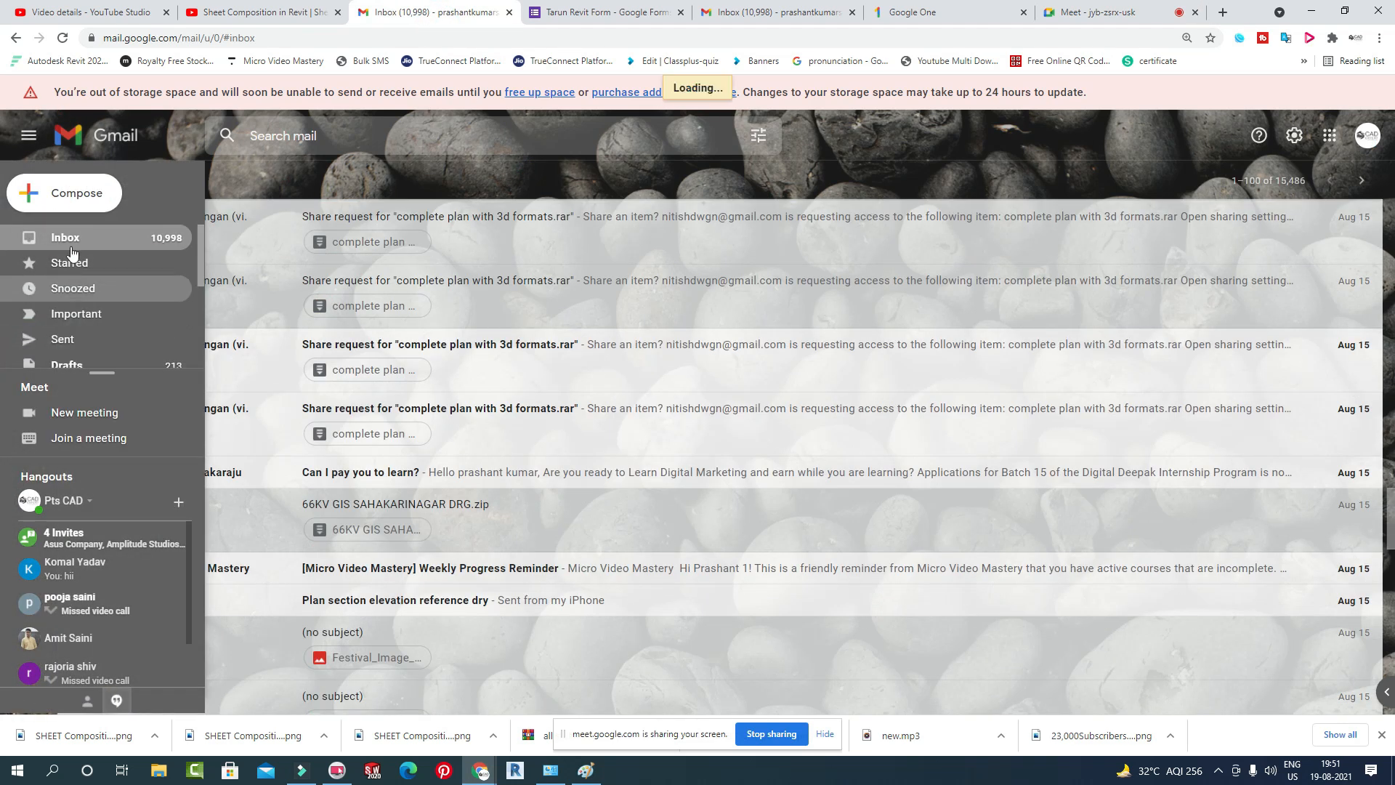
pyautogui.click(70, 343)
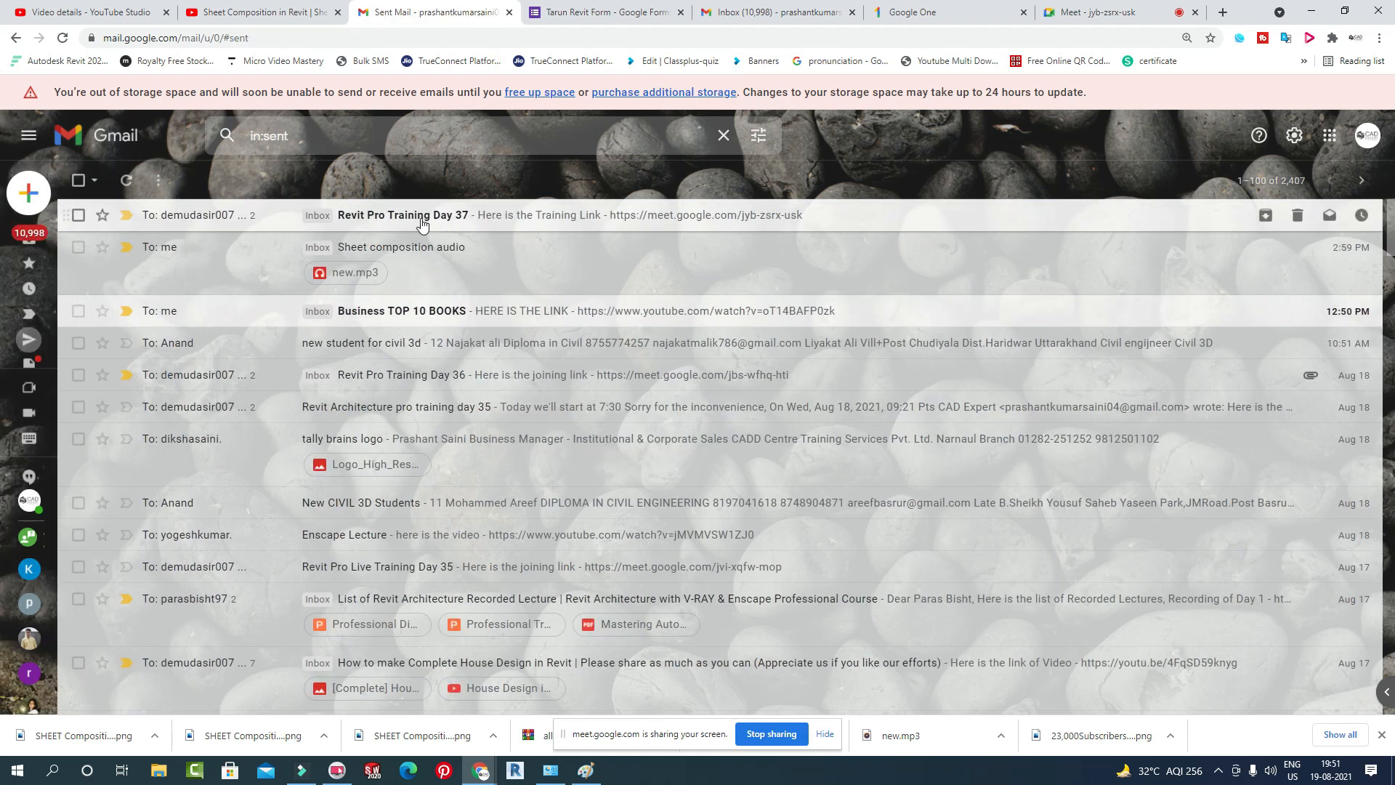
pyautogui.click(61, 40)
pyautogui.click(265, 181)
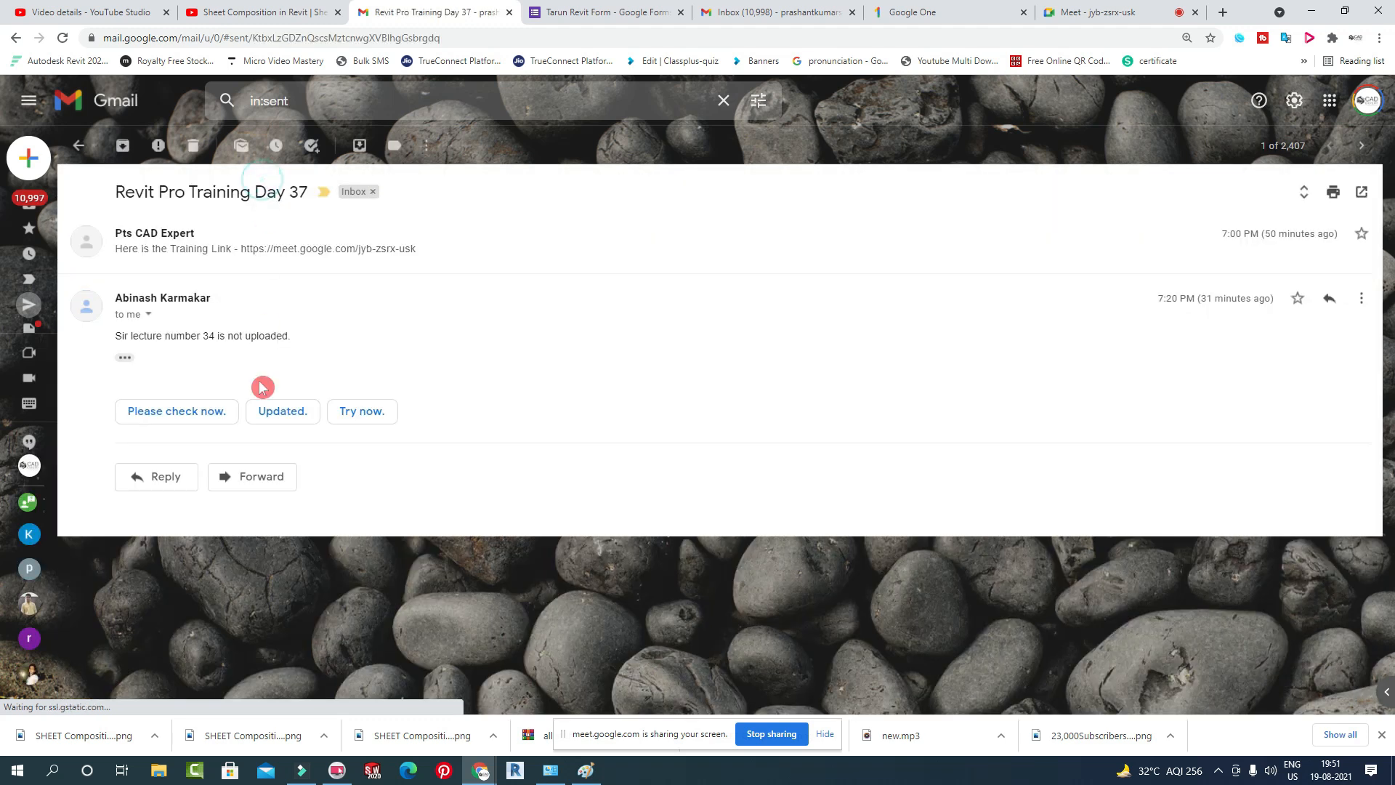
# Reply to the Revit Pro Training Day 37 message and attach the standalone application file from the Desktop.
pyautogui.click(167, 476)
pyautogui.click(246, 661)
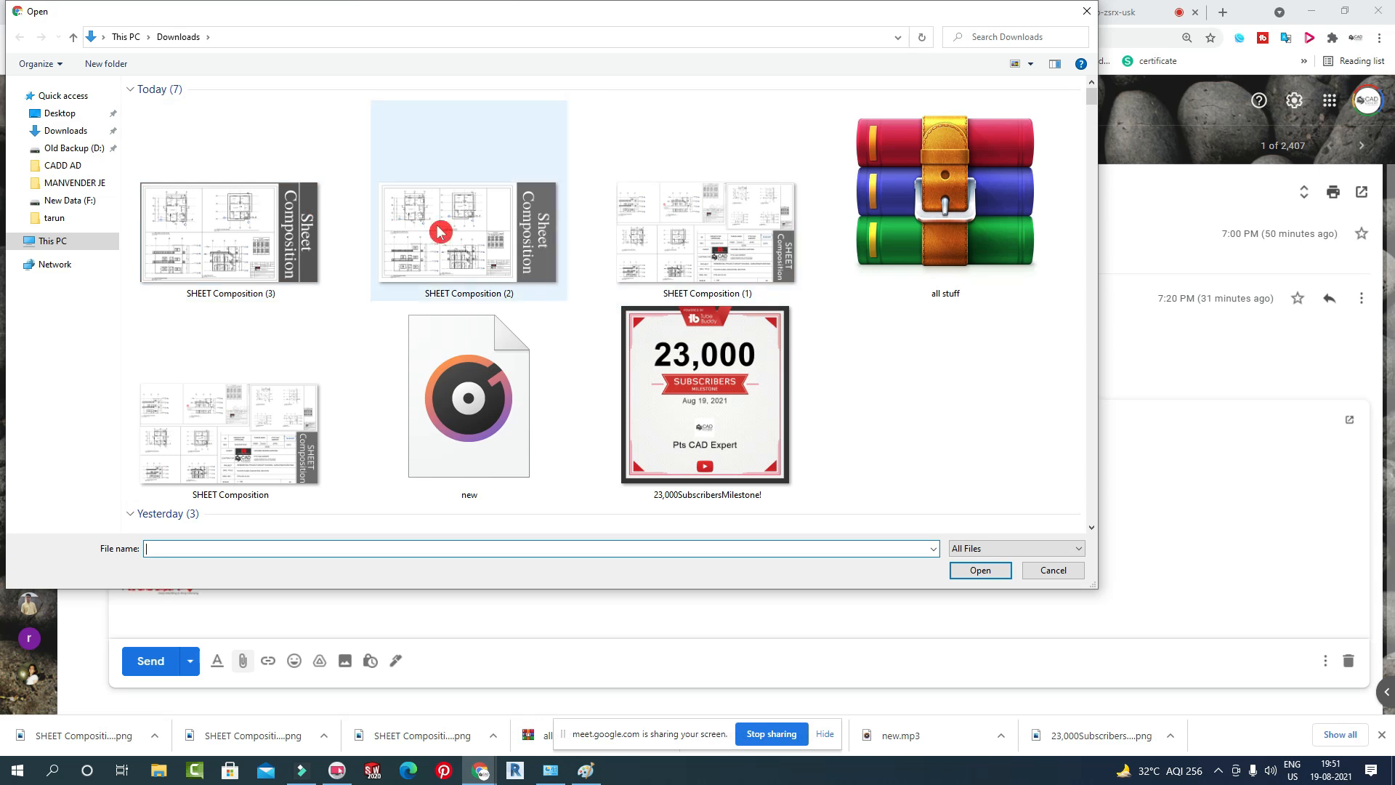
pyautogui.click(60, 113)
pyautogui.scroll(-5, 452, 367)
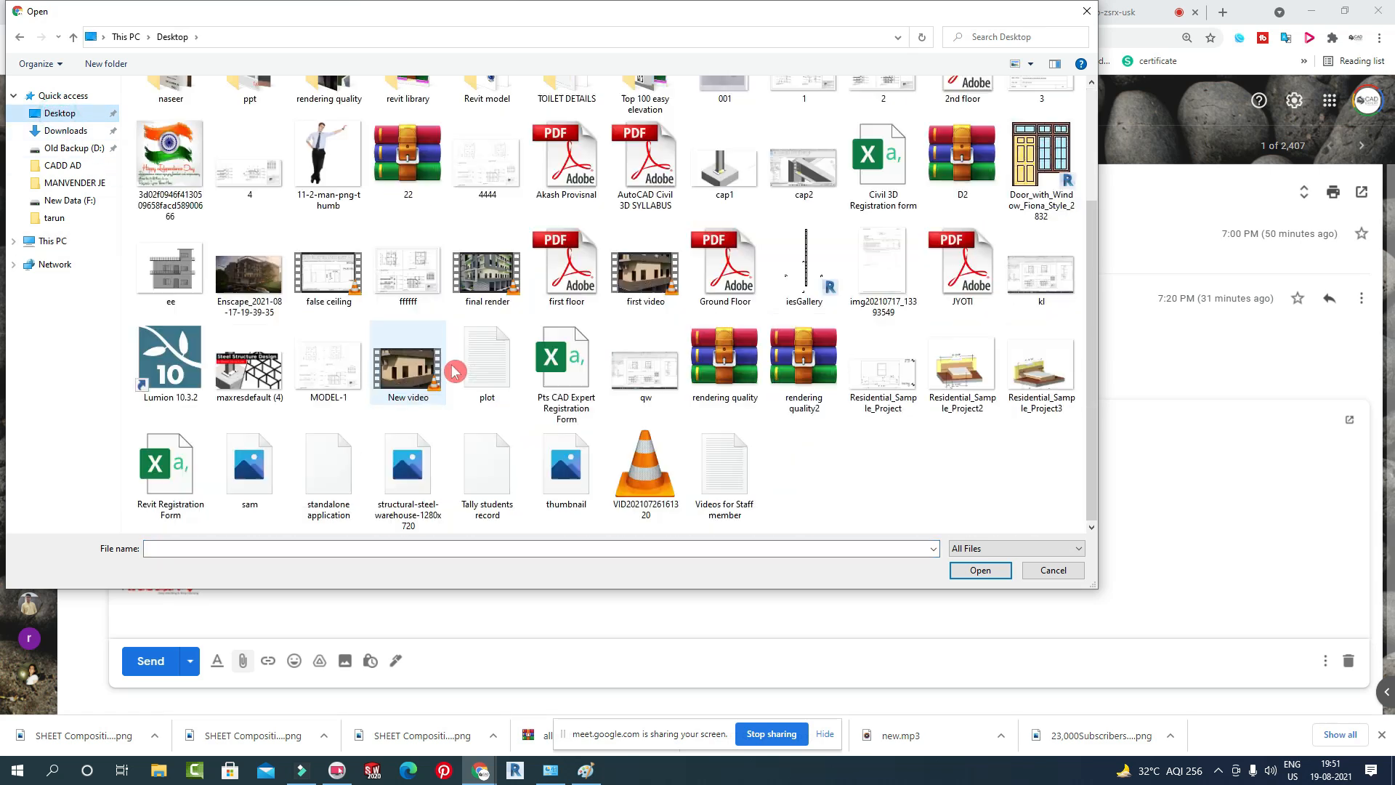
pyautogui.click(327, 469)
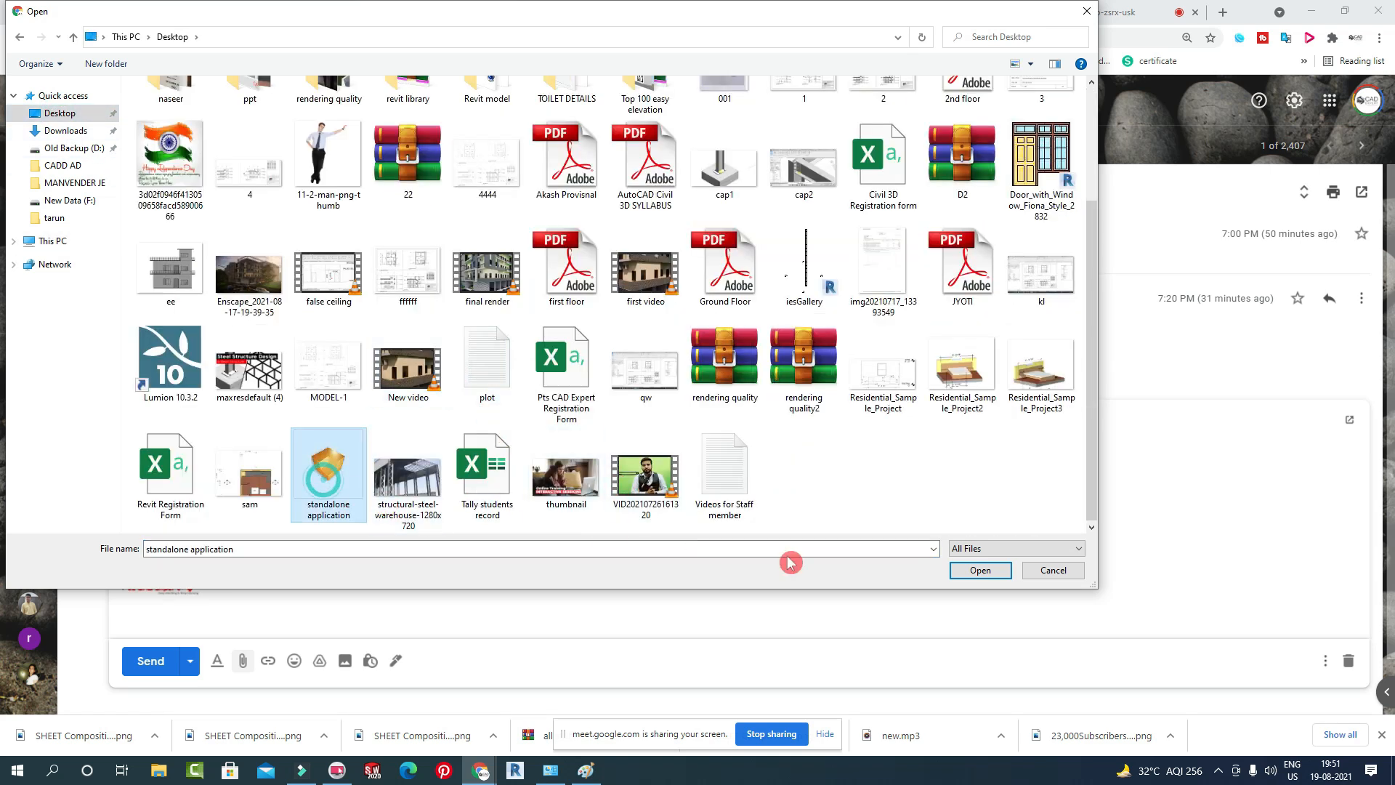
pyautogui.click(981, 570)
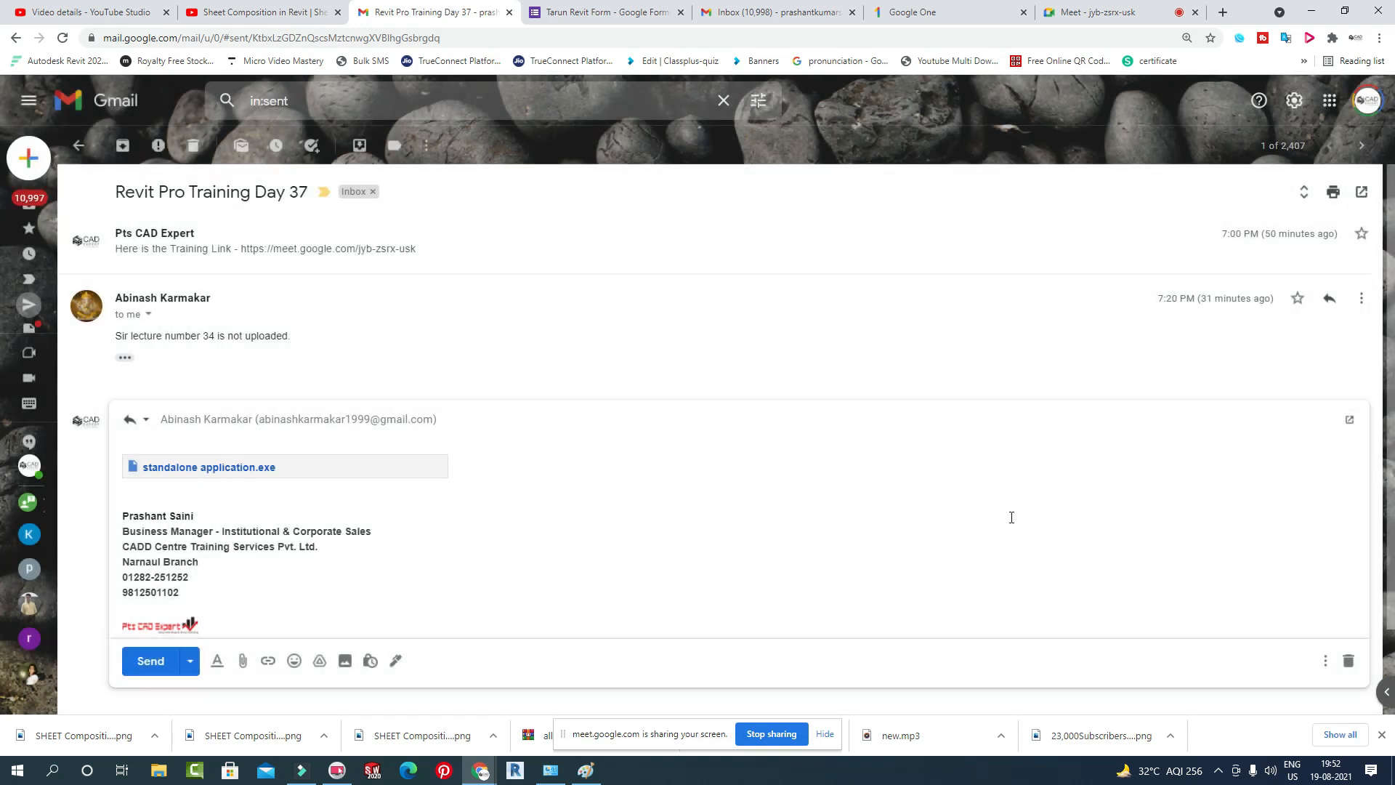
# Replace the signature block in the reply body with "\".
pyautogui.click(1009, 517)
pyautogui.moveTo(270, 612); pyautogui.dragTo(122, 528)
pyautogui.write('\\')
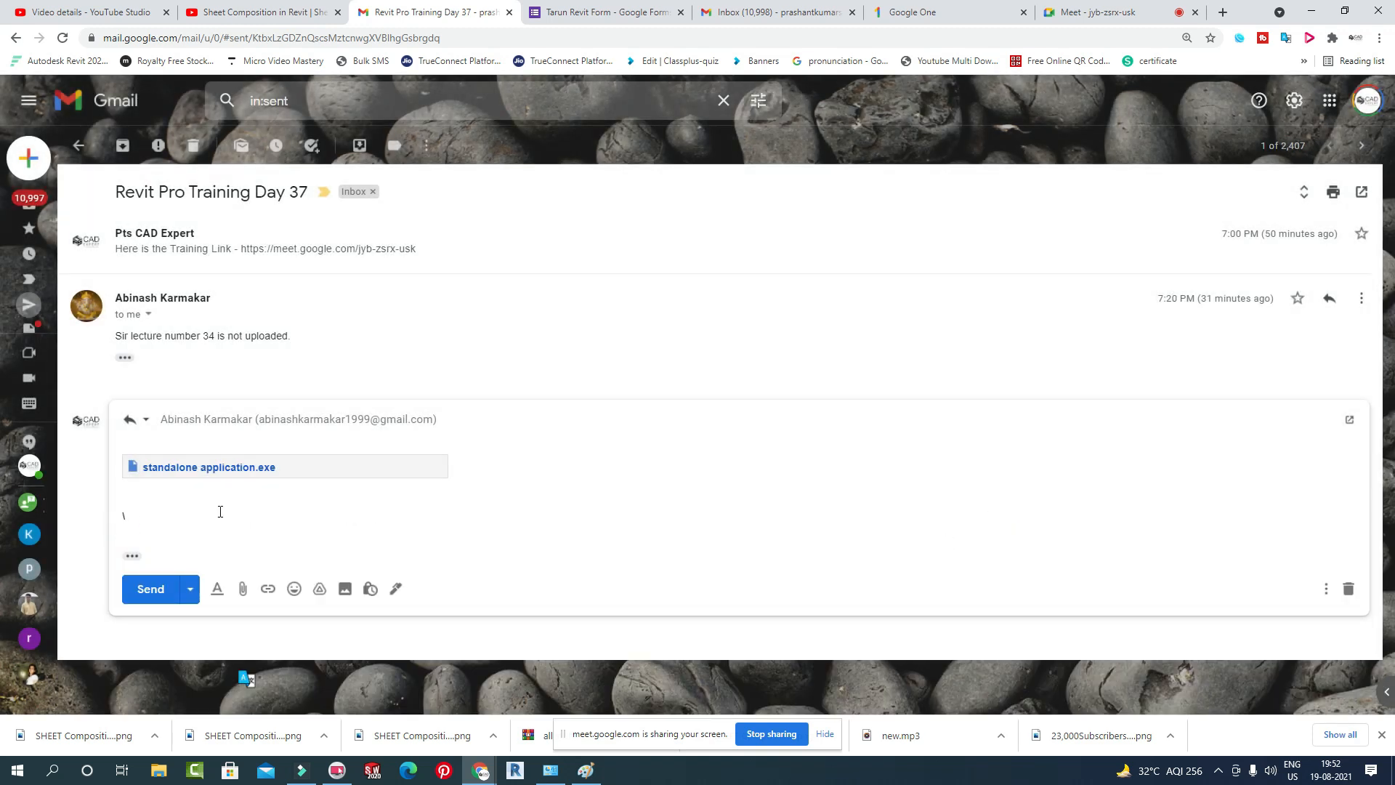
pyautogui.click(236, 545)
# Copy all recipient addresses from the original training-link message and add them to the reply's recipients.
pyautogui.click(512, 412)
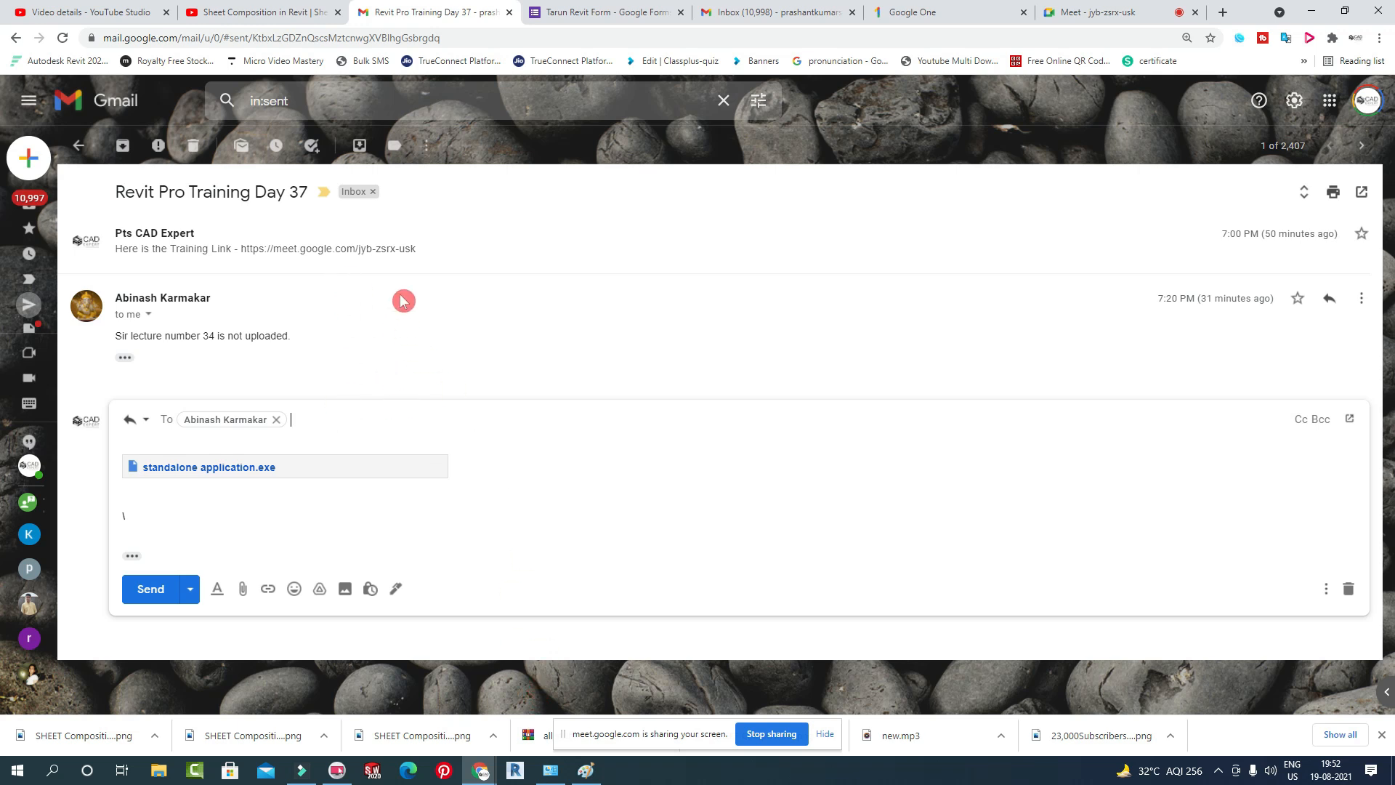
pyautogui.click(515, 252)
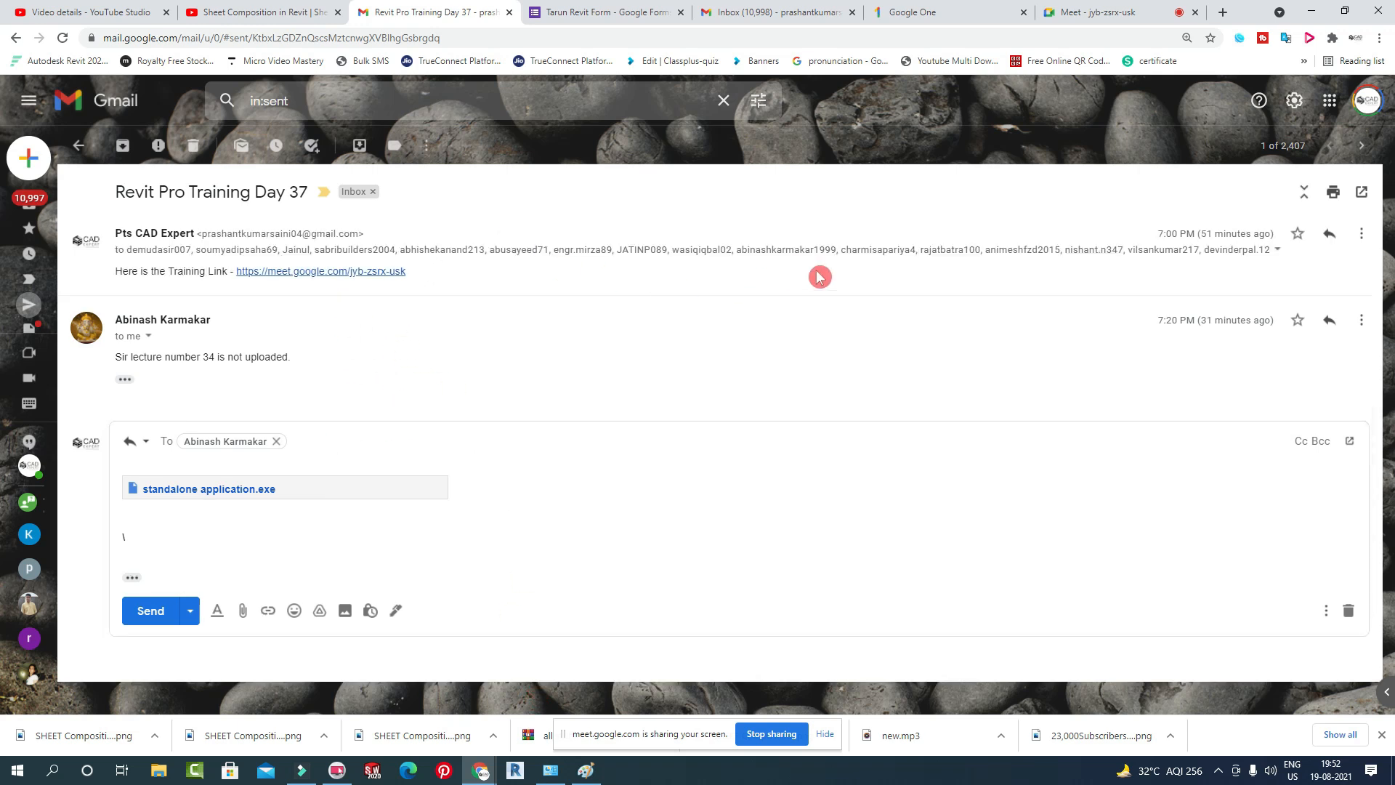
pyautogui.click(1278, 251)
pyautogui.click(983, 294)
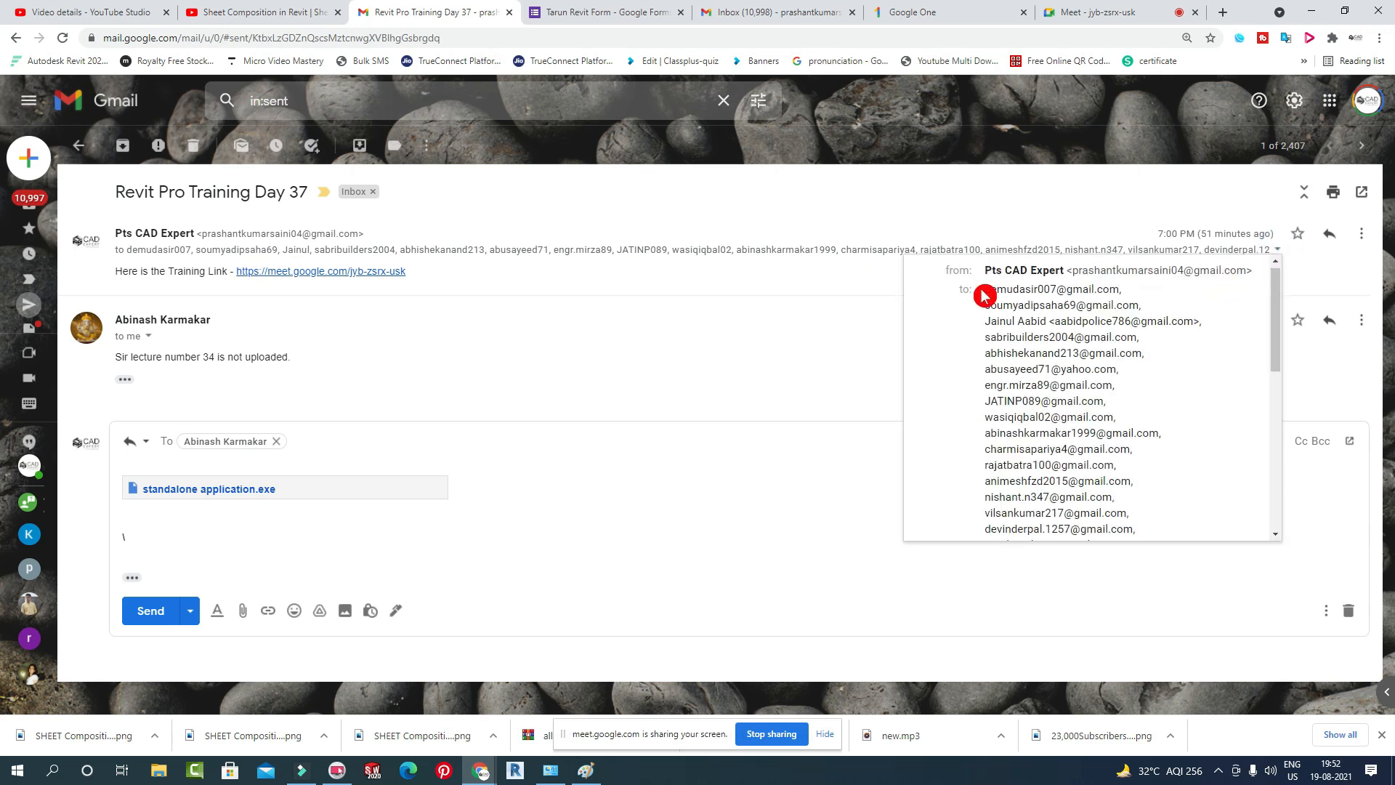
pyautogui.moveTo(983, 295); pyautogui.dragTo(1146, 465)
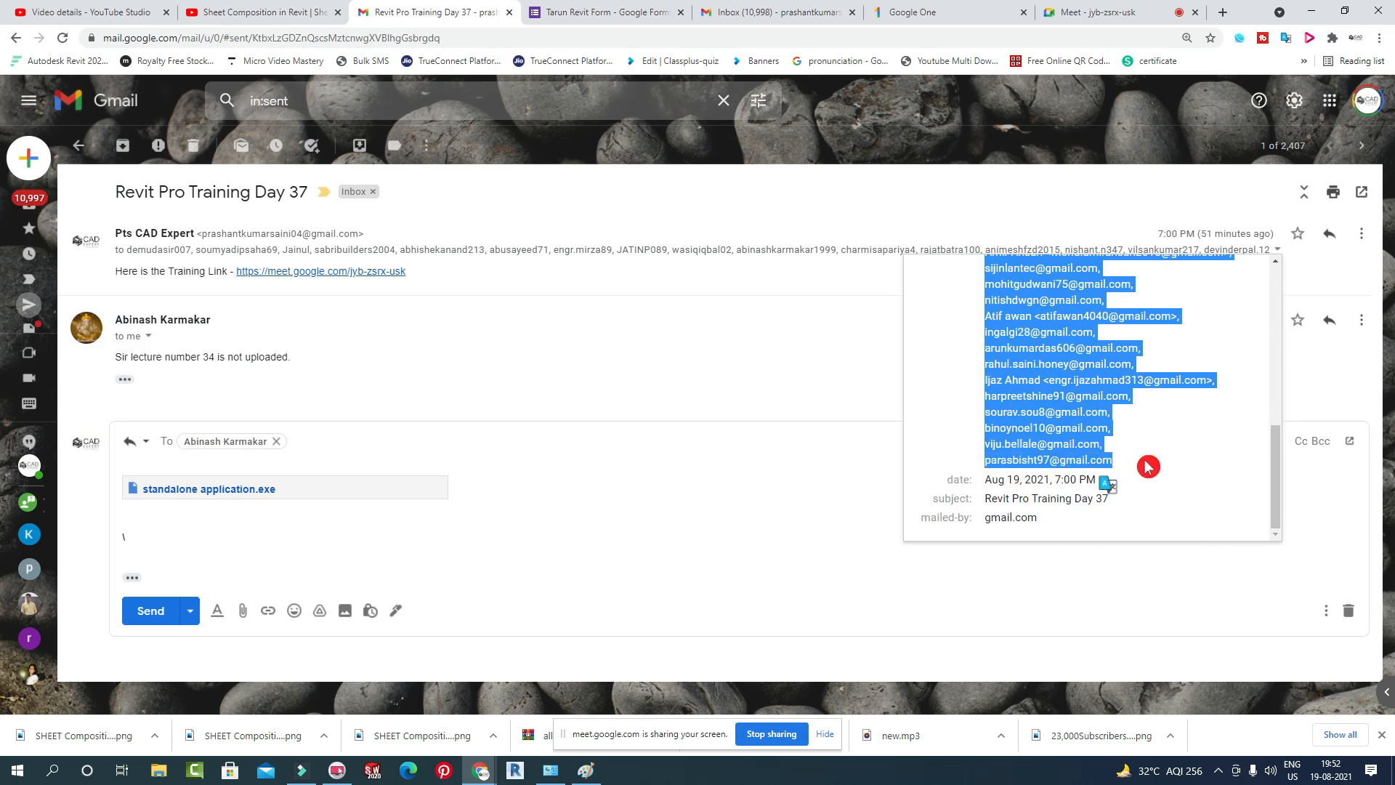
pyautogui.click(326, 442)
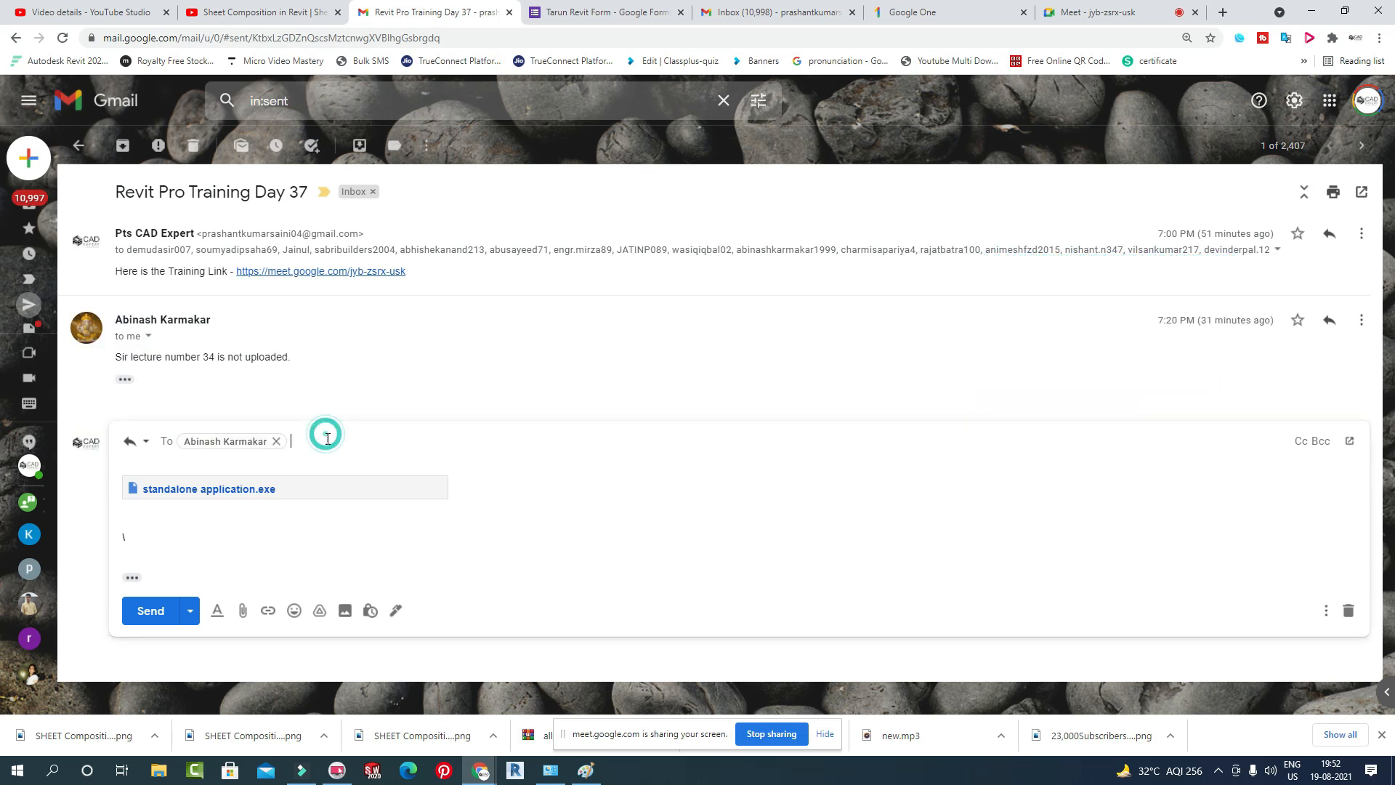
pyautogui.hotkey('ctrl', 'v')
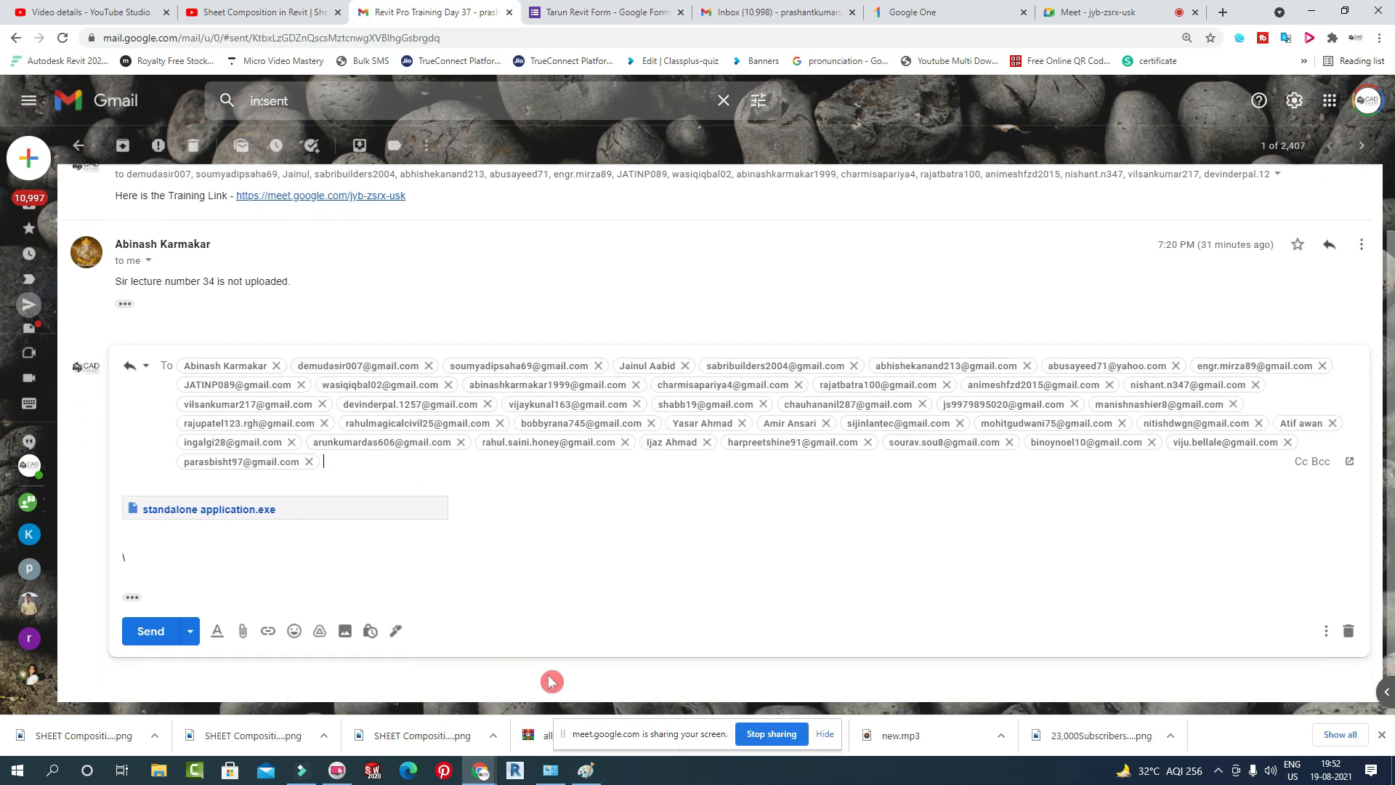
# Send the reply, sharing the attached file with all recipients with Edit access.
pyautogui.click(151, 631)
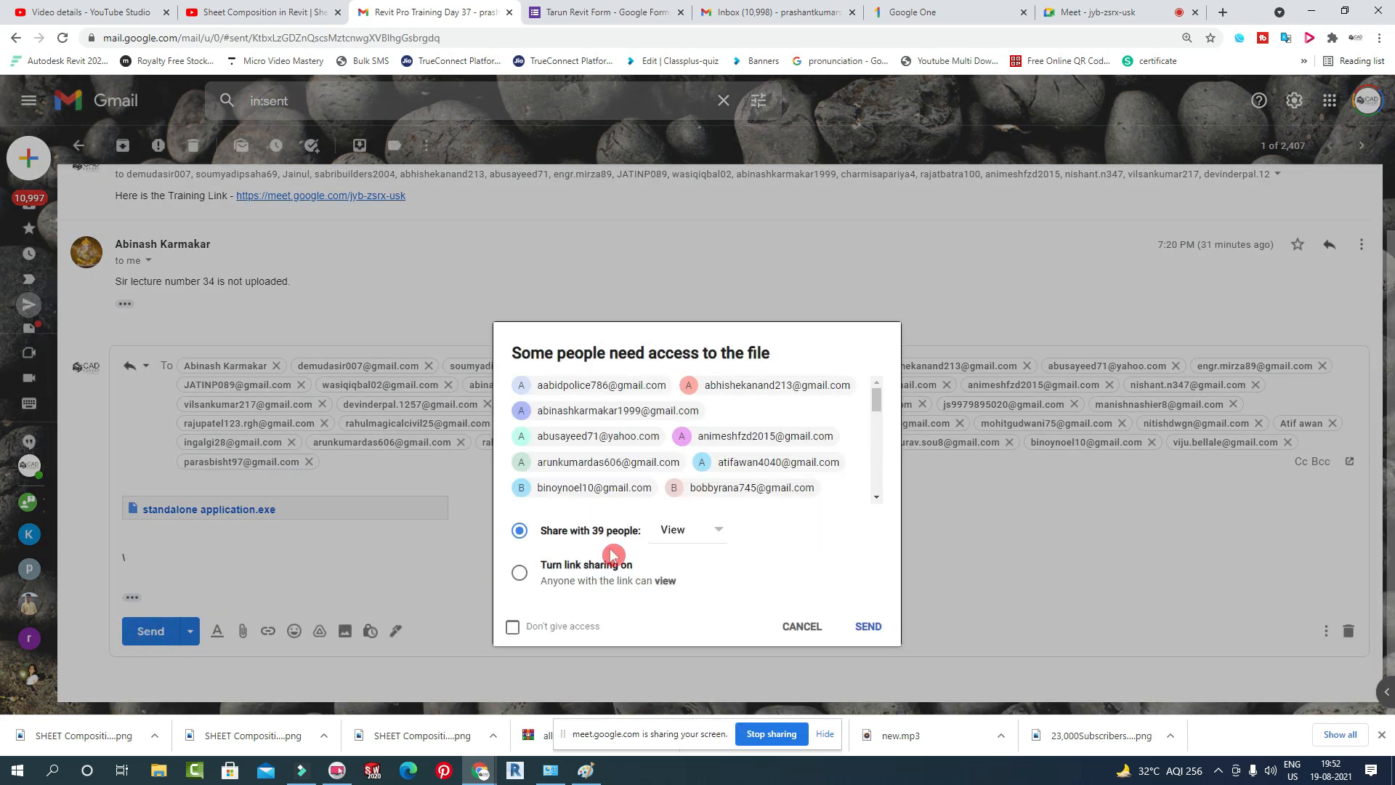
pyautogui.click(699, 529)
pyautogui.click(698, 596)
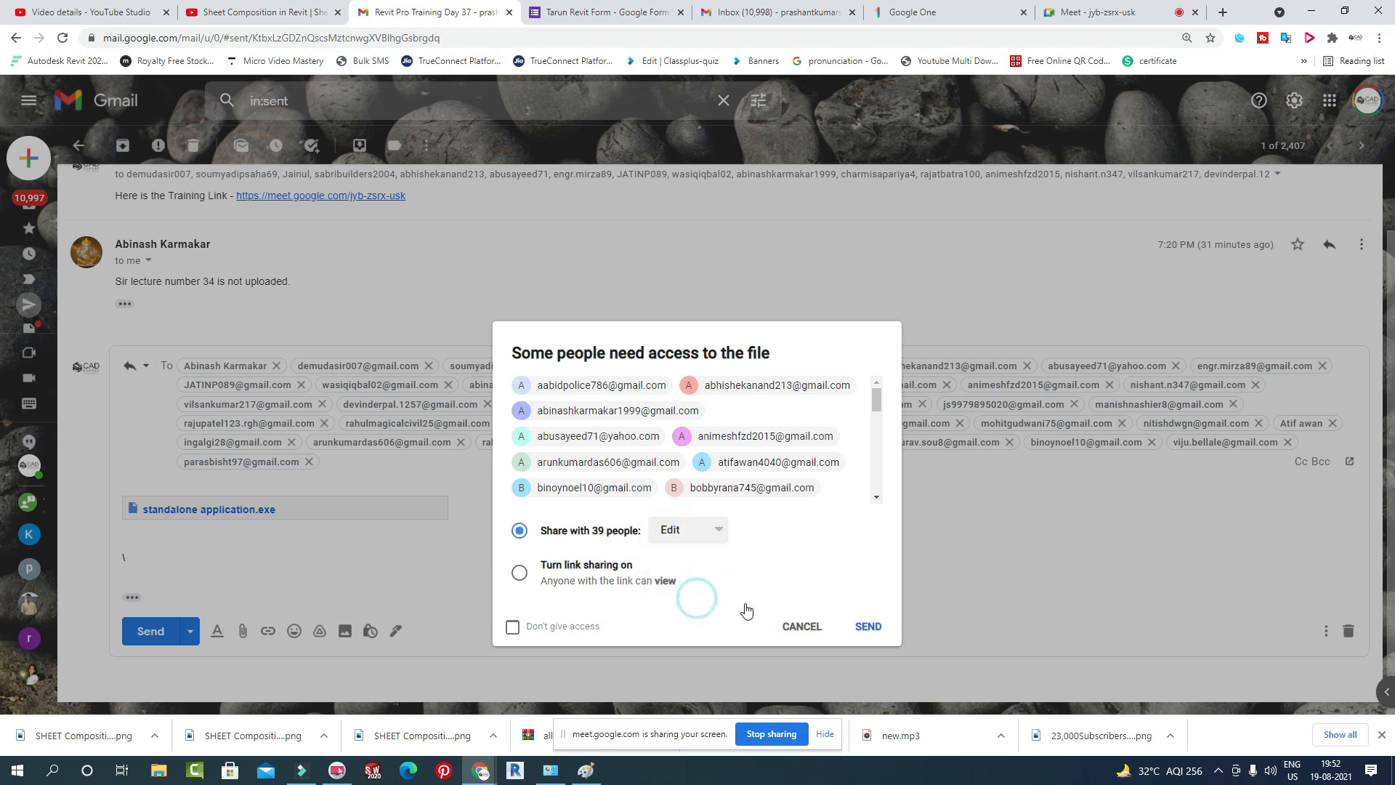
pyautogui.click(869, 625)
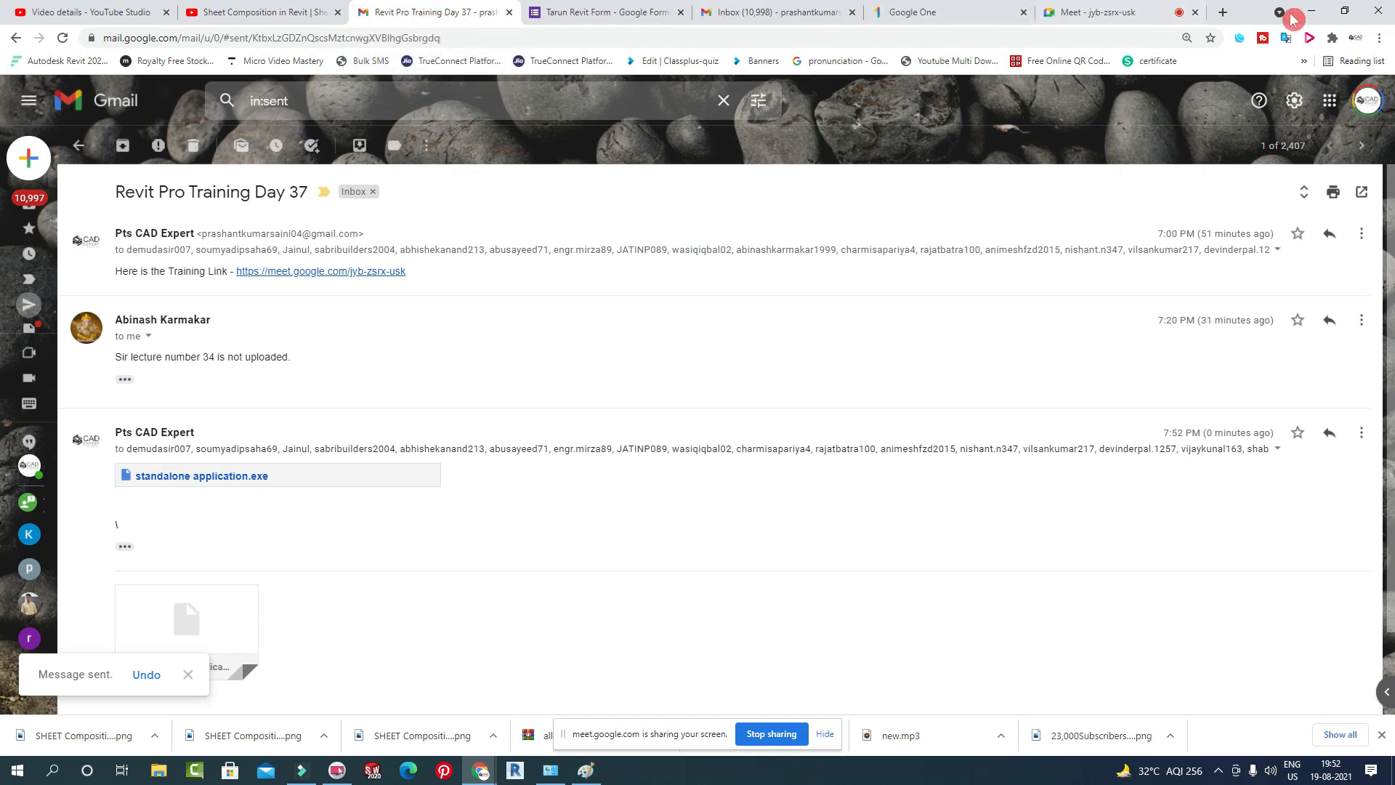
# Return to the desktop, launch Revit 2020 and open the first recent model, Project1.
pyautogui.press('super+d')
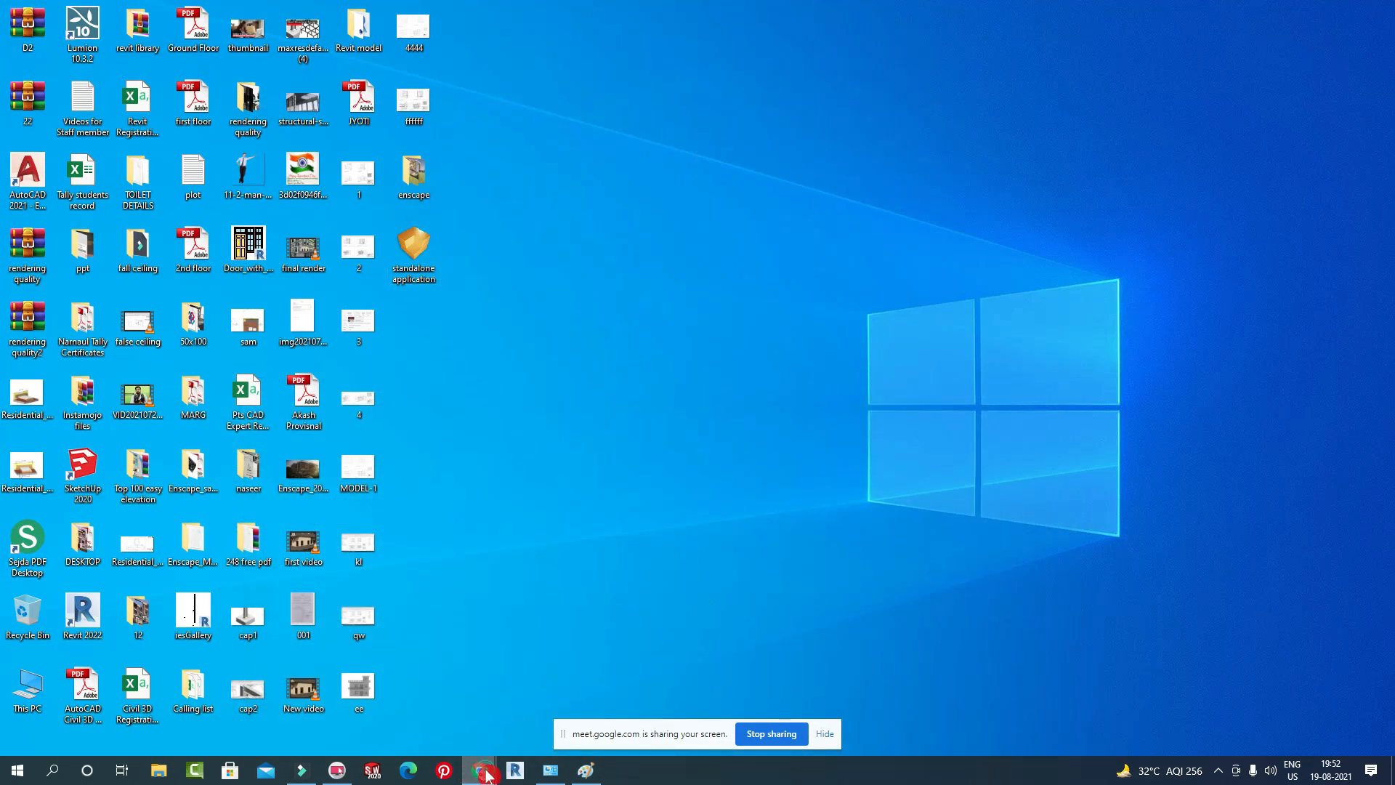
pyautogui.moveTo(480, 771)
pyautogui.moveTo(445, 702)
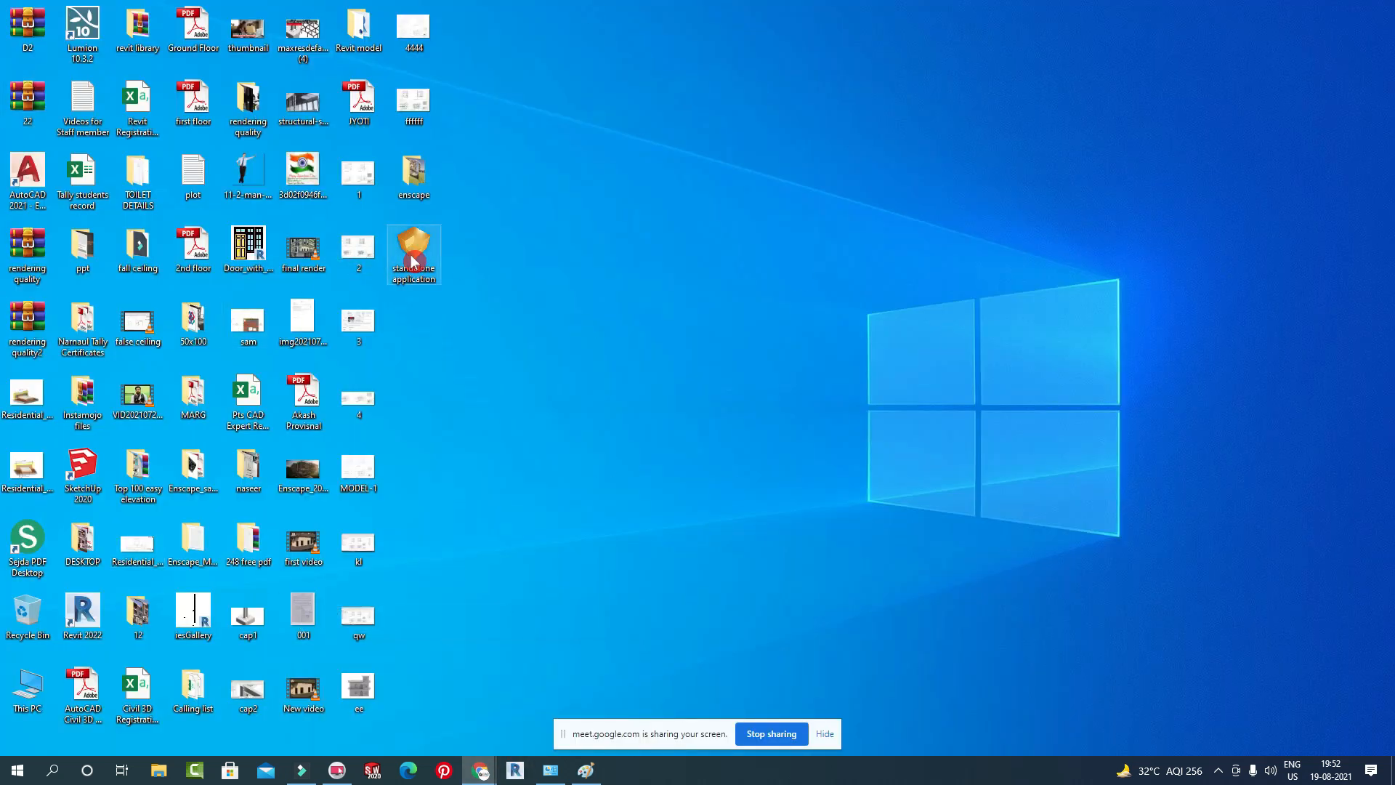
pyautogui.click(428, 285)
pyautogui.click(586, 532)
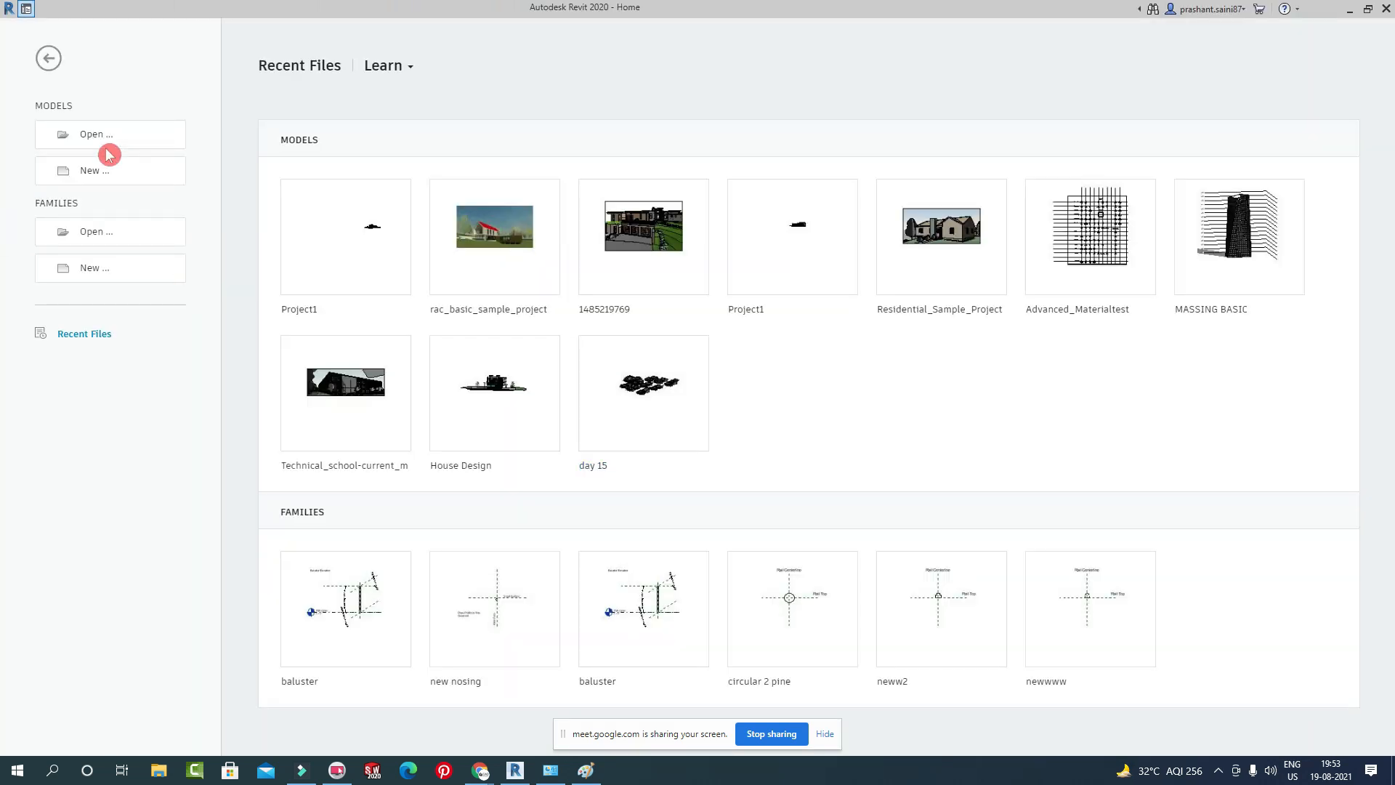
pyautogui.click(334, 263)
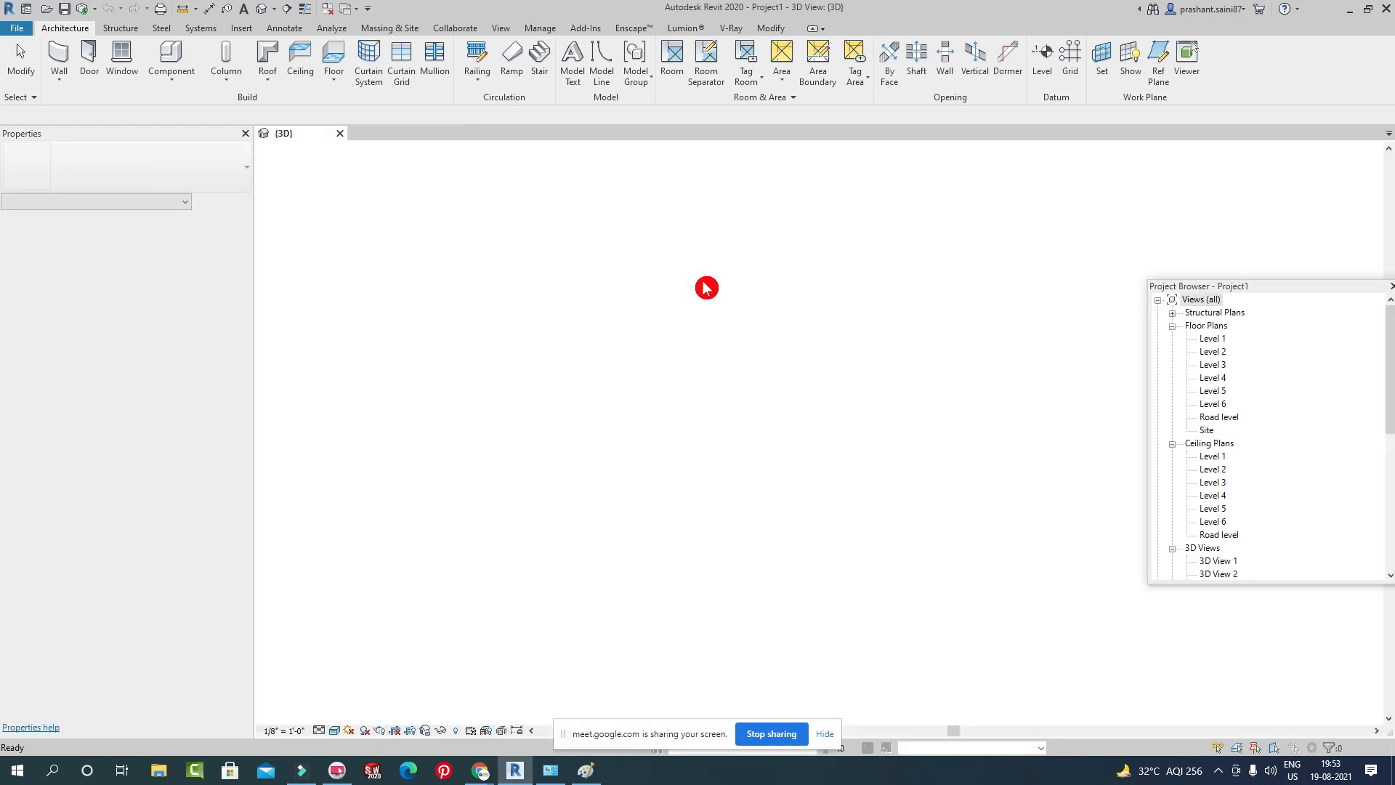
# Frame the building in the 3D view and start Enscape for the {3D} view.
pyautogui.moveTo(961, 506); pyautogui.dragTo(848, 396, button='middle')
pyautogui.scroll(10, 805, 359)
pyautogui.scroll(-5, 843, 398)
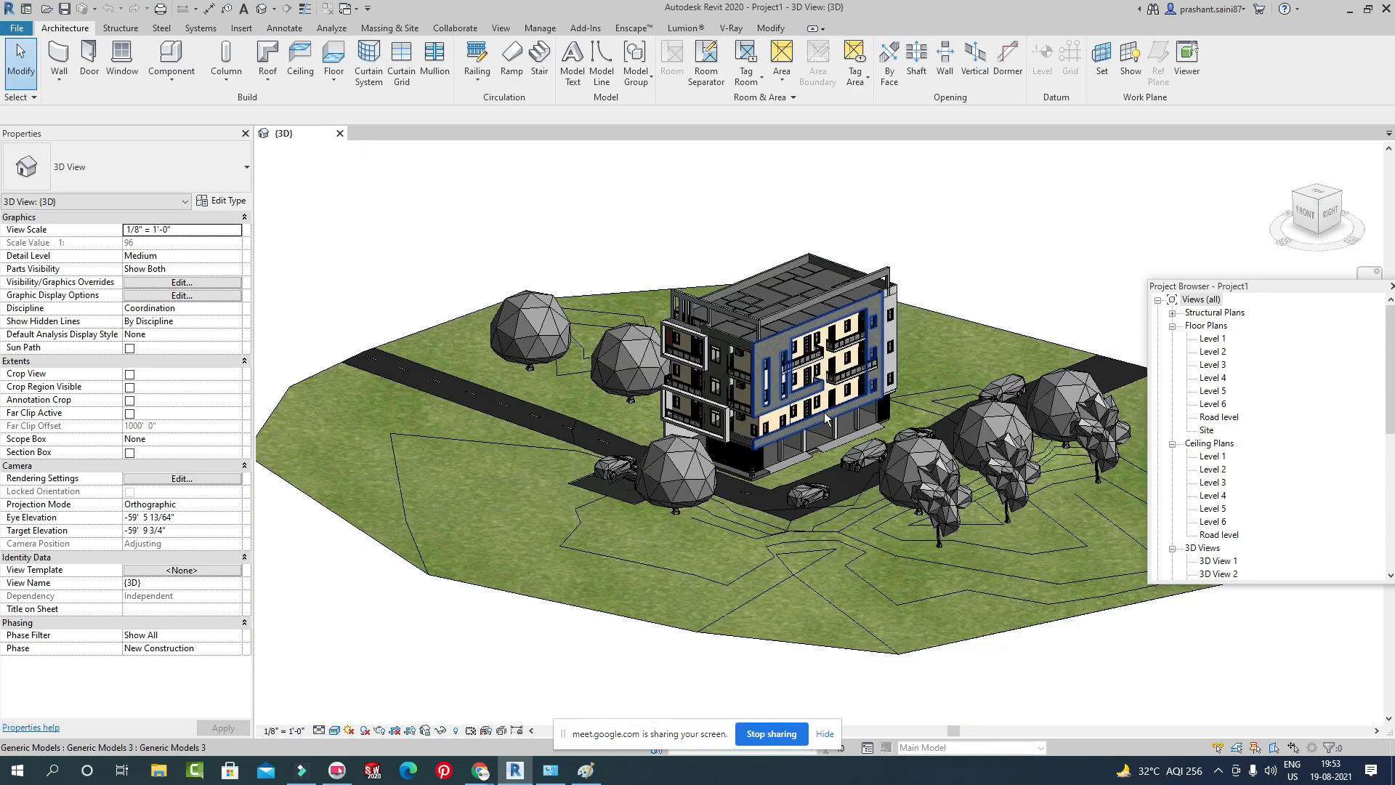
pyautogui.scroll(4, 737, 526)
pyautogui.scroll(-4, 657, 349)
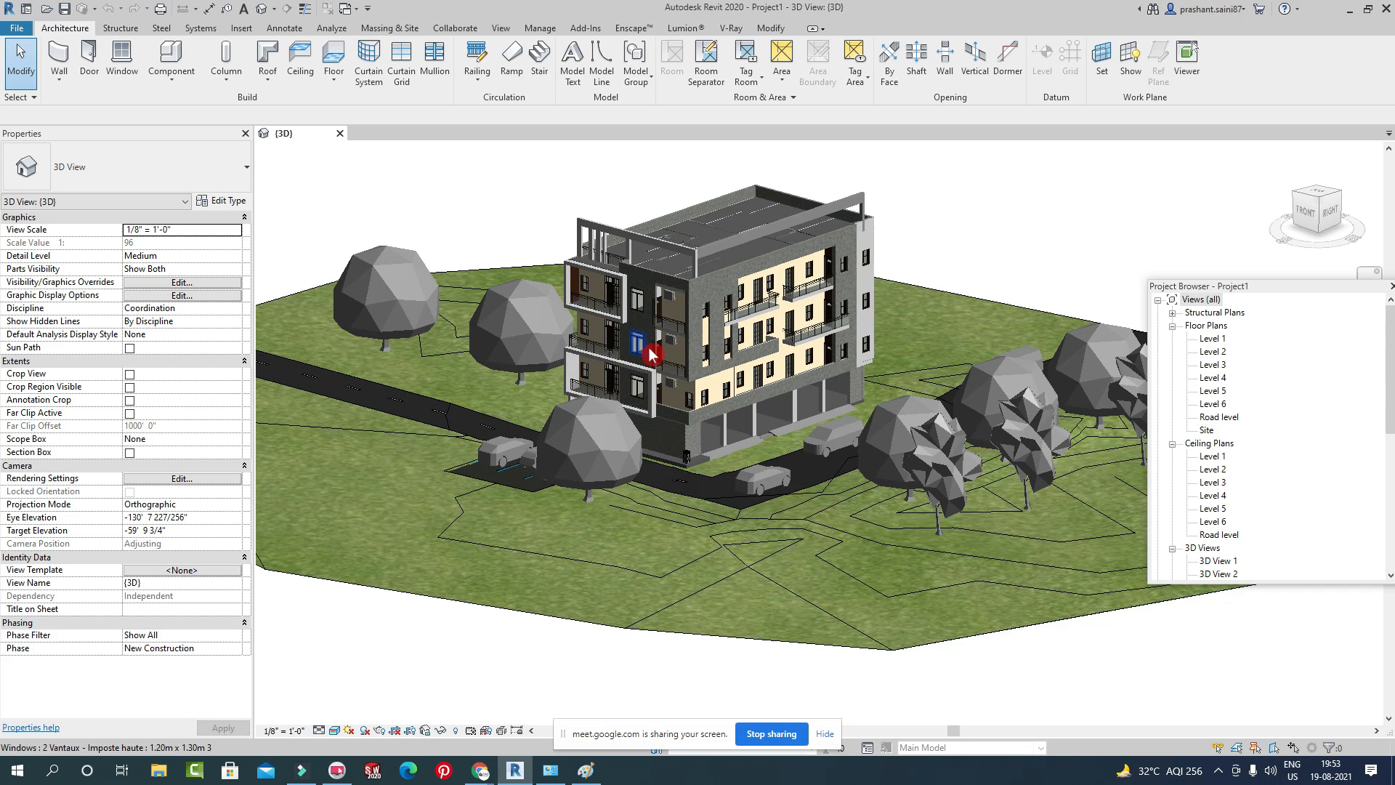
pyautogui.scroll(2, 657, 349)
pyautogui.click(632, 27)
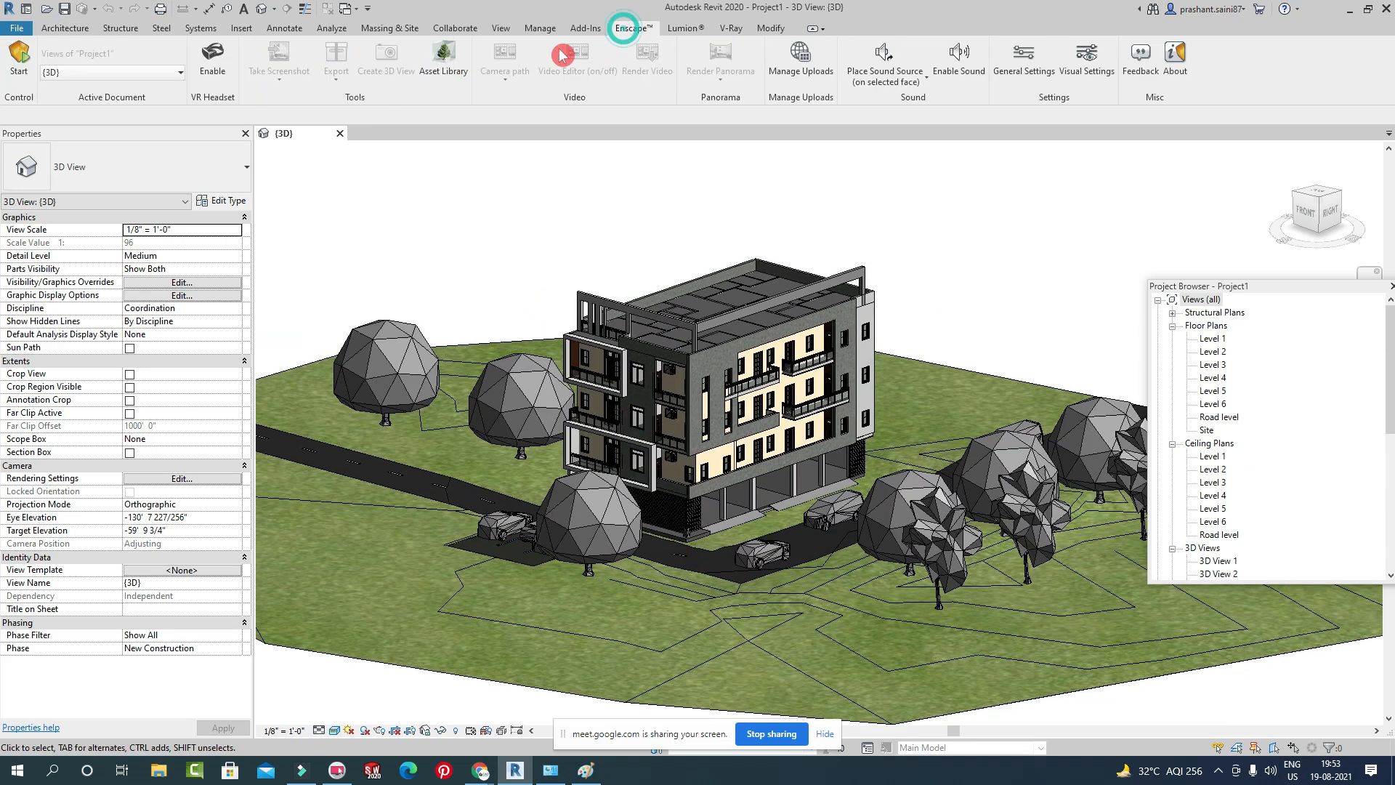
pyautogui.click(19, 67)
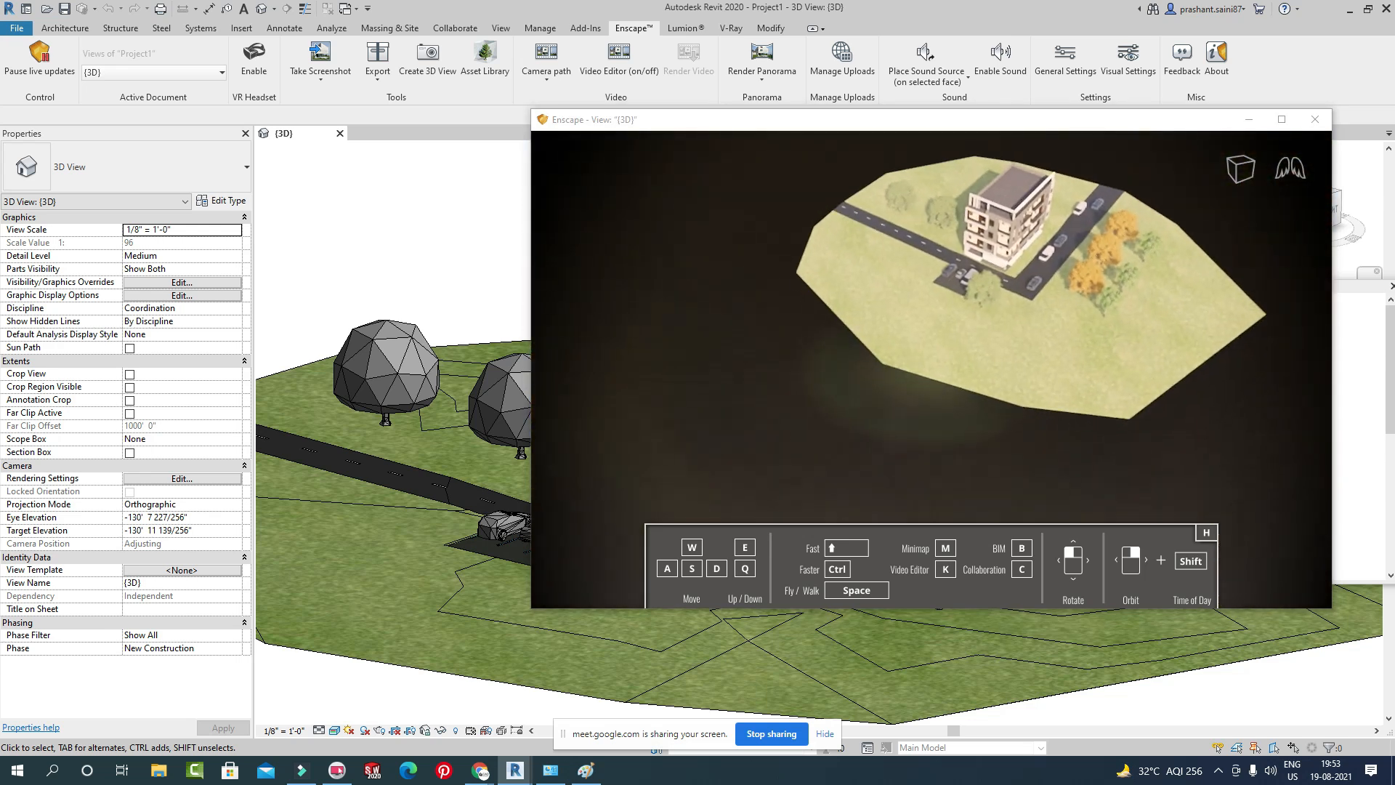
# Bring the Enscape camera close to the building's corner and move the render window aside from the Revit model.
pyautogui.moveTo(940, 395)
pyautogui.mouseDown()
pyautogui.moveTo(1087, 271)
pyautogui.moveTo(1076, 233)
pyautogui.moveTo(974, 207)
pyautogui.moveTo(952, 167)
pyautogui.moveTo(978, 161)
pyautogui.moveTo(1084, 261)
pyautogui.mouseUp()
pyautogui.scroll(10, 1079, 261)
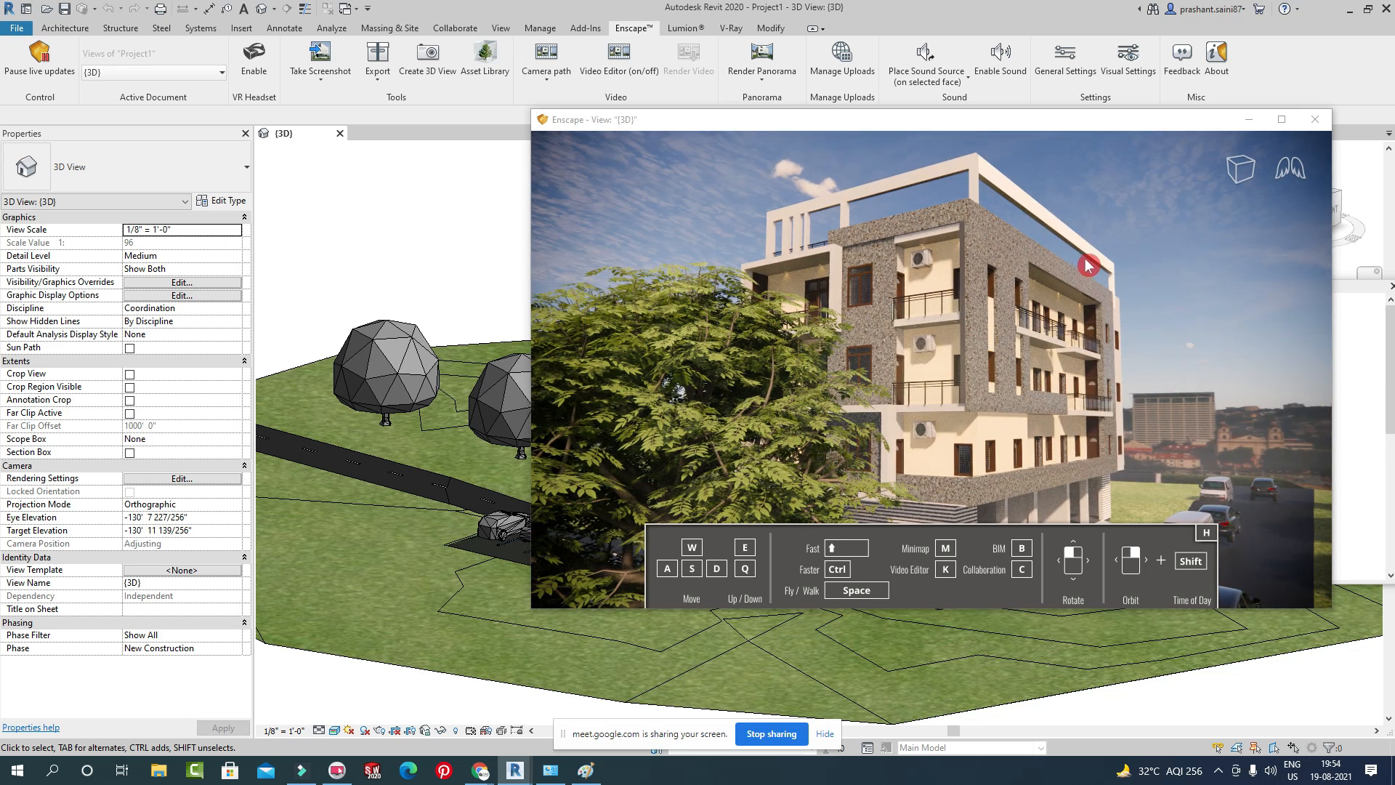
pyautogui.moveTo(903, 129); pyautogui.dragTo(972, 176)
pyautogui.click(336, 58)
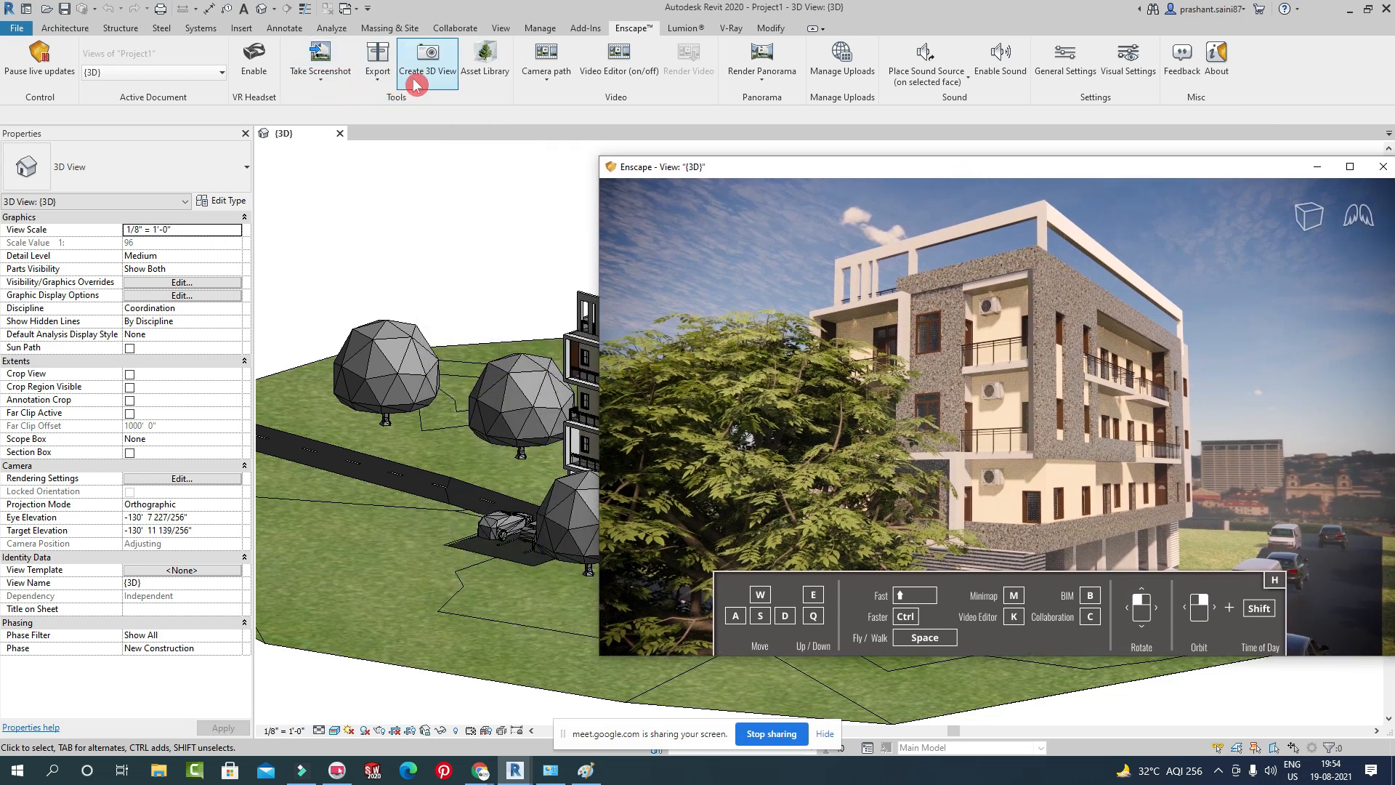
pyautogui.click(391, 80)
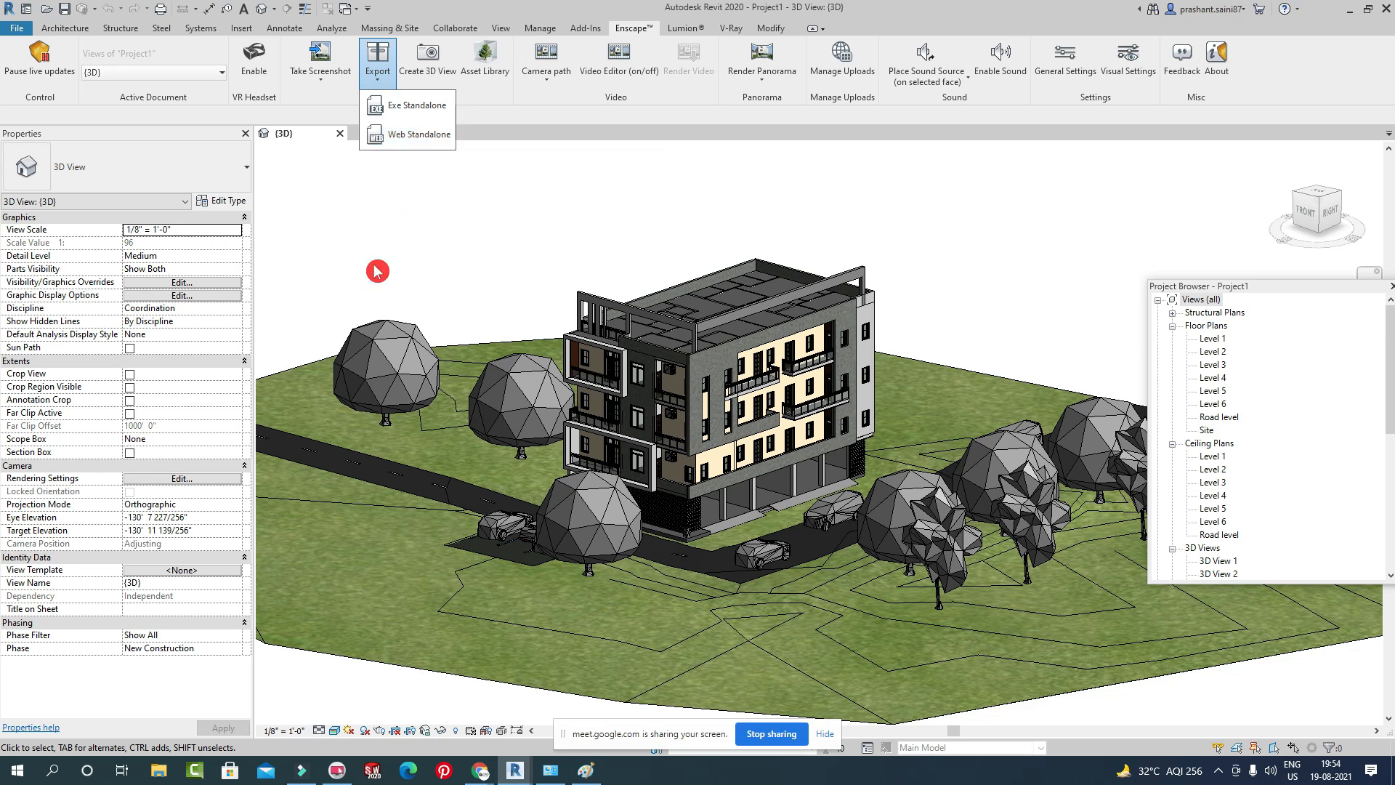
pyautogui.click(437, 236)
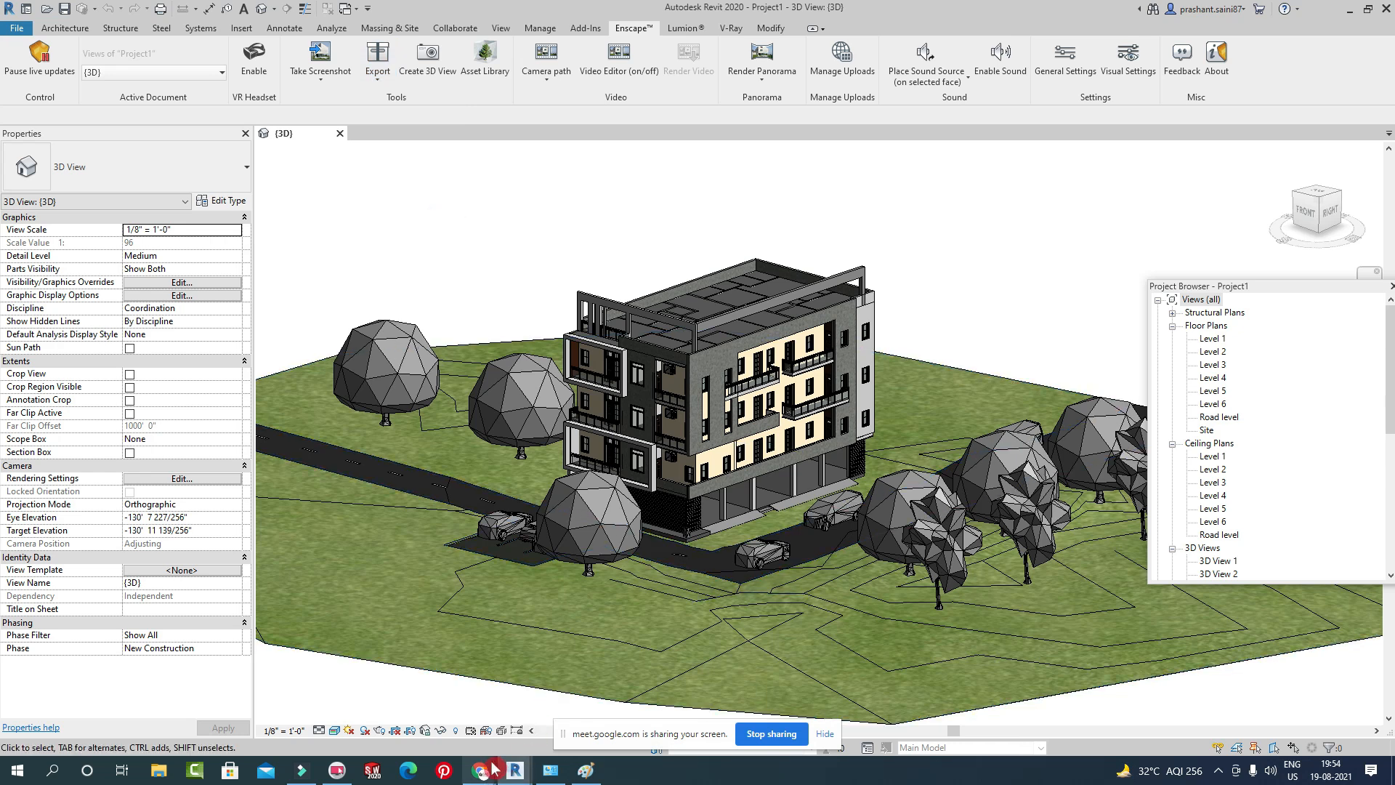
# Switch to Chrome and view the Google Meet call.
pyautogui.moveTo(480, 772)
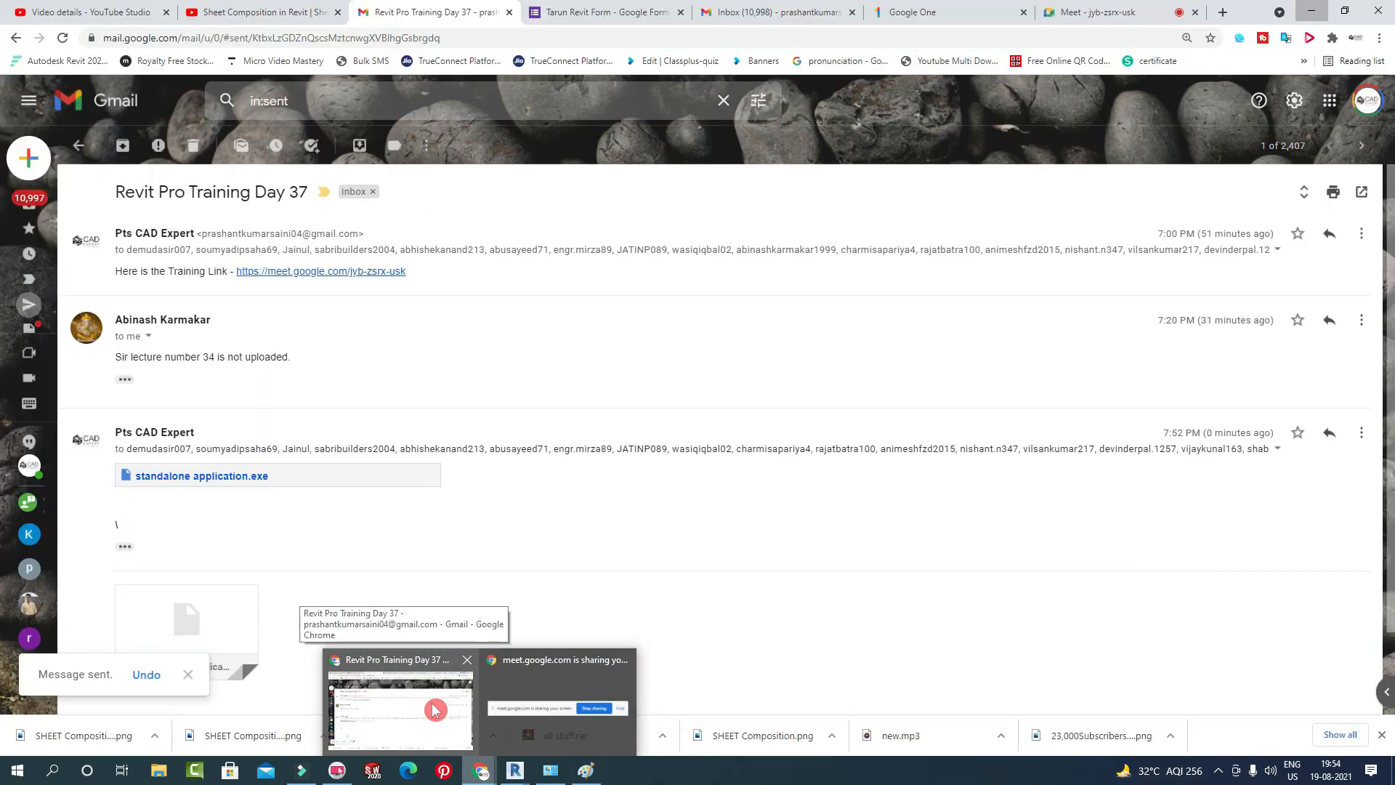
pyautogui.click(434, 710)
pyautogui.click(1094, 12)
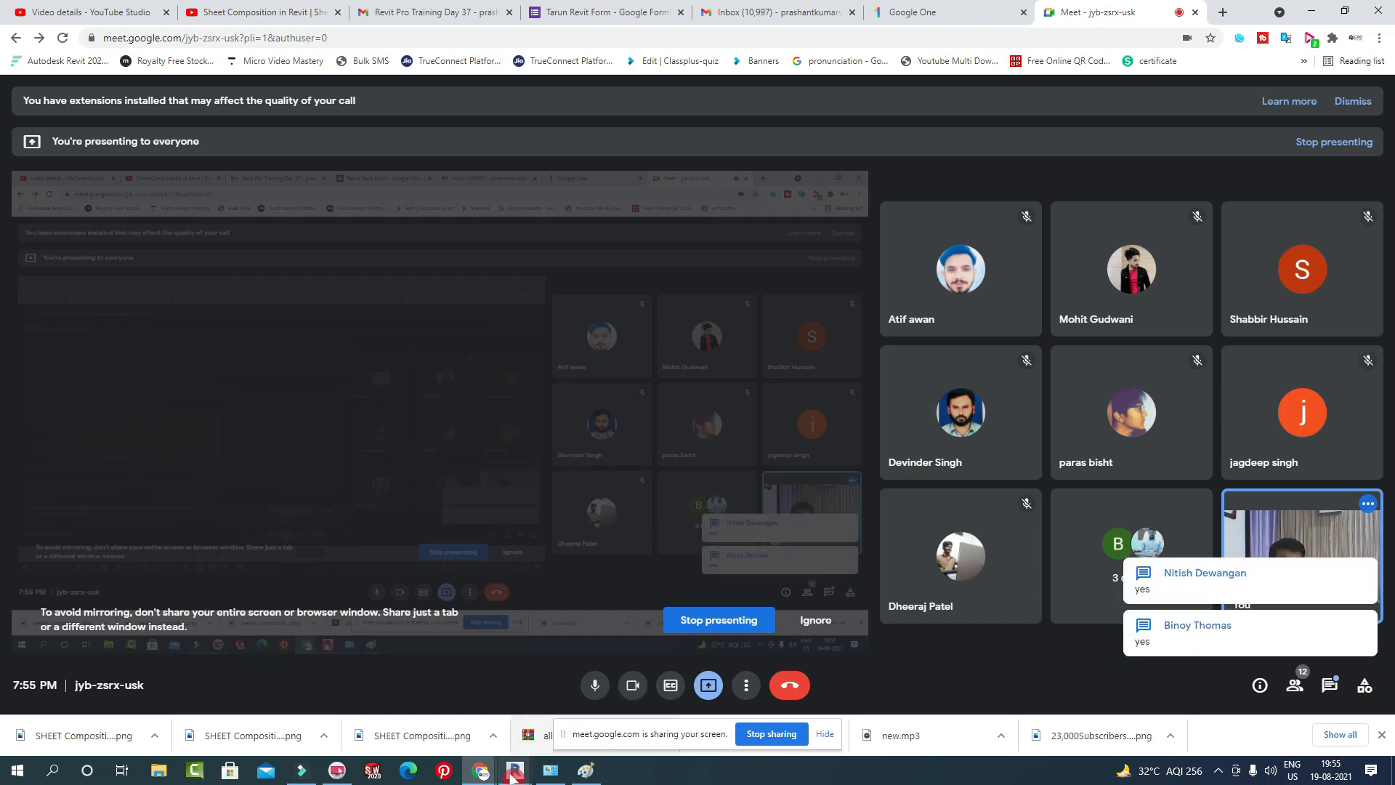
# Bring the Enscape window forward, minimise Chrome to return to Revit, and reposition the Enscape window slightly.
pyautogui.moveTo(484, 777)
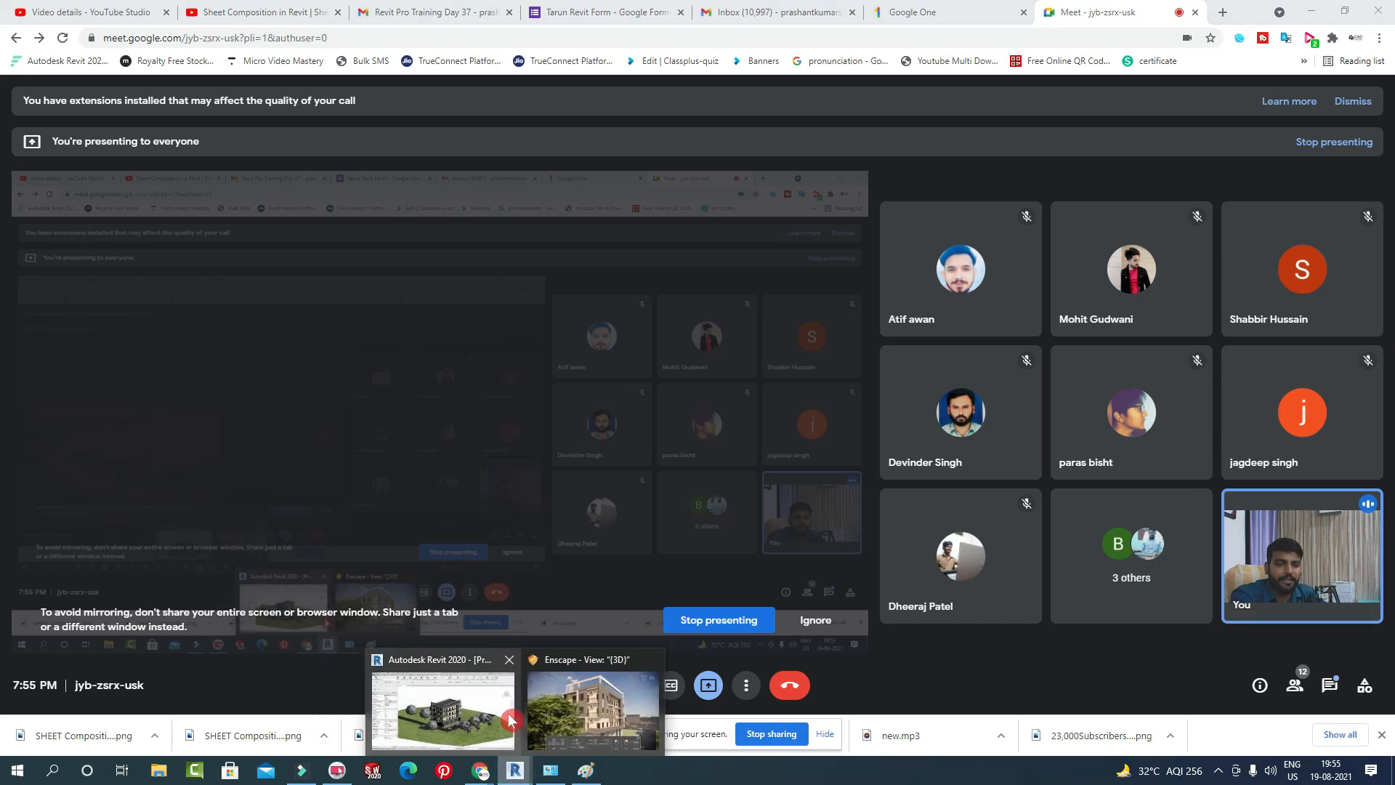
pyautogui.click(585, 708)
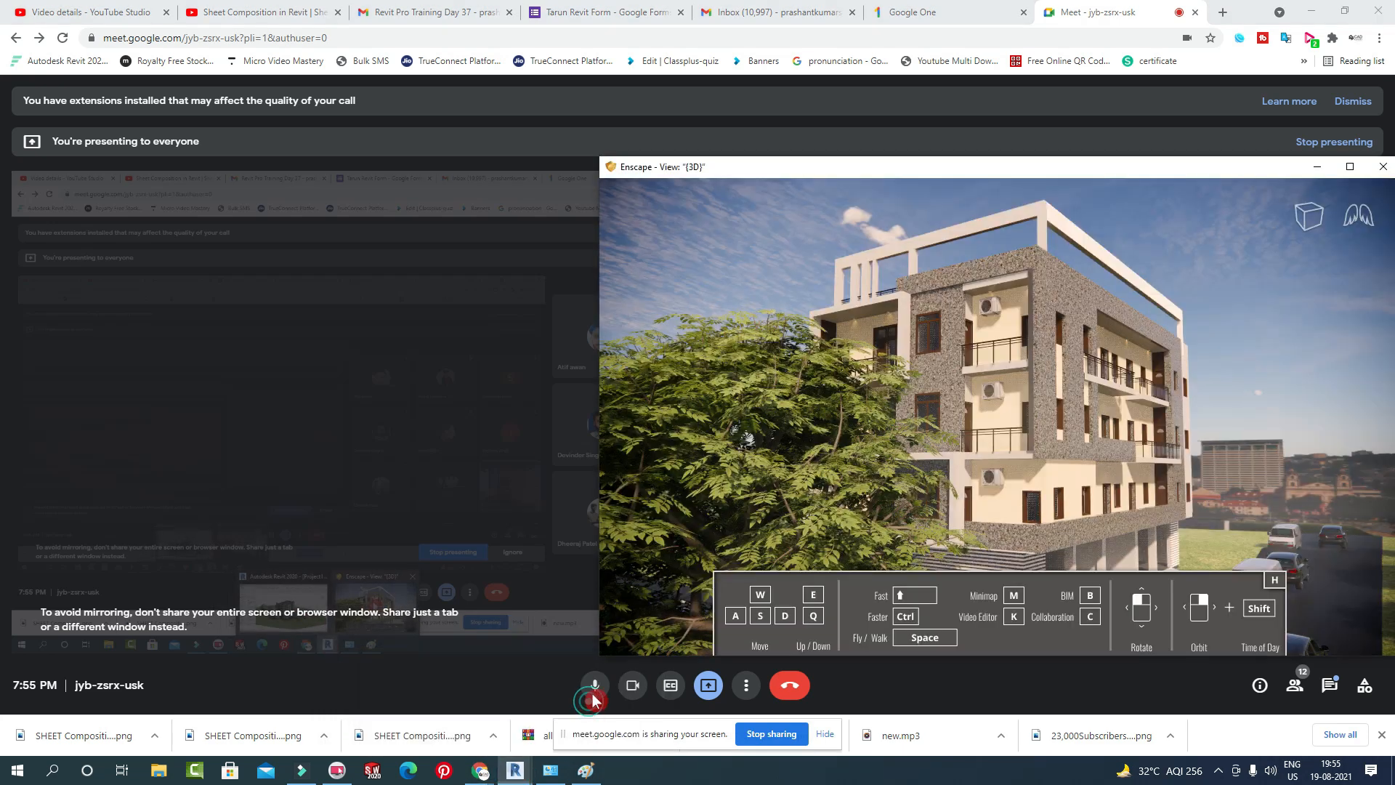
pyautogui.click(1312, 19)
pyautogui.moveTo(1003, 185); pyautogui.dragTo(970, 200)
# Try to export the project from Enscape as a Web Standalone and dismiss the resulting dialog.
pyautogui.click(379, 86)
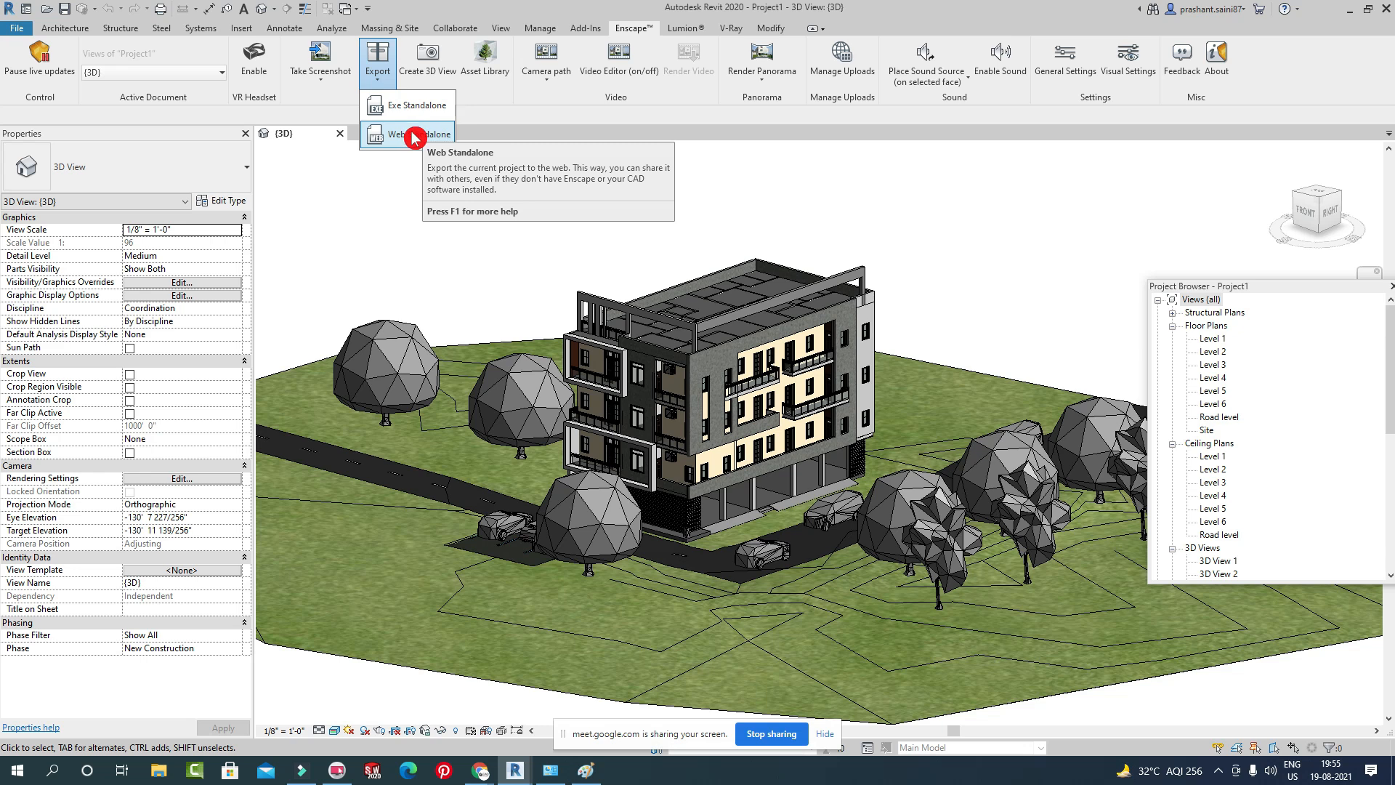
pyautogui.click(412, 137)
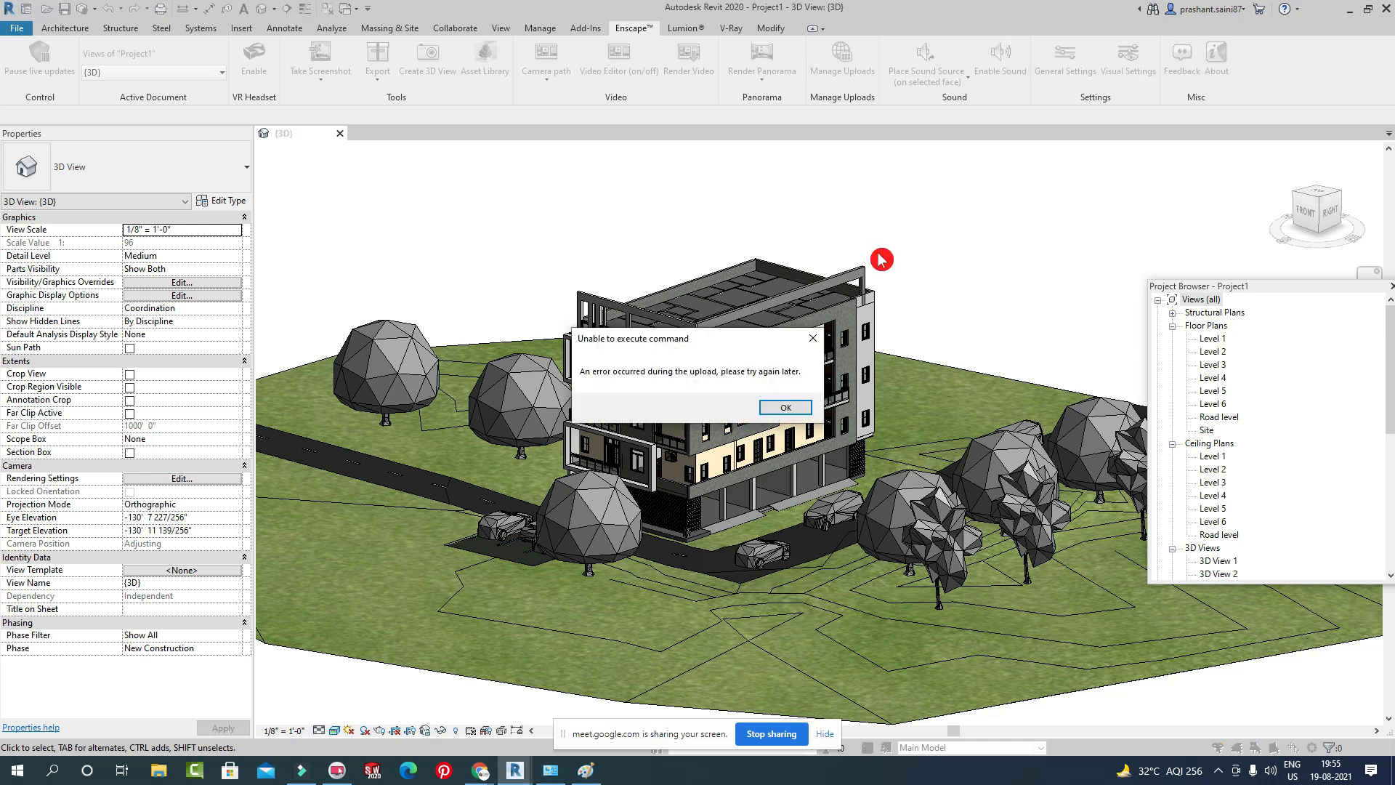
pyautogui.moveTo(760, 340); pyautogui.dragTo(707, 196)
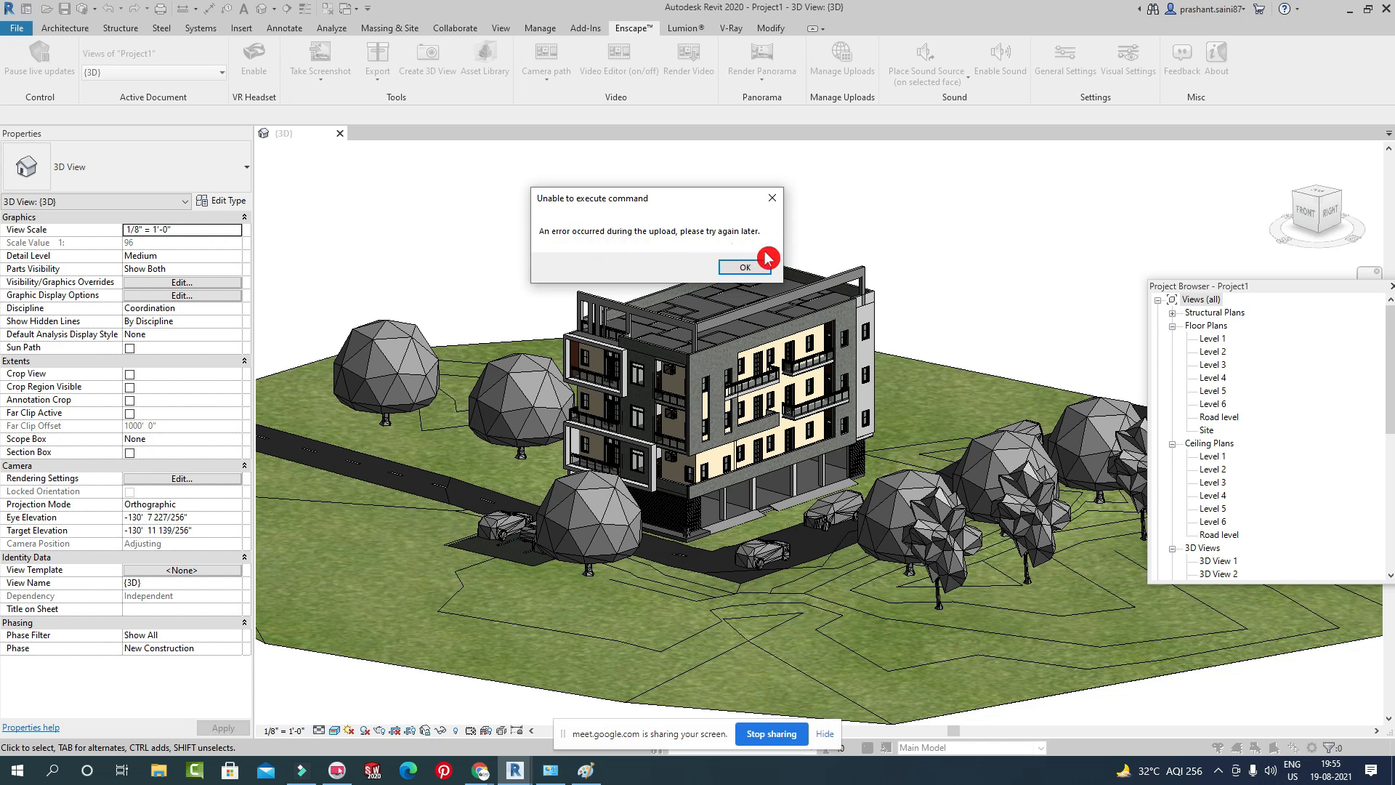
pyautogui.click(774, 198)
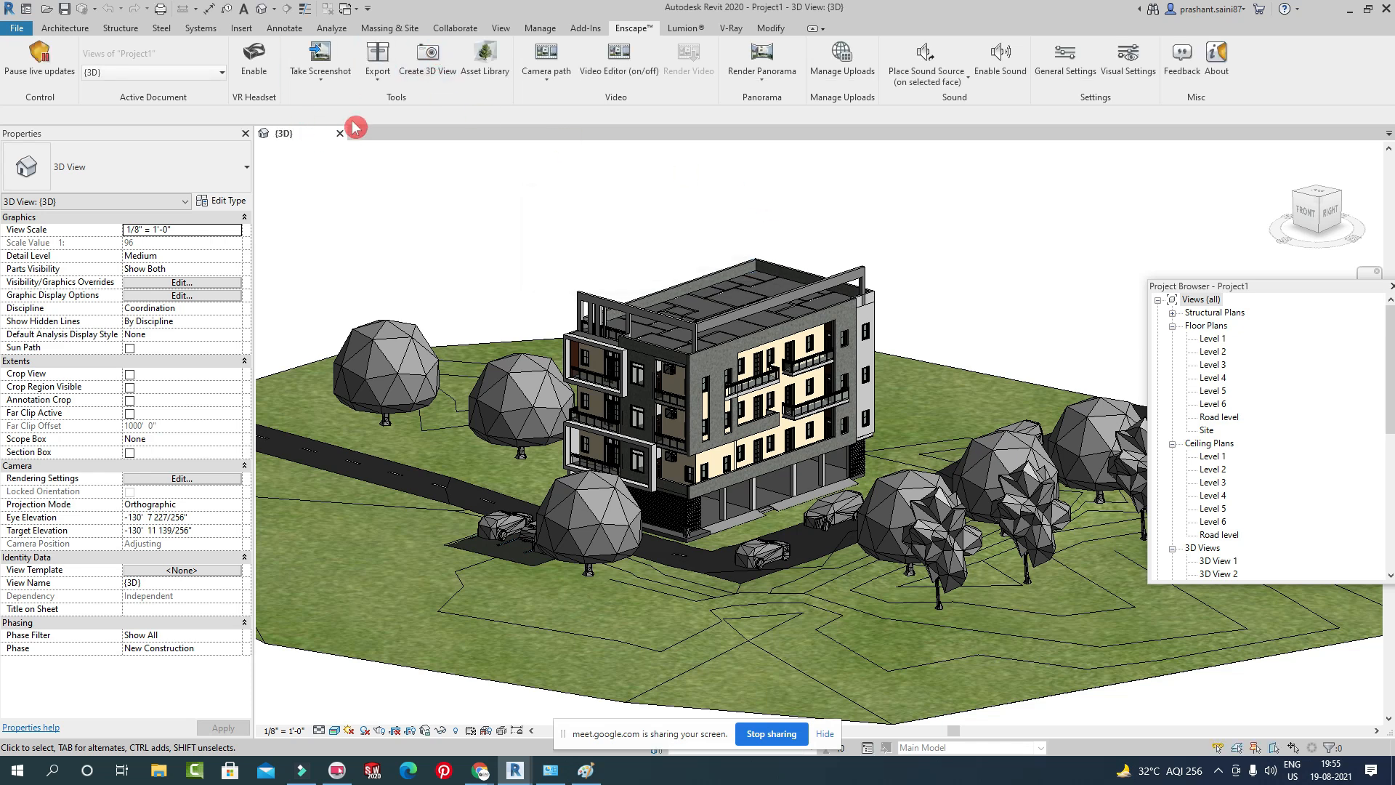
# Open Enscape's Manage Uploads window, look through its Web Standalones and Panoramas galleries, and reposition it over the model.
pyautogui.click(783, 81)
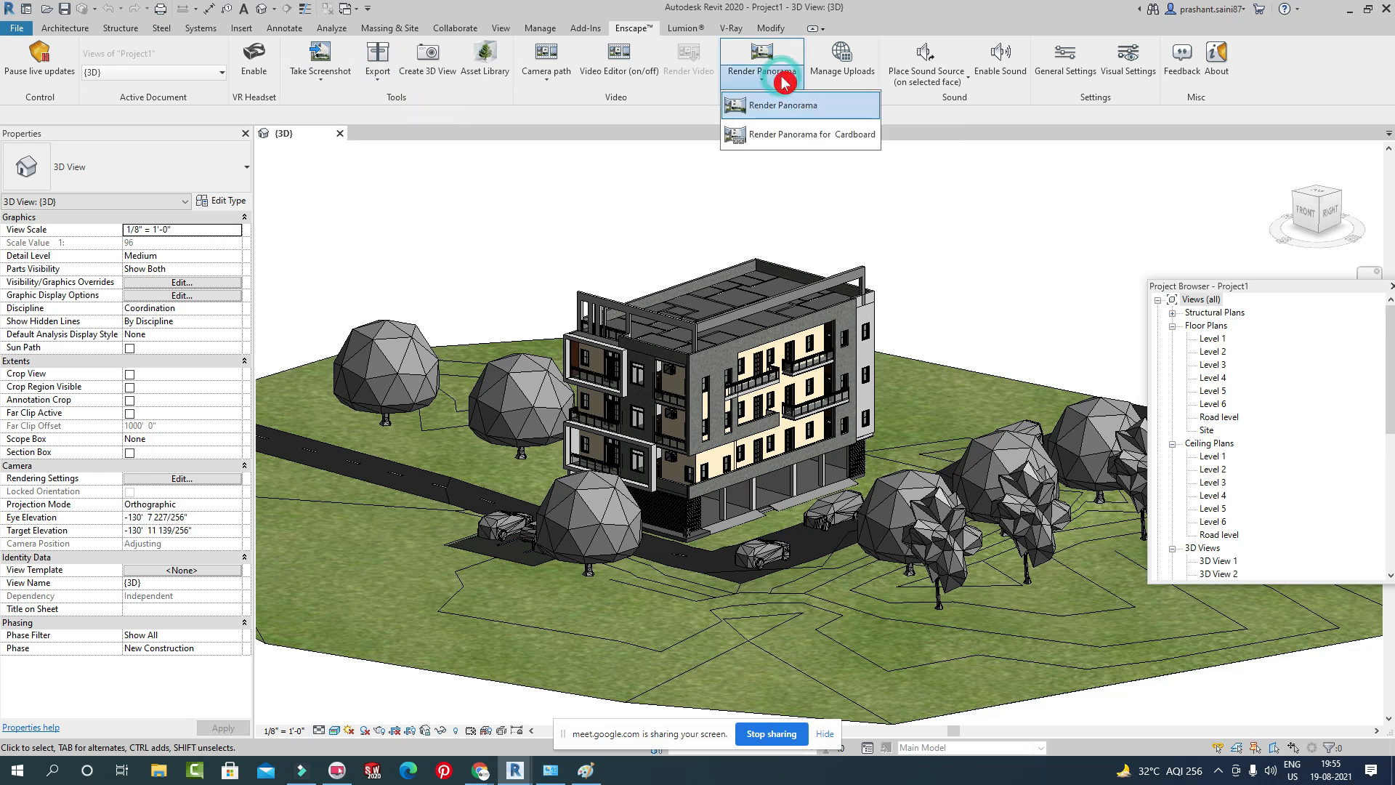
pyautogui.click(840, 74)
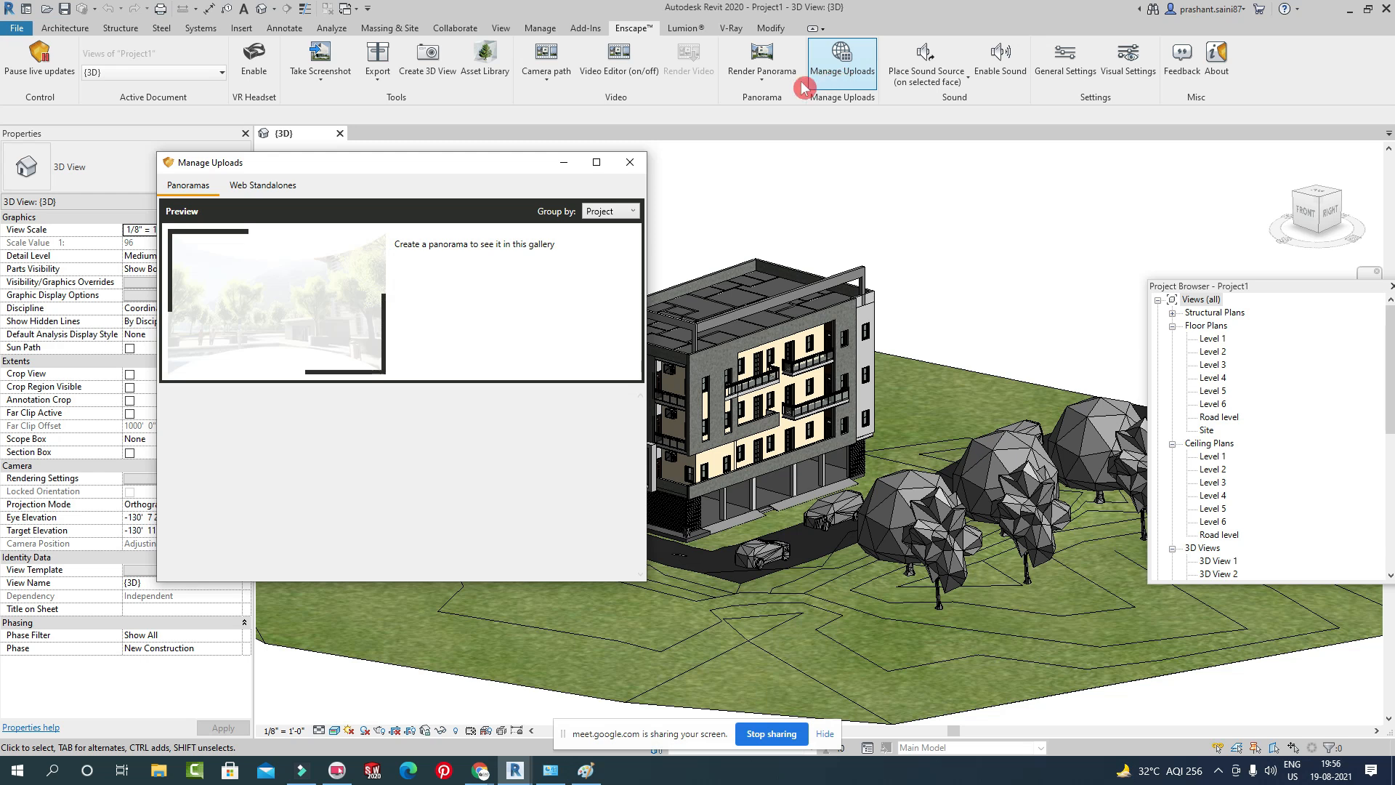
pyautogui.moveTo(507, 165); pyautogui.dragTo(990, 125)
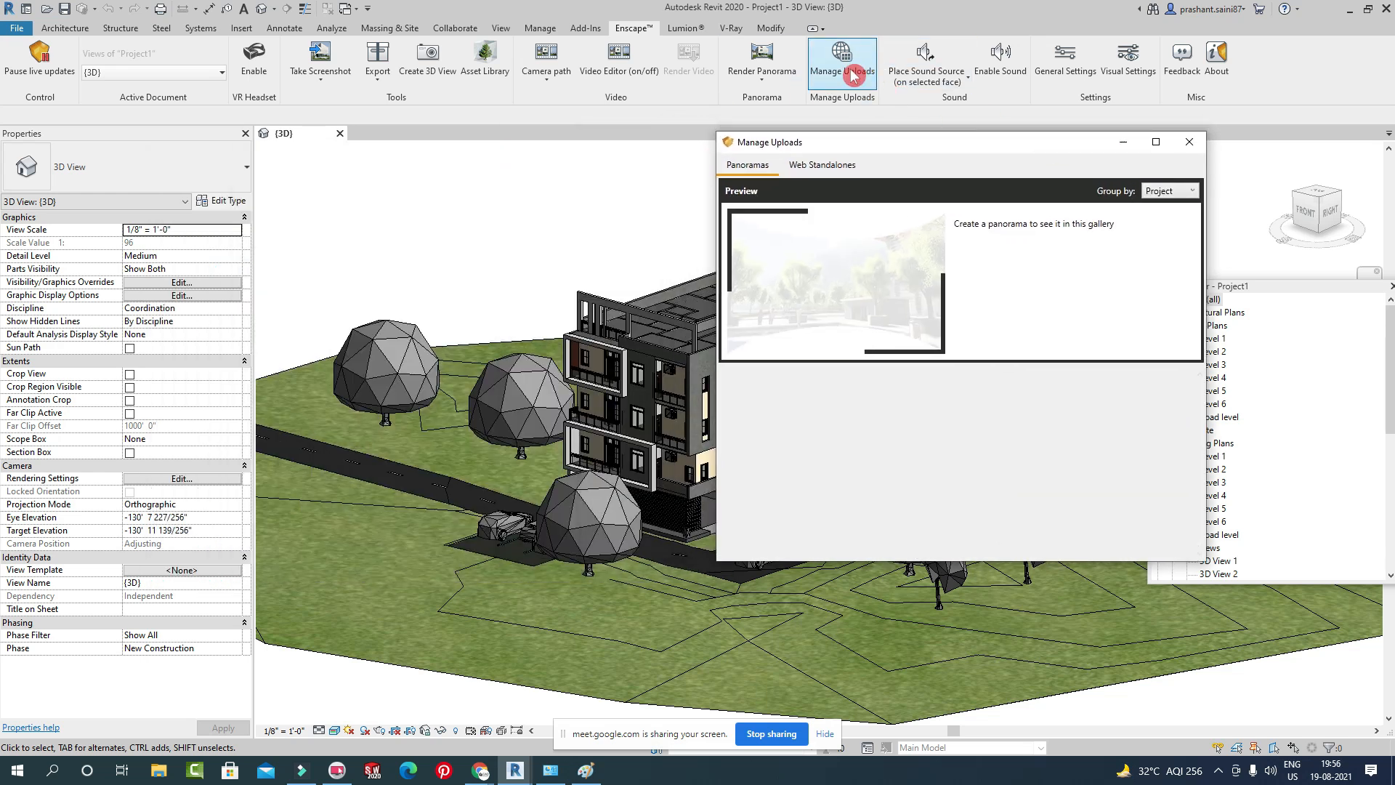
pyautogui.click(824, 165)
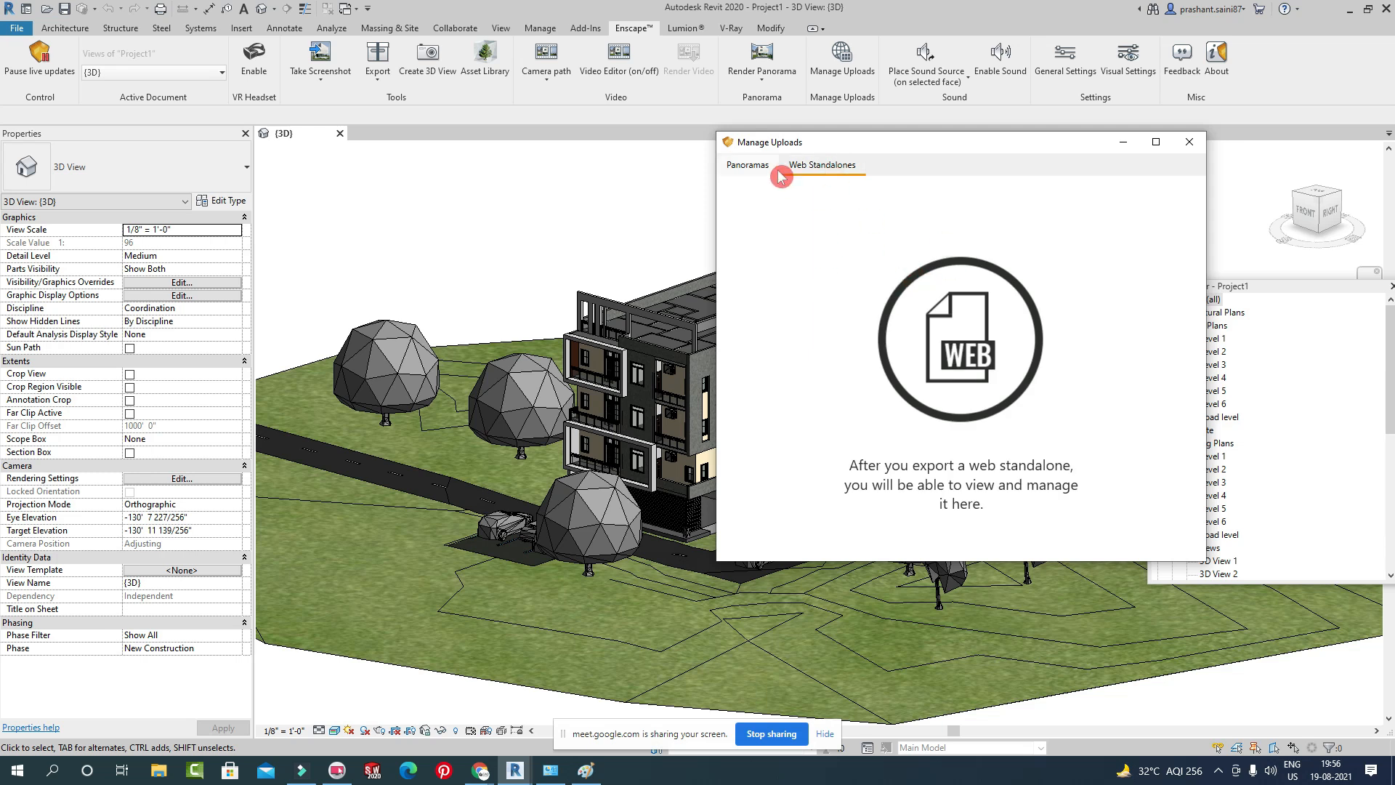
pyautogui.click(756, 165)
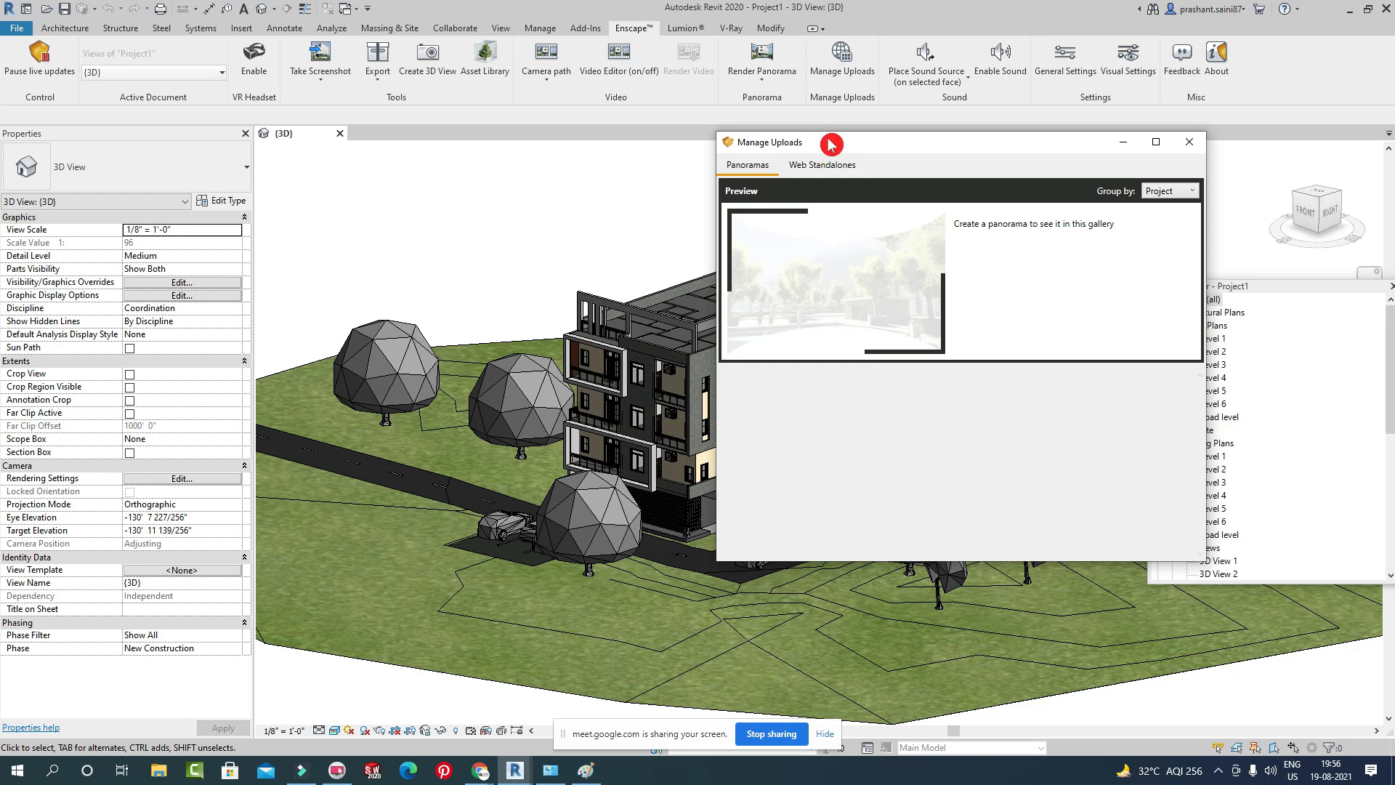
pyautogui.moveTo(825, 145); pyautogui.dragTo(629, 205)
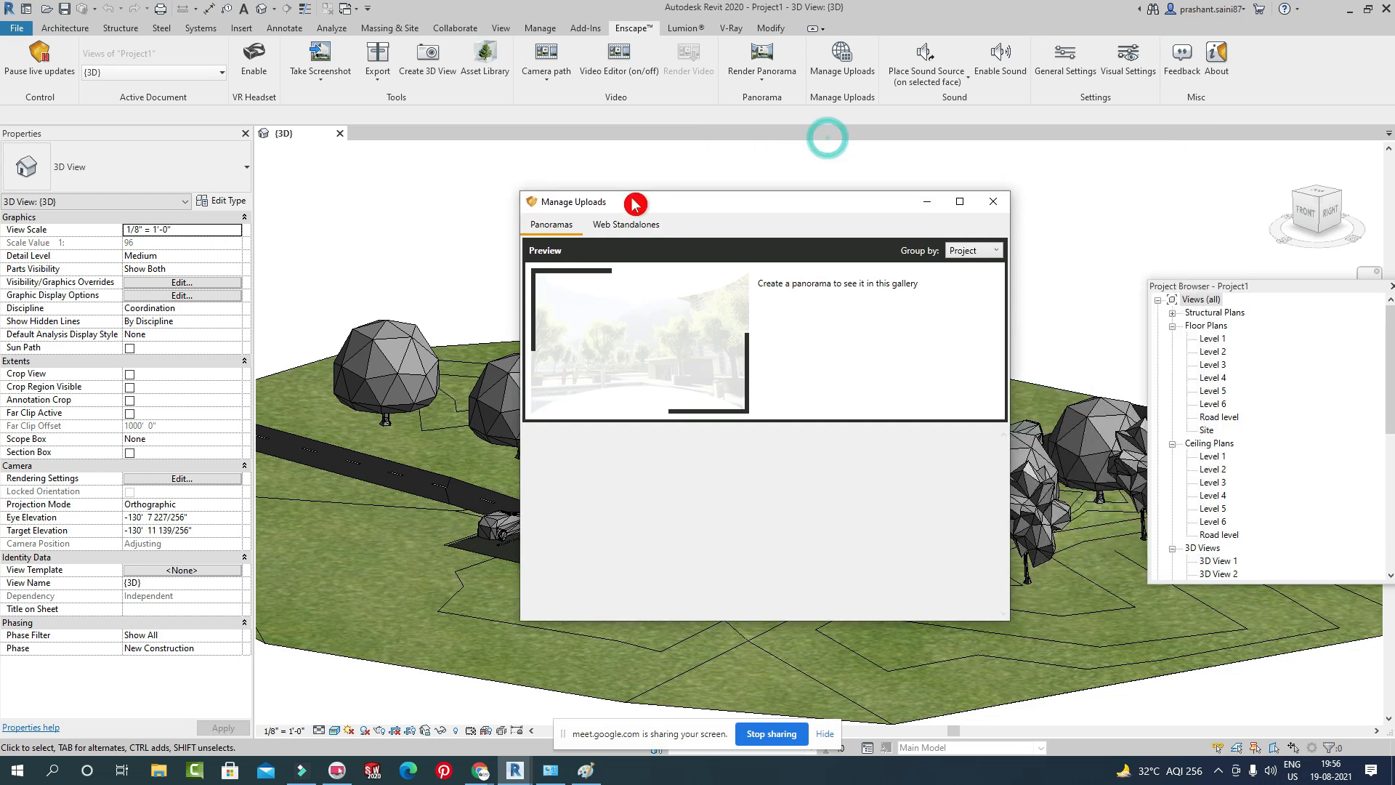
# Render a 360° panorama from the current Enscape camera position and bring the Enscape window forward to watch its progress.
pyautogui.click(764, 80)
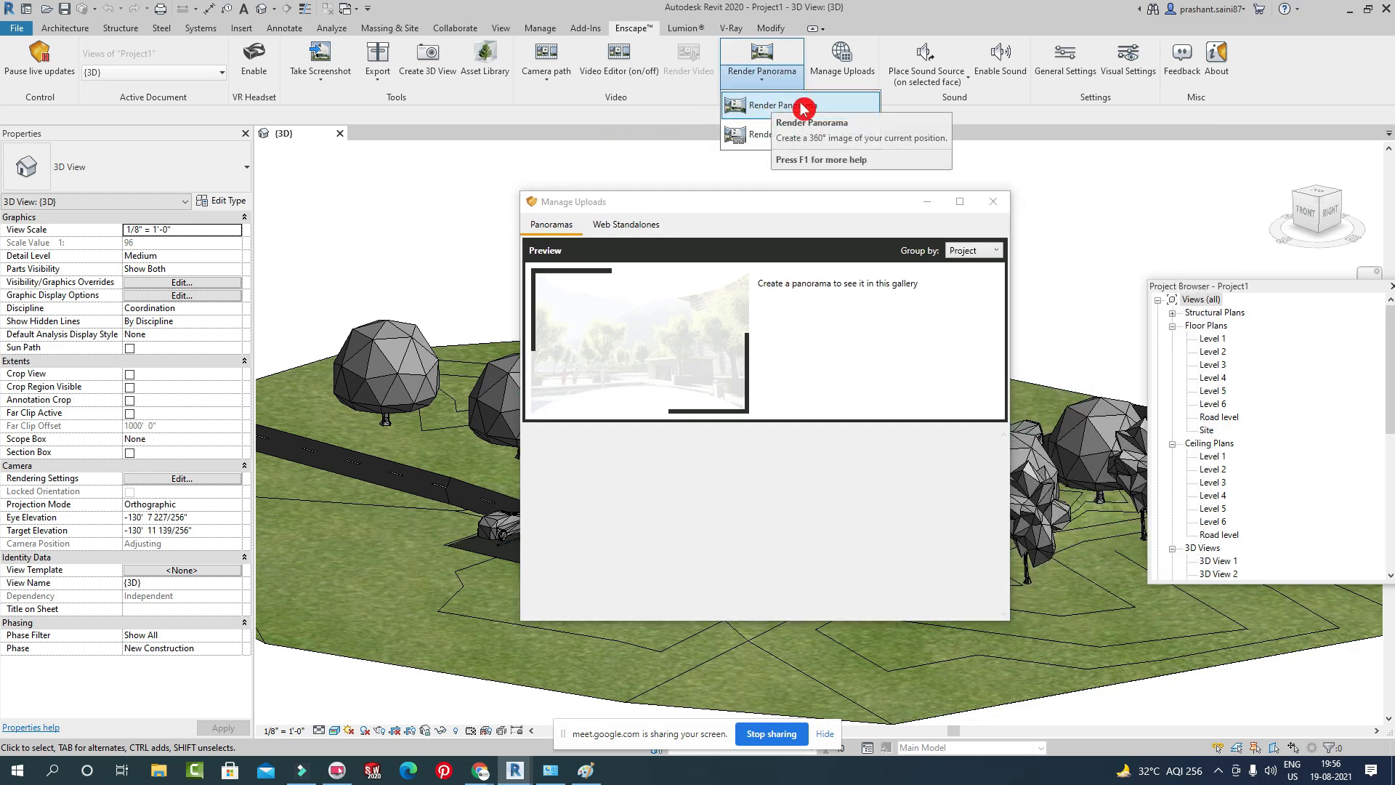
pyautogui.click(778, 106)
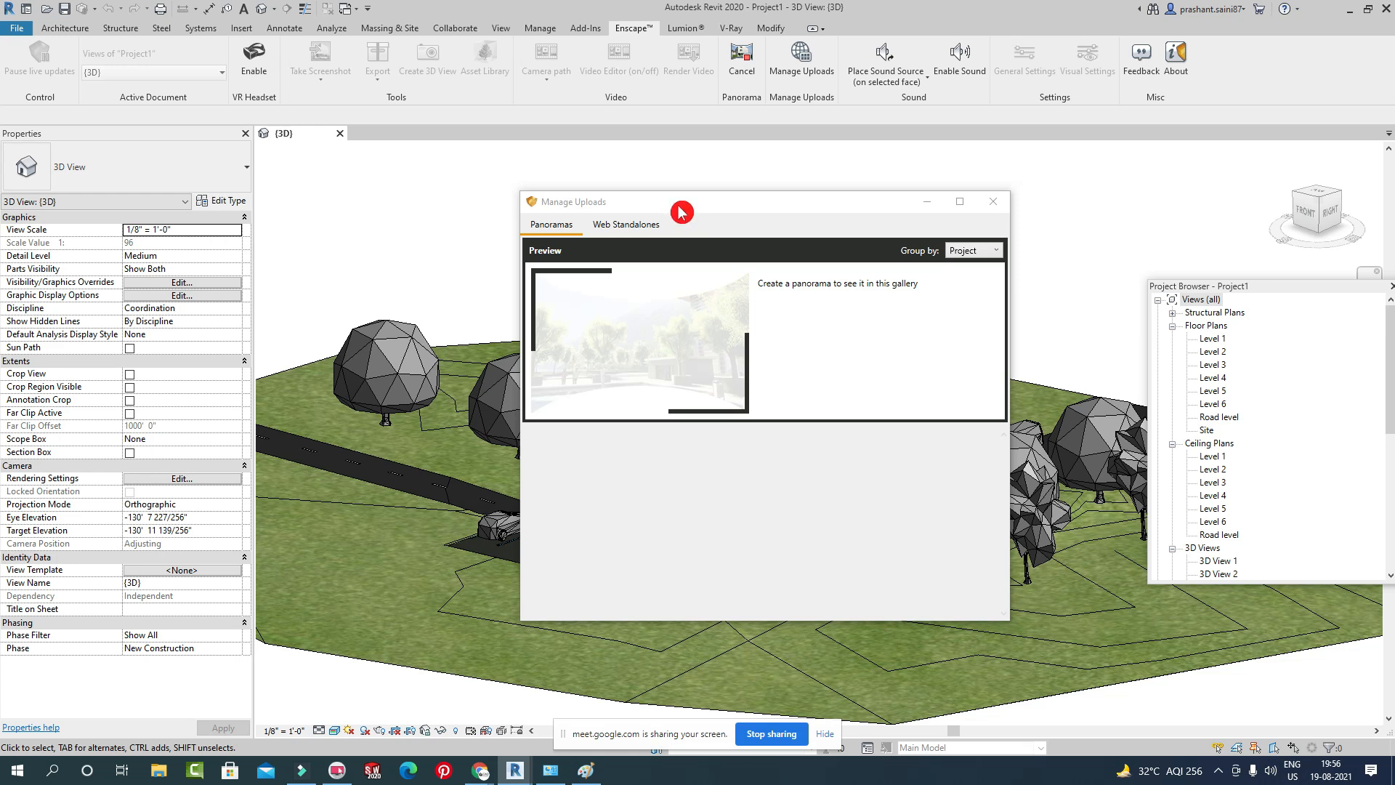
pyautogui.moveTo(536, 756)
pyautogui.click(550, 716)
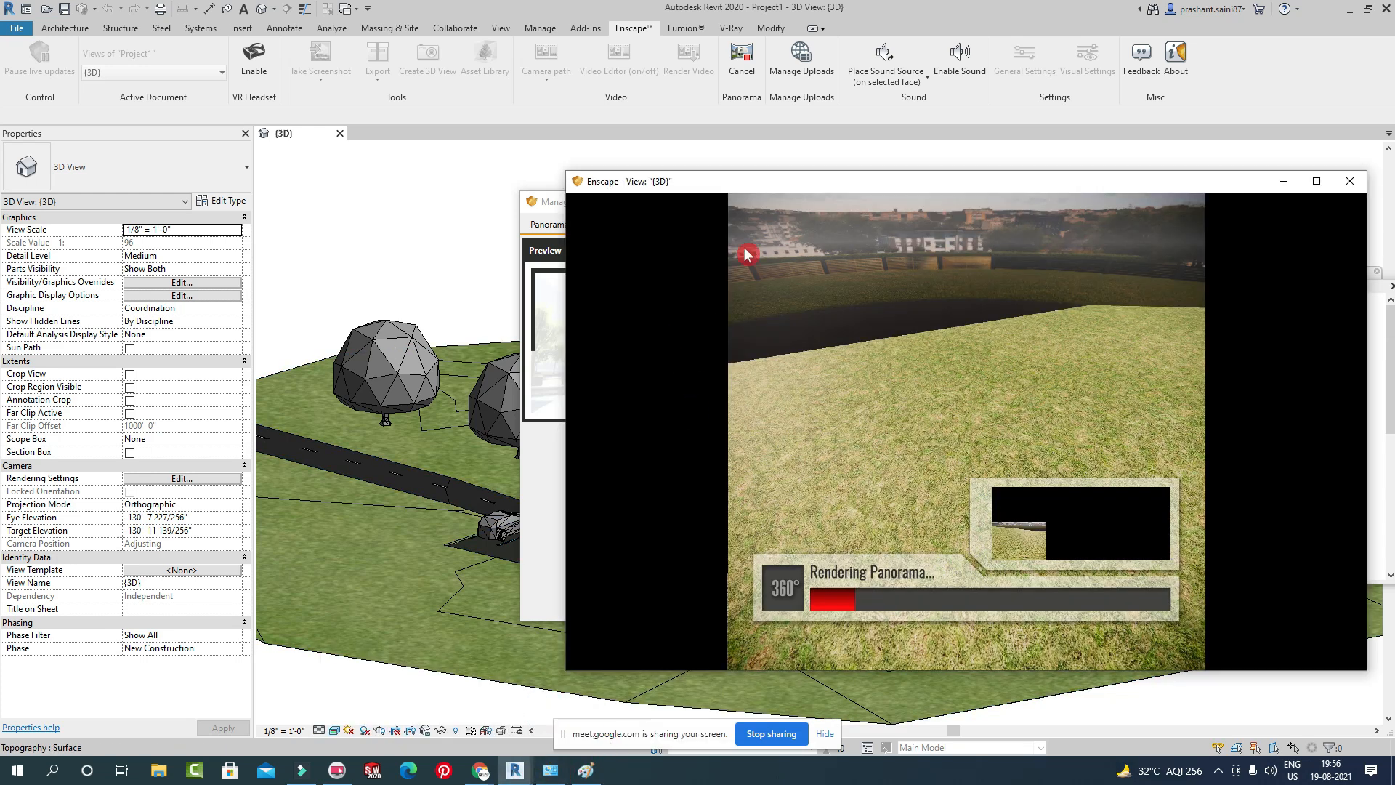
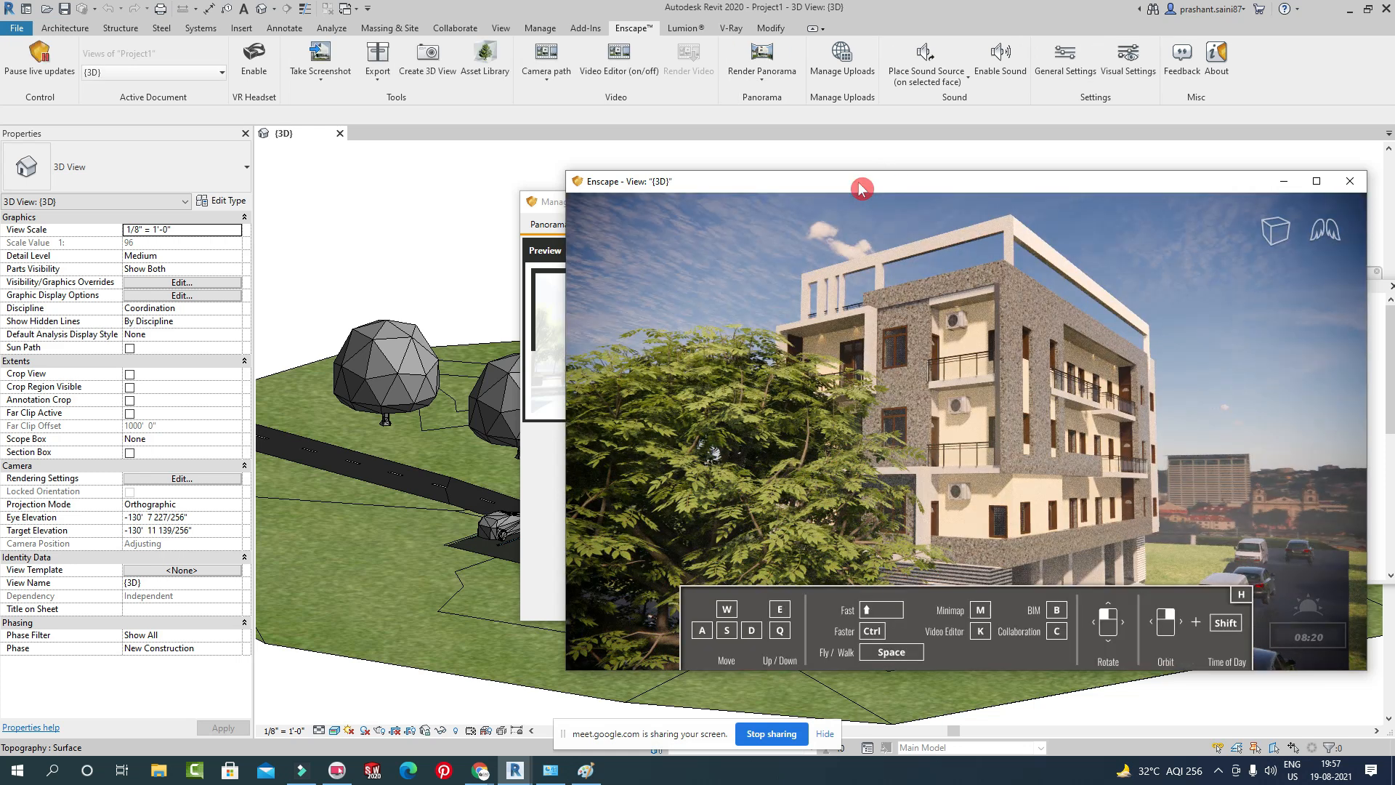
# Move the Enscape window aside and check the Web Standalones and Panoramas galleries, keeping the panoramas grouped by project.
pyautogui.moveTo(861, 188); pyautogui.dragTo(1045, 516)
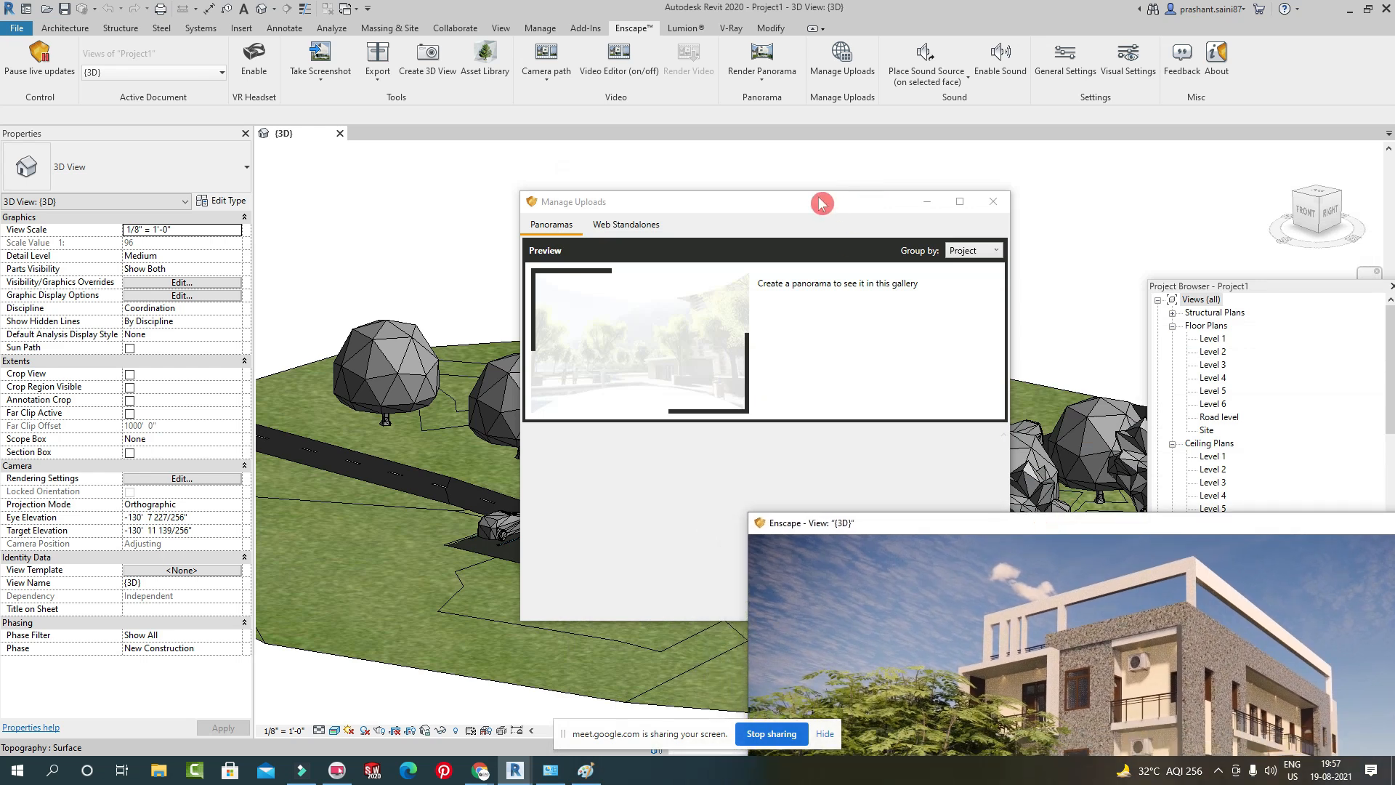
pyautogui.moveTo(823, 201); pyautogui.dragTo(739, 101)
pyautogui.click(536, 127)
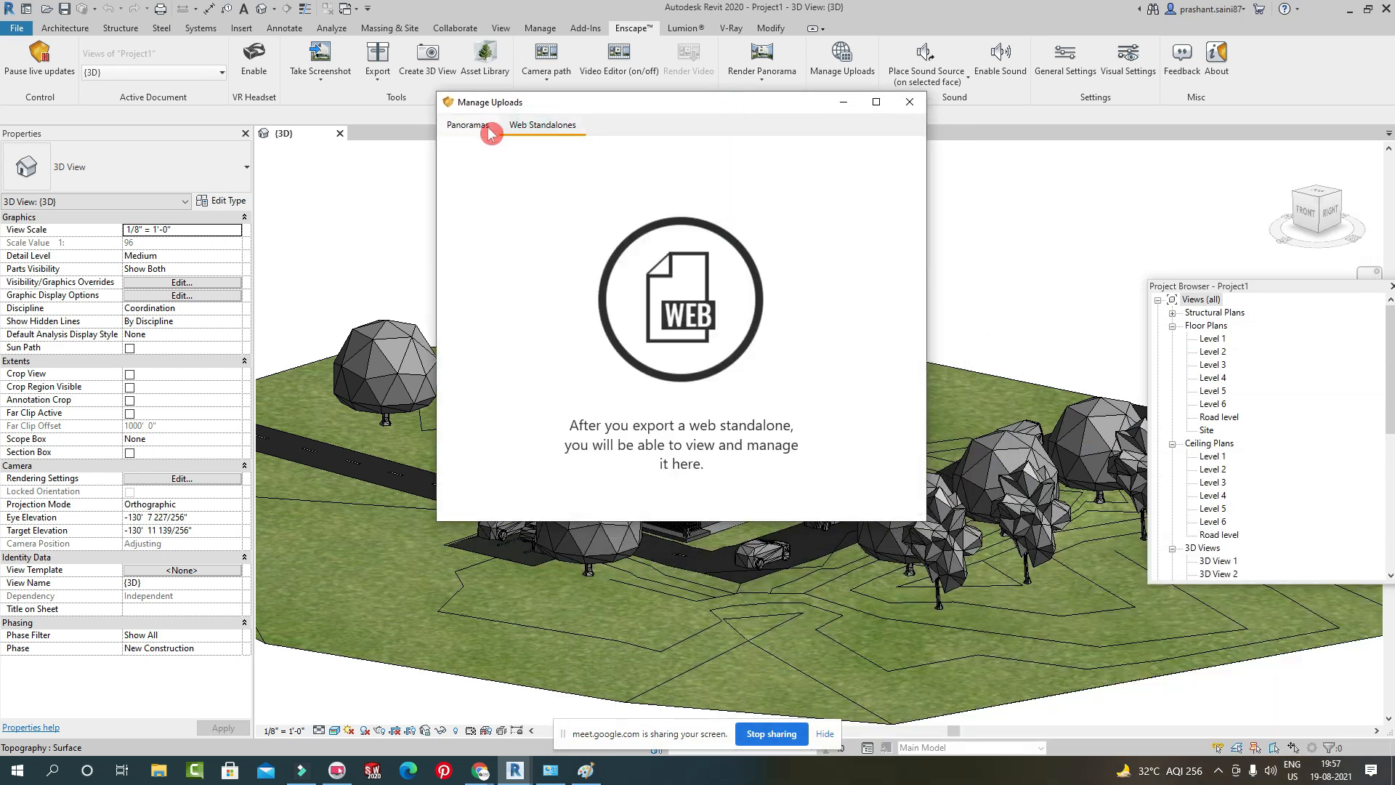
pyautogui.click(458, 127)
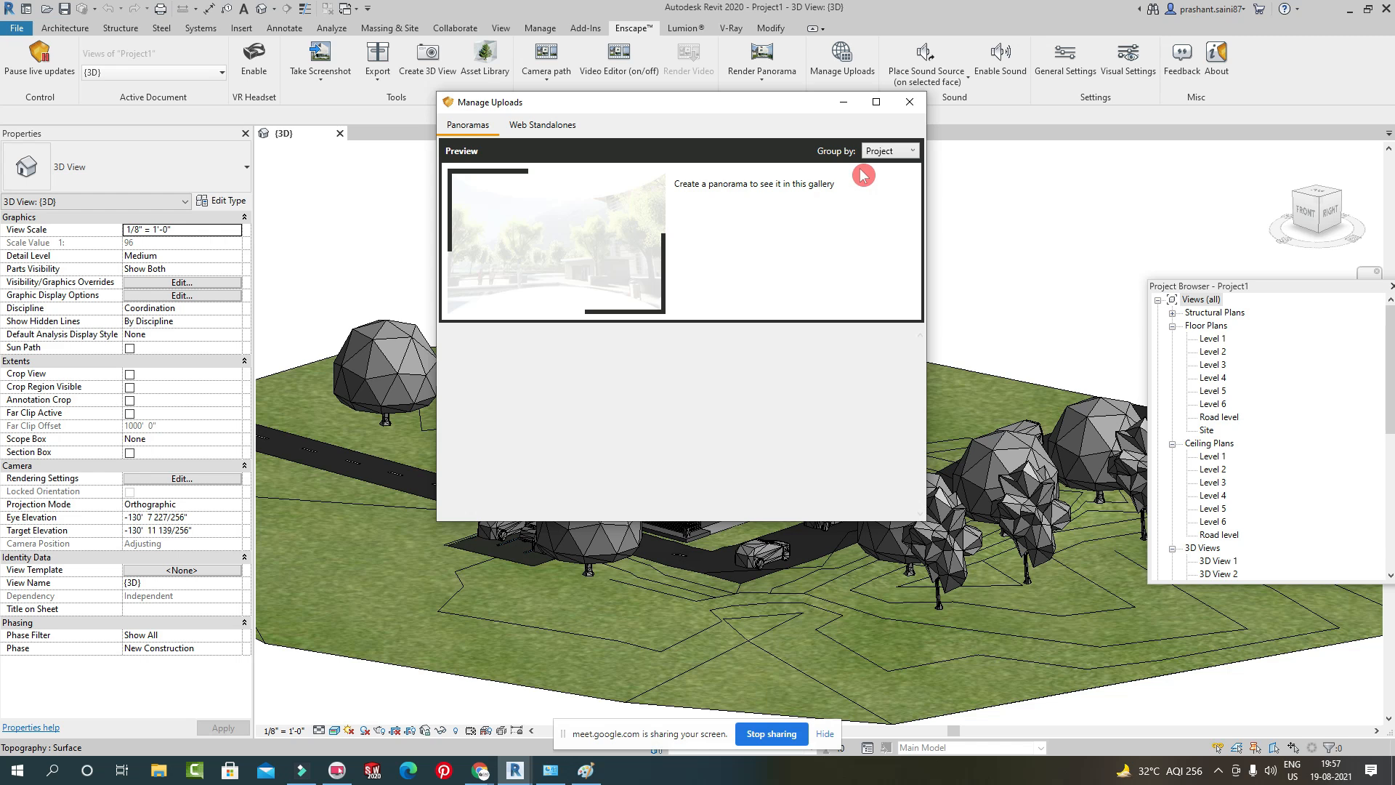
pyautogui.click(891, 151)
pyautogui.click(877, 167)
pyautogui.moveTo(712, 109); pyautogui.dragTo(788, 222)
# Close and reopen Manage Uploads to refresh the gallery, and select the rendered Project1 panorama.
pyautogui.click(764, 80)
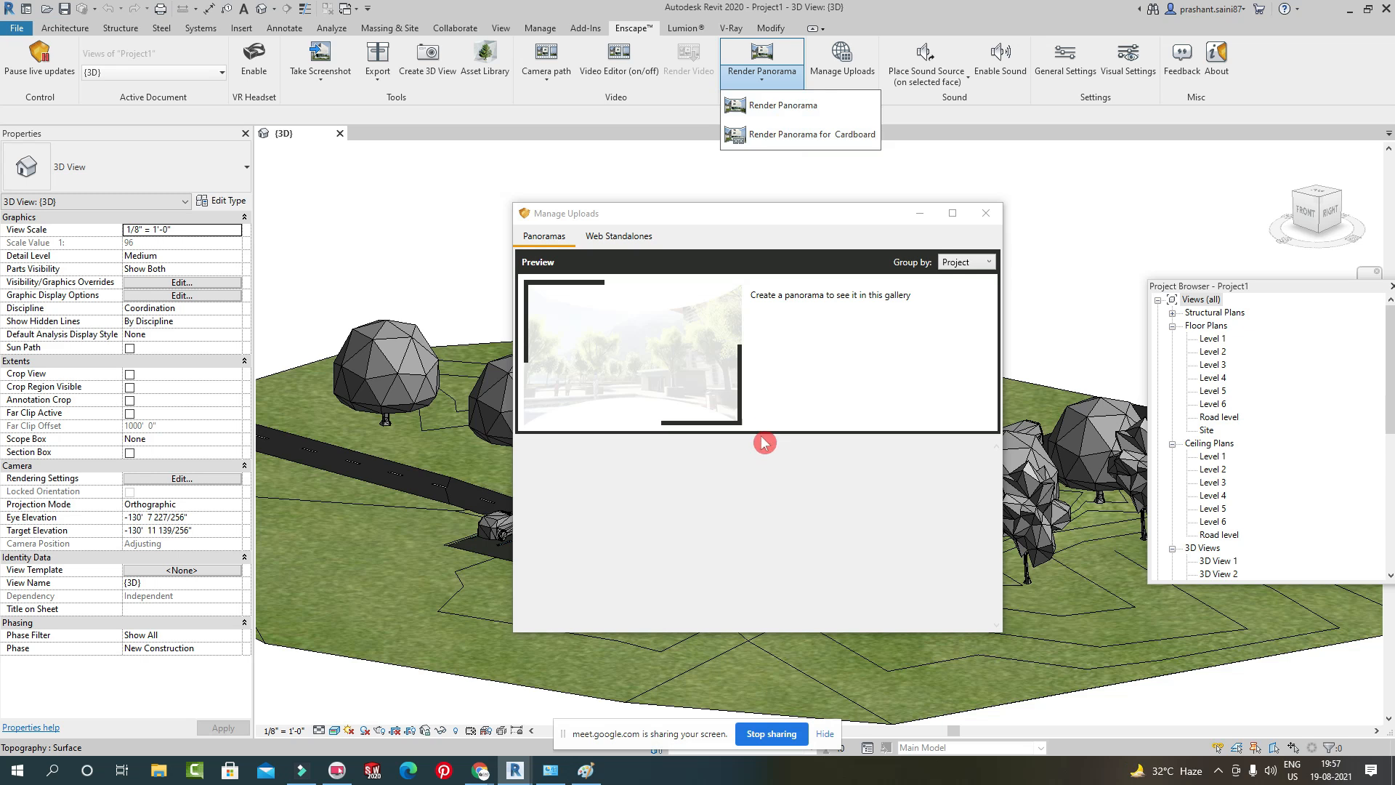
pyautogui.click(994, 220)
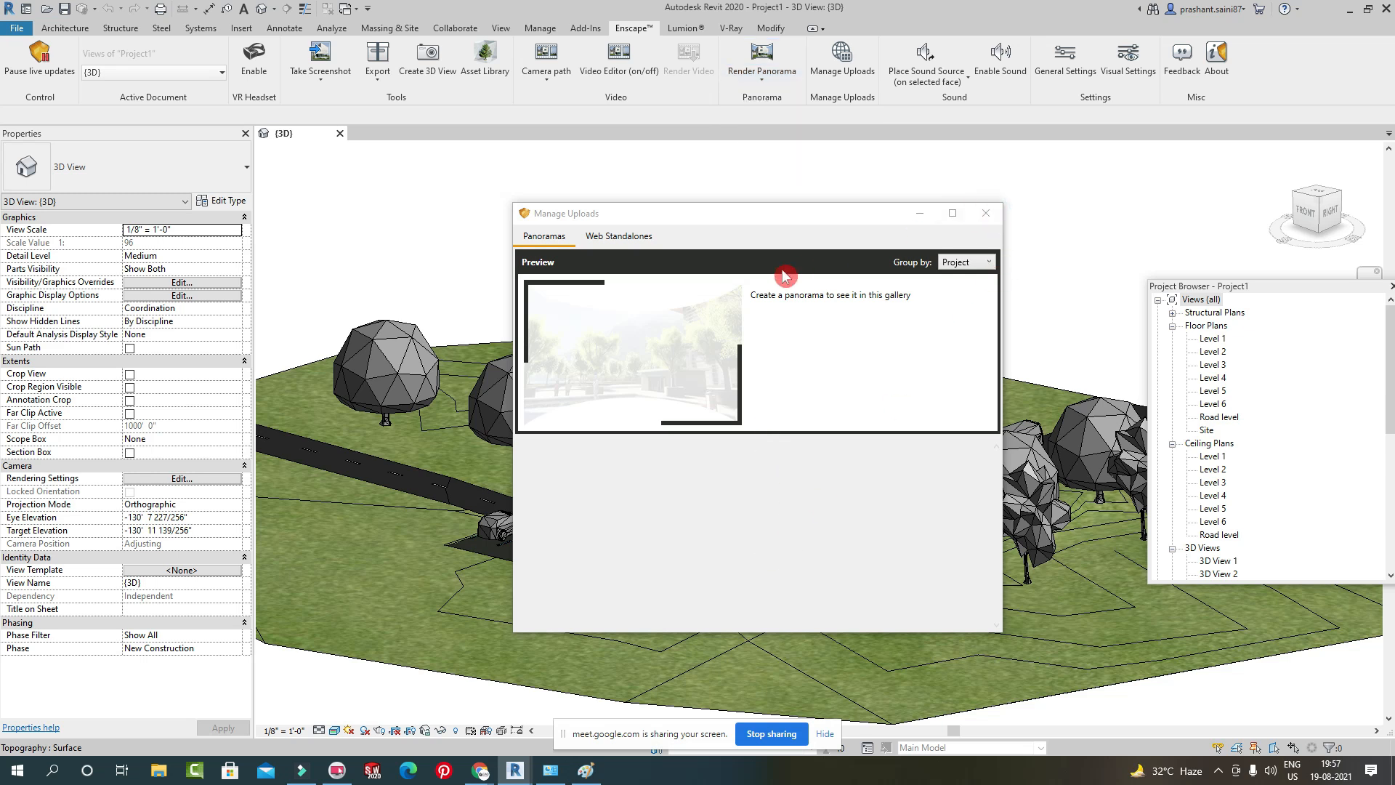
pyautogui.click(981, 216)
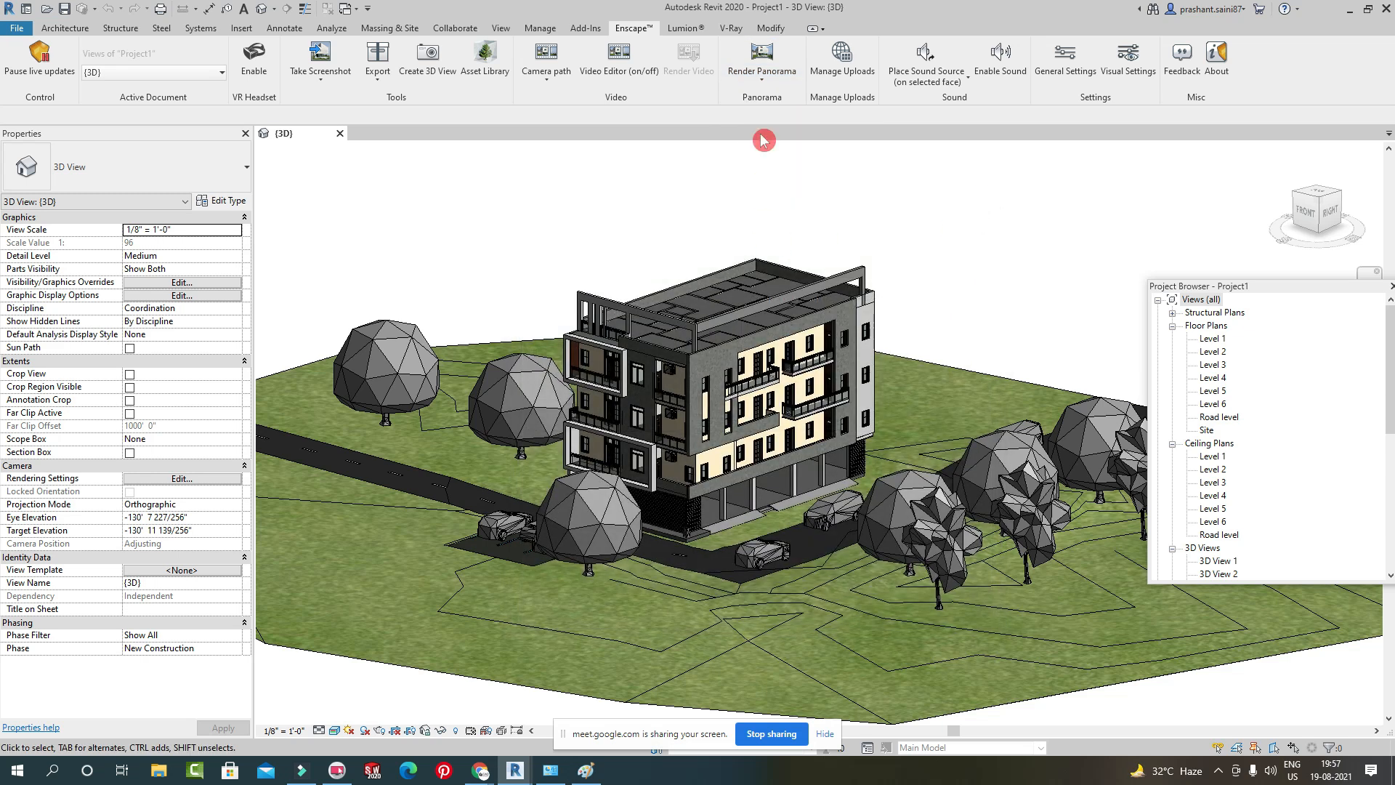
pyautogui.click(840, 75)
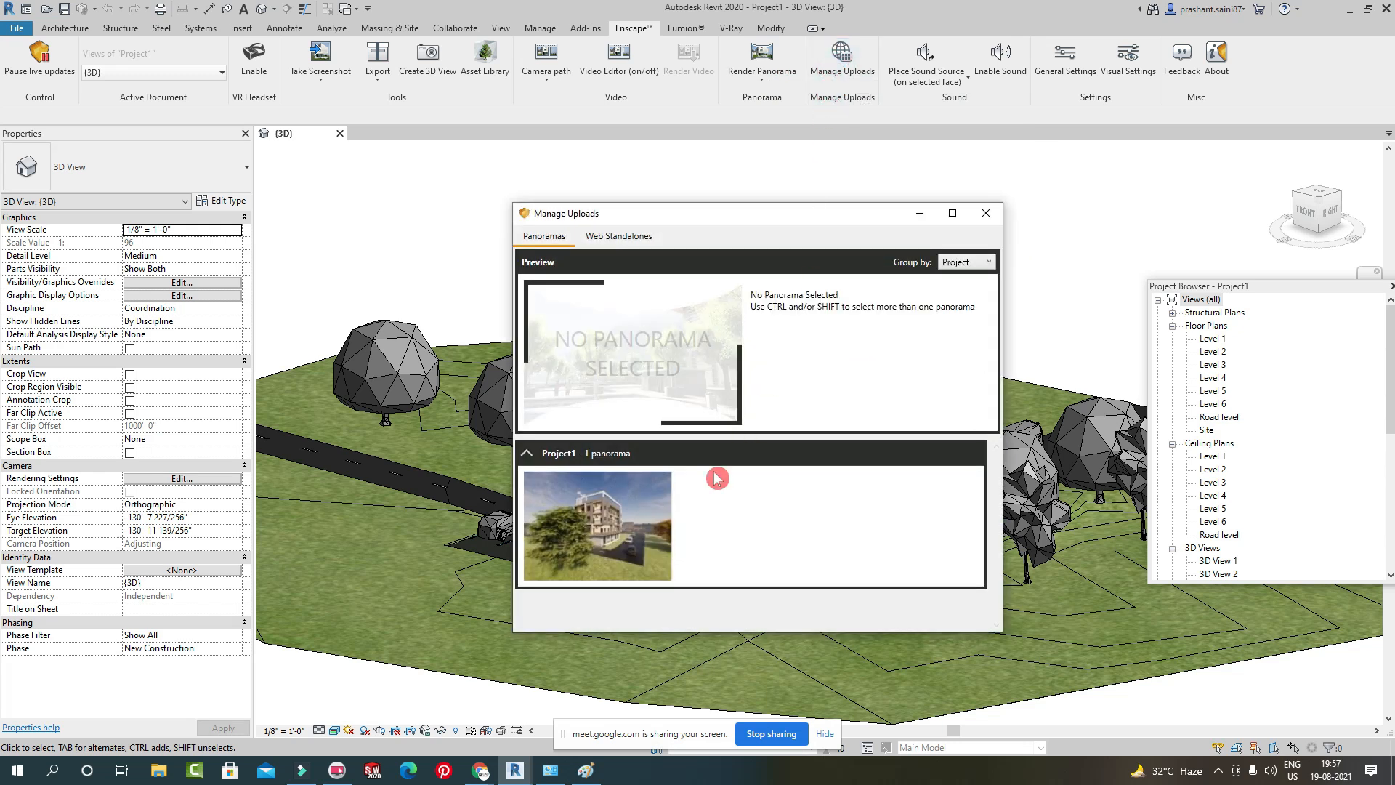
pyautogui.click(604, 511)
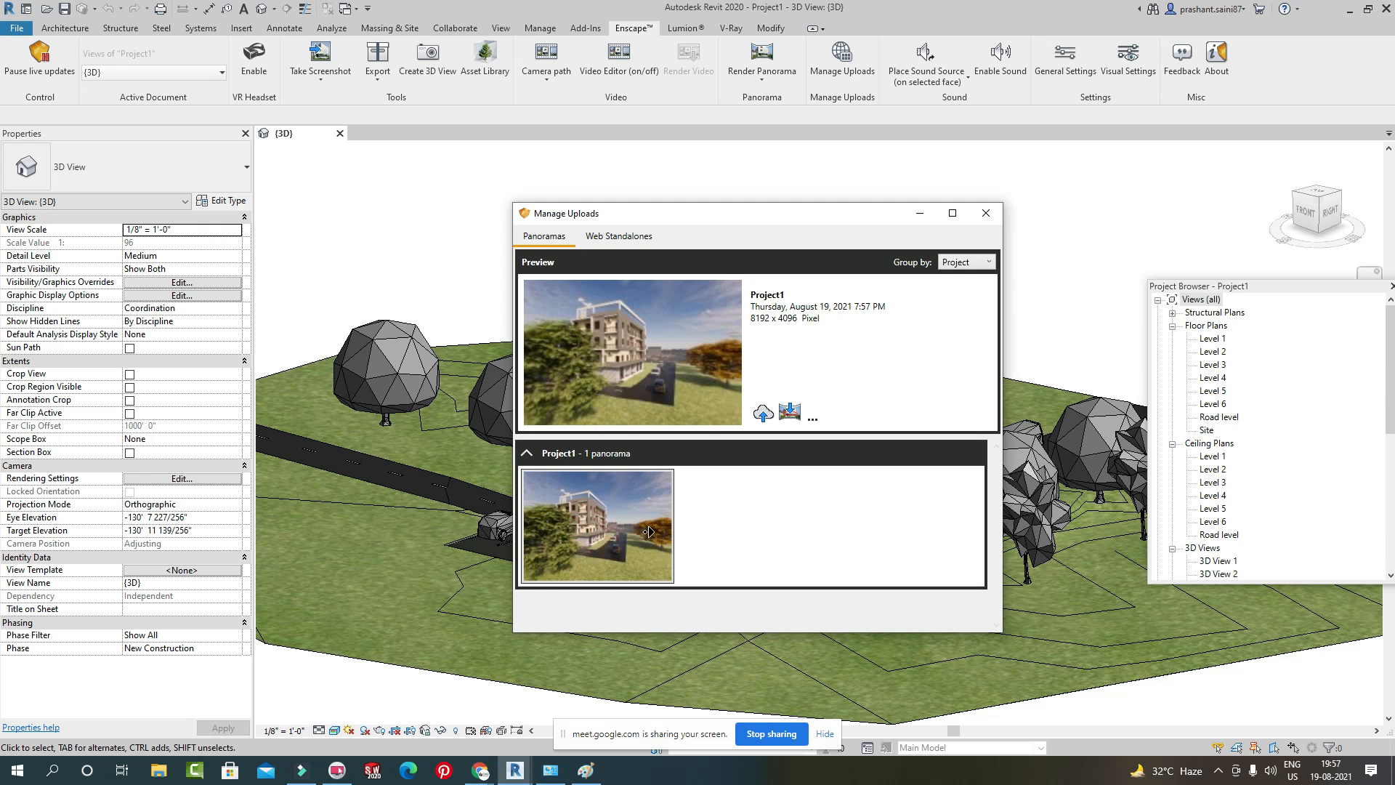
pyautogui.moveTo(720, 214); pyautogui.dragTo(726, 155)
pyautogui.click(604, 481)
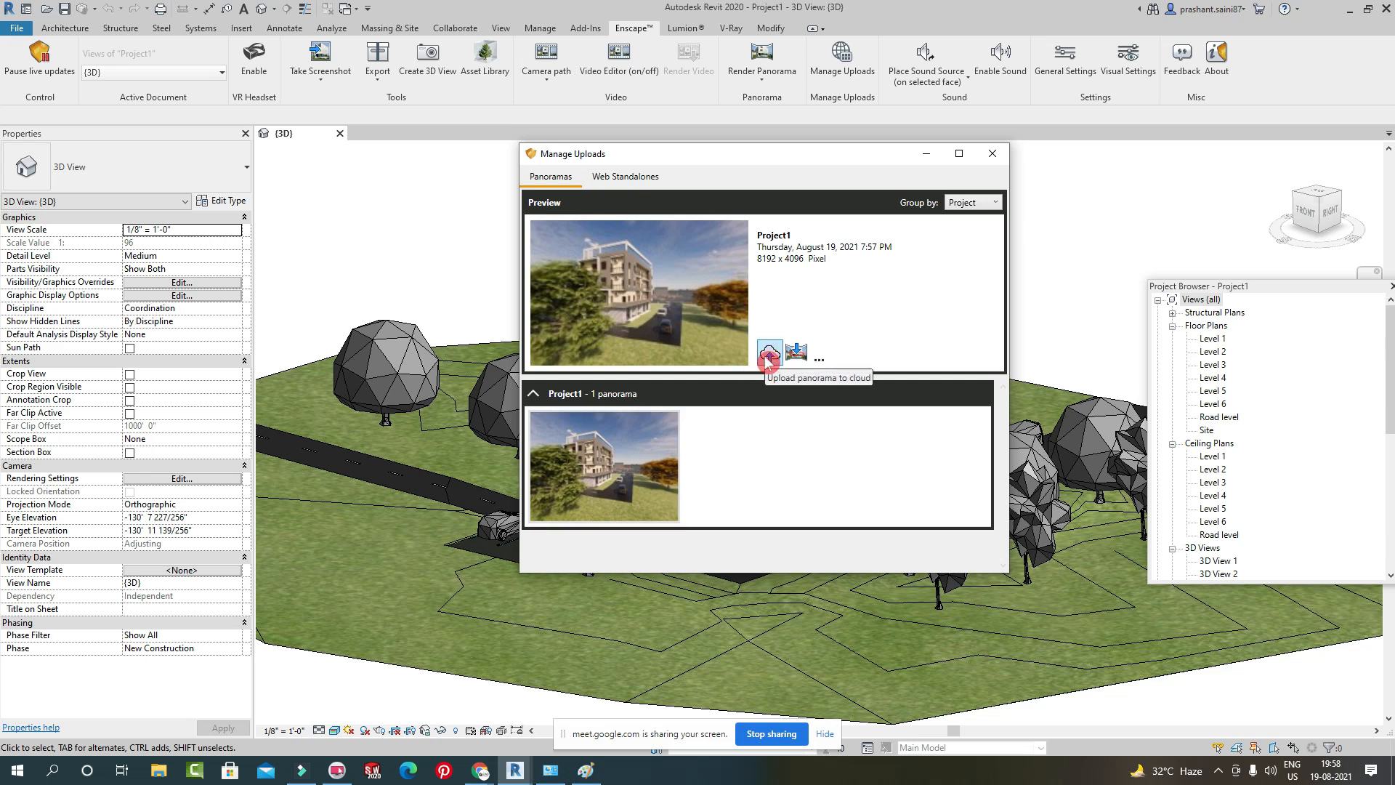
# Check the selected panorama's save and delete options, and upload the panorama to the cloud.
pyautogui.click(819, 359)
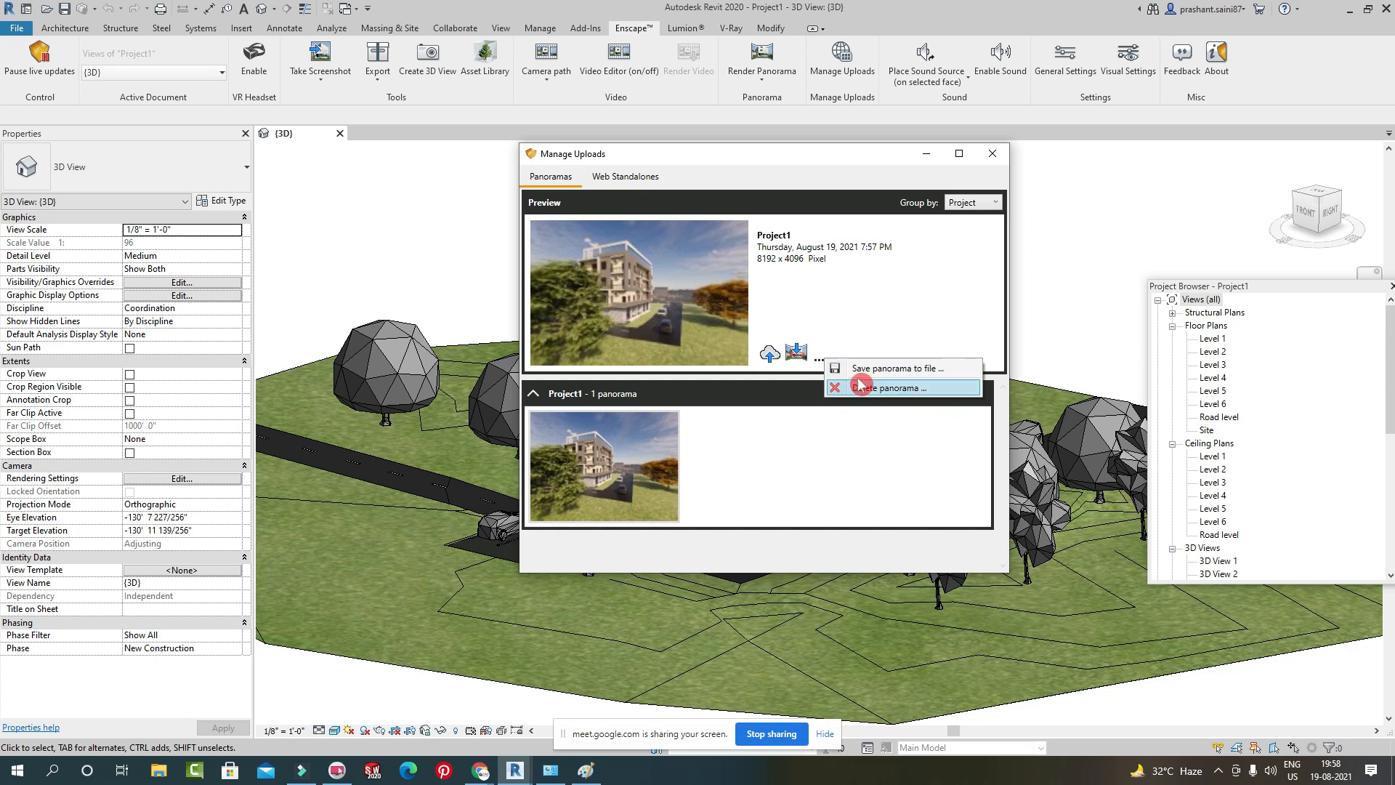
pyautogui.click(897, 485)
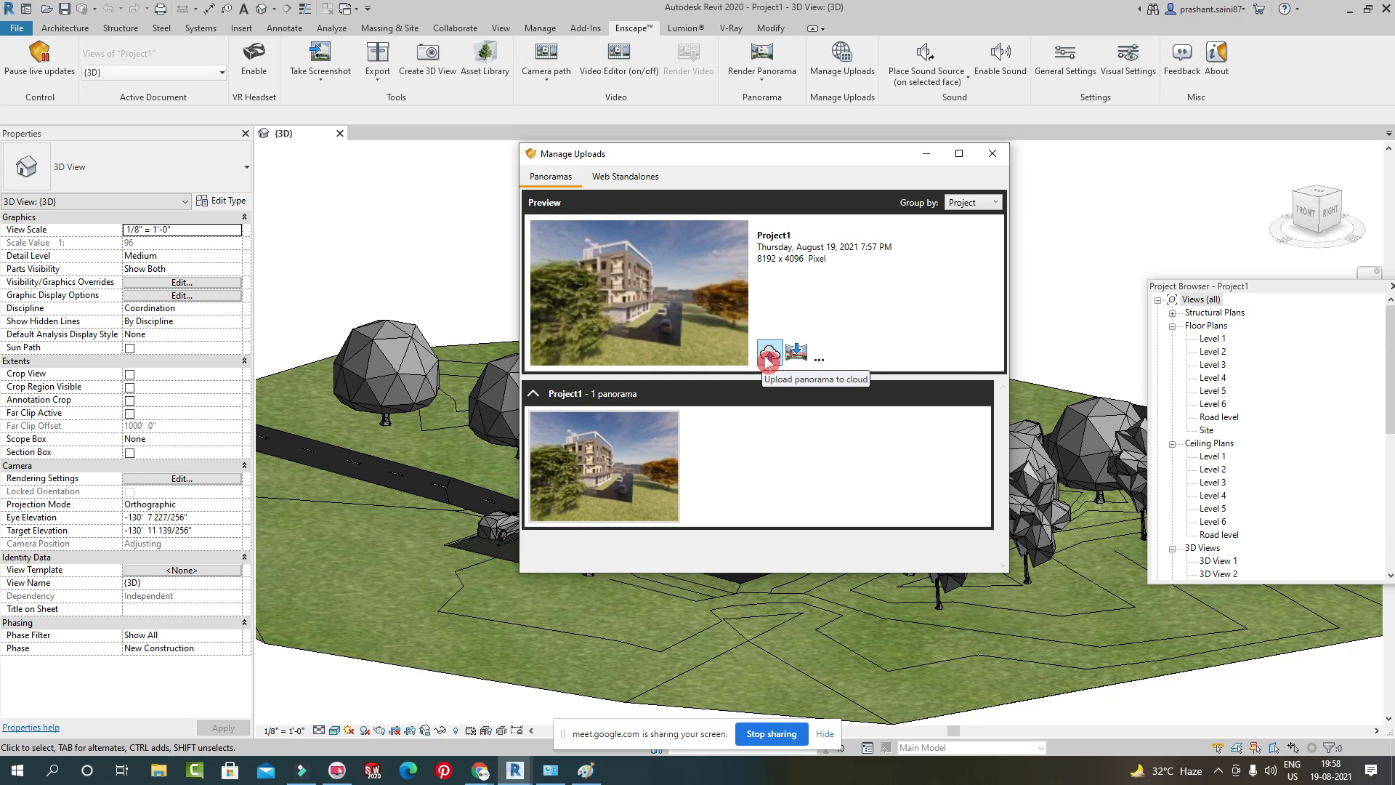
pyautogui.click(770, 351)
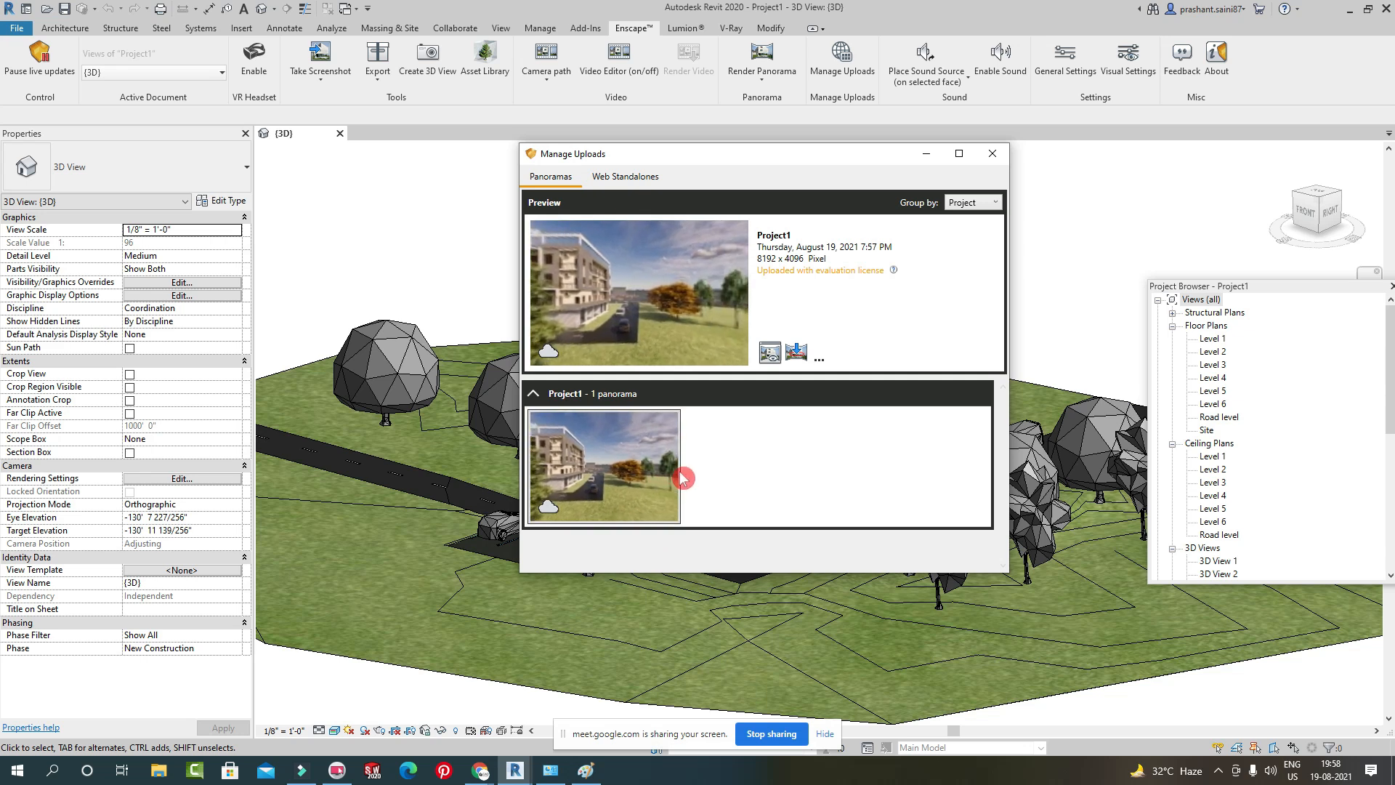
# Save the uploaded panorama's QR code to the Desktop as a PNG named "my enscape file".
pyautogui.click(820, 359)
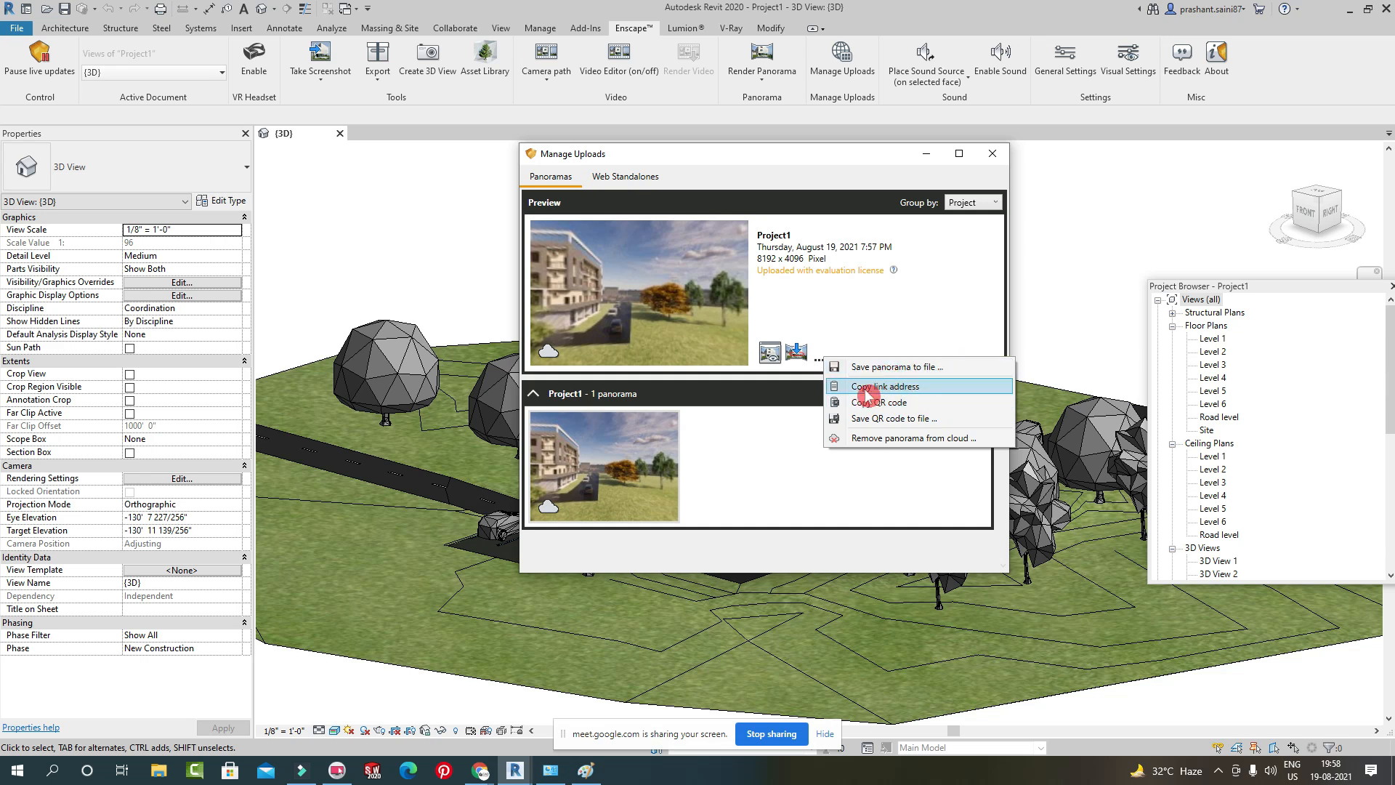
pyautogui.click(937, 404)
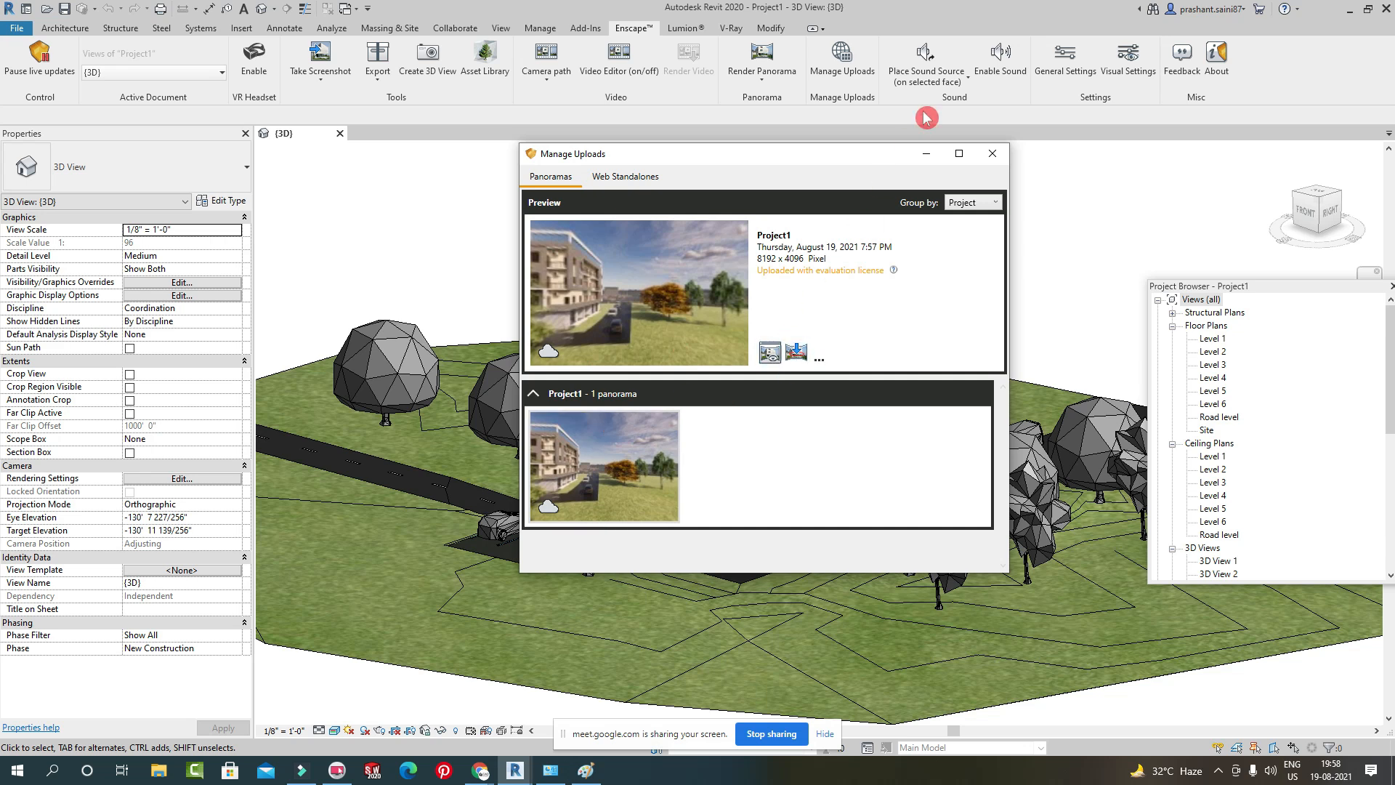
pyautogui.click(822, 358)
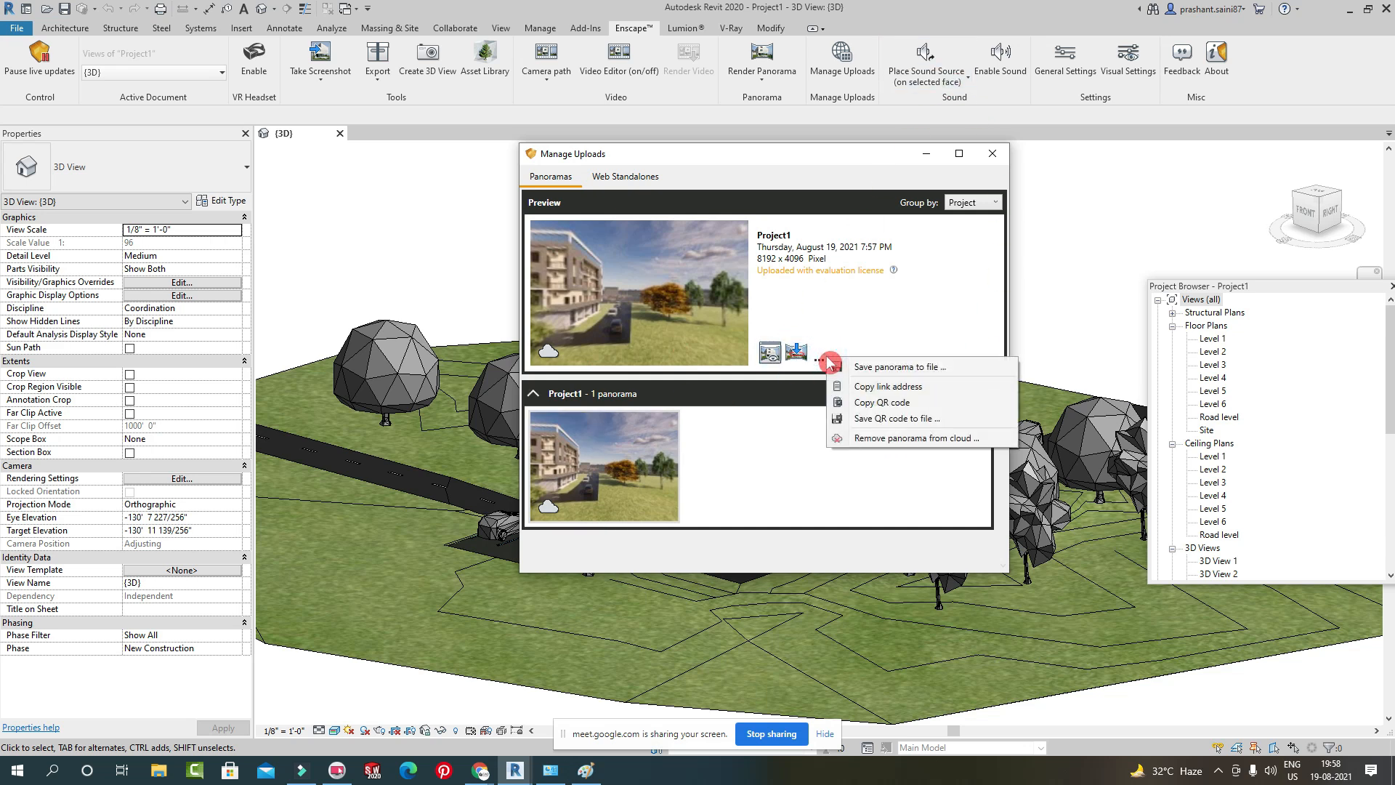
pyautogui.click(897, 418)
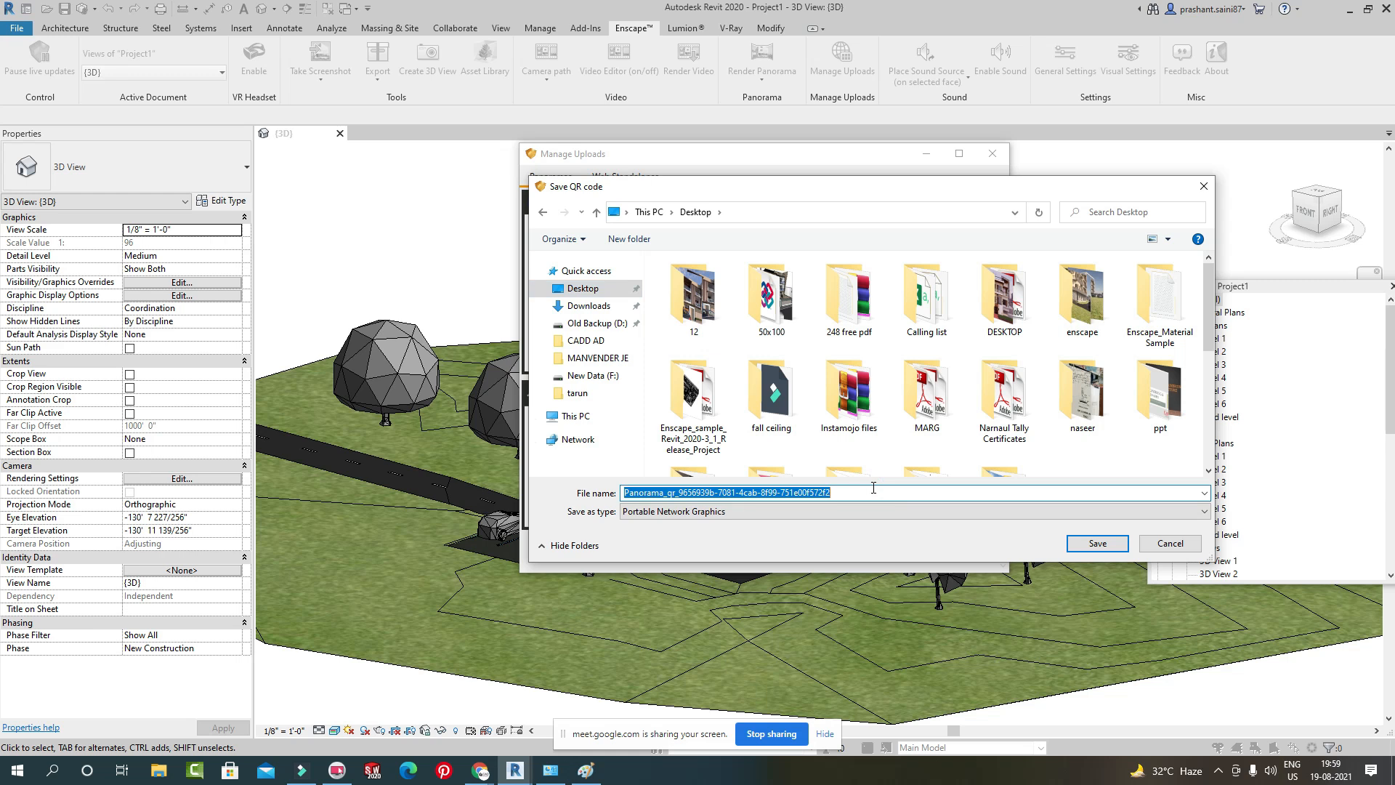
pyautogui.write('my enscape file')
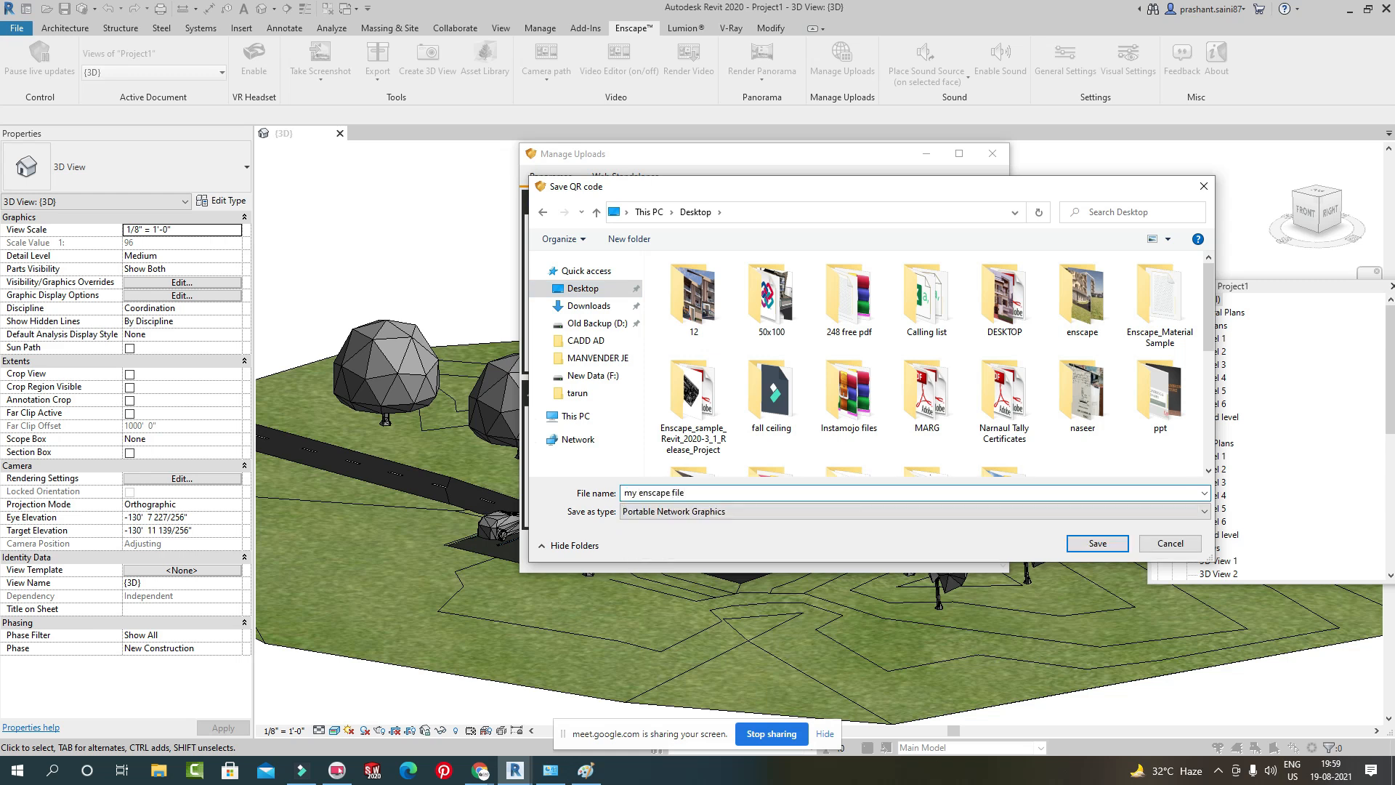
pyautogui.click(1096, 545)
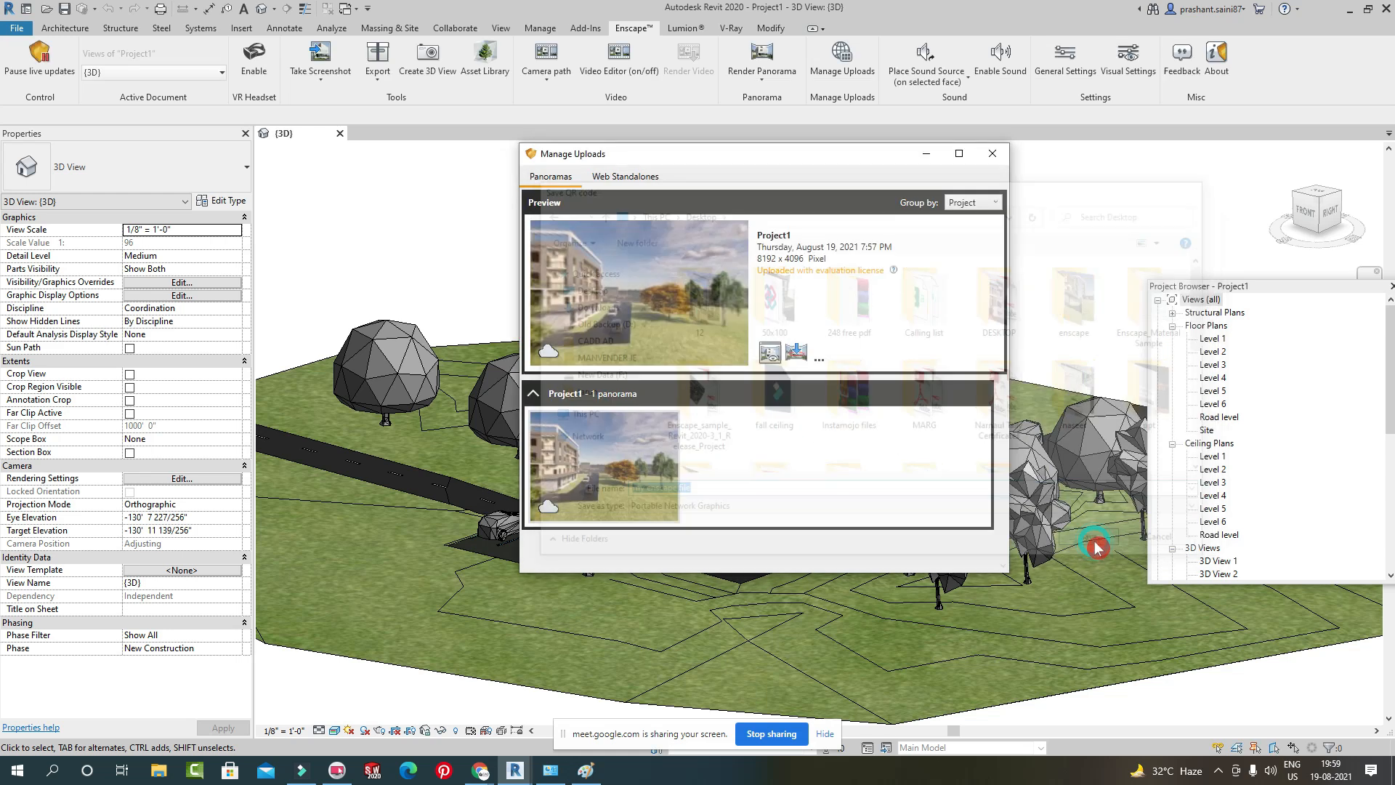
# Show the desktop, open the "my enscape file" QR code image in Photos, and restore the viewer to a smaller window.
pyautogui.rightClick(902, 763)
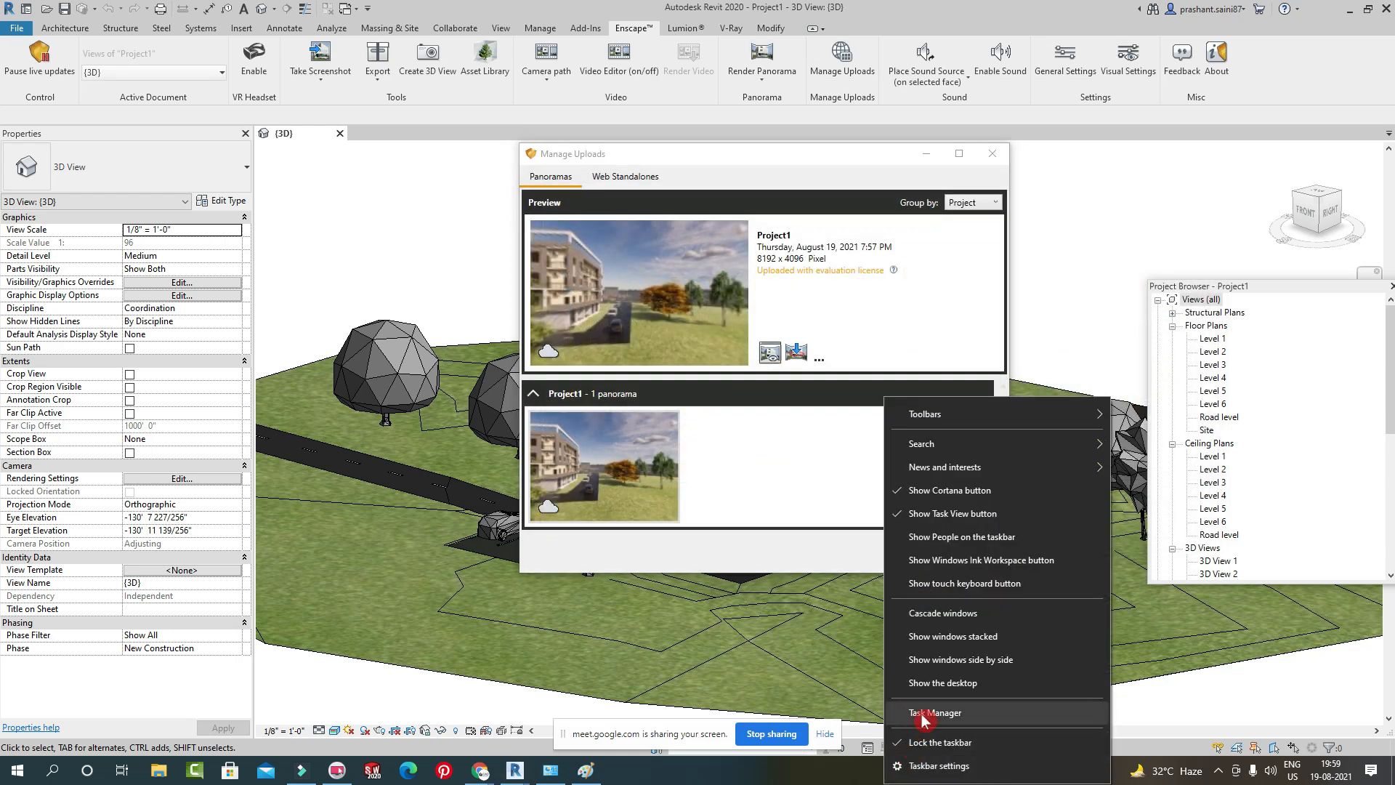
pyautogui.click(942, 684)
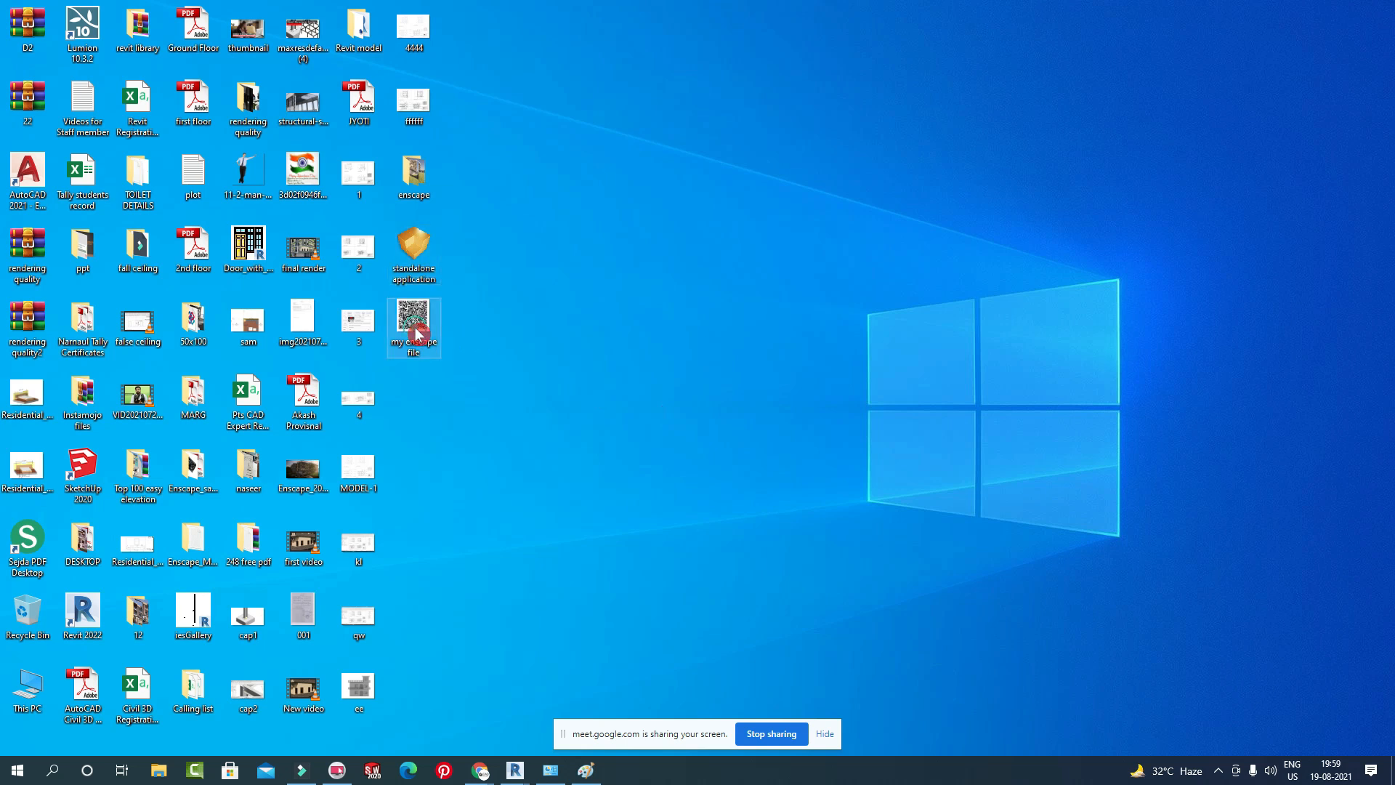
pyautogui.doubleClick(416, 334)
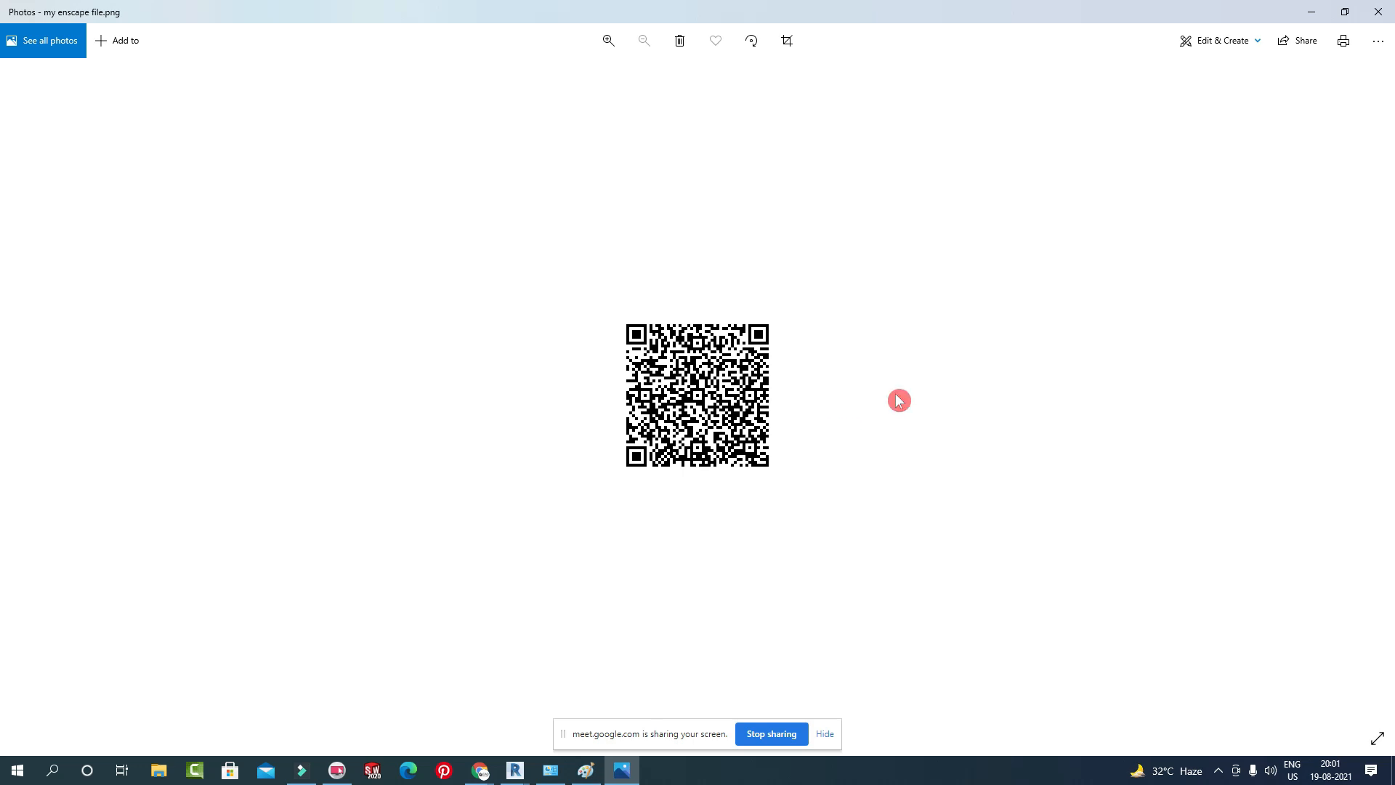
pyautogui.doubleClick(996, 13)
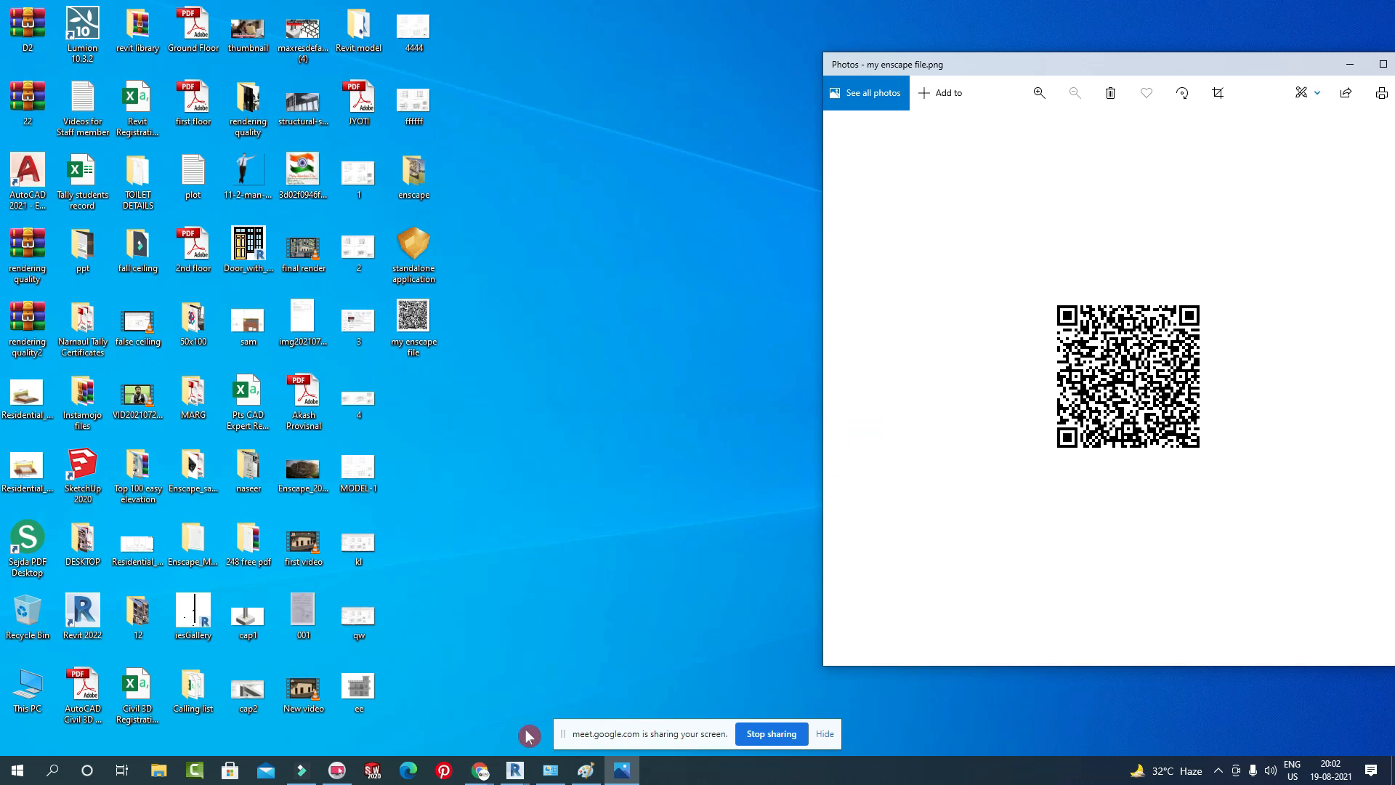
# Switch to the Google Meet call in Chrome, leave the meeting, and minimise the browser.
pyautogui.click(480, 770)
pyautogui.click(407, 716)
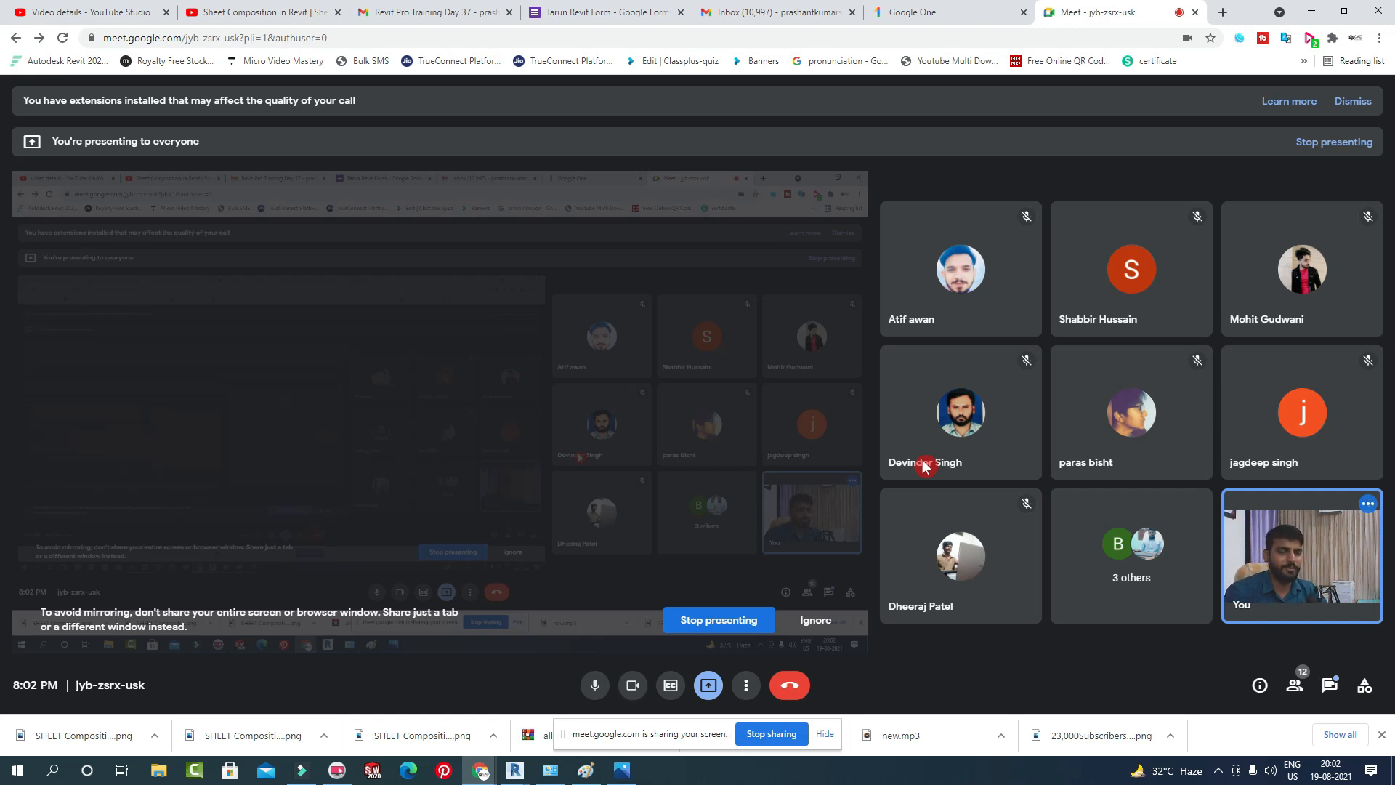
pyautogui.click(795, 686)
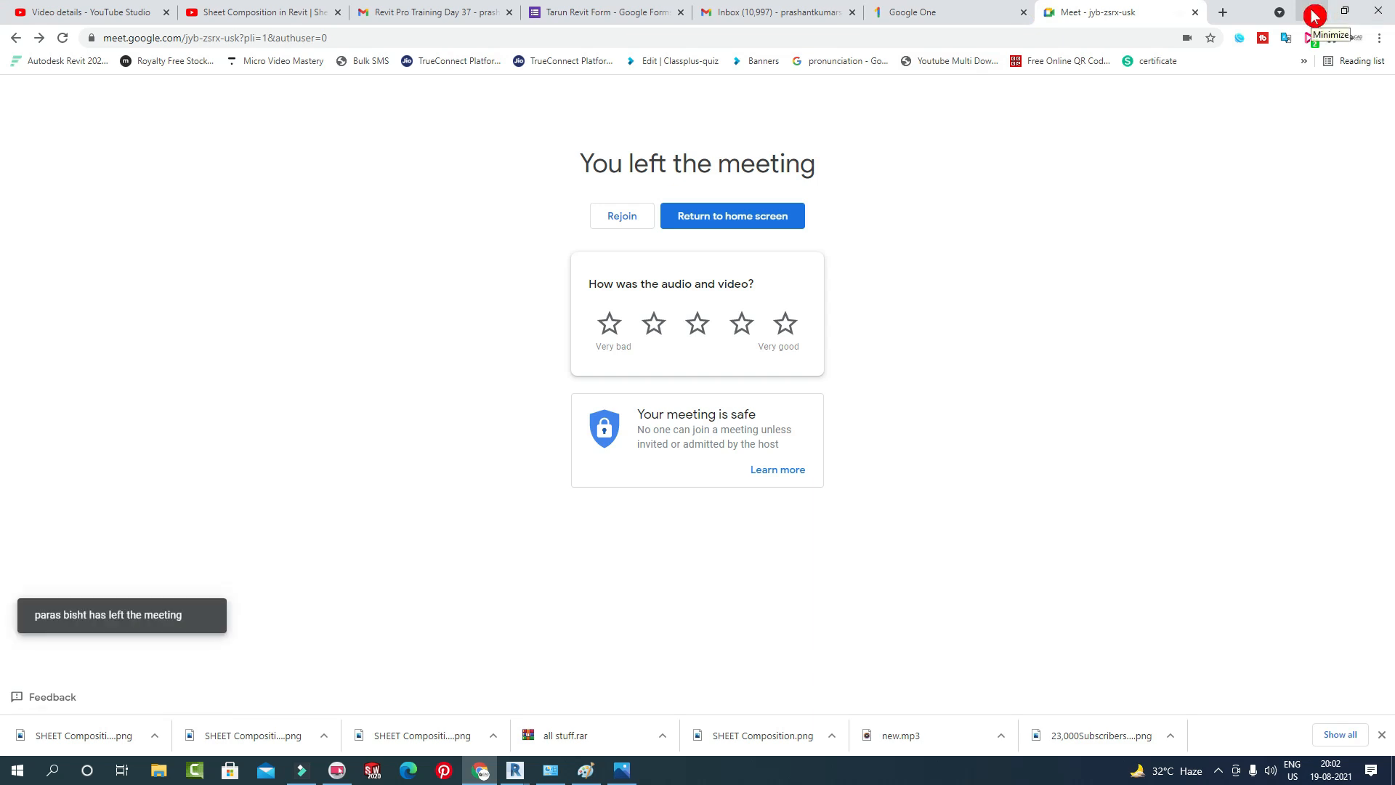
pyautogui.click(1314, 15)
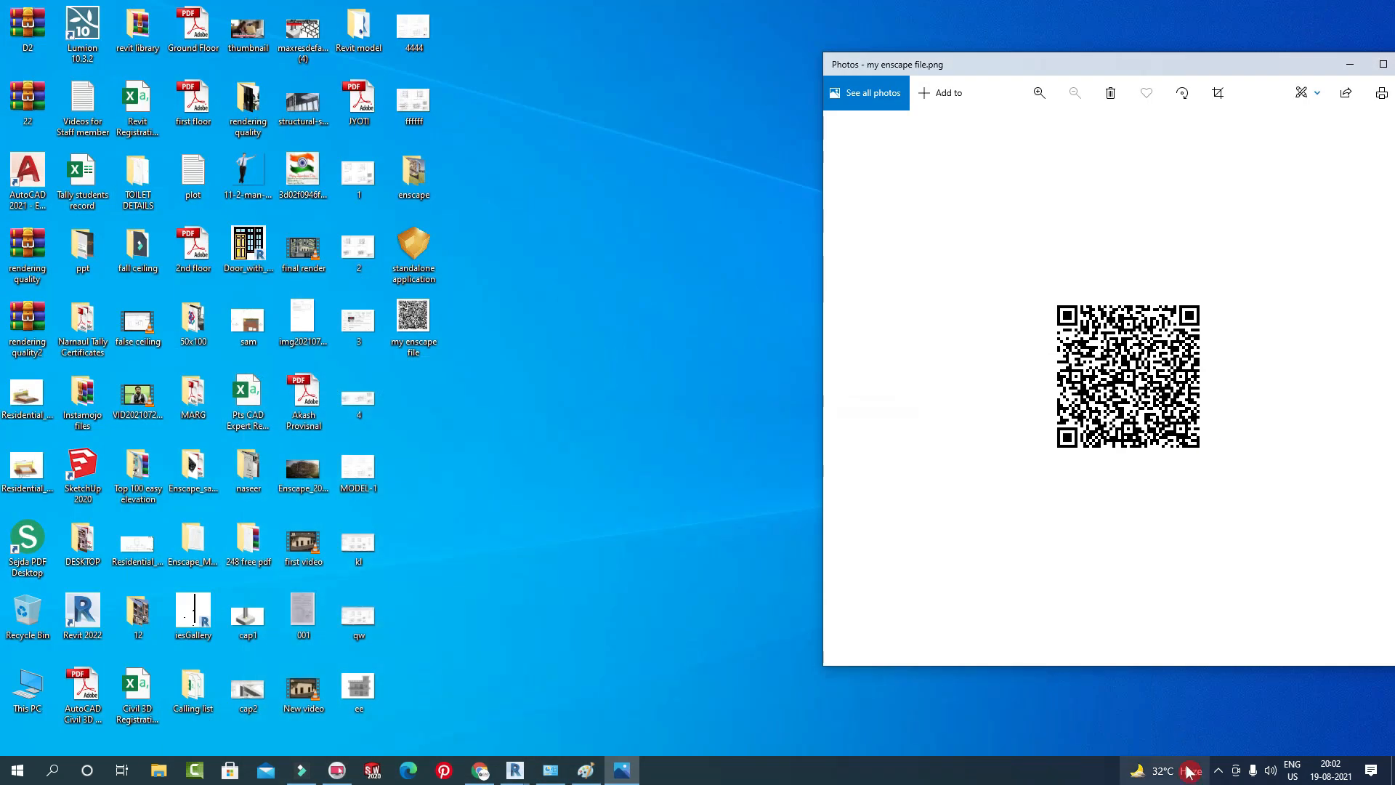